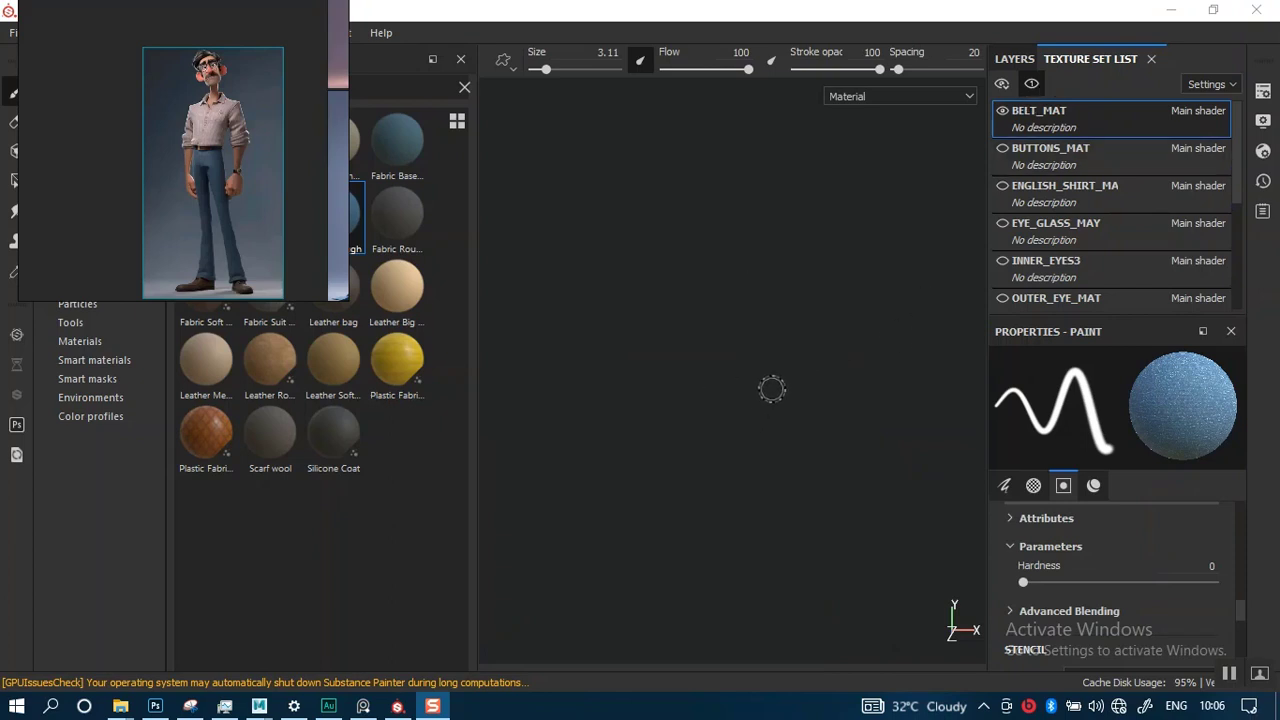
- Frame the belt mesh, choose the Polygon Fill tool, and turn off symmetry with the reference image kept clear of the belt
{"action": "left_click", "coordinate": [772, 465]}
{"action": "key", "text": "f"}
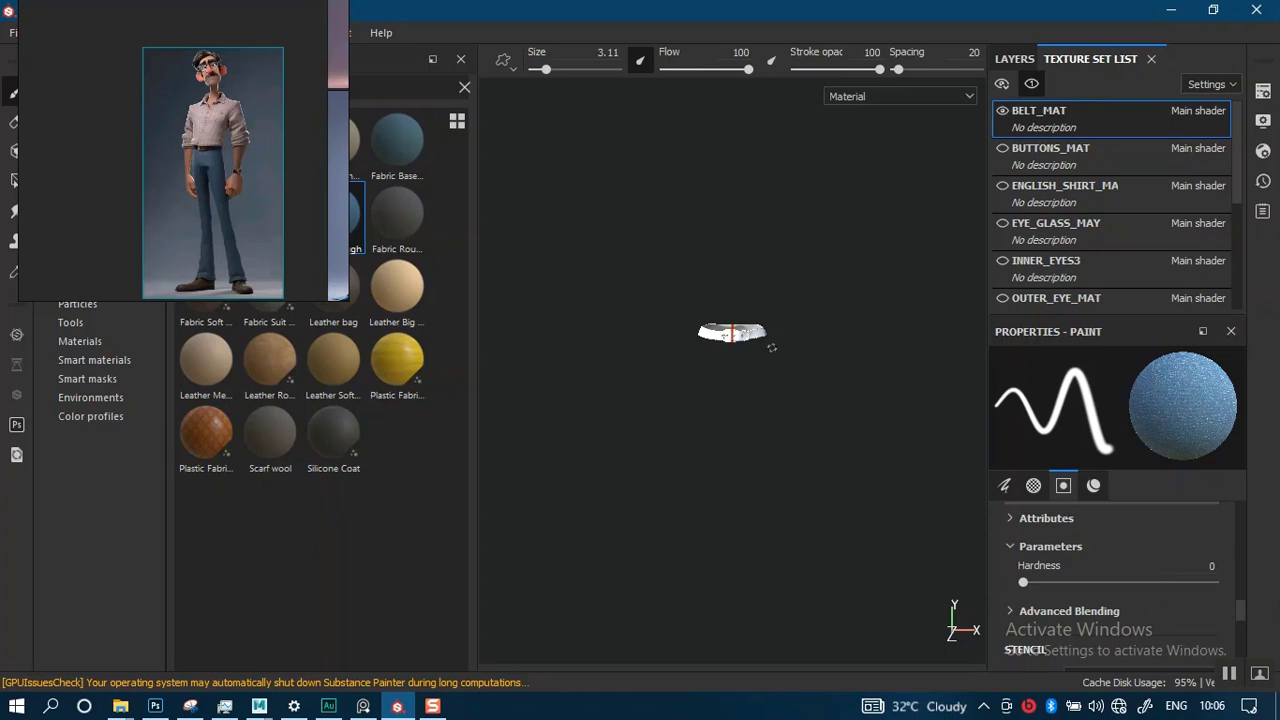
{"action": "right_click_drag", "start_coordinate": [758, 360], "coordinate": [753, 694], "text": "alt"}
{"action": "middle_click_drag", "start_coordinate": [801, 165], "coordinate": [796, 305], "text": "alt"}
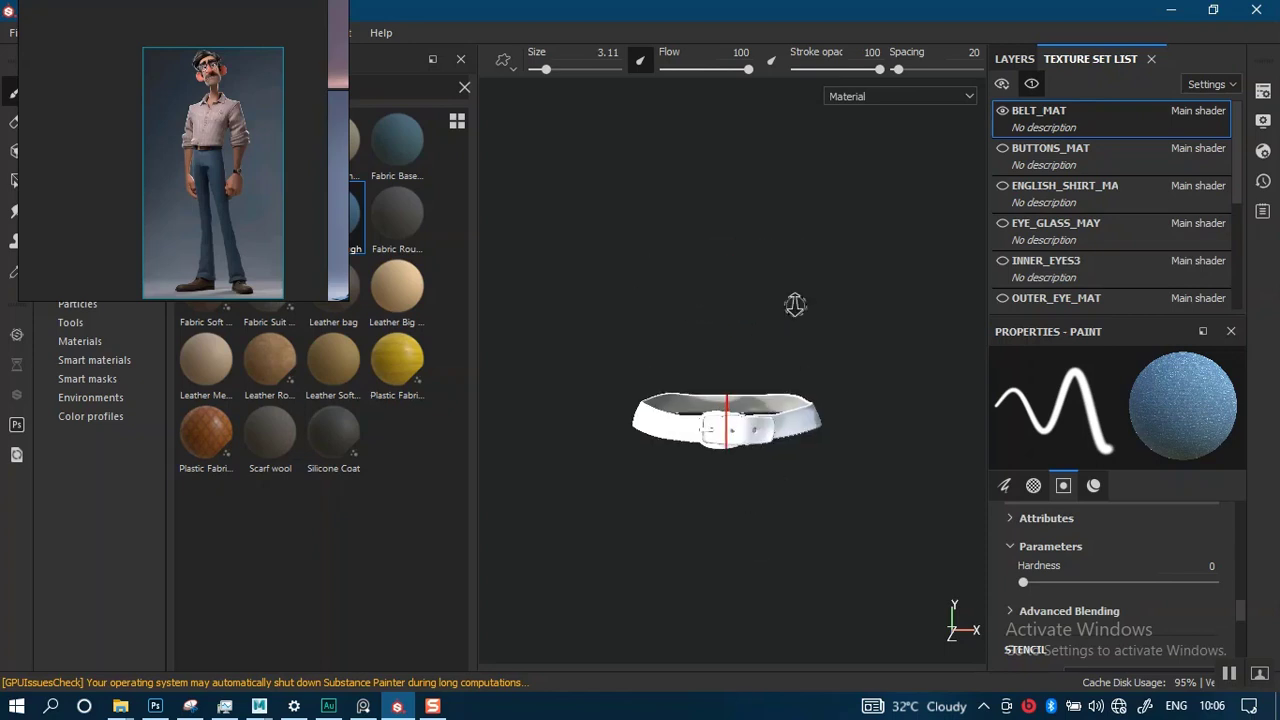
{"action": "right_click_drag", "start_coordinate": [796, 305], "coordinate": [793, 532], "text": "alt"}
{"action": "left_click_drag", "start_coordinate": [281, 203], "coordinate": [669, 181]}
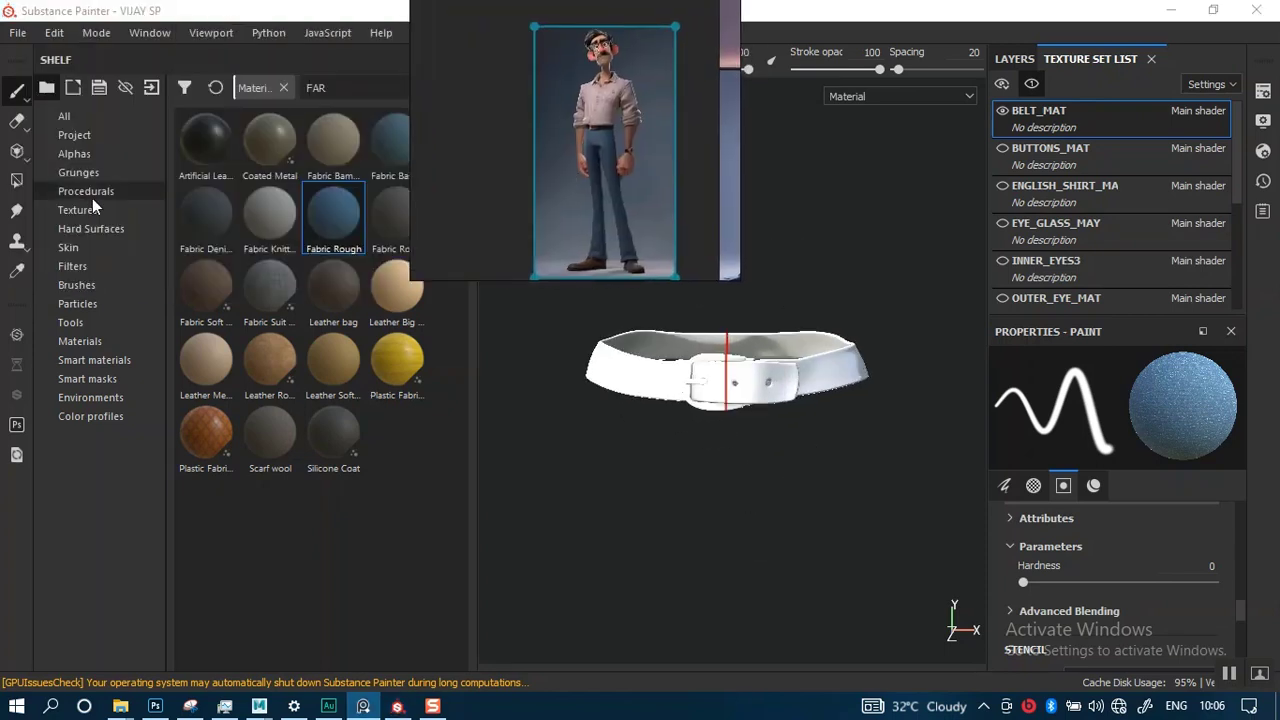
{"action": "left_click", "coordinate": [16, 182]}
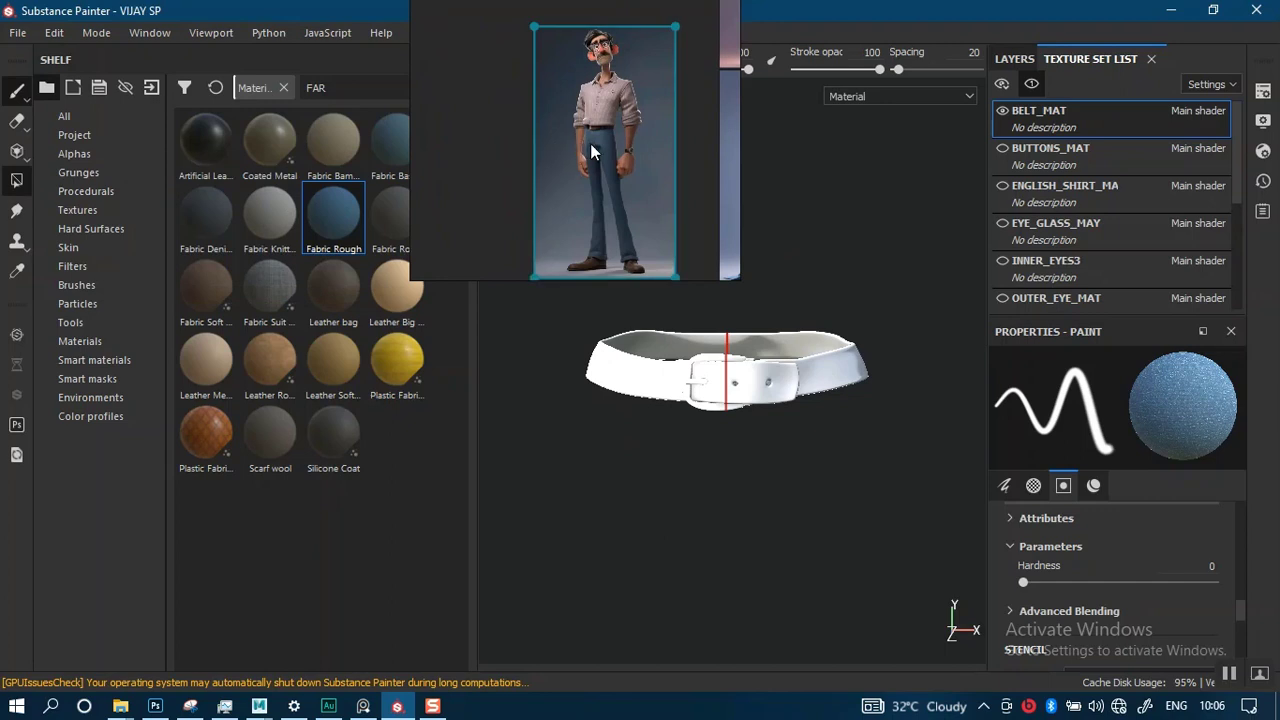
{"action": "left_click_drag", "start_coordinate": [590, 150], "coordinate": [186, 195]}
{"action": "left_click", "coordinate": [672, 64]}
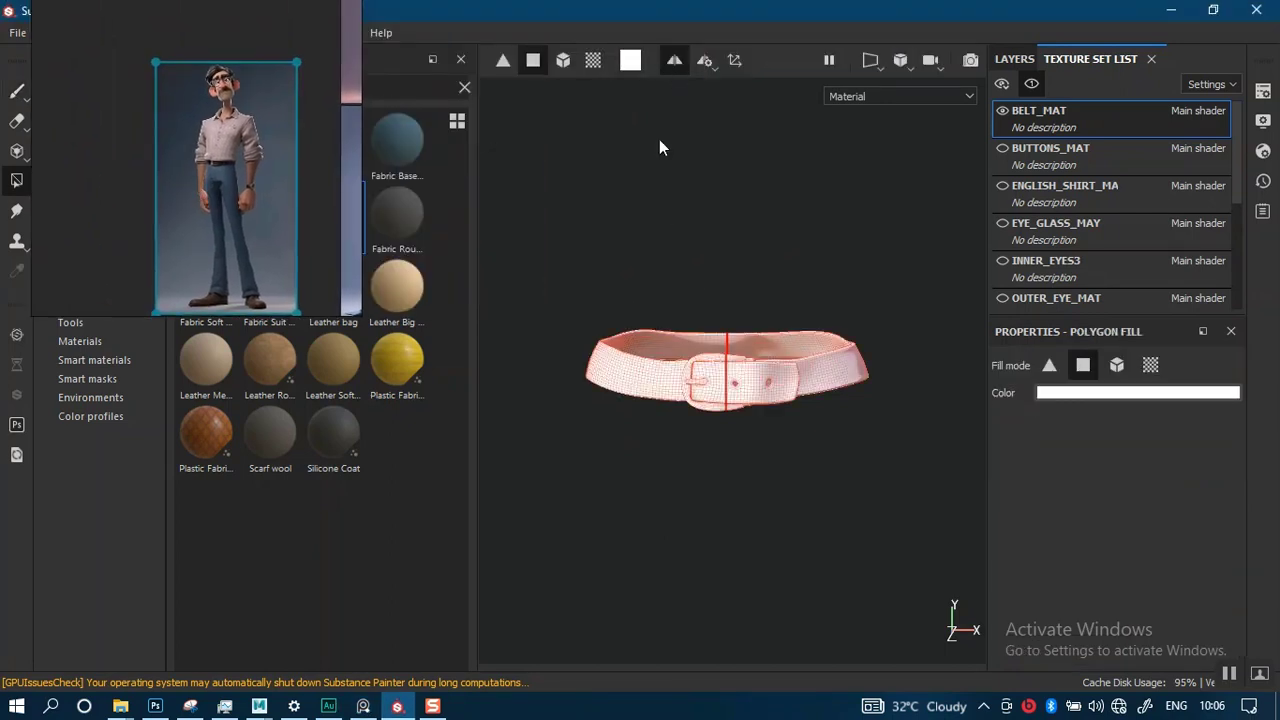
- Switch back to the Paint tool with the belt buckle in close view
{"action": "right_click_drag", "start_coordinate": [727, 387], "coordinate": [708, 587], "text": "alt"}
{"action": "right_click_drag", "start_coordinate": [700, 457], "coordinate": [702, 540], "text": "alt"}
{"action": "left_click_drag", "start_coordinate": [712, 466], "coordinate": [724, 440], "text": "alt"}
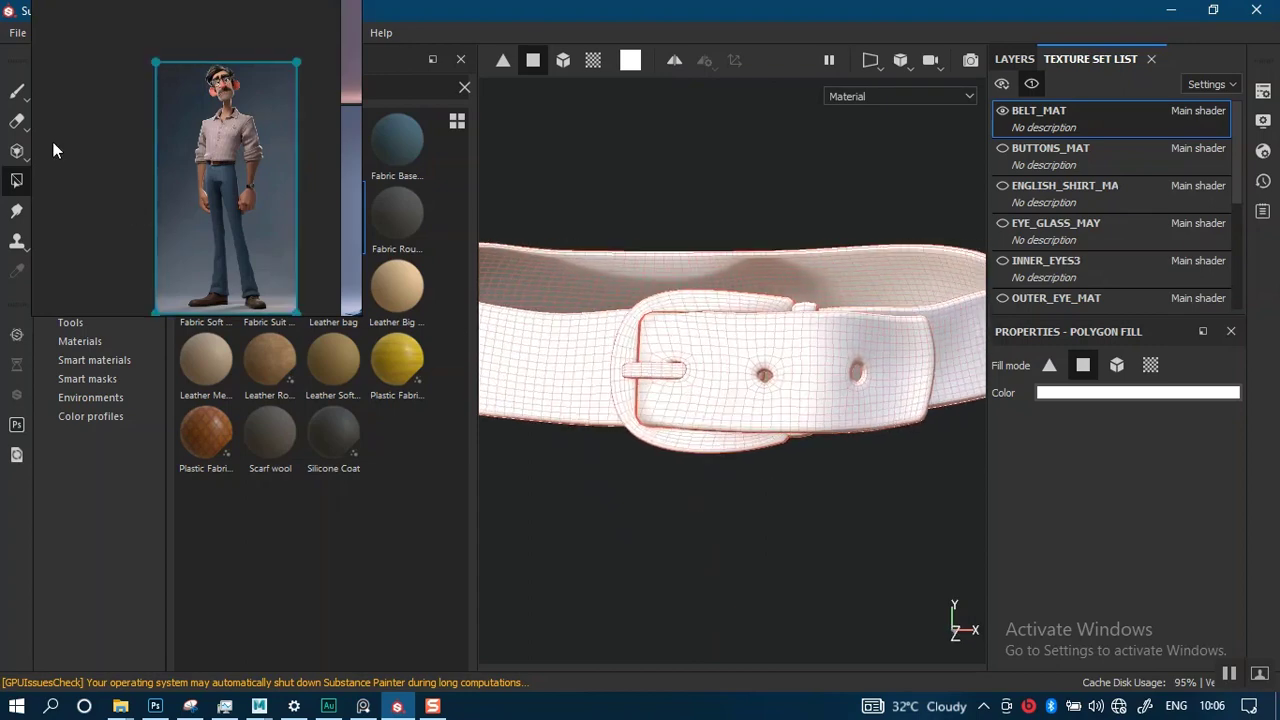
{"action": "key", "text": "1"}
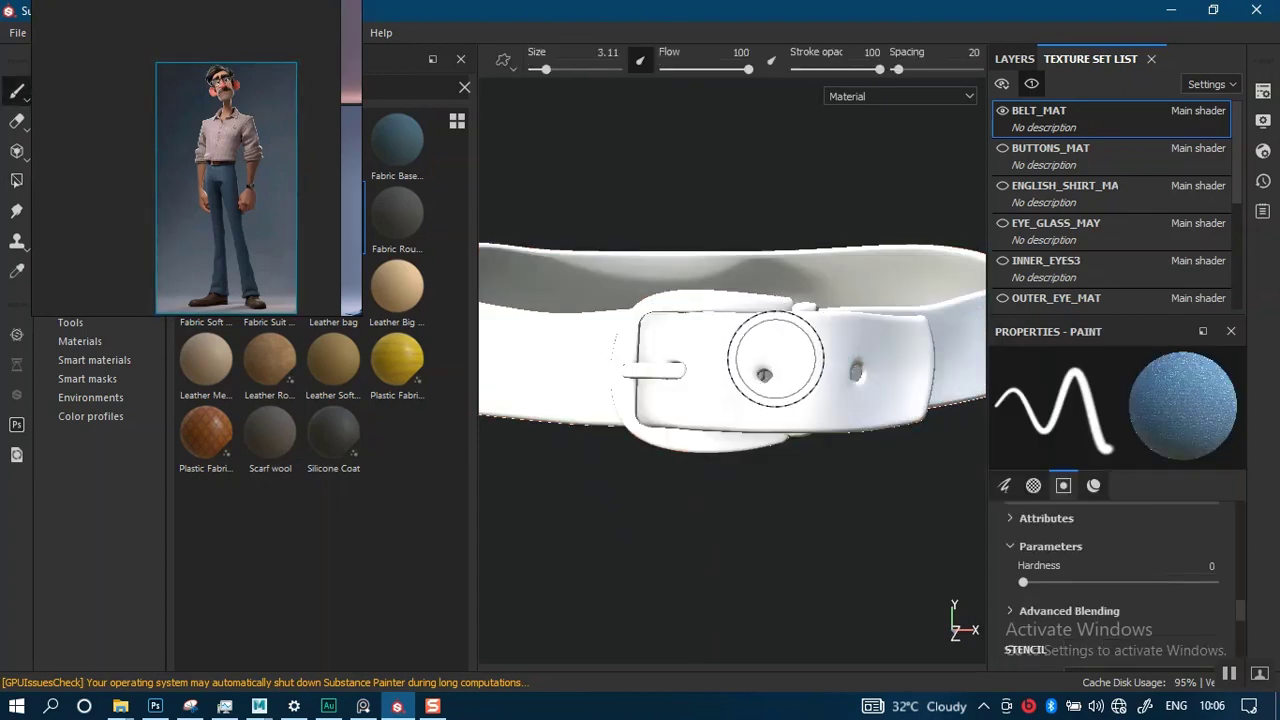
{"action": "mouse_move", "coordinate": [808, 391]}
{"action": "left_mouse_down", "text": "alt"}
{"action": "mouse_move", "coordinate": [786, 403]}
{"action": "mouse_move", "coordinate": [780, 380]}
{"action": "left_mouse_up", "text": "alt"}
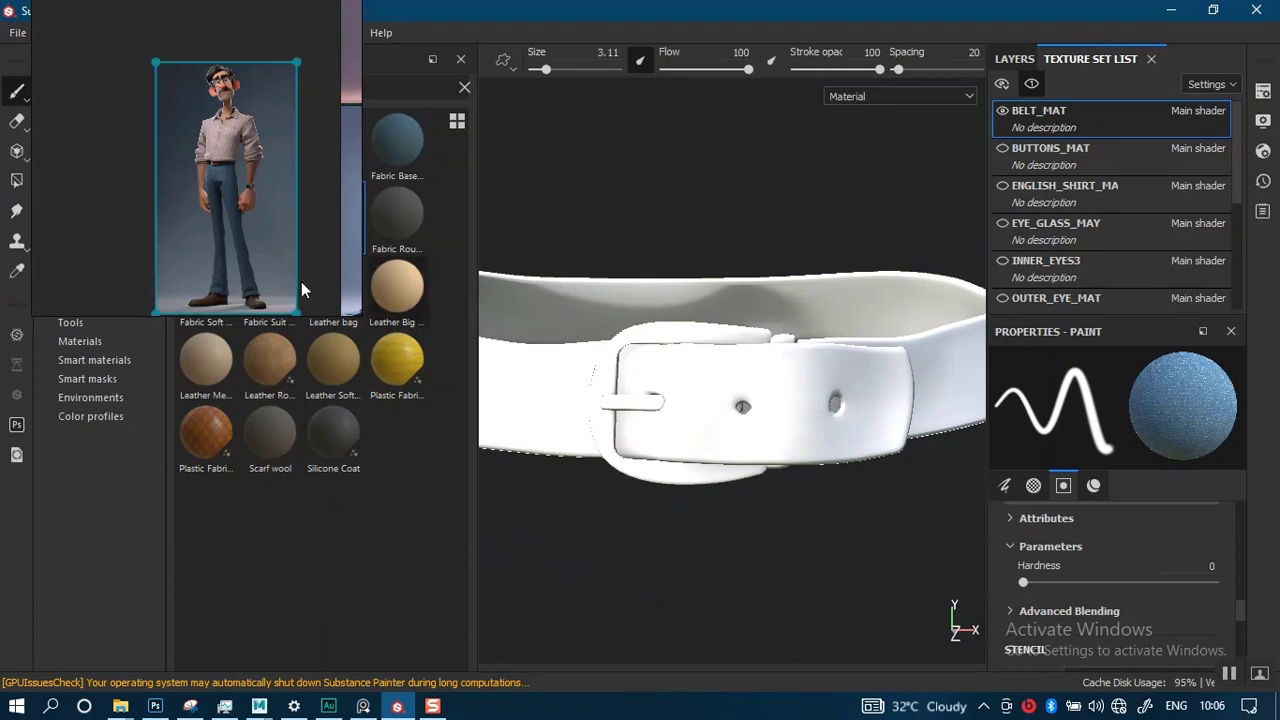
- Enlarge the reference image on the character's belt and place it above the modelled buckle
{"action": "scroll", "coordinate": [301, 281], "scroll_direction": "up", "scroll_amount": 4}
{"action": "scroll", "coordinate": [203, 184], "scroll_direction": "up", "scroll_amount": 6}
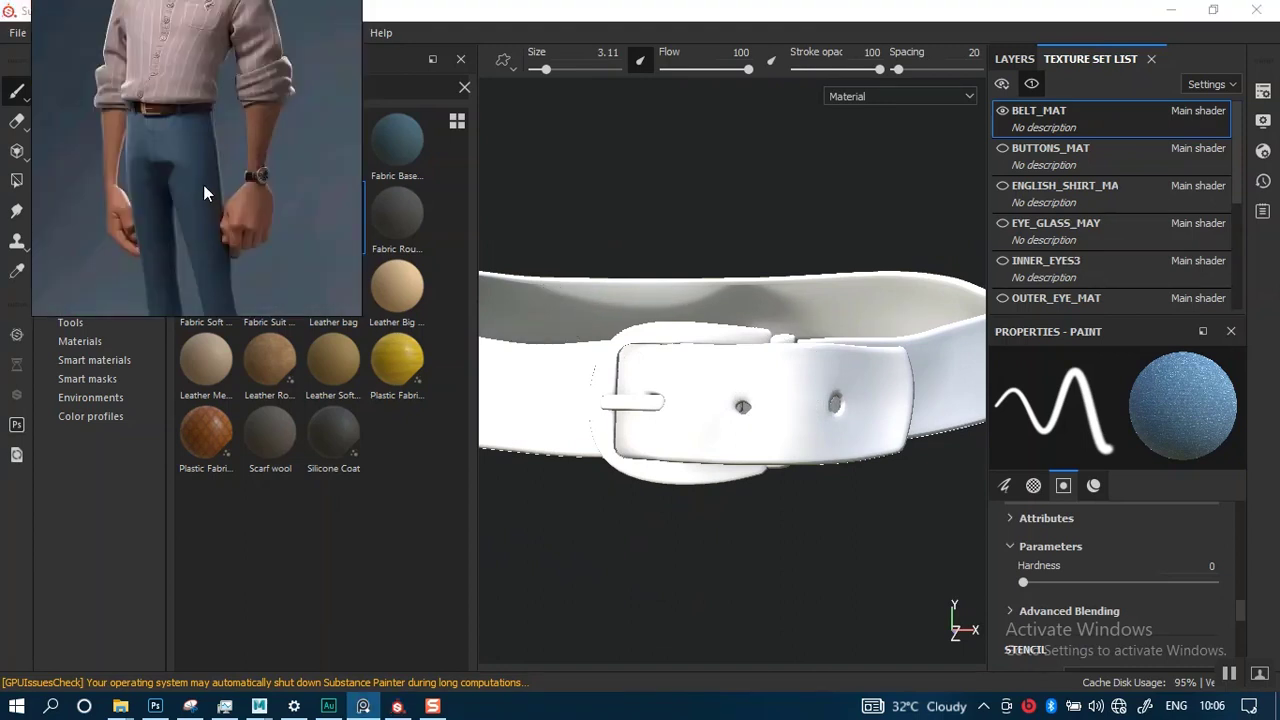
{"action": "mouse_move", "coordinate": [203, 211]}
{"action": "middle_mouse_down"}
{"action": "mouse_move", "coordinate": [214, 187]}
{"action": "mouse_move", "coordinate": [206, 201]}
{"action": "middle_mouse_up"}
{"action": "right_click_drag", "start_coordinate": [210, 241], "coordinate": [807, 183]}
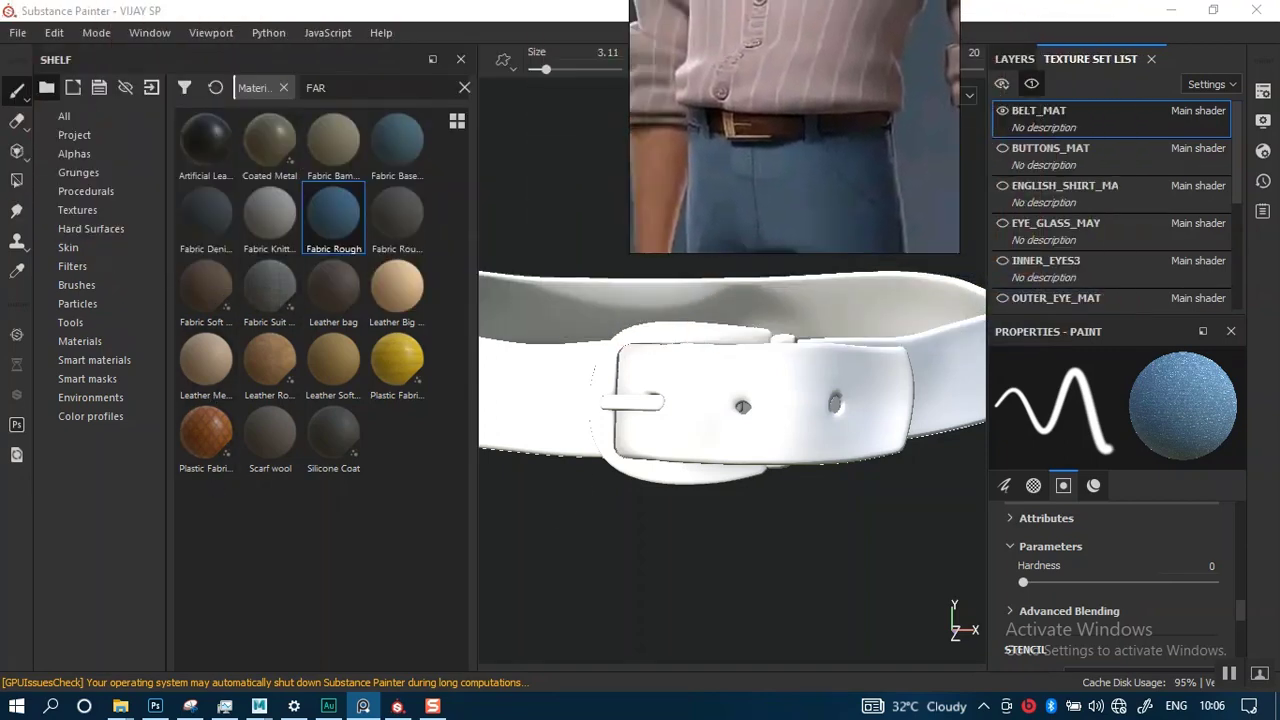
- Delete Layer 1 from the layer stack of the BELT_MAT texture set
{"action": "mouse_move", "coordinate": [586, 426]}
{"action": "middle_mouse_down", "text": "alt"}
{"action": "mouse_move", "coordinate": [614, 489]}
{"action": "mouse_move", "coordinate": [613, 540]}
{"action": "middle_mouse_up", "text": "alt"}
{"action": "right_click_drag", "start_coordinate": [631, 486], "coordinate": [663, 549], "text": "alt"}
{"action": "left_click_drag", "start_coordinate": [663, 549], "coordinate": [683, 518], "text": "alt"}
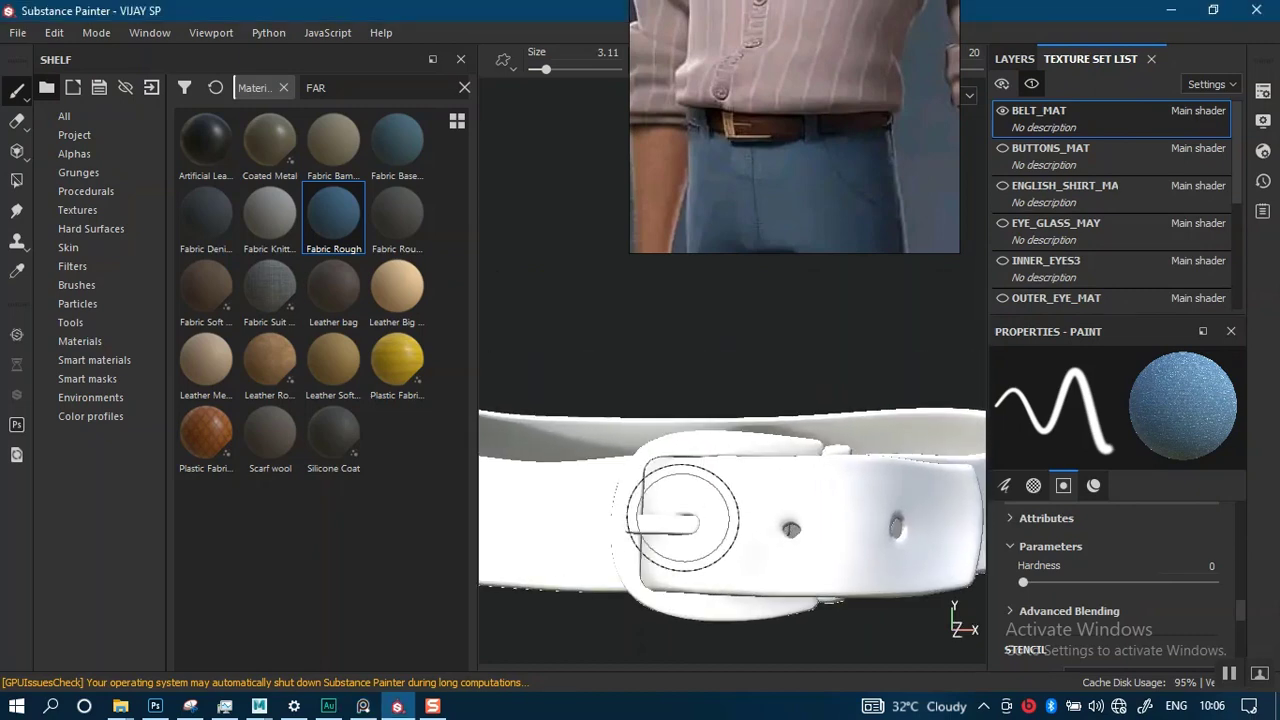
{"action": "middle_click_drag", "start_coordinate": [673, 529], "coordinate": [649, 507], "text": "alt"}
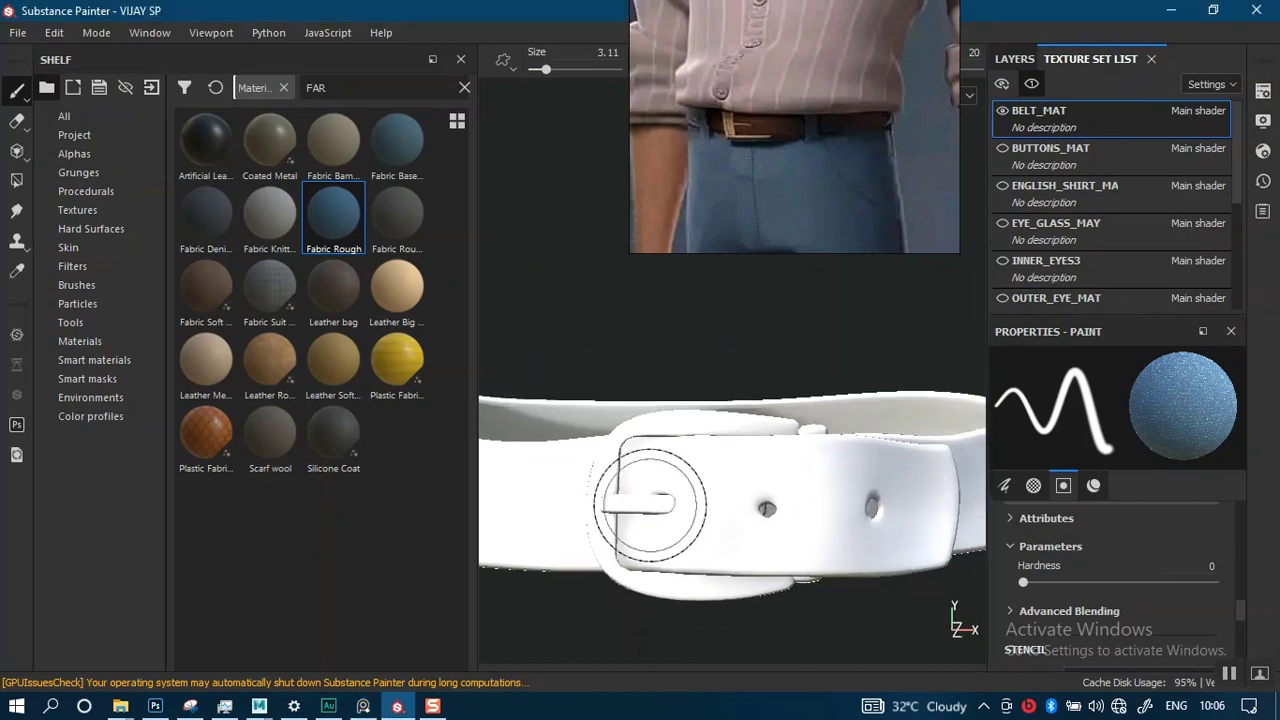
{"action": "left_click", "coordinate": [1014, 60]}
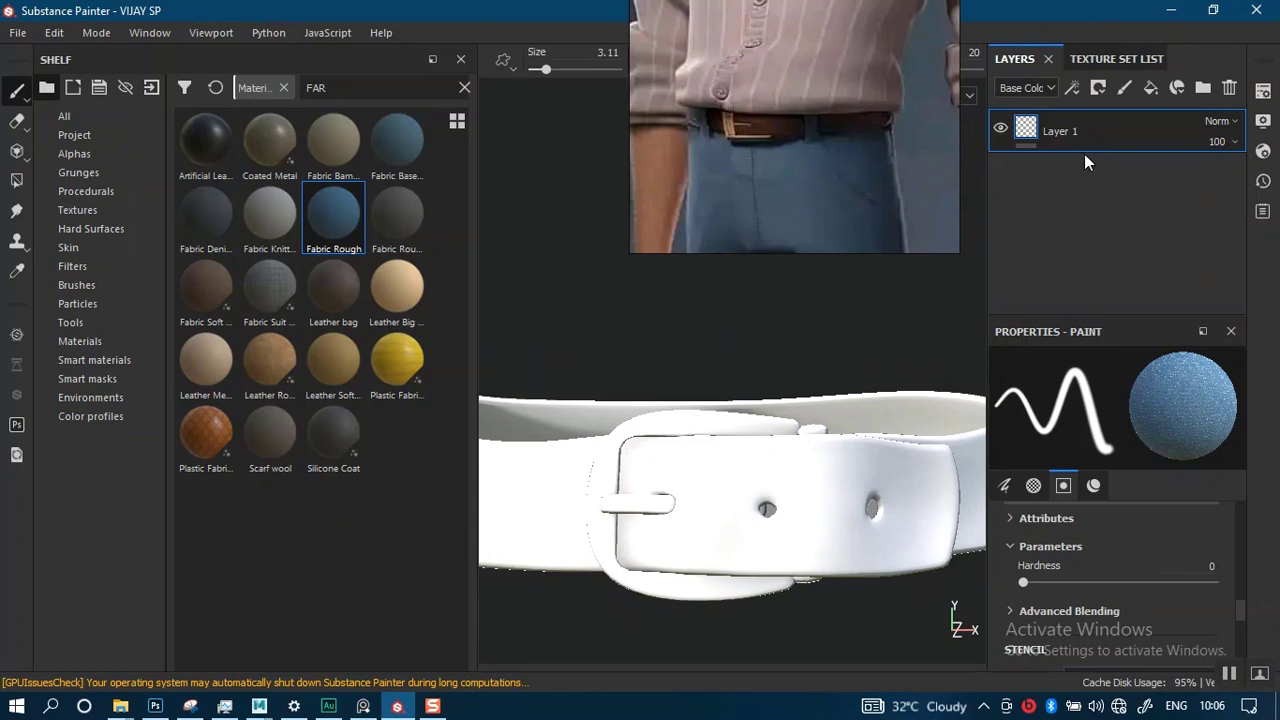
{"action": "key", "text": "Delete"}
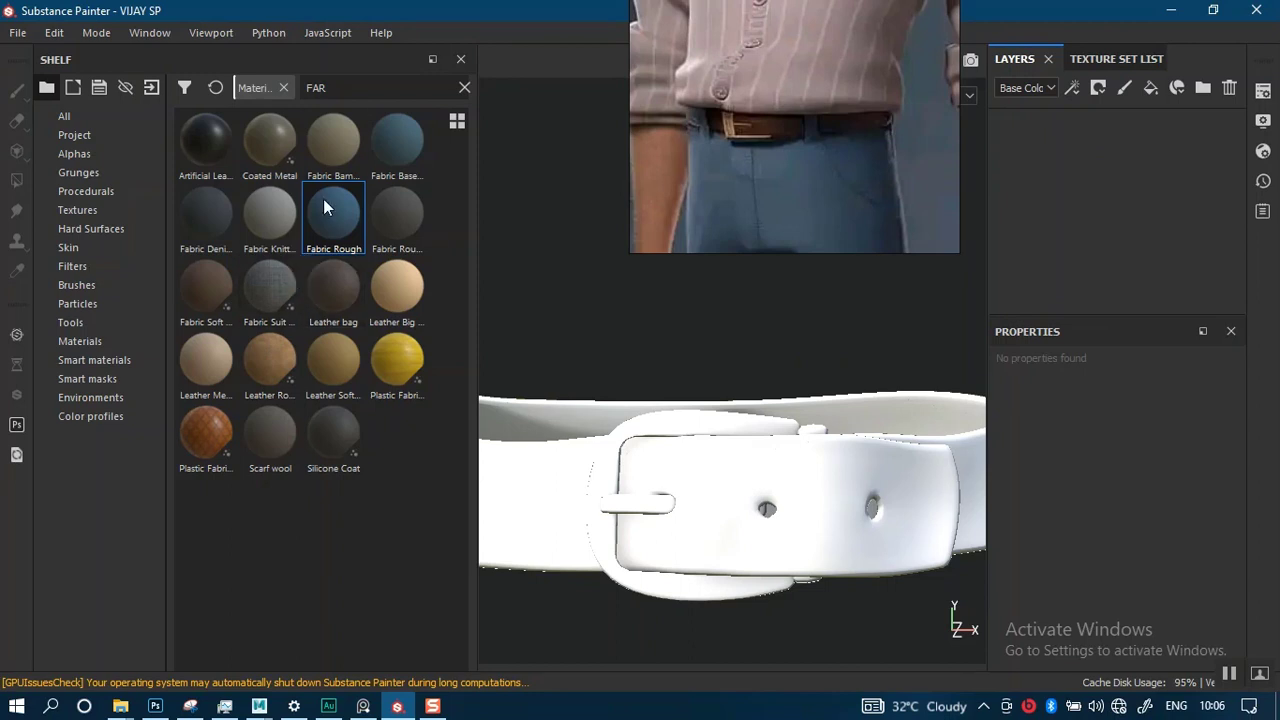
- Search the materials for LEATHER and apply the Leather bag material to the belt
{"action": "double_click", "coordinate": [343, 88]}
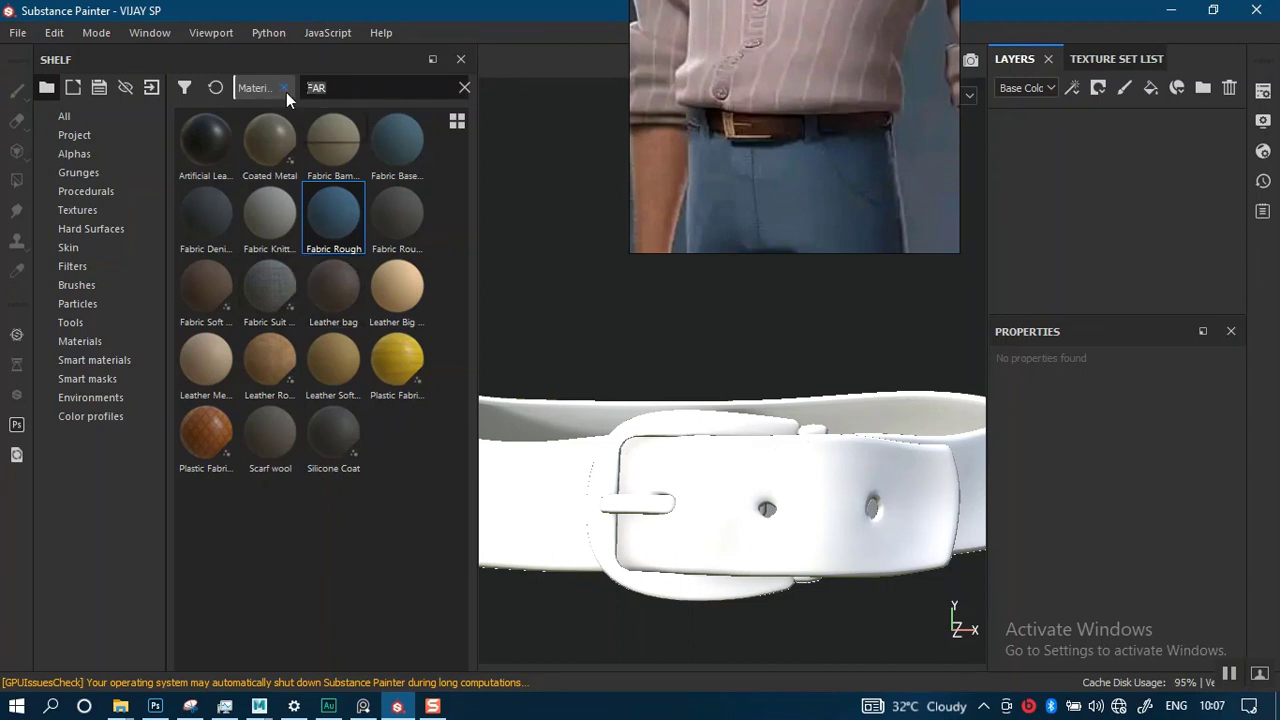
{"action": "type", "text": "LEATHER"}
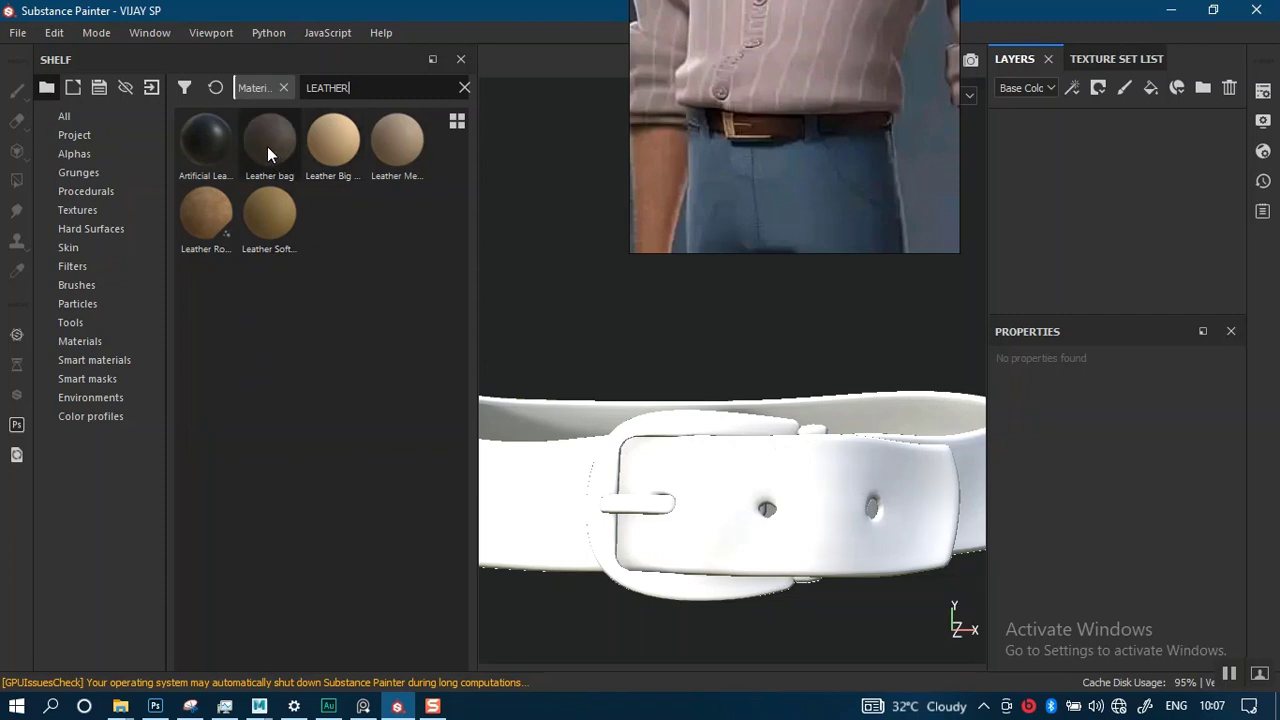
{"action": "mouse_move", "coordinate": [267, 148]}
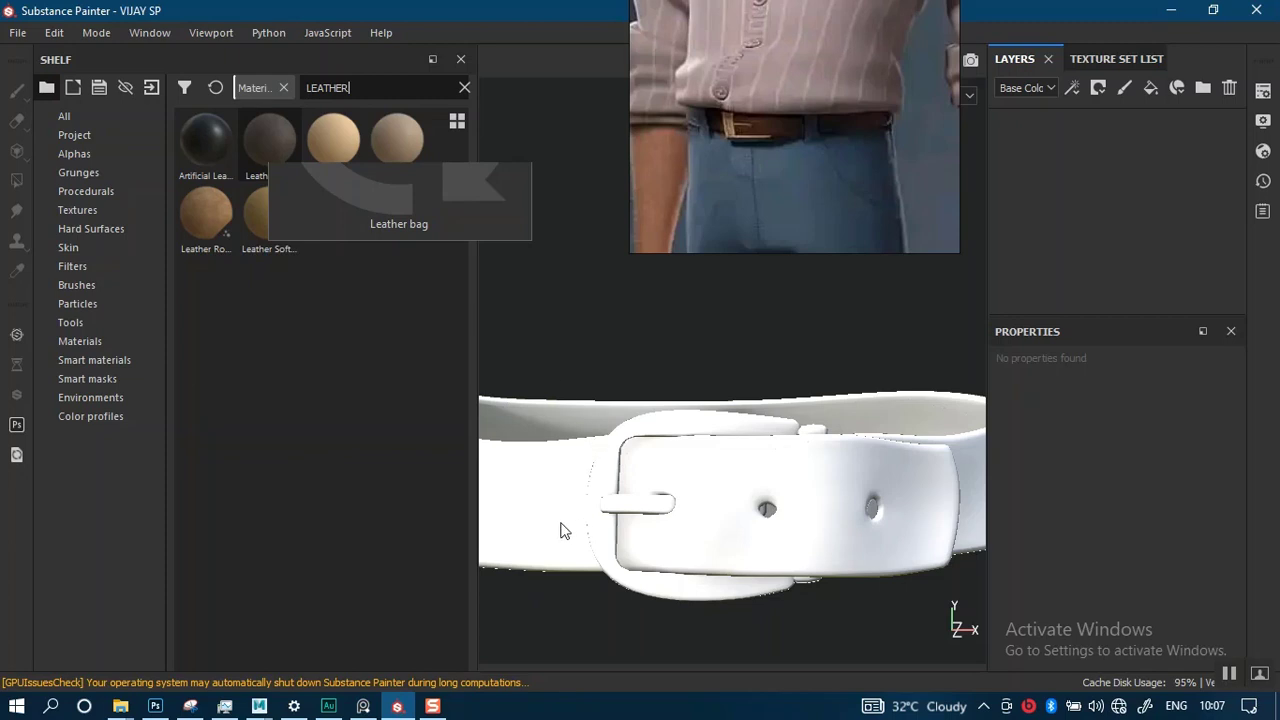
{"action": "left_click_drag", "start_coordinate": [563, 530], "coordinate": [539, 506]}
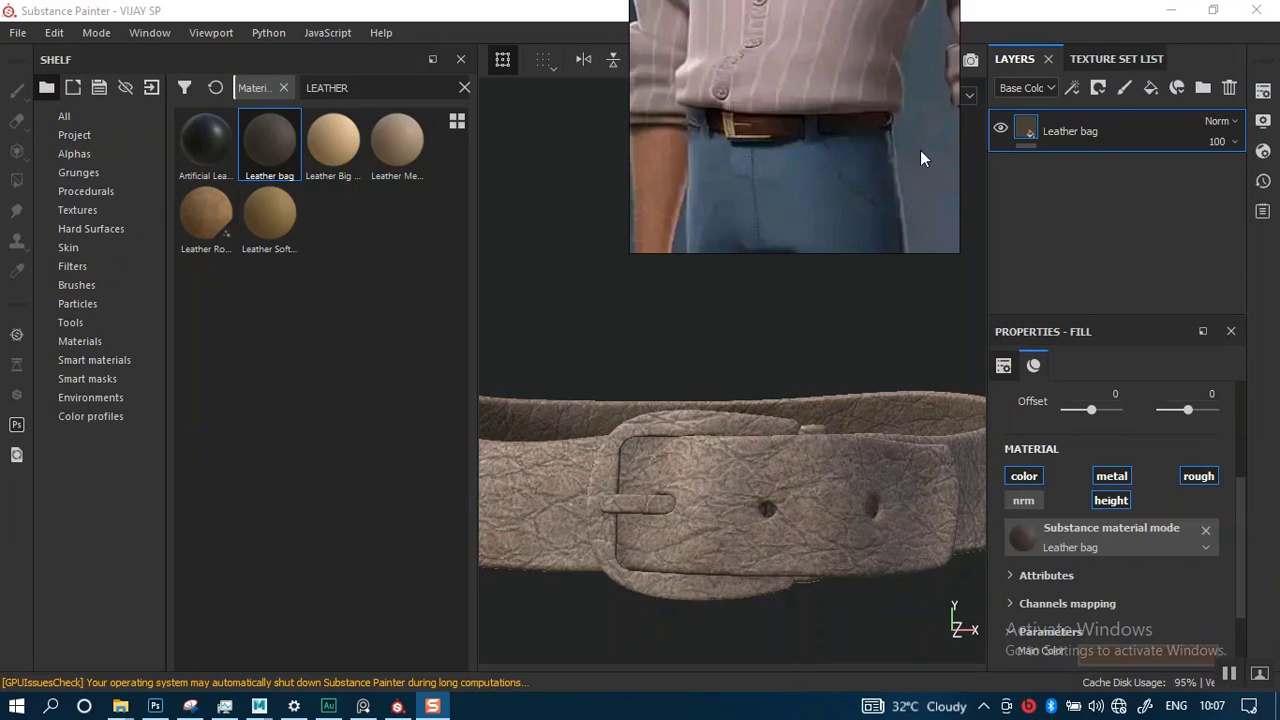
- Check the leather belt against the reference image and enable shadows in the viewport's environment settings
{"action": "mouse_move", "coordinate": [829, 225]}
{"action": "left_mouse_down"}
{"action": "mouse_move", "coordinate": [386, 288]}
{"action": "mouse_move", "coordinate": [369, 308]}
{"action": "left_mouse_up"}
{"action": "right_click_drag", "start_coordinate": [730, 635], "coordinate": [762, 467], "text": "alt"}
{"action": "middle_click_drag", "start_coordinate": [762, 467], "coordinate": [801, 401], "text": "alt"}
{"action": "left_click_drag", "start_coordinate": [382, 230], "coordinate": [942, 139]}
{"action": "left_click_drag", "start_coordinate": [673, 422], "coordinate": [818, 515], "text": "alt"}
{"action": "left_click_drag", "start_coordinate": [822, 448], "coordinate": [812, 374], "text": "alt"}
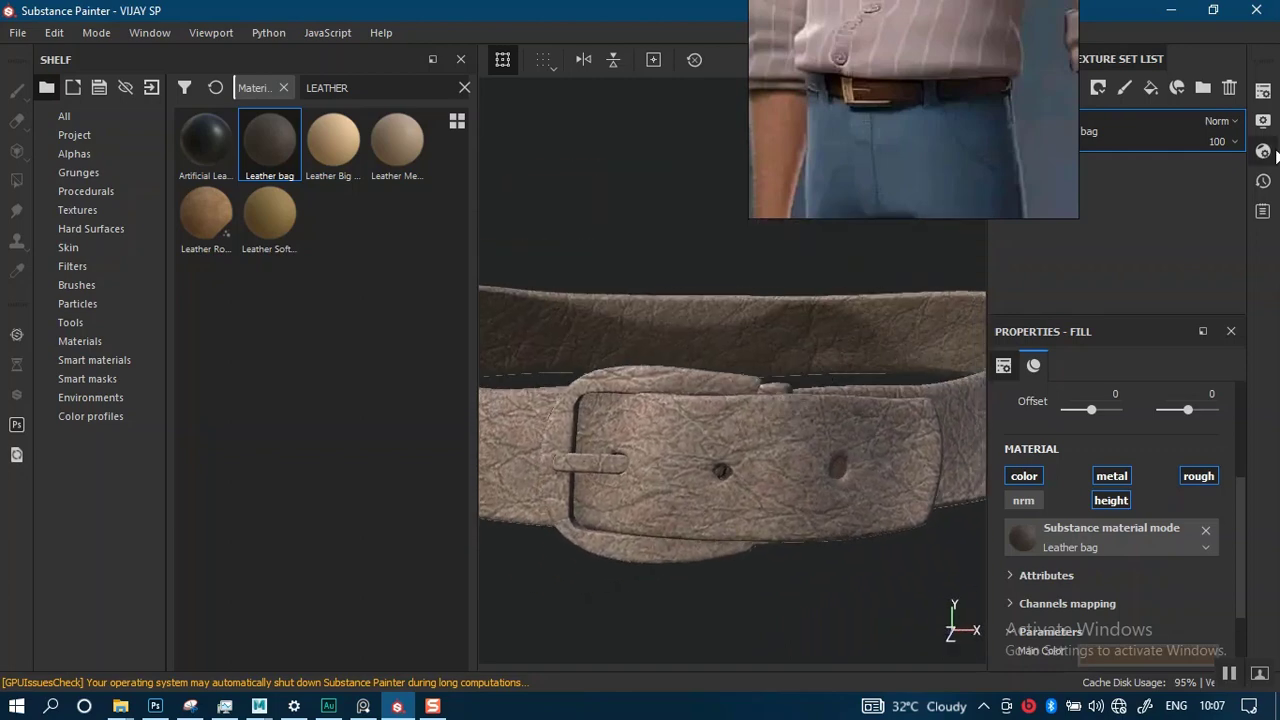
{"action": "left_click", "coordinate": [1262, 155]}
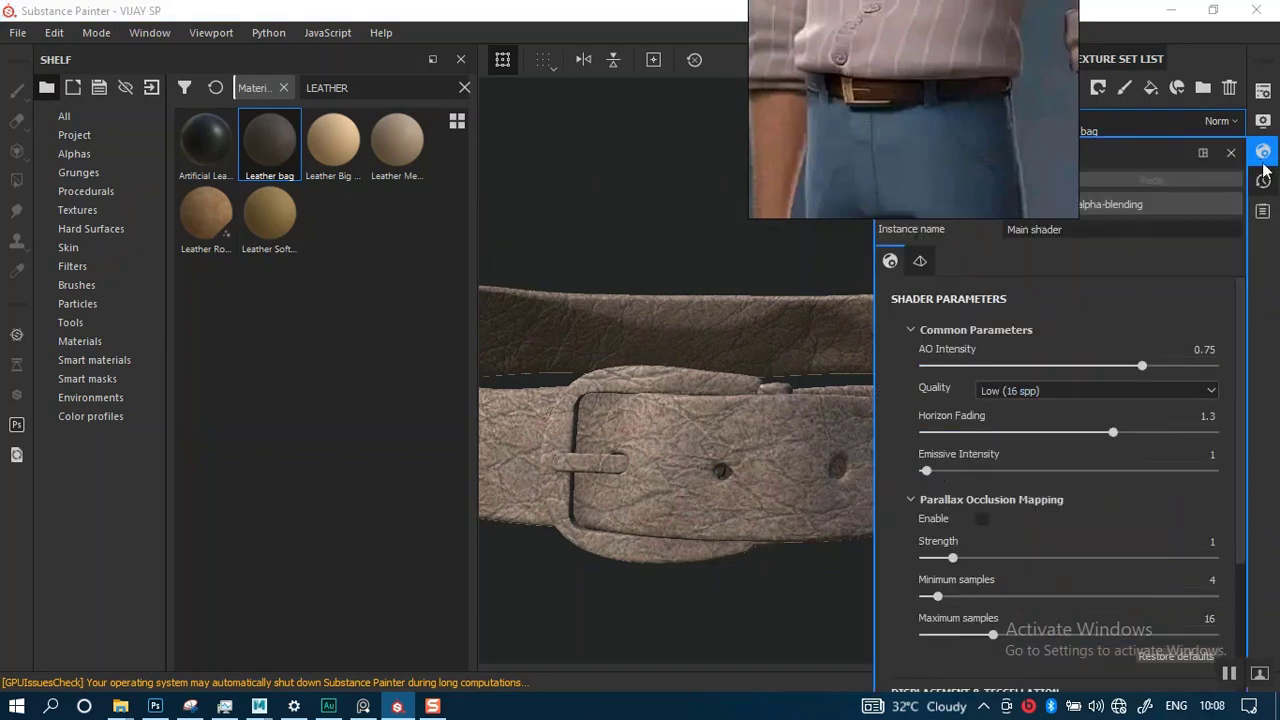
{"action": "left_click", "coordinate": [1263, 120]}
{"action": "left_click", "coordinate": [916, 485]}
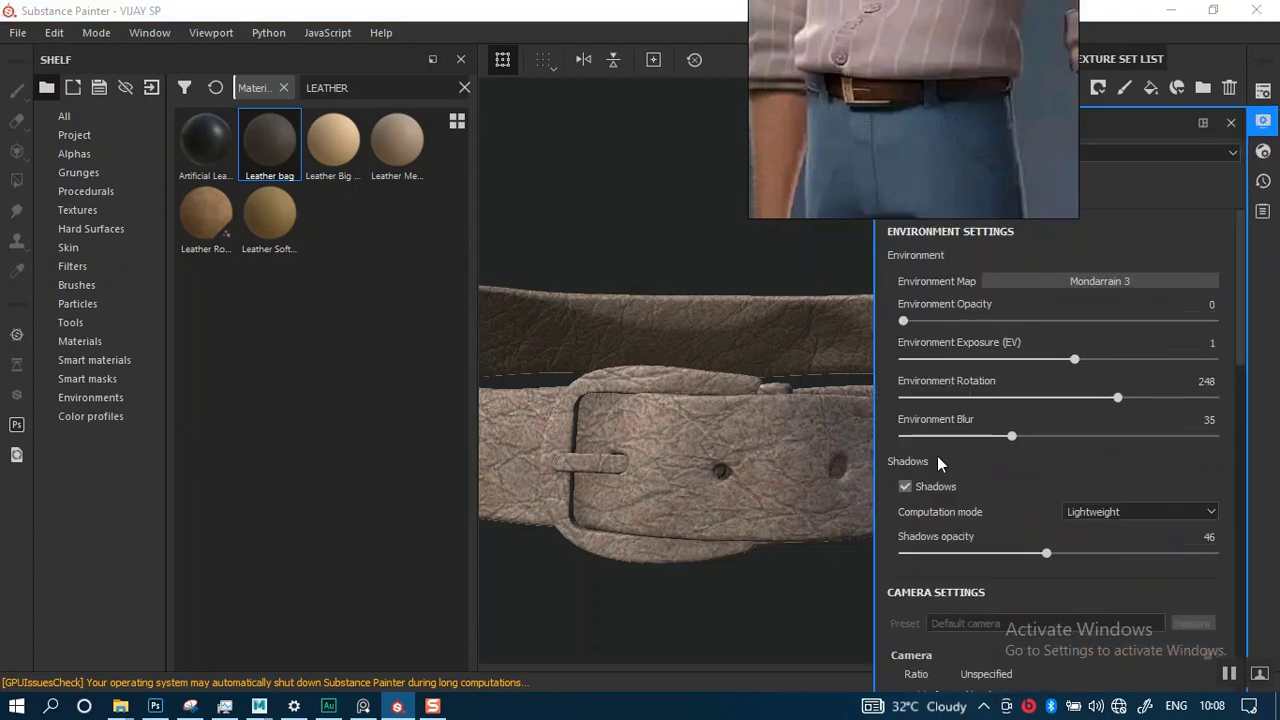
{"action": "left_click", "coordinate": [1231, 123]}
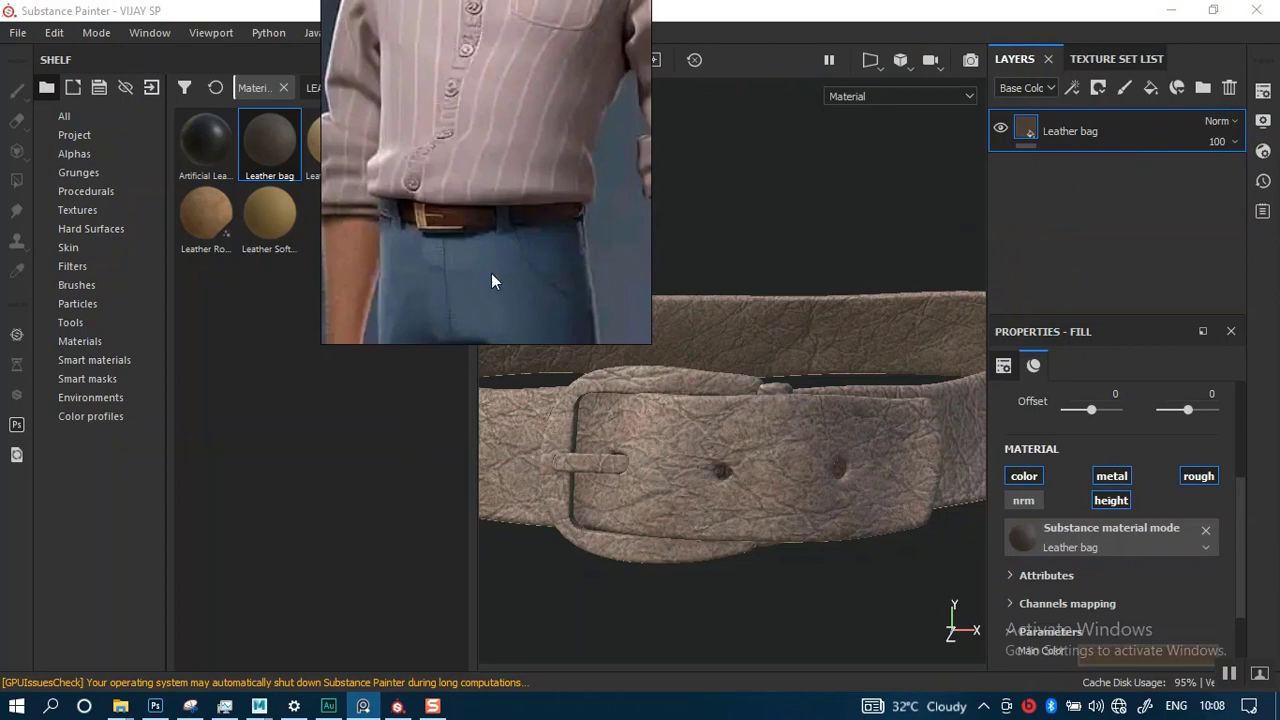
- Move the reference image aside and search the materials for FABRI
{"action": "mouse_move", "coordinate": [491, 273]}
{"action": "right_mouse_down"}
{"action": "mouse_move", "coordinate": [1108, 154]}
{"action": "mouse_move", "coordinate": [1155, 133]}
{"action": "right_mouse_up"}
{"action": "left_click", "coordinate": [538, 283]}
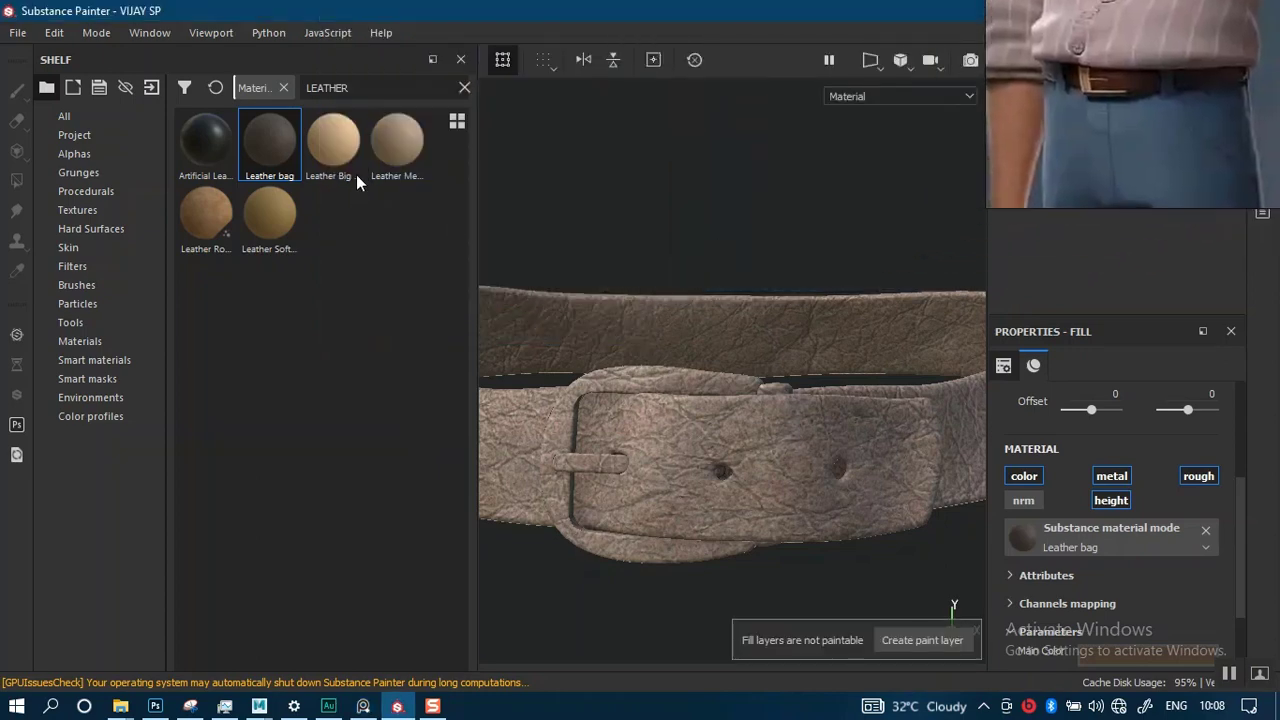
{"action": "key", "text": "BackSpace"}
{"action": "key", "text": "BackSpace"}
{"action": "key", "text": "BackSpace"}
{"action": "key", "text": "BackSpace"}
{"action": "key", "text": "BackSpace"}
{"action": "key", "text": "BackSpace"}
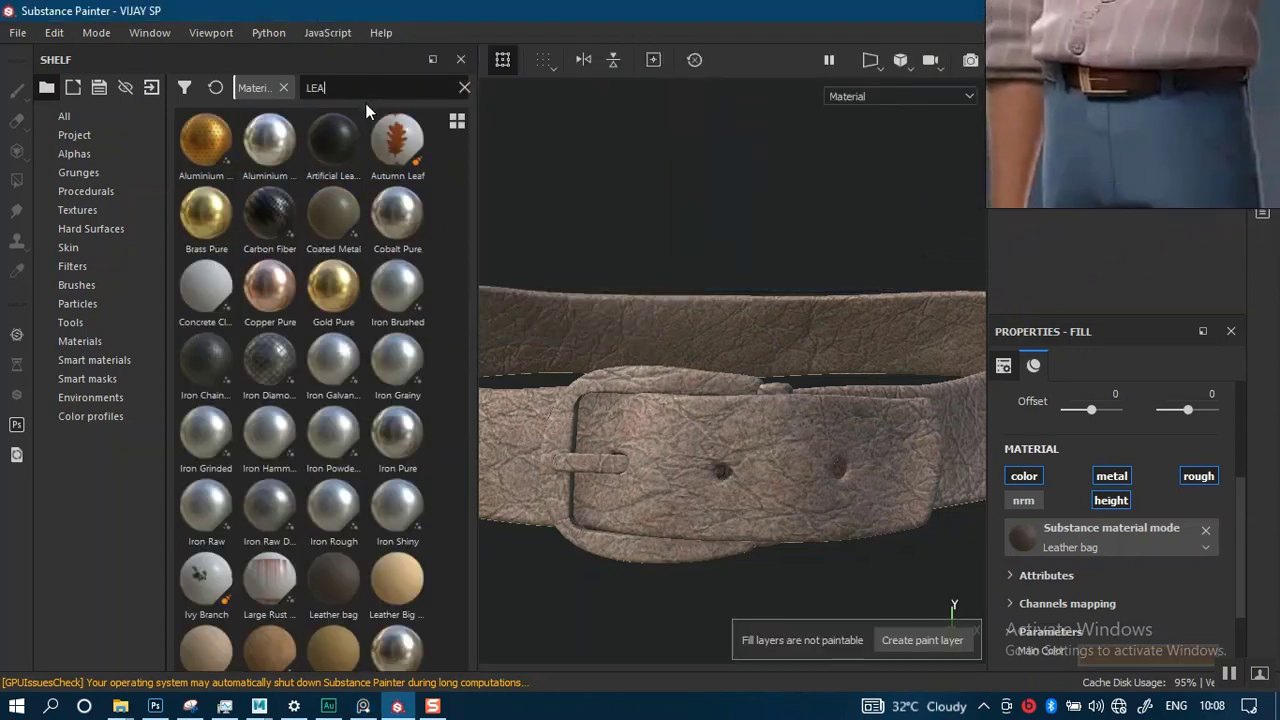
{"action": "key", "text": "BackSpace"}
{"action": "type", "text": "F"}
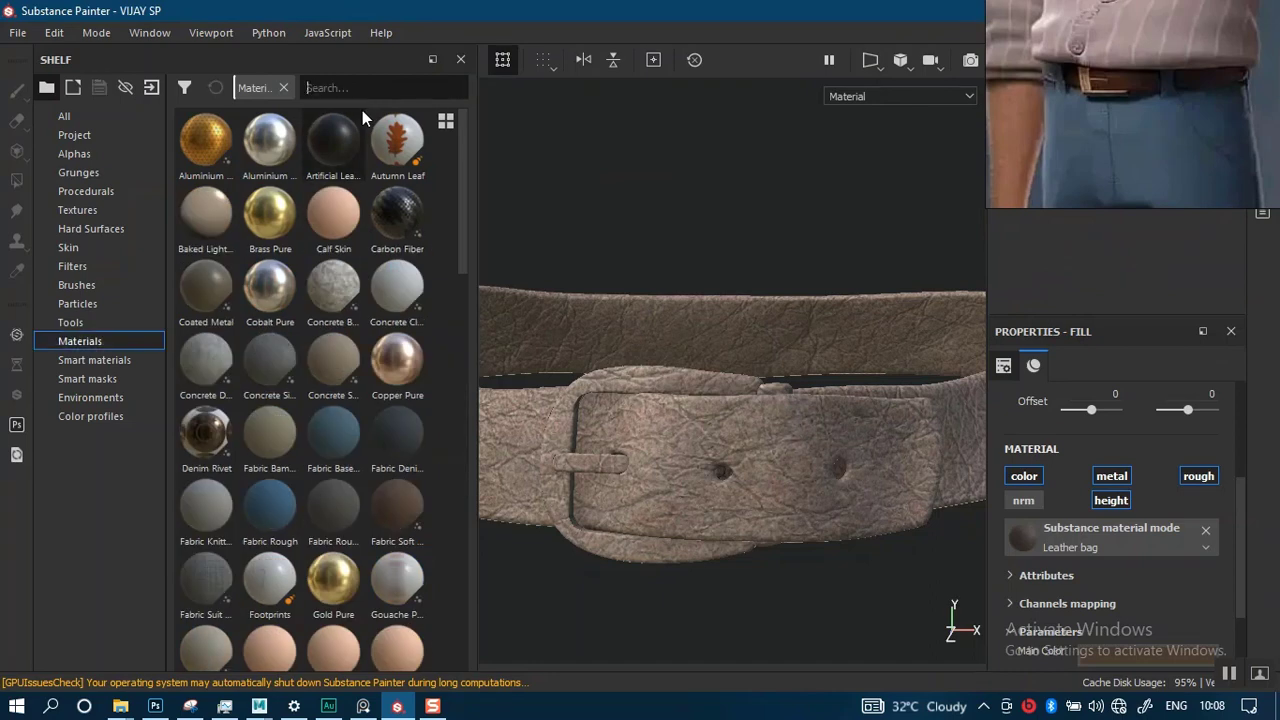
{"action": "type", "text": "A"}
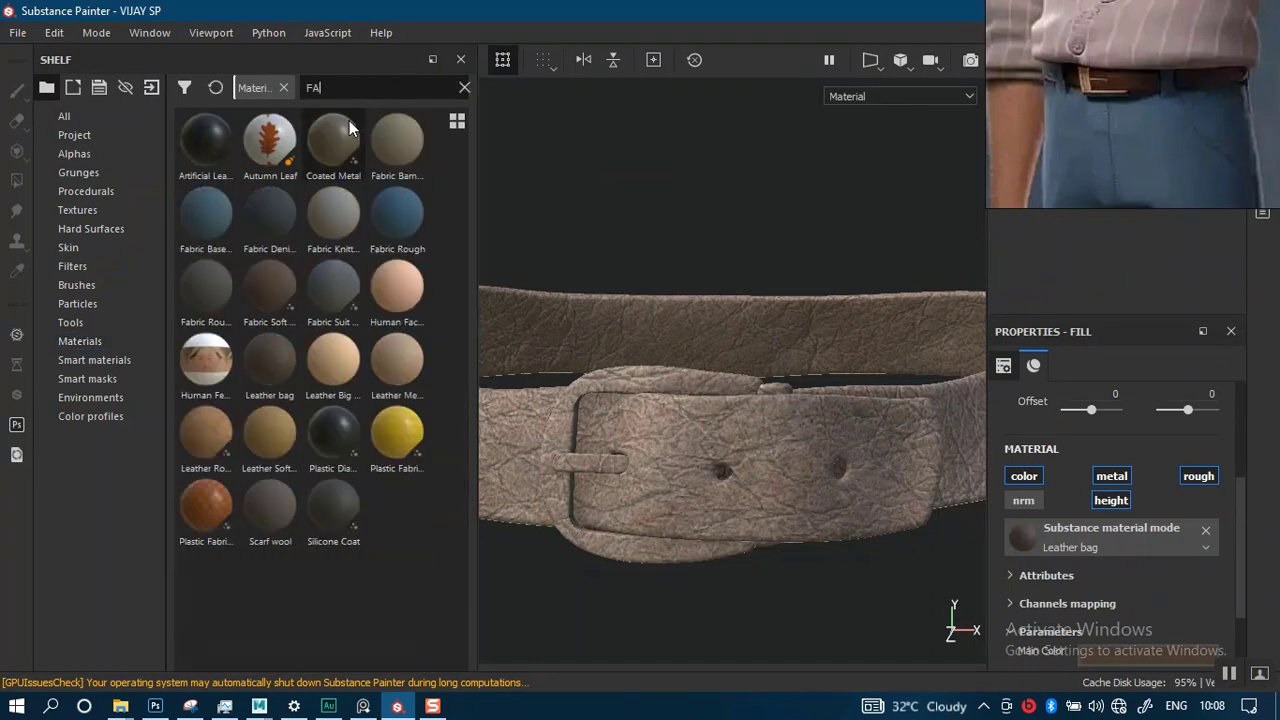
{"action": "type", "text": "BRI"}
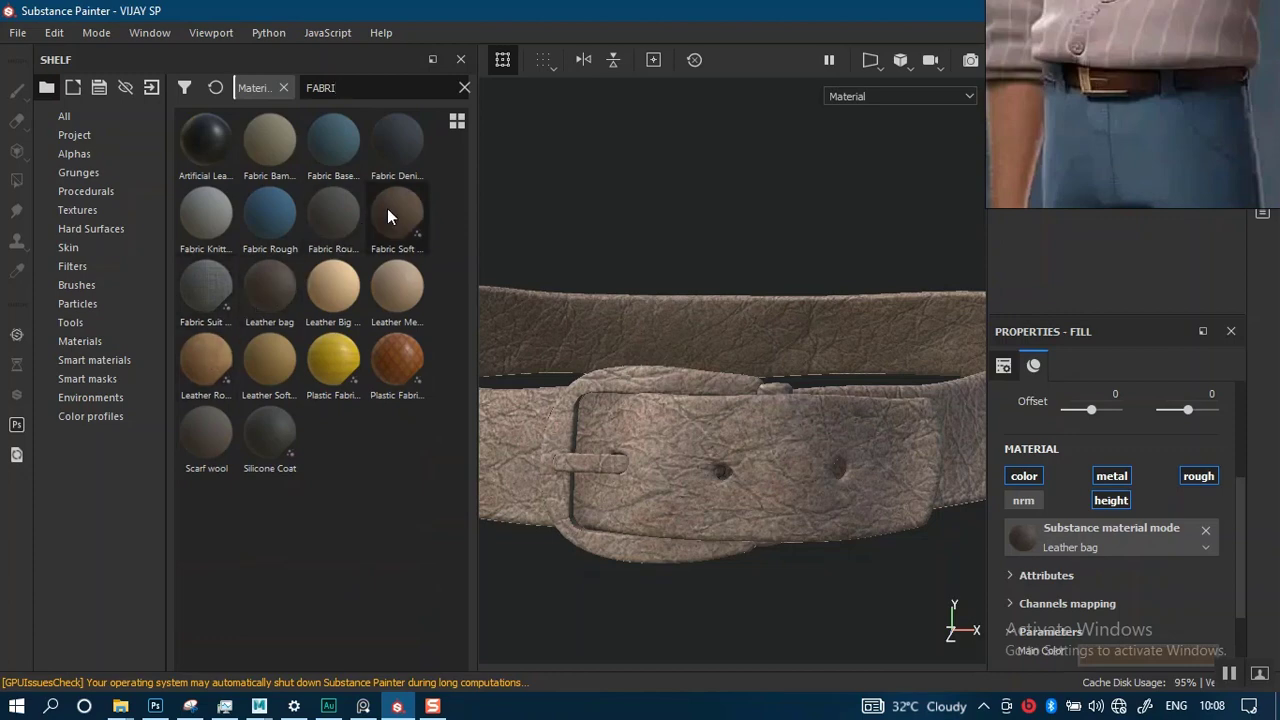
- Add a plain fill layer above Leather bag and place the Fabric Soft Denim material on top as its own layer
{"action": "mouse_move", "coordinate": [386, 212]}
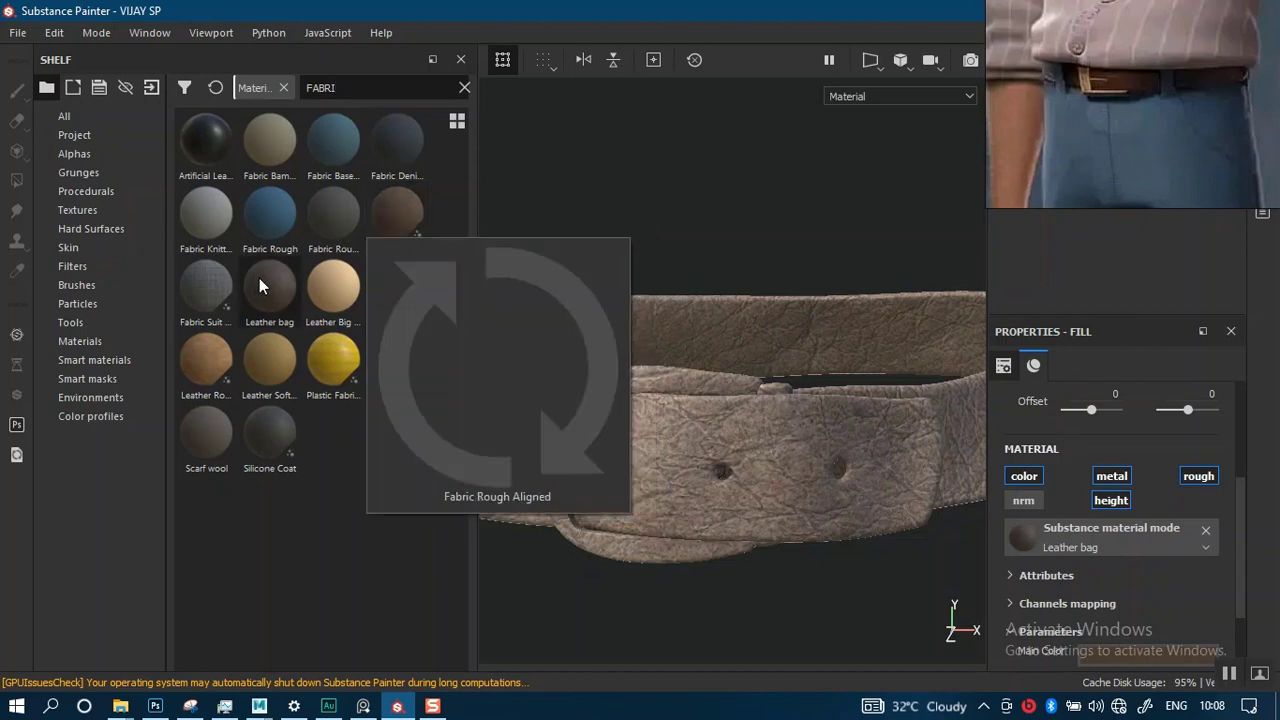
{"action": "mouse_move", "coordinate": [259, 279]}
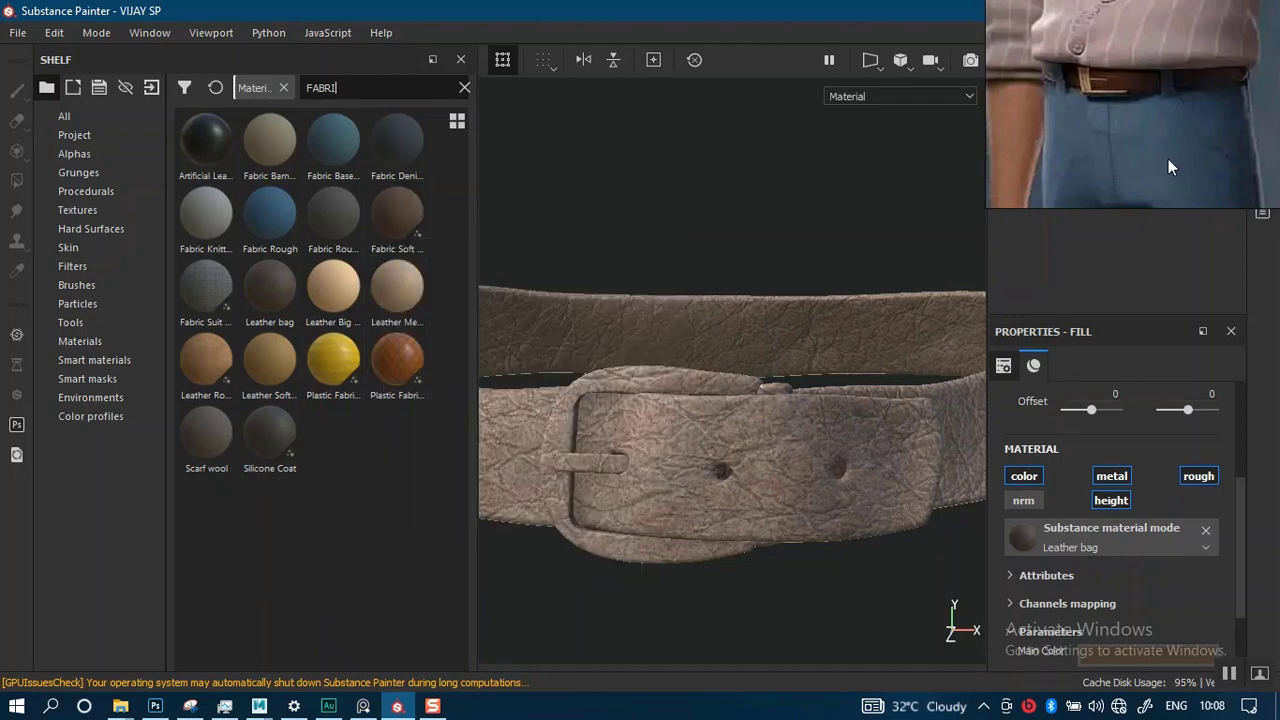
{"action": "left_click_drag", "start_coordinate": [1168, 163], "coordinate": [280, 177]}
{"action": "left_click", "coordinate": [1091, 171]}
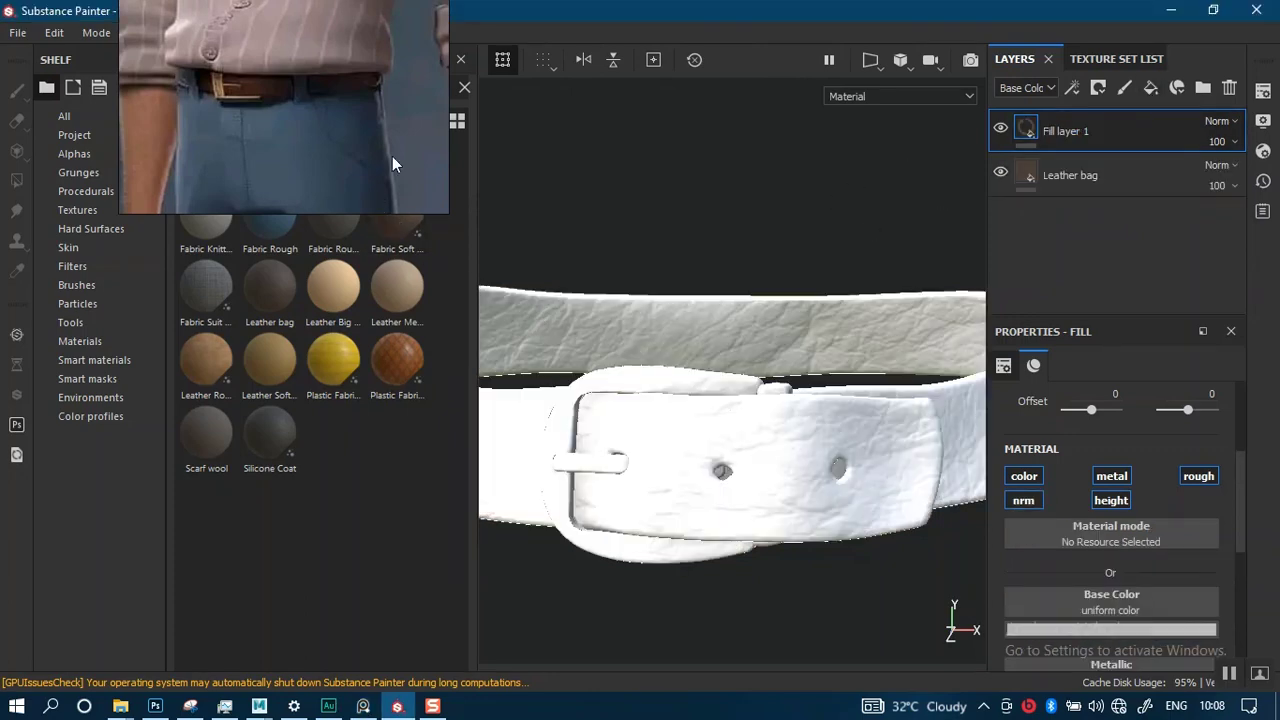
{"action": "left_click_drag", "start_coordinate": [392, 158], "coordinate": [216, 193]}
{"action": "left_click_drag", "start_coordinate": [395, 217], "coordinate": [1050, 132]}
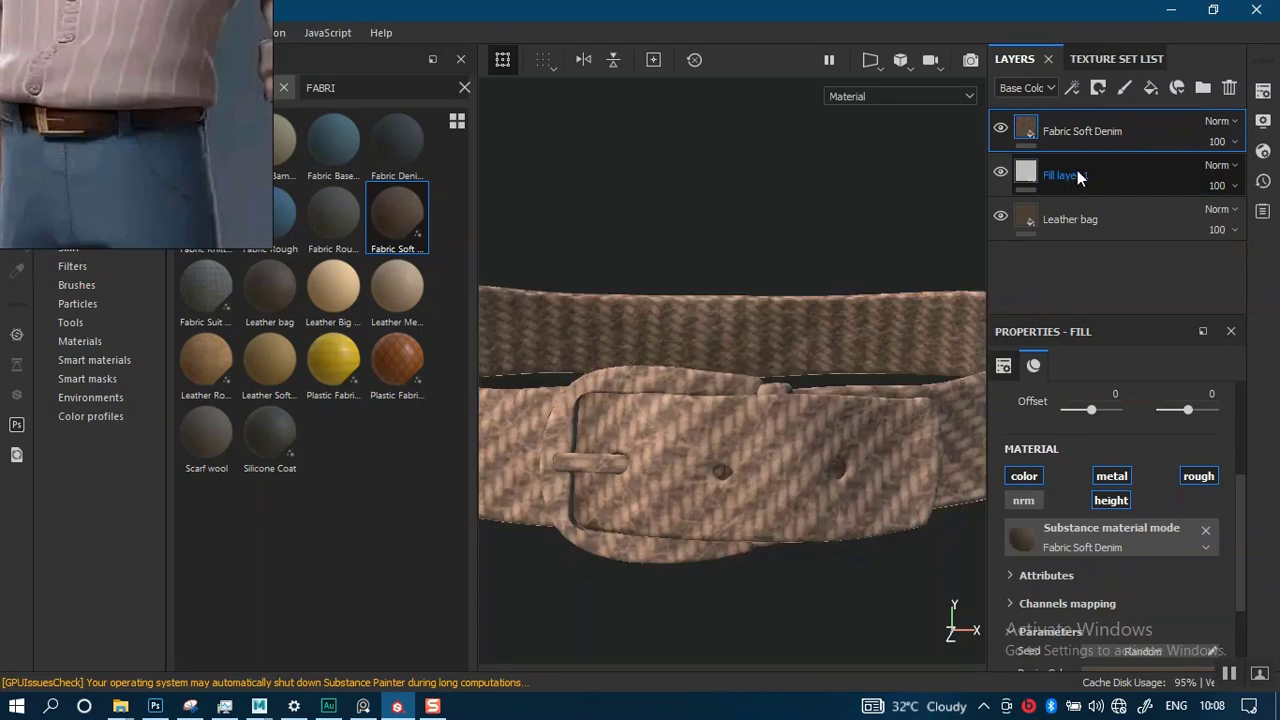
- Delete Fill layer 1 and hide the Leather bag layer
{"action": "left_click", "coordinate": [1062, 185]}
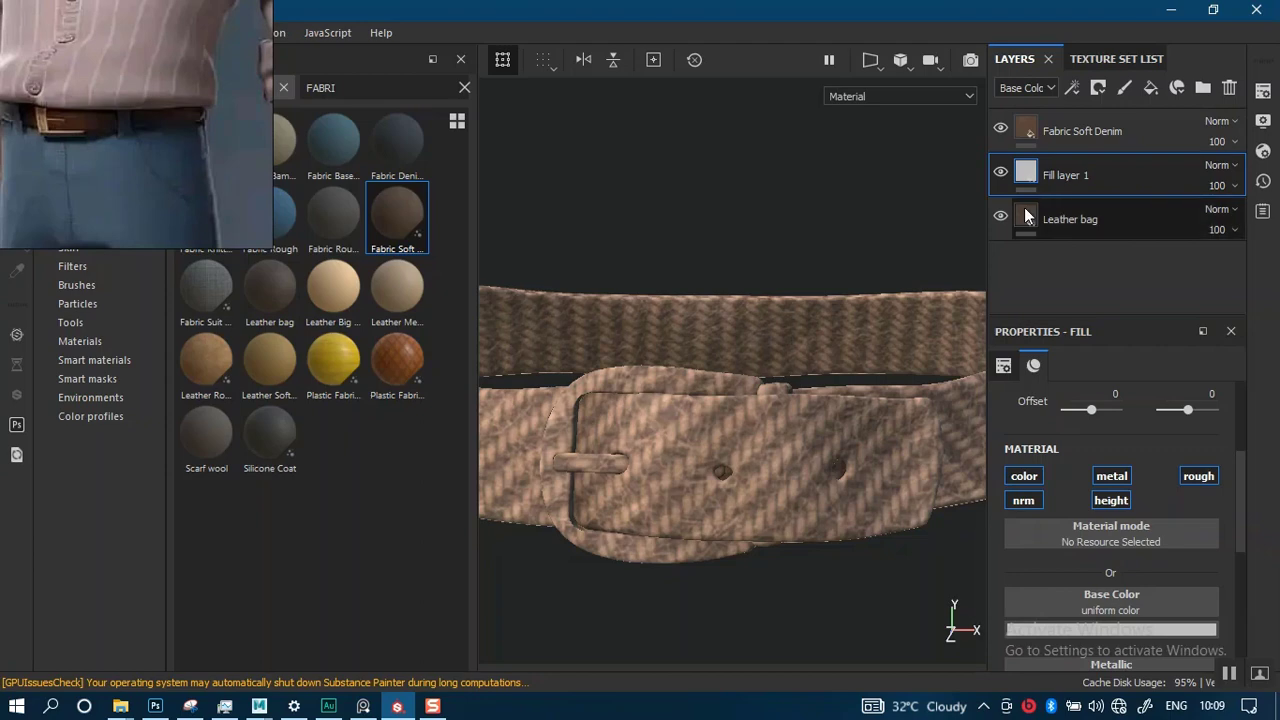
{"action": "key", "text": "Delete"}
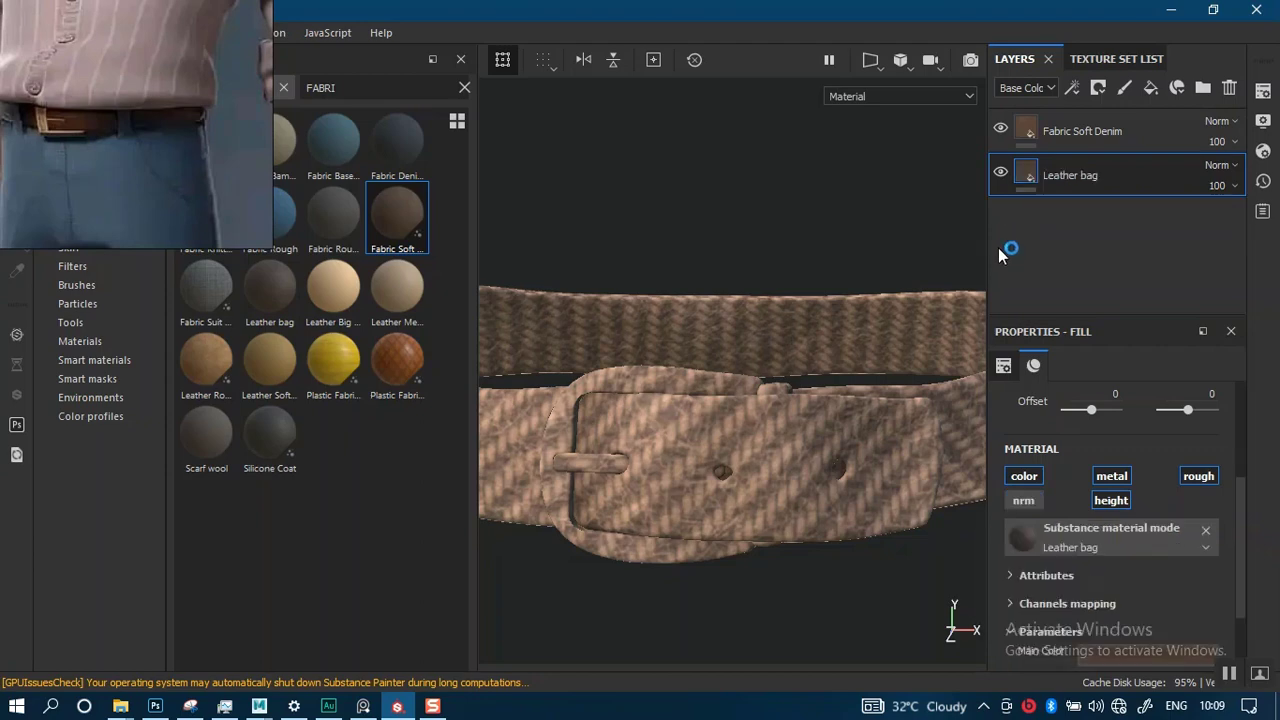
{"action": "left_click", "coordinate": [1000, 172]}
- Examine the Fabric Soft Denim material on the belt, review its technical parameters and compare it with the roughness channel turned off and on
{"action": "right_click_drag", "start_coordinate": [763, 412], "coordinate": [724, 538], "text": "alt"}
{"action": "left_click_drag", "start_coordinate": [724, 538], "coordinate": [805, 372], "text": "alt"}
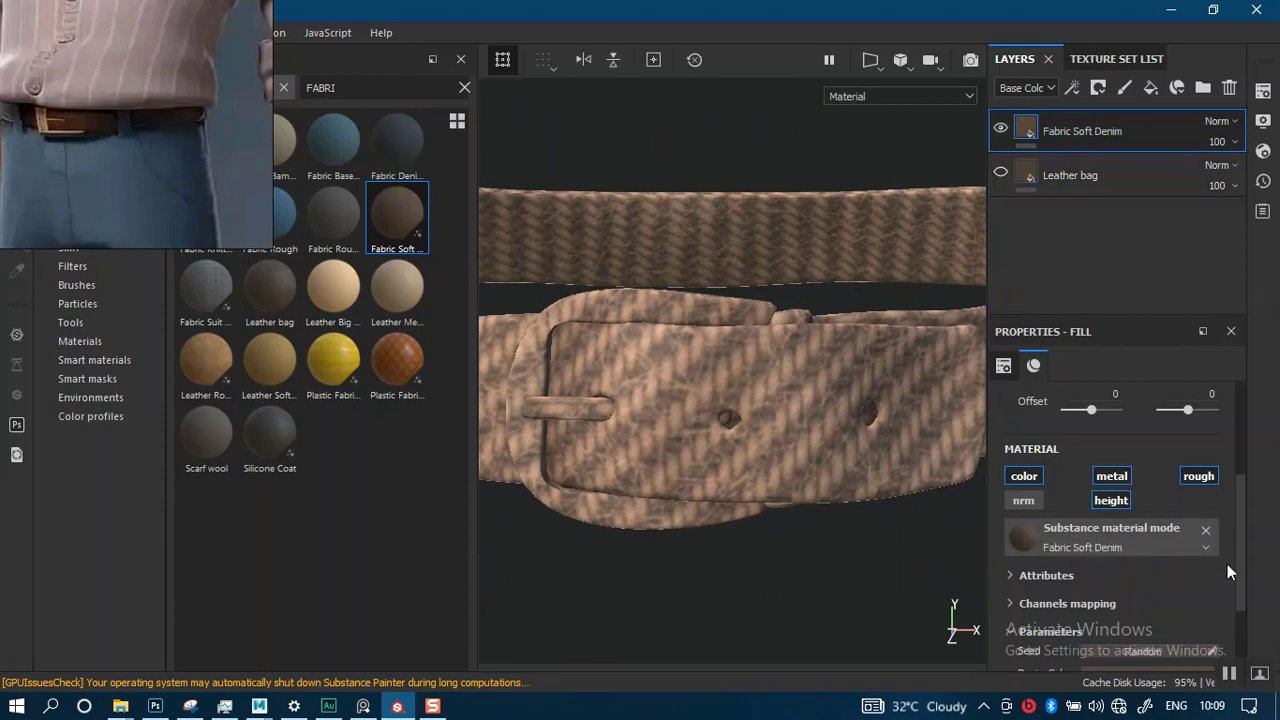
{"action": "scroll", "coordinate": [1230, 575], "scroll_direction": "down", "scroll_amount": 3}
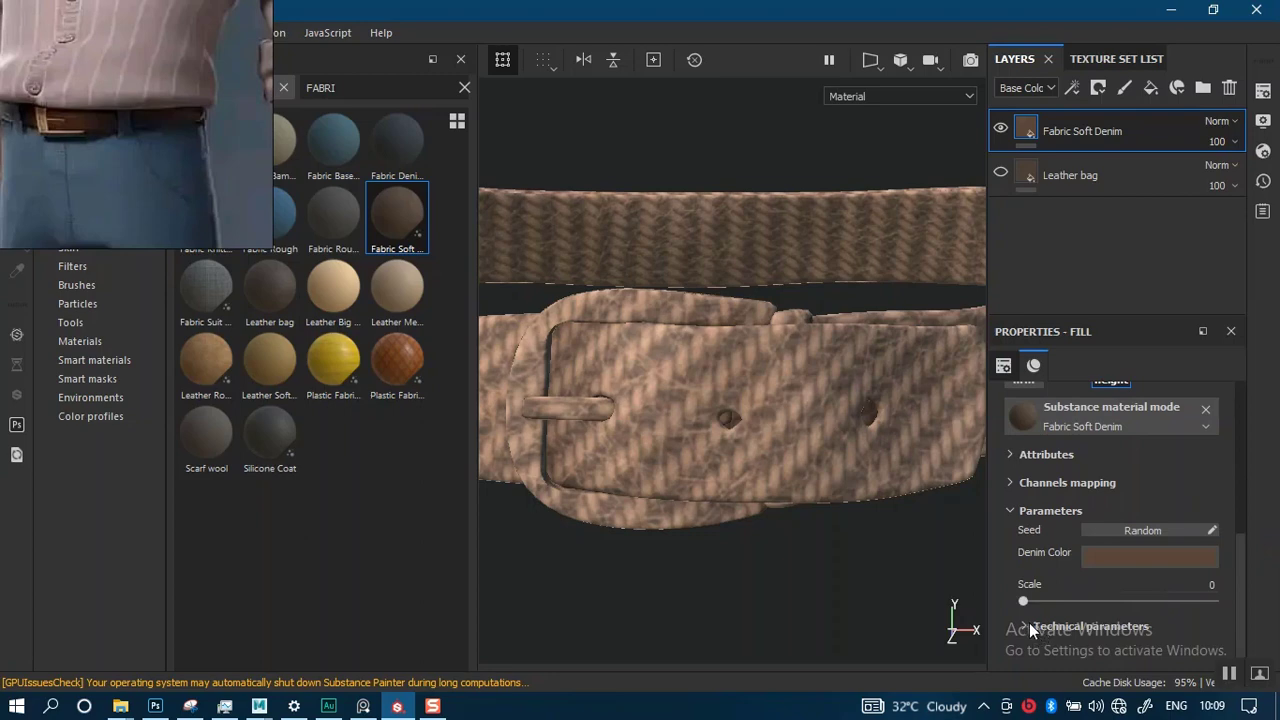
{"action": "left_click", "coordinate": [1029, 627]}
{"action": "scroll", "coordinate": [1240, 555], "scroll_direction": "up", "scroll_amount": 1}
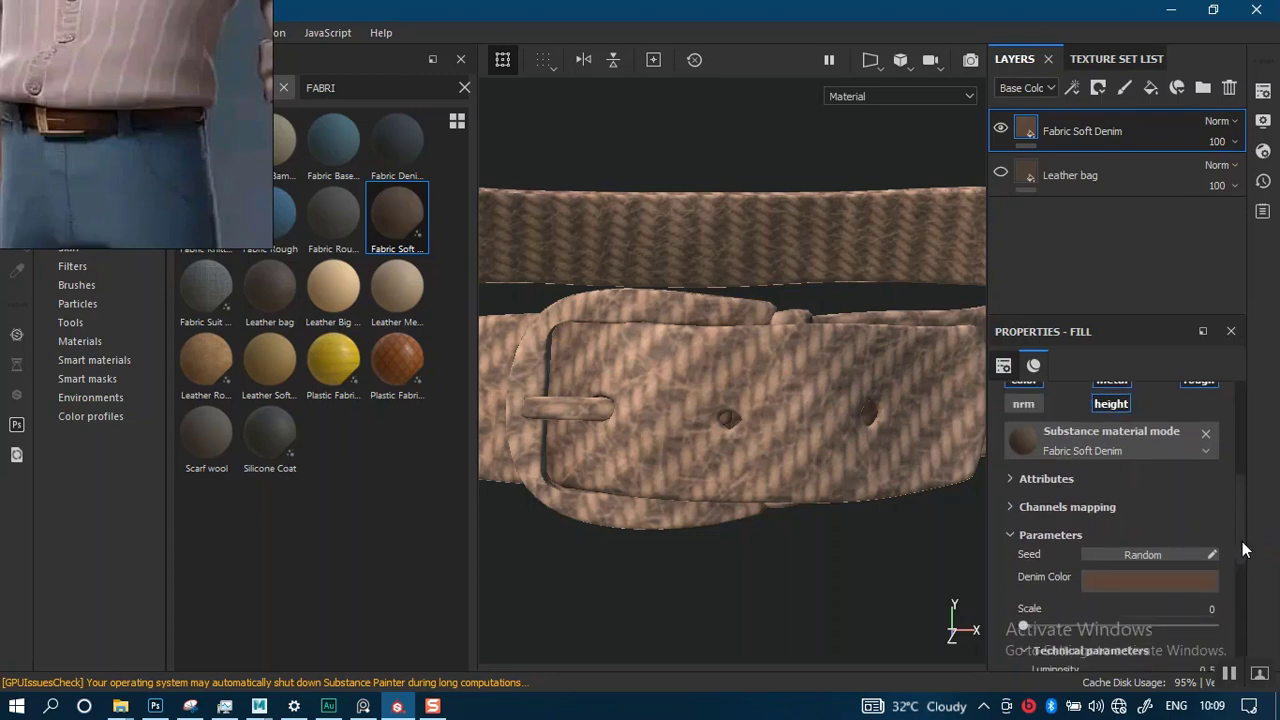
{"action": "scroll", "coordinate": [1245, 535], "scroll_direction": "up", "scroll_amount": 2}
{"action": "scroll", "coordinate": [1245, 520], "scroll_direction": "down", "scroll_amount": 1}
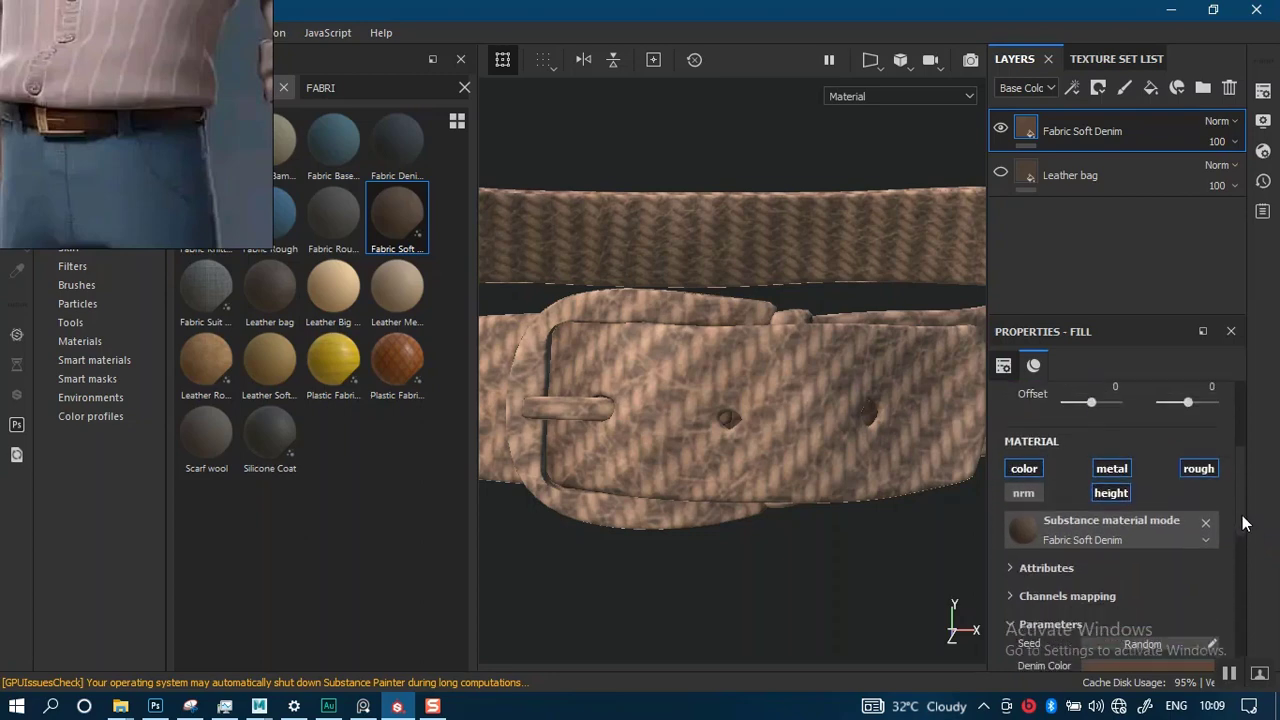
{"action": "left_click", "coordinate": [1200, 474]}
{"action": "left_click", "coordinate": [1200, 474]}
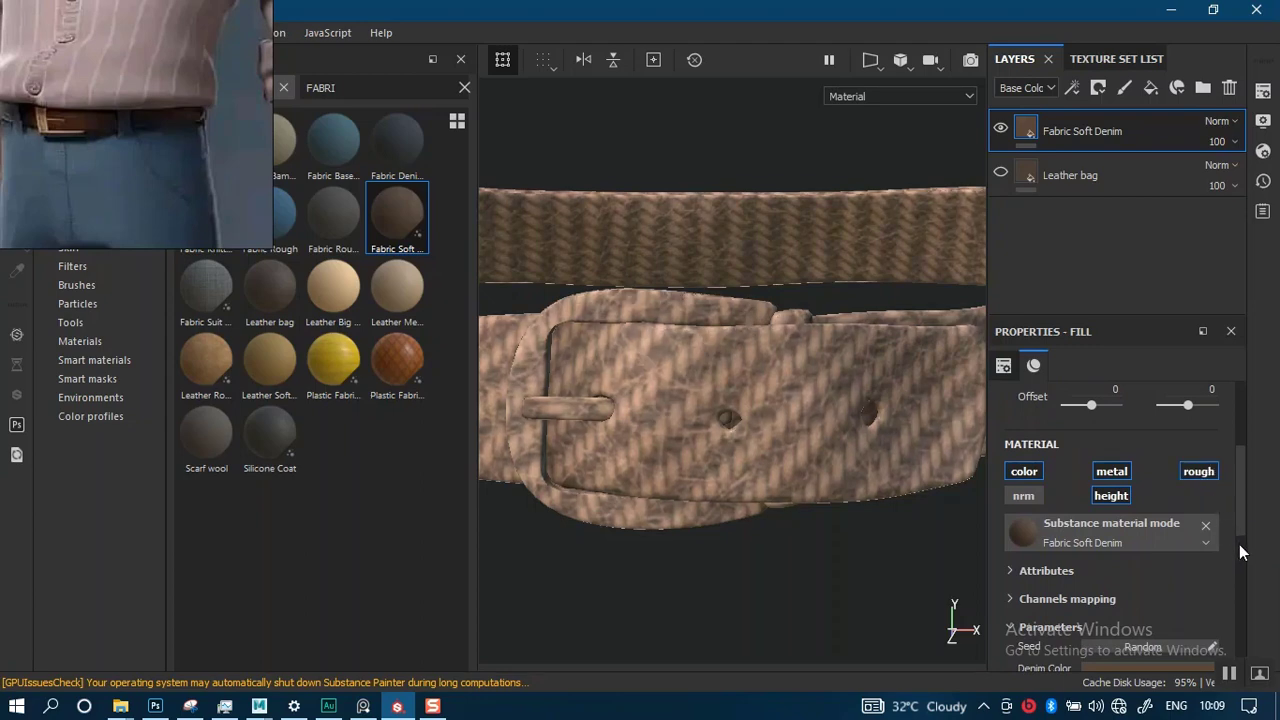
{"action": "scroll", "coordinate": [1243, 550], "scroll_direction": "down", "scroll_amount": 3}
{"action": "left_click_drag", "start_coordinate": [1243, 570], "coordinate": [1233, 648]}
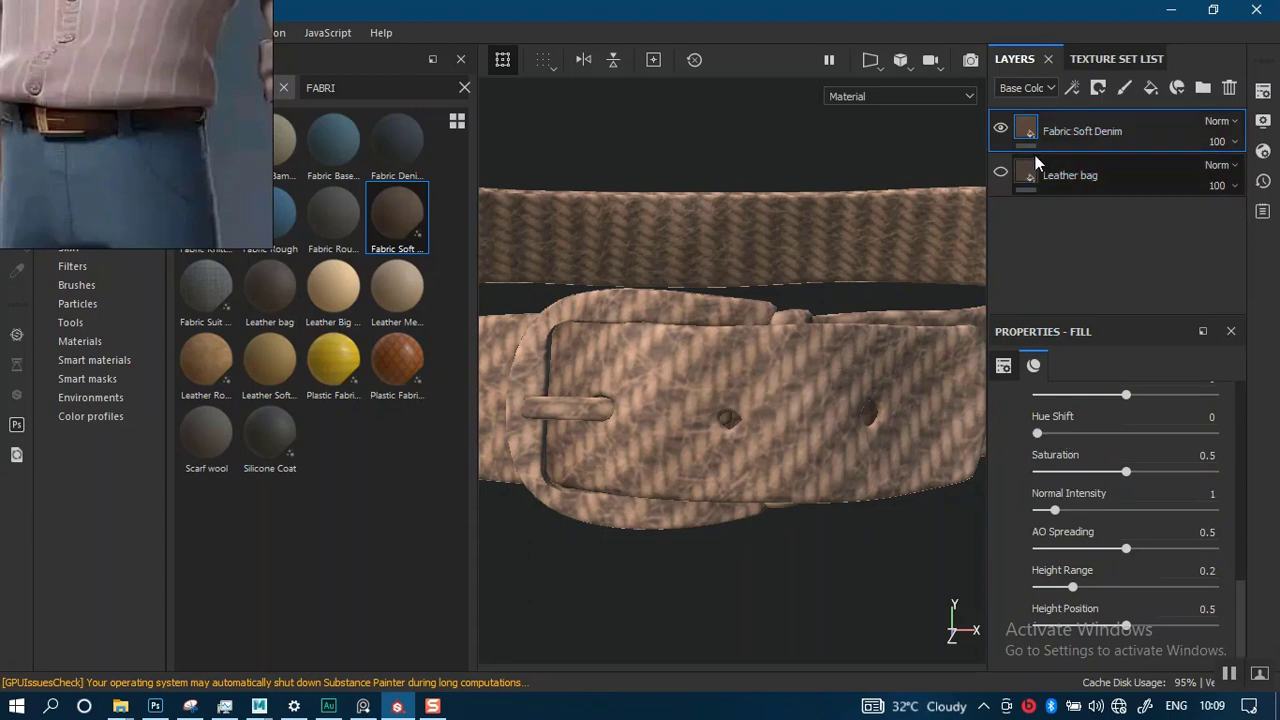
- Delete the Fabric Soft Denim layer and show the Leather bag layer
{"action": "key", "text": "Delete"}
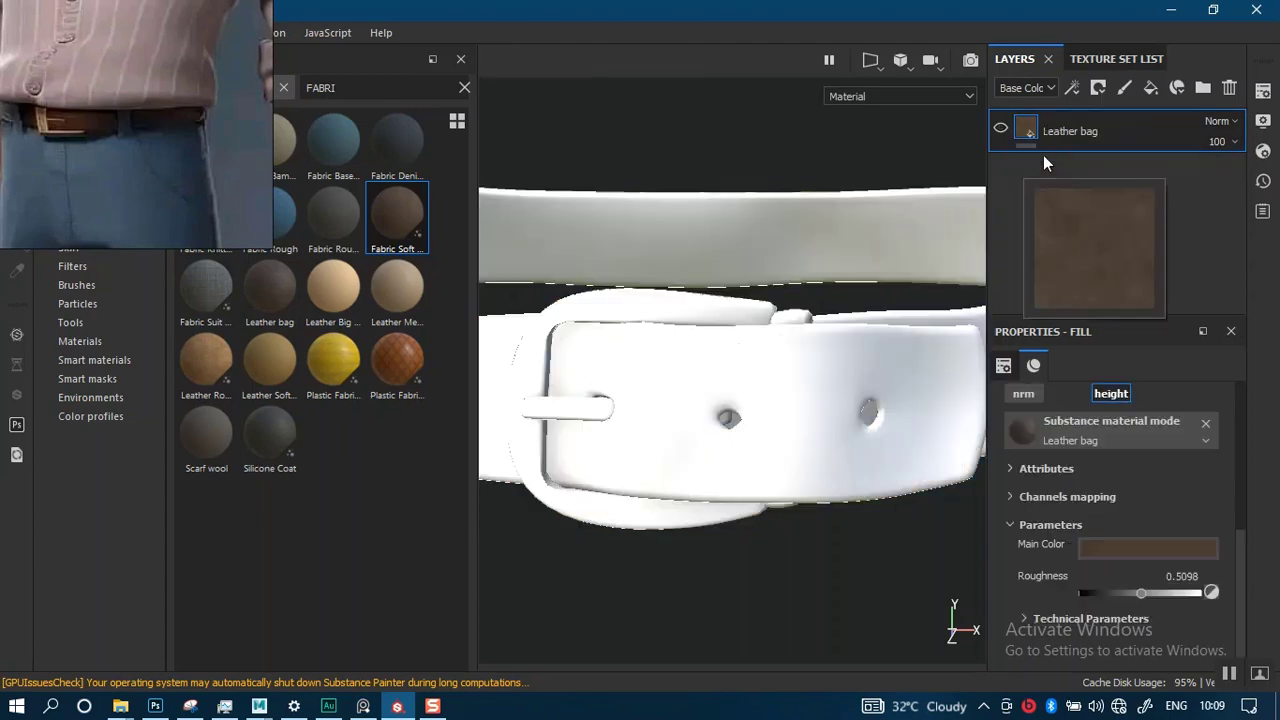
{"action": "left_click", "coordinate": [1001, 127]}
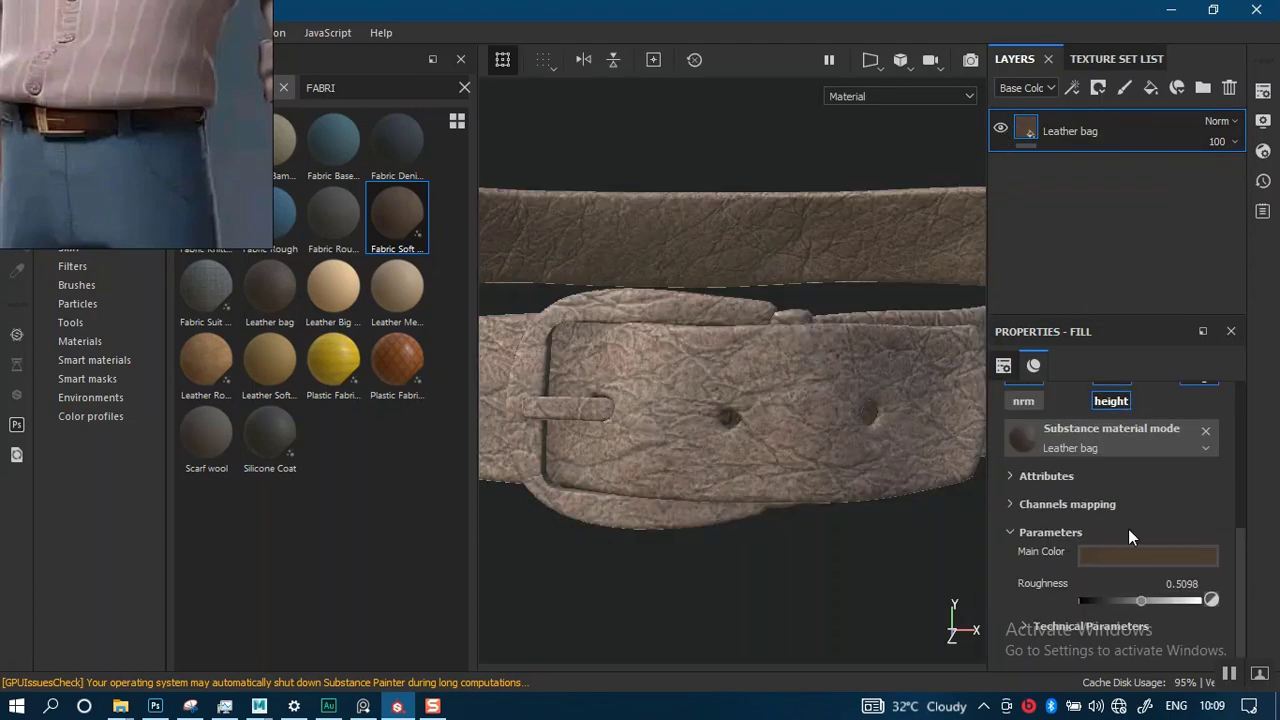
- Raise the saturation of the Leather bag layer's main color to 0.749 for a richer brown and inspect the belt
{"action": "left_click", "coordinate": [1031, 627]}
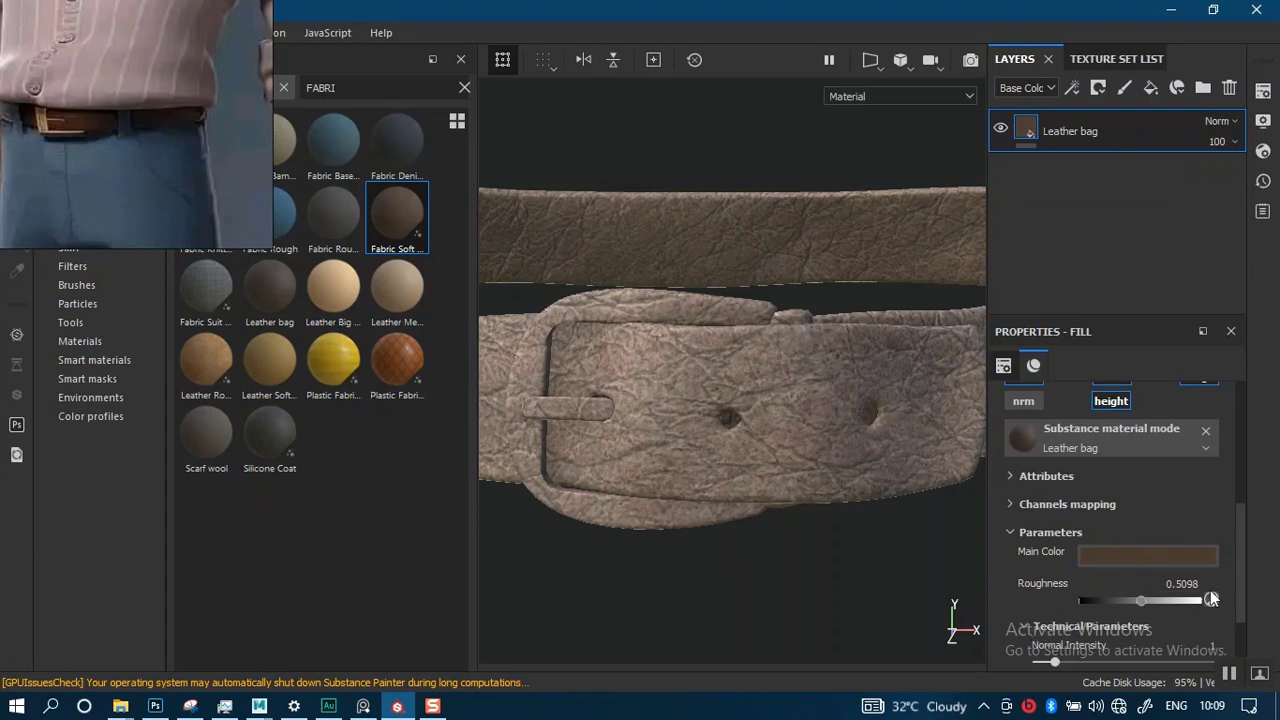
{"action": "mouse_move", "coordinate": [1236, 590]}
{"action": "left_mouse_down"}
{"action": "mouse_move", "coordinate": [1236, 637]}
{"action": "mouse_move", "coordinate": [1241, 554]}
{"action": "mouse_move", "coordinate": [1237, 615]}
{"action": "left_mouse_up"}
{"action": "left_click", "coordinate": [1134, 449]}
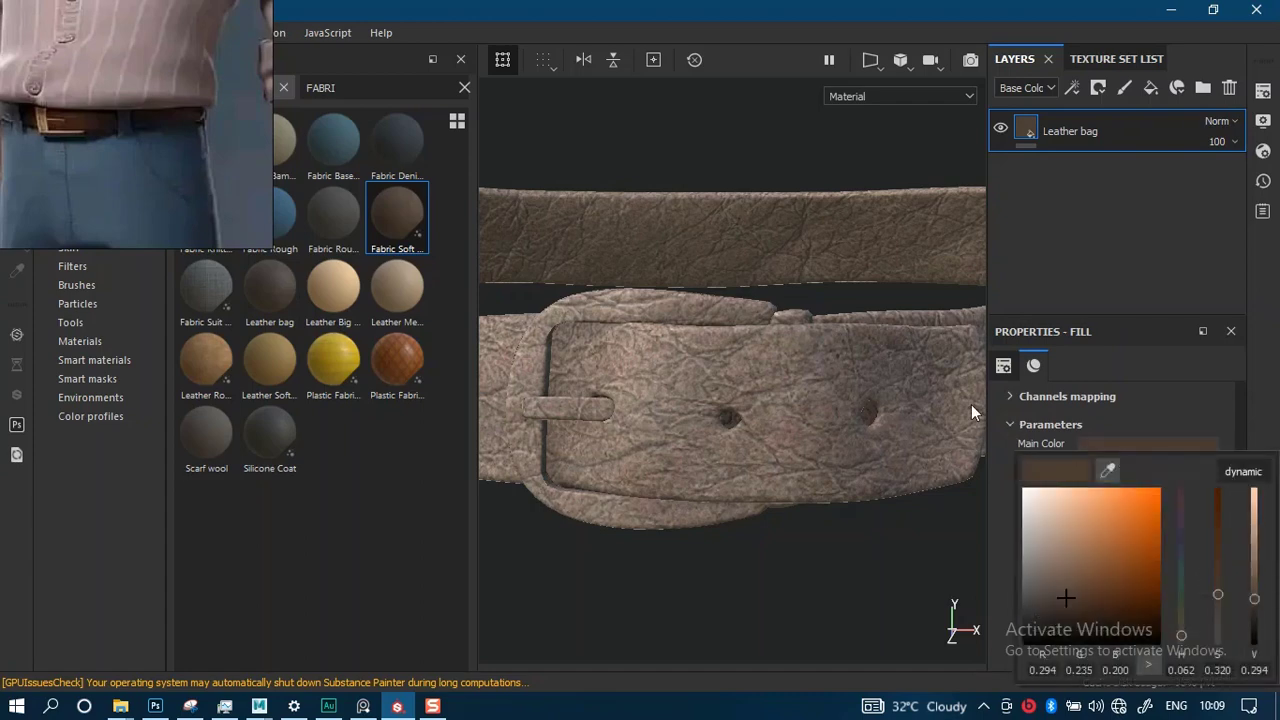
{"action": "left_click_drag", "start_coordinate": [1212, 585], "coordinate": [1221, 527]}
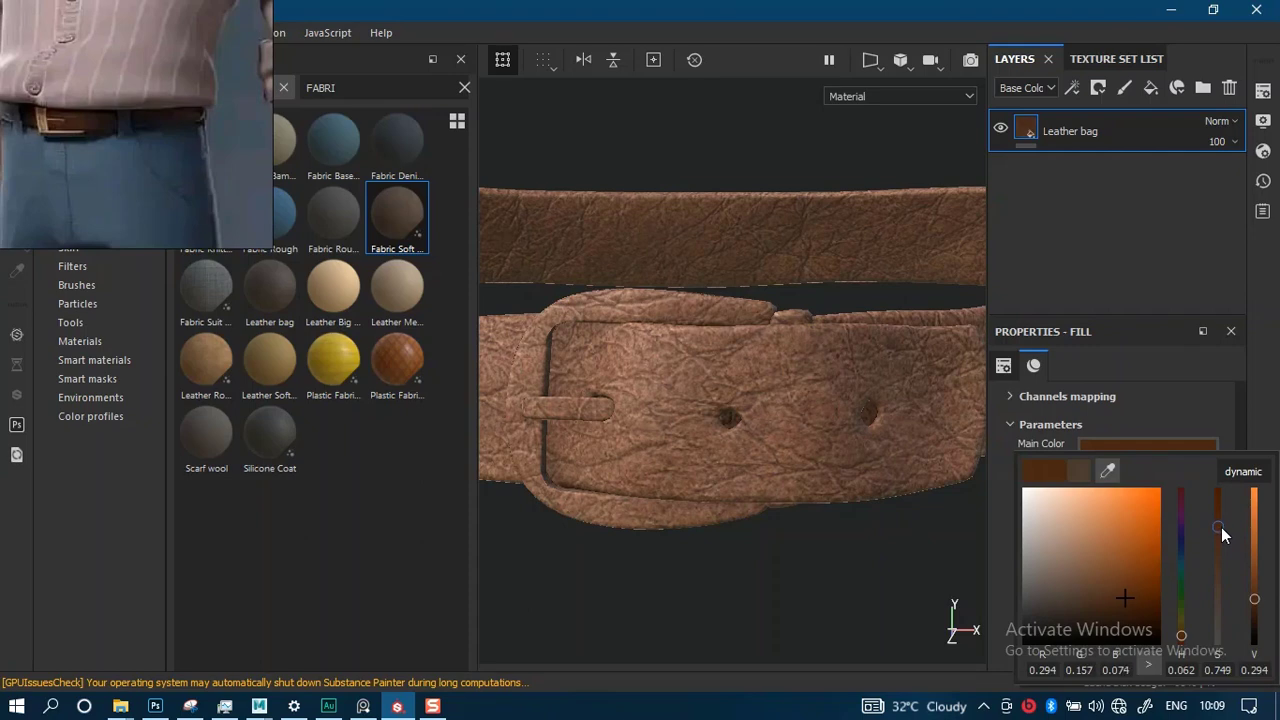
{"action": "right_click_drag", "start_coordinate": [773, 494], "coordinate": [756, 403], "text": "alt"}
{"action": "middle_click_drag", "start_coordinate": [752, 461], "coordinate": [728, 540], "text": "alt"}
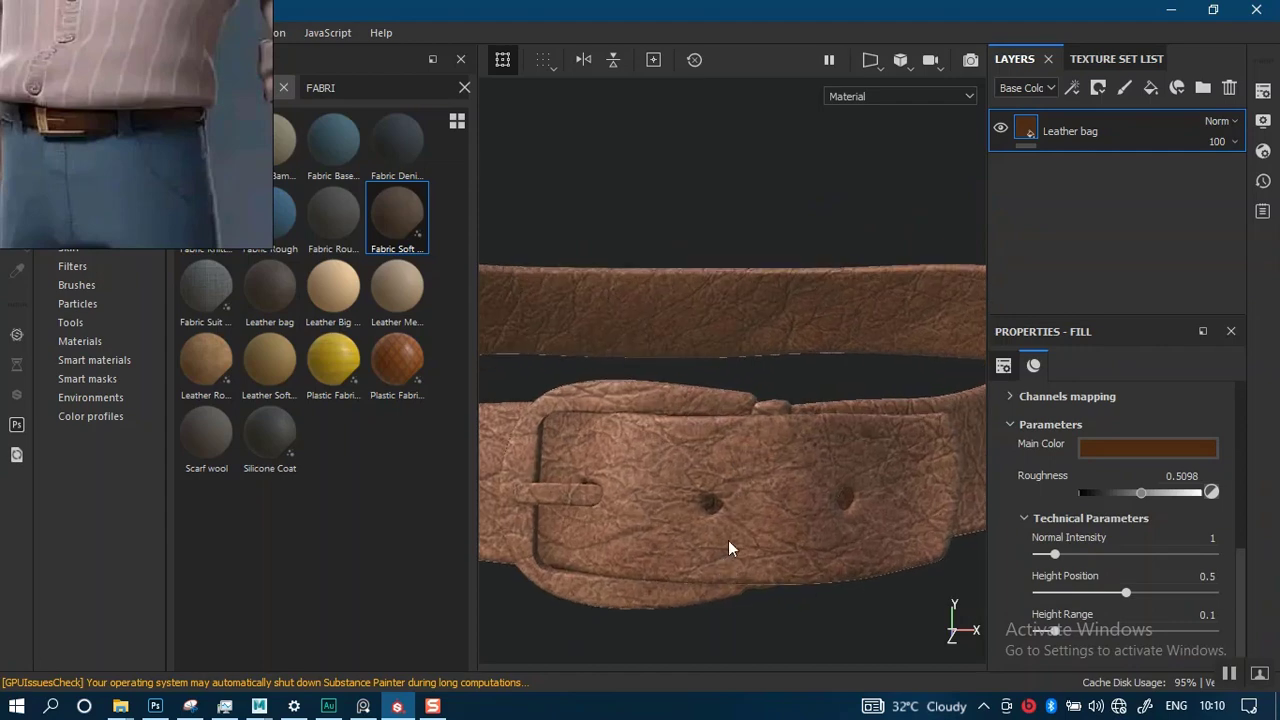
{"action": "left_click_drag", "start_coordinate": [728, 540], "coordinate": [708, 454], "text": "alt"}
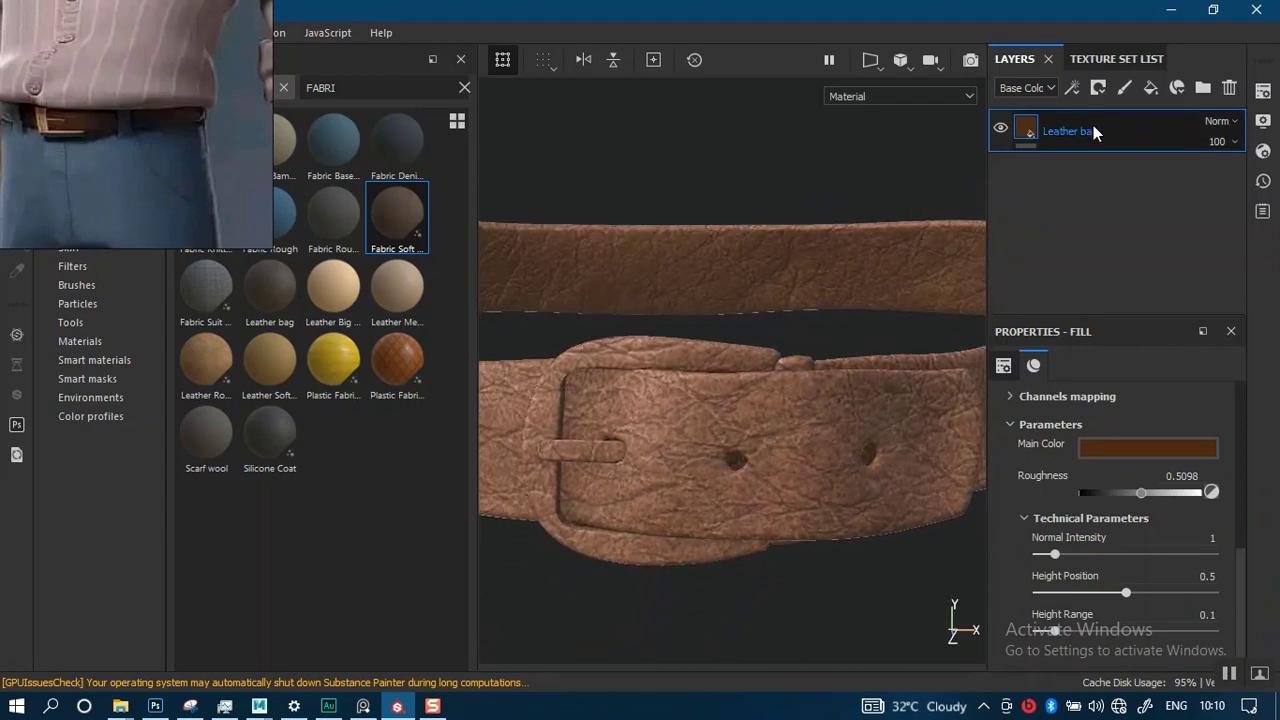
- Add a black mask to the Leather bag layer and reveal only the strap using Polygon Fill in mesh mode with color 1
{"action": "right_click", "coordinate": [1063, 135]}
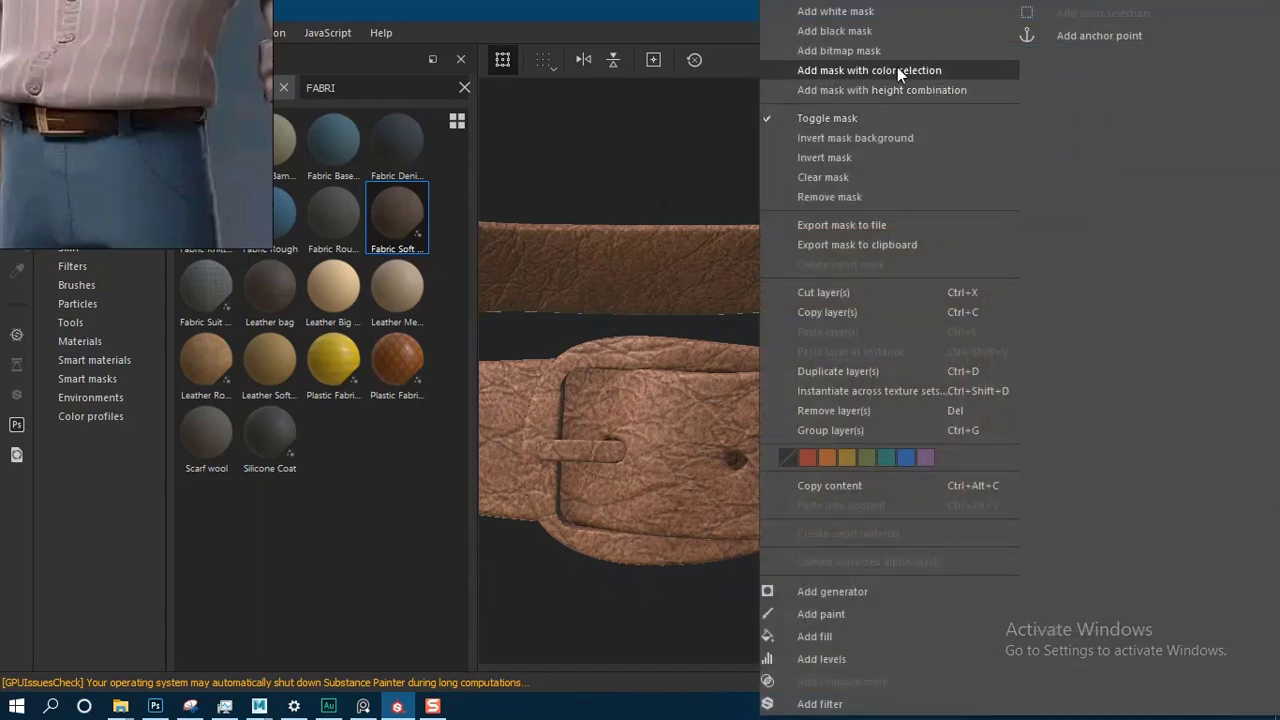
{"action": "key", "text": "Escape"}
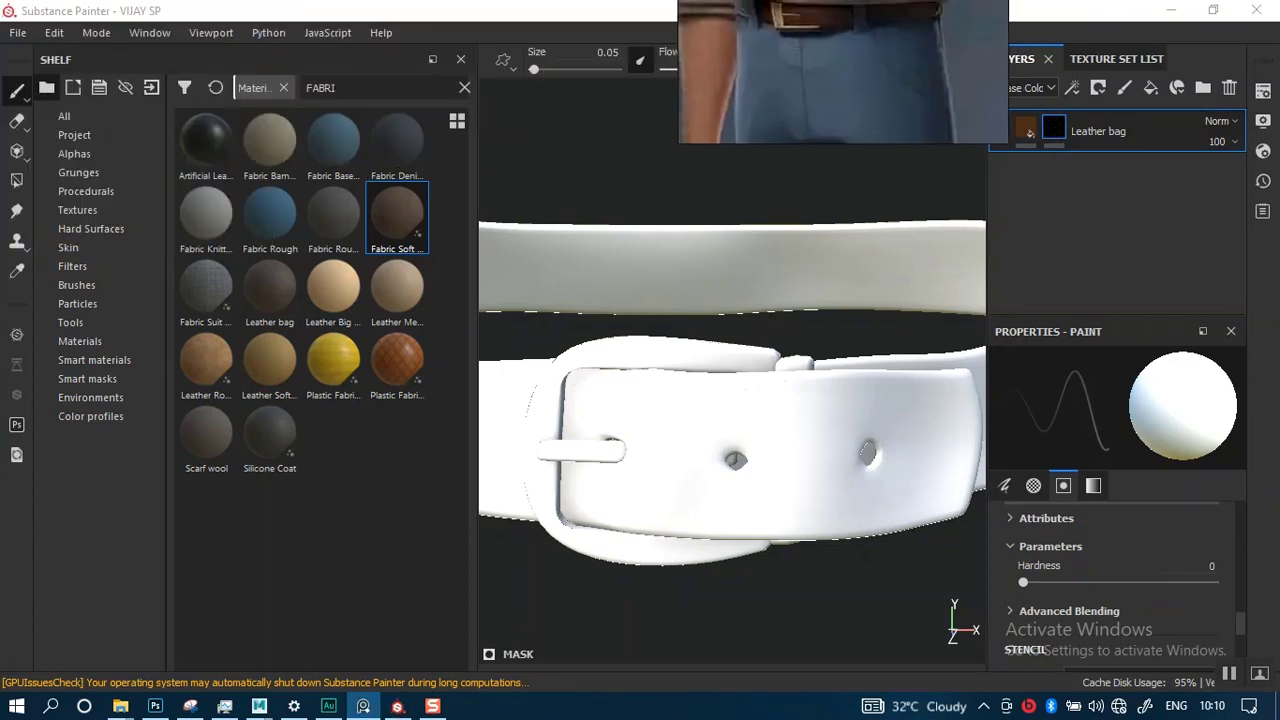
{"action": "left_click", "coordinate": [16, 180]}
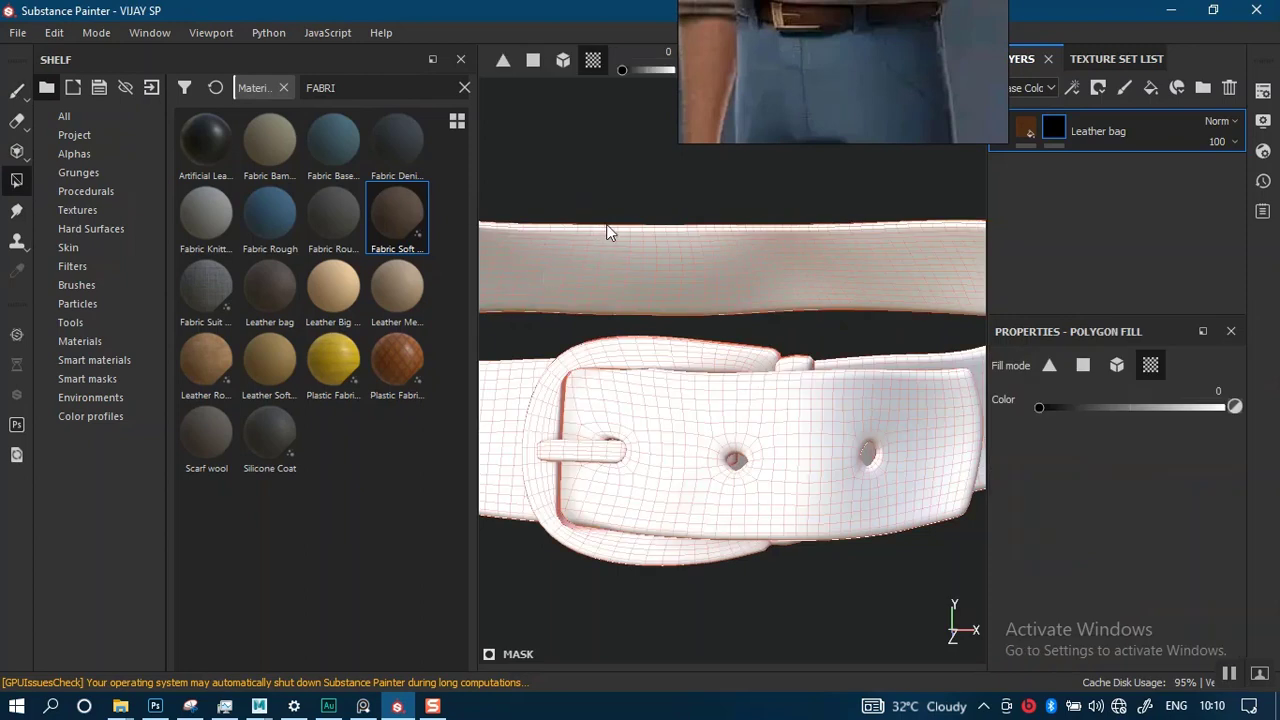
{"action": "key", "text": "x"}
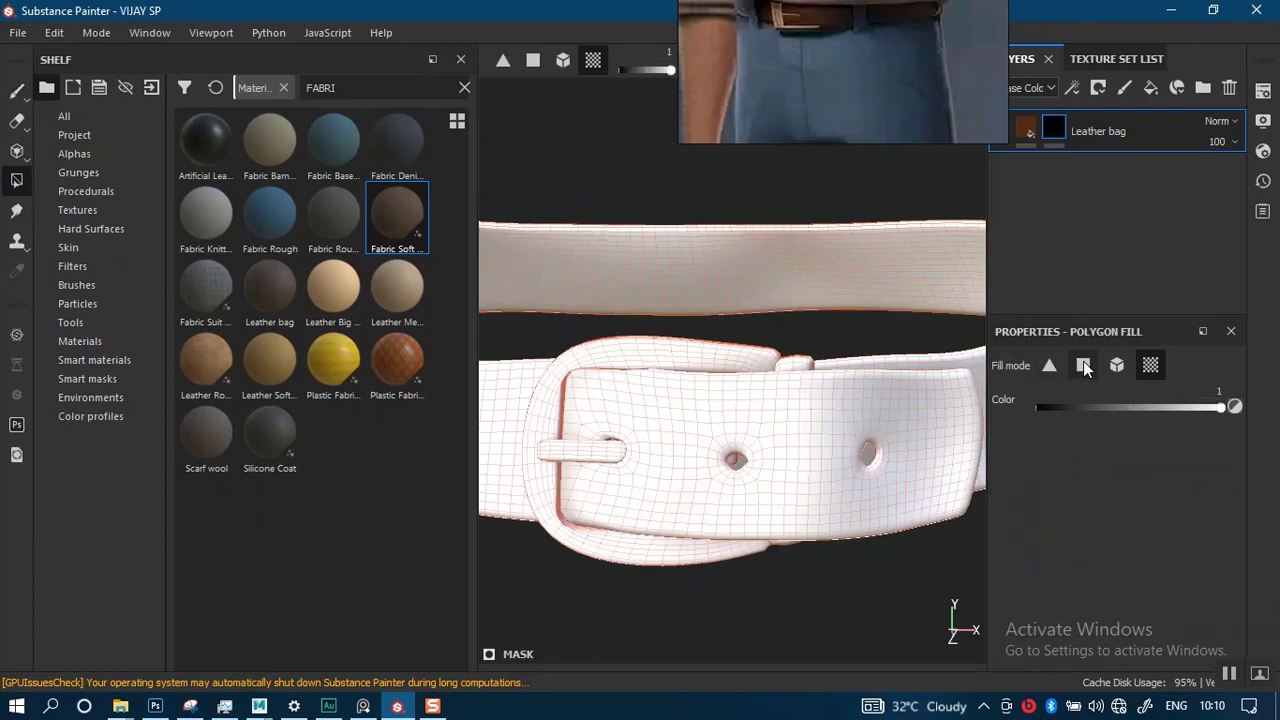
{"action": "left_click", "coordinate": [1116, 366]}
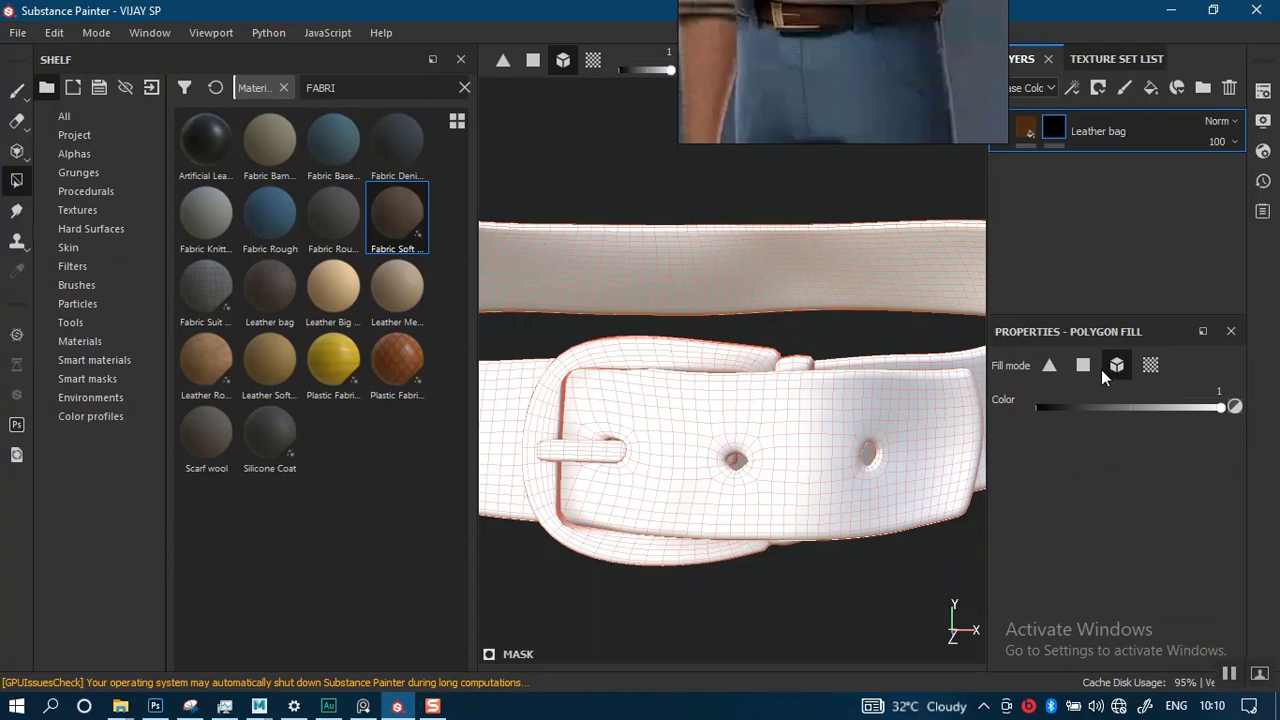
{"action": "left_click", "coordinate": [820, 305]}
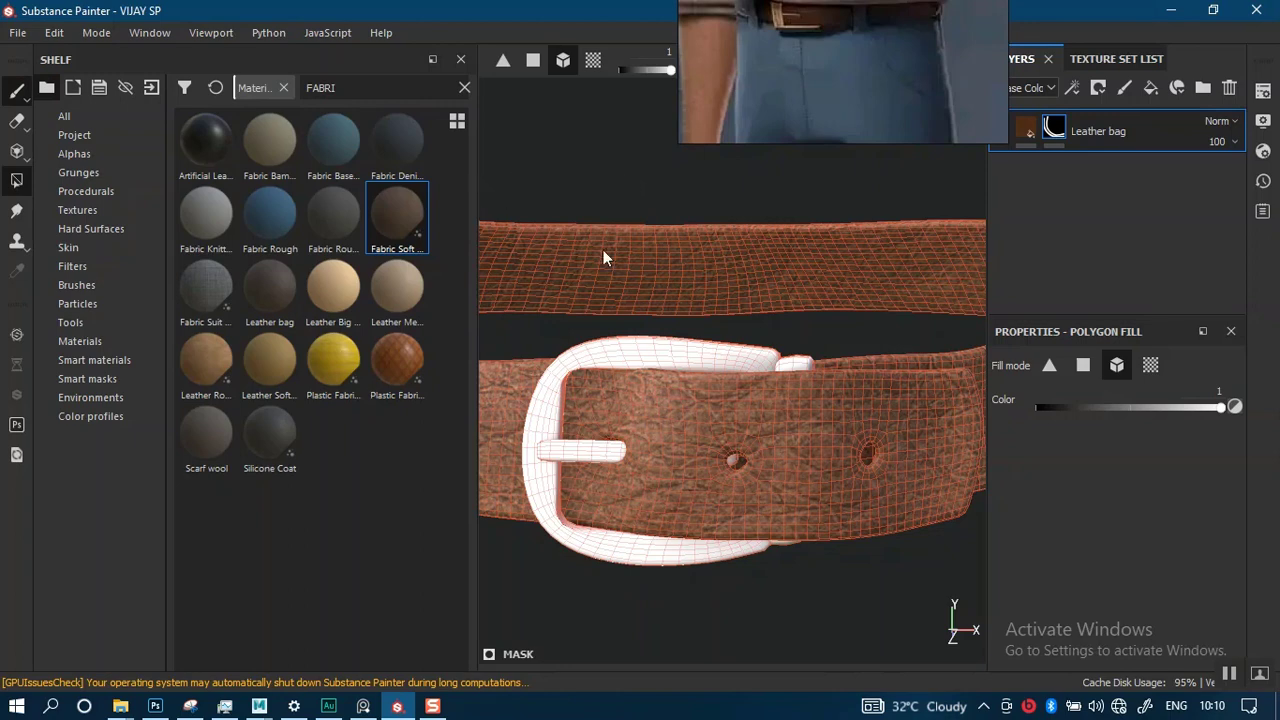
{"action": "key", "text": "1"}
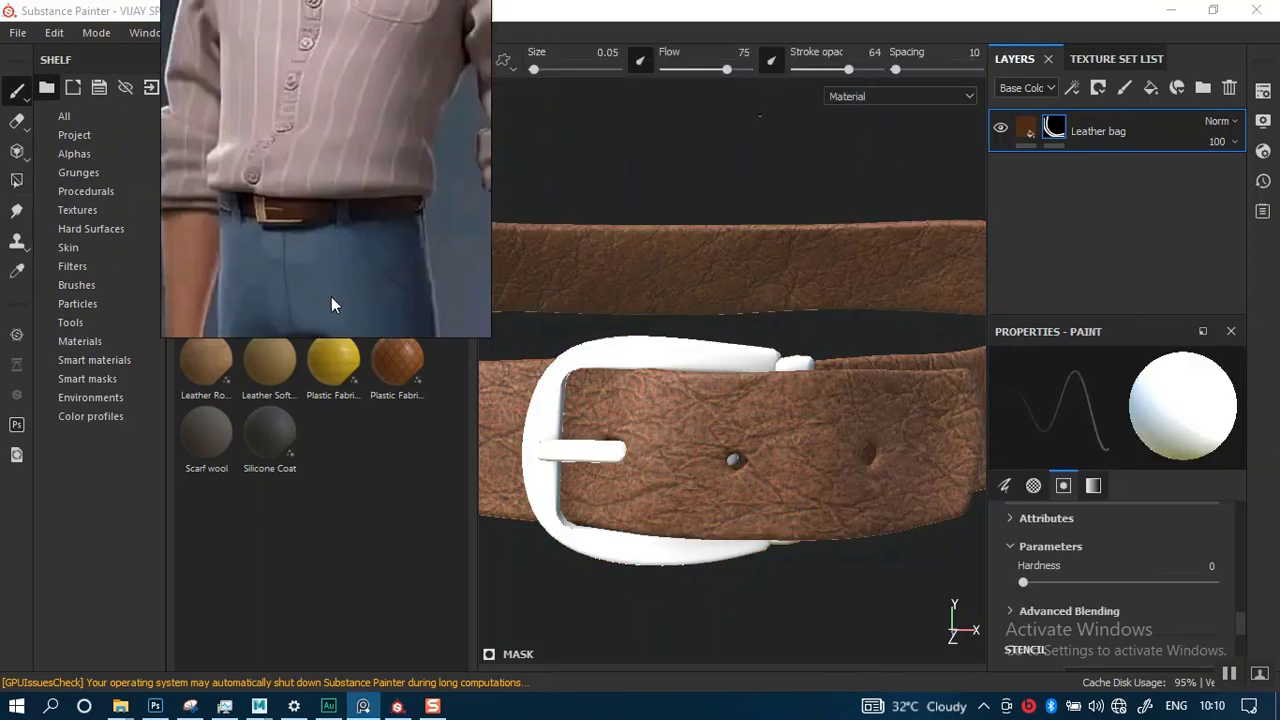
- Try a UV scale of 3 on the Leather bag fill, inspect the grain along the strap and undo the change
{"action": "right_click_drag", "start_coordinate": [781, 414], "coordinate": [775, 360], "text": "alt"}
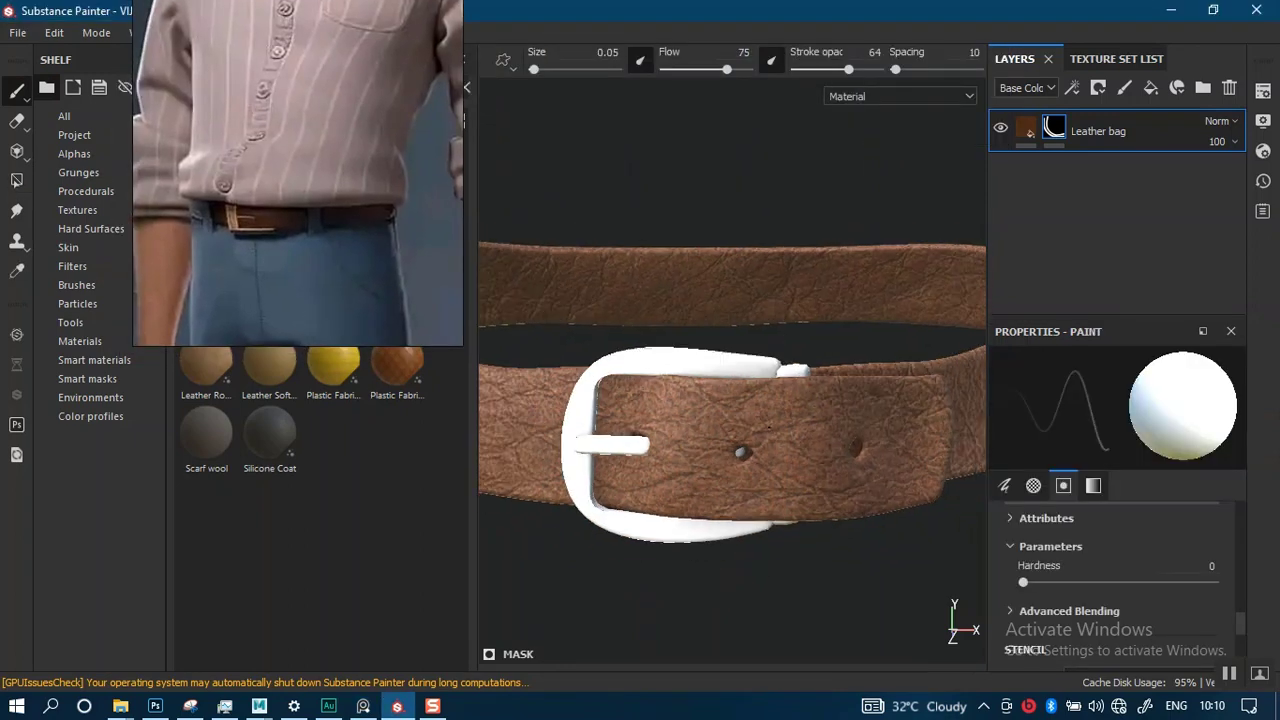
{"action": "mouse_move", "coordinate": [769, 427]}
{"action": "left_mouse_down", "text": "alt"}
{"action": "mouse_move", "coordinate": [777, 371]}
{"action": "mouse_move", "coordinate": [760, 450]}
{"action": "left_mouse_up", "text": "alt"}
{"action": "middle_click_drag", "start_coordinate": [758, 450], "coordinate": [756, 404], "text": "alt"}
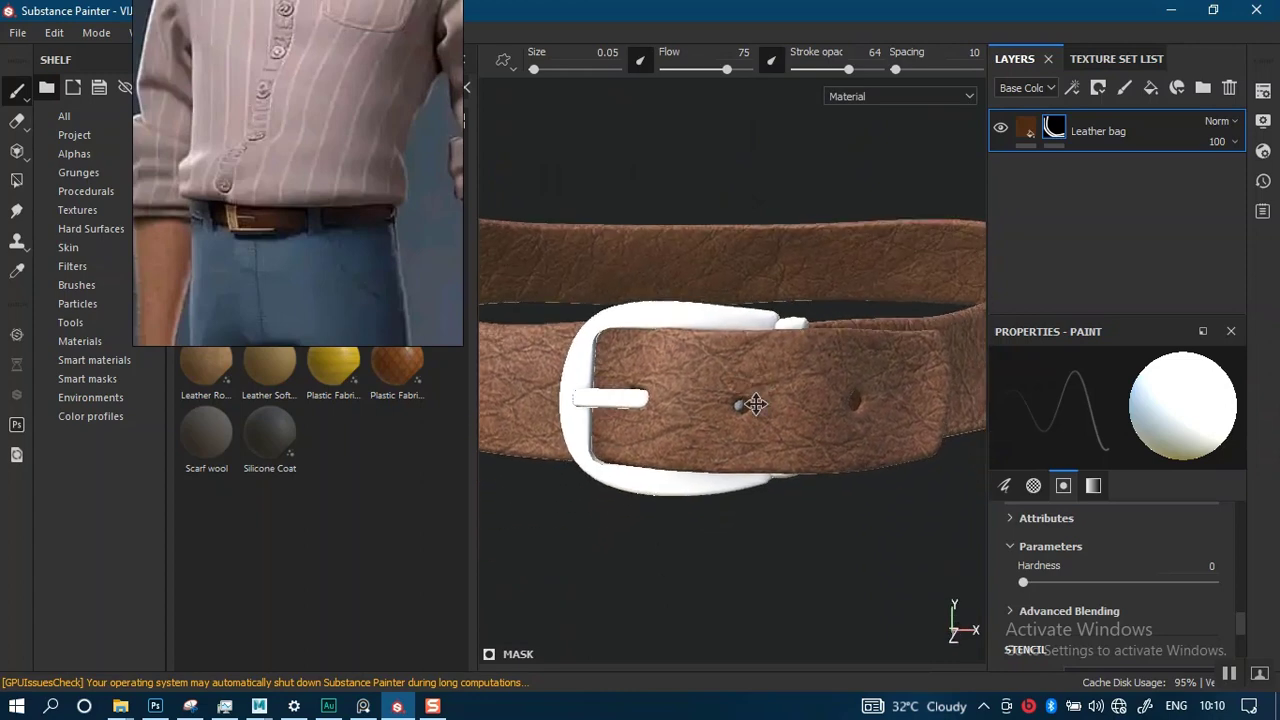
{"action": "left_click_drag", "start_coordinate": [756, 404], "coordinate": [800, 400], "text": "alt"}
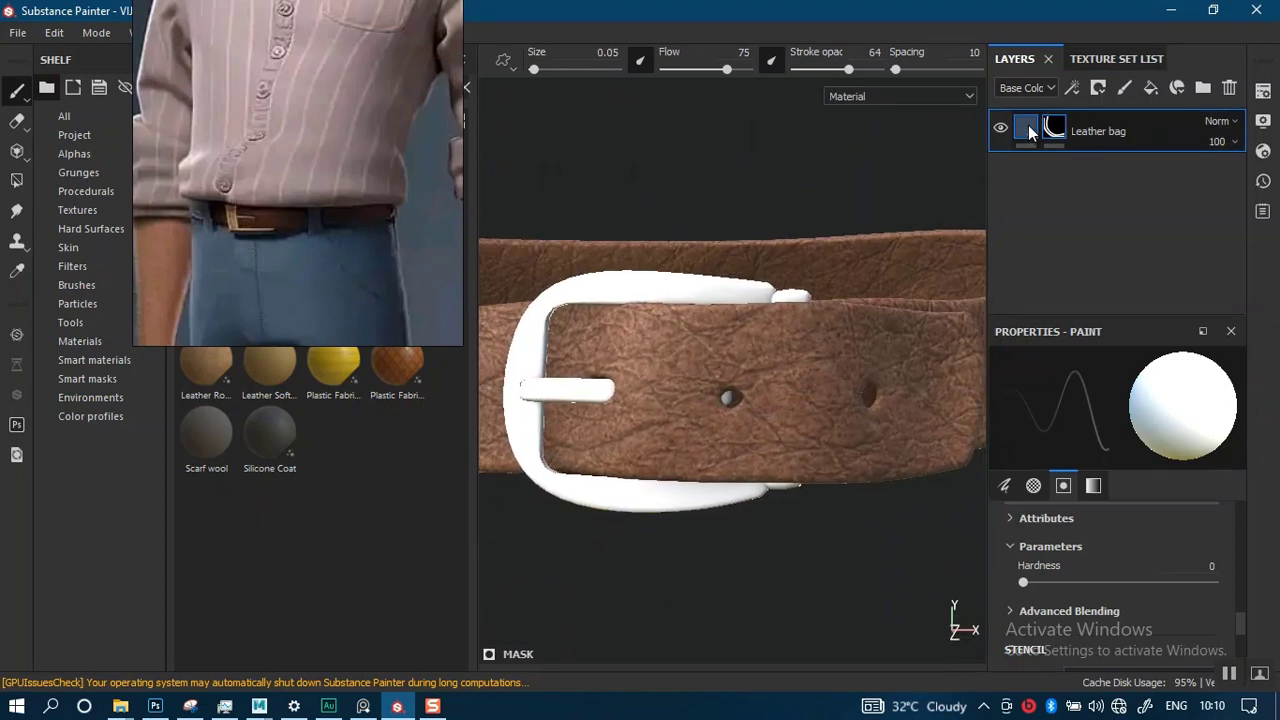
{"action": "left_click", "coordinate": [1030, 133]}
{"action": "scroll", "coordinate": [1240, 503], "scroll_direction": "up", "scroll_amount": 3}
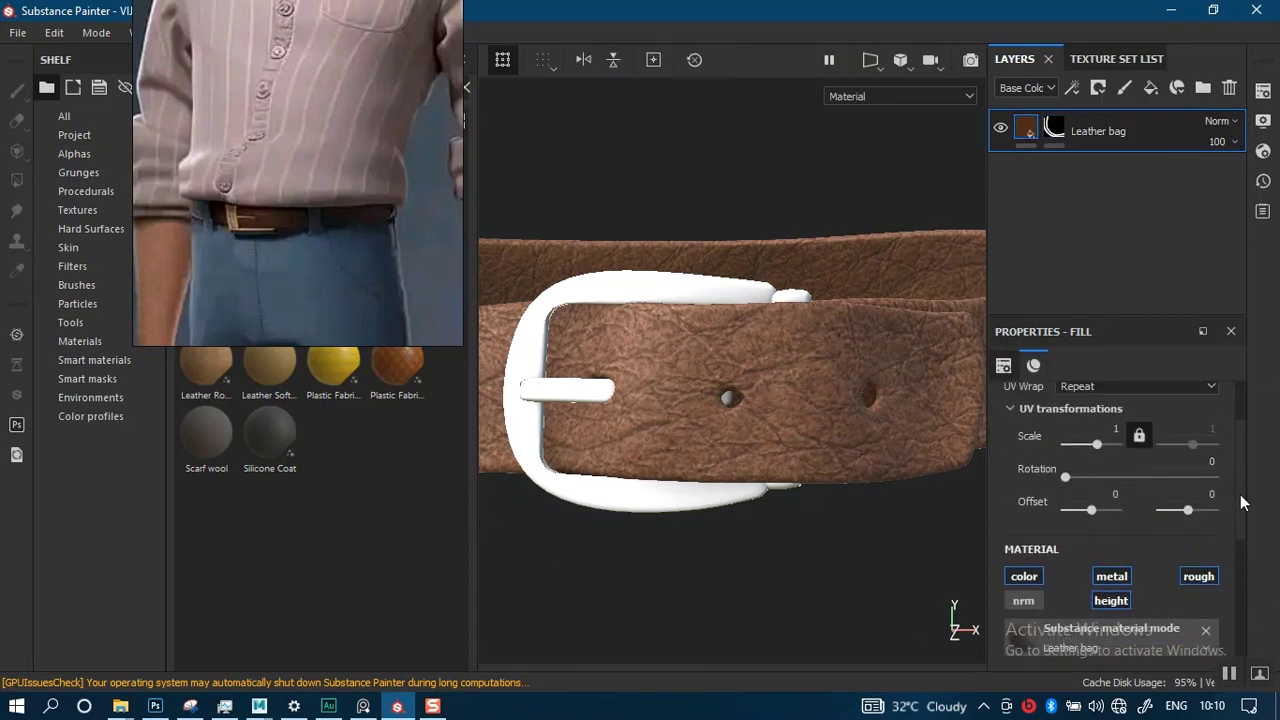
{"action": "scroll", "coordinate": [1240, 503], "scroll_direction": "up", "scroll_amount": 1}
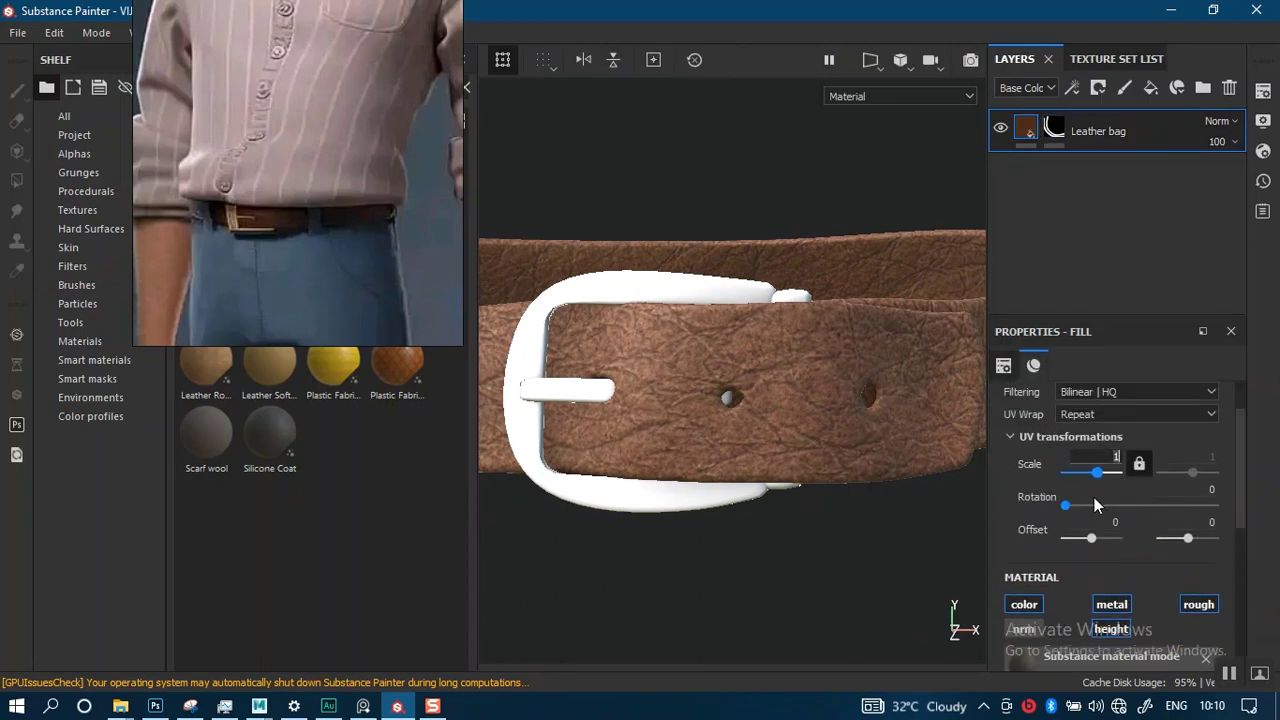
{"action": "type", "text": "3"}
{"action": "key", "text": "Return"}
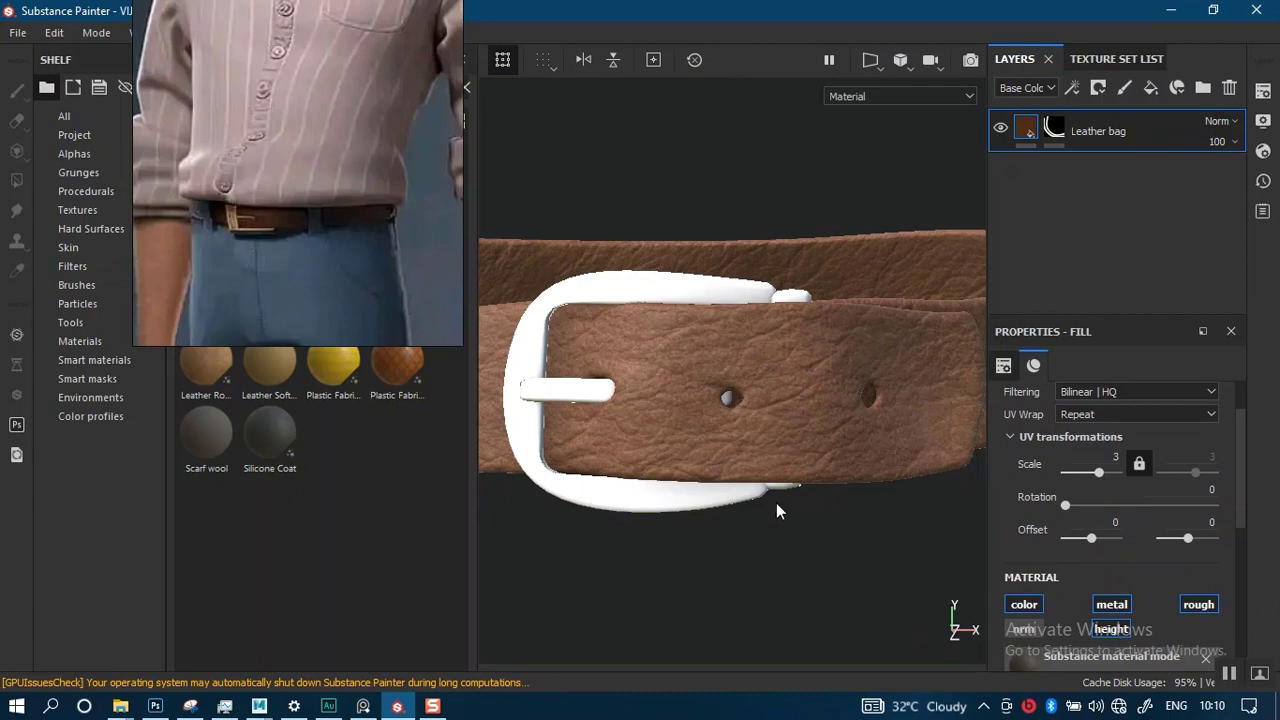
{"action": "right_click_drag", "start_coordinate": [776, 503], "coordinate": [748, 328], "text": "alt"}
{"action": "left_click_drag", "start_coordinate": [680, 410], "coordinate": [735, 424], "text": "alt"}
{"action": "middle_click_drag", "start_coordinate": [733, 425], "coordinate": [871, 389], "text": "alt"}
{"action": "left_click_drag", "start_coordinate": [816, 414], "coordinate": [783, 413], "text": "alt"}
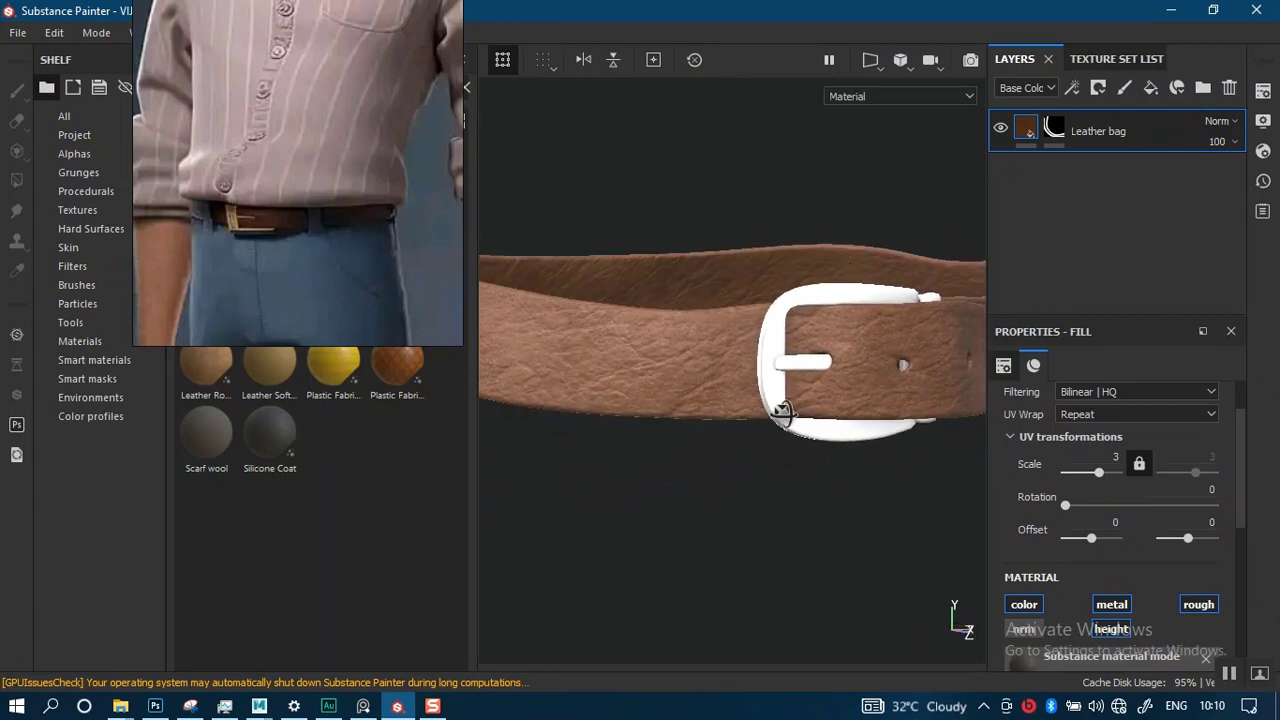
{"action": "key", "text": "ctrl+z"}
- Try a UV scale of 0.5 on the Leather bag fill and undo it
{"action": "middle_click_drag", "start_coordinate": [857, 384], "coordinate": [765, 416], "text": "alt"}
{"action": "right_click_drag", "start_coordinate": [765, 416], "coordinate": [864, 448], "text": "alt"}
{"action": "left_click_drag", "start_coordinate": [864, 448], "coordinate": [819, 403], "text": "alt"}
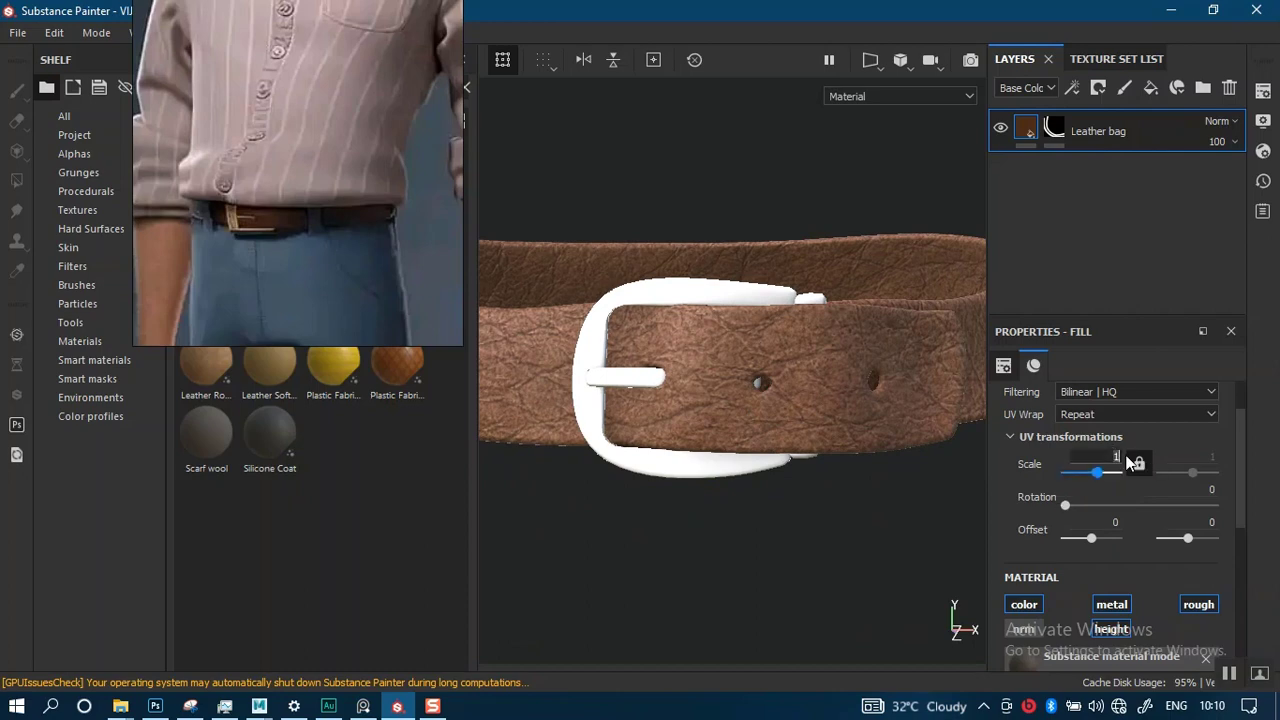
{"action": "type", "text": "0.5"}
{"action": "key", "text": "Return"}
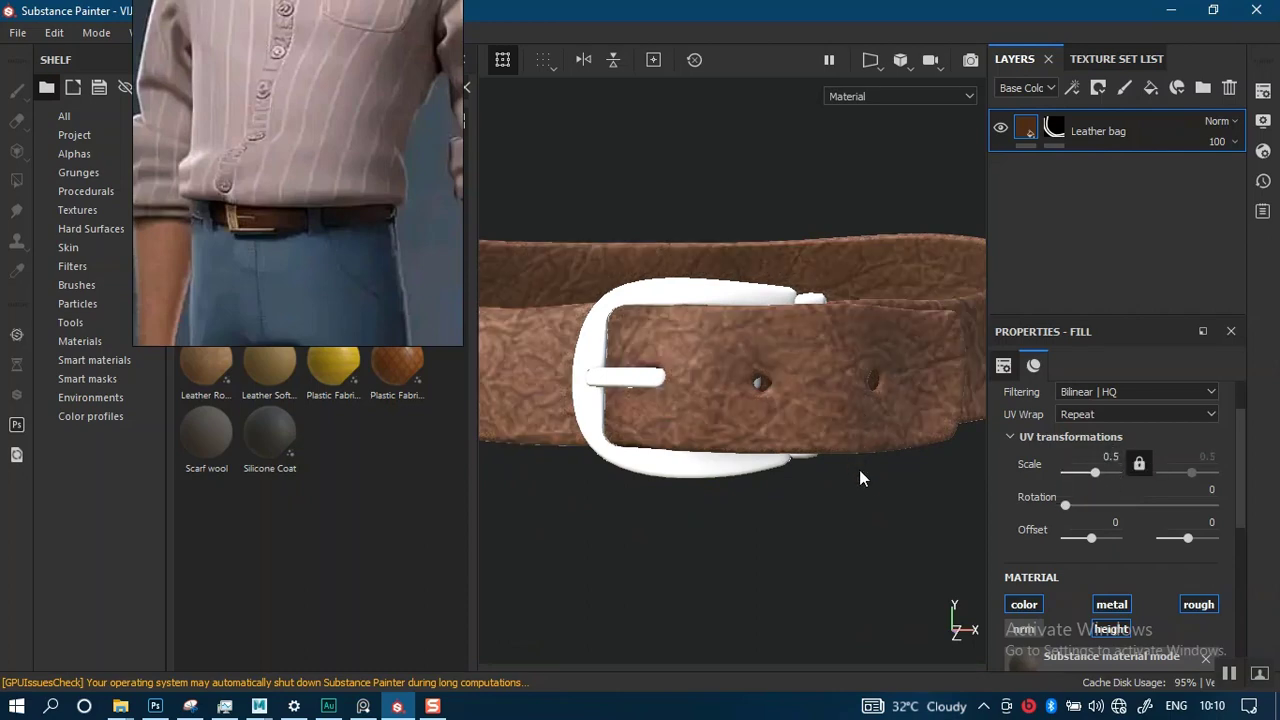
{"action": "key", "text": "ctrl+z"}
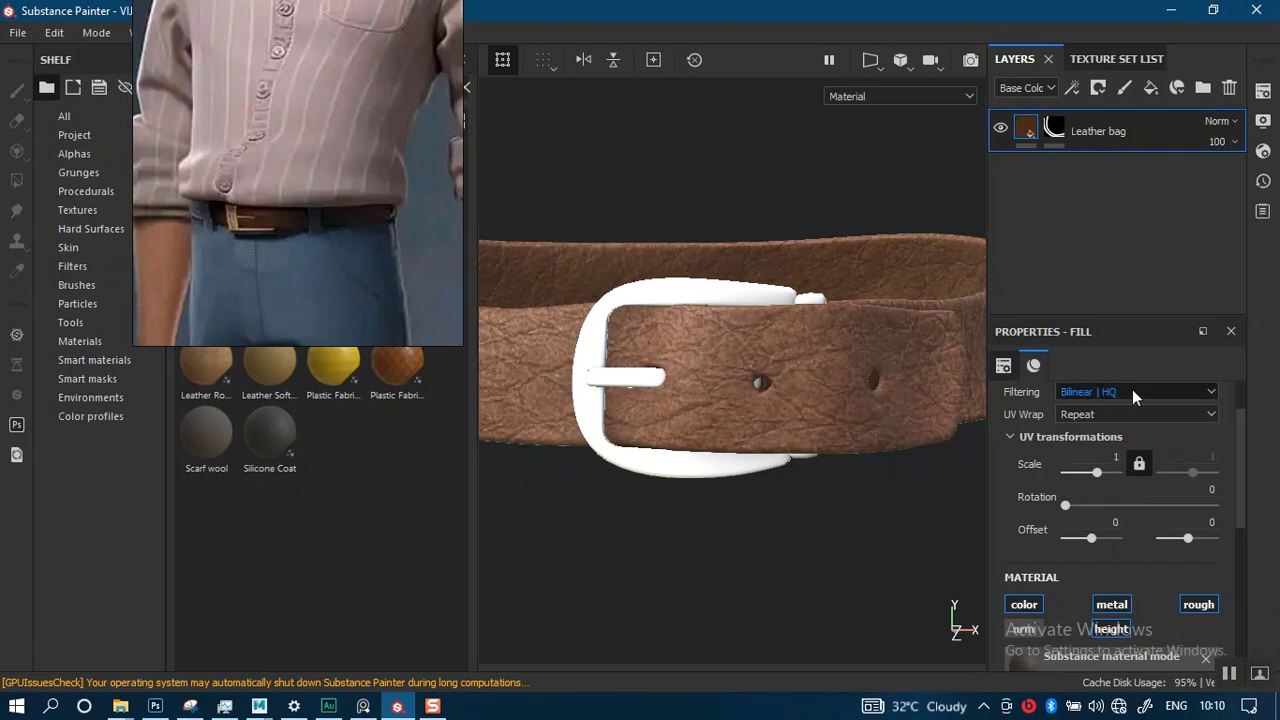
- Set the belt texture set's size to 4096
{"action": "left_click", "coordinate": [1264, 91]}
{"action": "left_click", "coordinate": [1048, 209]}
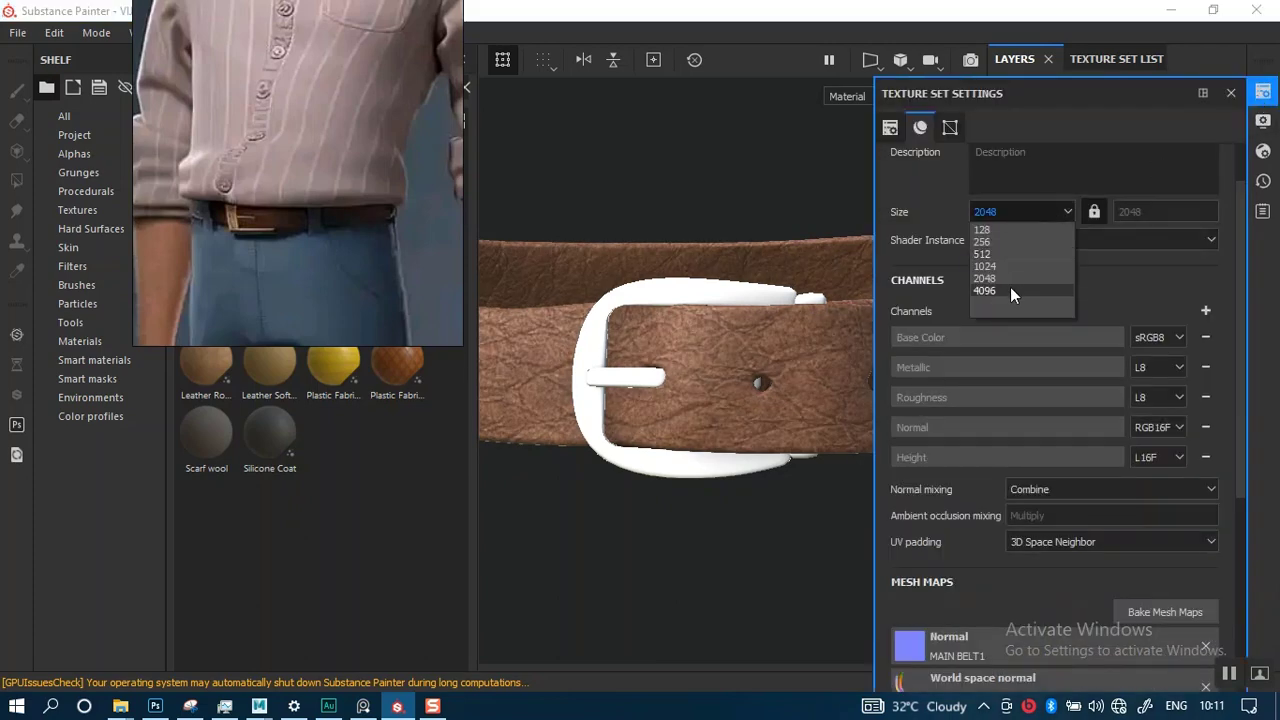
{"action": "left_click", "coordinate": [1010, 291]}
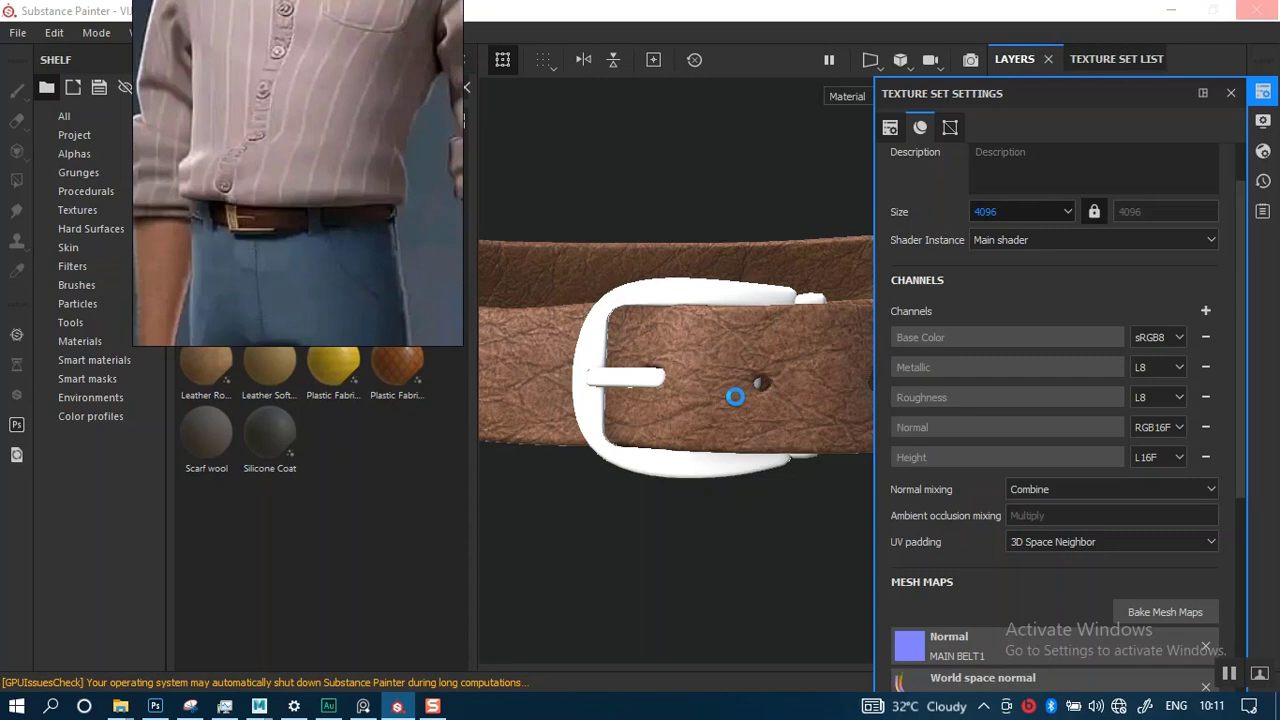
{"action": "left_click", "coordinate": [1233, 677]}
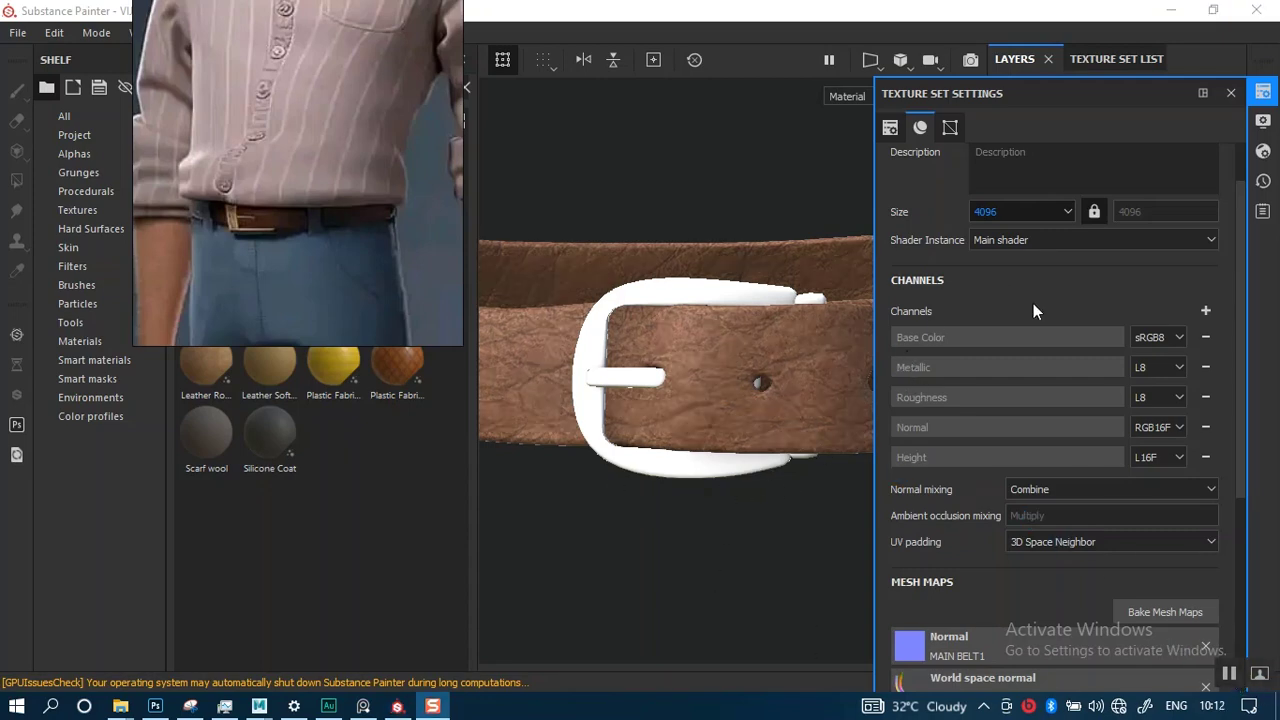
- Close the texture set settings, set the Leather bag fill's UV scale to 4 and inspect the grain around the belt
{"action": "left_click", "coordinate": [1230, 93]}
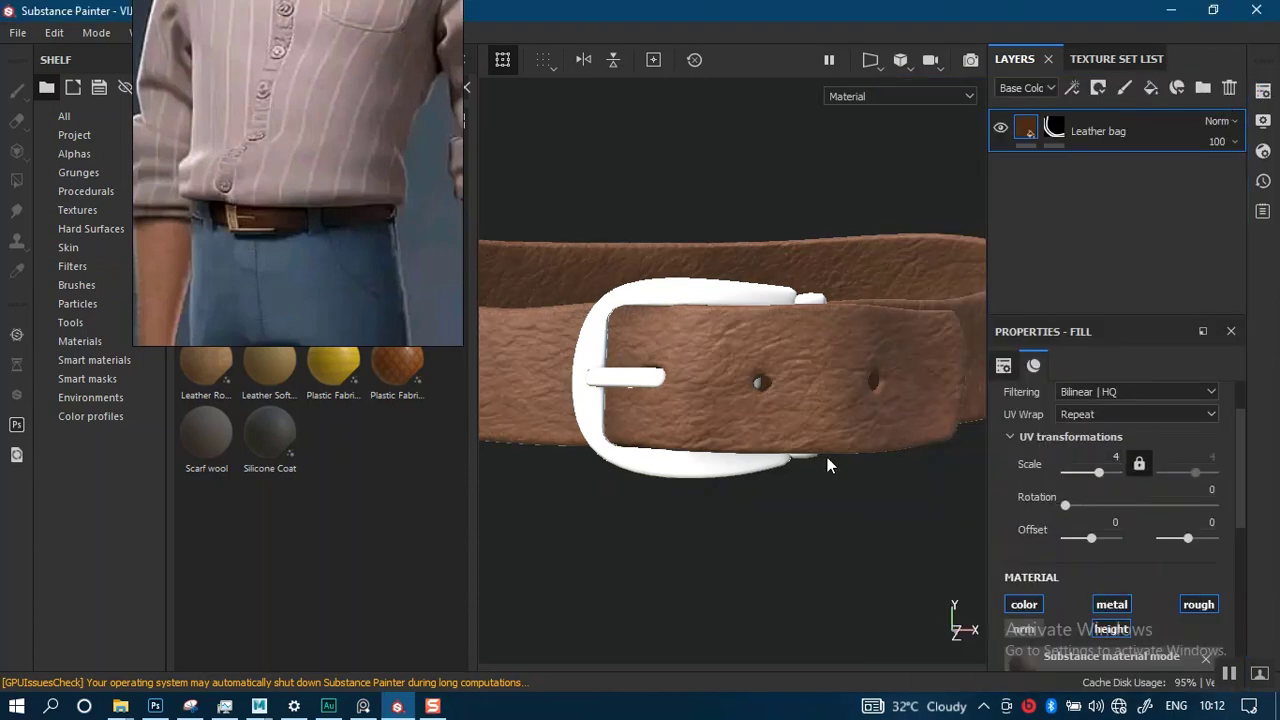
{"action": "left_click_drag", "start_coordinate": [753, 485], "coordinate": [694, 386], "text": "alt"}
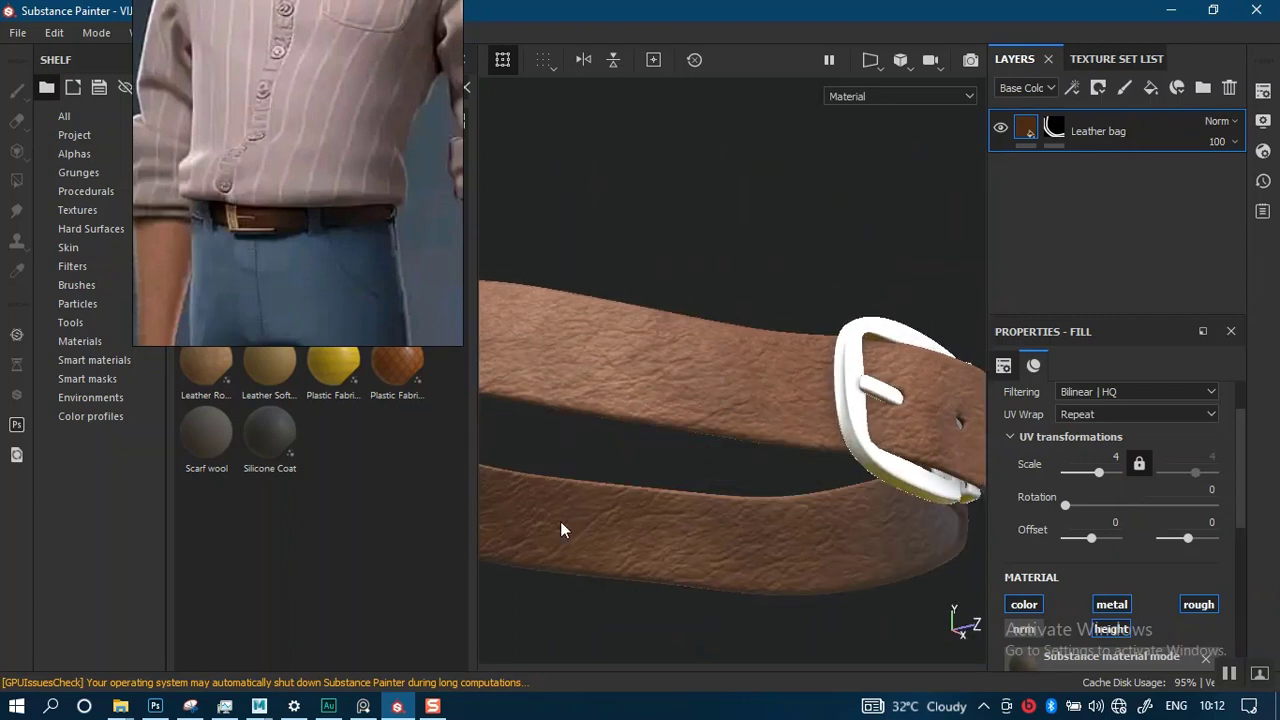
- Turn off the height channel in the Leather bag fill's material settings
{"action": "left_click_drag", "start_coordinate": [640, 443], "coordinate": [780, 472], "text": "alt"}
{"action": "scroll", "coordinate": [1240, 515], "scroll_direction": "down", "scroll_amount": 3}
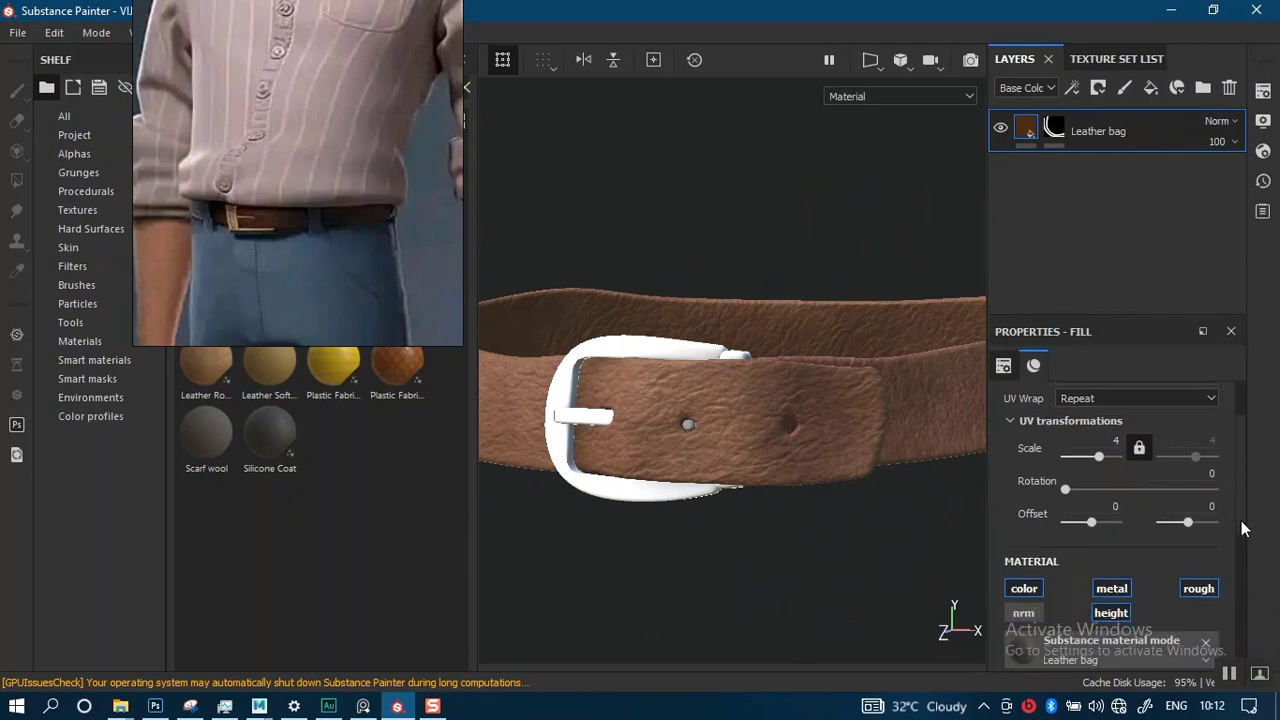
{"action": "scroll", "coordinate": [1240, 560], "scroll_direction": "down", "scroll_amount": 5}
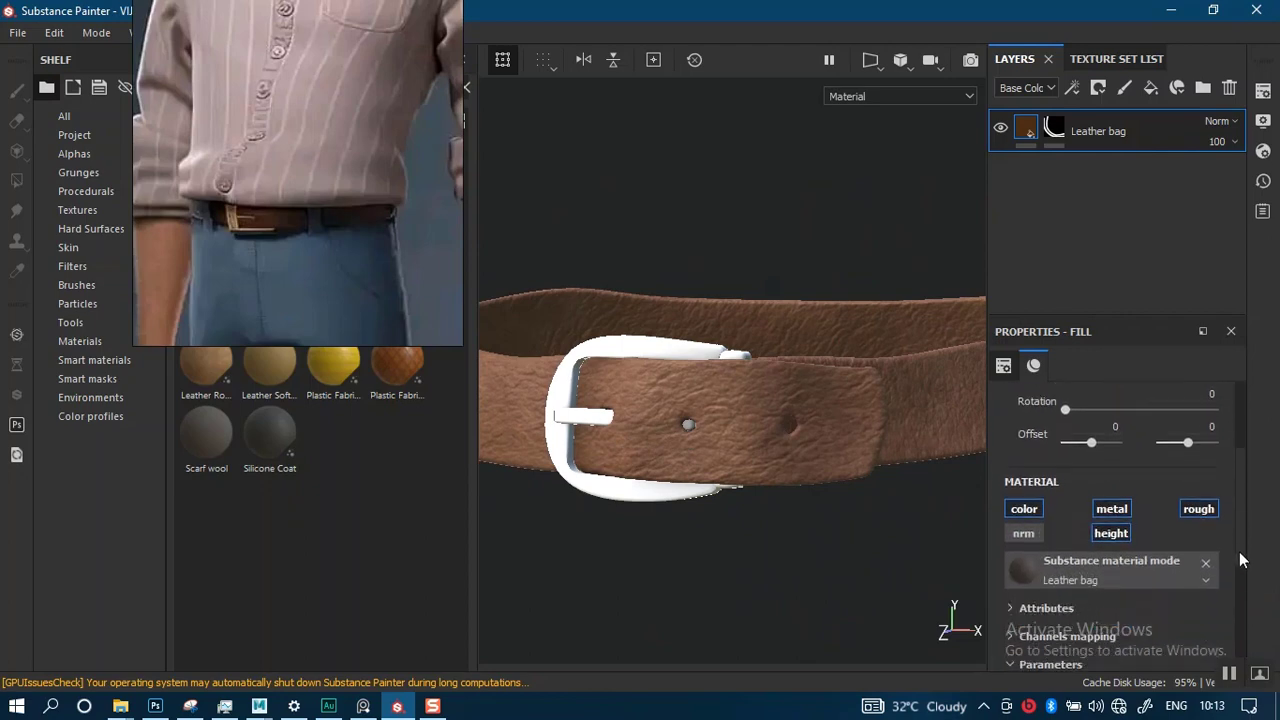
{"action": "scroll", "coordinate": [1240, 592], "scroll_direction": "up", "scroll_amount": 2}
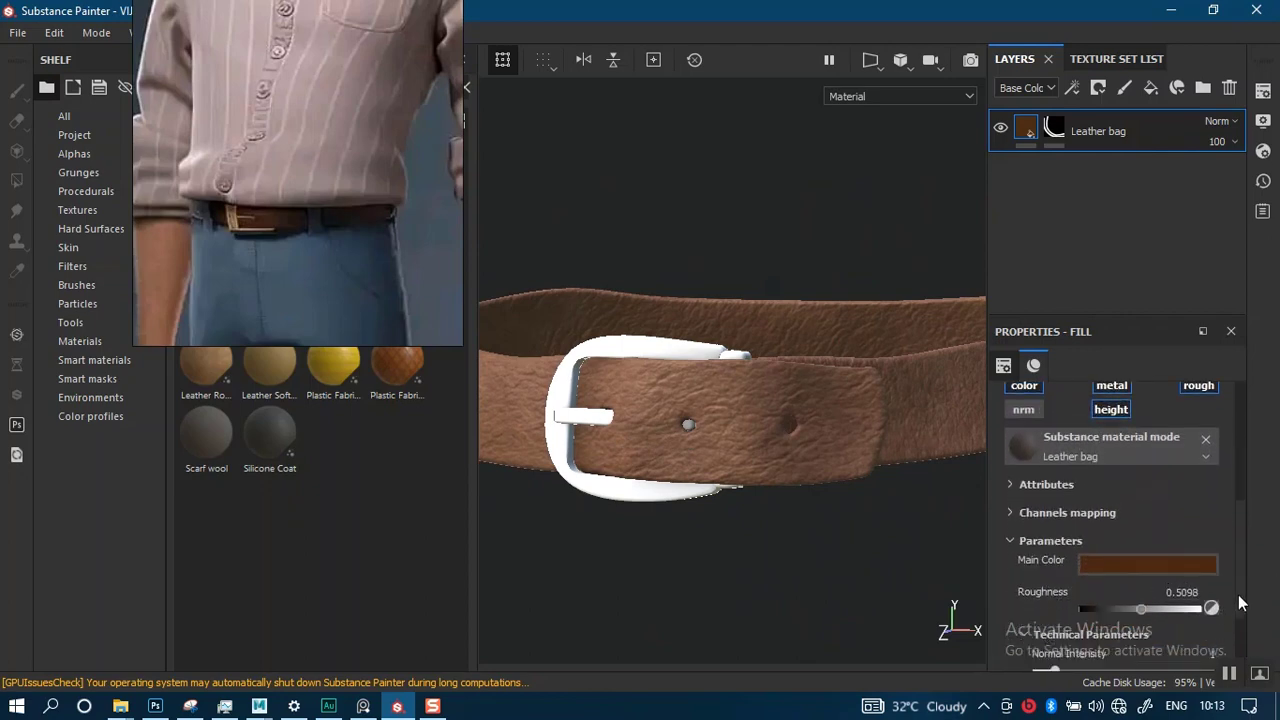
{"action": "left_click_drag", "start_coordinate": [1241, 577], "coordinate": [1240, 578]}
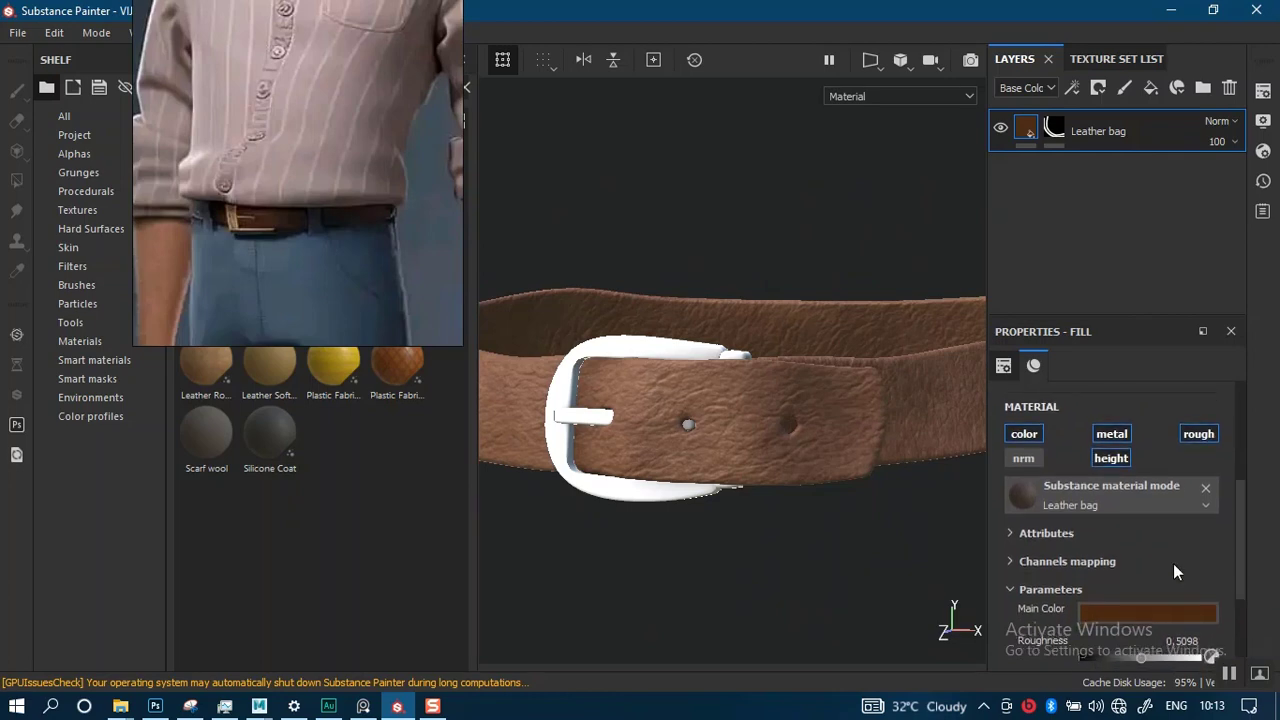
{"action": "left_click", "coordinate": [1109, 460]}
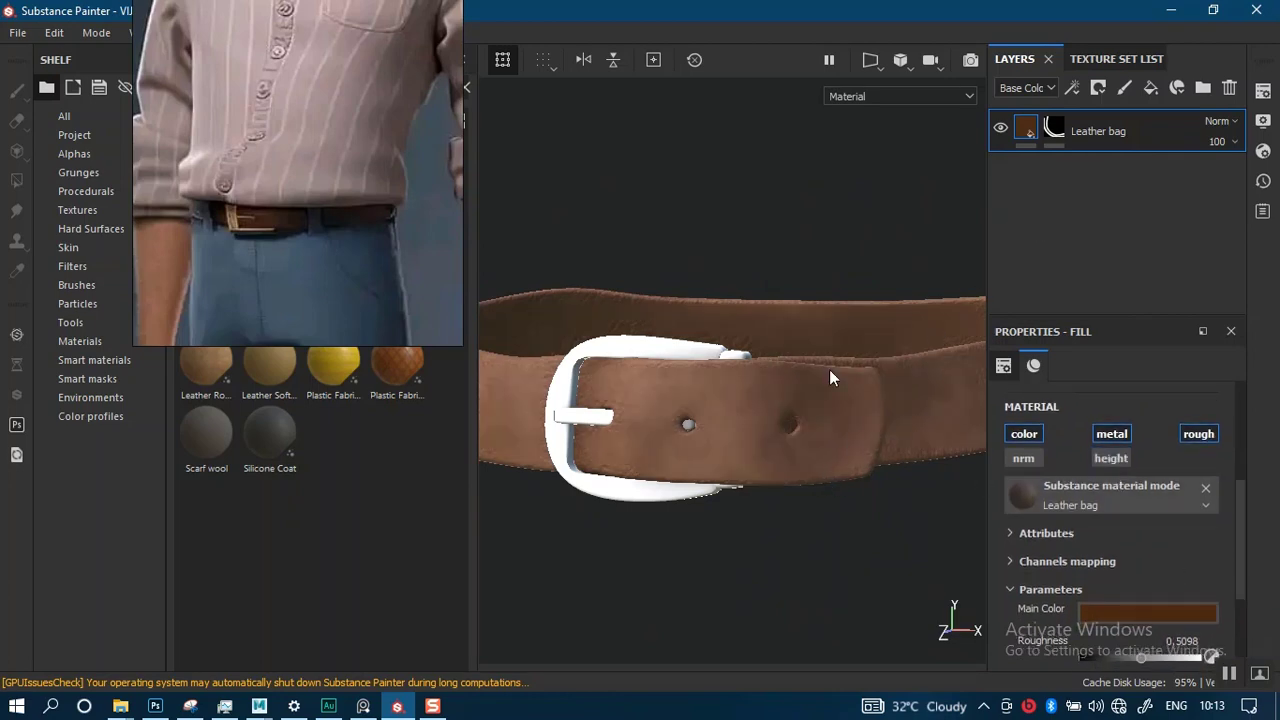
{"action": "left_click_drag", "start_coordinate": [804, 415], "coordinate": [830, 442], "text": "alt"}
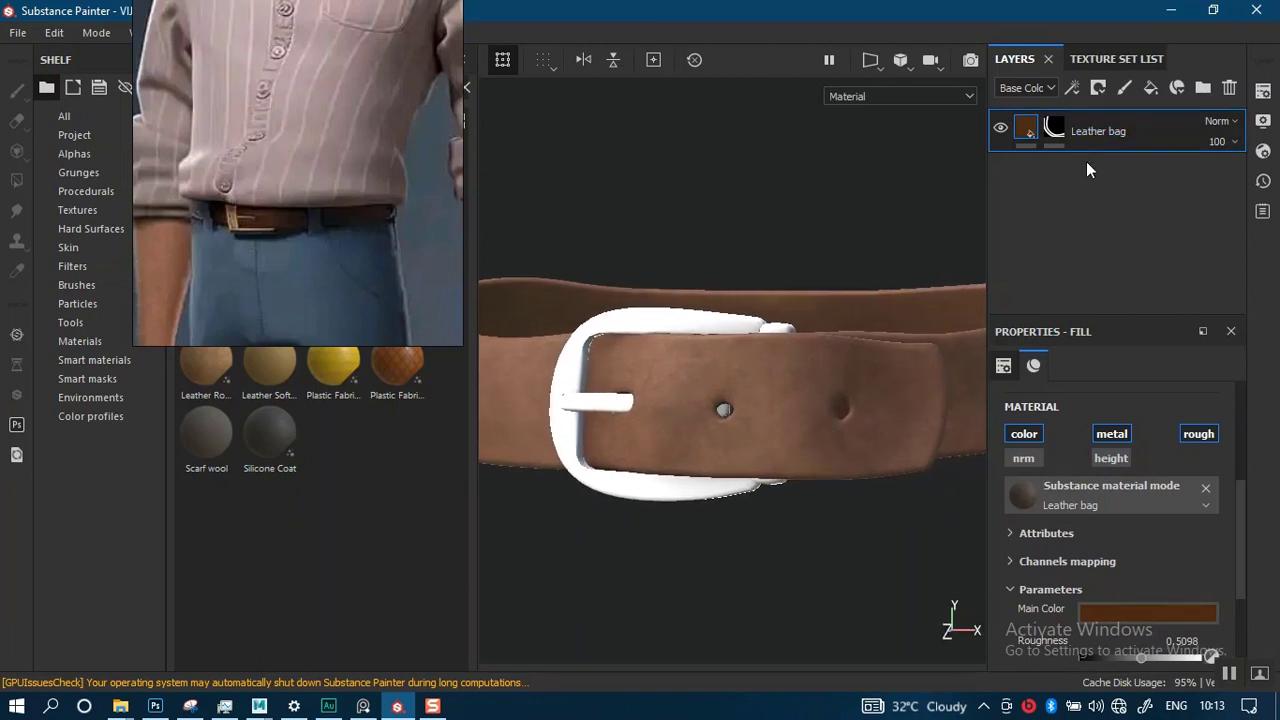
- Duplicate the Leather bag layer and rename the copy Leather HEIGHT
{"action": "key", "text": "ctrl+d"}
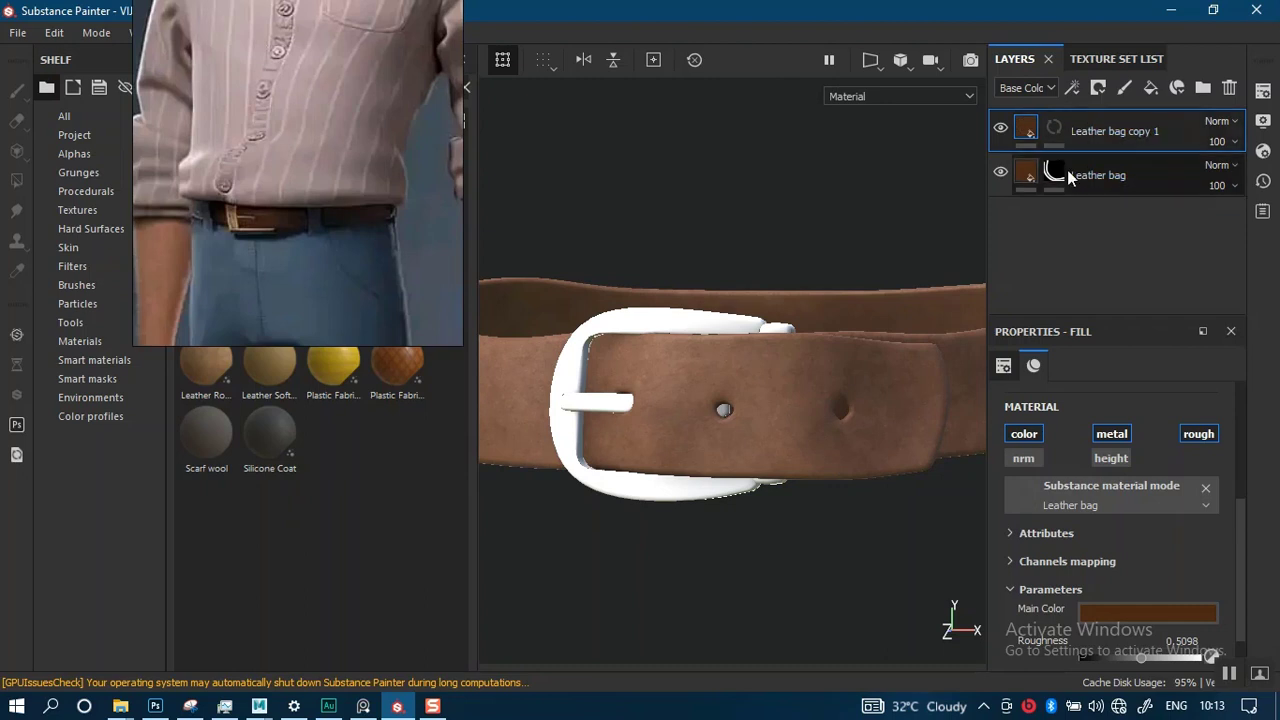
{"action": "double_click", "coordinate": [1150, 131]}
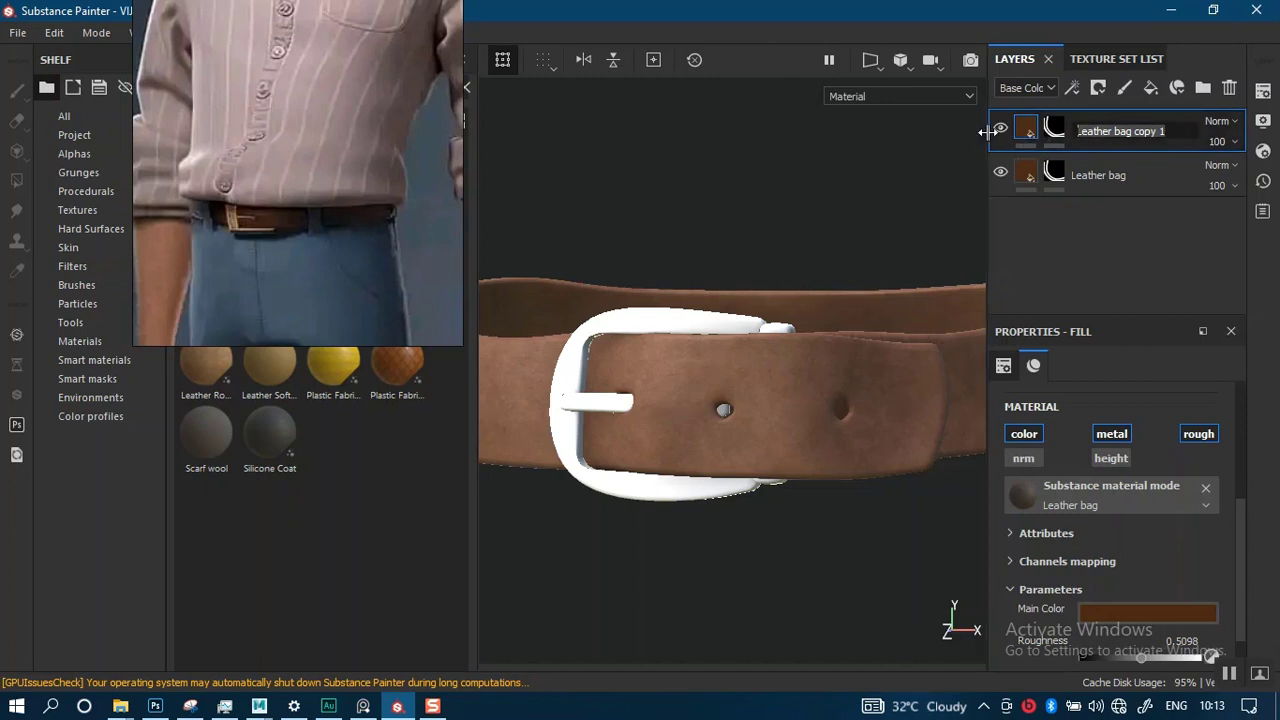
{"action": "key", "text": "Right"}
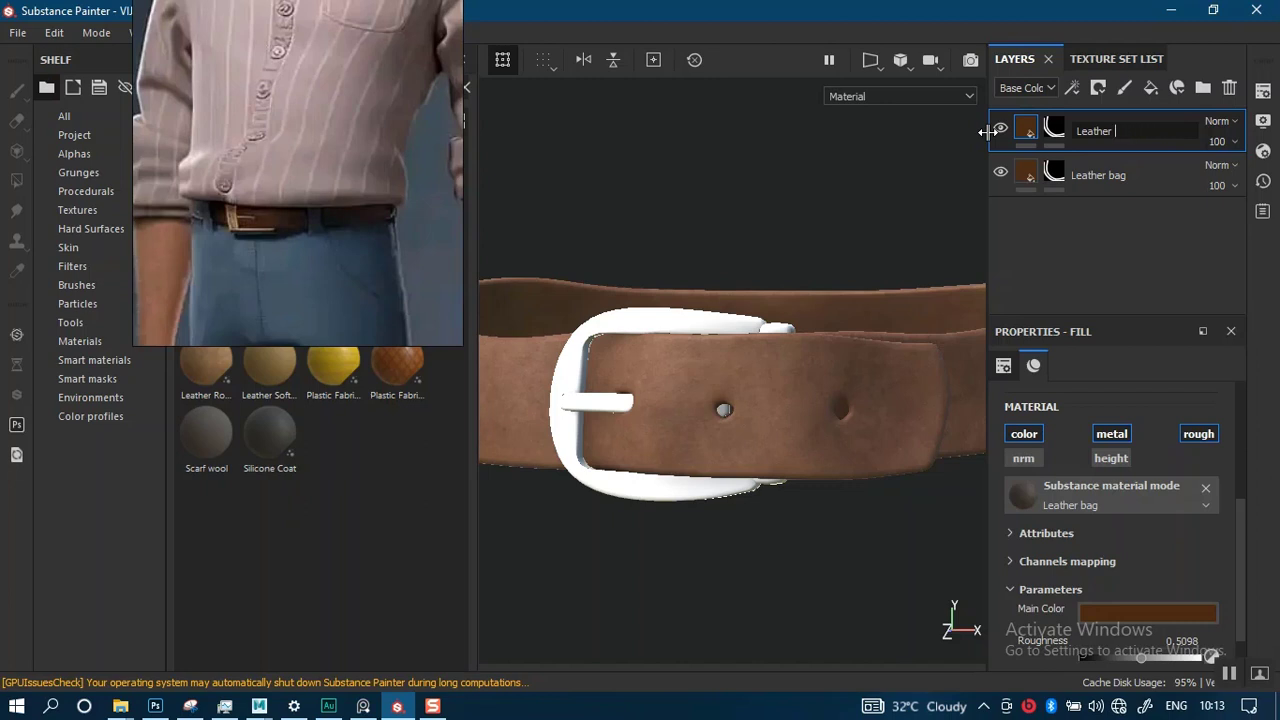
{"action": "type", "text": "EIGHT"}
{"action": "key", "text": "Return"}
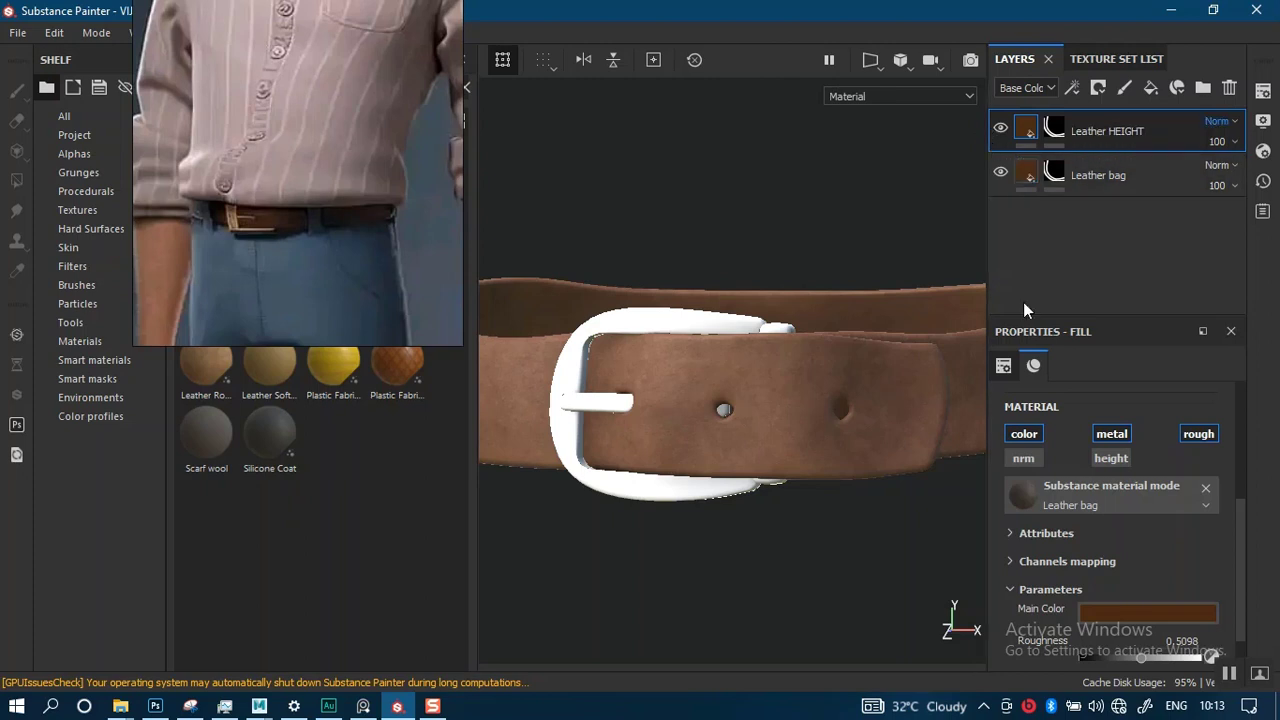
- Turn off color and turn on height for the Leather HEIGHT fill, and replace its mask with a black mask
{"action": "left_click", "coordinate": [1025, 436]}
{"action": "left_click", "coordinate": [1110, 458]}
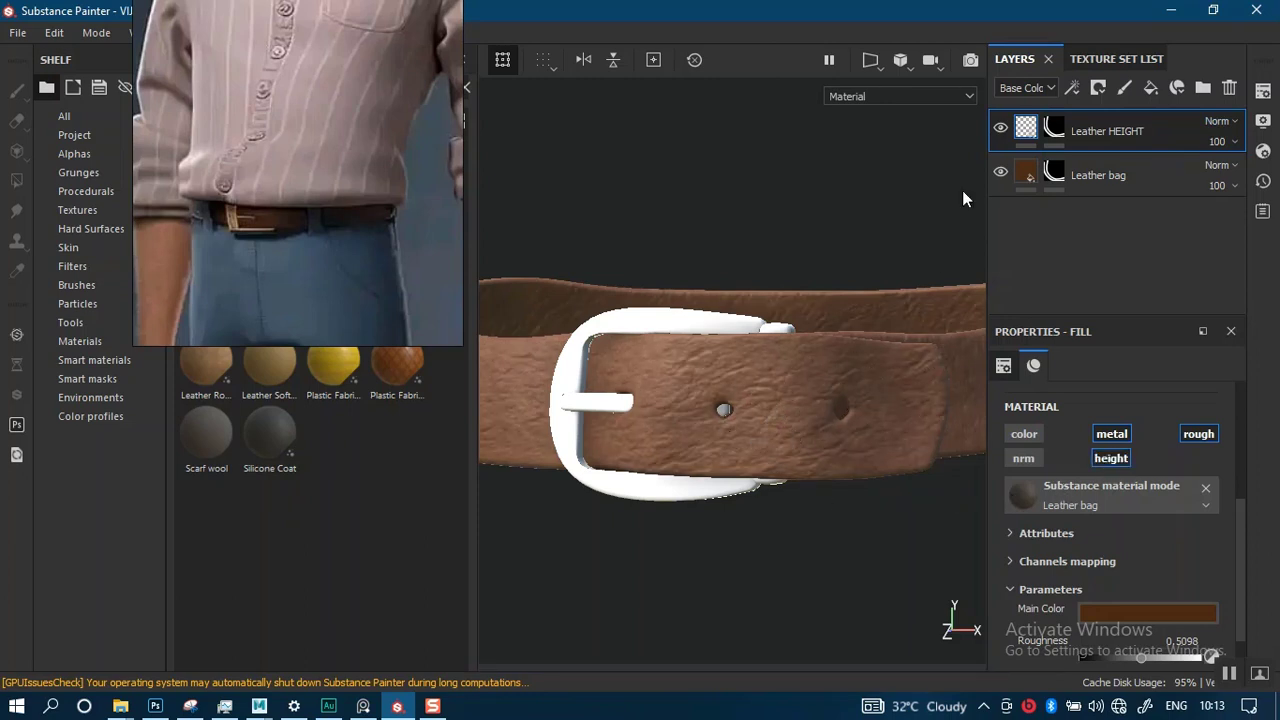
{"action": "right_click", "coordinate": [1053, 127]}
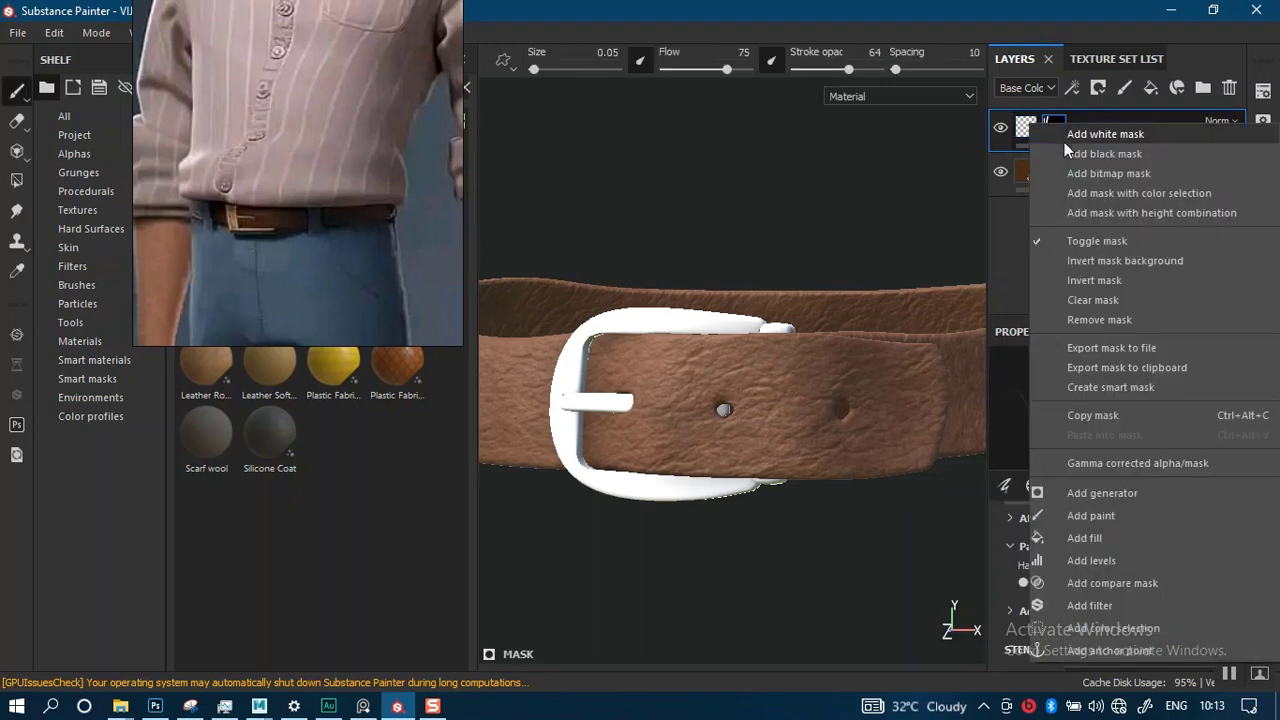
{"action": "left_click", "coordinate": [1076, 154]}
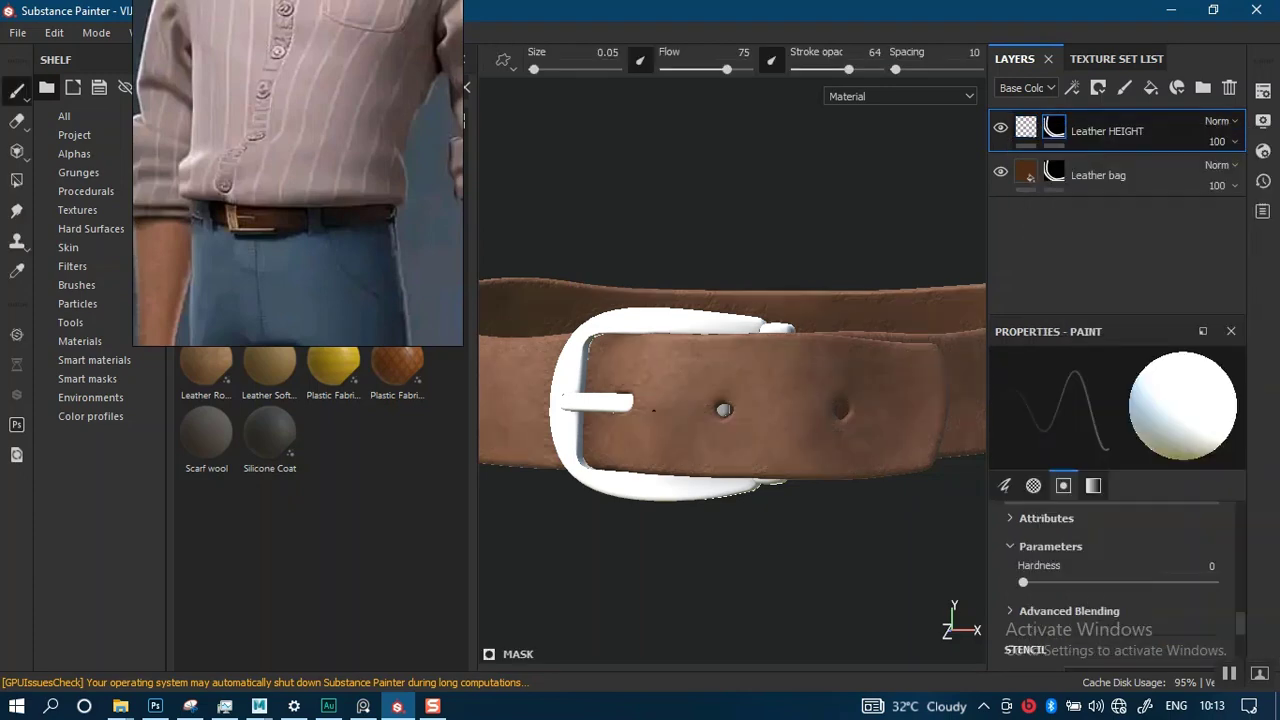
- Enlarge the mask brush to size 1.5 and move the reference image clear of the shelf
{"action": "right_click_drag", "start_coordinate": [689, 425], "coordinate": [729, 424], "text": "ctrl"}
{"action": "left_click_drag", "start_coordinate": [297, 250], "coordinate": [1143, 114]}
{"action": "mouse_move", "coordinate": [1139, 180]}
{"action": "left_mouse_down"}
{"action": "mouse_move", "coordinate": [1098, 134]}
{"action": "mouse_move", "coordinate": [1111, 11]}
{"action": "left_mouse_up"}
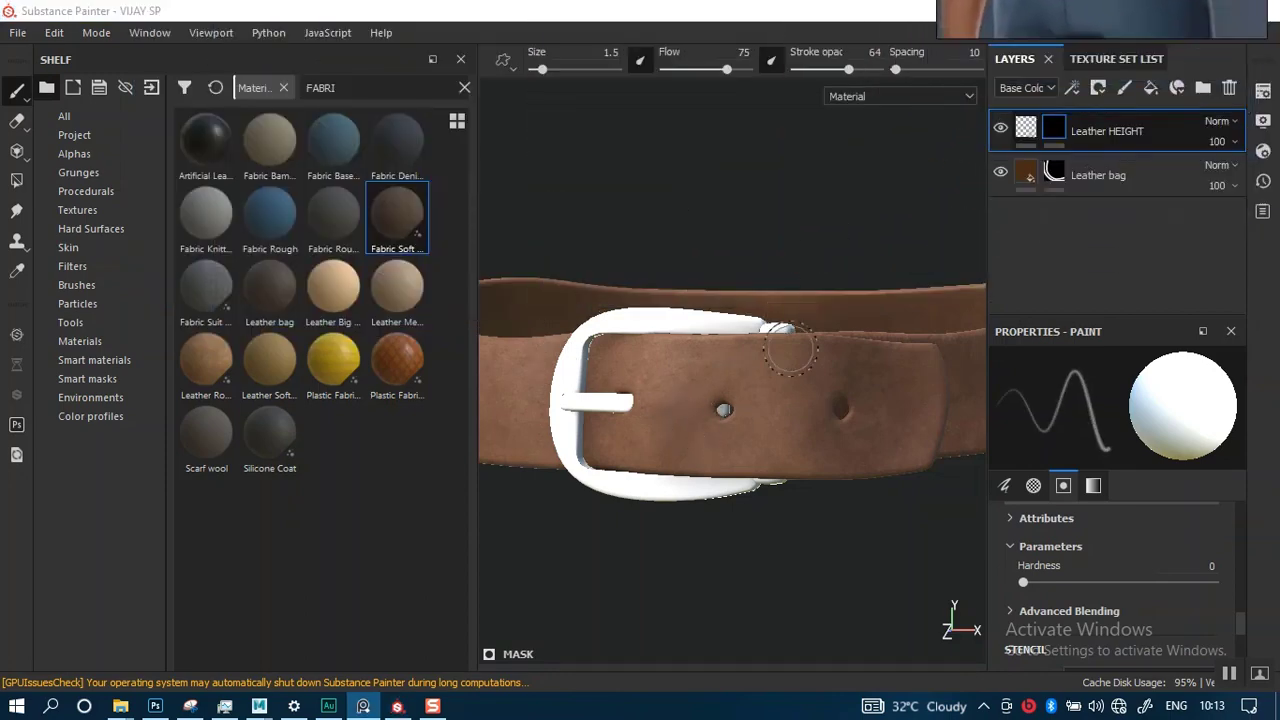
- Search the brush library for DIRT and select the Dirt 1 brush for painting the Leather HEIGHT mask
{"action": "right_click_drag", "start_coordinate": [724, 436], "coordinate": [765, 472], "text": "alt"}
{"action": "mouse_move", "coordinate": [720, 450]}
{"action": "left_mouse_down", "text": "alt"}
{"action": "mouse_move", "coordinate": [806, 449]}
{"action": "mouse_move", "coordinate": [754, 434]}
{"action": "mouse_move", "coordinate": [849, 434]}
{"action": "mouse_move", "coordinate": [786, 445]}
{"action": "mouse_move", "coordinate": [843, 437]}
{"action": "mouse_move", "coordinate": [772, 436]}
{"action": "mouse_move", "coordinate": [749, 394]}
{"action": "mouse_move", "coordinate": [735, 427]}
{"action": "mouse_move", "coordinate": [747, 444]}
{"action": "mouse_move", "coordinate": [725, 430]}
{"action": "left_mouse_up", "text": "alt"}
{"action": "scroll", "coordinate": [777, 492], "scroll_direction": "down", "scroll_amount": 2}
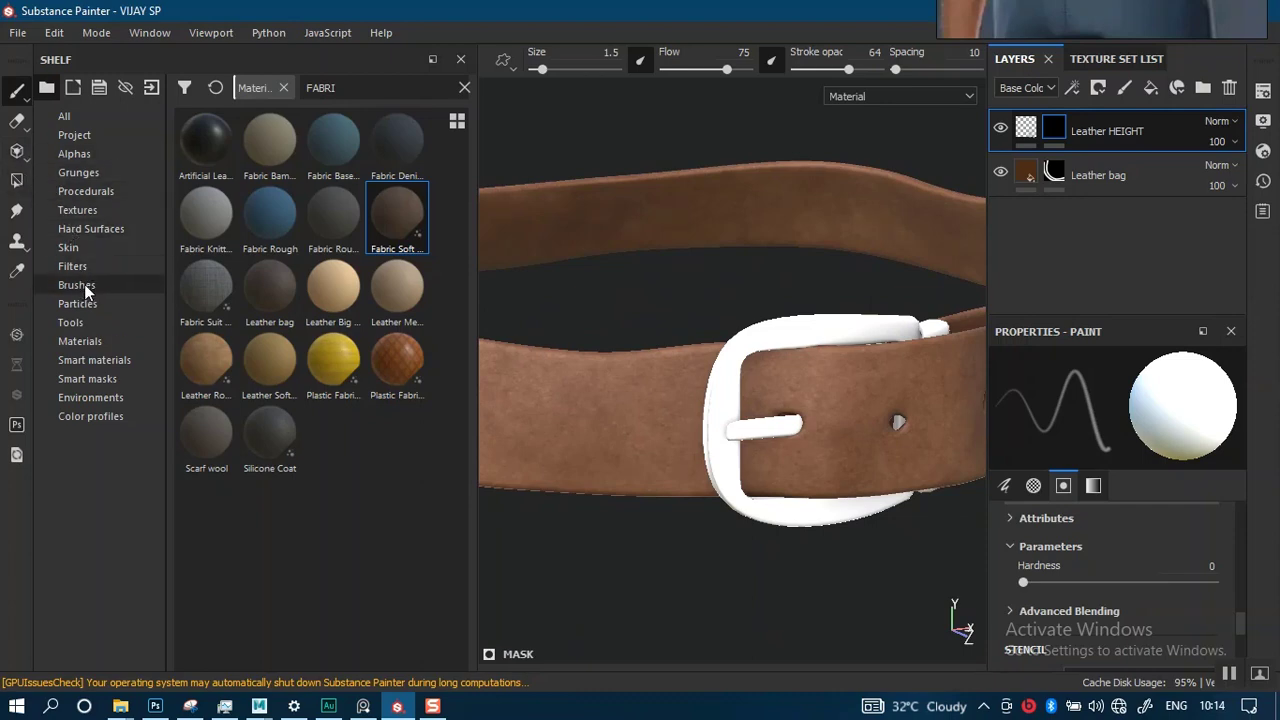
{"action": "left_click", "coordinate": [358, 92]}
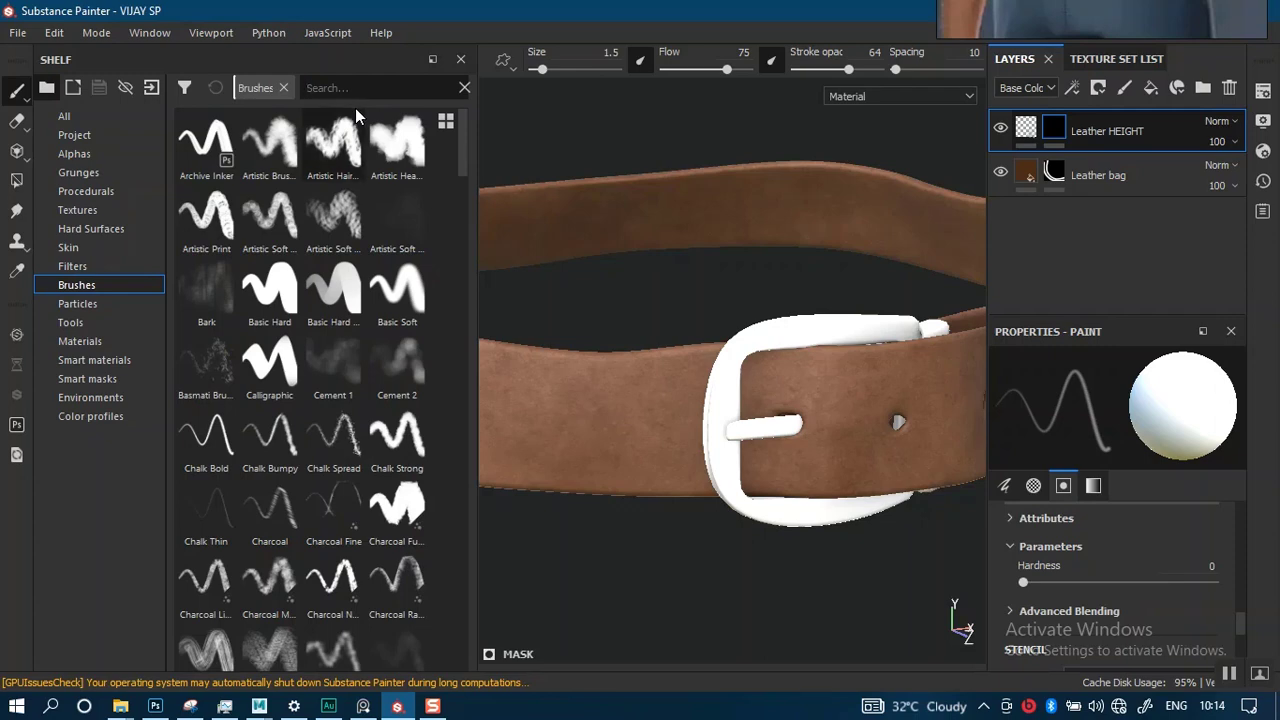
{"action": "mouse_move", "coordinate": [355, 110]}
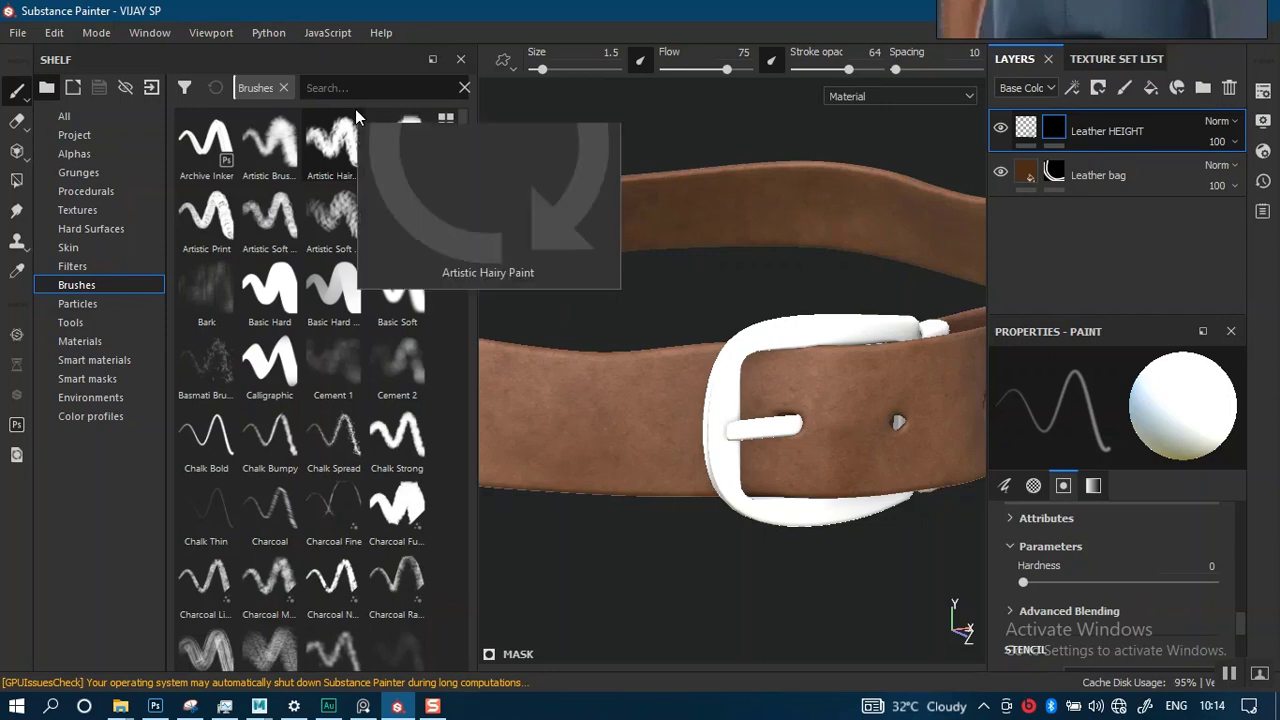
{"action": "type", "text": "DIRT"}
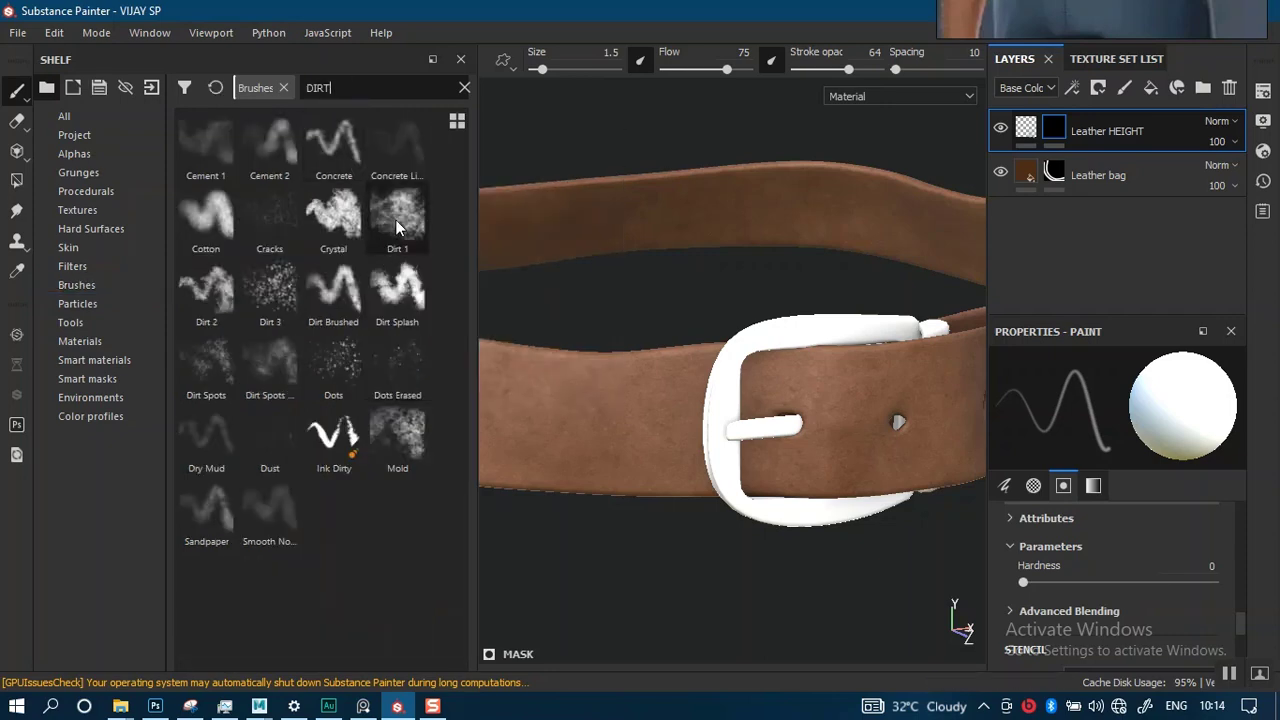
{"action": "left_click", "coordinate": [395, 219]}
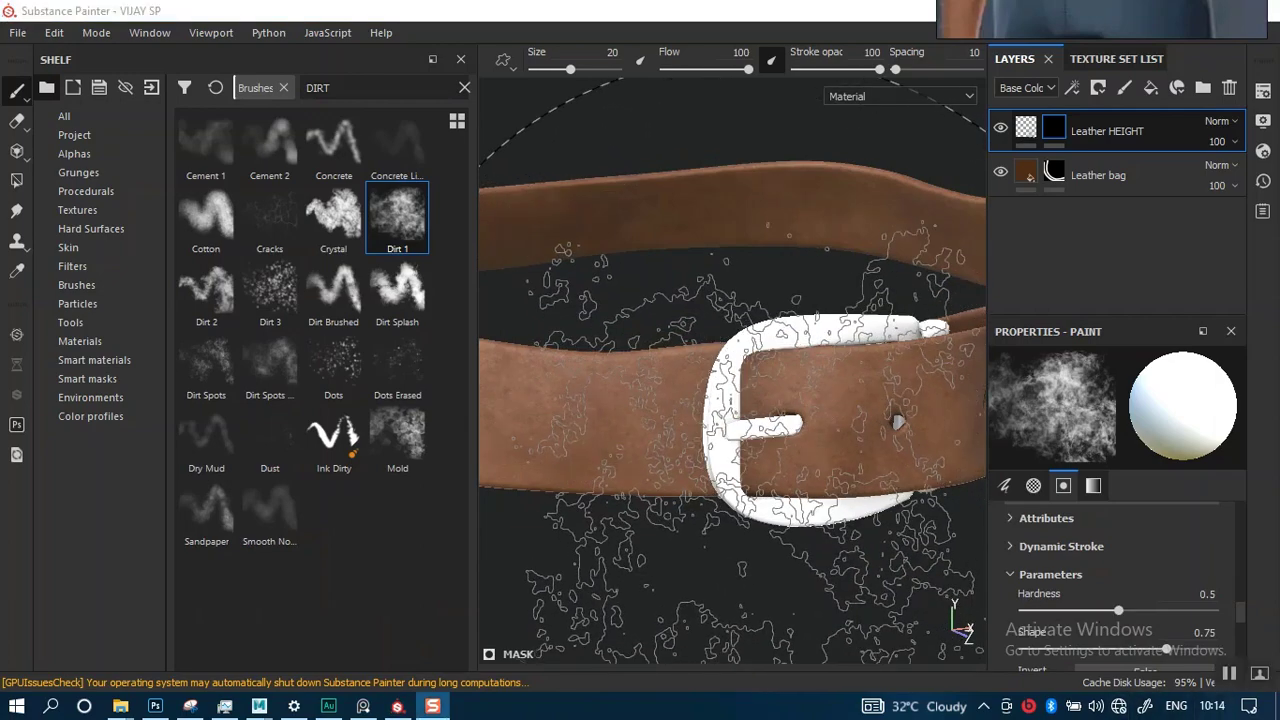
- Set the Dirt 1 brush to size 3.49, stroke opacity 54 and flow 69
{"action": "left_click_drag", "start_coordinate": [763, 465], "coordinate": [757, 449], "text": "alt"}
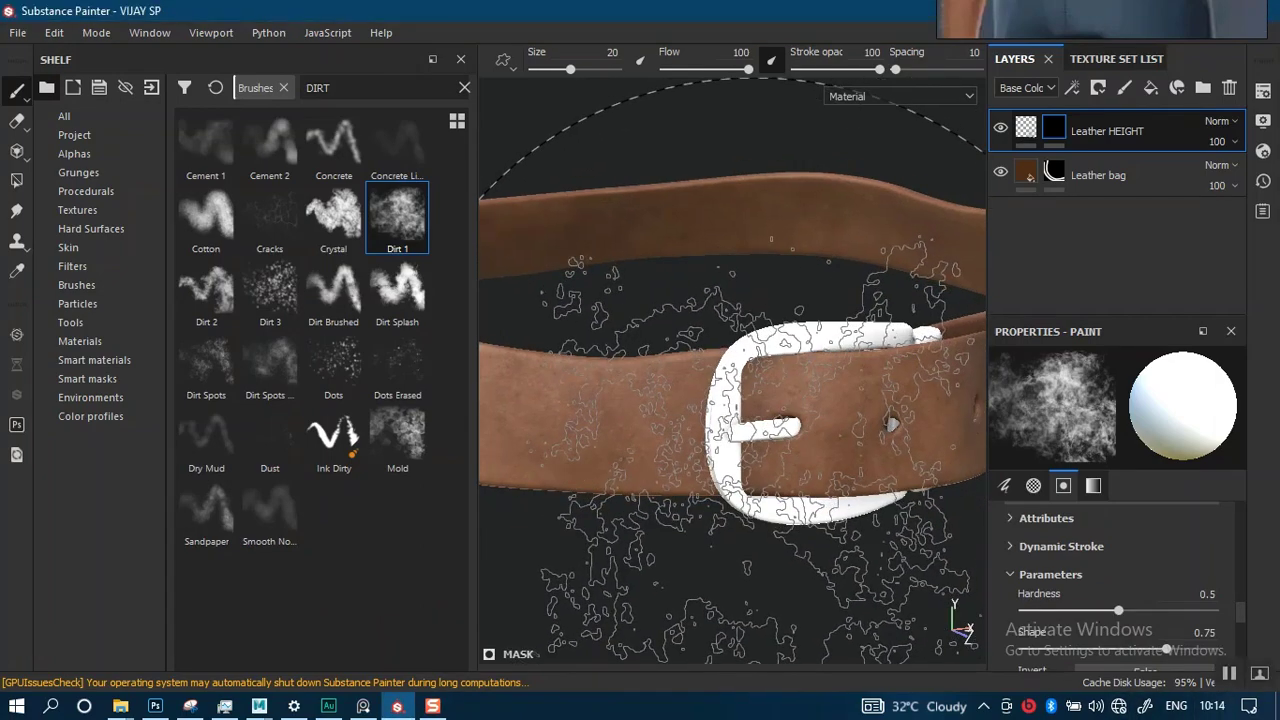
{"action": "key", "text": "bracketleft"}
{"action": "key", "text": "bracketleft"}
{"action": "key", "text": "bracketleft"}
{"action": "key", "text": "bracketleft"}
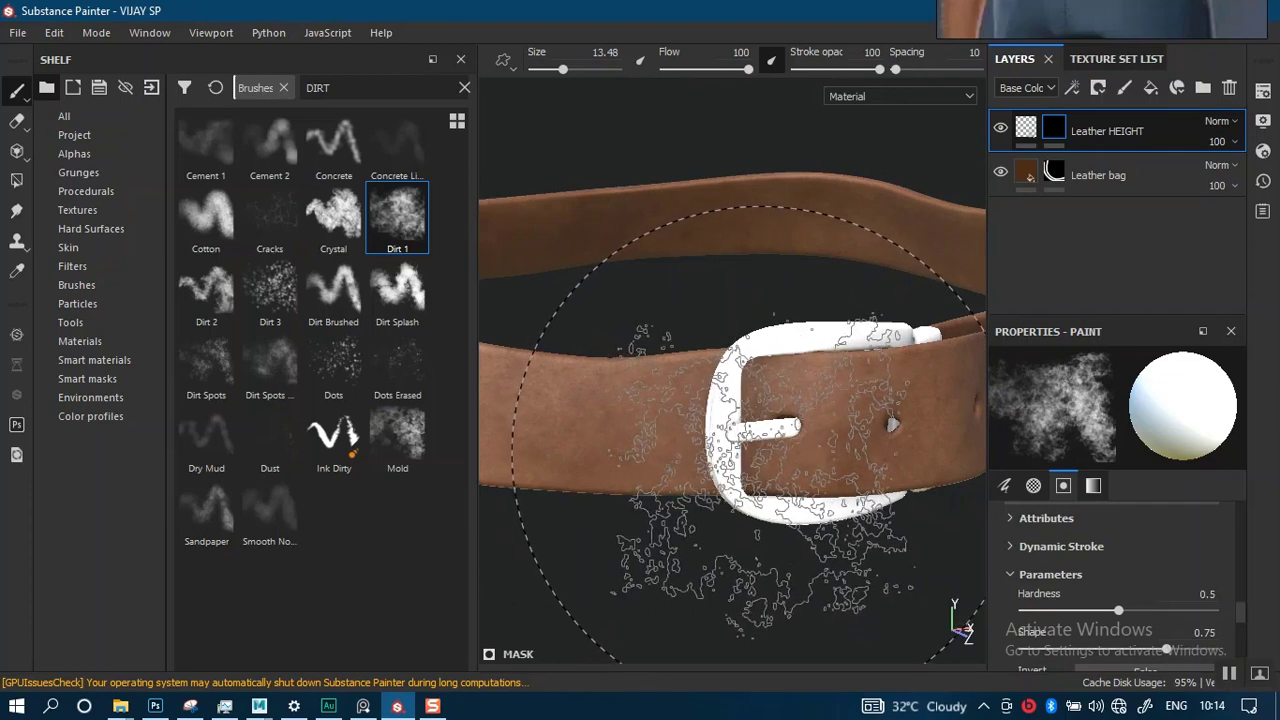
{"action": "key", "text": "bracketleft"}
{"action": "key", "text": "bracketleft"}
{"action": "key", "text": "bracketleft"}
{"action": "key", "text": "bracketleft"}
{"action": "key", "text": "bracketleft"}
{"action": "key", "text": "bracketleft"}
{"action": "key", "text": "bracketleft"}
{"action": "key", "text": "bracketleft"}
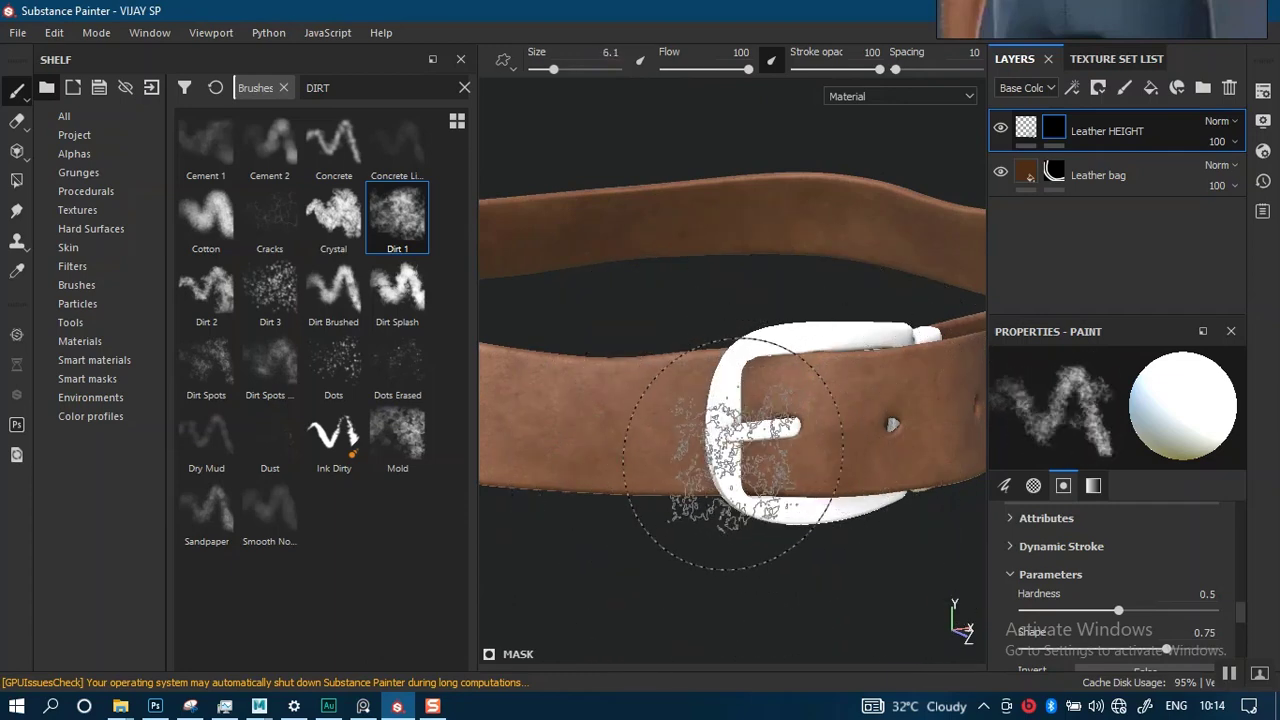
{"action": "key", "text": "bracketleft"}
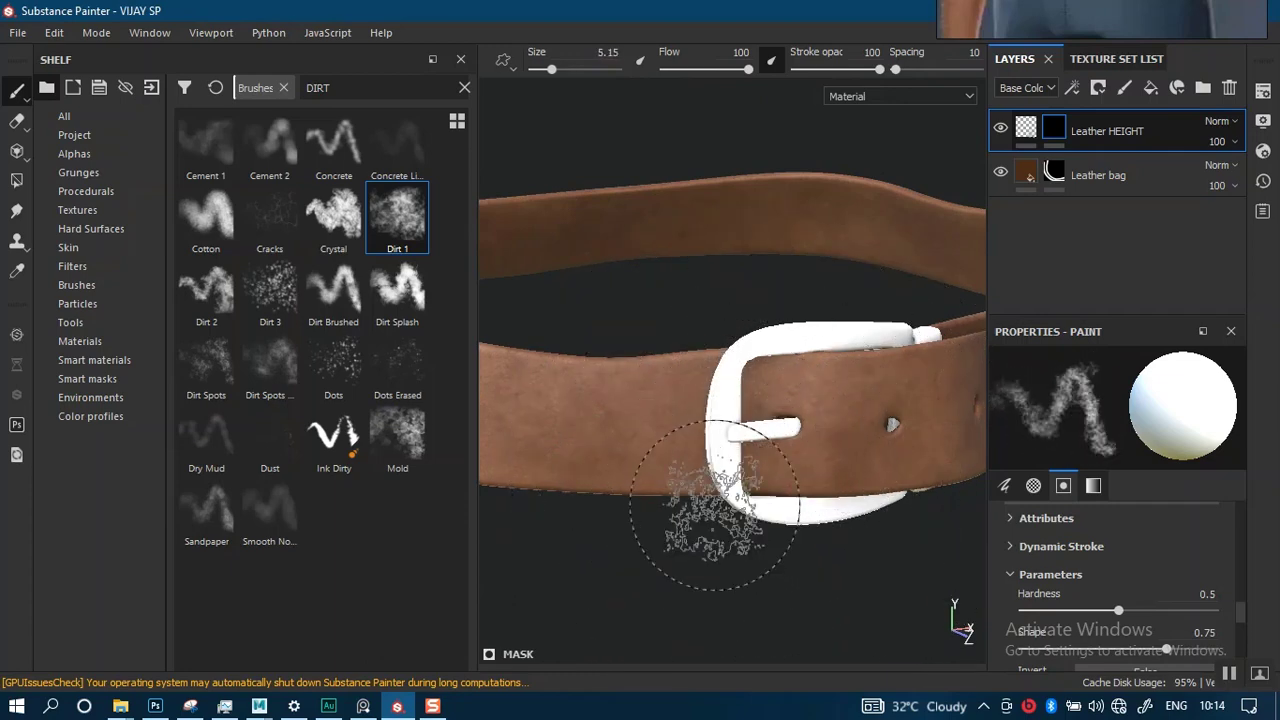
{"action": "mouse_move", "coordinate": [714, 505]}
{"action": "left_mouse_down", "text": "alt"}
{"action": "mouse_move", "coordinate": [751, 528]}
{"action": "mouse_move", "coordinate": [728, 509]}
{"action": "mouse_move", "coordinate": [717, 467]}
{"action": "left_mouse_up", "text": "alt"}
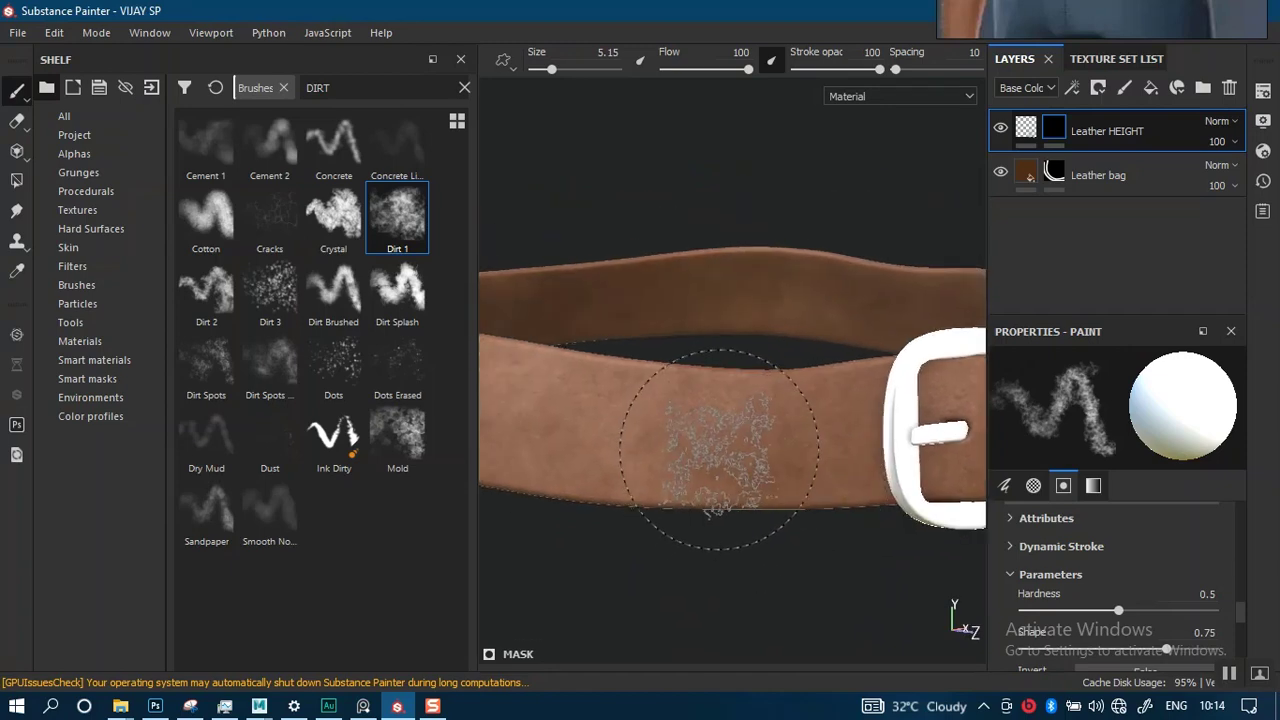
{"action": "key", "text": "bracketleft"}
{"action": "key", "text": "bracketleft"}
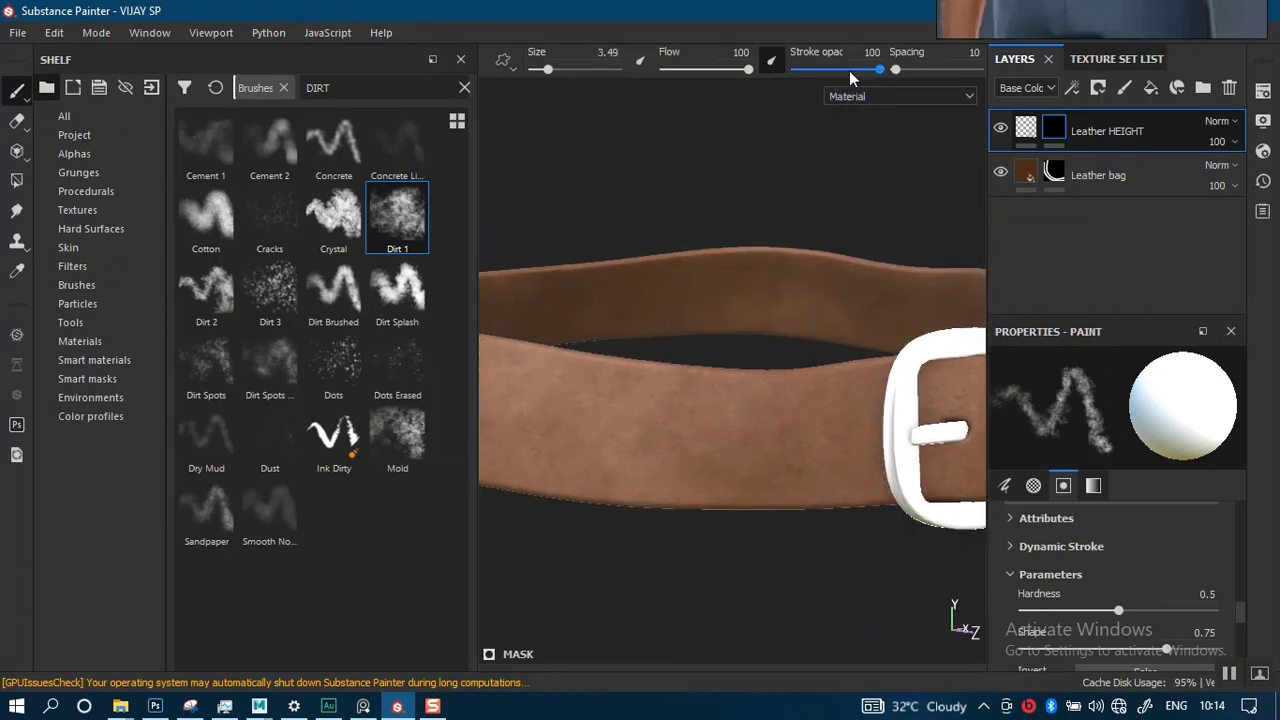
{"action": "left_click", "coordinate": [840, 70]}
{"action": "left_click", "coordinate": [723, 69]}
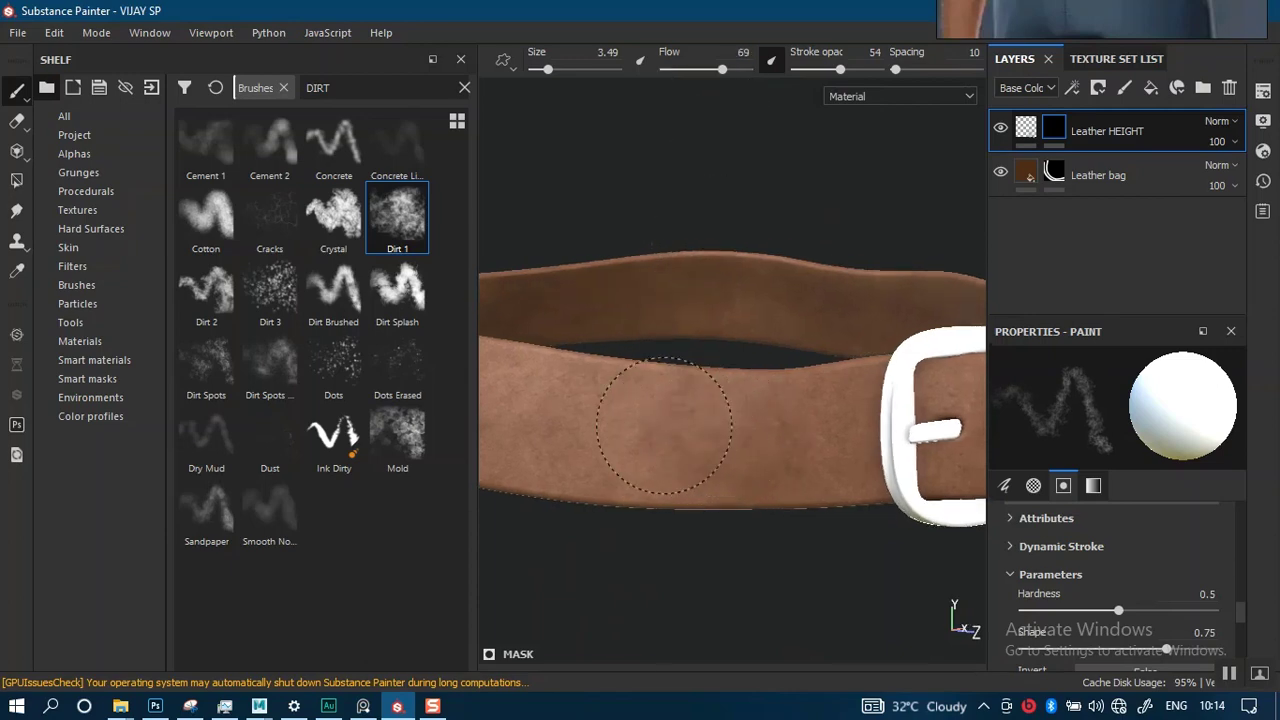
- Paint the Leather HEIGHT mask in patches along the front and side of the strap to bring in leather grain
{"action": "left_click", "coordinate": [800, 407]}
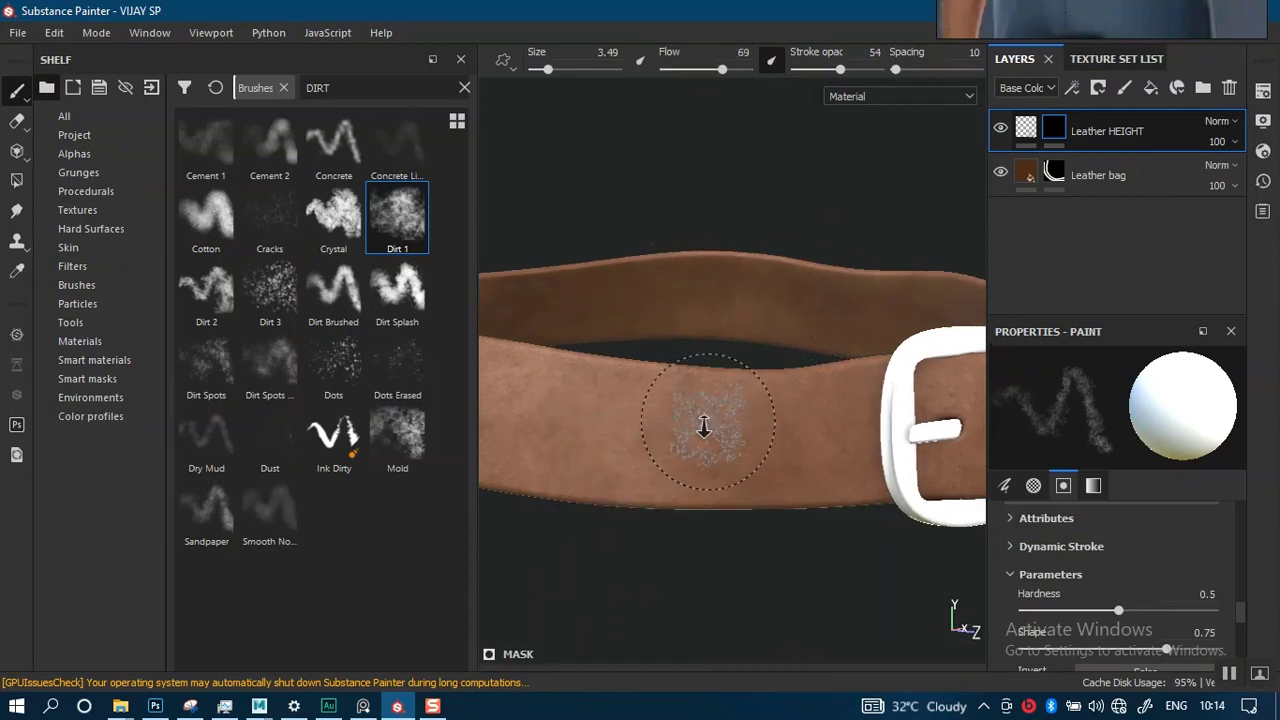
{"action": "right_click_drag", "start_coordinate": [704, 427], "coordinate": [721, 477], "text": "alt"}
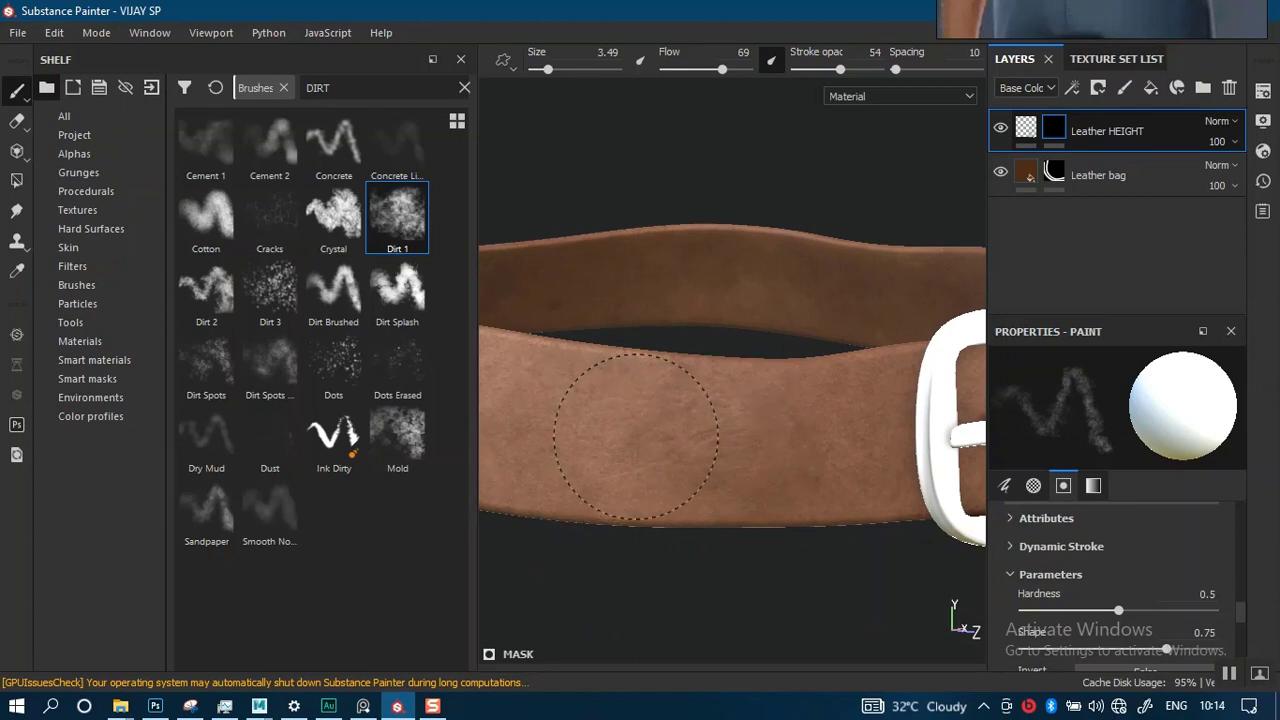
{"action": "right_click_drag", "start_coordinate": [636, 437], "coordinate": [688, 490], "text": "alt"}
{"action": "middle_click_drag", "start_coordinate": [683, 408], "coordinate": [688, 351], "text": "alt"}
{"action": "mouse_move", "coordinate": [700, 430]}
{"action": "right_mouse_down", "text": "alt"}
{"action": "mouse_move", "coordinate": [678, 355]}
{"action": "mouse_move", "coordinate": [700, 314]}
{"action": "right_mouse_up", "text": "alt"}
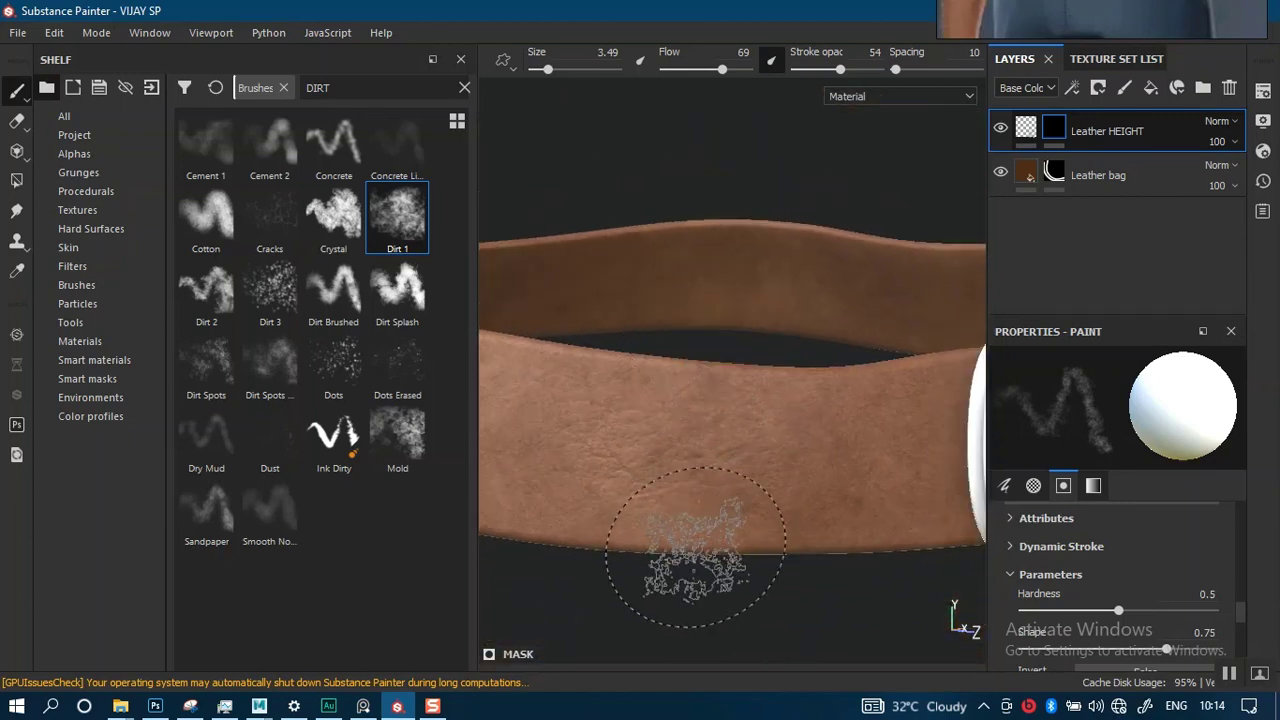
{"action": "mouse_move", "coordinate": [677, 529]}
{"action": "left_mouse_down", "text": "alt"}
{"action": "mouse_move", "coordinate": [700, 457]}
{"action": "mouse_move", "coordinate": [720, 440]}
{"action": "mouse_move", "coordinate": [731, 481]}
{"action": "left_mouse_up", "text": "alt"}
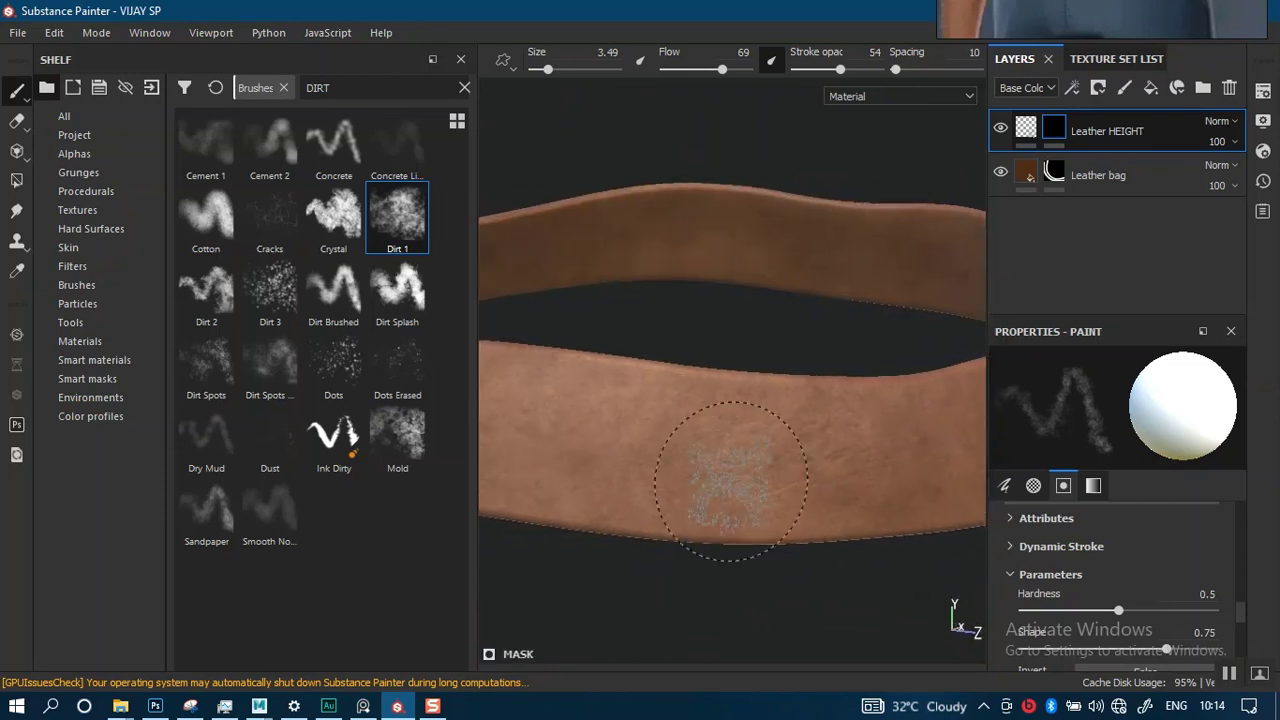
{"action": "mouse_move", "coordinate": [818, 534]}
{"action": "left_mouse_down", "text": "alt"}
{"action": "mouse_move", "coordinate": [743, 534]}
{"action": "mouse_move", "coordinate": [745, 435]}
{"action": "left_mouse_up", "text": "alt"}
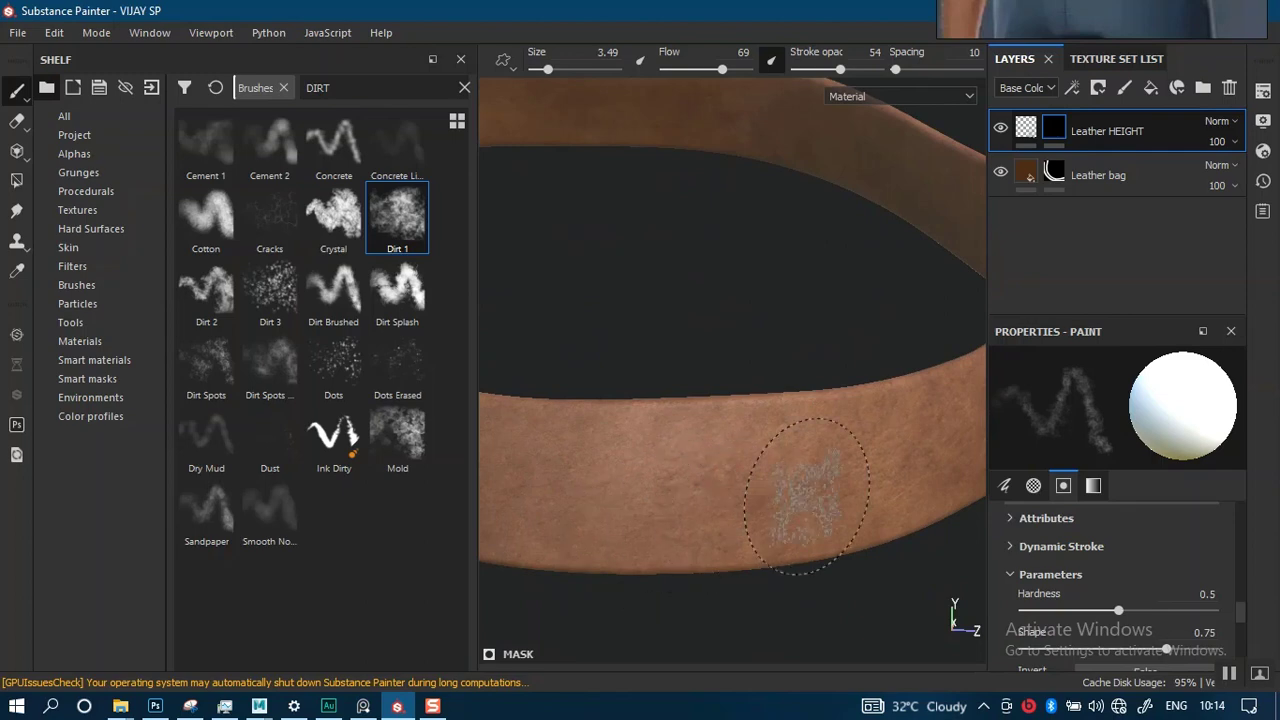
{"action": "left_click_drag", "start_coordinate": [807, 495], "coordinate": [793, 432], "text": "alt"}
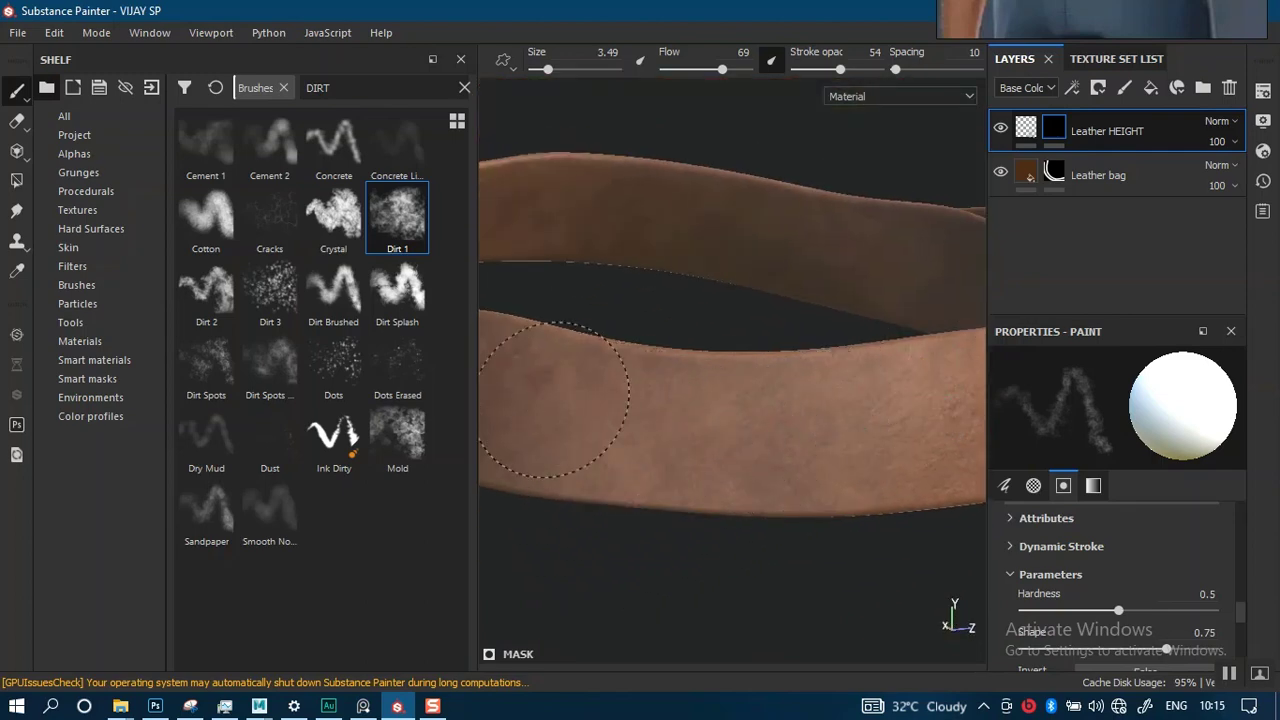
- Set the mask brush to size 2.78 and paint more leather grain on the Leather HEIGHT mask around the back of the strap
{"action": "mouse_move", "coordinate": [901, 406]}
{"action": "left_mouse_down", "text": "alt"}
{"action": "mouse_move", "coordinate": [737, 326]}
{"action": "mouse_move", "coordinate": [680, 425]}
{"action": "mouse_move", "coordinate": [852, 421]}
{"action": "mouse_move", "coordinate": [714, 434]}
{"action": "mouse_move", "coordinate": [849, 480]}
{"action": "mouse_move", "coordinate": [787, 480]}
{"action": "mouse_move", "coordinate": [805, 437]}
{"action": "left_mouse_up", "text": "alt"}
{"action": "right_click_drag", "start_coordinate": [803, 437], "coordinate": [770, 437], "text": "ctrl"}
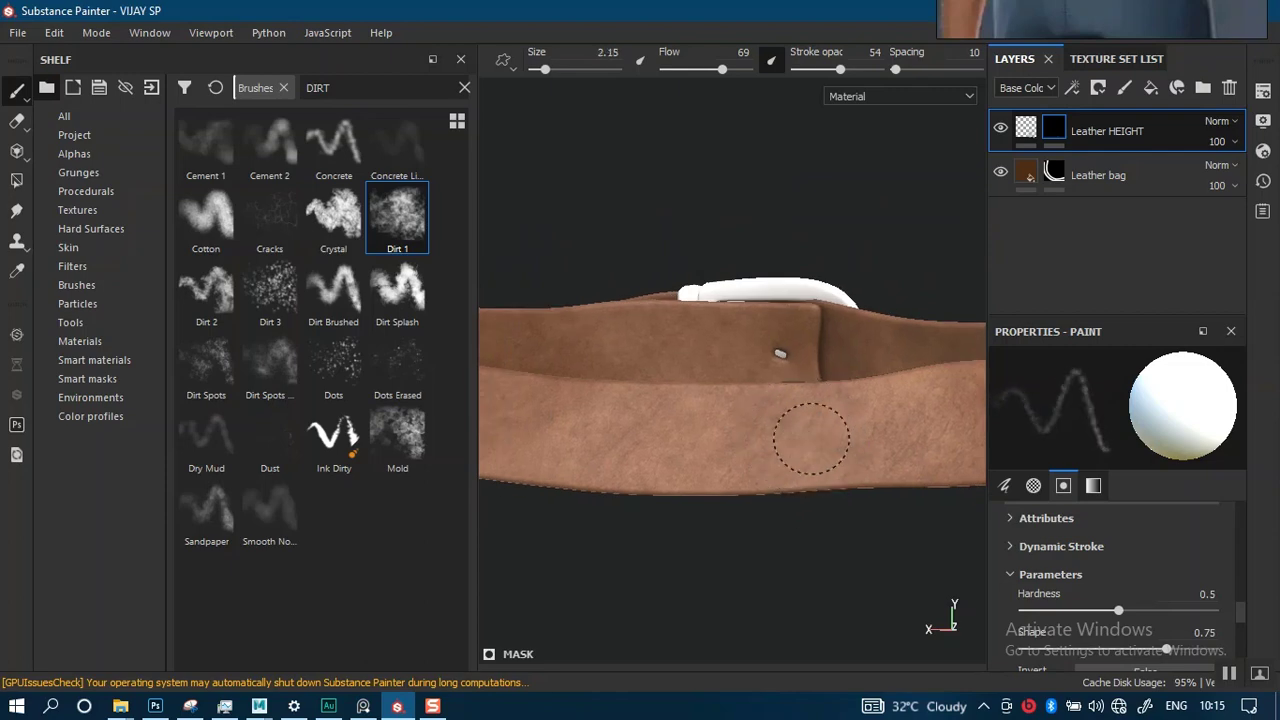
{"action": "mouse_move", "coordinate": [536, 440]}
{"action": "left_mouse_down", "text": "alt"}
{"action": "mouse_move", "coordinate": [771, 449]}
{"action": "mouse_move", "coordinate": [934, 417]}
{"action": "mouse_move", "coordinate": [807, 428]}
{"action": "left_mouse_up", "text": "alt"}
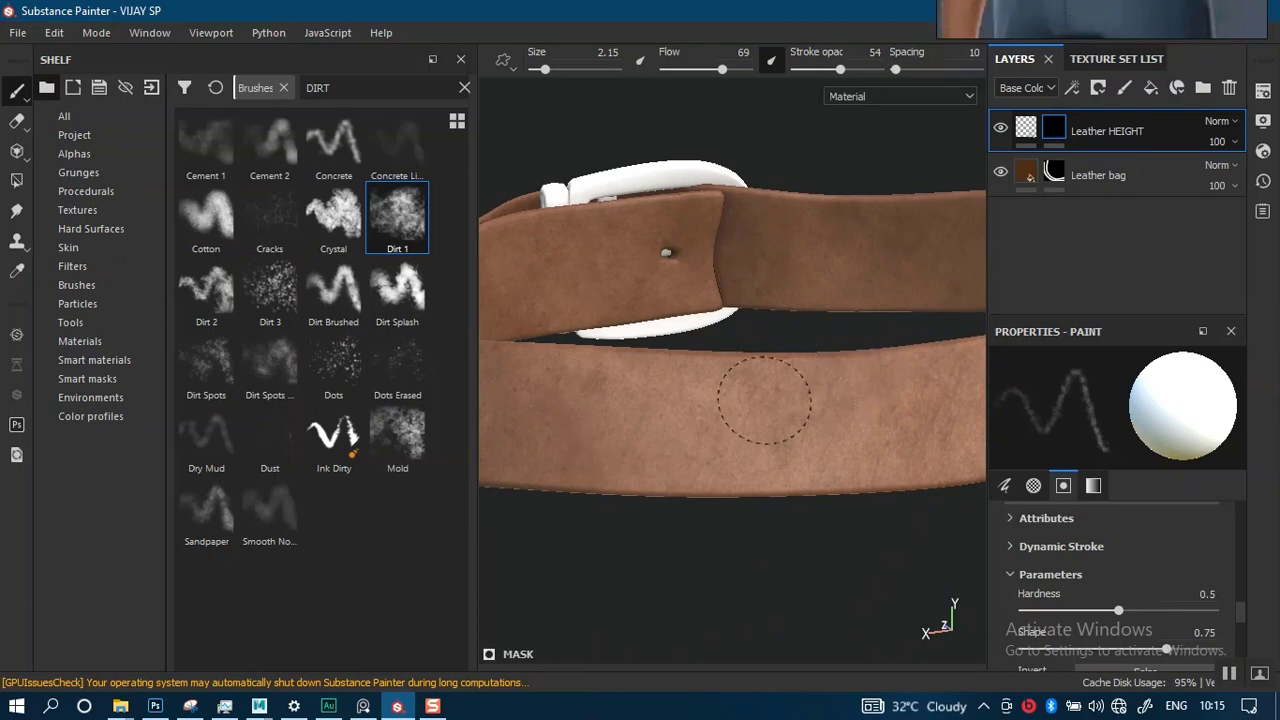
{"action": "right_click_drag", "start_coordinate": [710, 500], "coordinate": [724, 492], "text": "ctrl"}
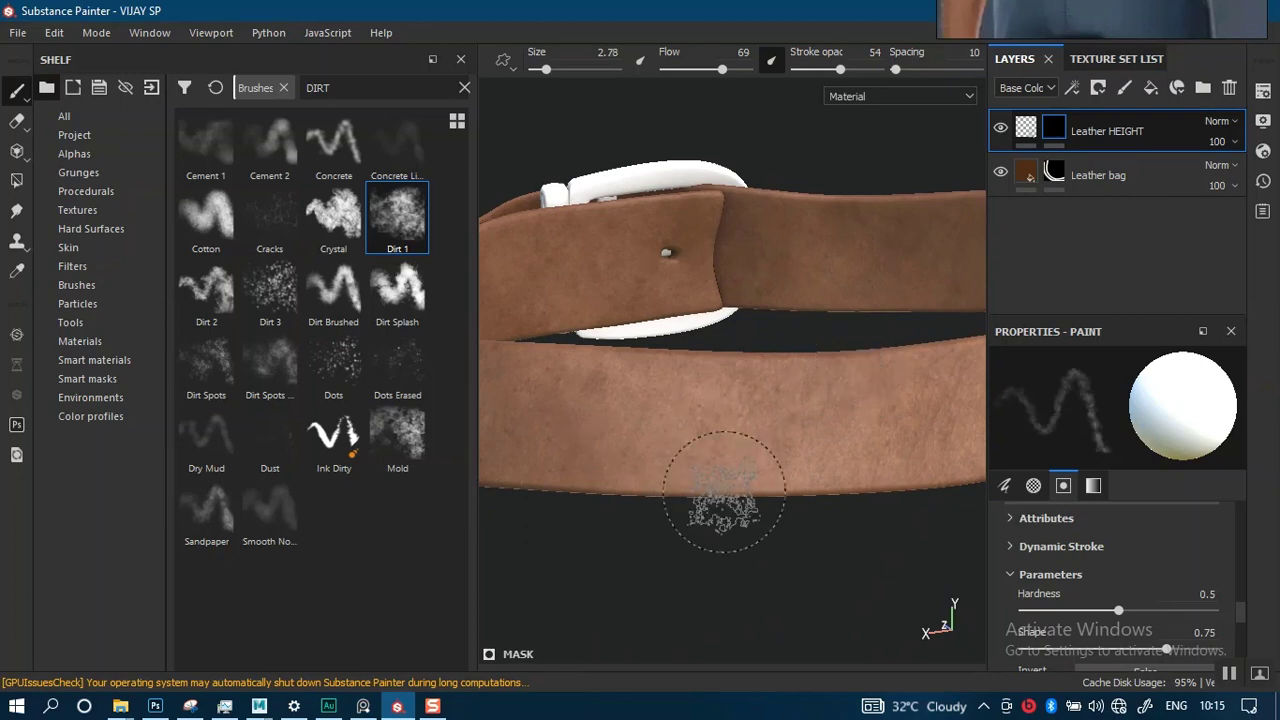
{"action": "mouse_move", "coordinate": [717, 493]}
{"action": "left_mouse_down", "text": "alt"}
{"action": "mouse_move", "coordinate": [720, 471]}
{"action": "mouse_move", "coordinate": [823, 471]}
{"action": "mouse_move", "coordinate": [865, 378]}
{"action": "left_mouse_up", "text": "alt"}
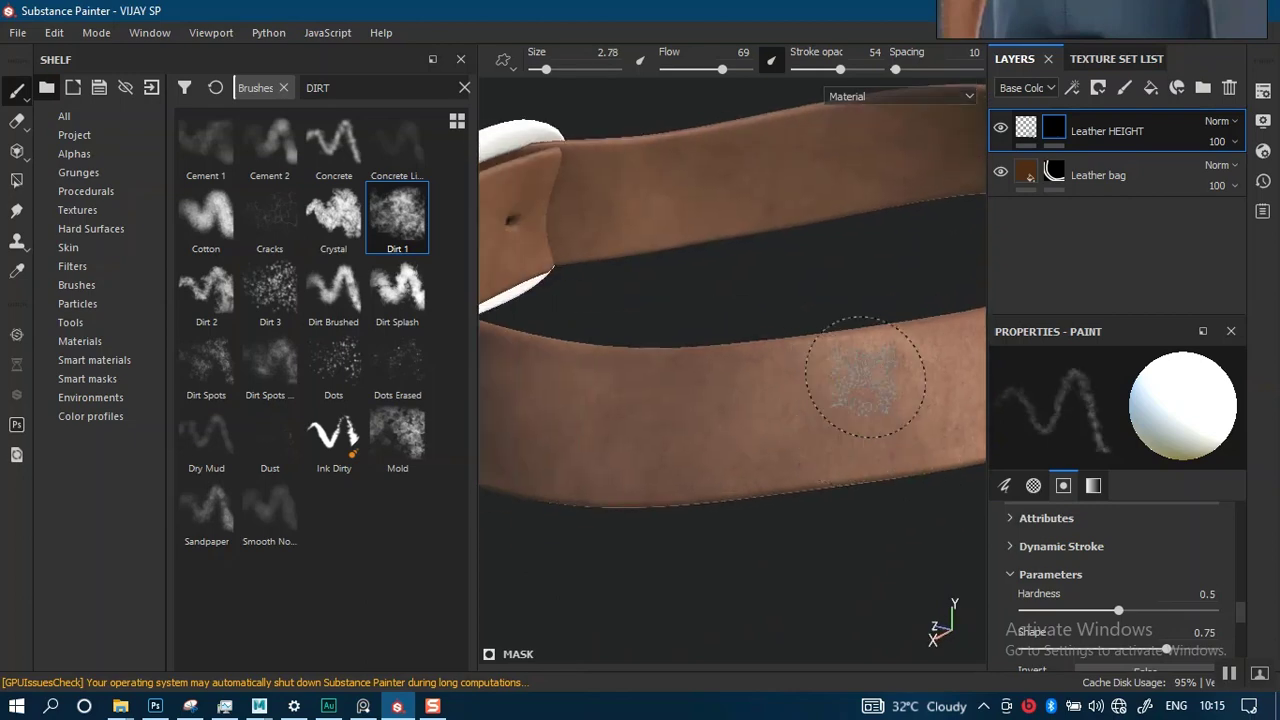
{"action": "mouse_move", "coordinate": [707, 400]}
{"action": "left_mouse_down", "text": "alt"}
{"action": "mouse_move", "coordinate": [820, 420]}
{"action": "mouse_move", "coordinate": [898, 405]}
{"action": "left_mouse_up", "text": "alt"}
{"action": "right_click_drag", "start_coordinate": [898, 405], "coordinate": [835, 413], "text": "shift"}
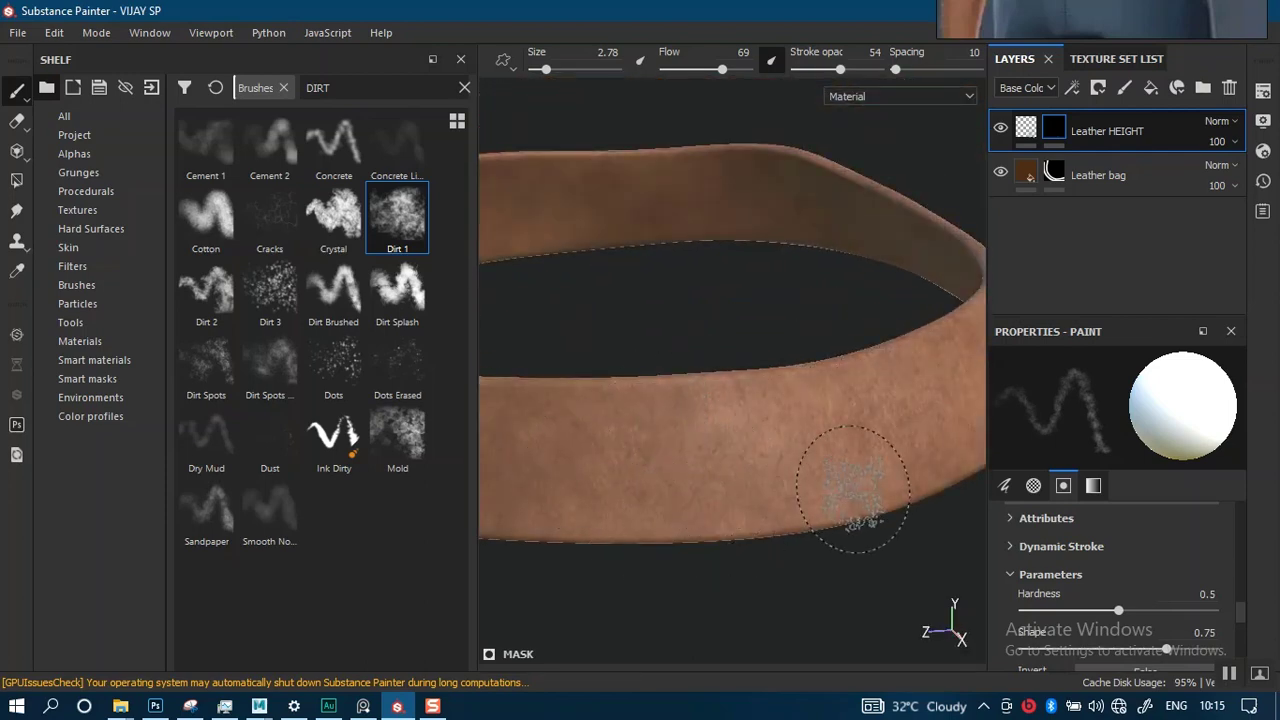
- Paint leather grain on the Leather HEIGHT mask over the strap's holed end and the front section beside the buckle
{"action": "mouse_move", "coordinate": [852, 490]}
{"action": "left_mouse_down", "text": "alt"}
{"action": "mouse_move", "coordinate": [714, 423]}
{"action": "mouse_move", "coordinate": [851, 411]}
{"action": "mouse_move", "coordinate": [480, 357]}
{"action": "mouse_move", "coordinate": [812, 428]}
{"action": "mouse_move", "coordinate": [862, 383]}
{"action": "left_mouse_up", "text": "alt"}
{"action": "left_click_drag", "start_coordinate": [726, 512], "coordinate": [893, 467], "text": "alt"}
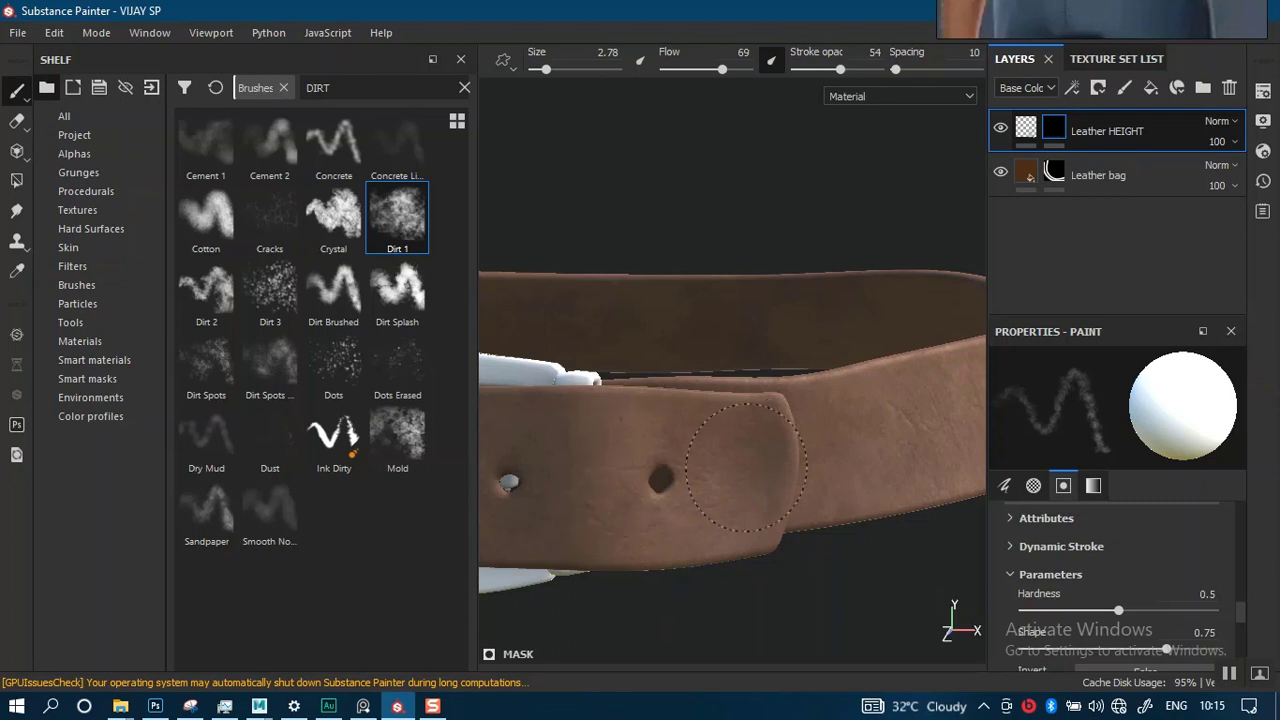
{"action": "mouse_move", "coordinate": [770, 380]}
{"action": "left_mouse_down", "text": "alt"}
{"action": "mouse_move", "coordinate": [763, 591]}
{"action": "mouse_move", "coordinate": [806, 494]}
{"action": "mouse_move", "coordinate": [789, 387]}
{"action": "left_mouse_up", "text": "alt"}
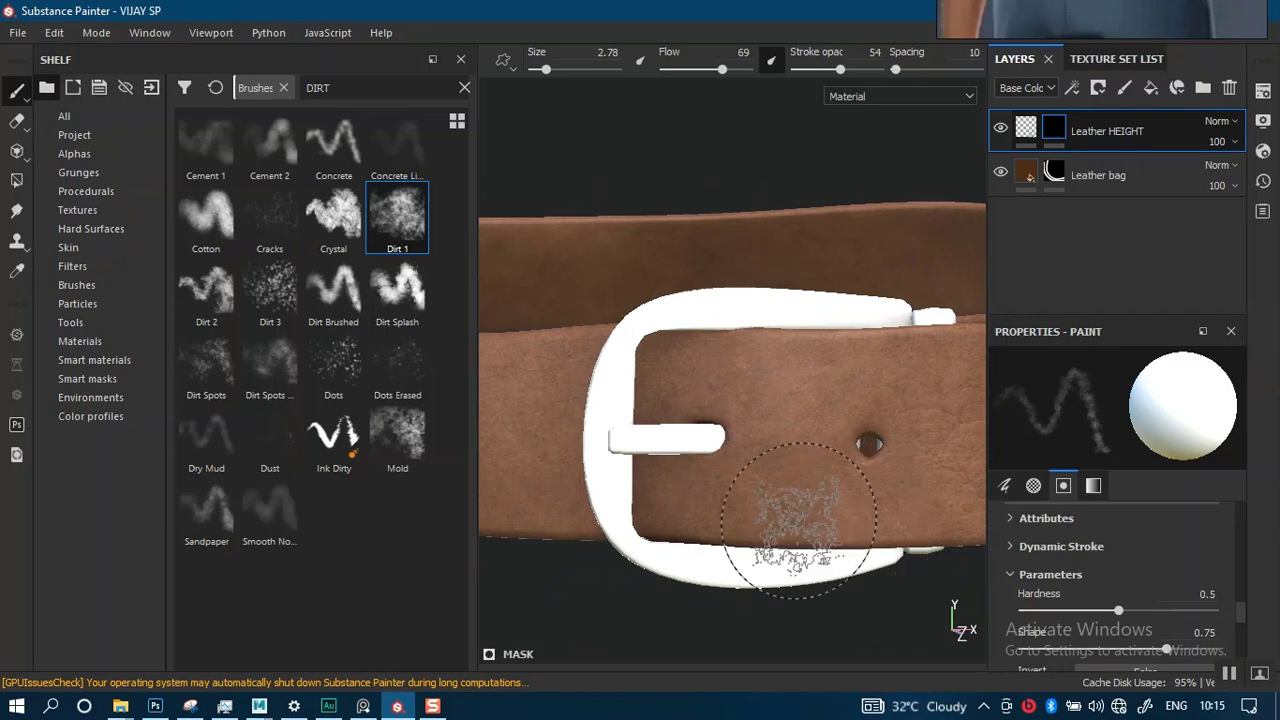
{"action": "middle_click_drag", "start_coordinate": [712, 508], "coordinate": [905, 479], "text": "alt"}
{"action": "mouse_move", "coordinate": [672, 476]}
{"action": "left_mouse_down", "text": "alt"}
{"action": "mouse_move", "coordinate": [754, 469]}
{"action": "mouse_move", "coordinate": [826, 514]}
{"action": "left_mouse_up", "text": "alt"}
{"action": "right_click_drag", "start_coordinate": [826, 514], "coordinate": [774, 394], "text": "alt"}
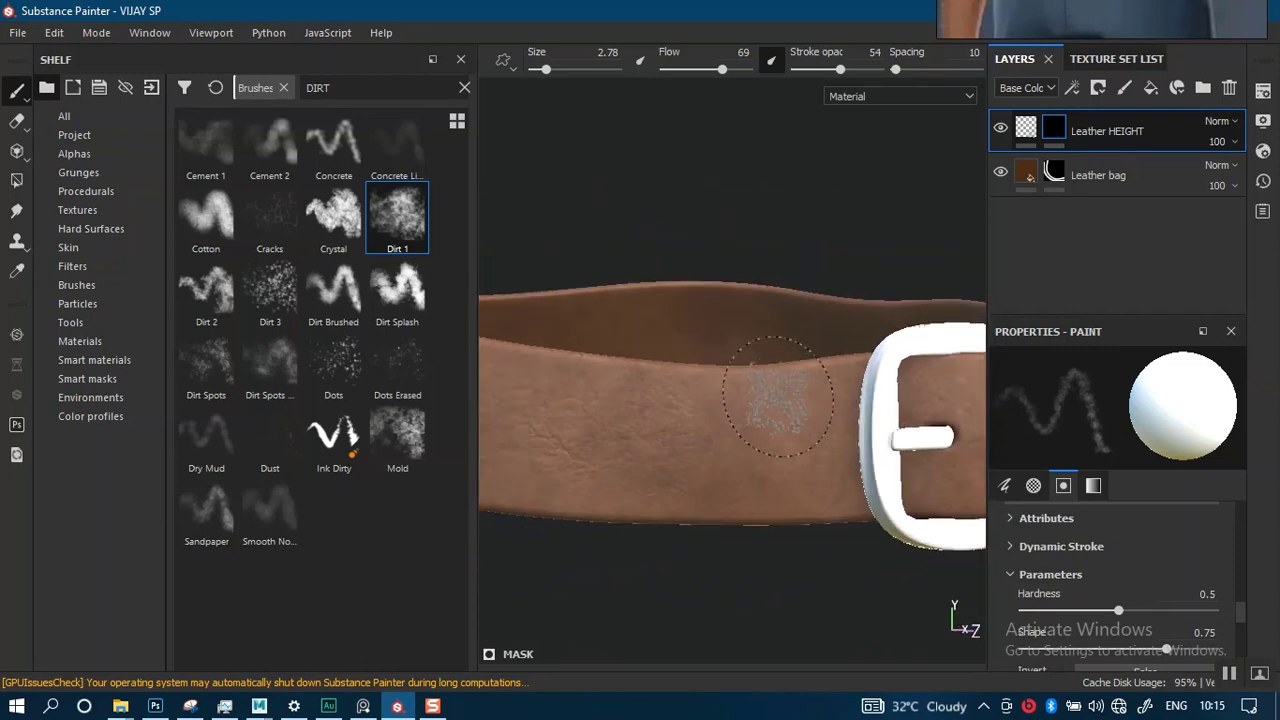
{"action": "mouse_move", "coordinate": [818, 500]}
{"action": "left_mouse_down", "text": "alt"}
{"action": "mouse_move", "coordinate": [726, 443]}
{"action": "mouse_move", "coordinate": [817, 449]}
{"action": "mouse_move", "coordinate": [640, 466]}
{"action": "mouse_move", "coordinate": [611, 438]}
{"action": "left_mouse_up", "text": "alt"}
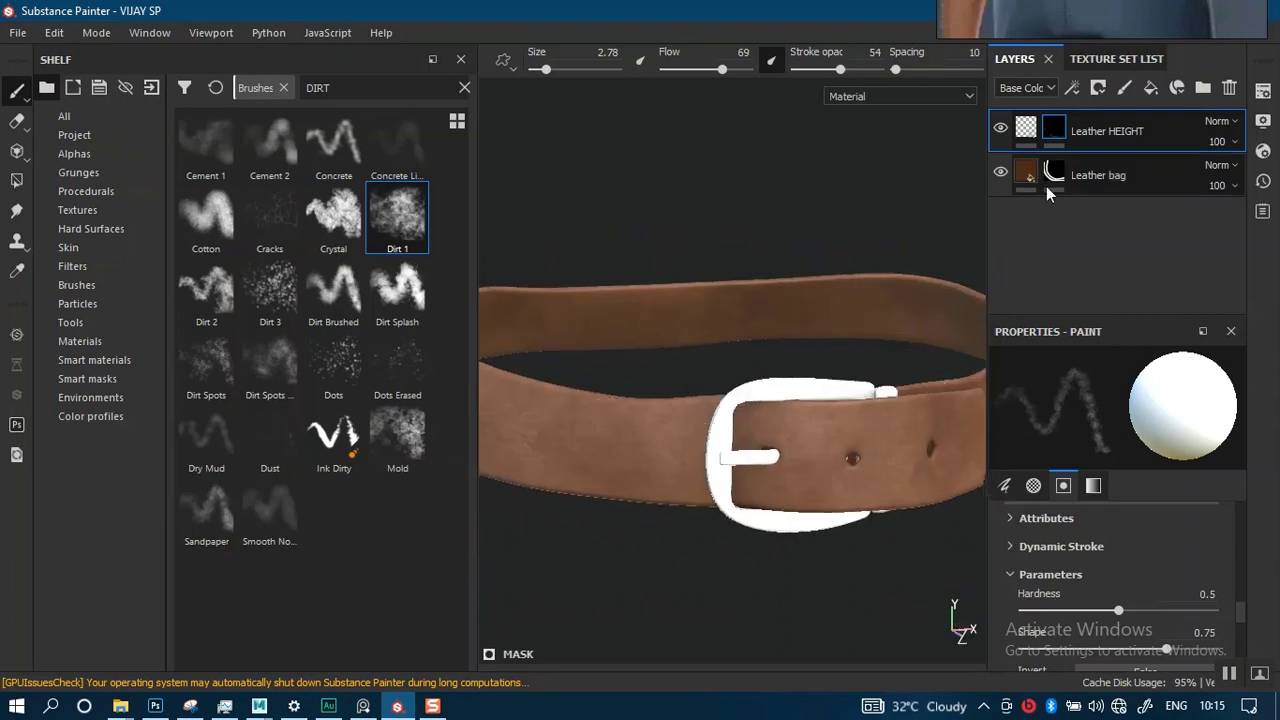
- Set the Leather HEIGHT fill's Height Range to 0.39 and Normal Intensity to 3.8 to deepen the grain
{"action": "left_click", "coordinate": [1026, 127]}
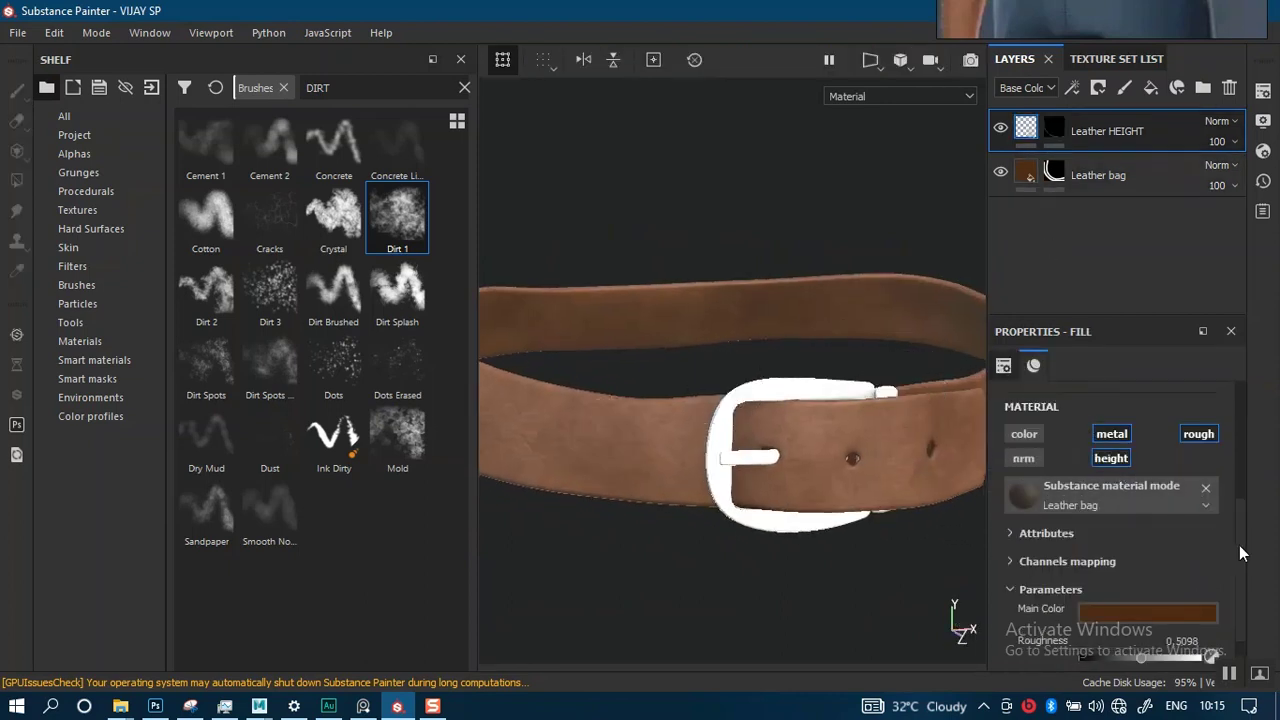
{"action": "scroll", "coordinate": [1239, 553], "scroll_direction": "down", "scroll_amount": 2}
{"action": "left_click", "coordinate": [1040, 628]}
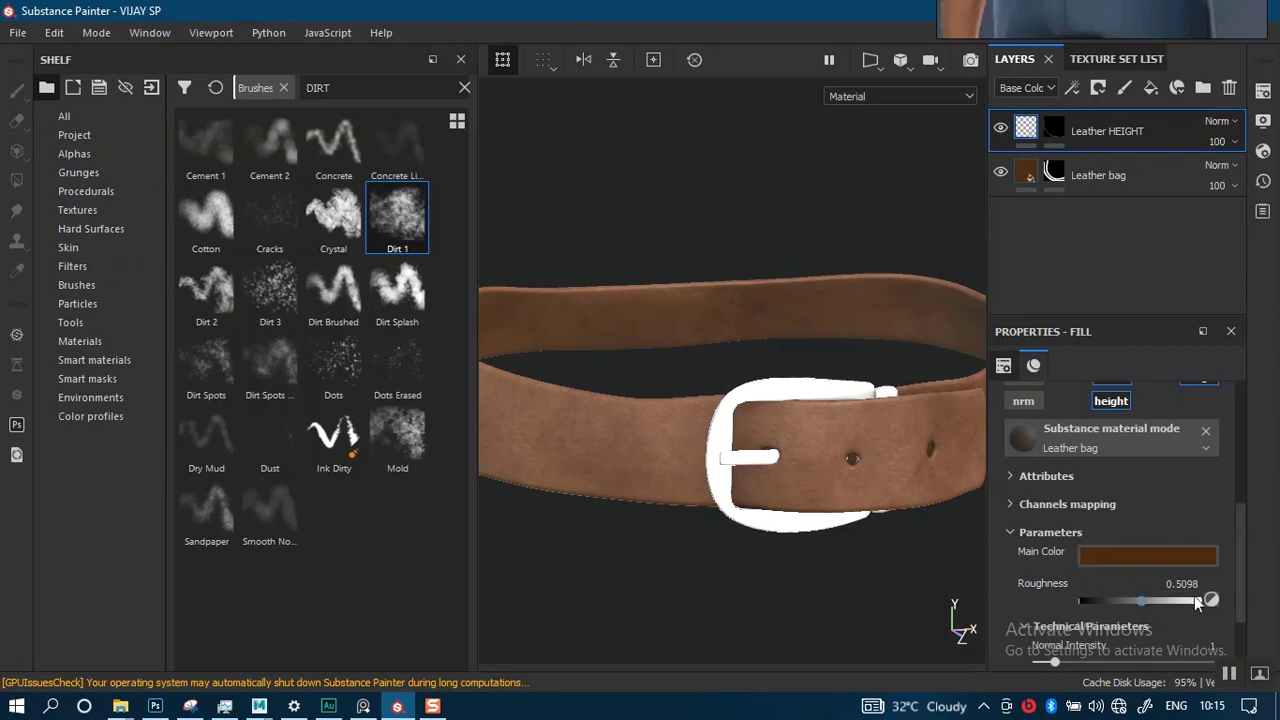
{"action": "scroll", "coordinate": [1235, 590], "scroll_direction": "down", "scroll_amount": 4}
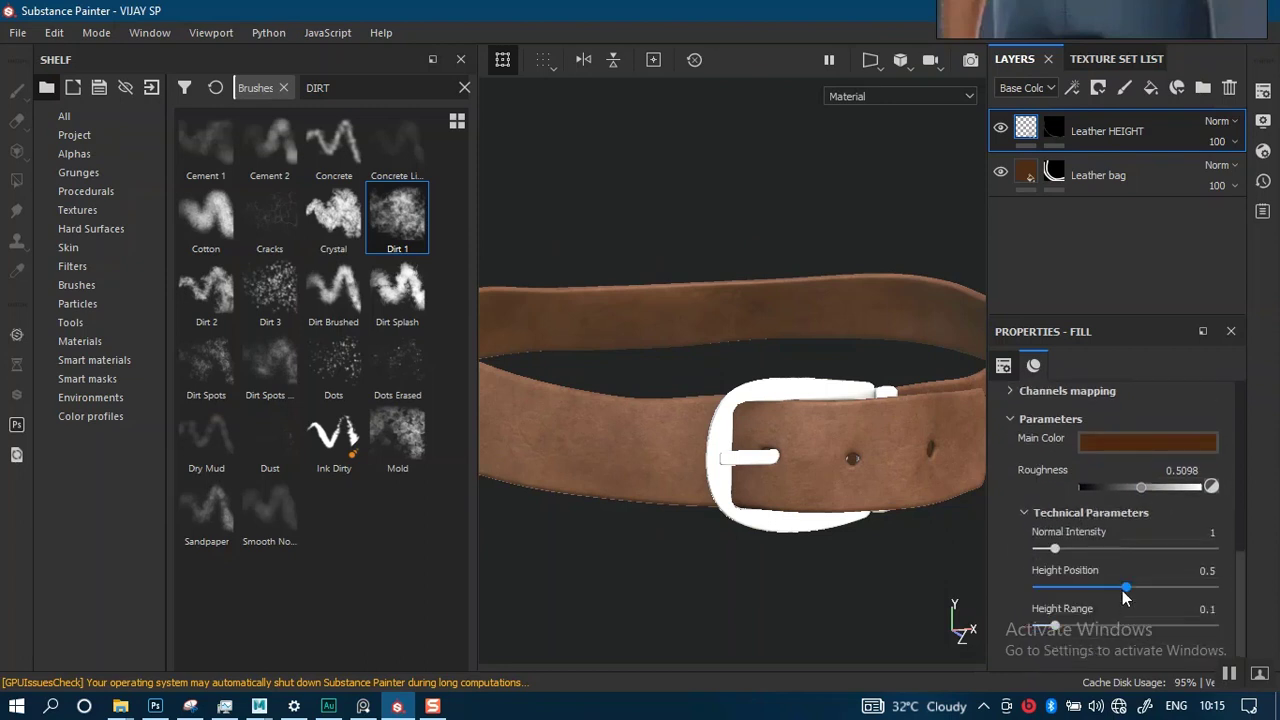
{"action": "left_click", "coordinate": [1082, 627]}
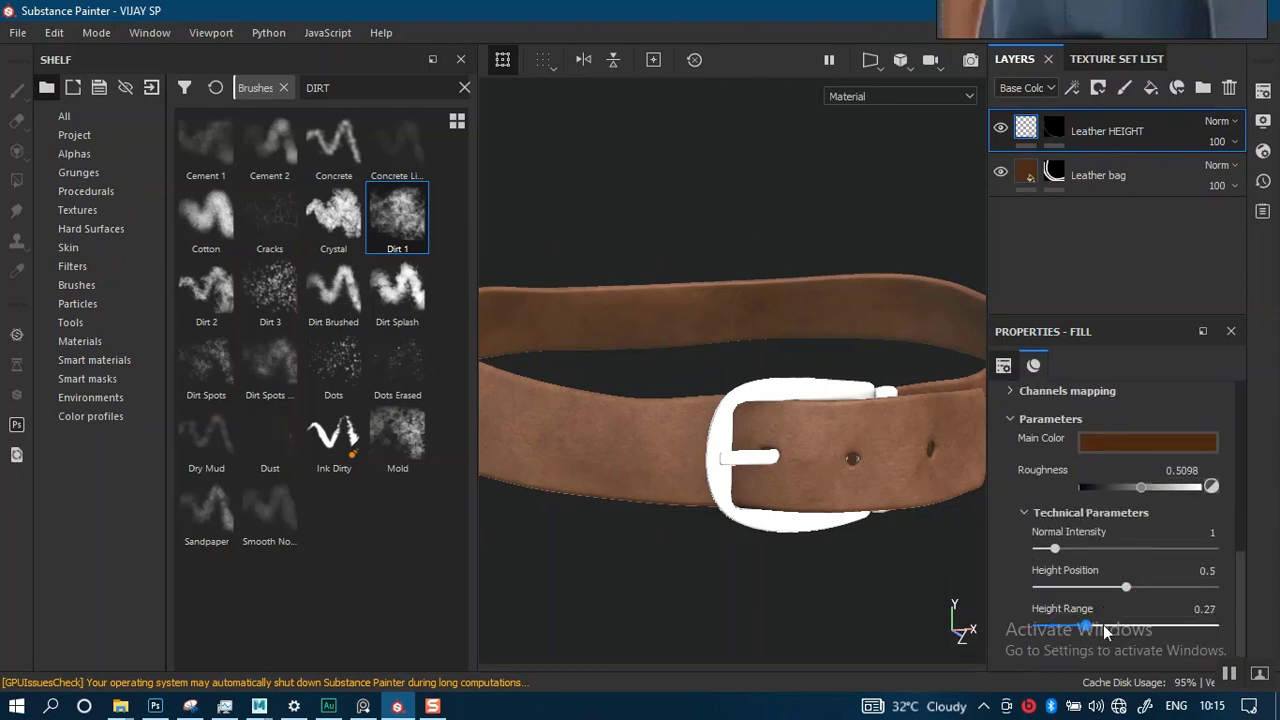
{"action": "left_click", "coordinate": [1105, 630]}
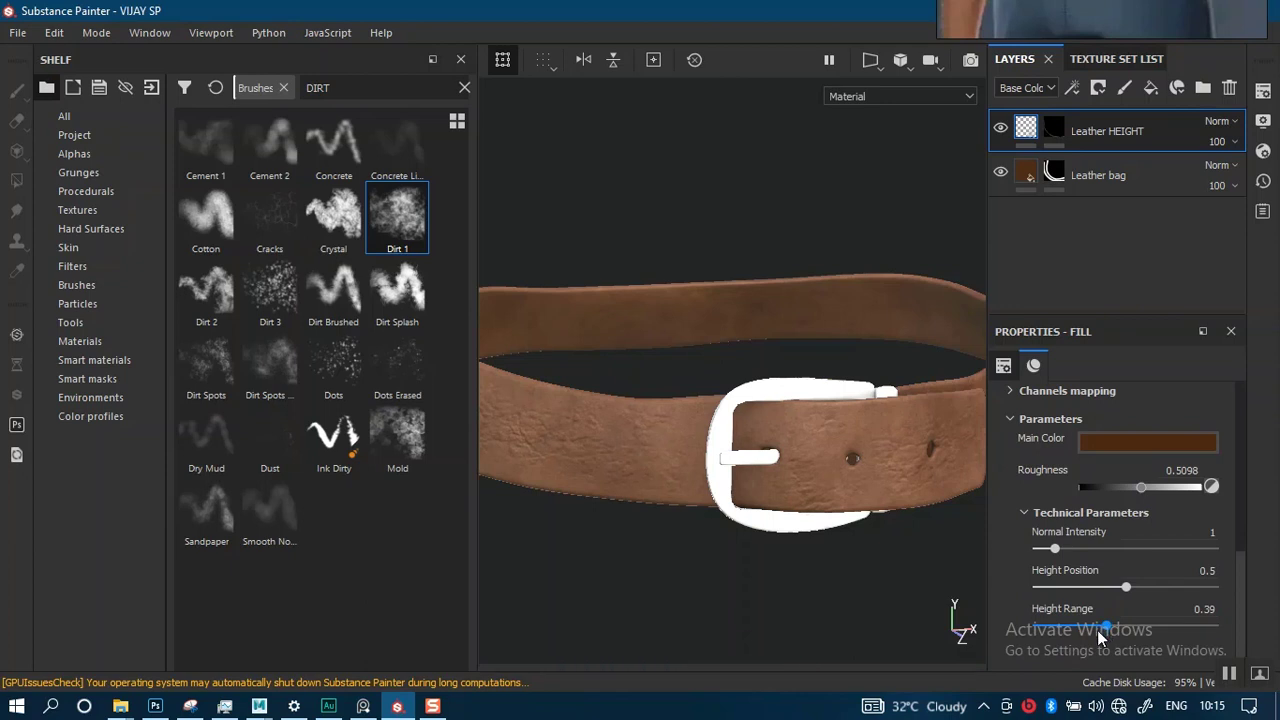
{"action": "left_click", "coordinate": [1078, 550]}
{"action": "left_click", "coordinate": [1104, 550]}
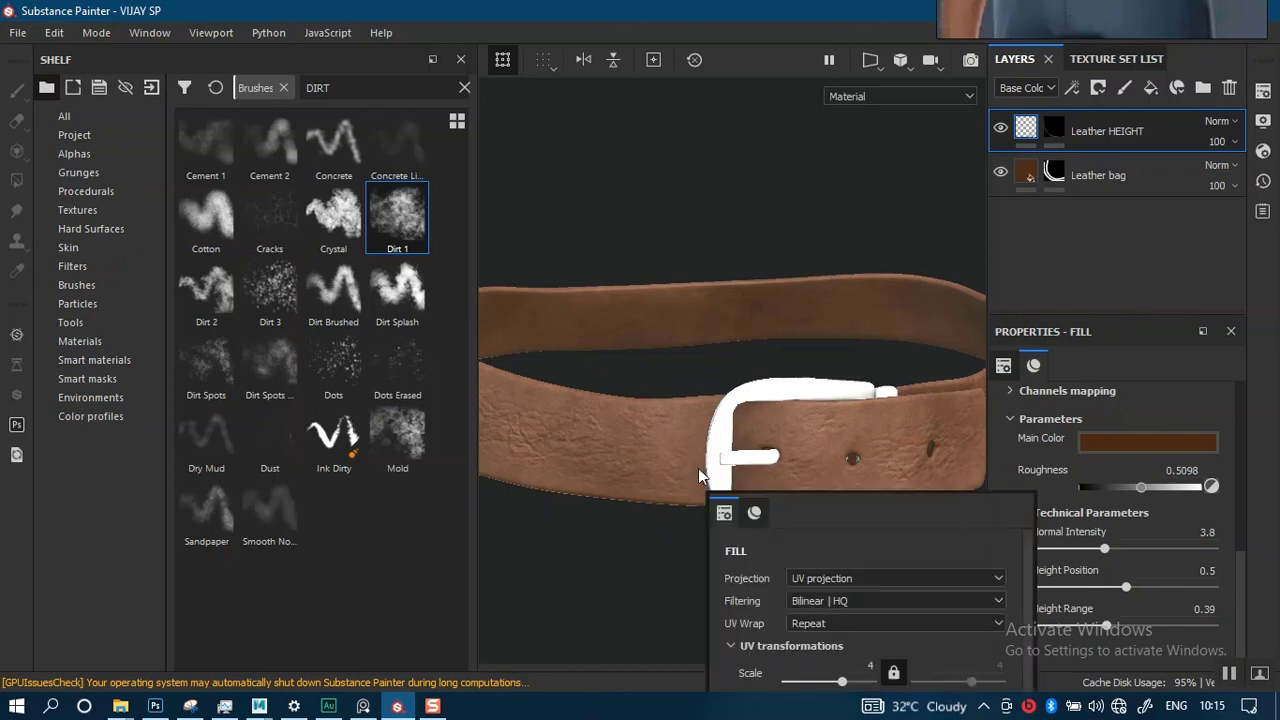
{"action": "left_click_drag", "start_coordinate": [699, 457], "coordinate": [725, 478], "text": "alt"}
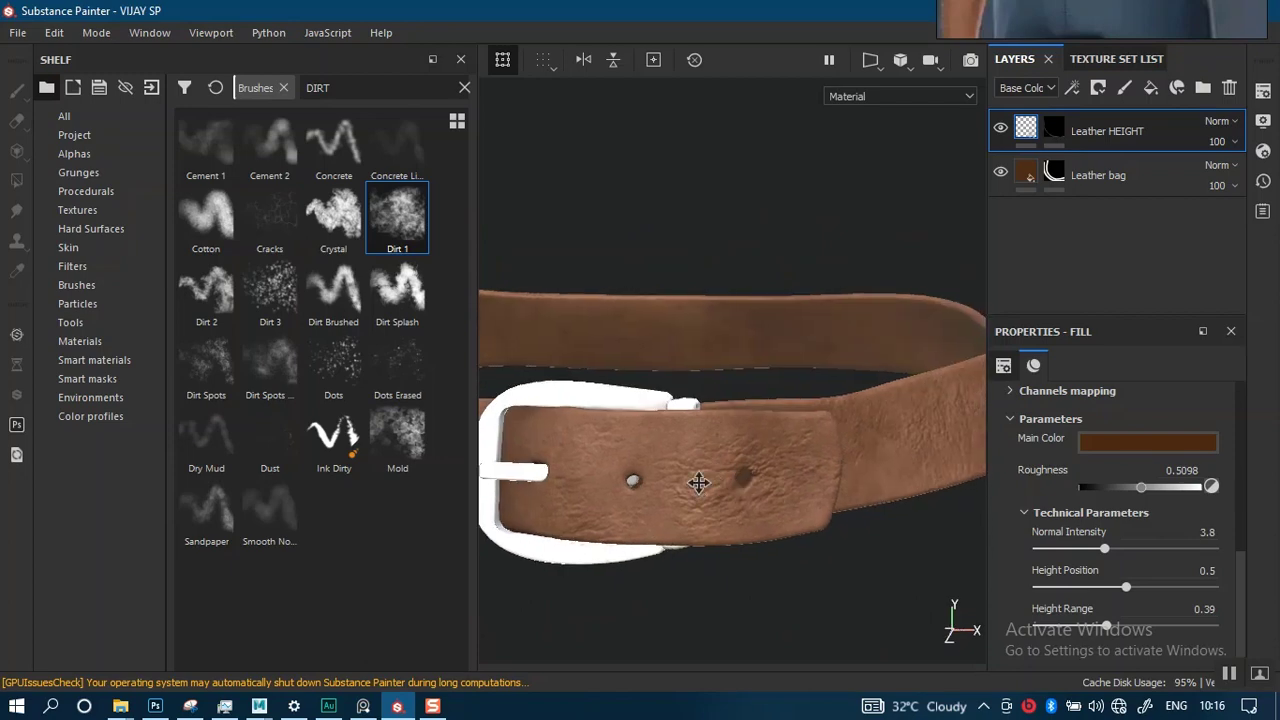
{"action": "middle_click_drag", "start_coordinate": [699, 483], "coordinate": [757, 466], "text": "alt"}
{"action": "mouse_move", "coordinate": [751, 470]}
{"action": "right_mouse_down", "text": "alt"}
{"action": "mouse_move", "coordinate": [737, 517]}
{"action": "mouse_move", "coordinate": [749, 571]}
{"action": "mouse_move", "coordinate": [753, 478]}
{"action": "right_mouse_up", "text": "alt"}
{"action": "left_click_drag", "start_coordinate": [753, 478], "coordinate": [770, 490], "text": "alt"}
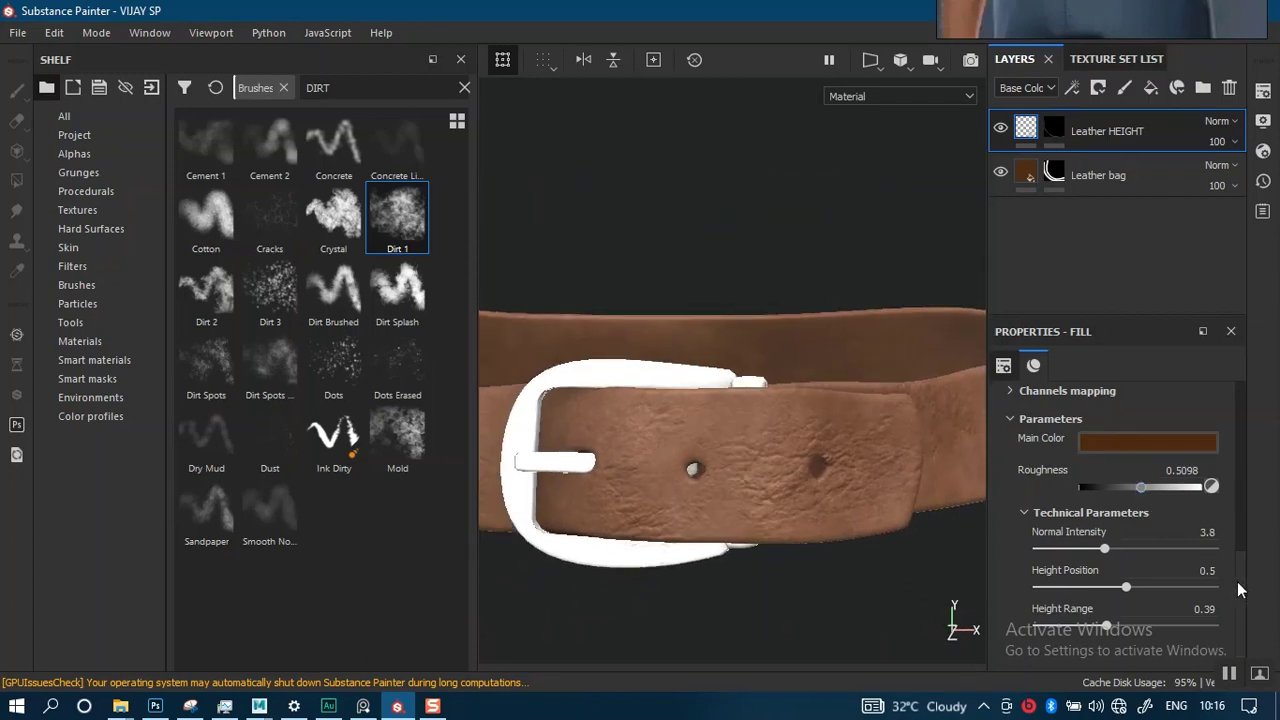
- Enable the Leather HEIGHT fill's color channel and set its Main Color to dark brown with hue 0.036 and value 0.114
{"action": "scroll", "coordinate": [1237, 560], "scroll_direction": "up", "scroll_amount": 5}
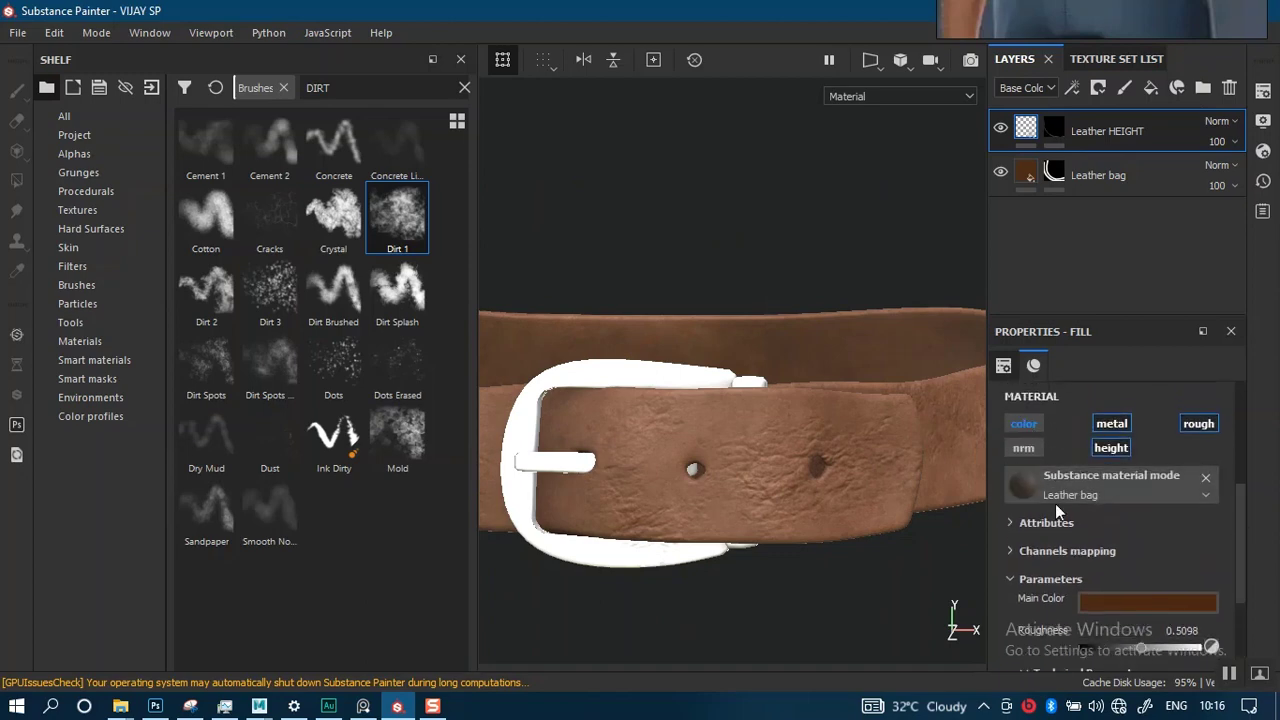
{"action": "left_click", "coordinate": [1116, 606]}
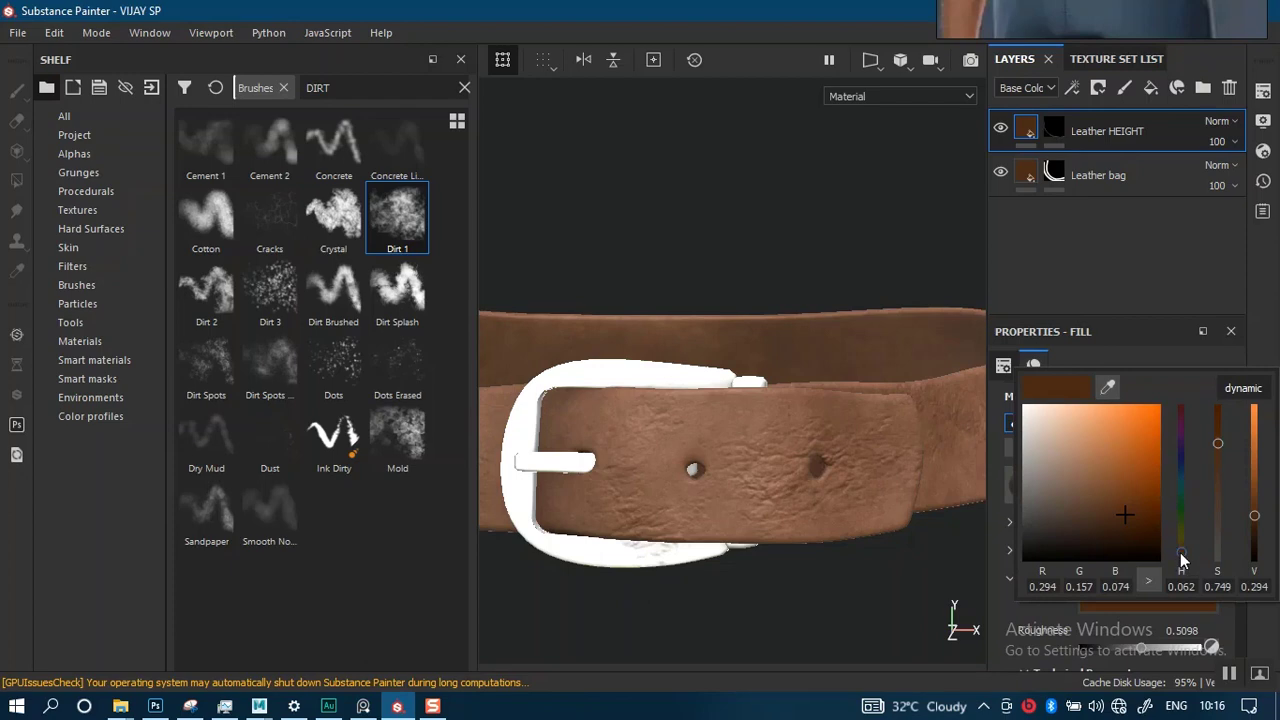
{"action": "left_click_drag", "start_coordinate": [1182, 560], "coordinate": [1182, 565]}
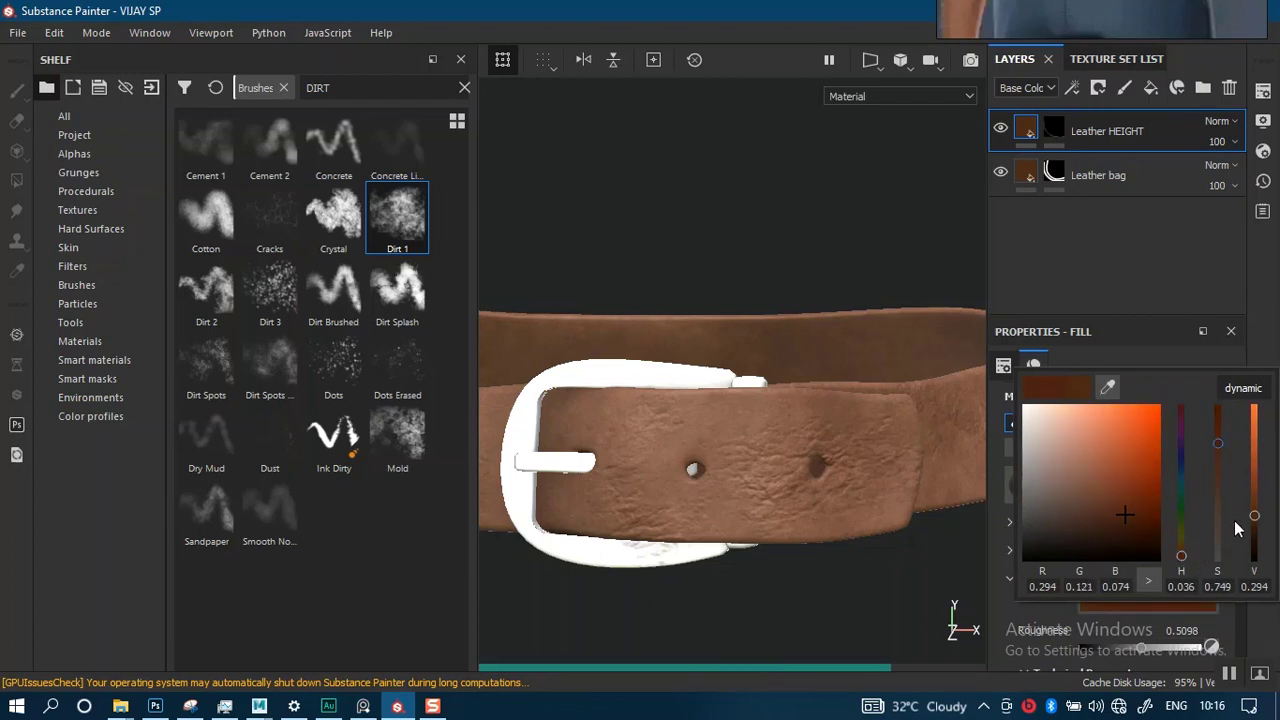
{"action": "left_click_drag", "start_coordinate": [1257, 540], "coordinate": [1255, 549]}
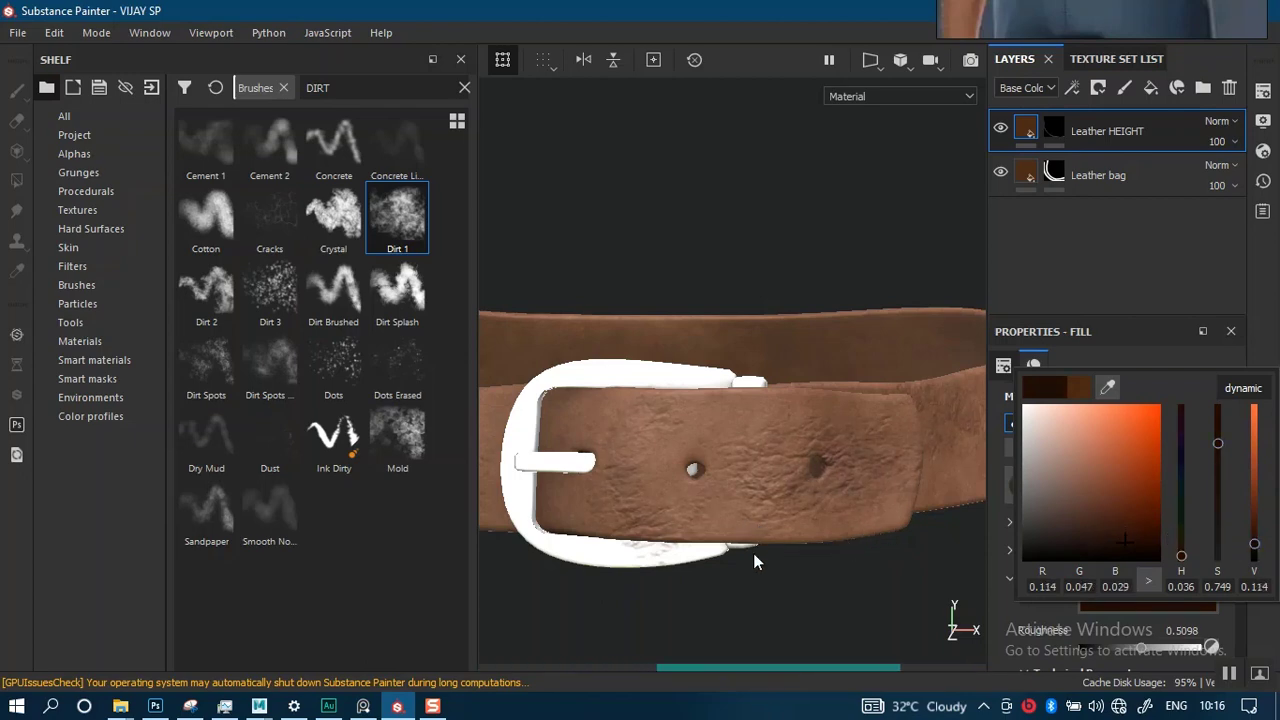
{"action": "left_click_drag", "start_coordinate": [771, 592], "coordinate": [850, 430], "text": "alt"}
- Return to painting the Leather HEIGHT mask with the brush's stroke opacity at 24 and flow at 27
{"action": "left_click", "coordinate": [1052, 133]}
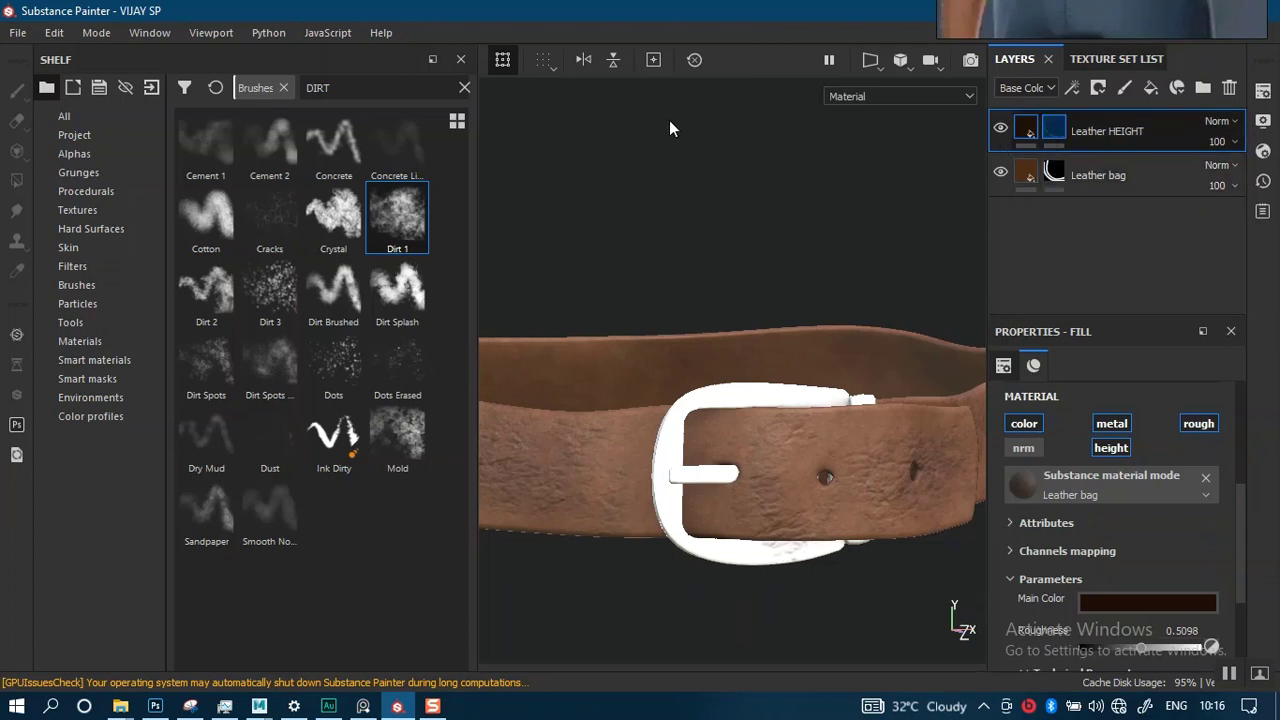
{"action": "key", "text": "1"}
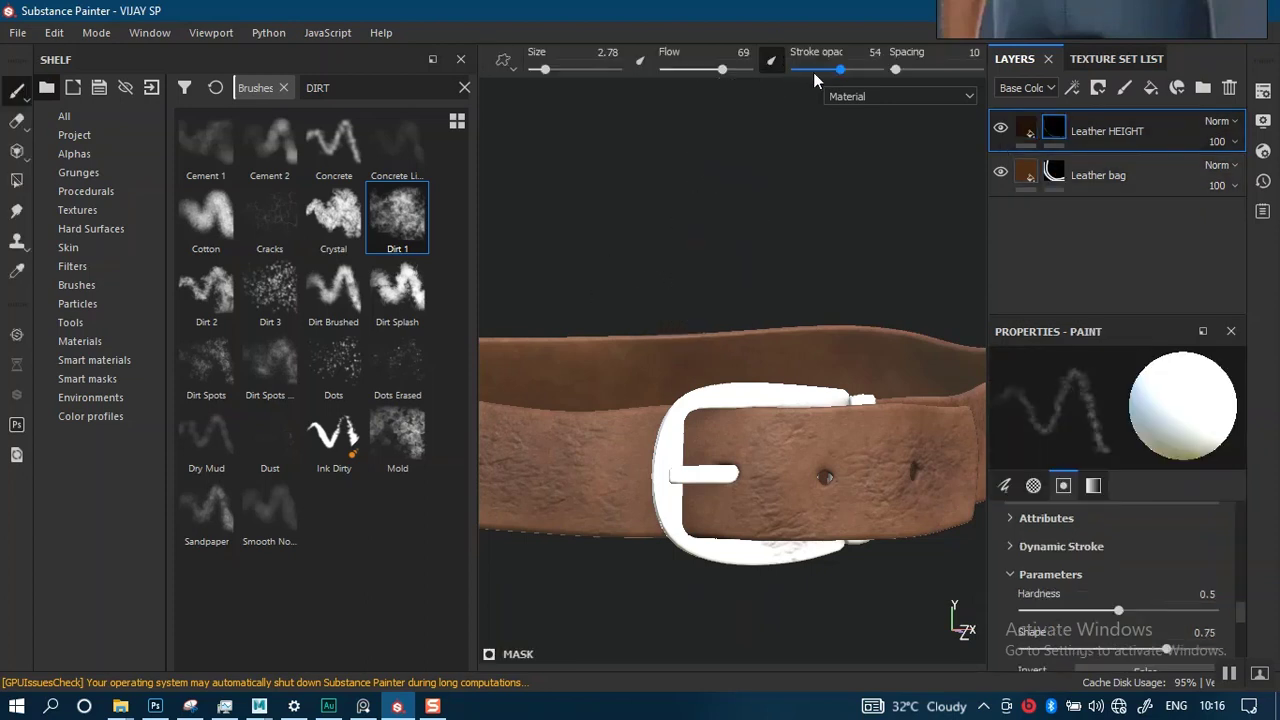
{"action": "left_click_drag", "start_coordinate": [815, 80], "coordinate": [795, 78]}
{"action": "left_click_drag", "start_coordinate": [689, 76], "coordinate": [686, 70]}
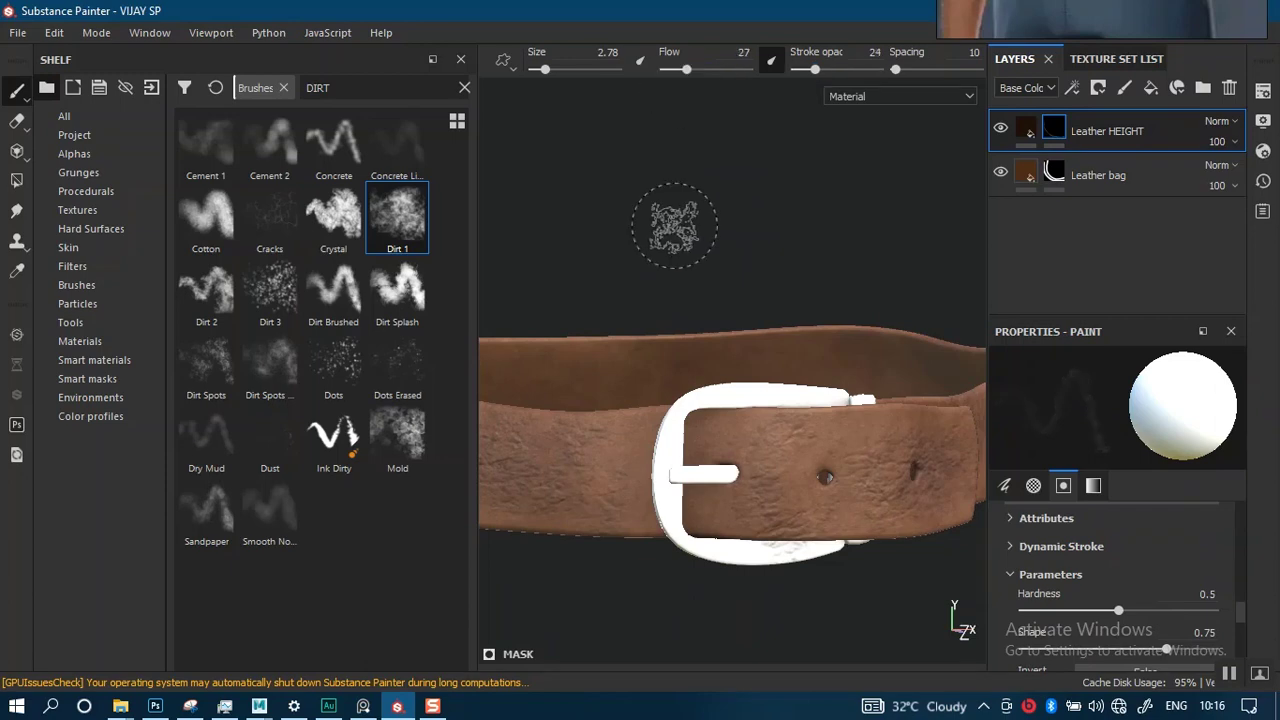
- Softly paint dark grain patches on the Leather HEIGHT mask from the strap's front near the buckle around its side
{"action": "scroll", "coordinate": [783, 497], "scroll_direction": "up", "scroll_amount": 2}
{"action": "left_click_drag", "start_coordinate": [783, 497], "coordinate": [787, 485], "text": "alt"}
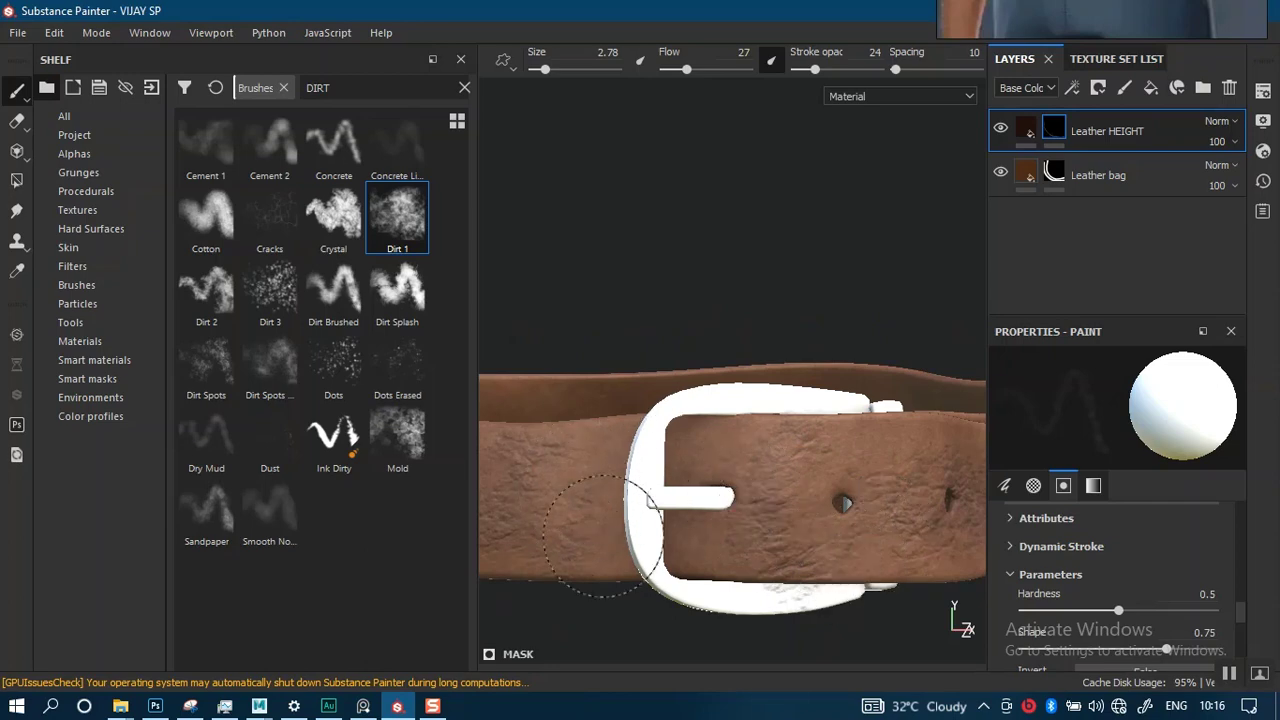
{"action": "mouse_move", "coordinate": [845, 503]}
{"action": "left_mouse_down", "text": "alt"}
{"action": "mouse_move", "coordinate": [686, 329]}
{"action": "mouse_move", "coordinate": [643, 463]}
{"action": "mouse_move", "coordinate": [880, 451]}
{"action": "mouse_move", "coordinate": [846, 432]}
{"action": "left_mouse_up", "text": "alt"}
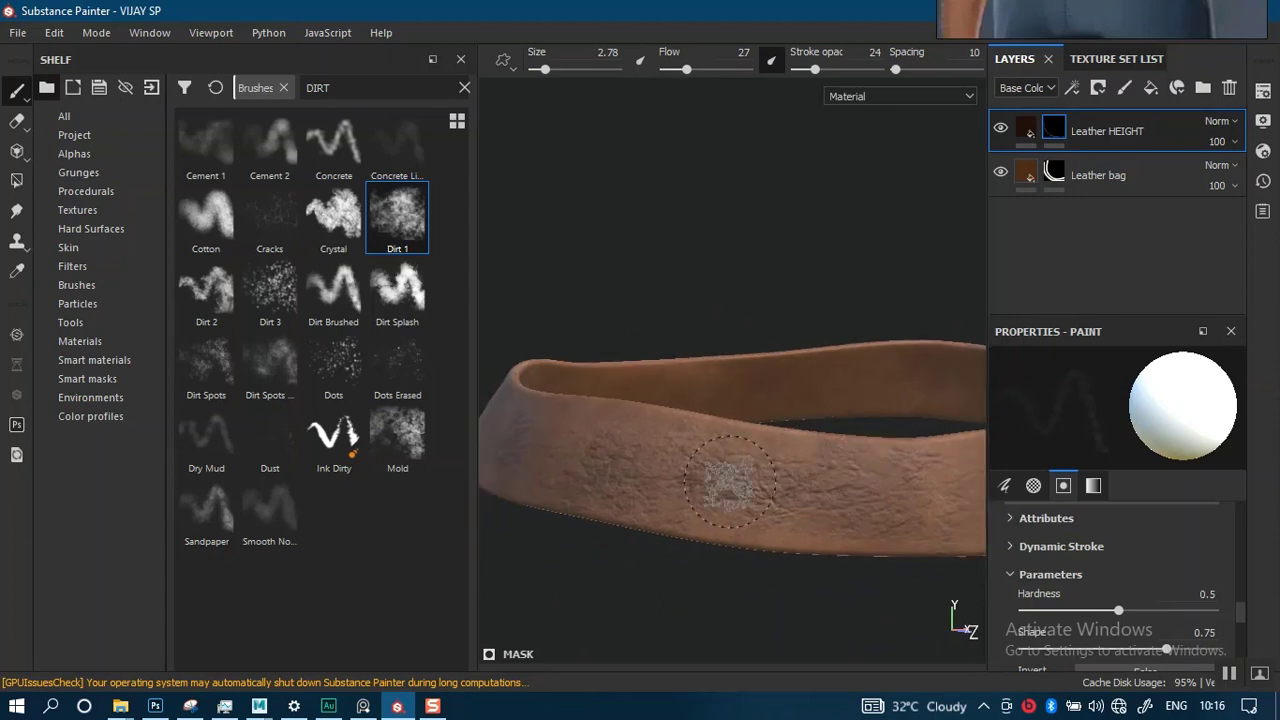
{"action": "left_click_drag", "start_coordinate": [731, 486], "coordinate": [947, 505], "text": "alt"}
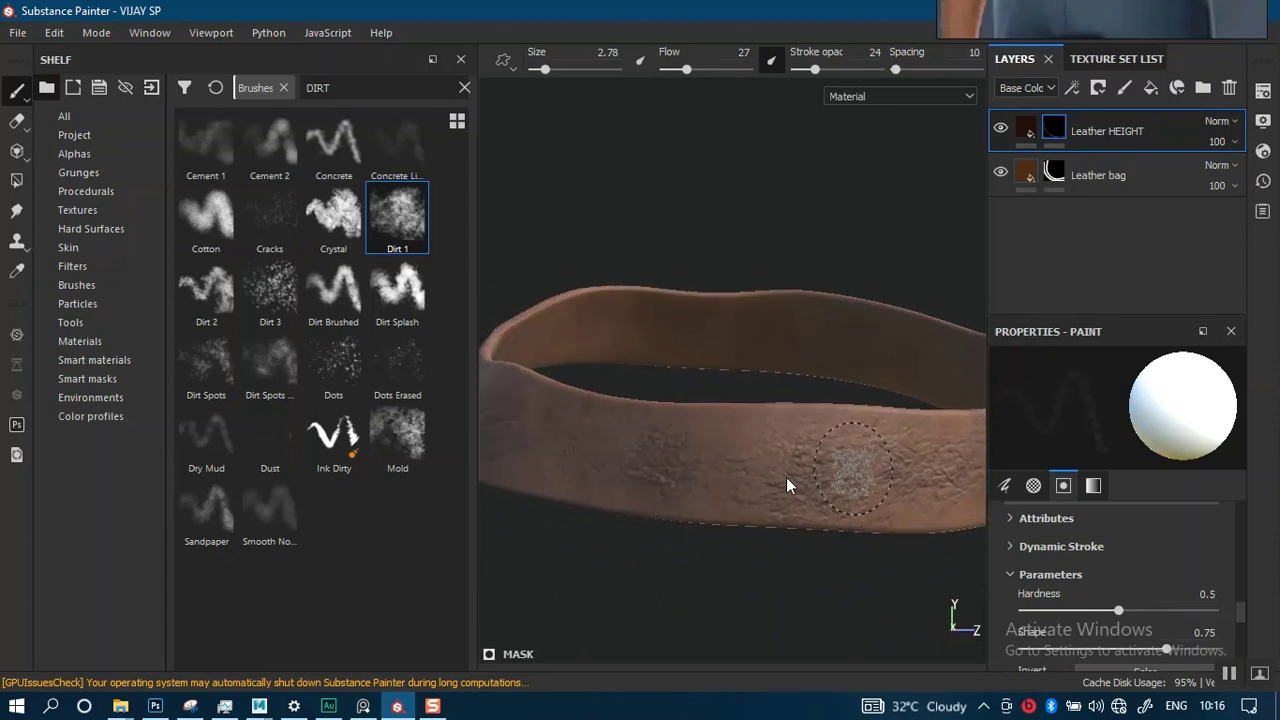
{"action": "right_click", "coordinate": [833, 464]}
{"action": "left_click_drag", "start_coordinate": [757, 478], "coordinate": [780, 512], "text": "alt"}
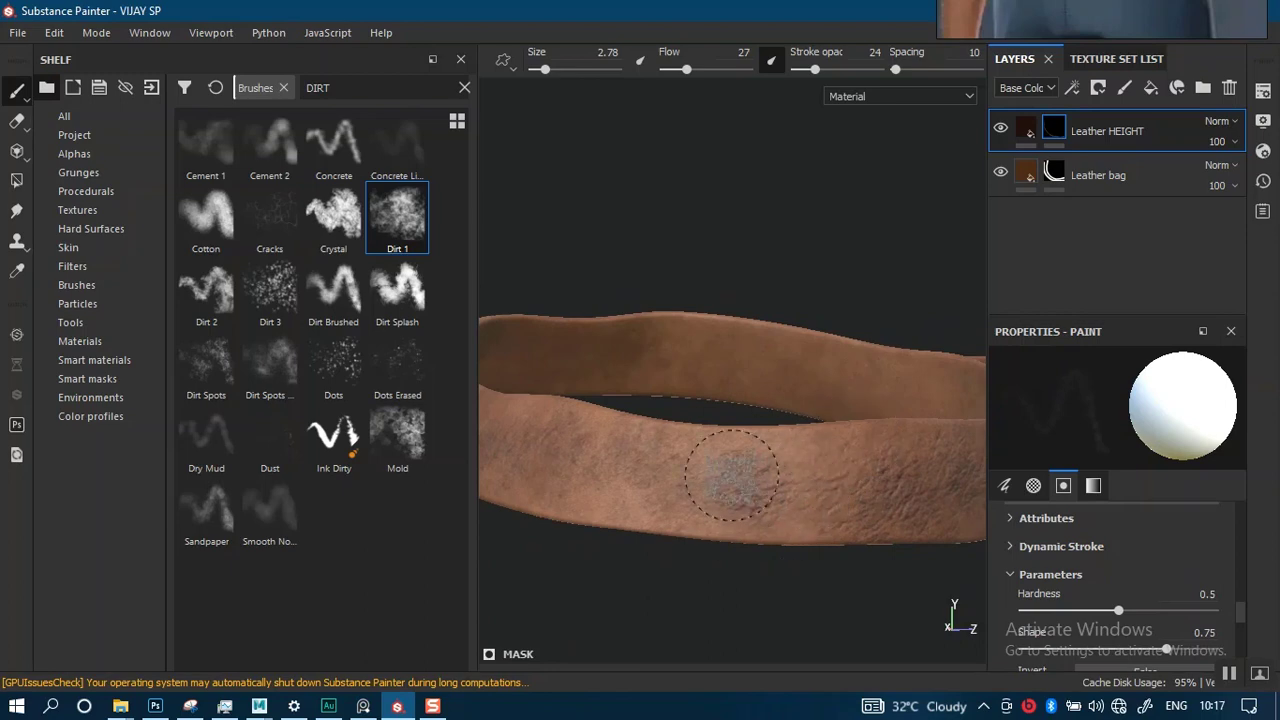
{"action": "mouse_move", "coordinate": [731, 473]}
{"action": "left_mouse_down", "text": "alt"}
{"action": "mouse_move", "coordinate": [846, 463]}
{"action": "mouse_move", "coordinate": [849, 494]}
{"action": "left_mouse_up", "text": "alt"}
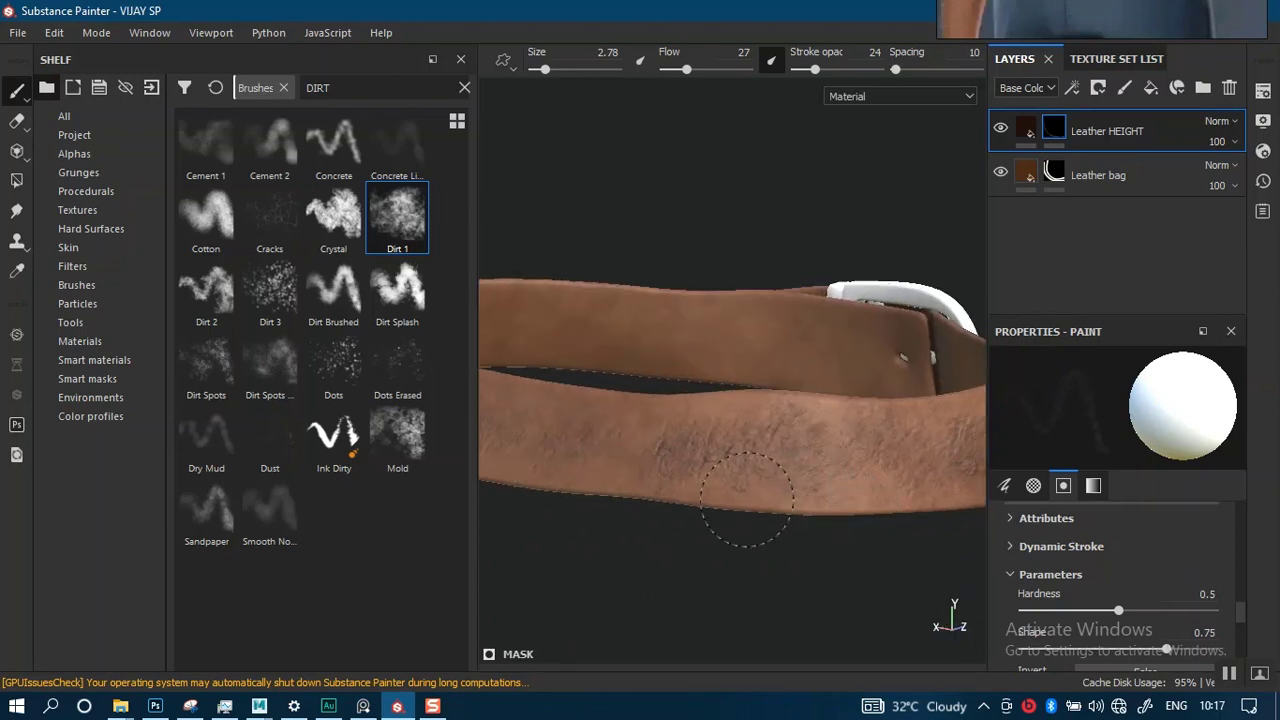
- Build up darker wrinkled grain patches on the Leather HEIGHT mask along the outer back and far side of the strap
{"action": "mouse_move", "coordinate": [709, 380]}
{"action": "left_mouse_down", "text": "alt"}
{"action": "mouse_move", "coordinate": [826, 446]}
{"action": "mouse_move", "coordinate": [783, 420]}
{"action": "left_mouse_up", "text": "alt"}
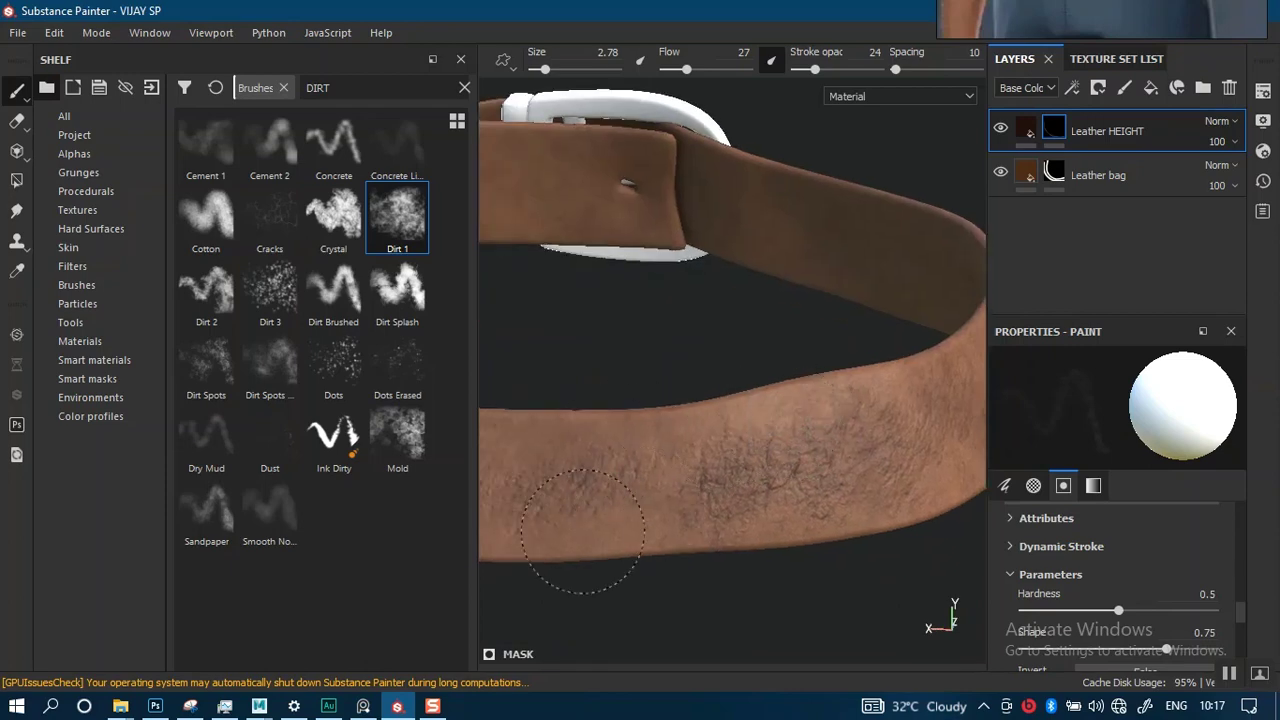
{"action": "mouse_move", "coordinate": [830, 450]}
{"action": "left_mouse_down", "text": "alt"}
{"action": "mouse_move", "coordinate": [711, 363]}
{"action": "mouse_move", "coordinate": [766, 403]}
{"action": "mouse_move", "coordinate": [840, 385]}
{"action": "left_mouse_up", "text": "alt"}
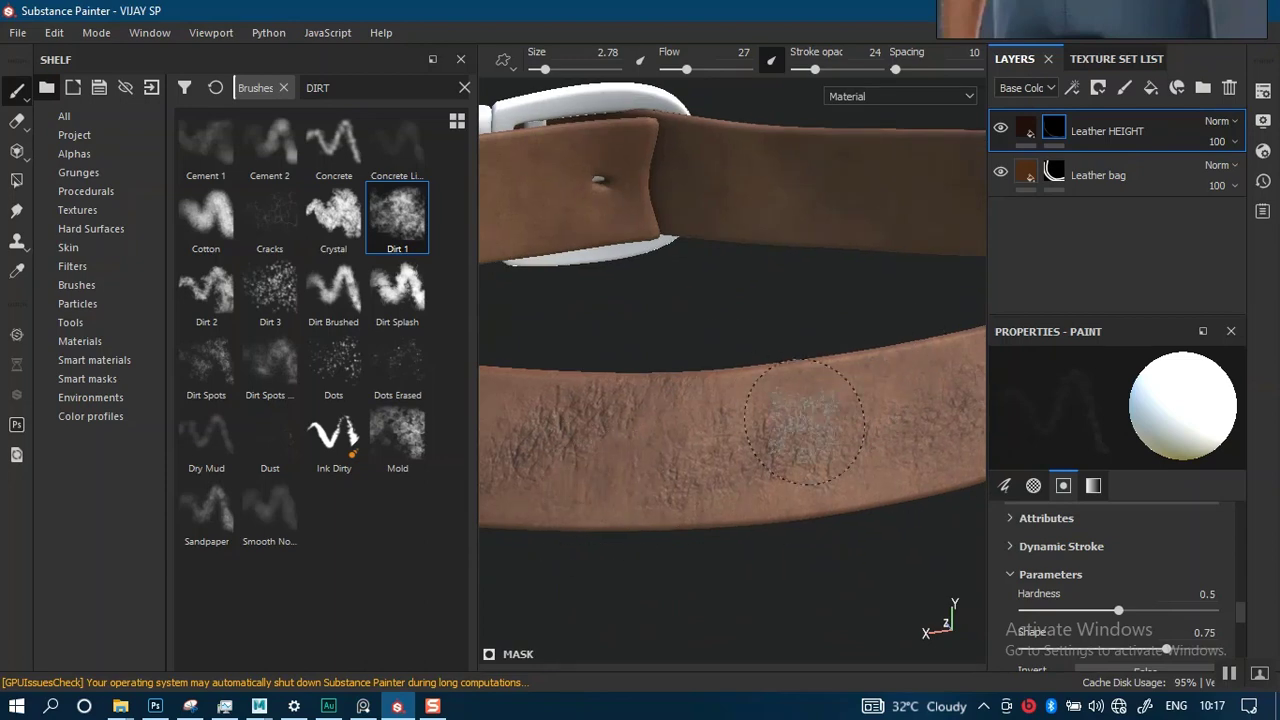
{"action": "mouse_move", "coordinate": [803, 430]}
{"action": "left_mouse_down", "text": "alt"}
{"action": "mouse_move", "coordinate": [723, 420]}
{"action": "mouse_move", "coordinate": [877, 380]}
{"action": "mouse_move", "coordinate": [786, 380]}
{"action": "mouse_move", "coordinate": [725, 402]}
{"action": "left_mouse_up", "text": "alt"}
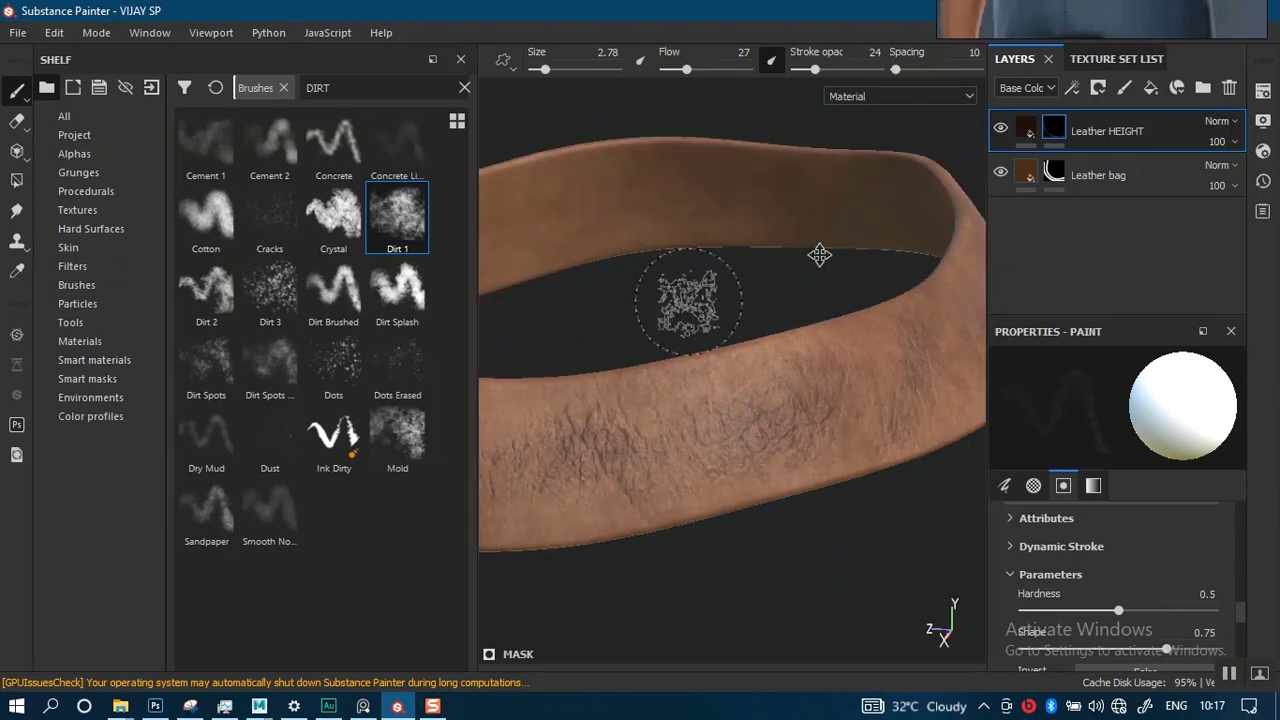
{"action": "mouse_move", "coordinate": [686, 300]}
{"action": "left_mouse_down", "text": "alt"}
{"action": "mouse_move", "coordinate": [806, 517]}
{"action": "mouse_move", "coordinate": [718, 355]}
{"action": "left_mouse_up", "text": "alt"}
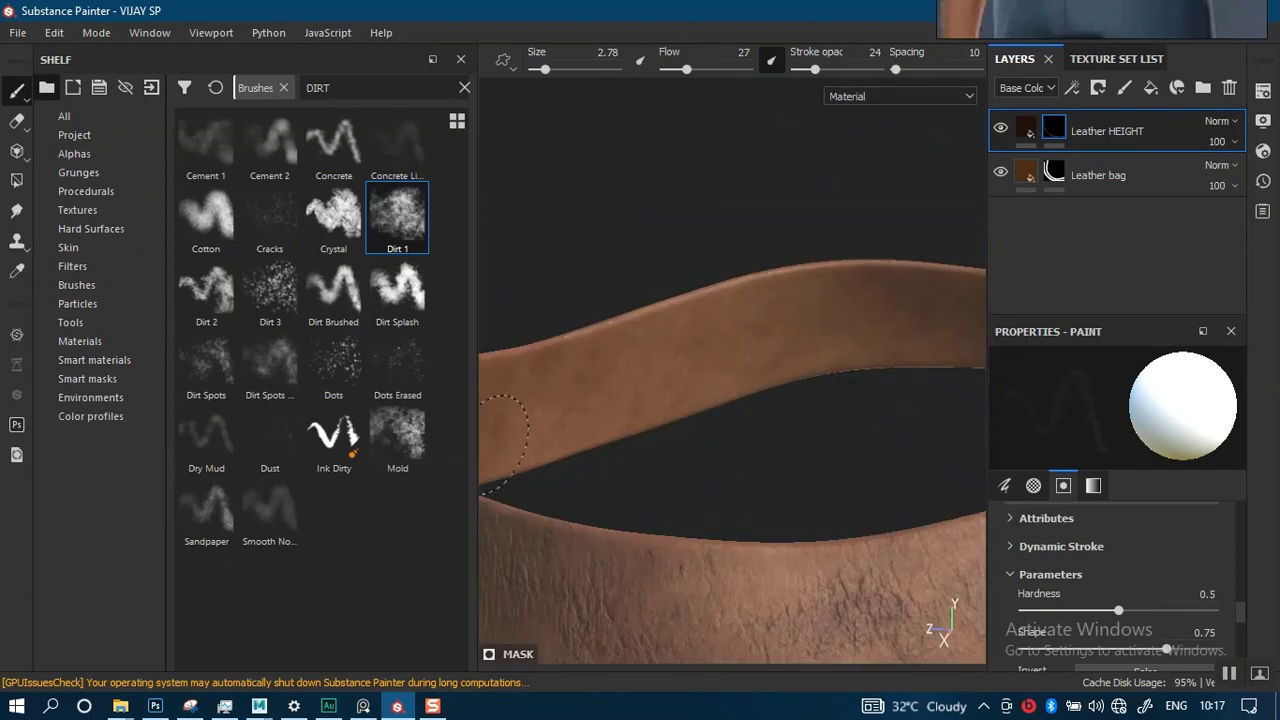
{"action": "mouse_move", "coordinate": [860, 345]}
{"action": "left_mouse_down", "text": "alt"}
{"action": "mouse_move", "coordinate": [651, 423]}
{"action": "mouse_move", "coordinate": [729, 405]}
{"action": "left_mouse_up", "text": "alt"}
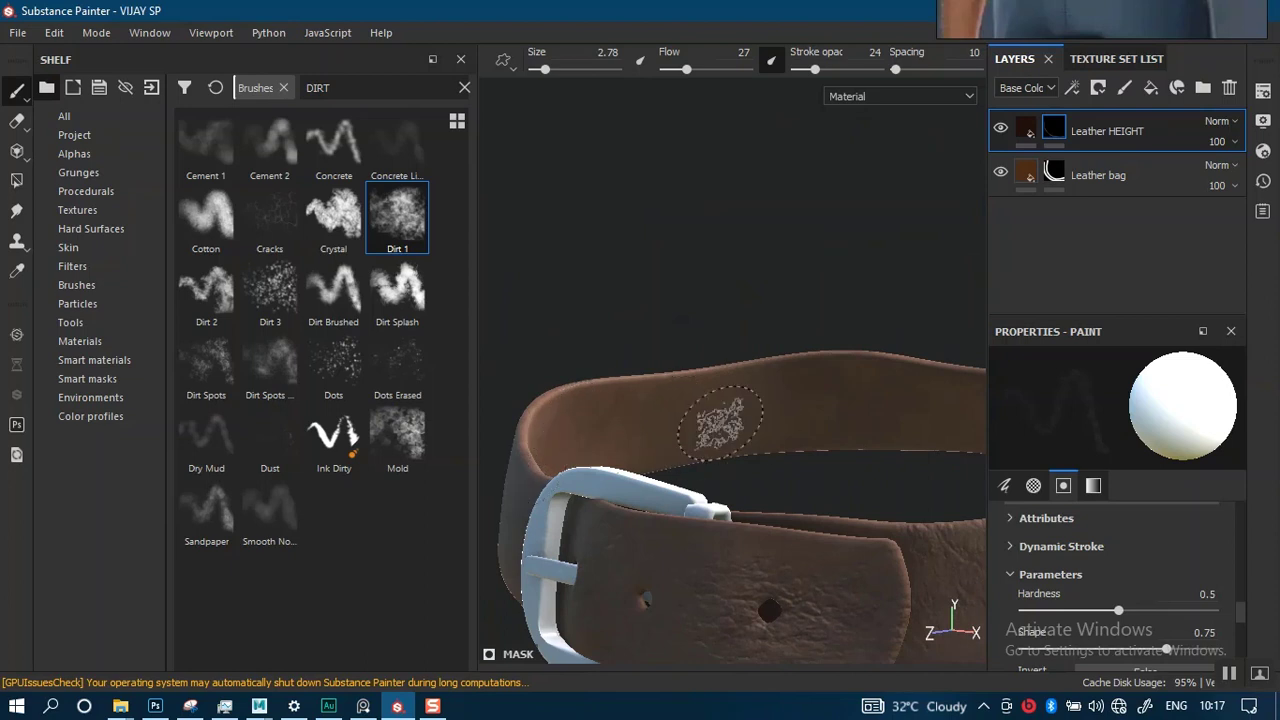
{"action": "right_click_drag", "start_coordinate": [735, 404], "coordinate": [732, 407], "text": "shift"}
{"action": "left_click_drag", "start_coordinate": [620, 418], "coordinate": [560, 410], "text": "alt"}
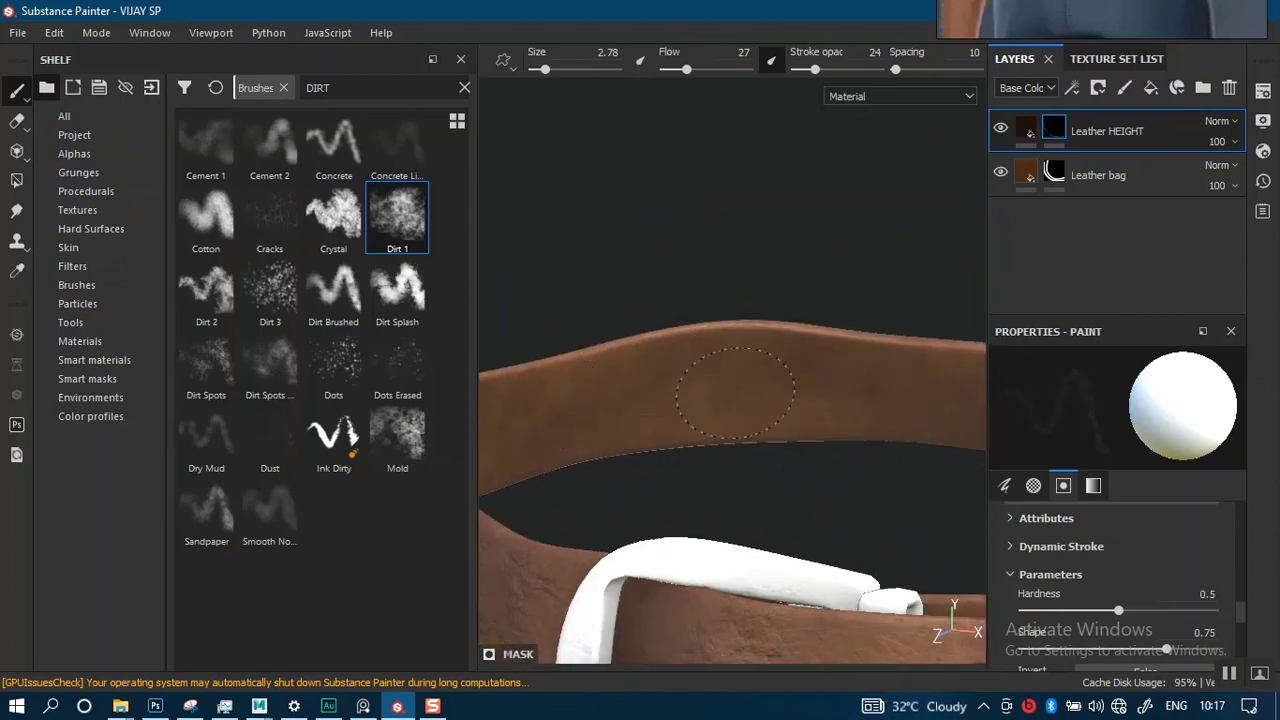
- Touch up the leather grain on the Leather HEIGHT mask with a short stroke along the back of the strap
{"action": "left_click_drag", "start_coordinate": [843, 388], "coordinate": [686, 414], "text": "alt"}
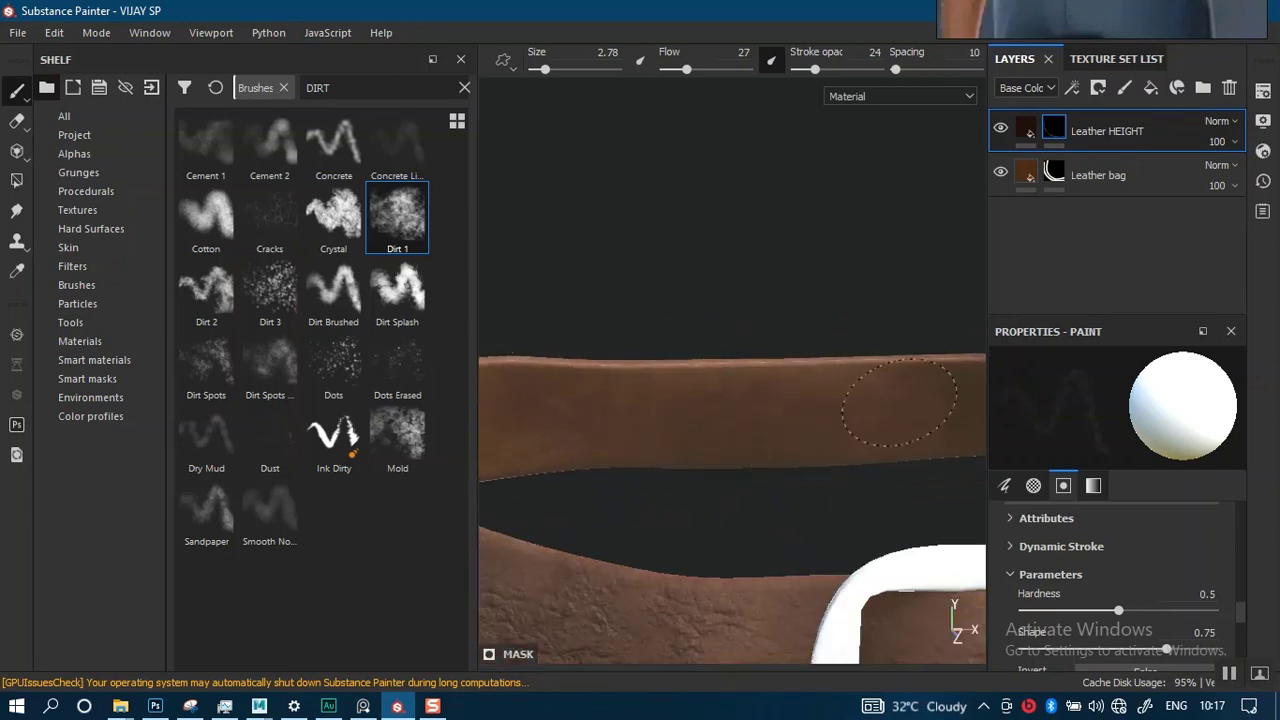
{"action": "mouse_move", "coordinate": [857, 400]}
{"action": "left_mouse_down", "text": "alt"}
{"action": "mouse_move", "coordinate": [806, 397]}
{"action": "mouse_move", "coordinate": [740, 430]}
{"action": "left_mouse_up", "text": "alt"}
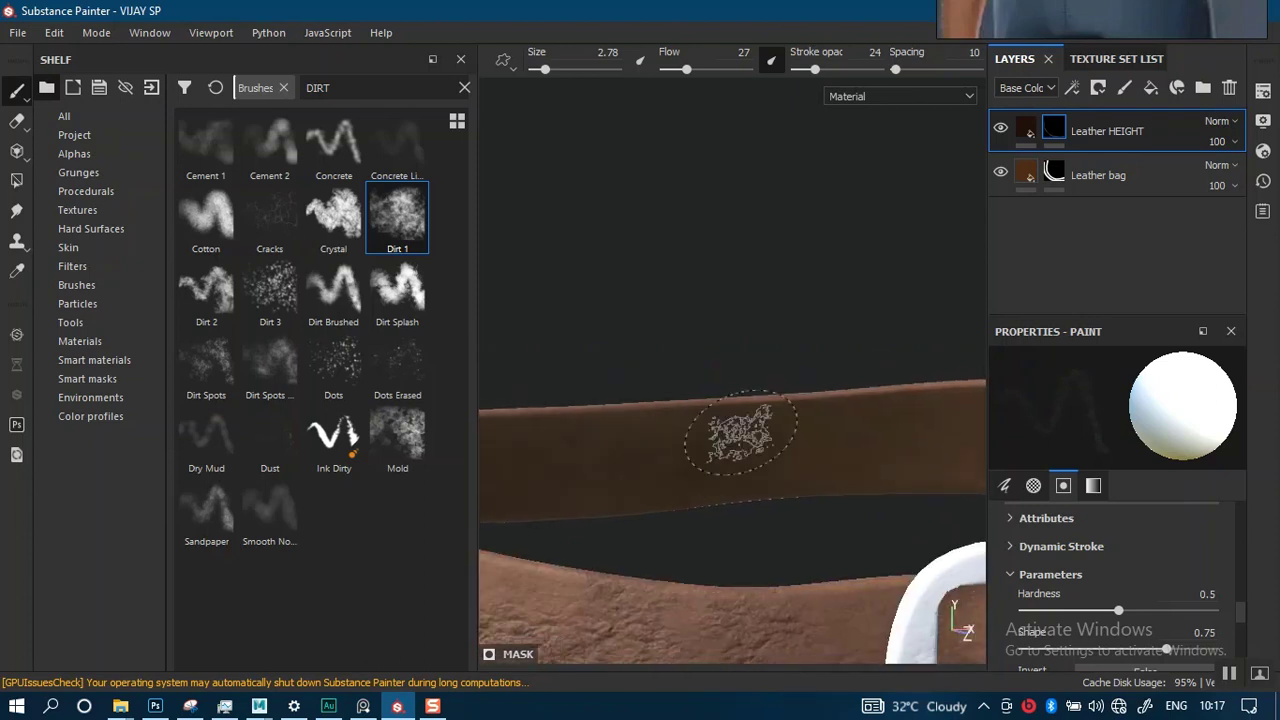
{"action": "right_click_drag", "start_coordinate": [741, 432], "coordinate": [676, 462], "text": "shift"}
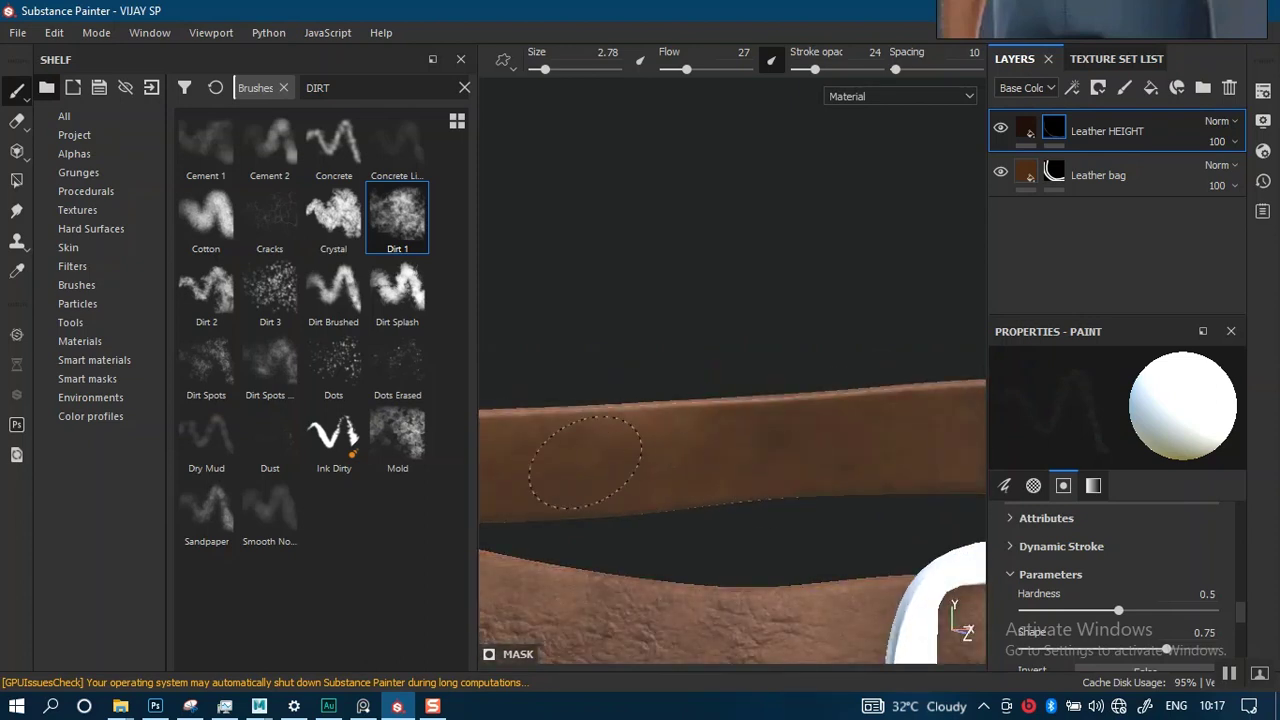
{"action": "mouse_move", "coordinate": [840, 420]}
{"action": "left_mouse_down", "text": "alt"}
{"action": "mouse_move", "coordinate": [677, 471]}
{"action": "mouse_move", "coordinate": [791, 466]}
{"action": "left_mouse_up", "text": "alt"}
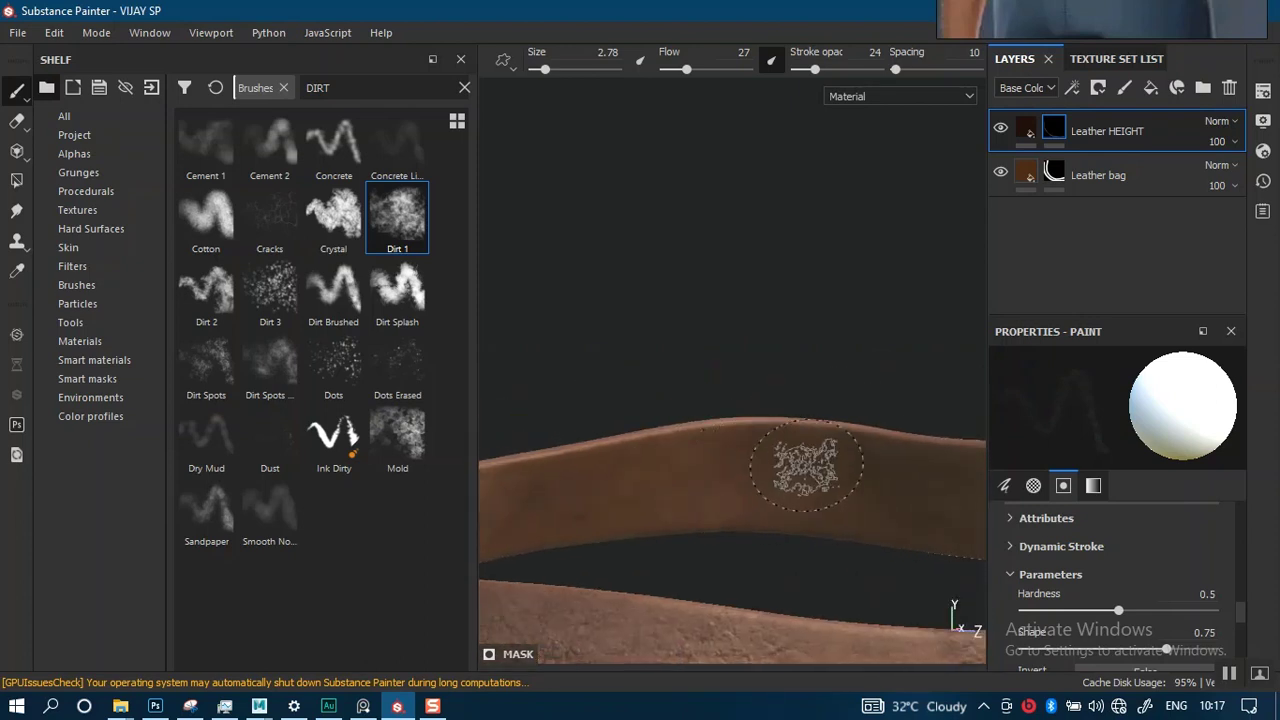
{"action": "mouse_move", "coordinate": [677, 486]}
{"action": "left_mouse_down", "text": "alt"}
{"action": "mouse_move", "coordinate": [674, 414]}
{"action": "mouse_move", "coordinate": [865, 412]}
{"action": "left_mouse_up", "text": "alt"}
{"action": "right_click_drag", "start_coordinate": [865, 412], "coordinate": [792, 432], "text": "shift"}
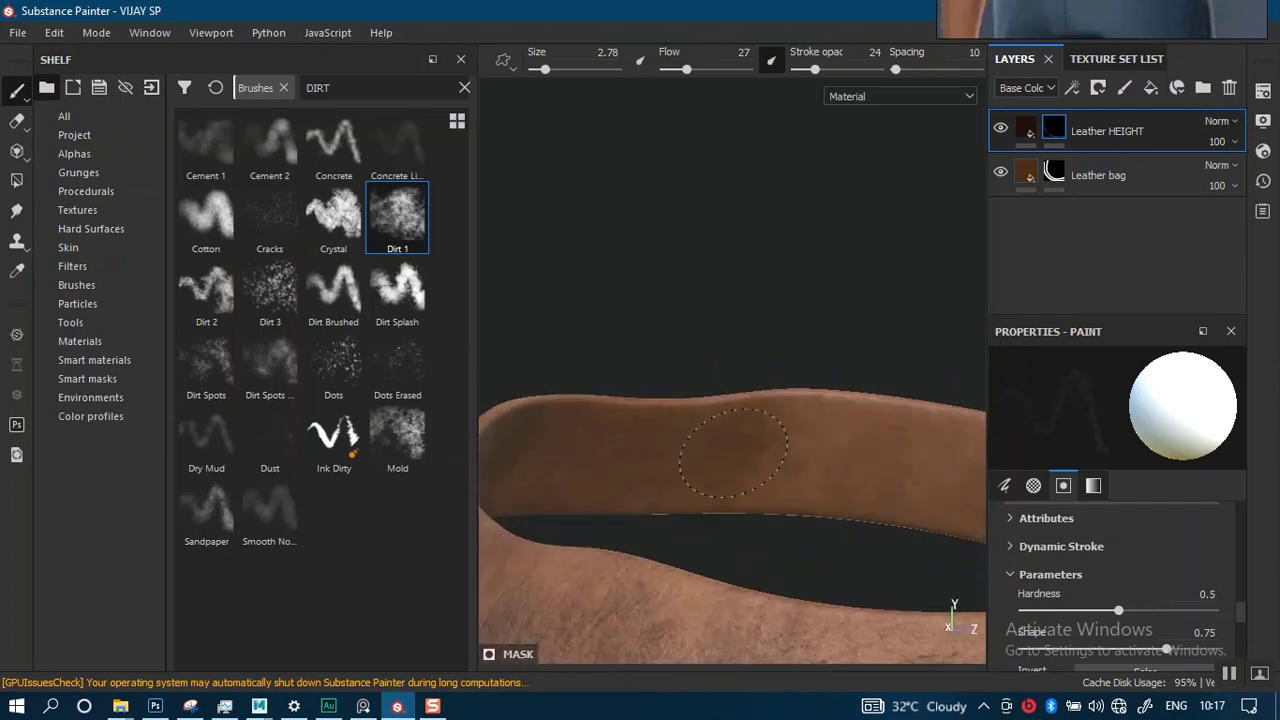
{"action": "left_click_drag", "start_coordinate": [865, 465], "coordinate": [780, 424], "text": "alt"}
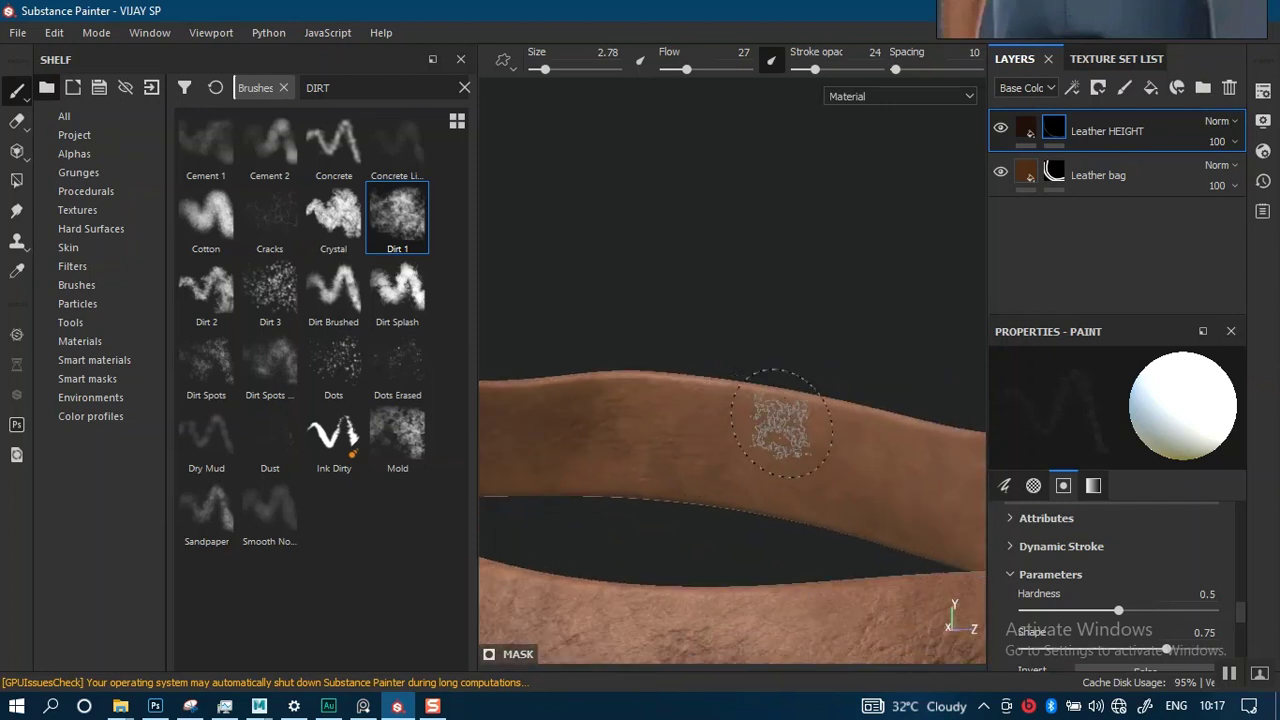
{"action": "left_click_drag", "start_coordinate": [705, 440], "coordinate": [822, 458], "text": "alt"}
{"action": "left_click_drag", "start_coordinate": [648, 432], "coordinate": [657, 420]}
{"action": "mouse_move", "coordinate": [893, 455]}
{"action": "left_mouse_down", "text": "alt"}
{"action": "mouse_move", "coordinate": [526, 434]}
{"action": "mouse_move", "coordinate": [733, 465]}
{"action": "left_mouse_up", "text": "alt"}
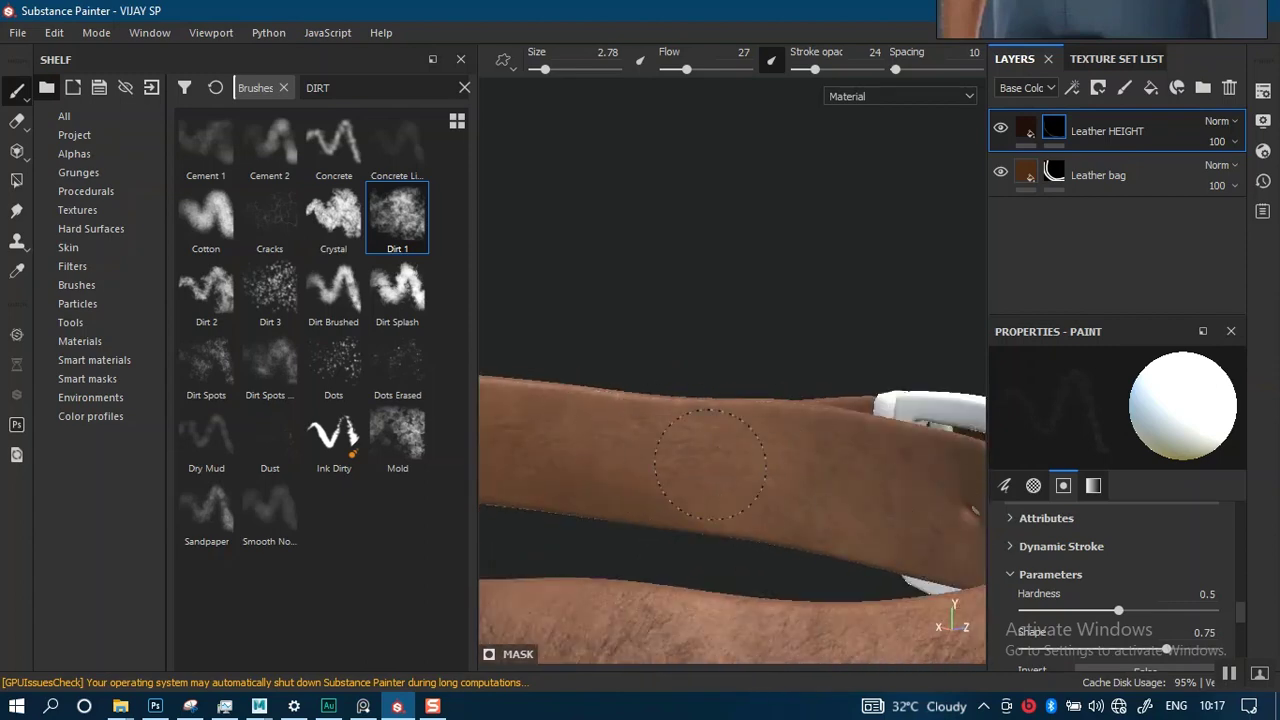
- Examine the painted grain and shading around the whole belt and near the buckle under changed lighting
{"action": "scroll", "coordinate": [714, 391], "scroll_direction": "down", "scroll_amount": 5}
{"action": "left_click_drag", "start_coordinate": [689, 409], "coordinate": [786, 401], "text": "alt"}
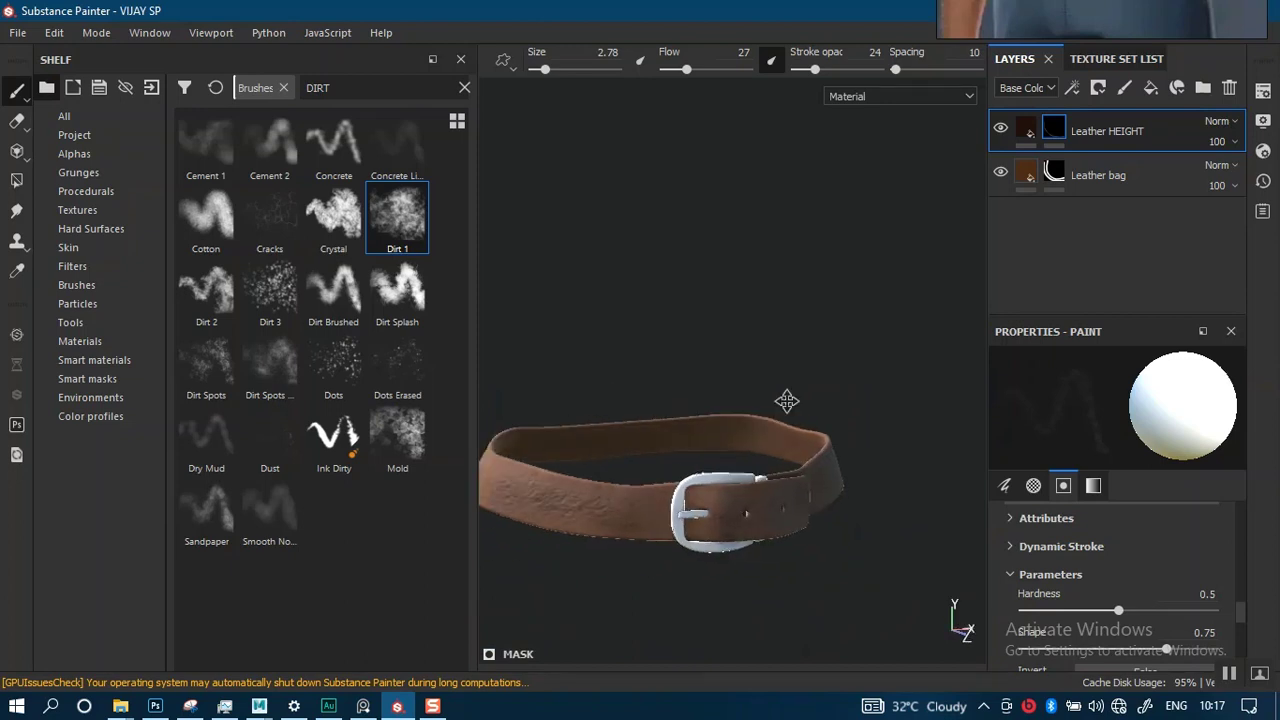
{"action": "scroll", "coordinate": [766, 509], "scroll_direction": "up", "scroll_amount": 4}
{"action": "left_click_drag", "start_coordinate": [766, 509], "coordinate": [758, 440], "text": "alt"}
{"action": "scroll", "coordinate": [751, 449], "scroll_direction": "up", "scroll_amount": 3}
{"action": "mouse_move", "coordinate": [760, 449]}
{"action": "right_mouse_down", "text": "shift"}
{"action": "mouse_move", "coordinate": [795, 449]}
{"action": "mouse_move", "coordinate": [709, 454]}
{"action": "right_mouse_up", "text": "shift"}
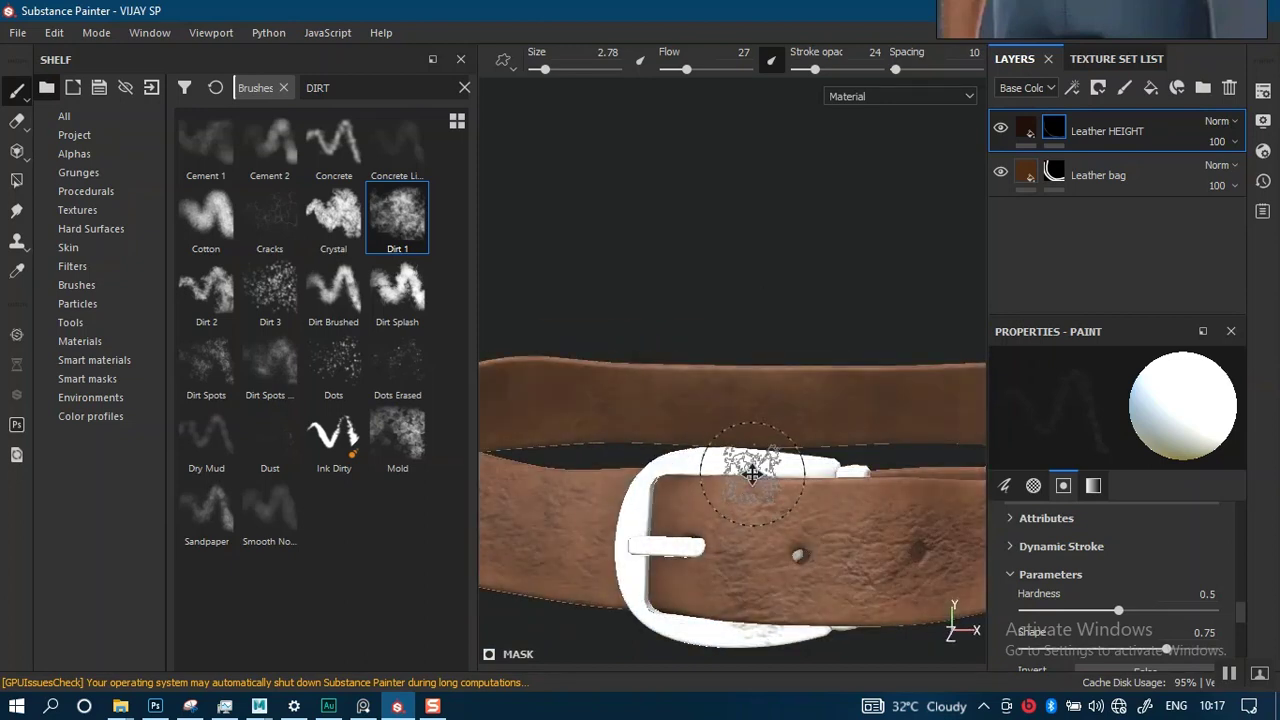
{"action": "middle_click_drag", "start_coordinate": [752, 474], "coordinate": [777, 417], "text": "alt"}
{"action": "left_click_drag", "start_coordinate": [777, 417], "coordinate": [822, 424], "text": "alt"}
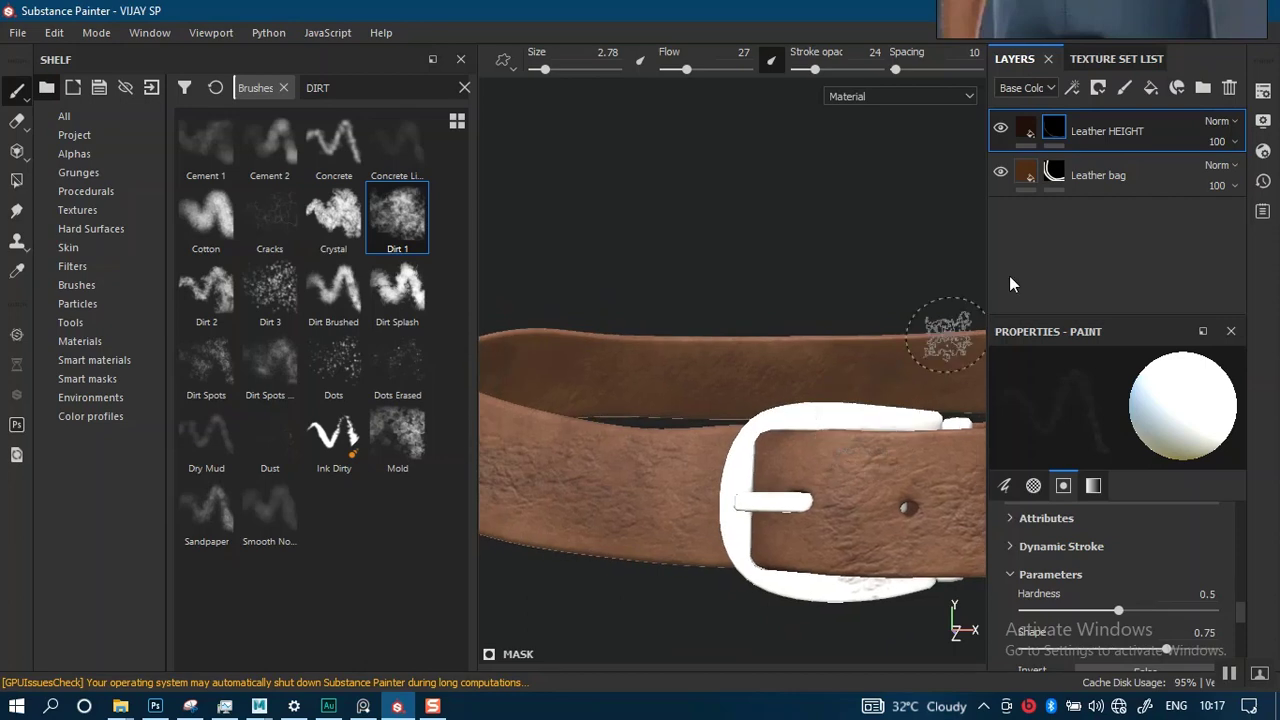
- Set the Leather HEIGHT layer's opacity to 55 in the Height channel
{"action": "left_click", "coordinate": [1040, 90]}
{"action": "left_click", "coordinate": [1022, 114]}
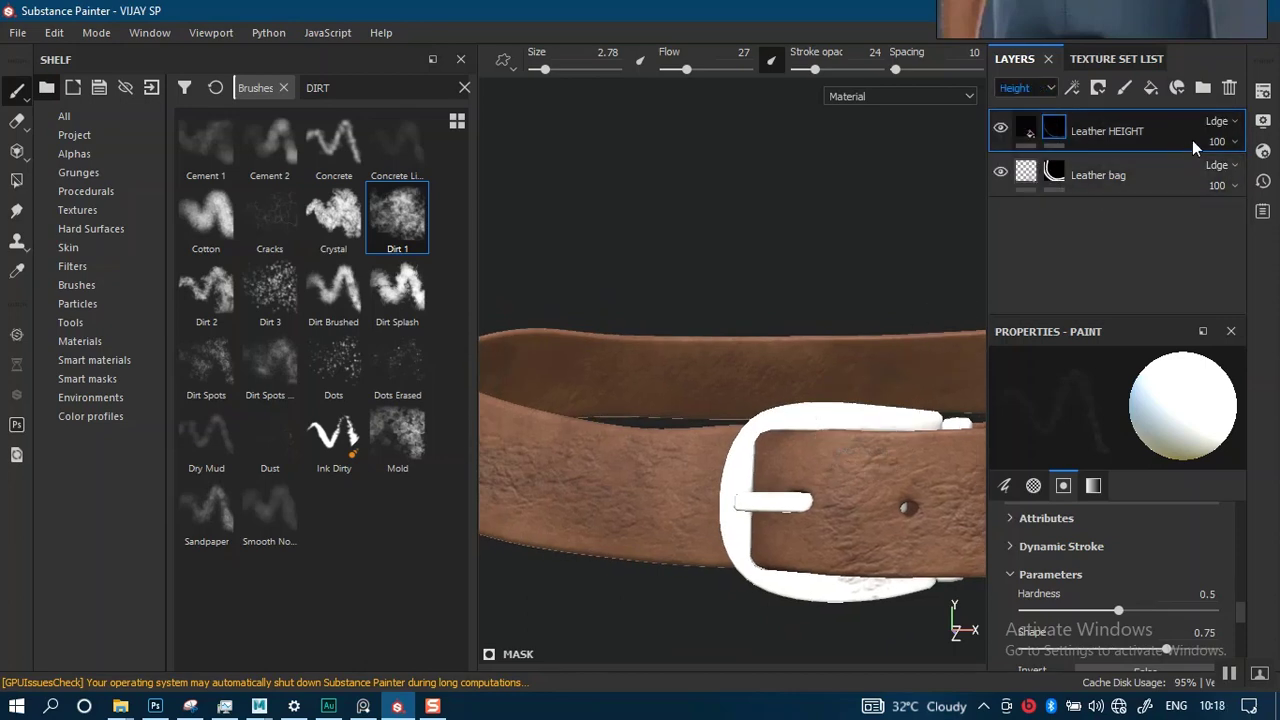
{"action": "left_click", "coordinate": [1234, 143]}
{"action": "left_click", "coordinate": [1234, 177]}
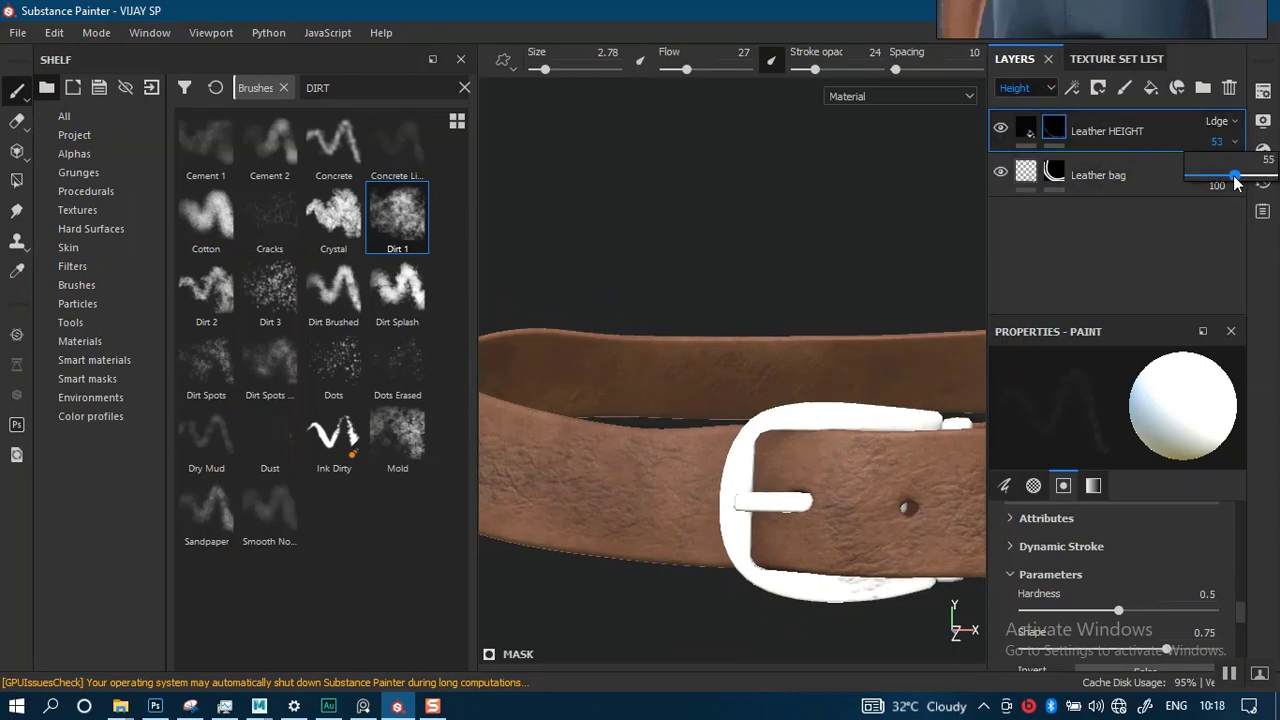
{"action": "left_click_drag", "start_coordinate": [846, 471], "coordinate": [758, 399], "text": "alt"}
- Select the Leather bag layer and return the layer stack to the Base Color channel
{"action": "left_click", "coordinate": [1054, 172]}
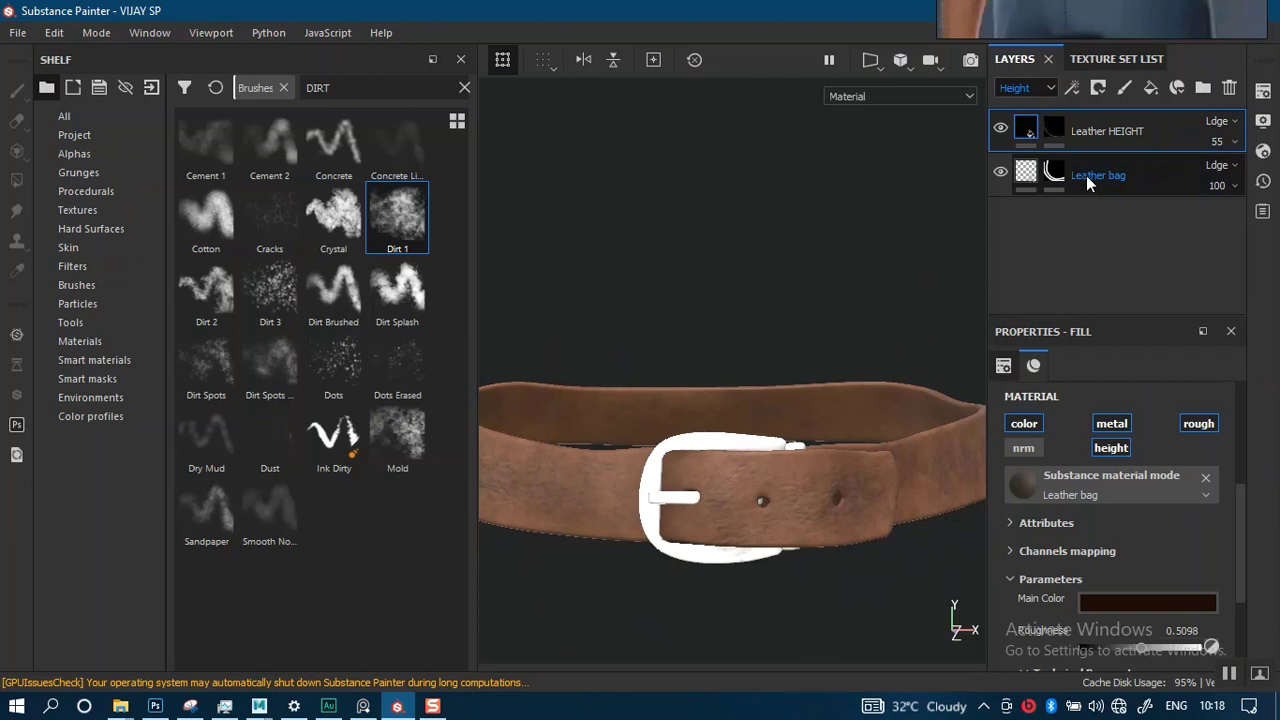
{"action": "left_click", "coordinate": [1086, 175]}
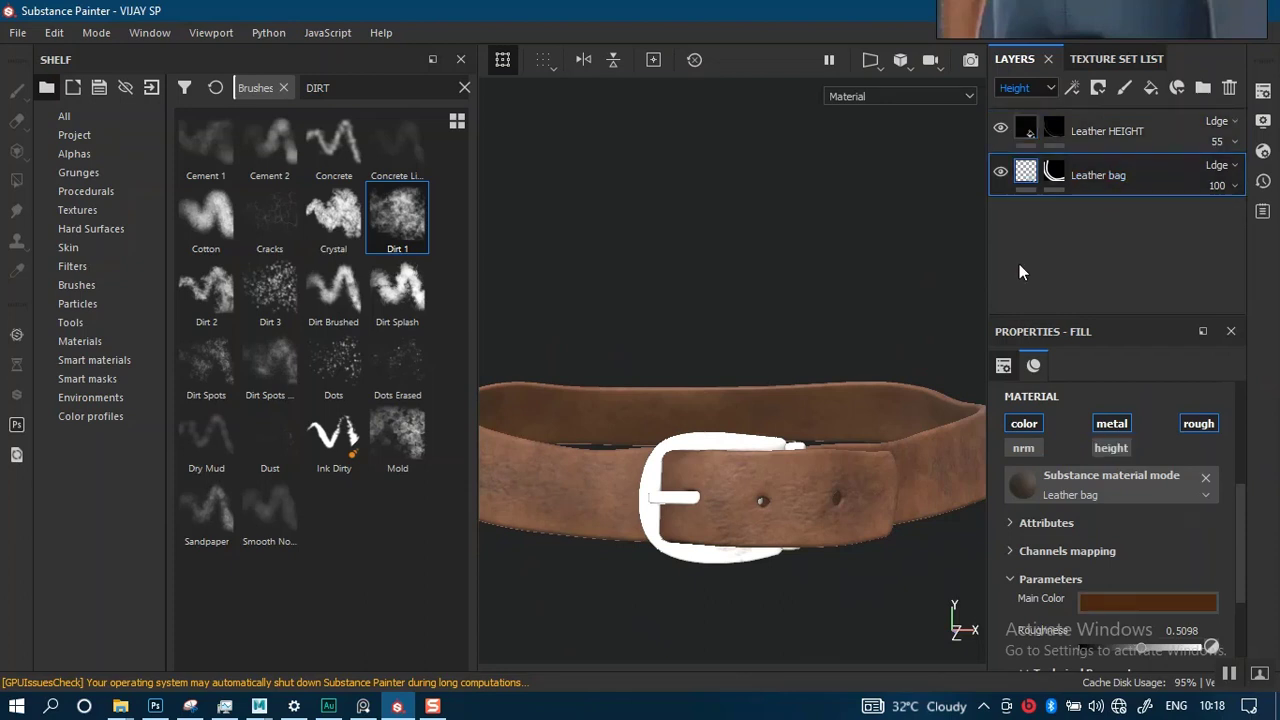
{"action": "left_click", "coordinate": [1033, 87]}
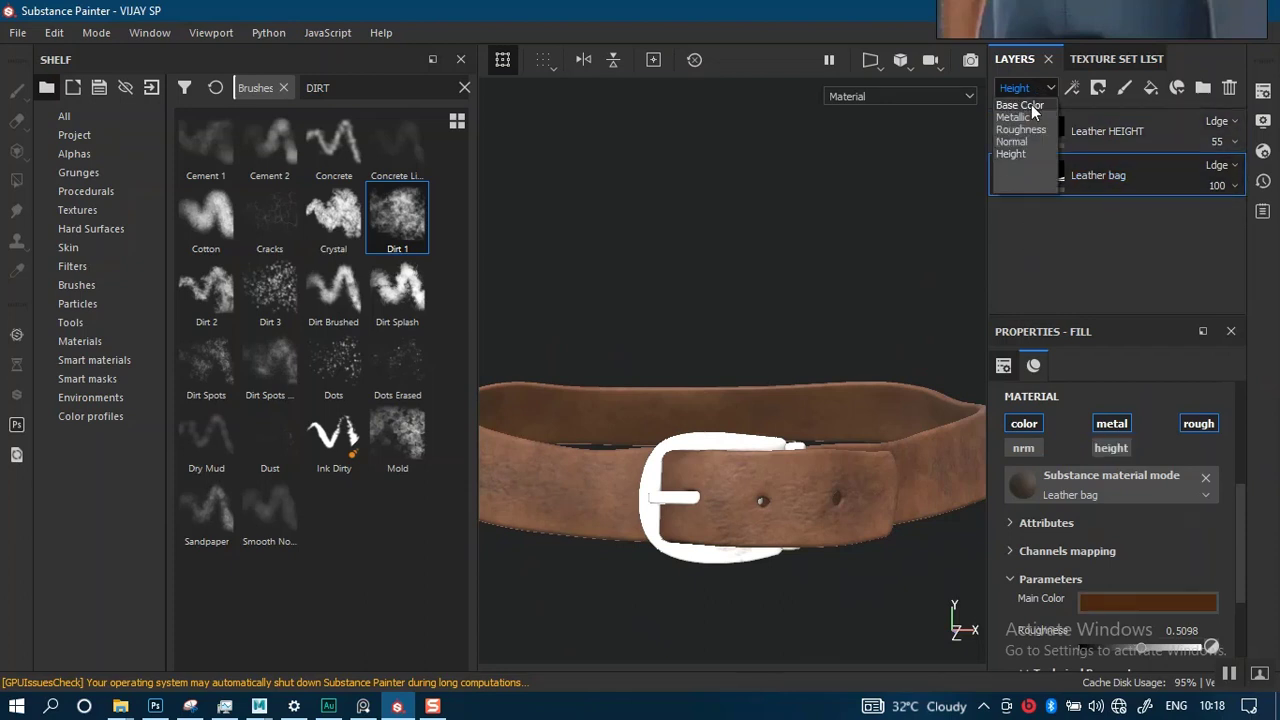
{"action": "left_click", "coordinate": [1036, 150]}
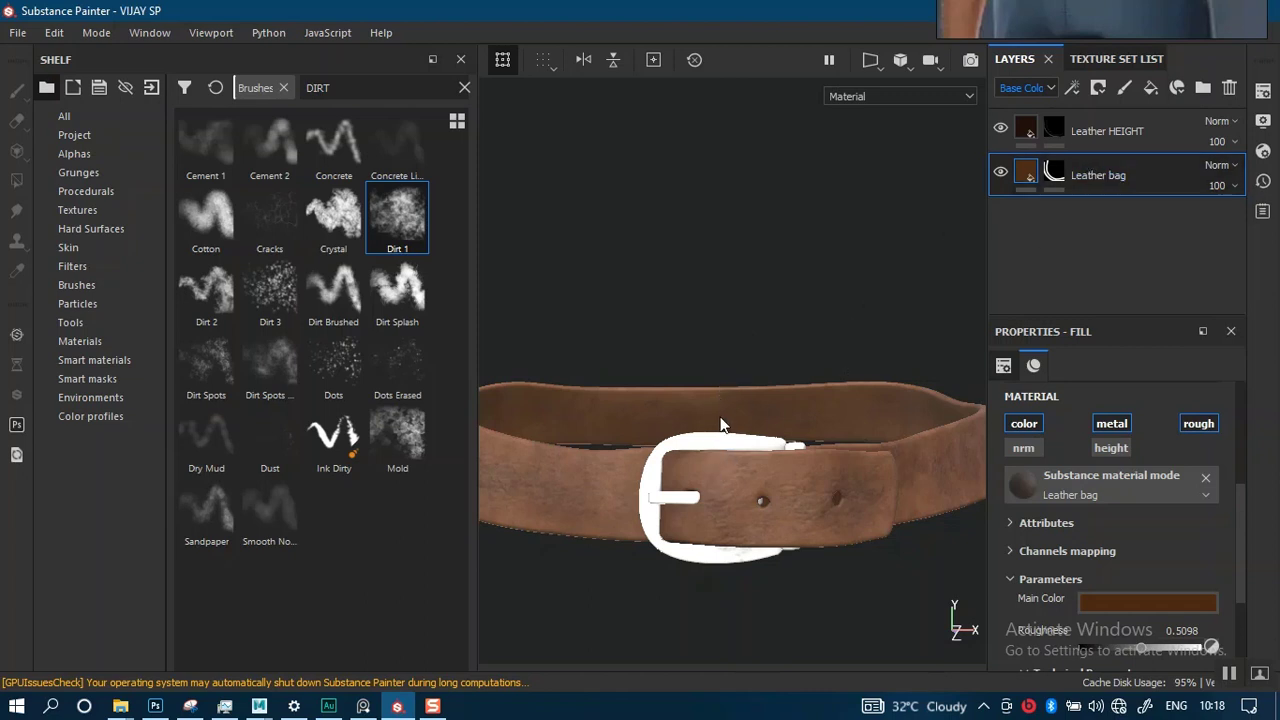
{"action": "left_click_drag", "start_coordinate": [720, 425], "coordinate": [785, 428], "text": "alt"}
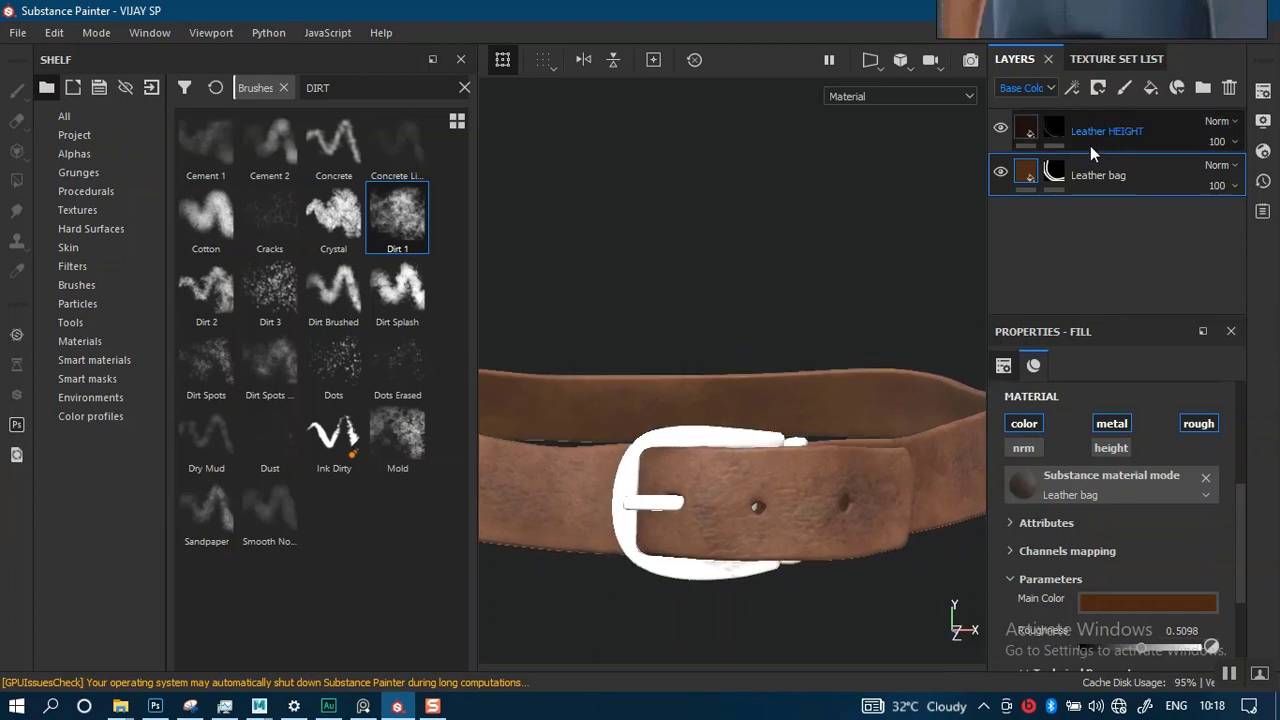
- Duplicate the Leather bag layer to the top of the stack and rename the copy Leather DARK BROWN
{"action": "left_click", "coordinate": [1089, 150]}
{"action": "left_click", "coordinate": [1098, 188]}
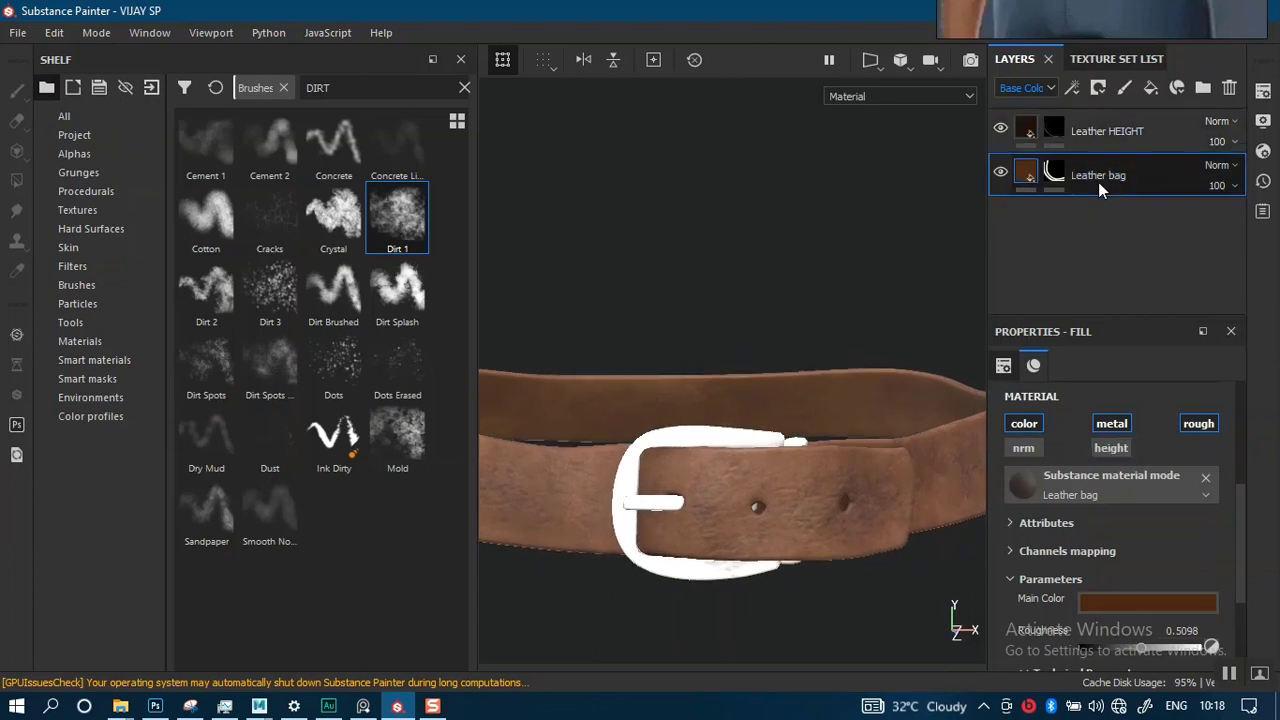
{"action": "key", "text": "ctrl+d"}
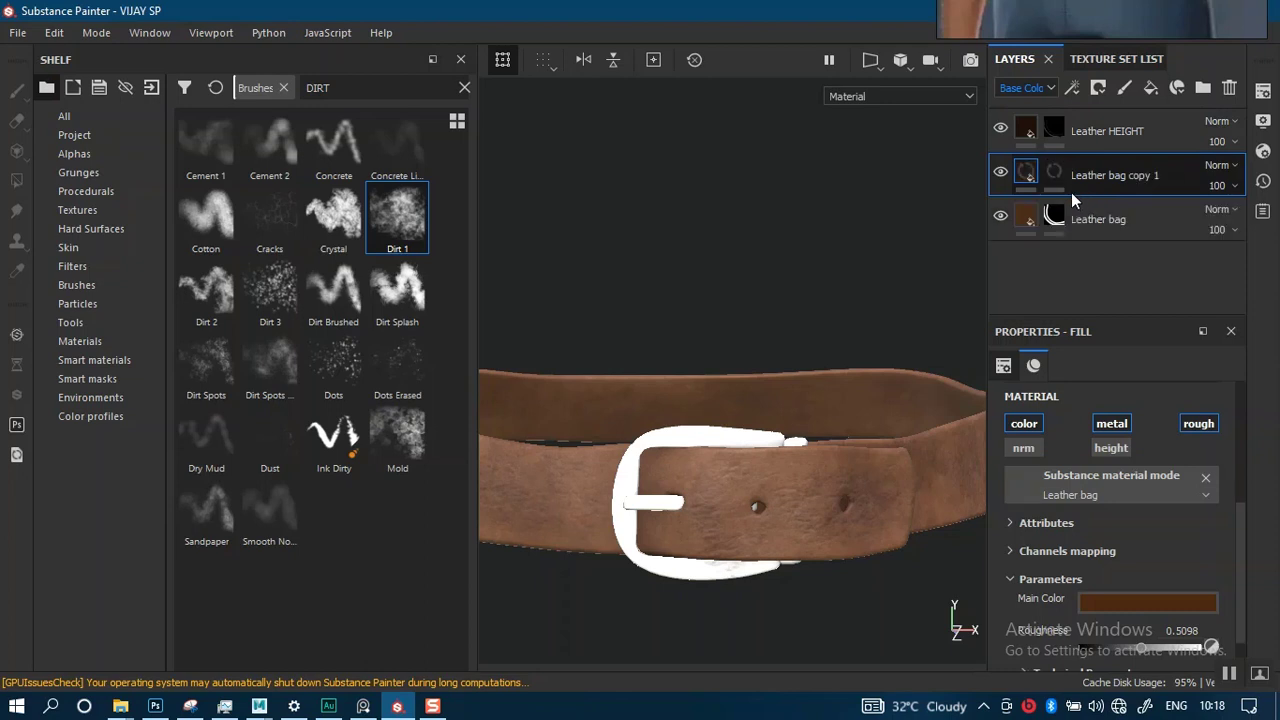
{"action": "left_click_drag", "start_coordinate": [1090, 118], "coordinate": [1207, 122]}
{"action": "double_click", "coordinate": [1097, 131]}
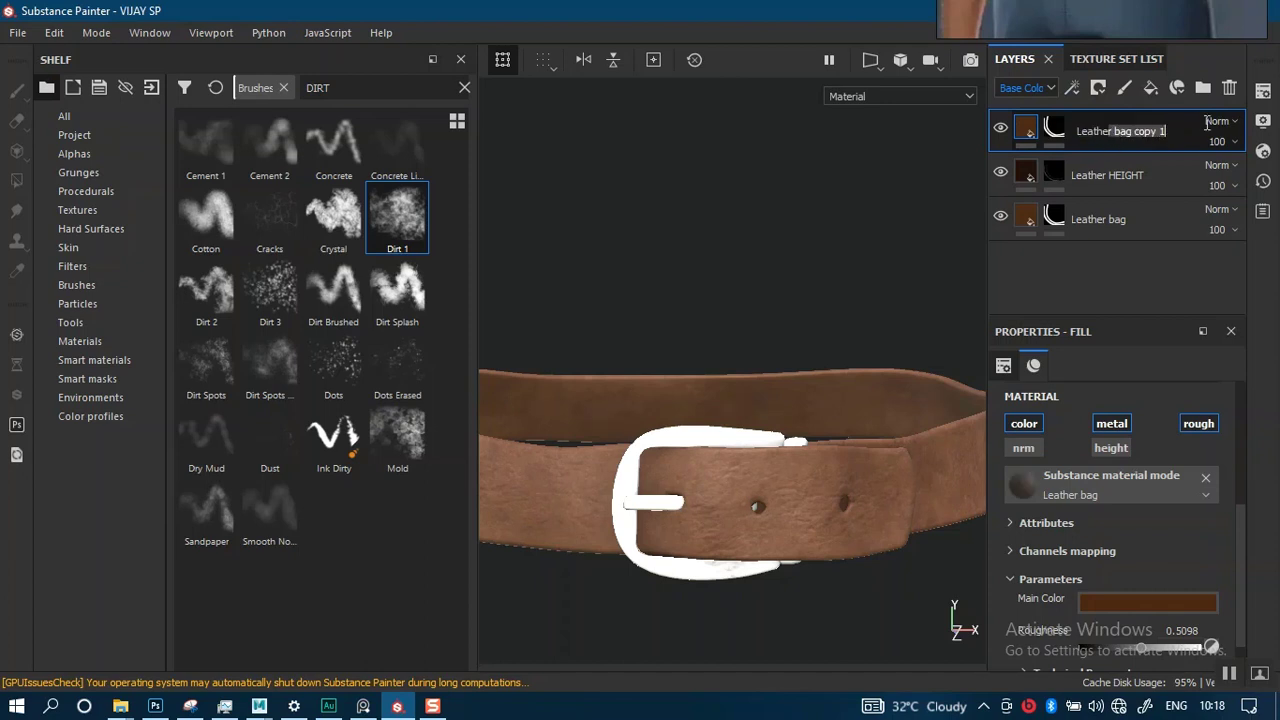
{"action": "type", "text": "bag "}
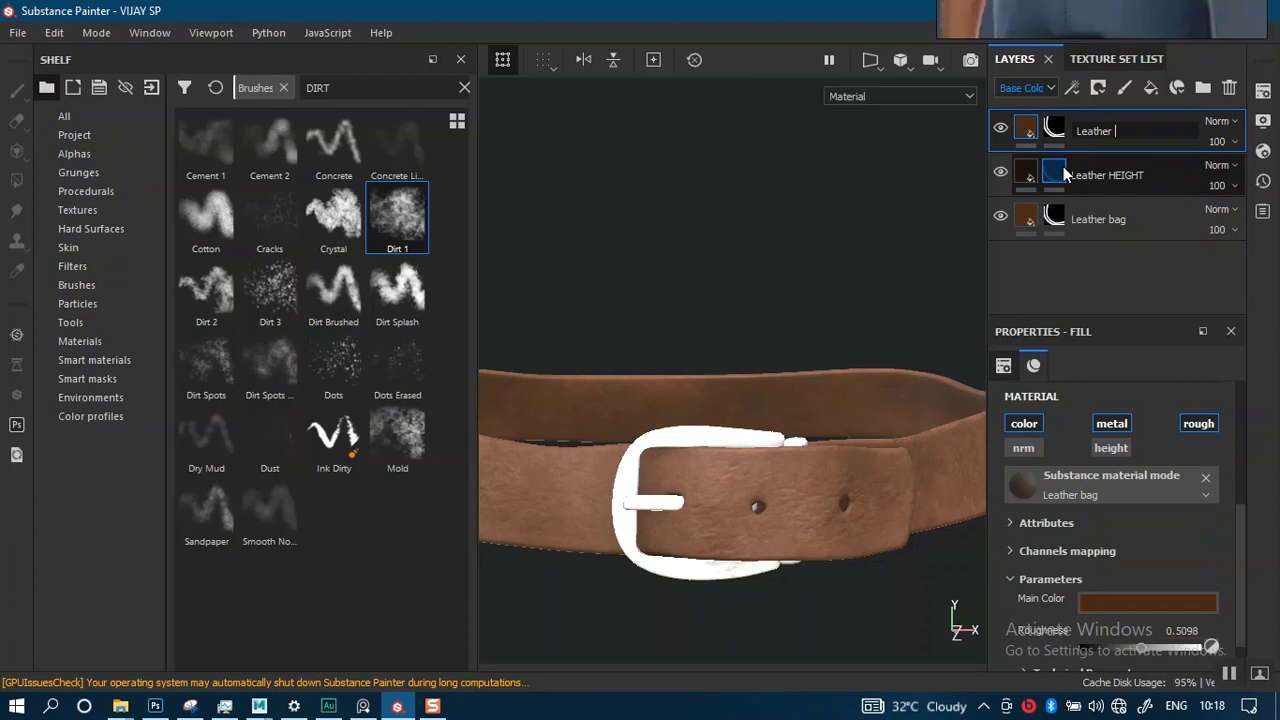
{"action": "type", "text": "D"}
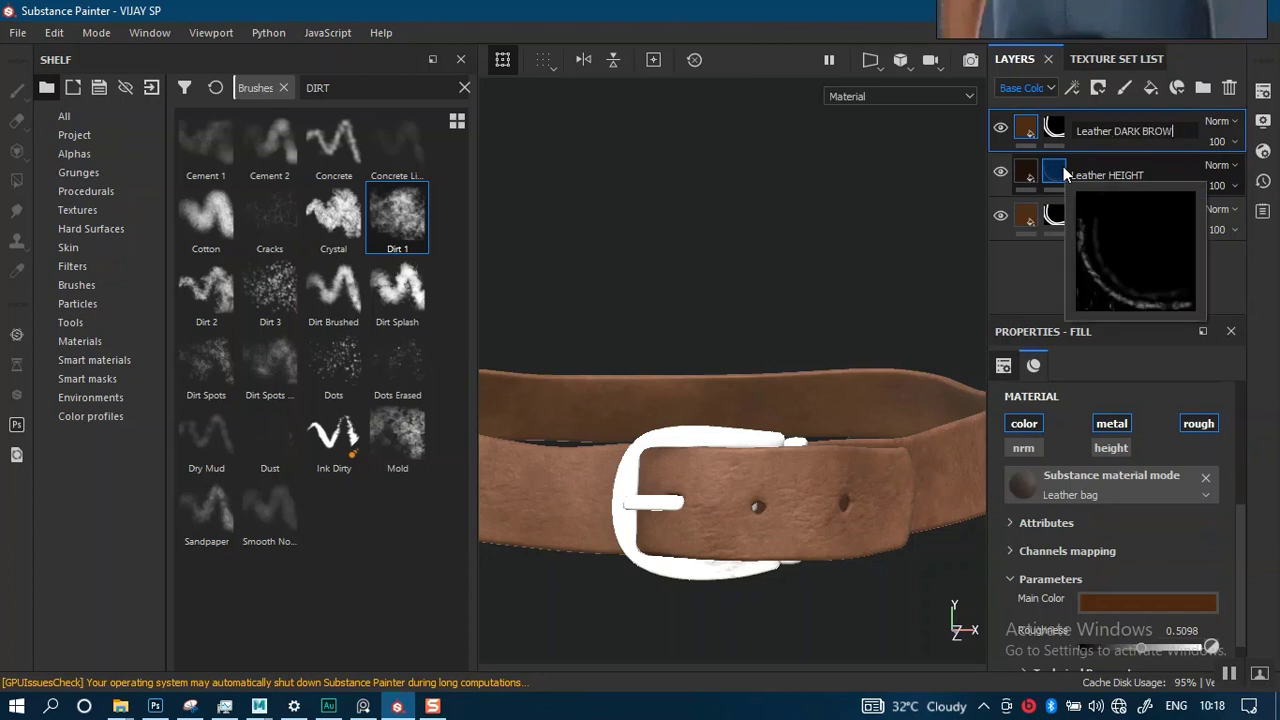
{"action": "key", "text": "Return"}
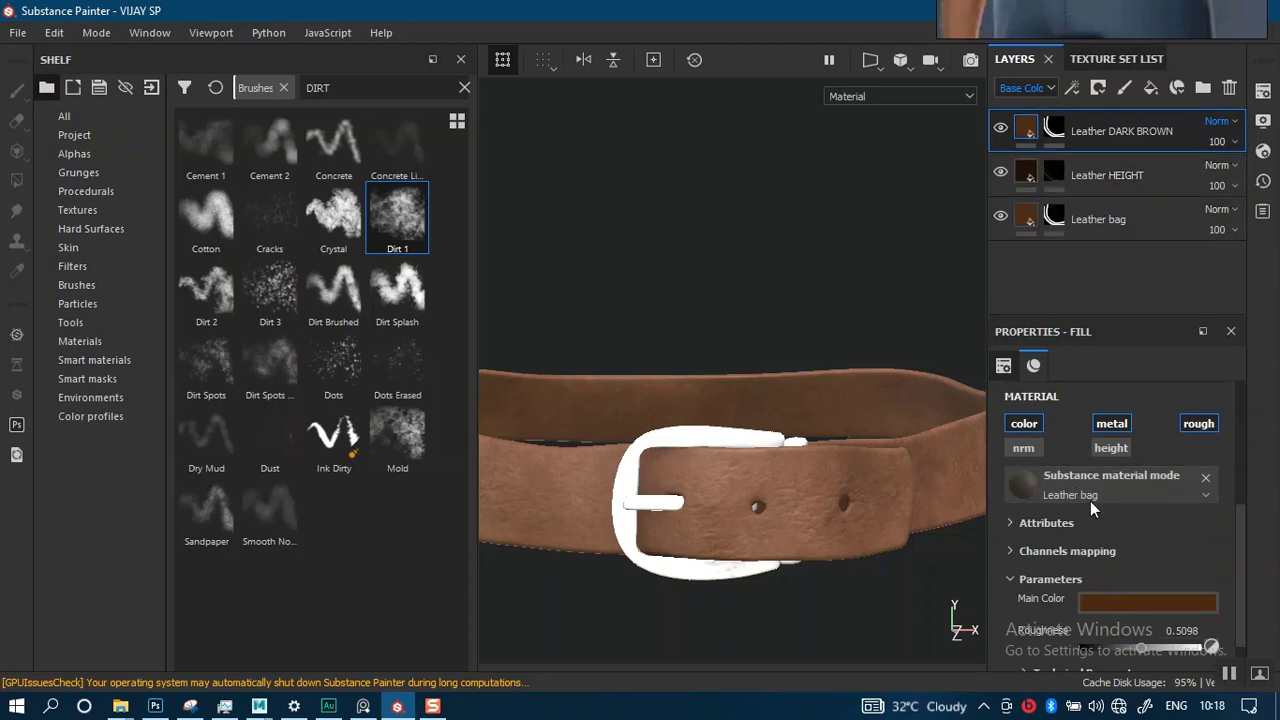
- Replace the Leather DARK BROWN layer's mask with a black mask
{"action": "left_click", "coordinate": [1056, 130]}
{"action": "right_click", "coordinate": [1055, 130]}
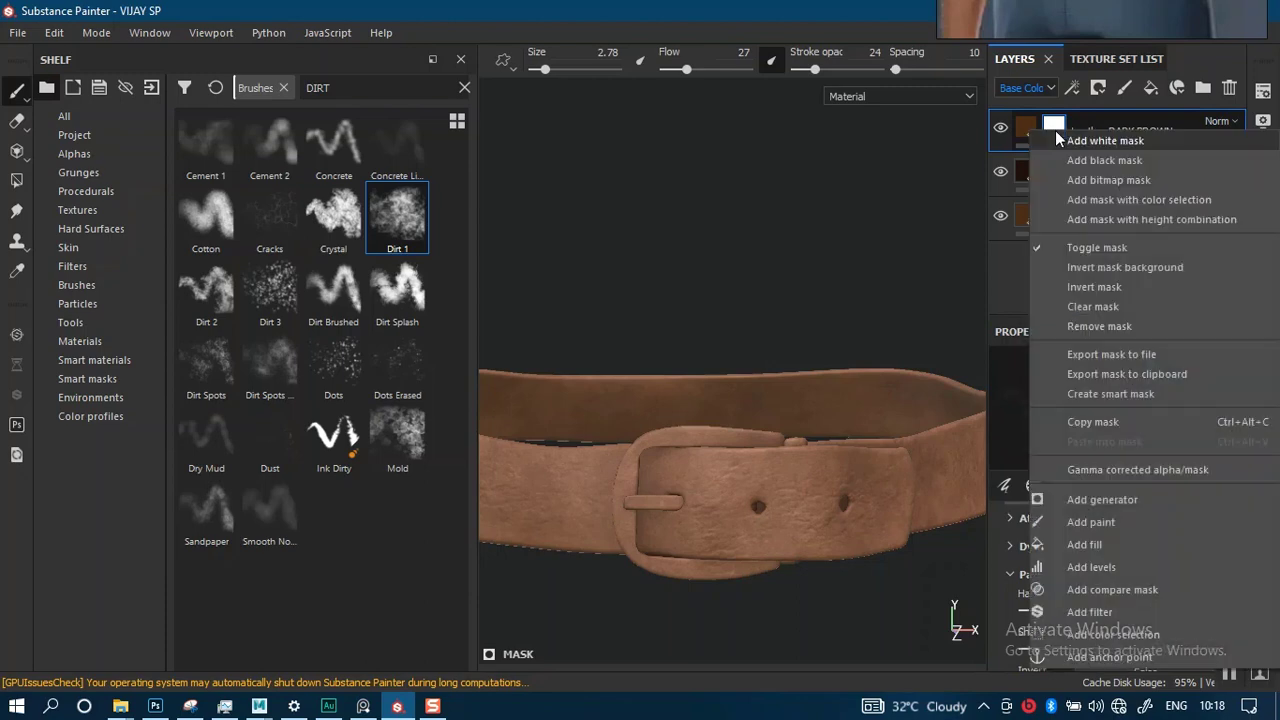
{"action": "left_click", "coordinate": [1071, 161]}
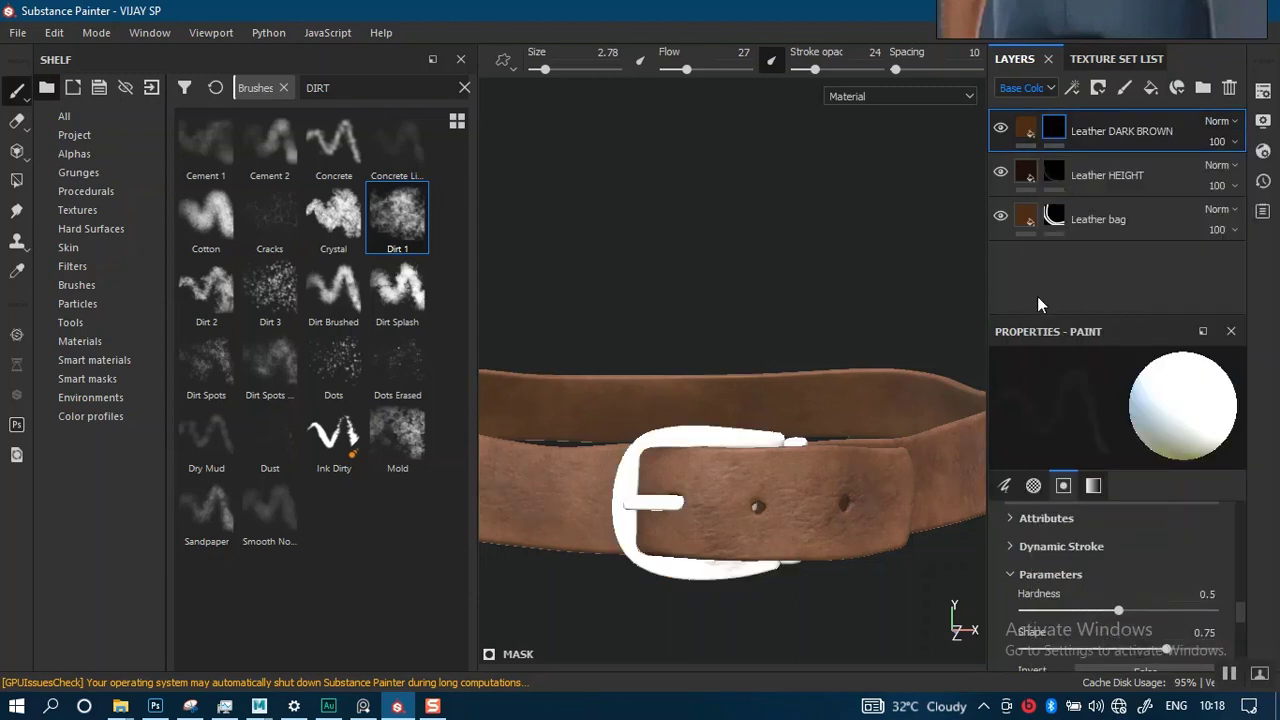
- Sample Leather DARK BROWN's Main Color from the belt in the reference image and set its saturation to 0.521
{"action": "mouse_move", "coordinate": [1051, 22]}
{"action": "right_mouse_down"}
{"action": "mouse_move", "coordinate": [560, 362]}
{"action": "mouse_move", "coordinate": [554, 346]}
{"action": "right_mouse_up"}
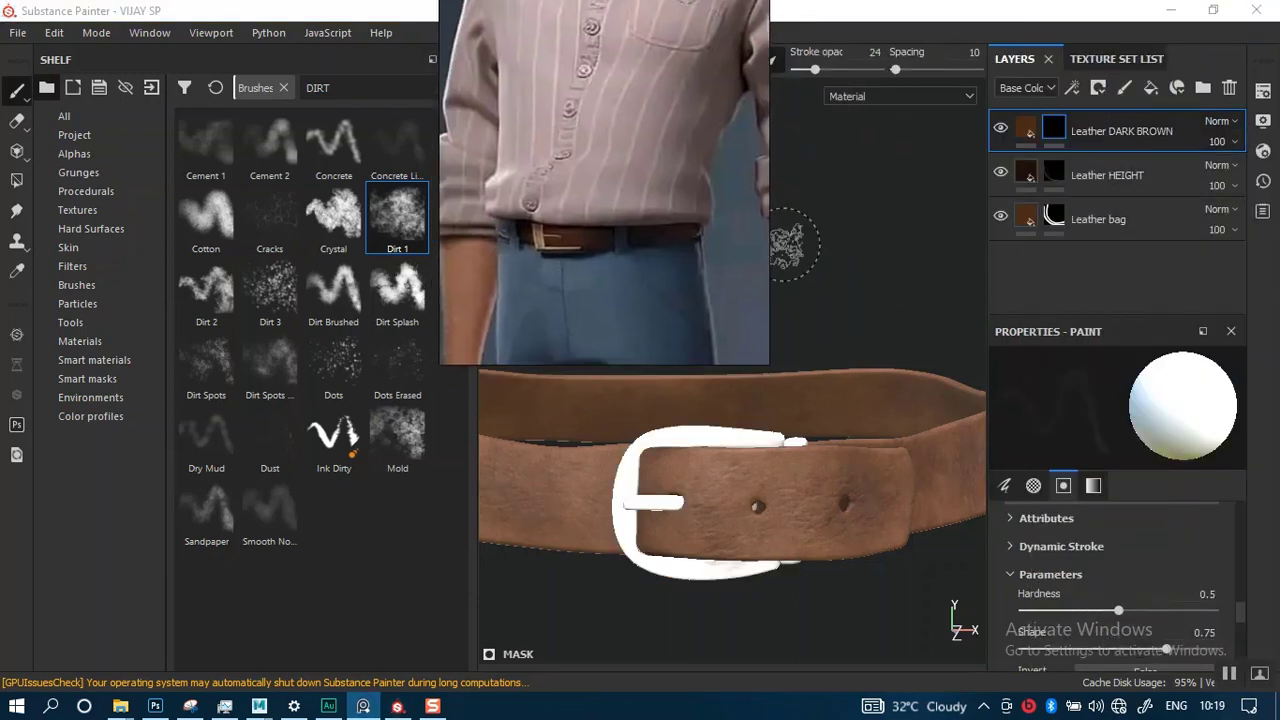
{"action": "left_click", "coordinate": [1025, 130]}
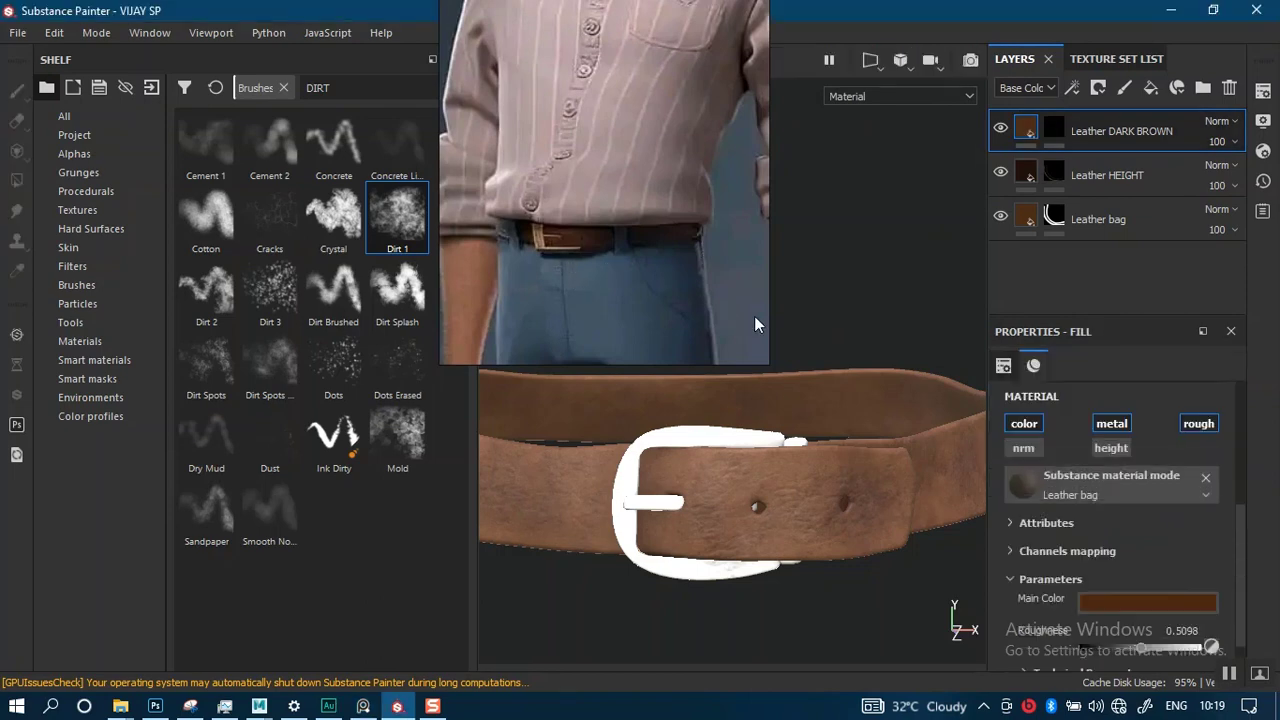
{"action": "left_click", "coordinate": [1135, 601]}
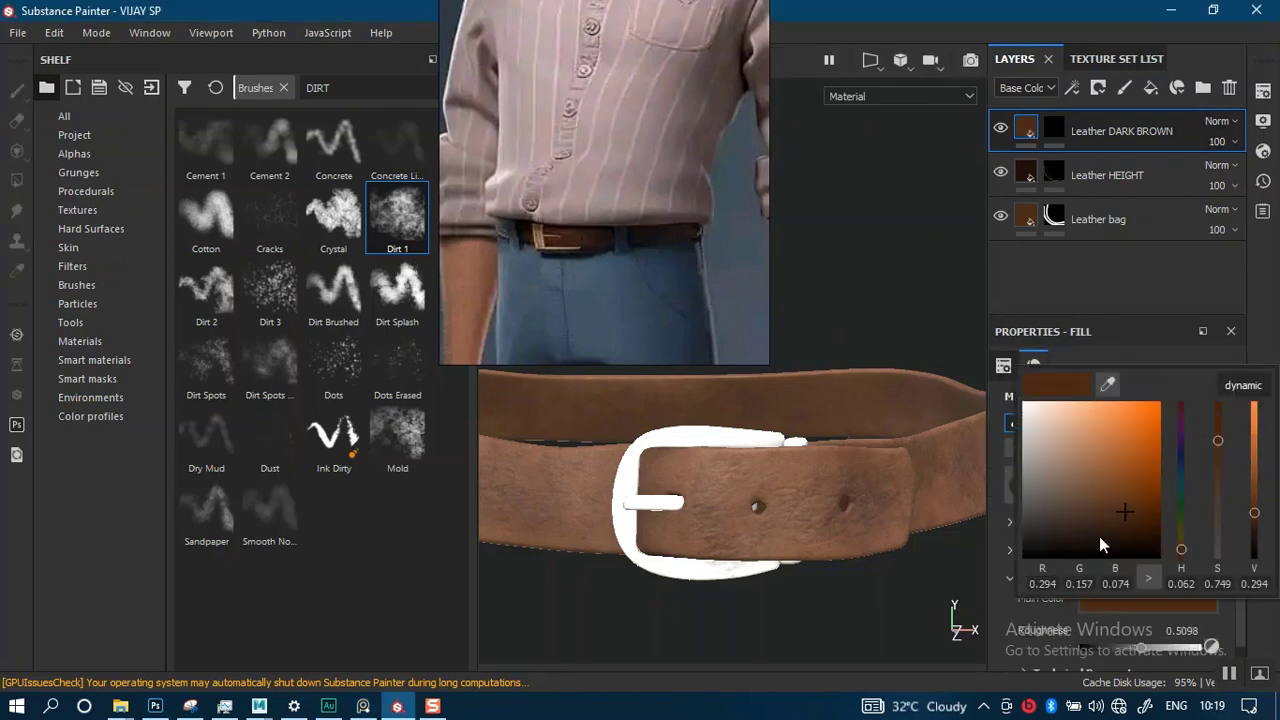
{"action": "left_click", "coordinate": [1108, 386]}
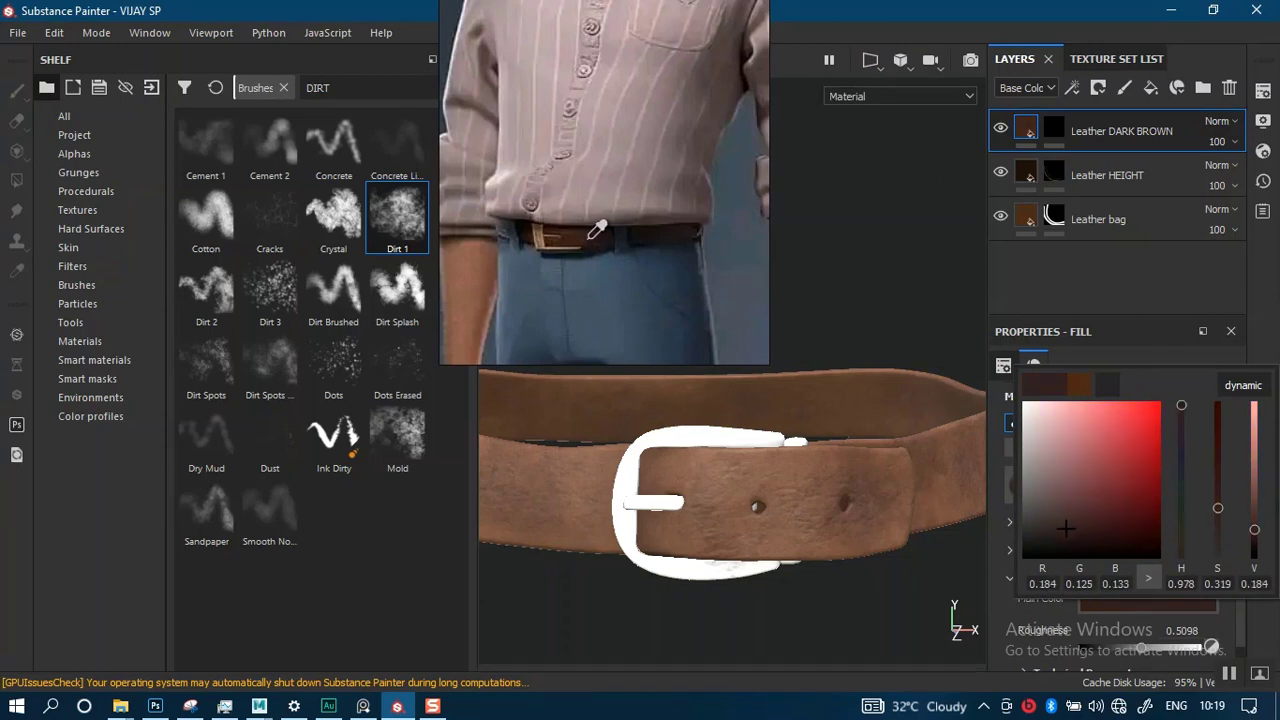
{"action": "left_click", "coordinate": [593, 241]}
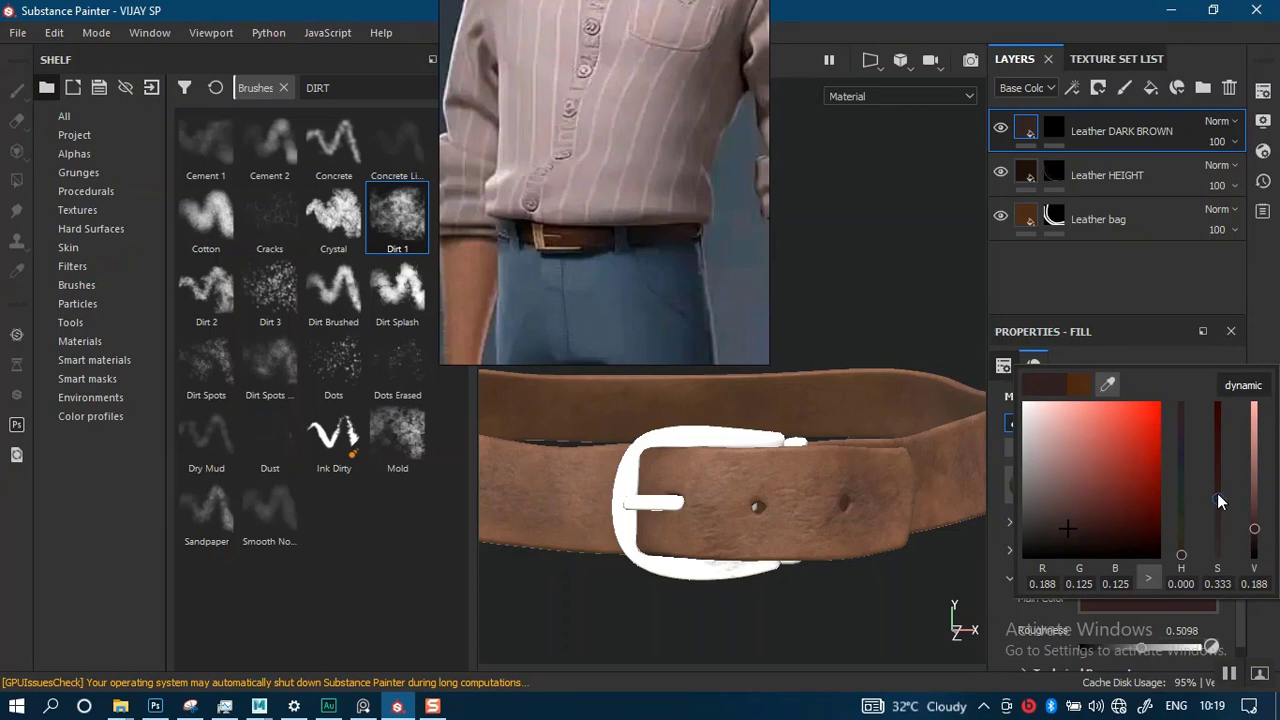
{"action": "left_click_drag", "start_coordinate": [1217, 494], "coordinate": [1218, 476]}
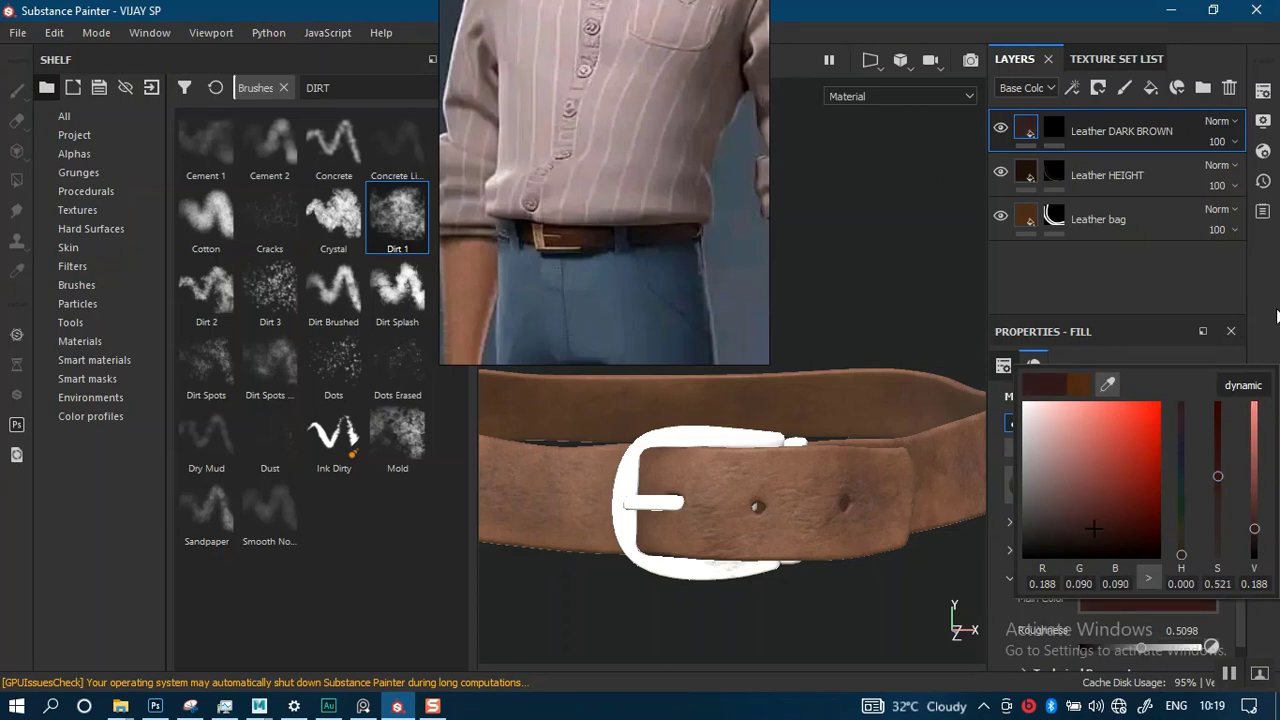
- Move the reference image off the viewport and add a fill to the Leather DARK BROWN layer's mask
{"action": "left_click", "coordinate": [1053, 130]}
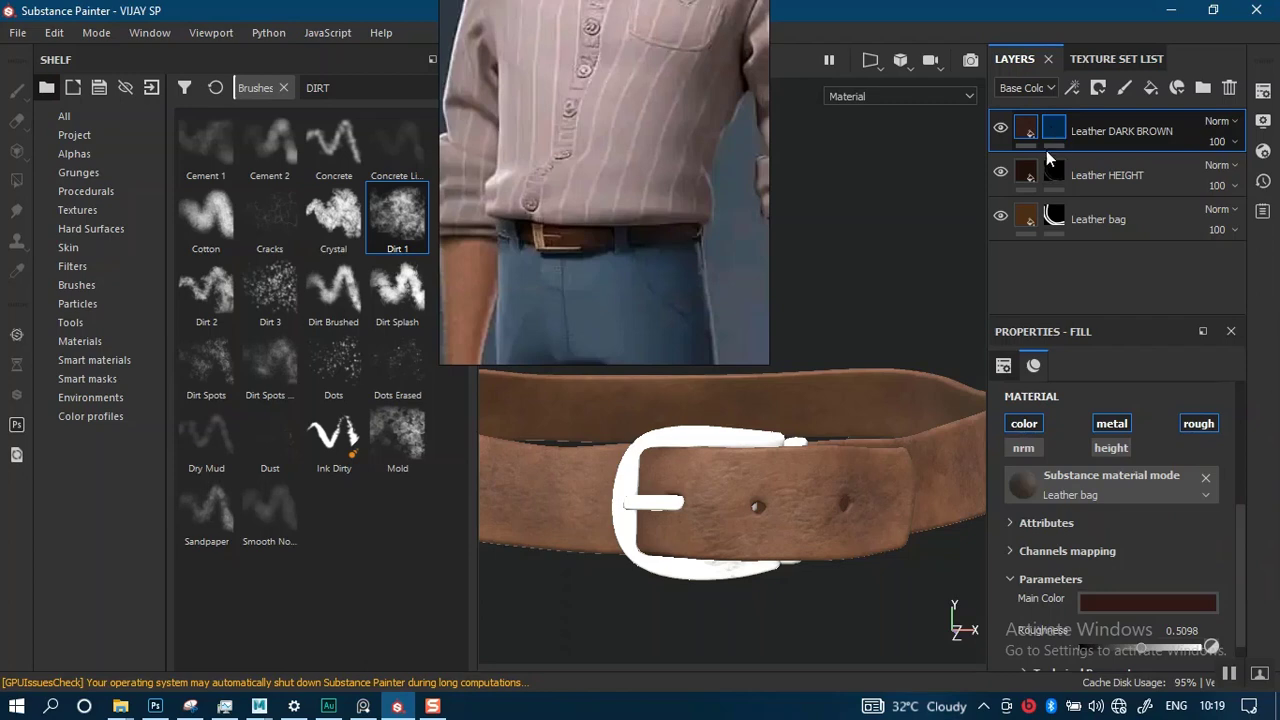
{"action": "key", "text": "1"}
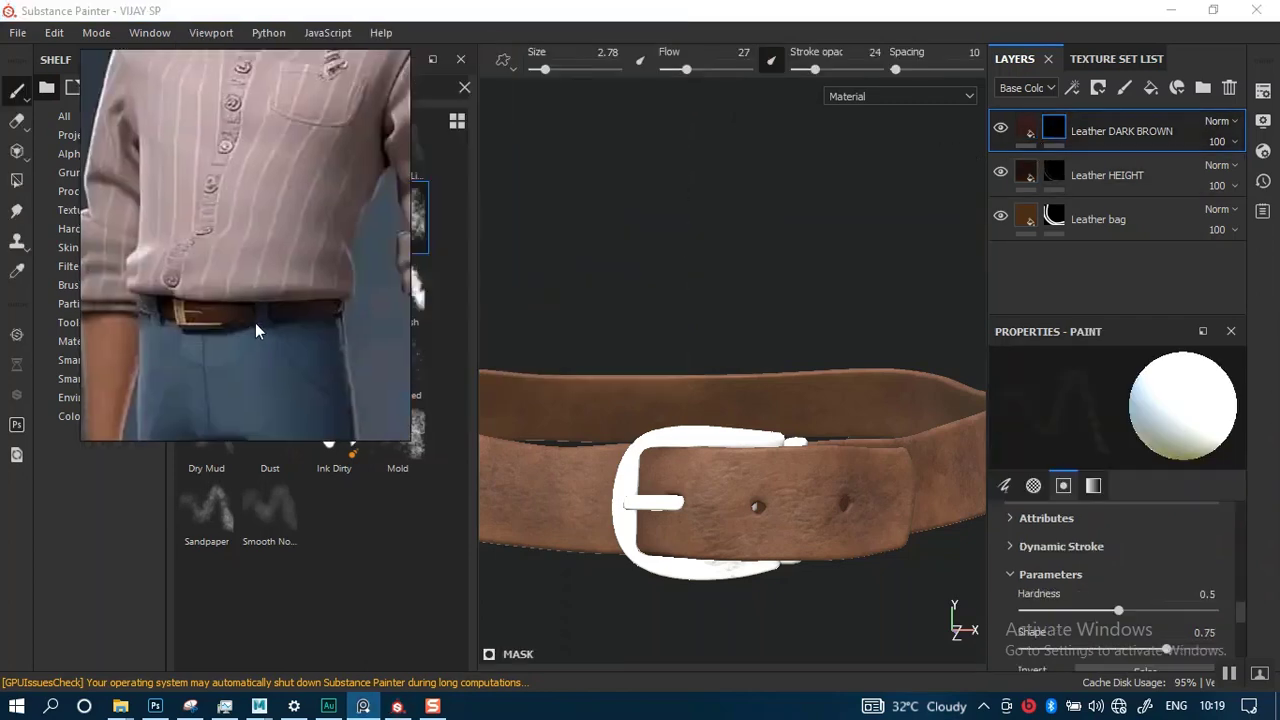
{"action": "right_click", "coordinate": [1063, 134]}
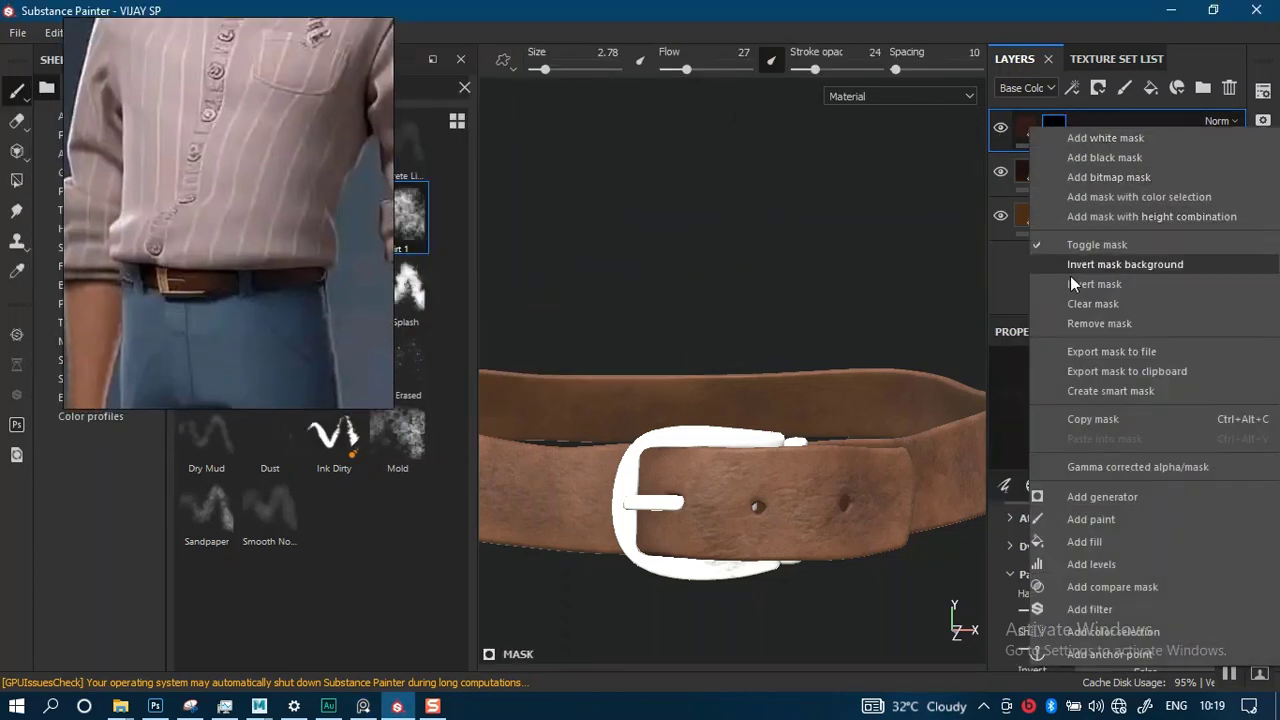
{"action": "left_click", "coordinate": [1086, 539]}
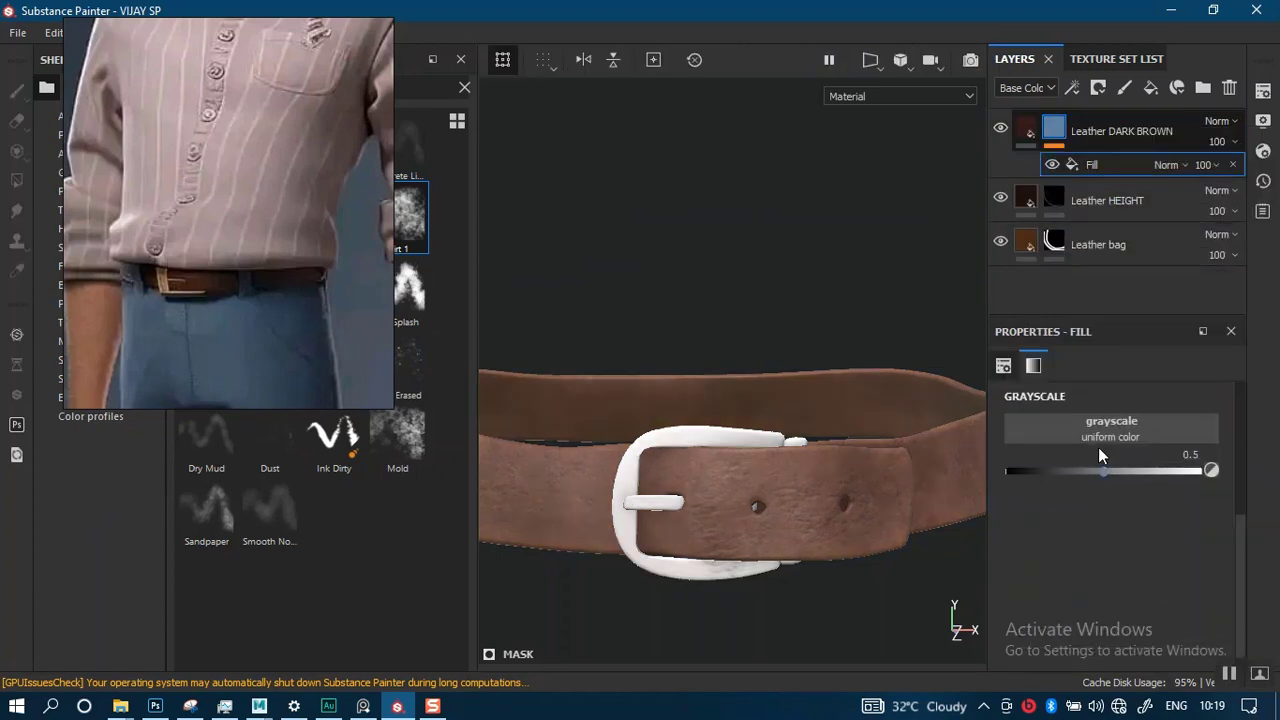
- Search the procedural textures for BW and assign BnW Spots 3 to the Leather DARK BROWN mask fill's grayscale
{"action": "left_click", "coordinate": [1107, 438]}
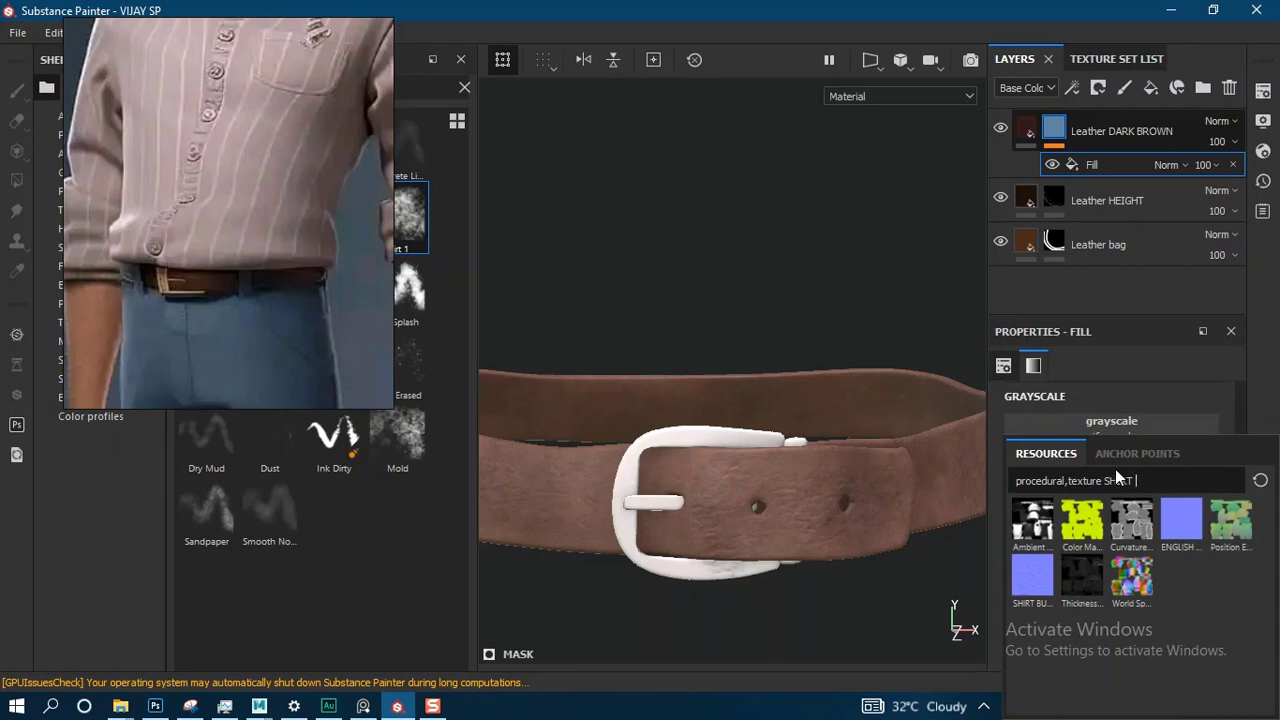
{"action": "type", "text": "BW"}
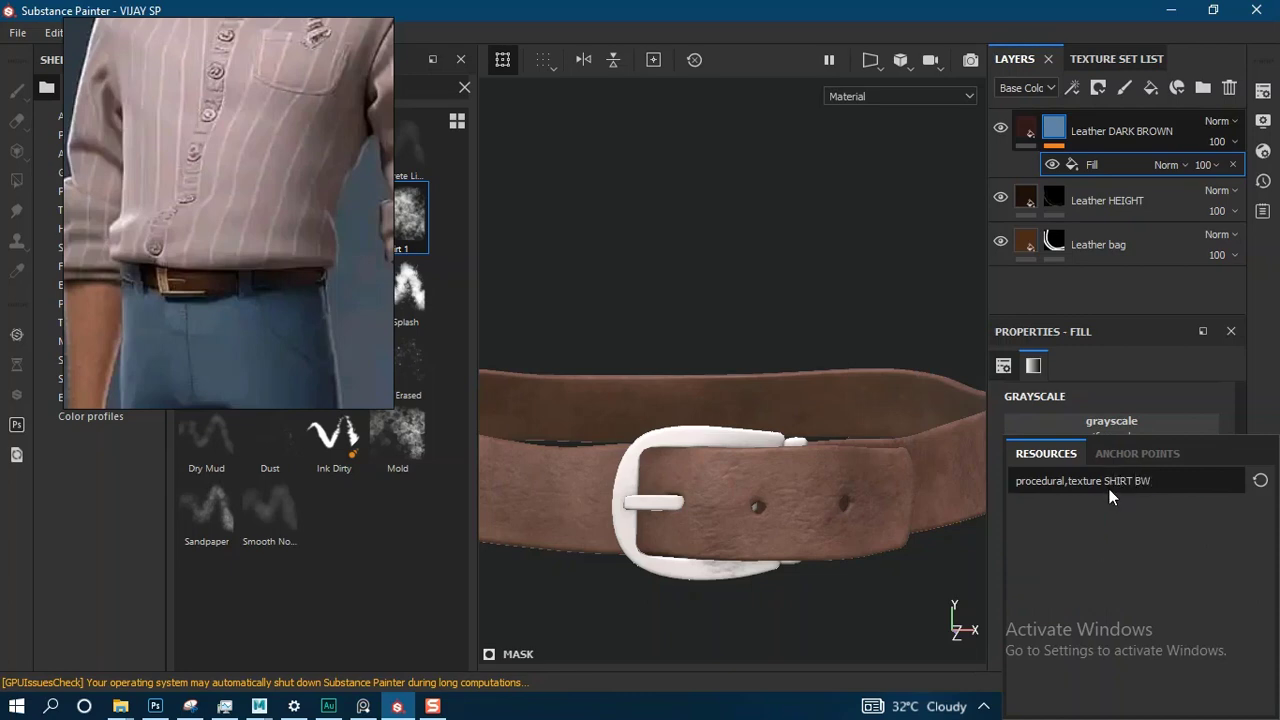
{"action": "key", "text": "BackSpace"}
{"action": "key", "text": "BackSpace"}
{"action": "key", "text": "BackSpace"}
{"action": "key", "text": "BackSpace"}
{"action": "key", "text": "BackSpace"}
{"action": "key", "text": "BackSpace"}
{"action": "key", "text": "BackSpace"}
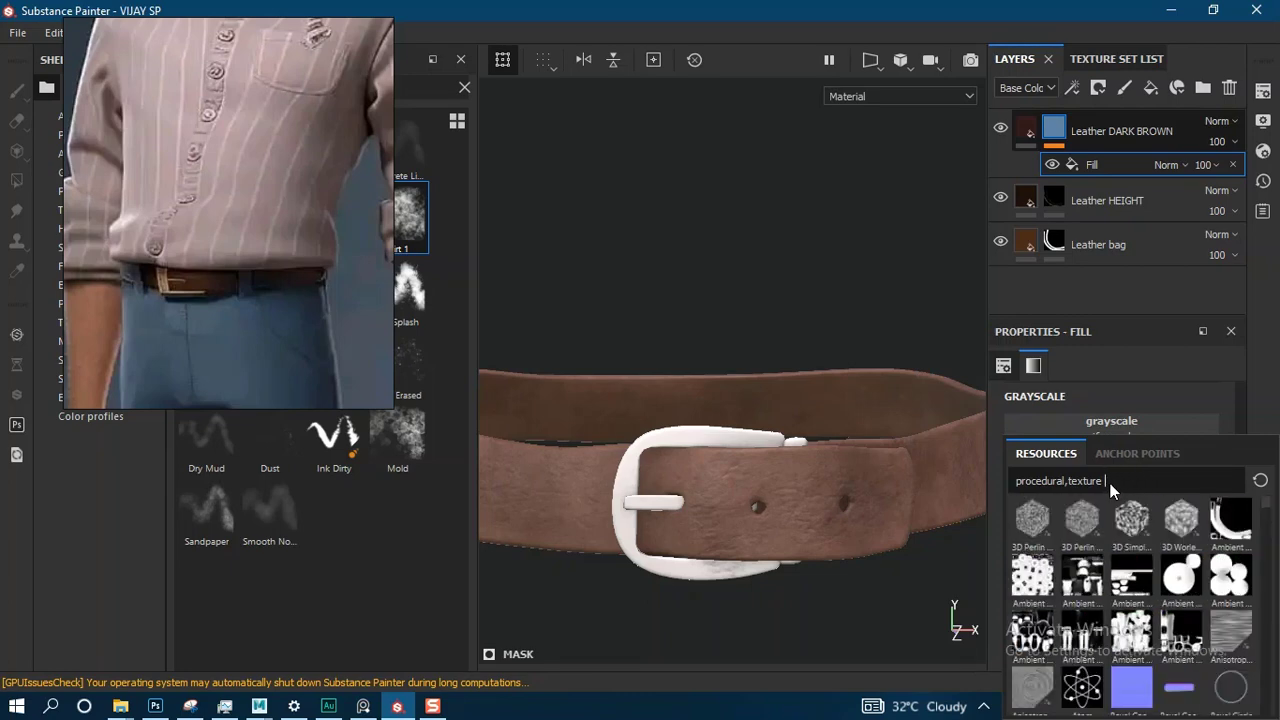
{"action": "type", "text": "BW"}
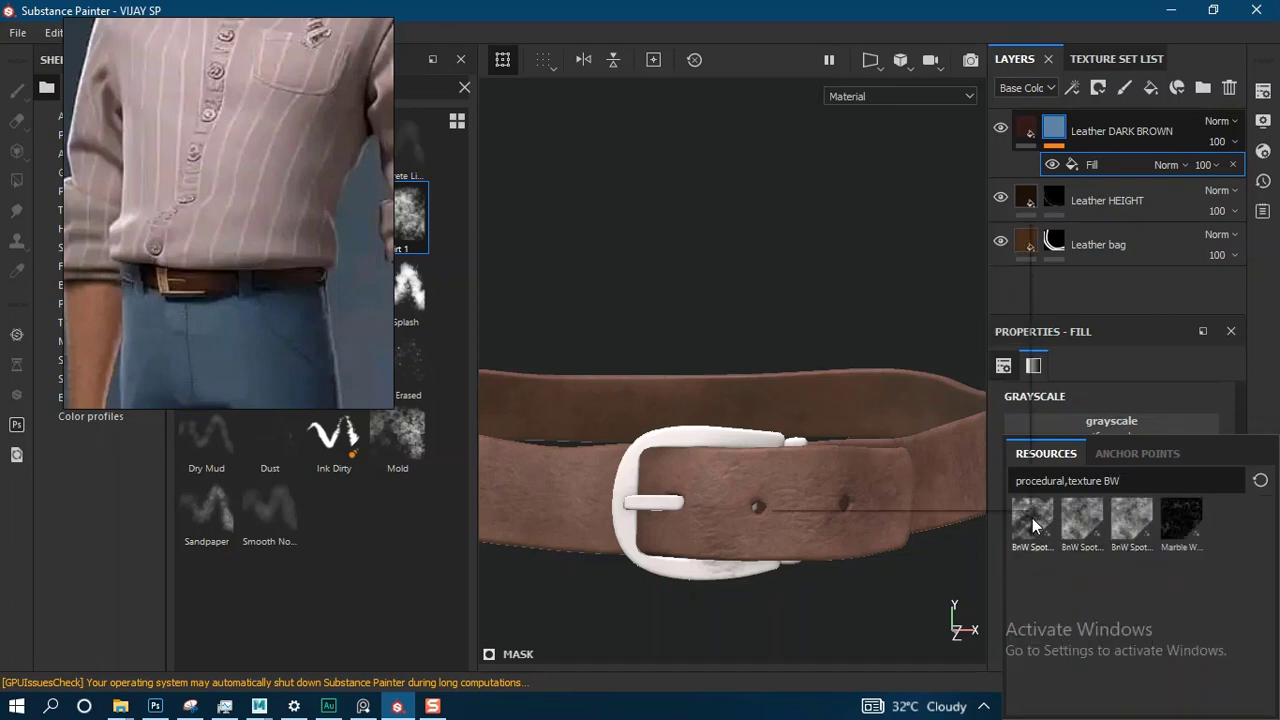
{"action": "mouse_move", "coordinate": [1033, 519]}
{"action": "mouse_move", "coordinate": [1069, 529]}
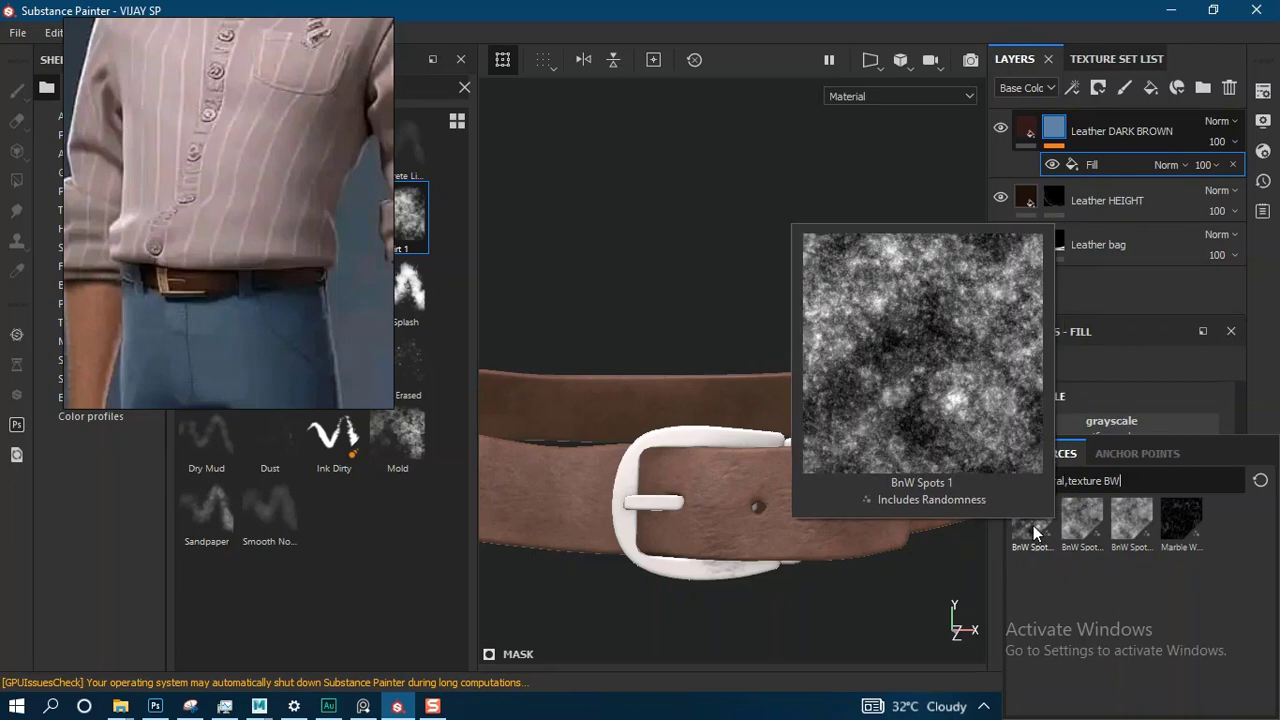
{"action": "left_click", "coordinate": [1131, 517]}
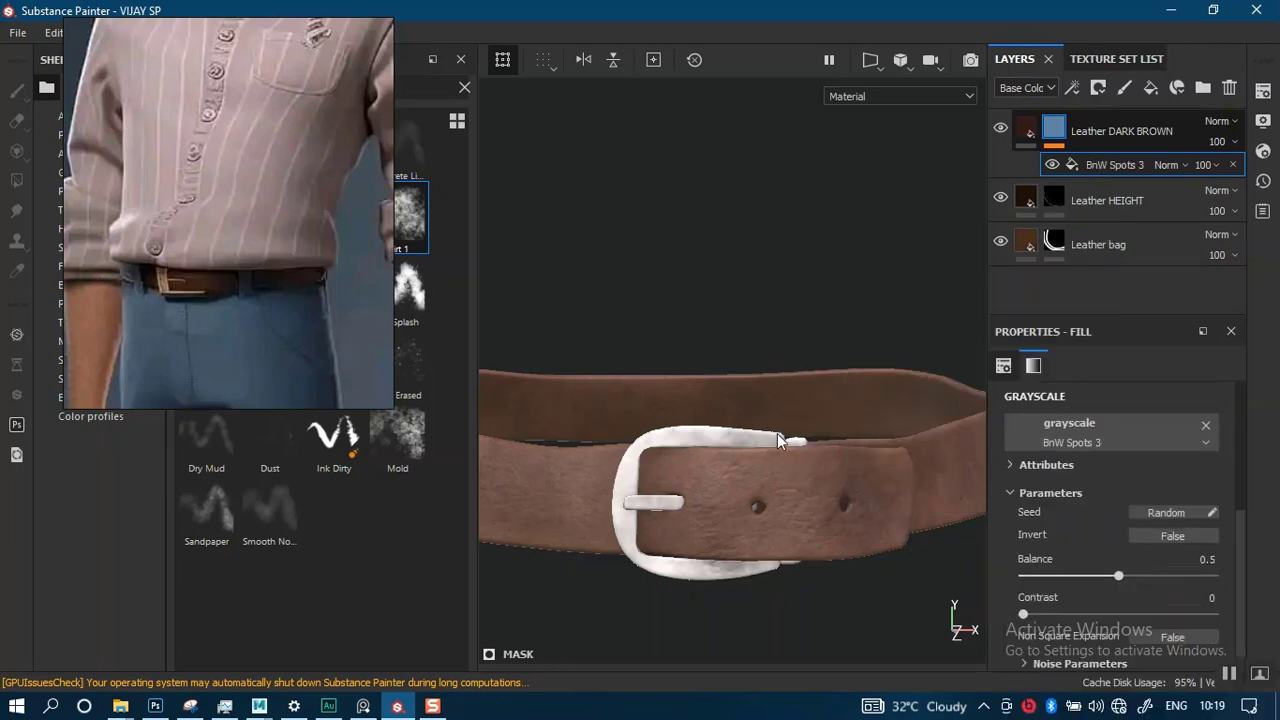
- Display the mask alone on the belt and set the BnW Spots 3 balance to 0.71 and contrast to 0.25
{"action": "scroll", "coordinate": [757, 432], "scroll_direction": "up", "scroll_amount": 4}
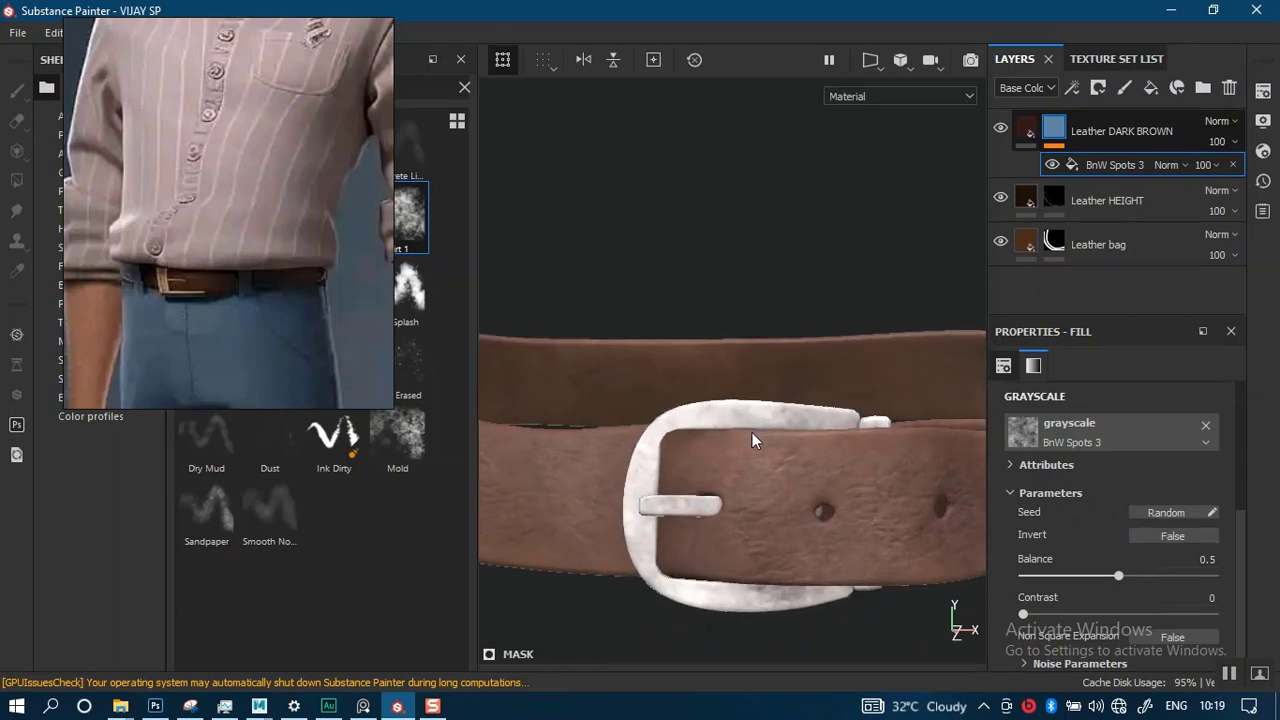
{"action": "key", "text": "m"}
{"action": "right_click_drag", "start_coordinate": [768, 448], "coordinate": [788, 354], "text": "alt"}
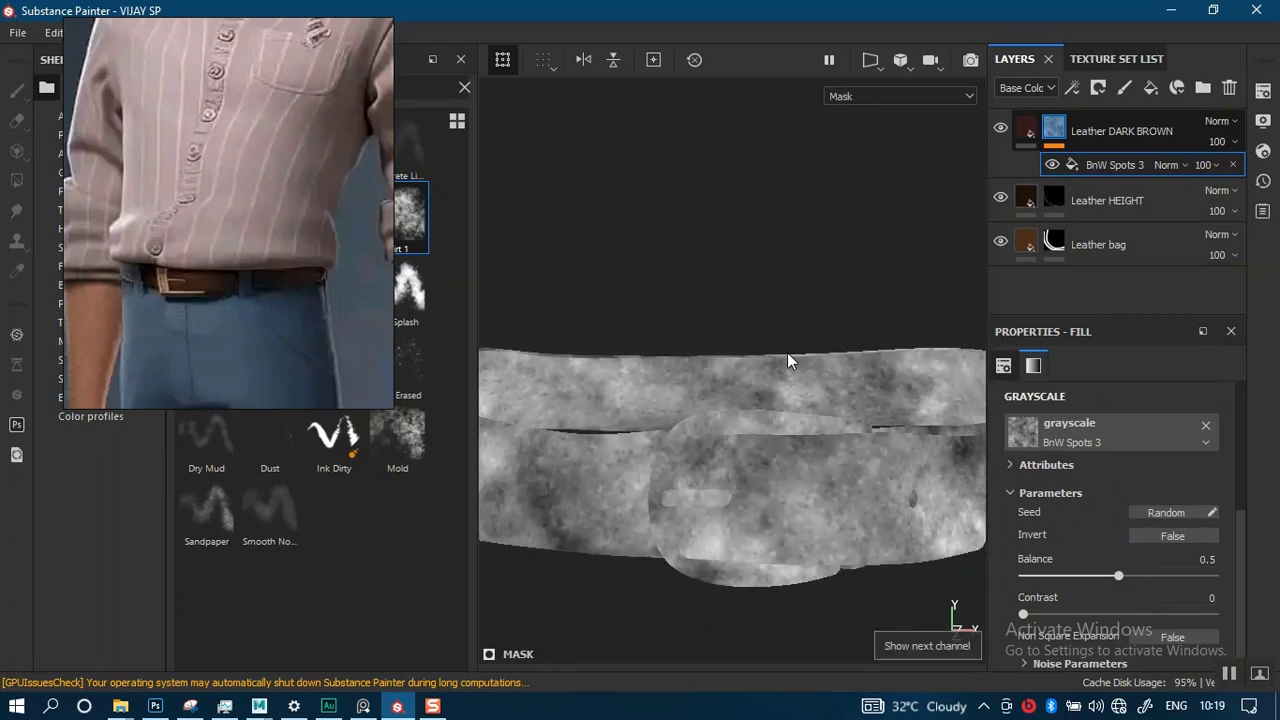
{"action": "left_click_drag", "start_coordinate": [1120, 576], "coordinate": [1159, 578]}
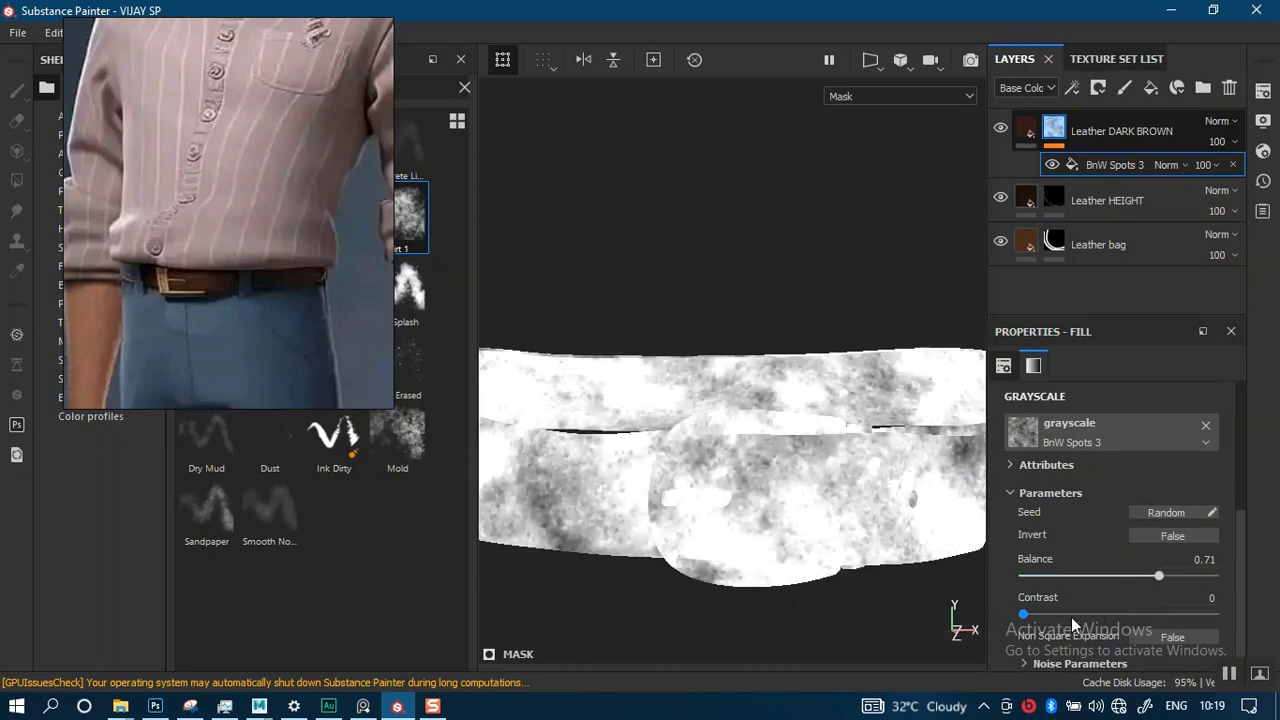
{"action": "left_click_drag", "start_coordinate": [1022, 614], "coordinate": [1076, 620]}
- Switch the BnW Spots 3 fill to tri-planar projection and set its UV scale to 37.06
{"action": "scroll", "coordinate": [1241, 599], "scroll_direction": "up", "scroll_amount": 5}
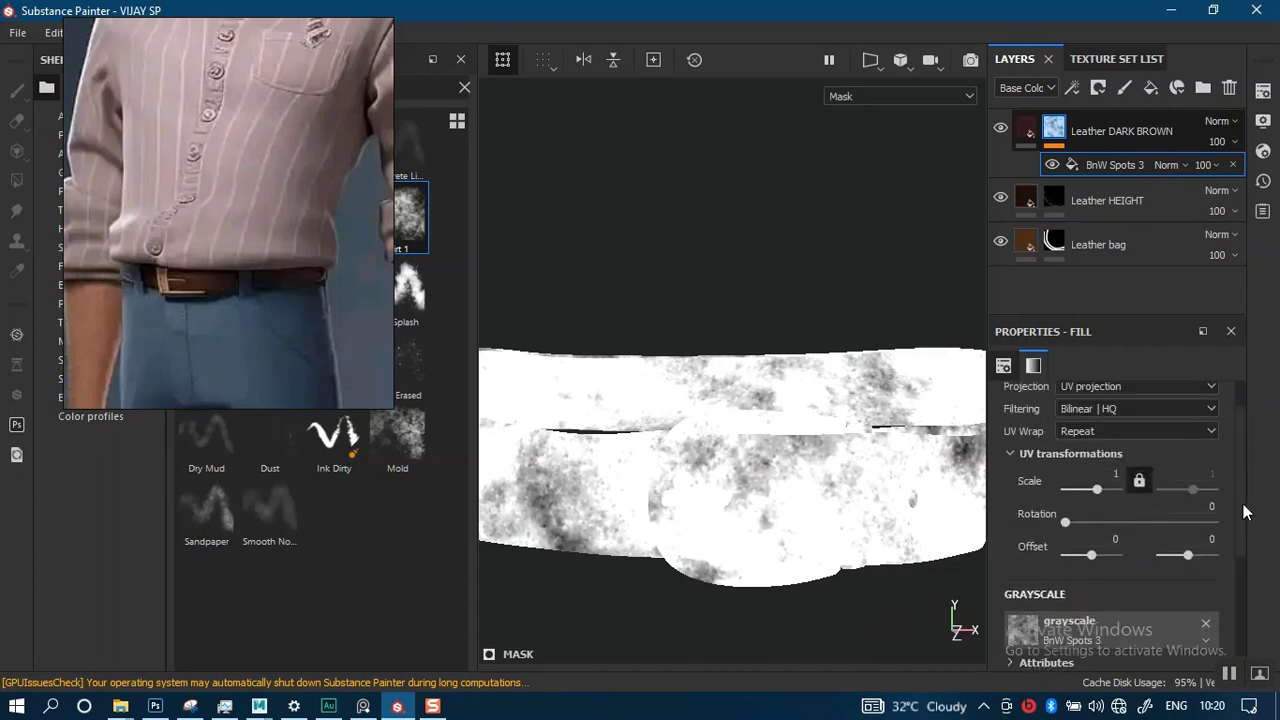
{"action": "left_click", "coordinate": [1175, 394]}
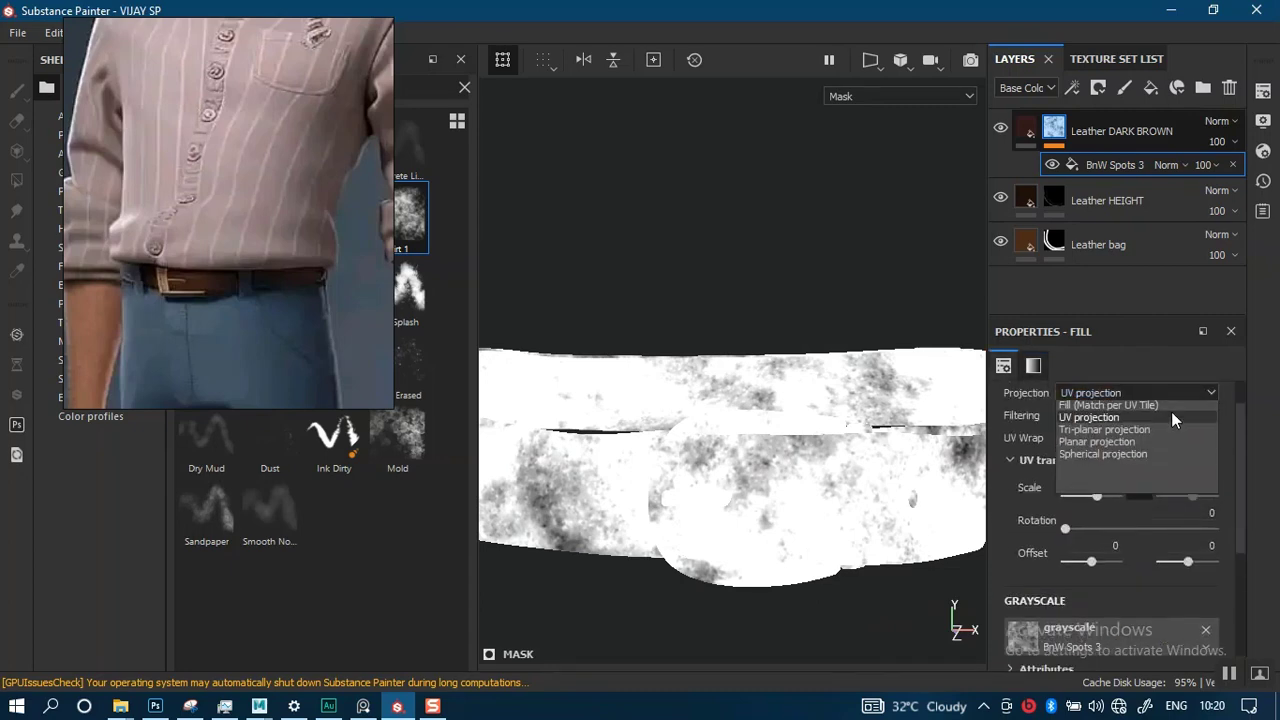
{"action": "left_click", "coordinate": [1115, 440]}
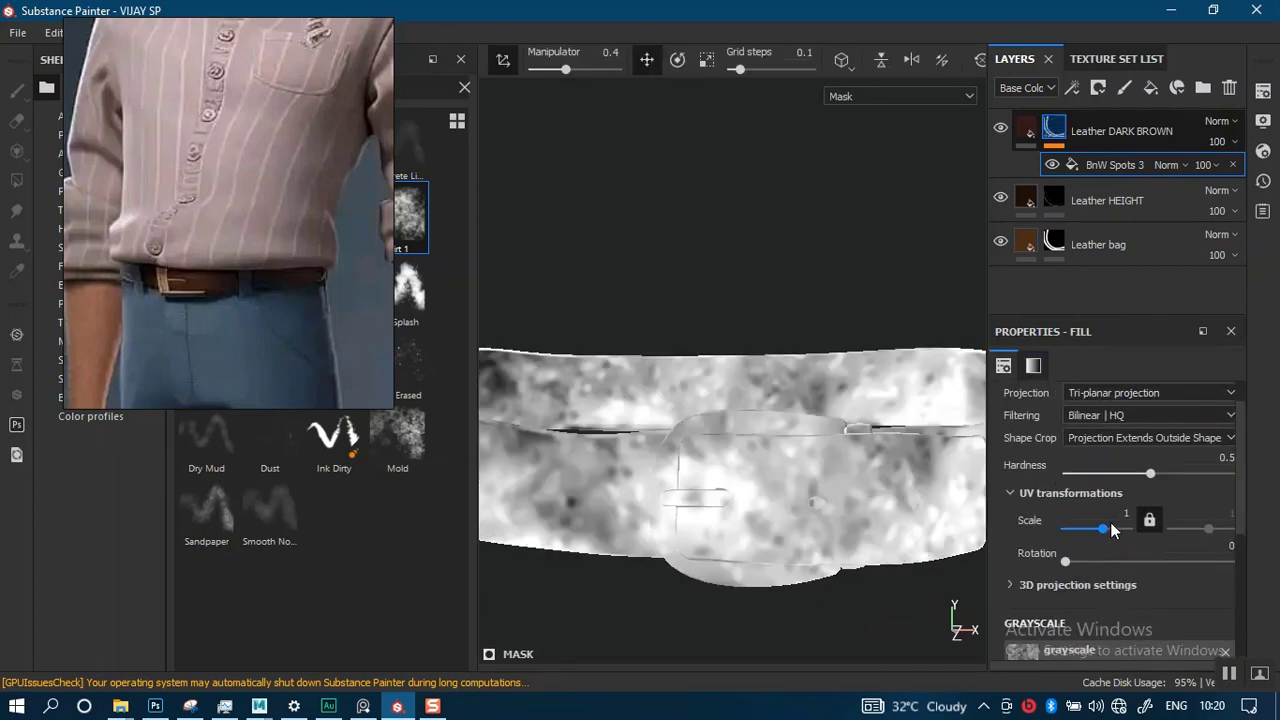
{"action": "left_click_drag", "start_coordinate": [1106, 533], "coordinate": [1118, 531]}
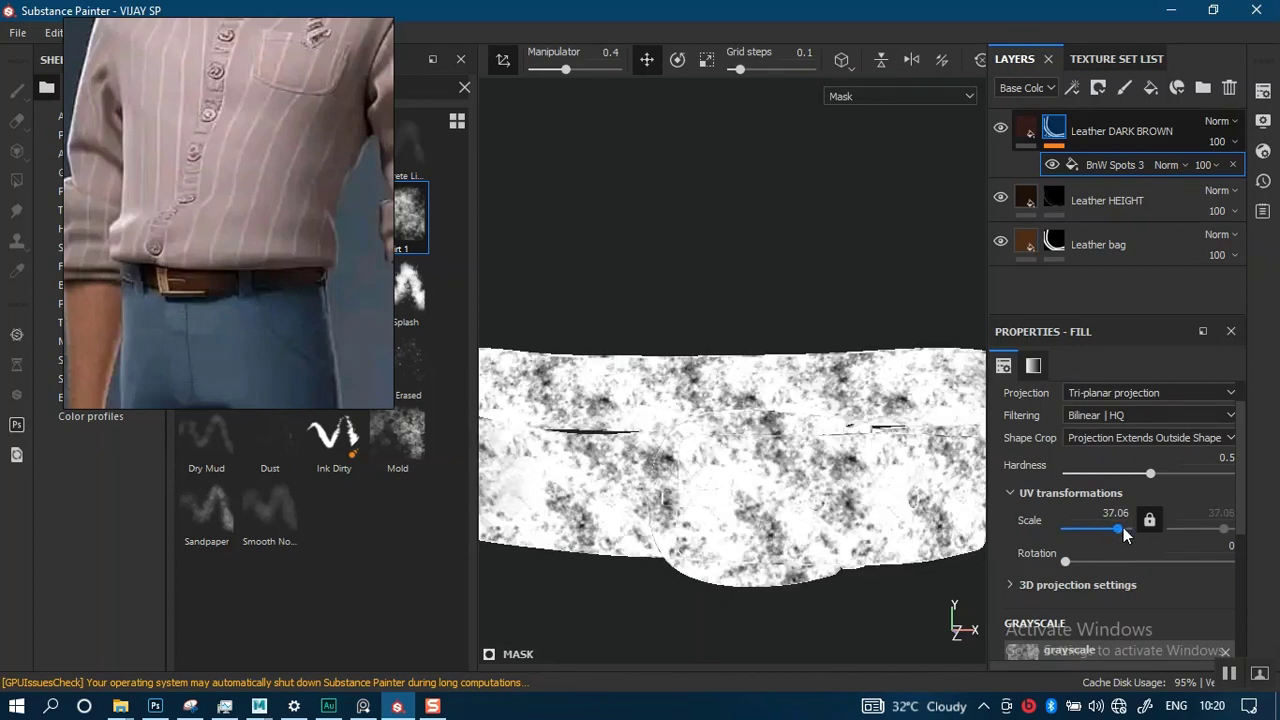
- Set the noise scale of the BnW Spots 3 fill to 2
{"action": "scroll", "coordinate": [1230, 590], "scroll_direction": "down", "scroll_amount": 5}
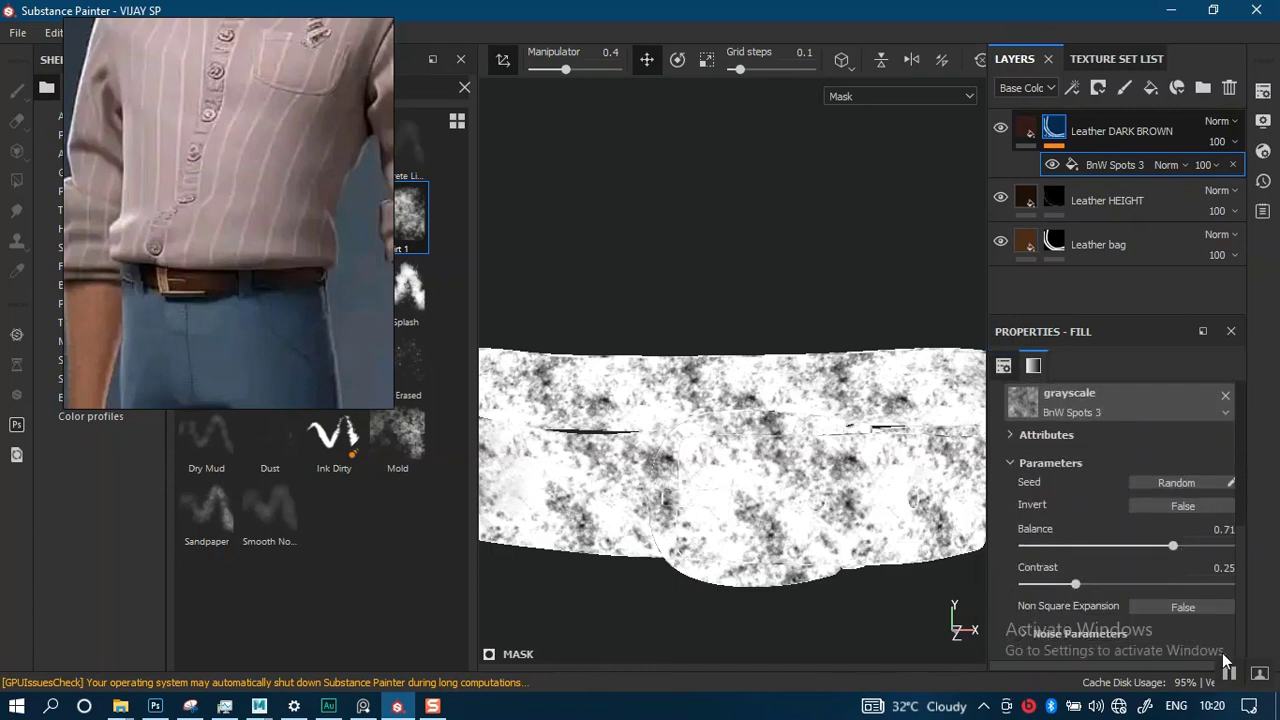
{"action": "left_click", "coordinate": [1036, 632]}
{"action": "scroll", "coordinate": [1225, 589], "scroll_direction": "down", "scroll_amount": 2}
{"action": "left_click", "coordinate": [1065, 594]}
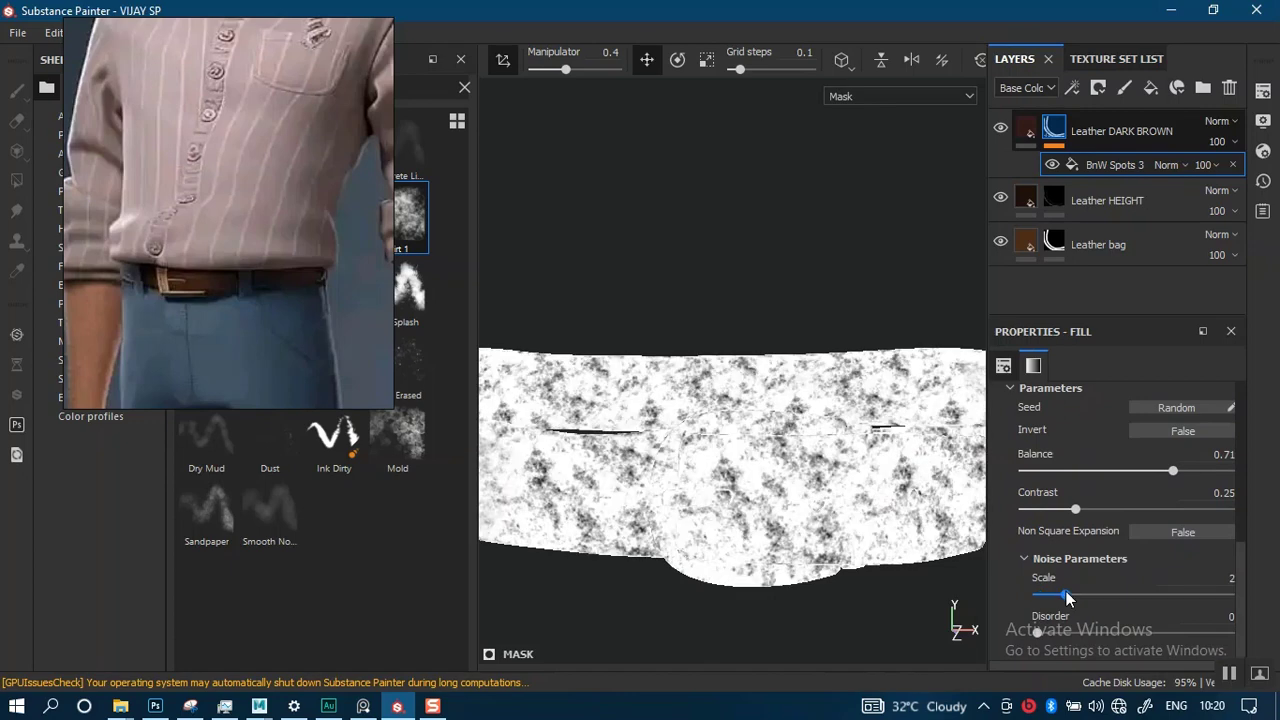
{"action": "left_click", "coordinate": [1083, 594]}
{"action": "left_click", "coordinate": [1065, 594]}
- Set the BnW Spots 3 balance to 0.34 and contrast to 0.39, and return the viewport to the material display
{"action": "left_click", "coordinate": [1103, 471]}
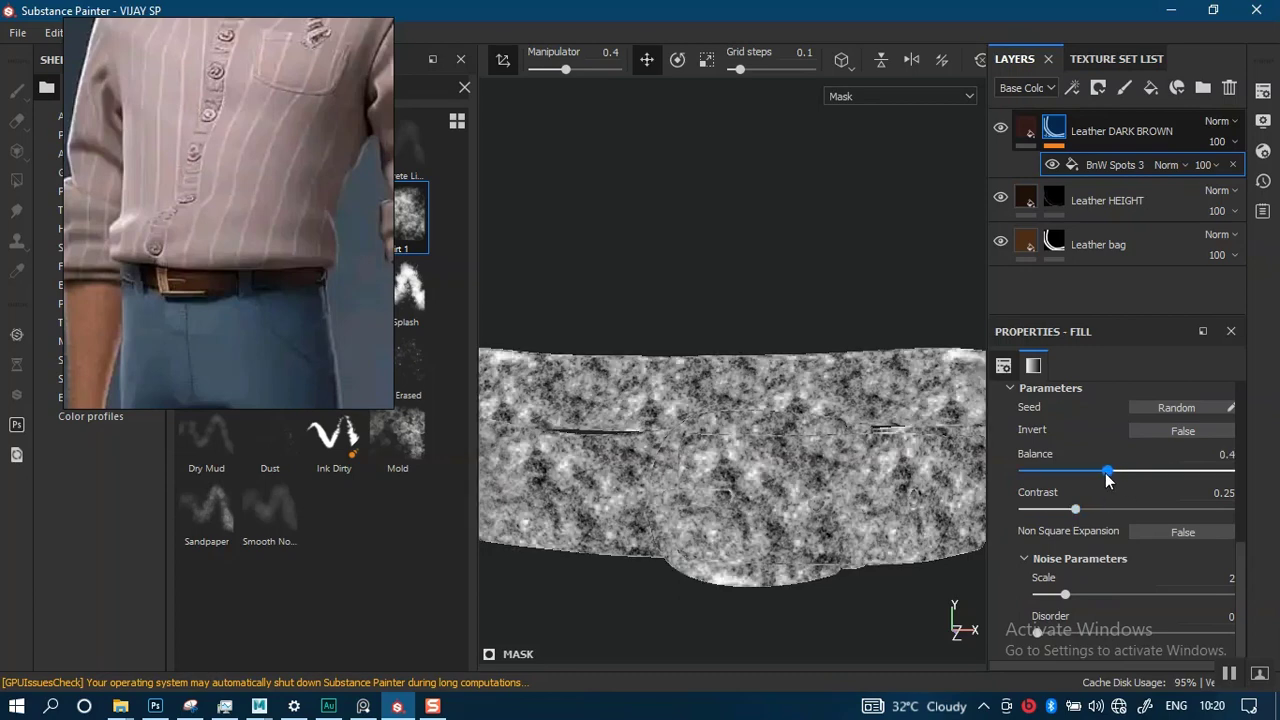
{"action": "left_click_drag", "start_coordinate": [1103, 479], "coordinate": [1105, 512]}
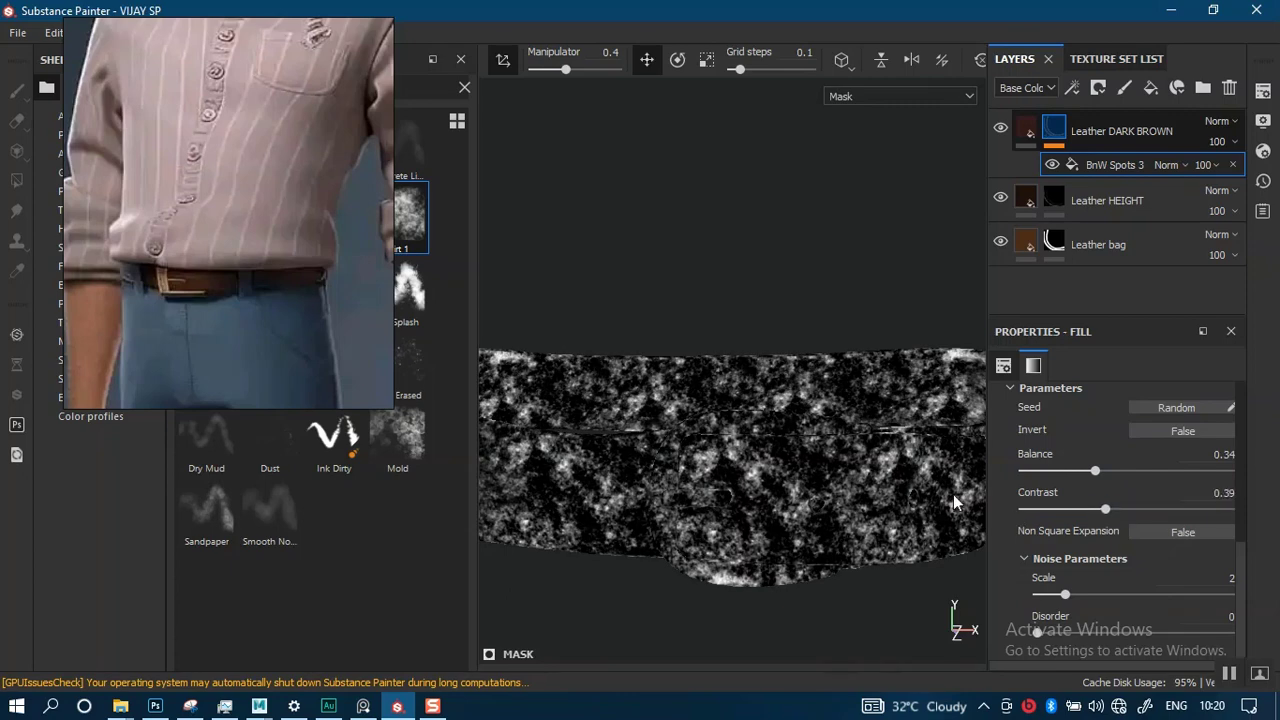
{"action": "key", "text": "m"}
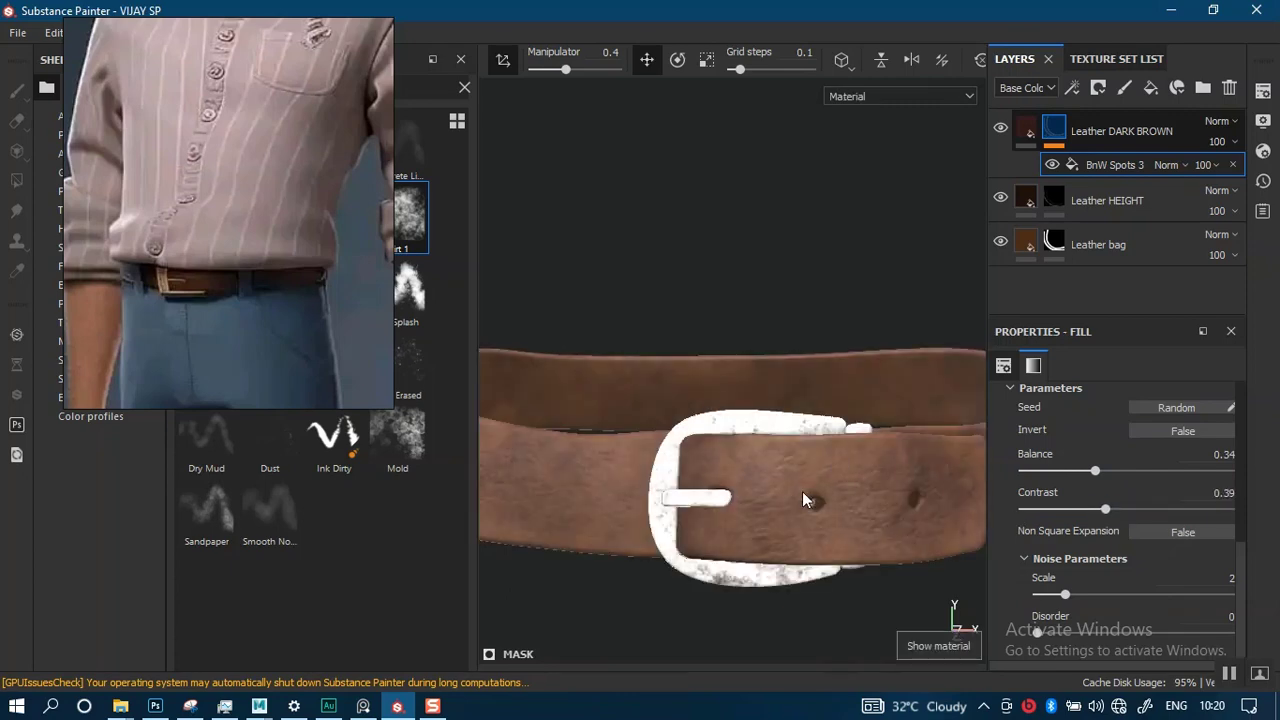
- Compare the belt's leather with the Leather DARK BROWN layer hidden and shown
{"action": "left_click_drag", "start_coordinate": [796, 488], "coordinate": [946, 548], "text": "alt"}
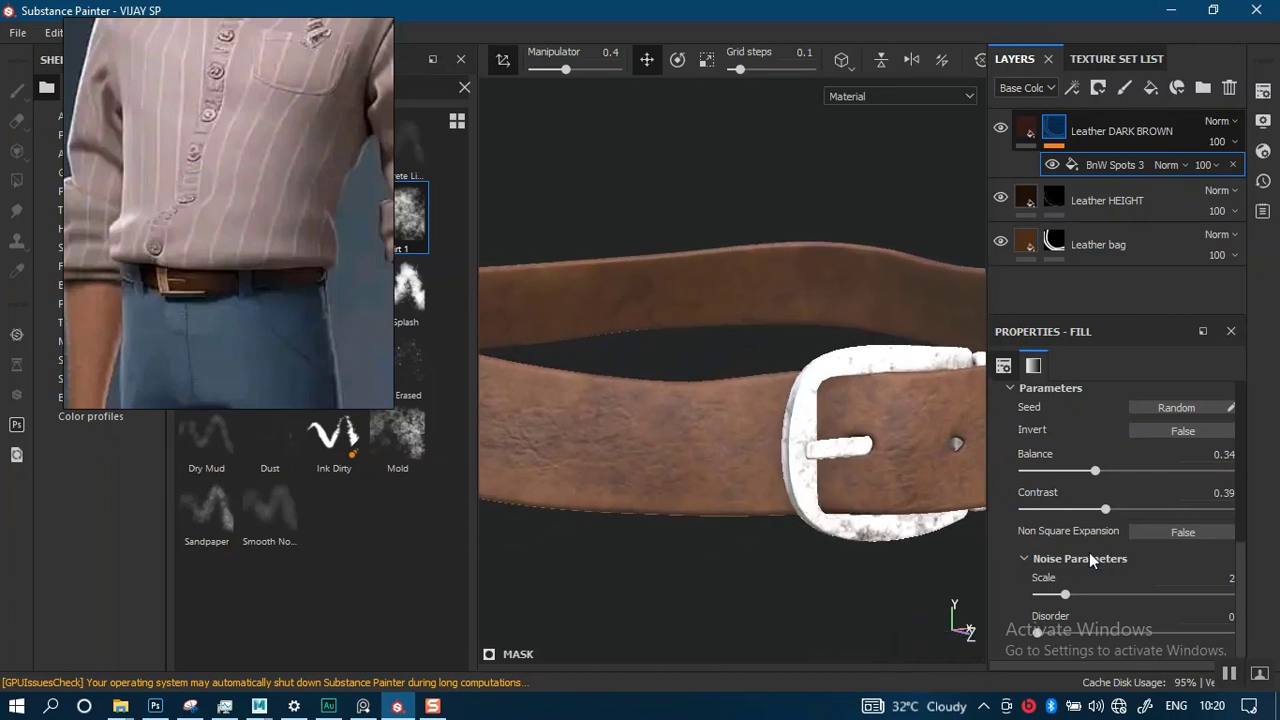
{"action": "left_click_drag", "start_coordinate": [771, 489], "coordinate": [897, 377], "text": "alt"}
{"action": "left_click", "coordinate": [999, 130]}
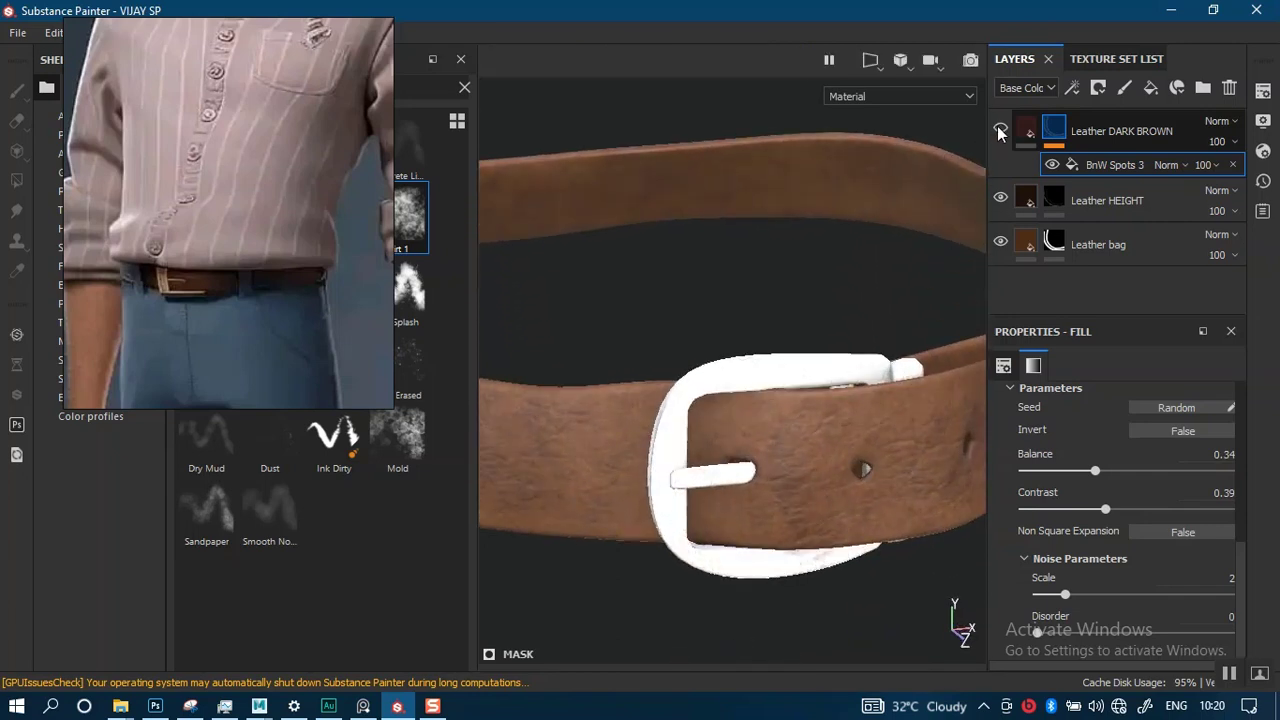
{"action": "left_click", "coordinate": [999, 130]}
{"action": "left_click", "coordinate": [999, 130]}
{"action": "left_click", "coordinate": [999, 130]}
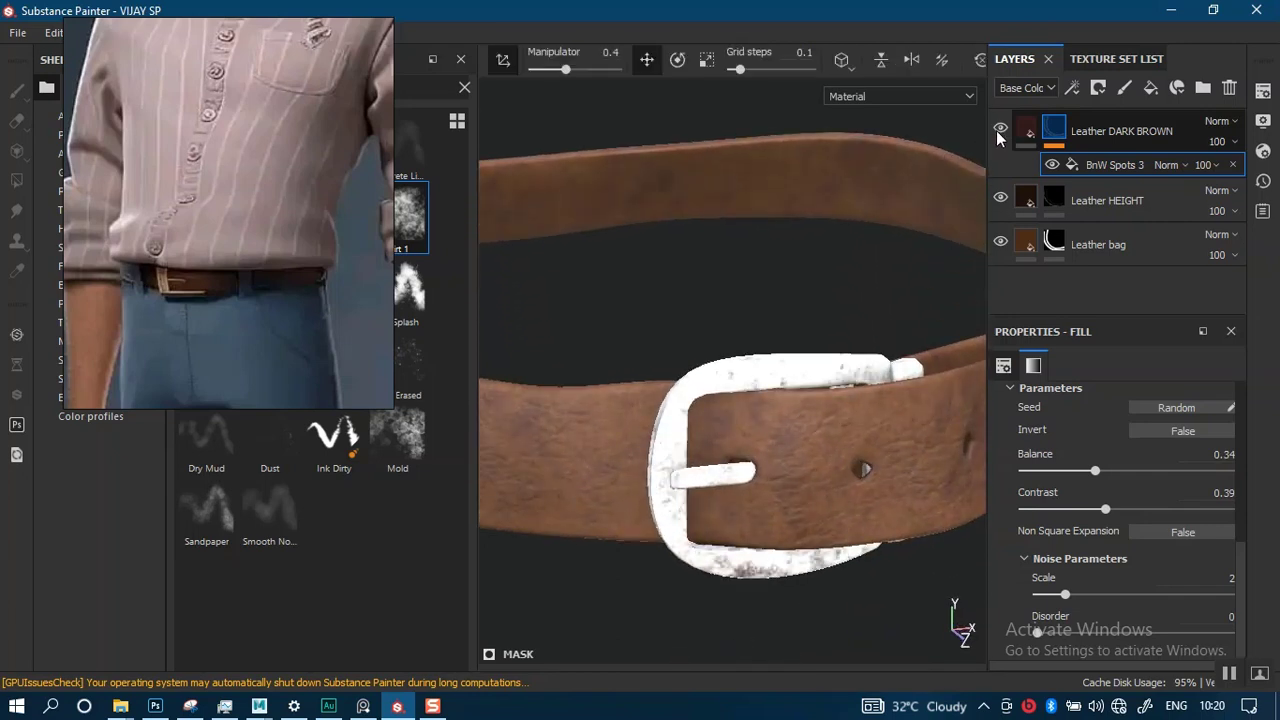
{"action": "left_click", "coordinate": [1000, 130]}
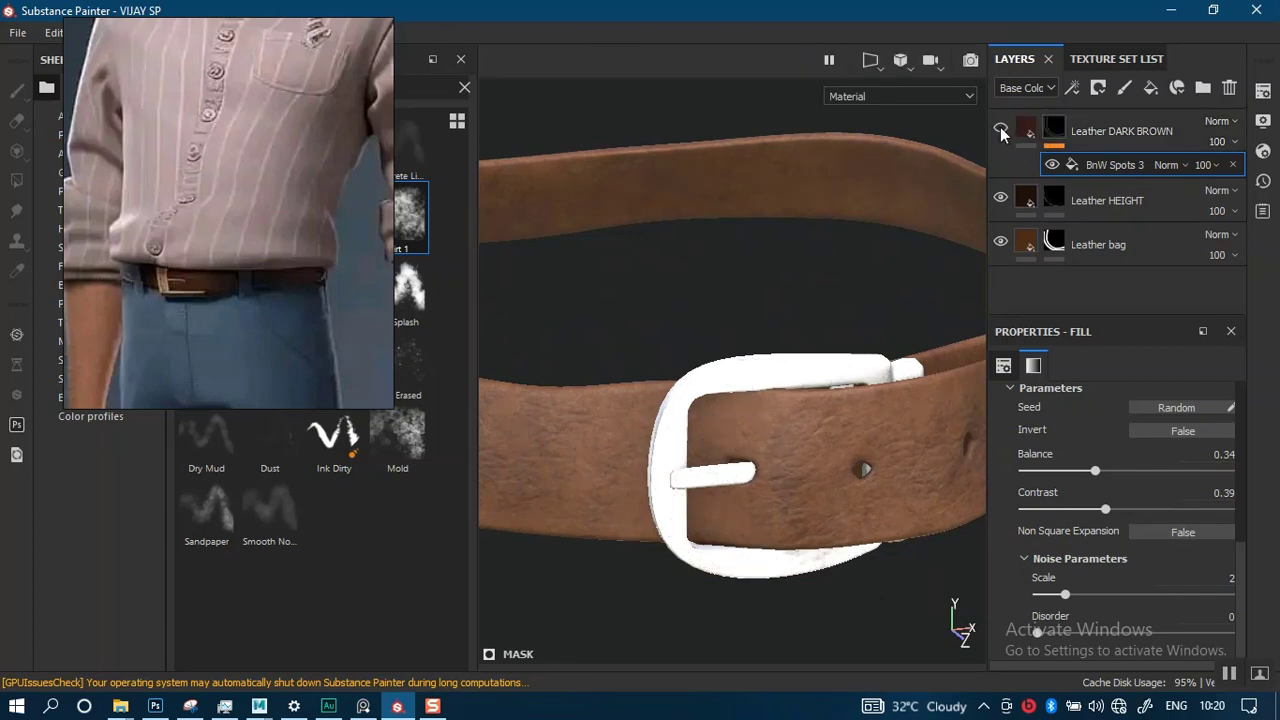
{"action": "left_click", "coordinate": [1000, 130]}
{"action": "left_click", "coordinate": [1000, 130]}
{"action": "left_click", "coordinate": [1000, 131]}
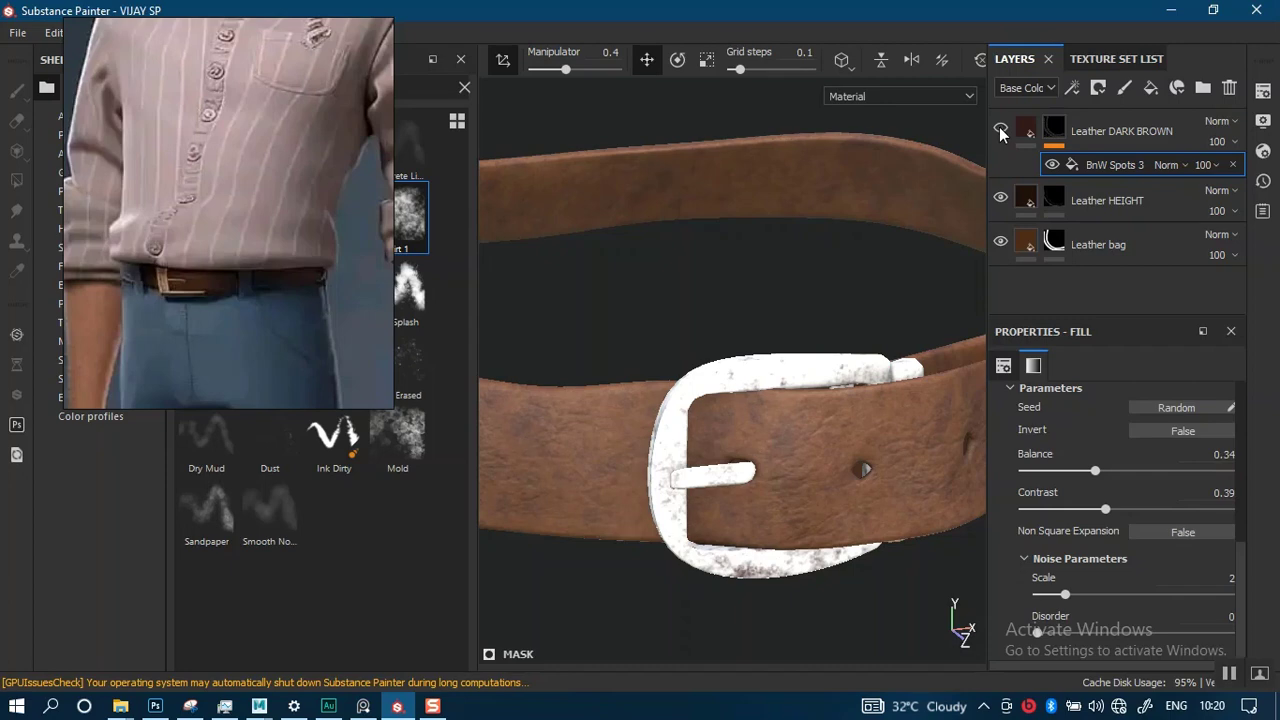
{"action": "left_click", "coordinate": [1000, 130]}
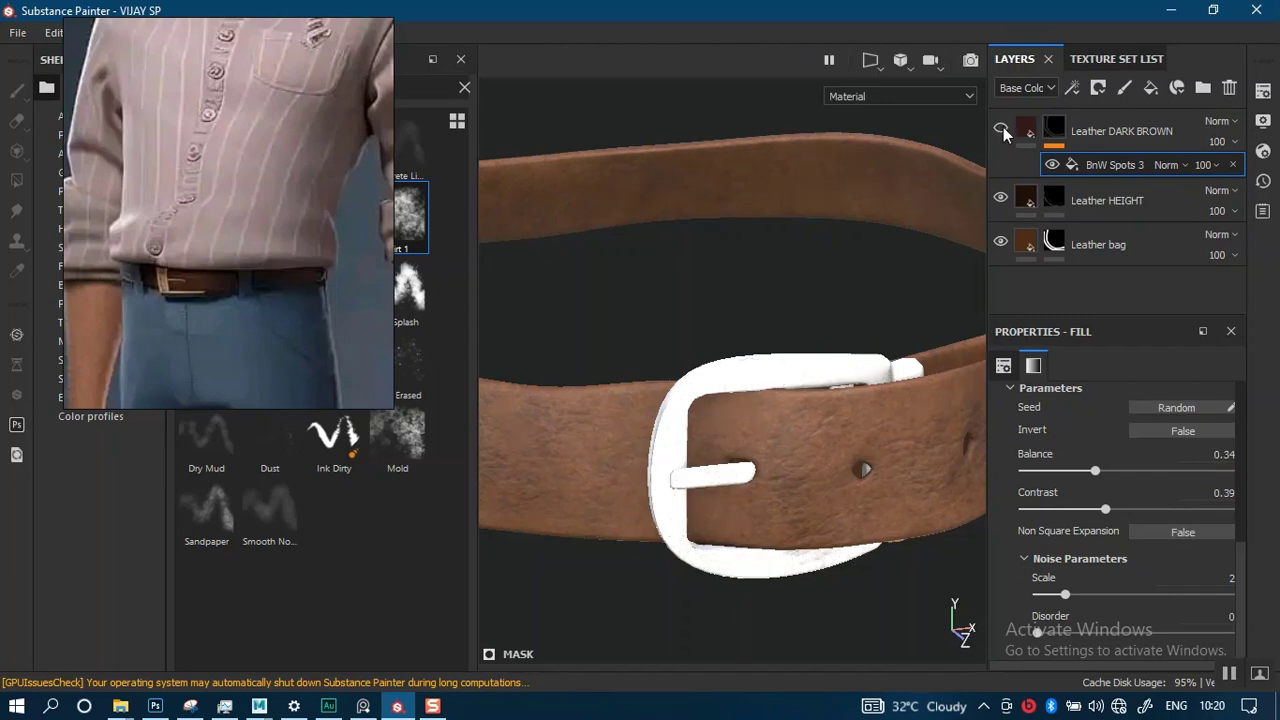
{"action": "left_click", "coordinate": [1000, 130]}
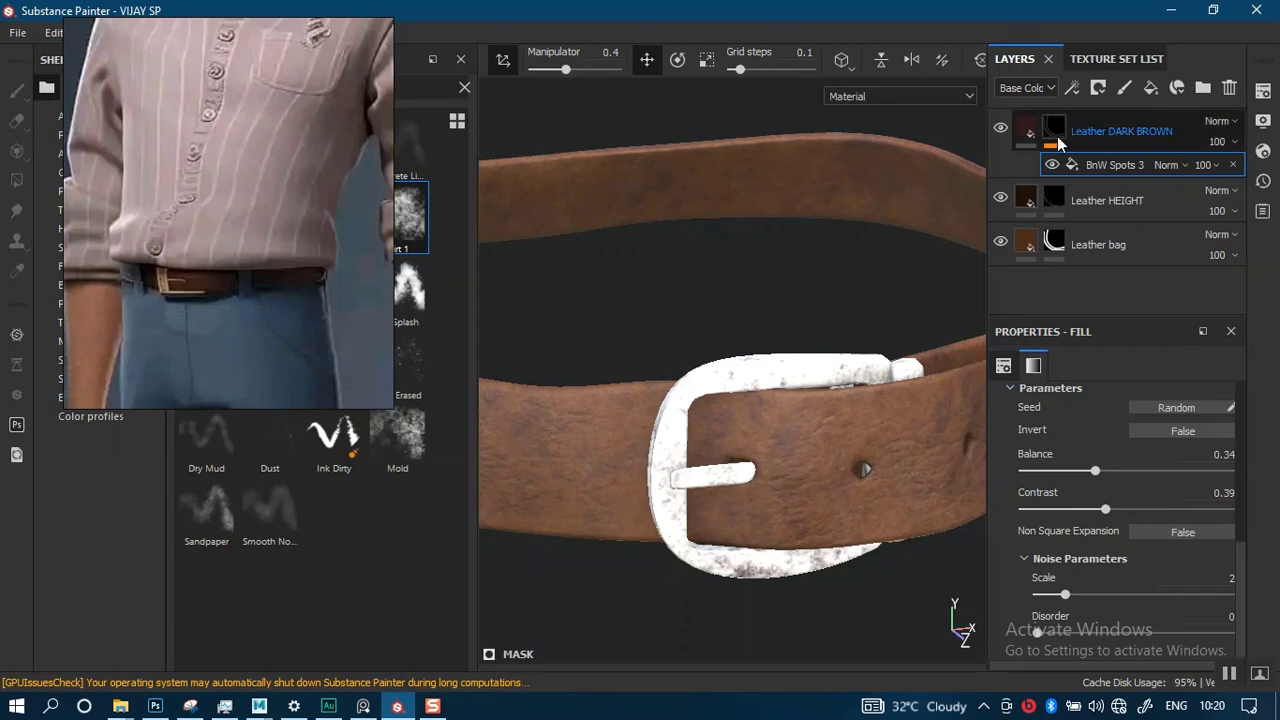
- Duplicate the Leather DARK BROWN layer together with its mask
{"action": "left_click", "coordinate": [1054, 135]}
{"action": "key", "text": "1"}
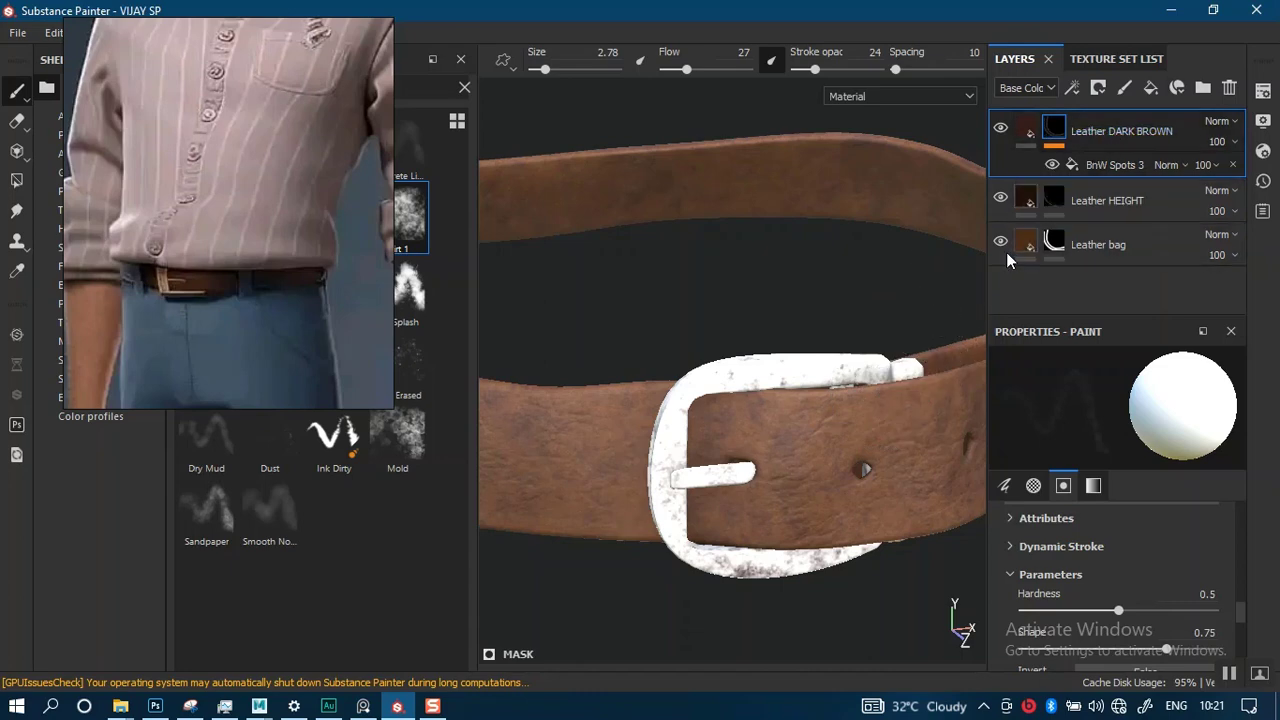
{"action": "key", "text": "ctrl+d"}
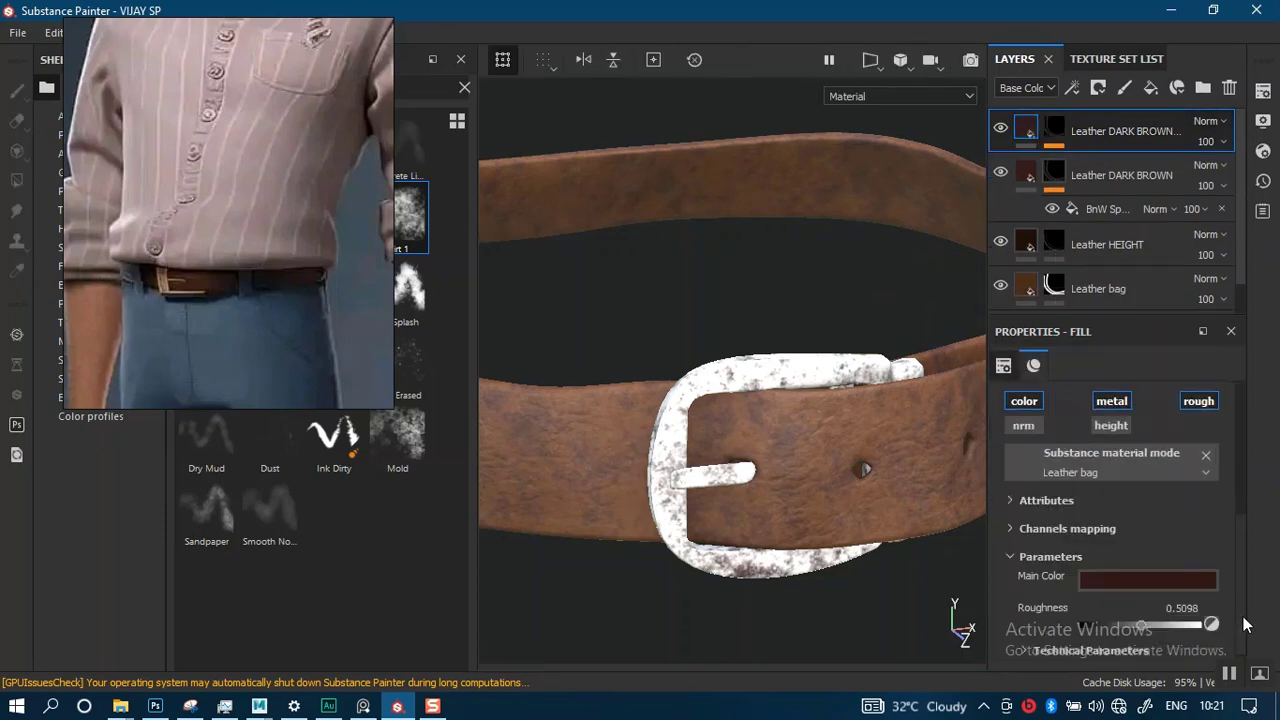
- Change the duplicated layer's Main Color to a darker, more saturated brown
{"action": "left_click", "coordinate": [1160, 583]}
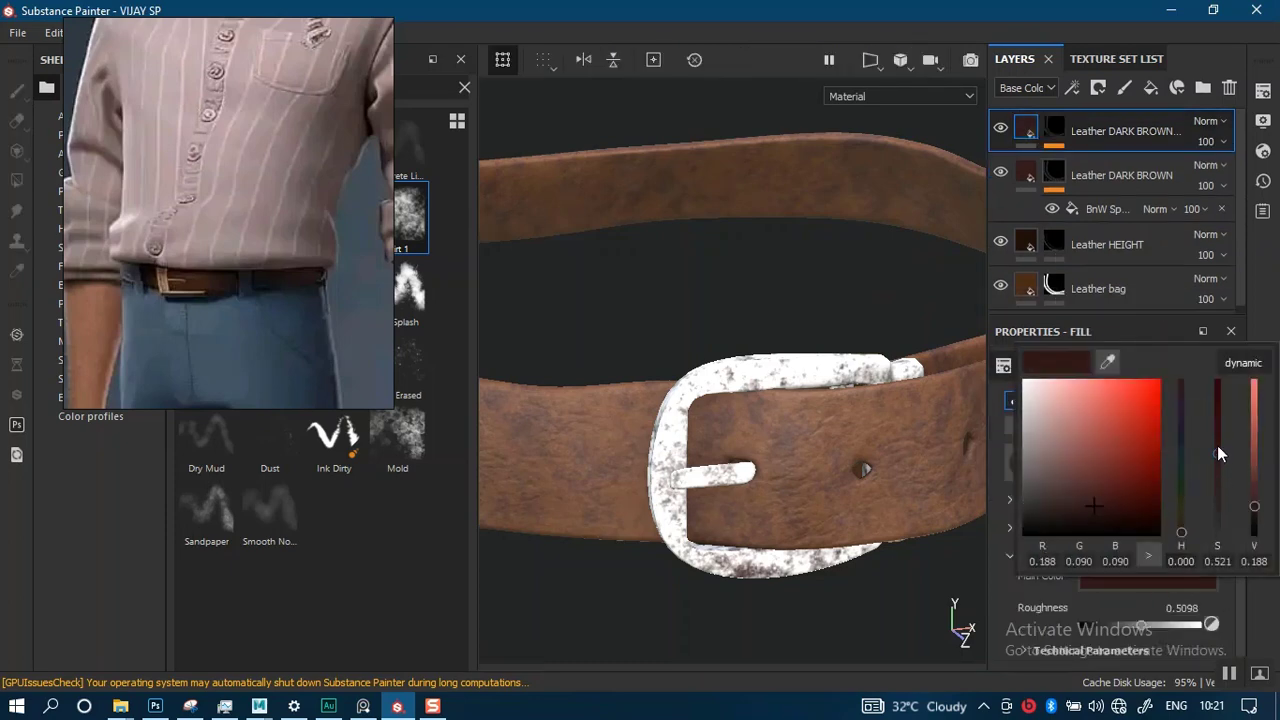
{"action": "left_click_drag", "start_coordinate": [1217, 446], "coordinate": [1217, 429]}
{"action": "left_click_drag", "start_coordinate": [1253, 509], "coordinate": [1254, 518]}
{"action": "left_click", "coordinate": [1263, 301]}
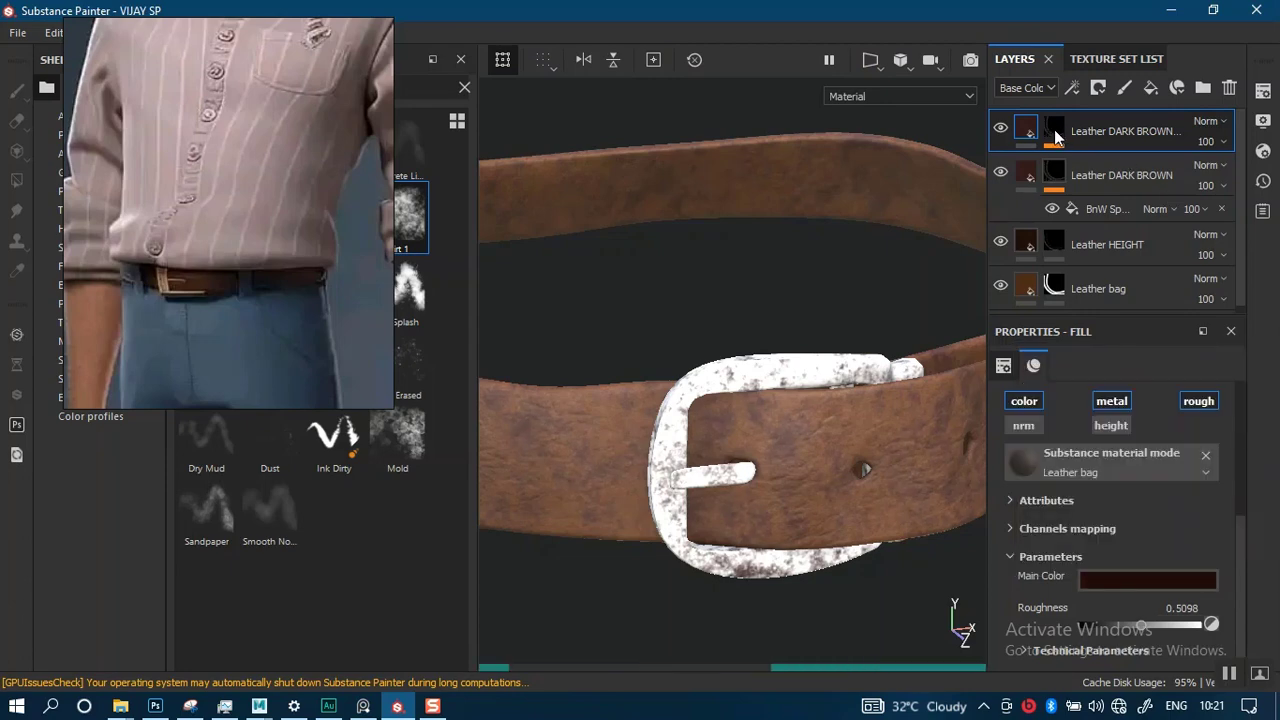
- Search the procedural textures for CLOU and replace BnW Spots 3 in the duplicated layer's mask fill with Clouds 2
{"action": "left_click", "coordinate": [1058, 132]}
{"action": "left_click", "coordinate": [1097, 166]}
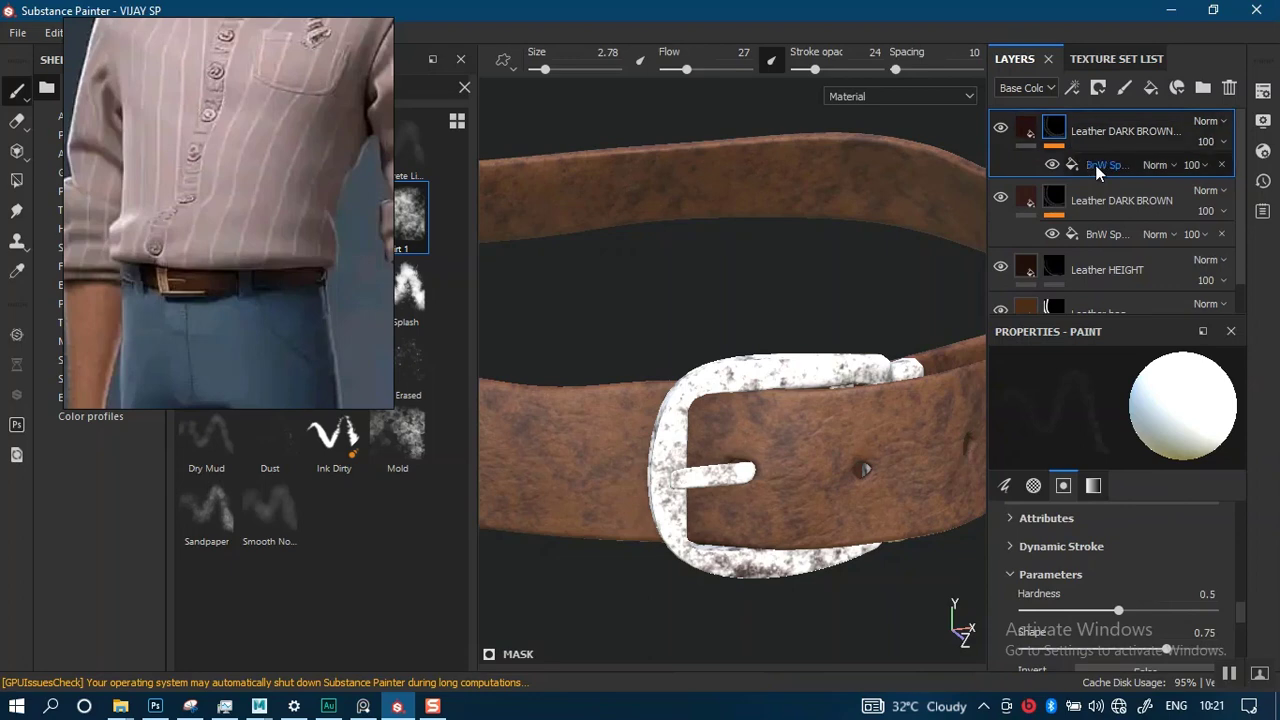
{"action": "left_click", "coordinate": [1108, 458]}
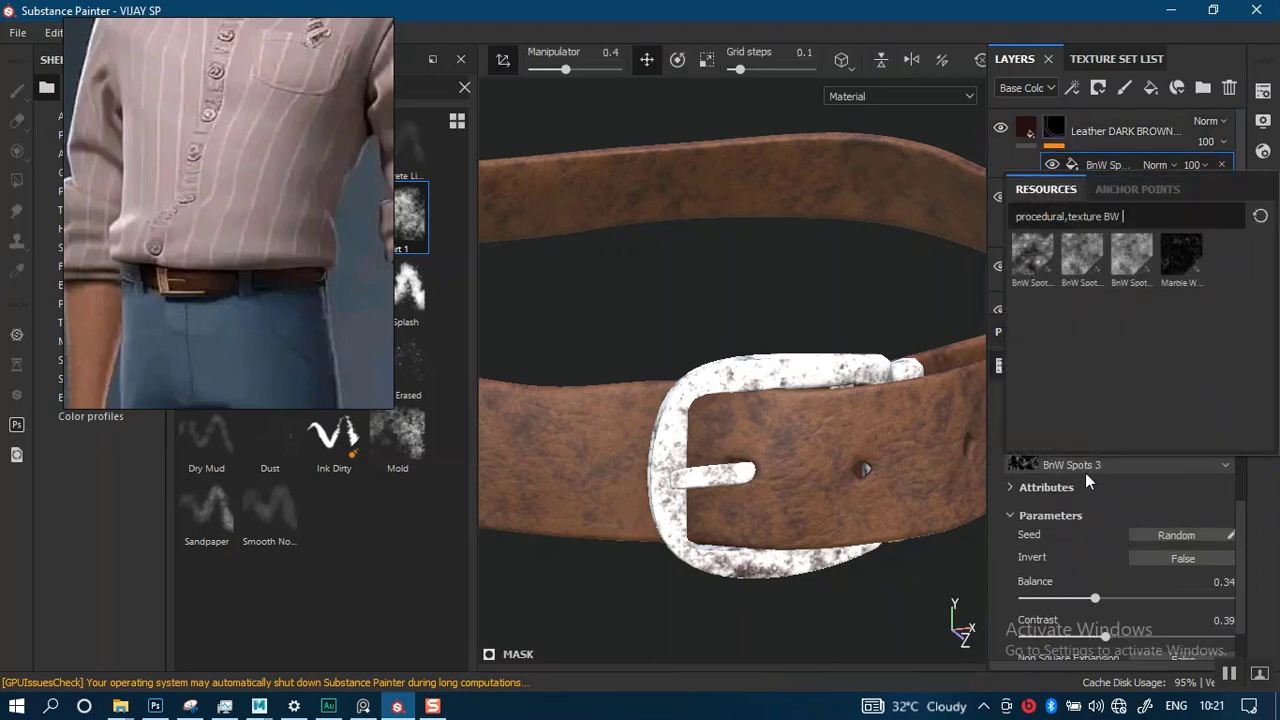
{"action": "key", "text": "BackSpace"}
{"action": "key", "text": "BackSpace"}
{"action": "key", "text": "BackSpace"}
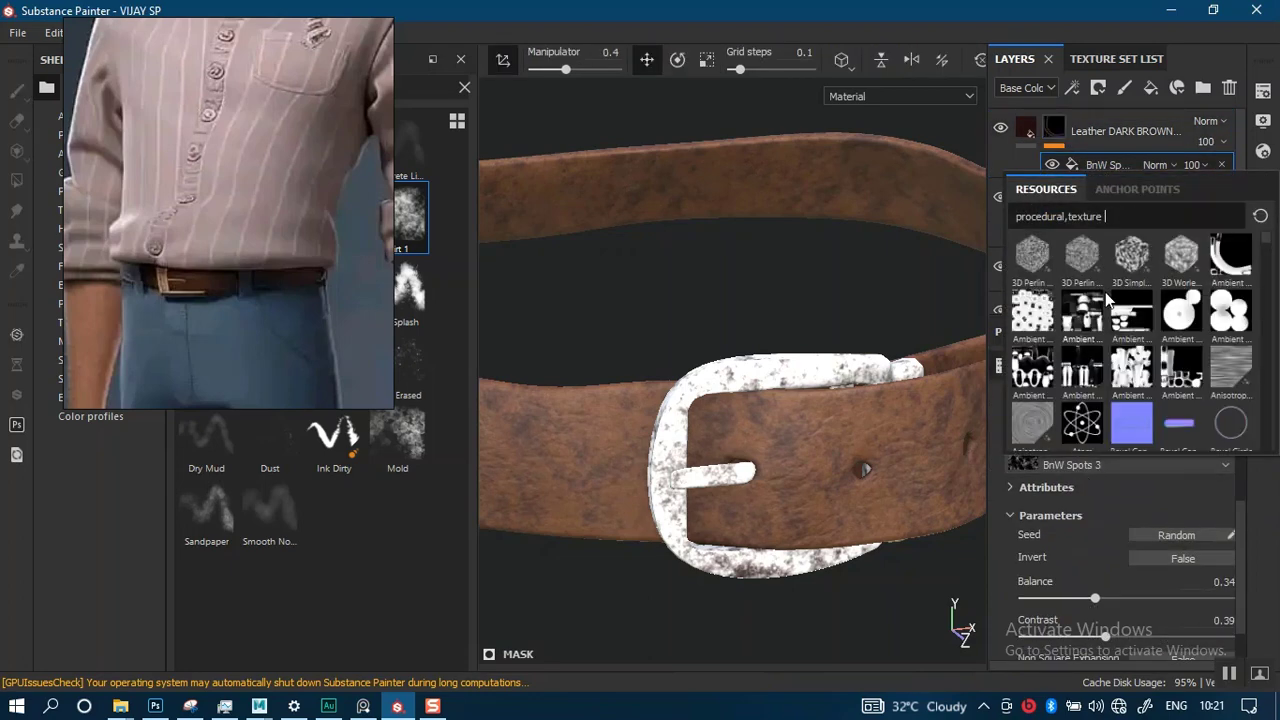
{"action": "type", "text": "CLOU"}
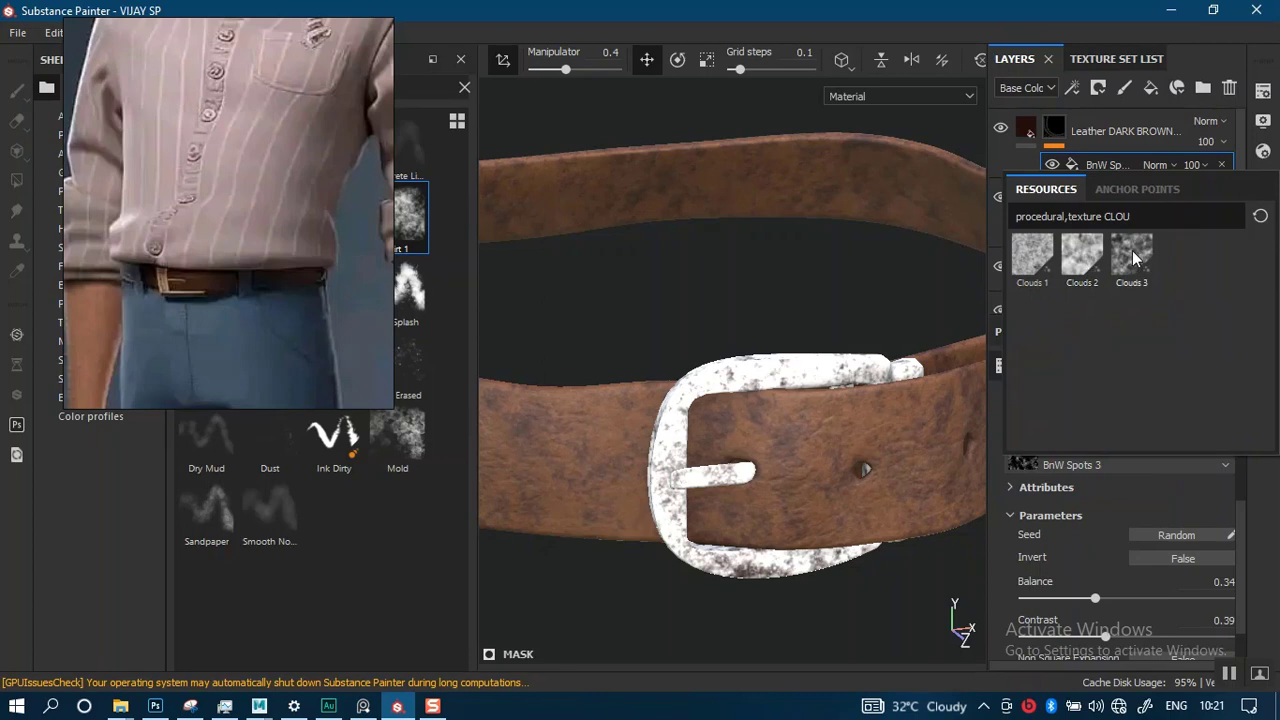
{"action": "left_click", "coordinate": [1068, 276]}
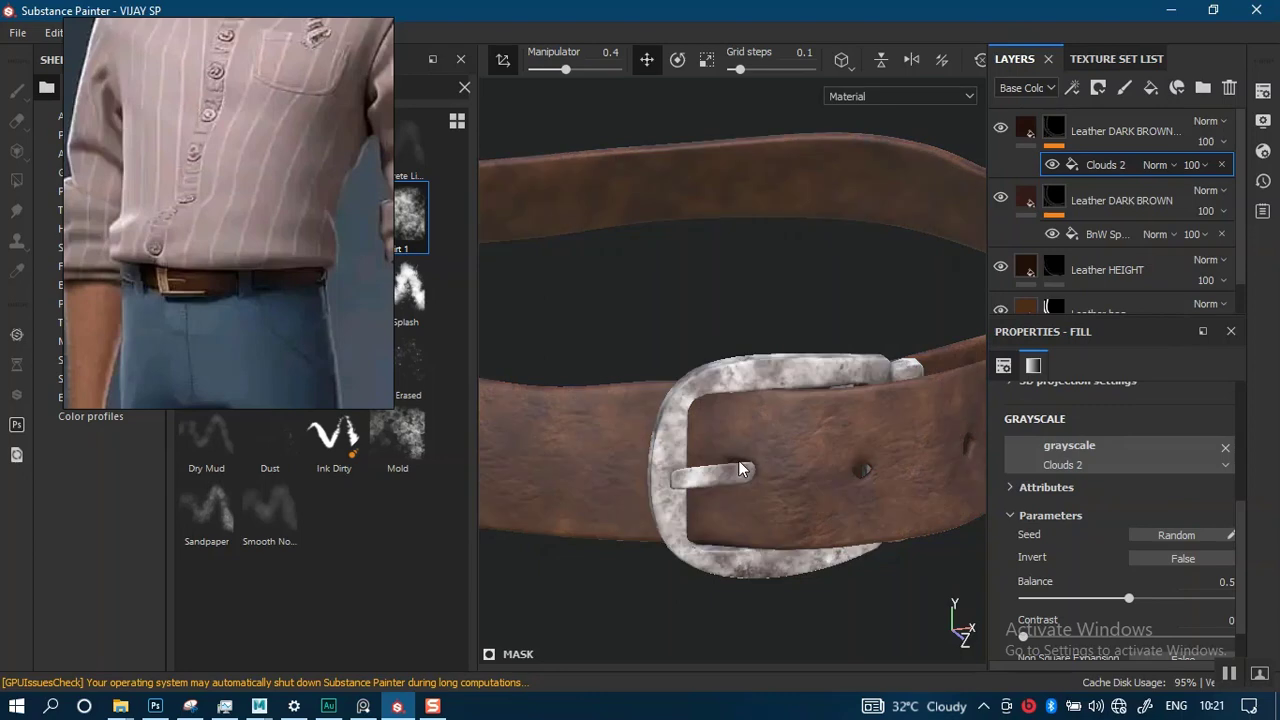
{"action": "scroll", "coordinate": [757, 505], "scroll_direction": "down", "scroll_amount": 5}
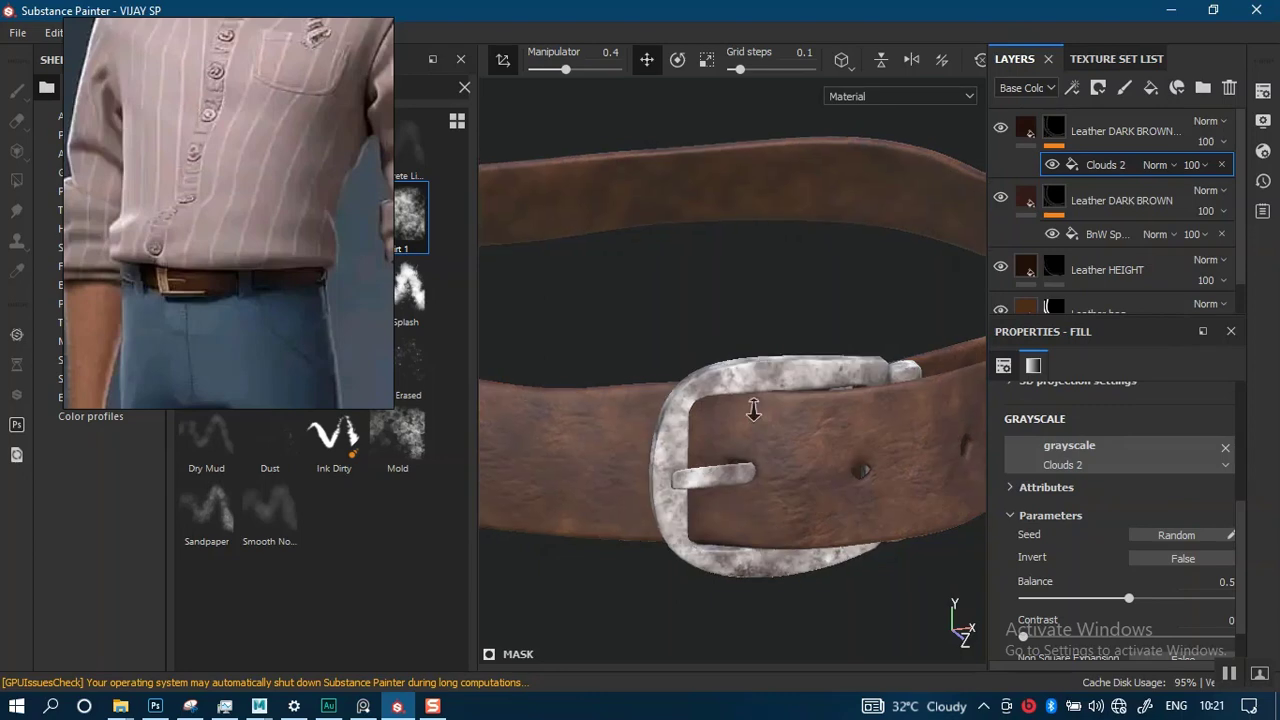
- Try a Balance of 0.65 on the Clouds 2 mask fill, checking the mask view, and undo it
{"action": "left_click_drag", "start_coordinate": [762, 476], "coordinate": [778, 462], "text": "alt"}
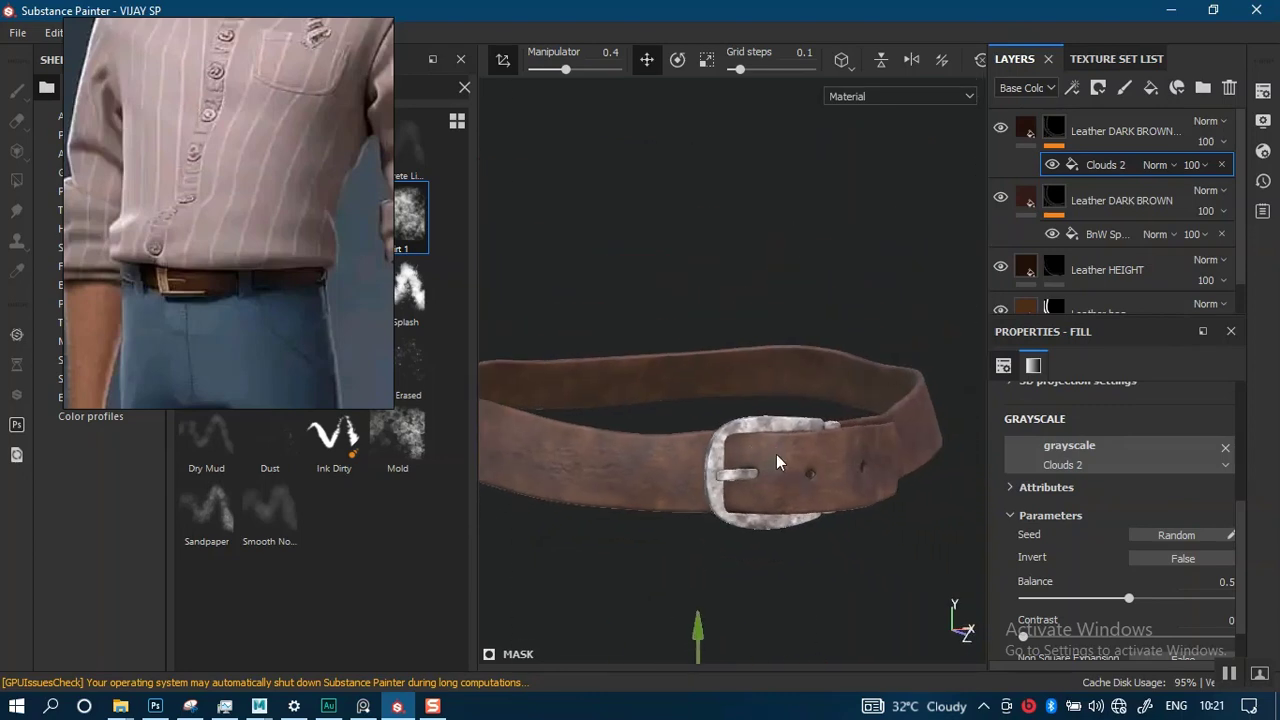
{"action": "middle_click_drag", "start_coordinate": [778, 523], "coordinate": [747, 487], "text": "alt"}
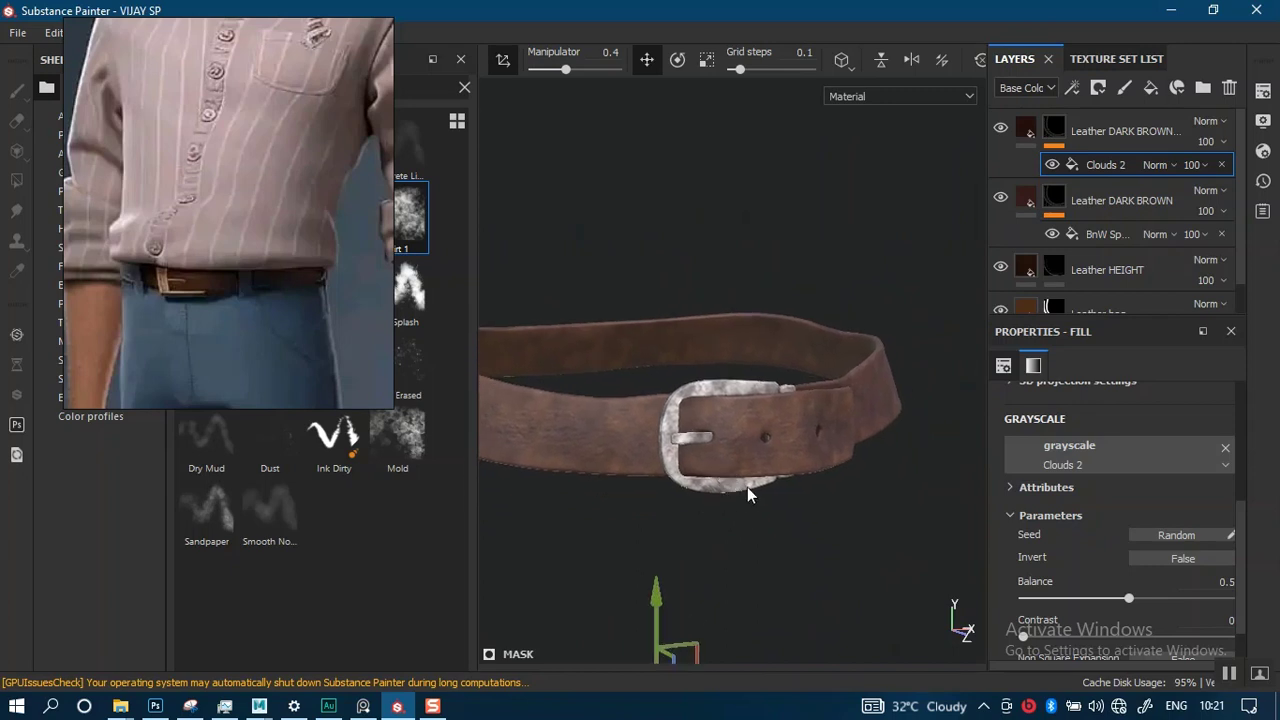
{"action": "right_click_drag", "start_coordinate": [747, 487], "coordinate": [794, 530], "text": "alt"}
{"action": "left_click_drag", "start_coordinate": [794, 530], "coordinate": [796, 440], "text": "alt"}
{"action": "key", "text": "m"}
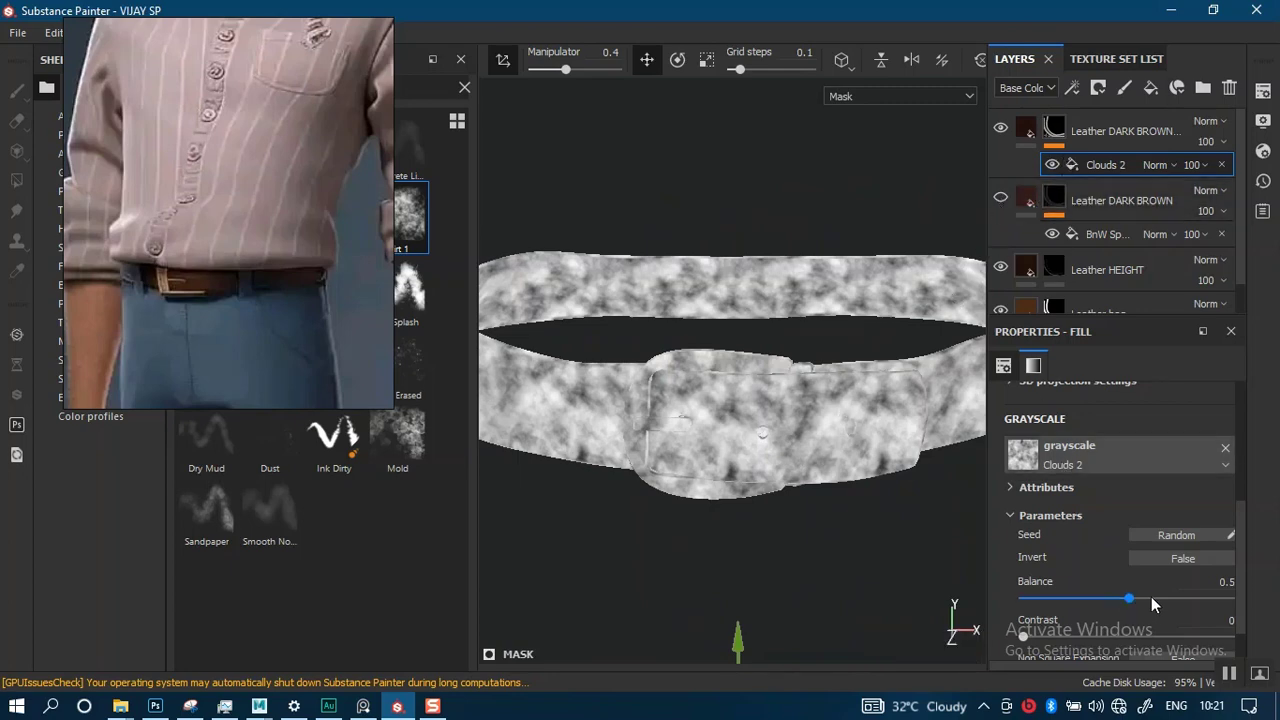
{"action": "left_click_drag", "start_coordinate": [1152, 604], "coordinate": [1161, 600]}
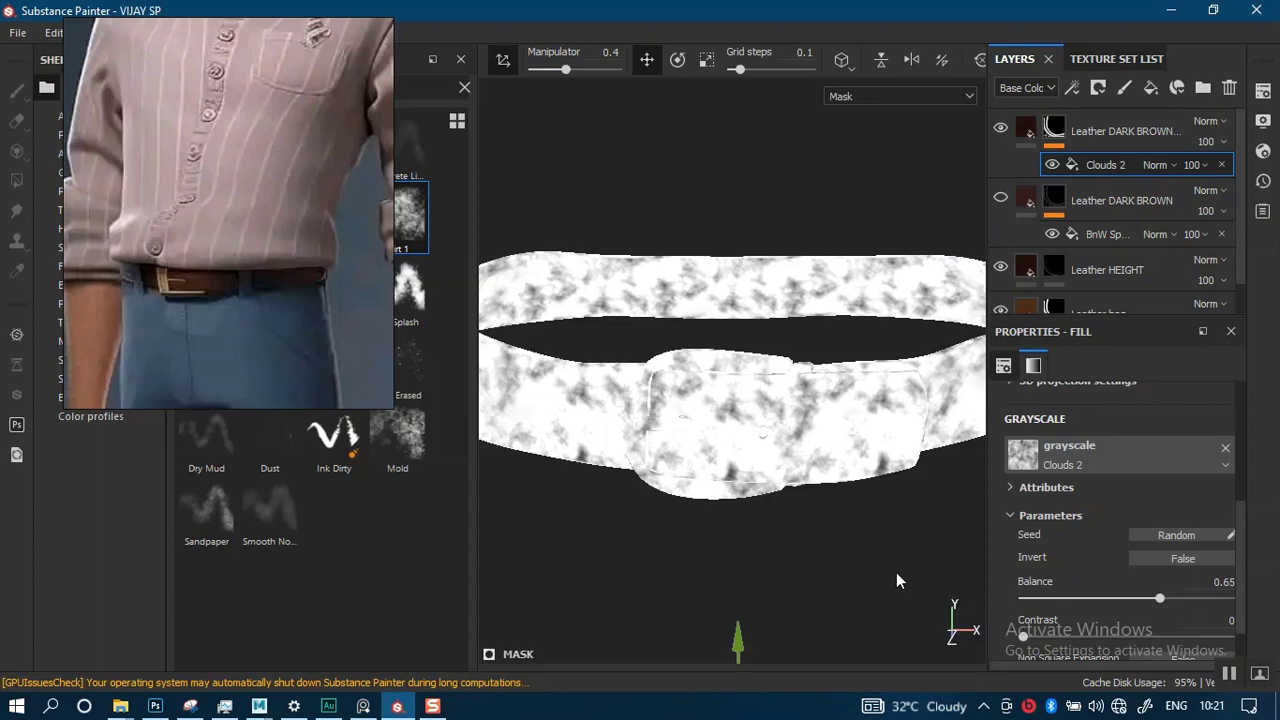
{"action": "key", "text": "m"}
{"action": "mouse_move", "coordinate": [840, 524]}
{"action": "right_mouse_down", "text": "alt"}
{"action": "mouse_move", "coordinate": [831, 465]}
{"action": "mouse_move", "coordinate": [829, 547]}
{"action": "right_mouse_up", "text": "alt"}
{"action": "key", "text": "ctrl+z"}
- Show the Leather DARK BROWN layer again and check the combined leather around the buckle and strap end
{"action": "left_click_drag", "start_coordinate": [829, 547], "coordinate": [848, 526], "text": "alt"}
{"action": "left_click", "coordinate": [1000, 199]}
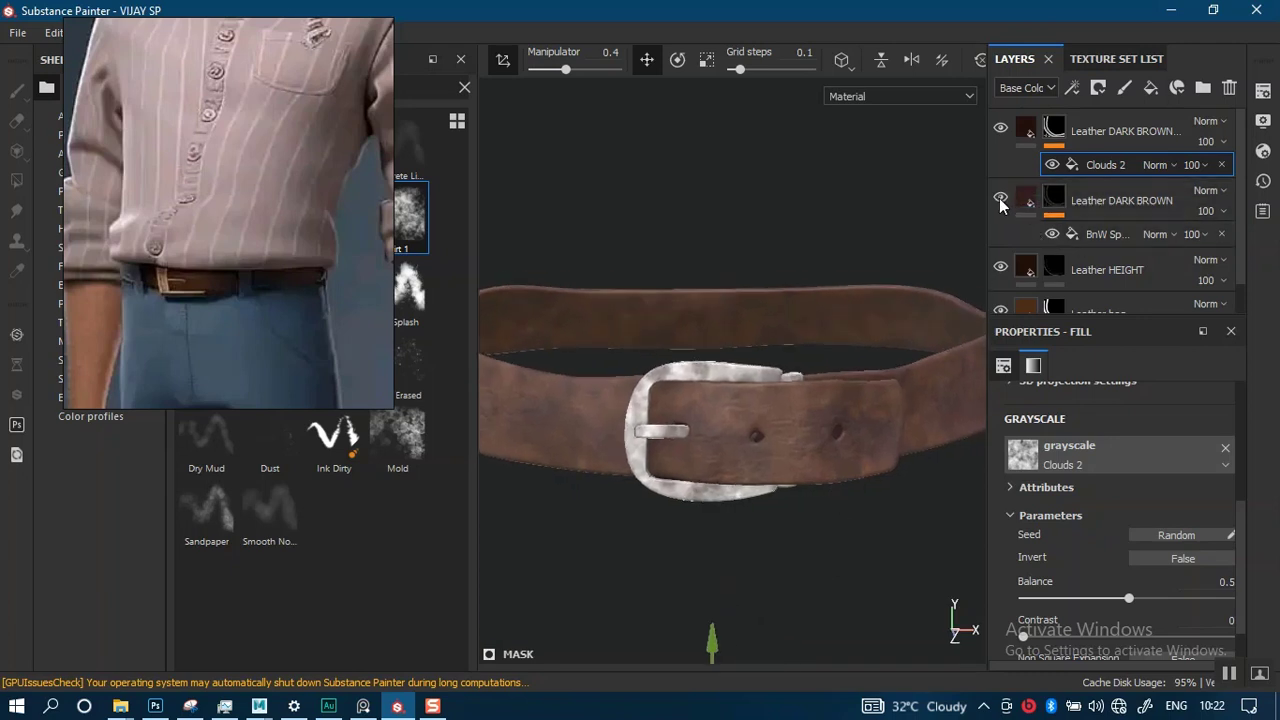
{"action": "left_click_drag", "start_coordinate": [914, 343], "coordinate": [814, 428], "text": "alt"}
{"action": "right_click_drag", "start_coordinate": [814, 428], "coordinate": [791, 467], "text": "alt"}
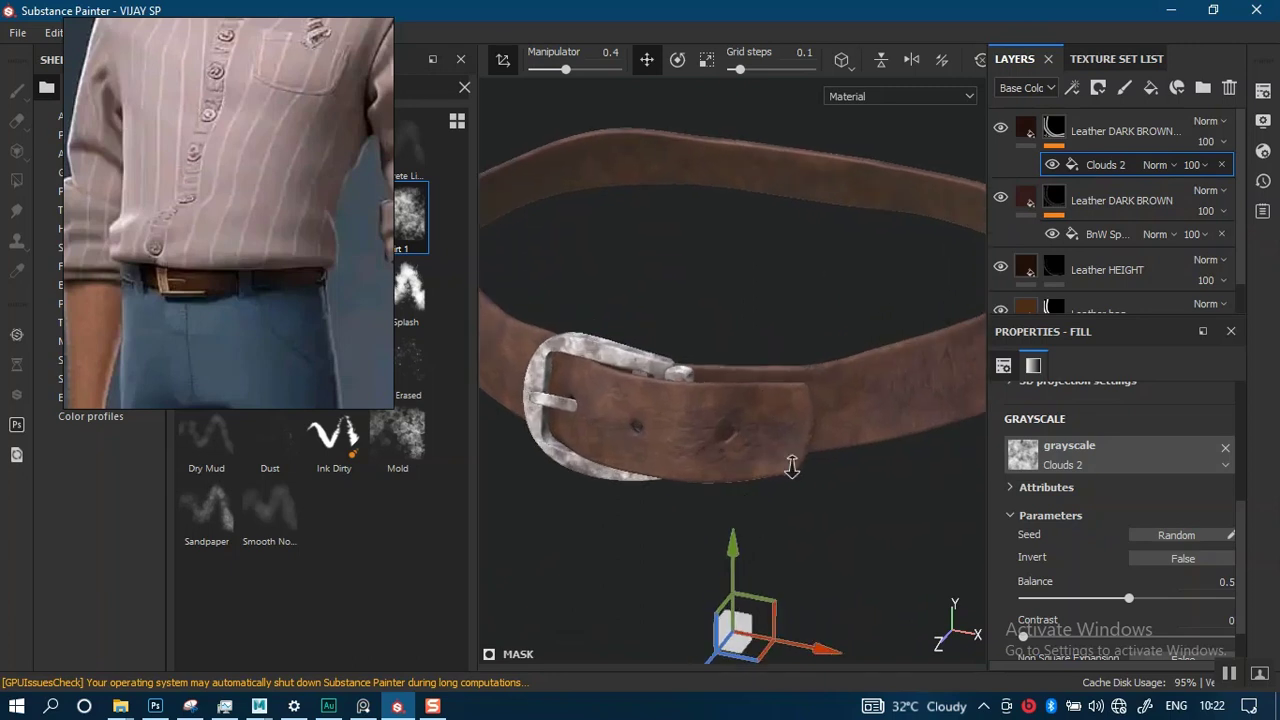
{"action": "left_click_drag", "start_coordinate": [791, 467], "coordinate": [952, 351], "text": "alt"}
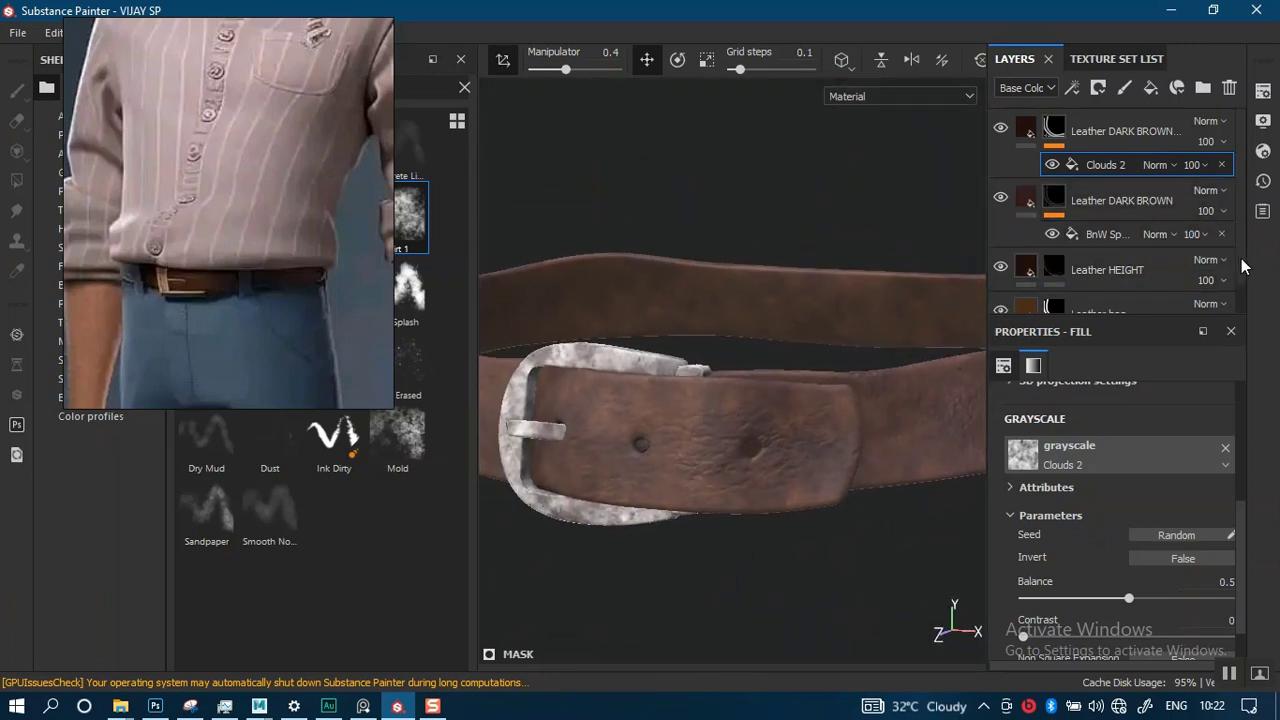
- Duplicate the Leather bag base layer and hide the duplicate
{"action": "scroll", "coordinate": [1241, 258], "scroll_direction": "down", "scroll_amount": 1}
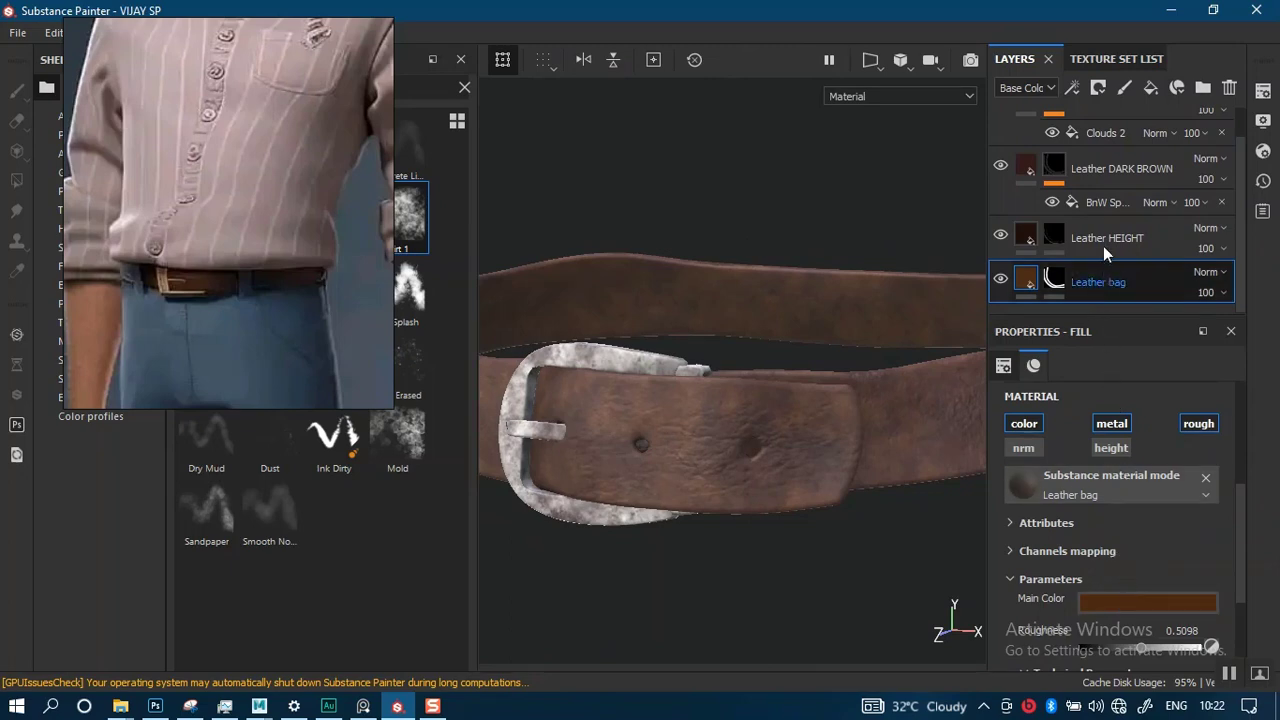
{"action": "key", "text": "ctrl+d"}
{"action": "left_click", "coordinate": [999, 281]}
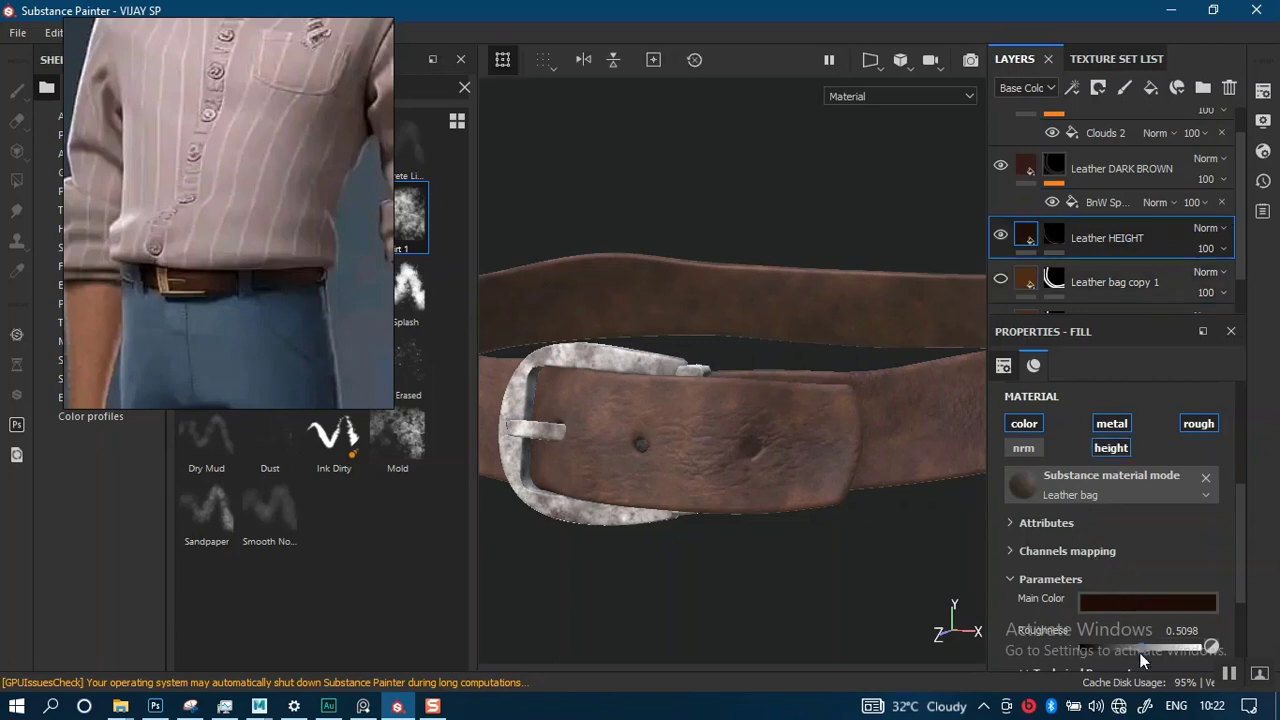
- Try a reddish brown sampled from the Leather DARK BROWN thumbnail as Leather HEIGHT's Main Color, with saturation 0.599
{"action": "left_click", "coordinate": [1133, 601]}
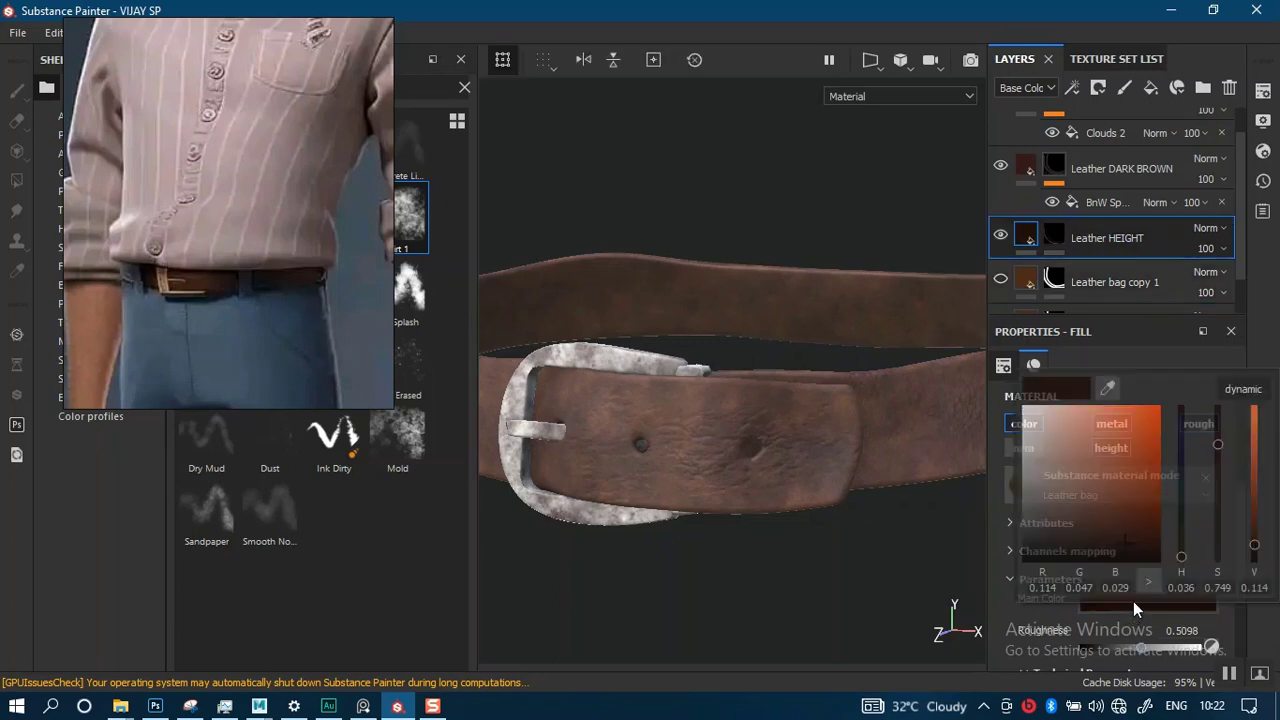
{"action": "left_click", "coordinate": [1107, 390]}
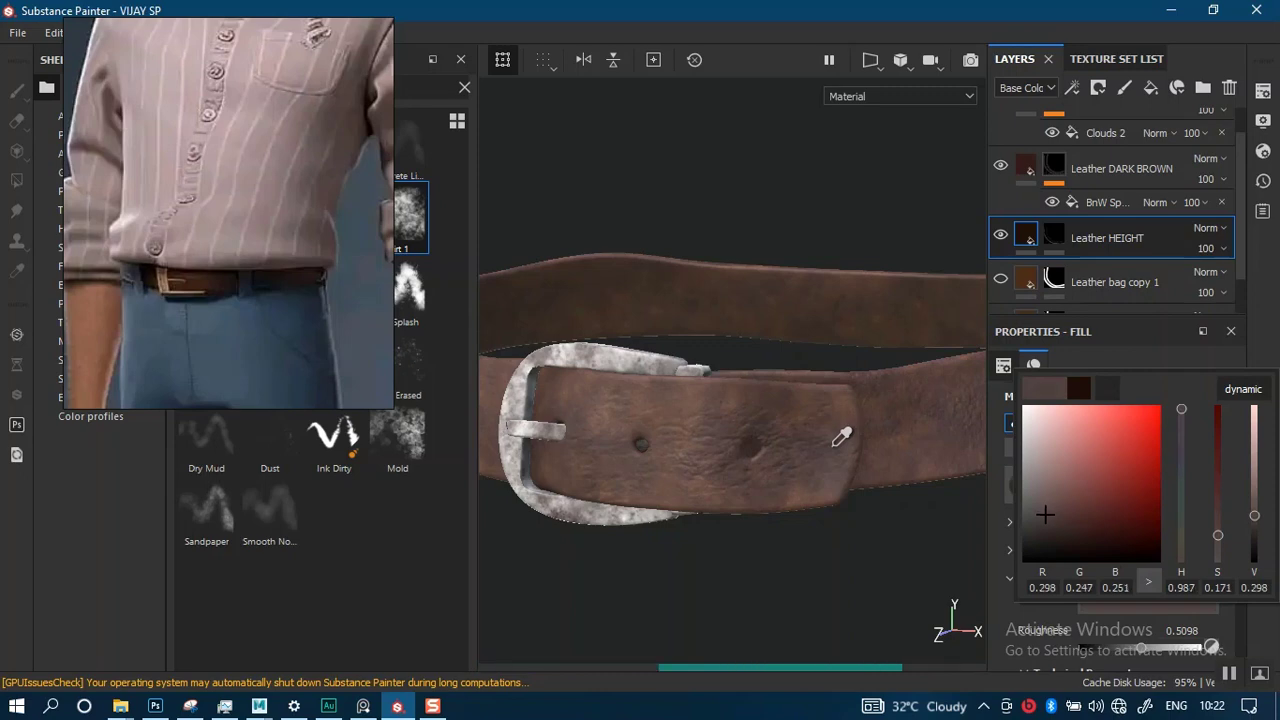
{"action": "left_click", "coordinate": [840, 440]}
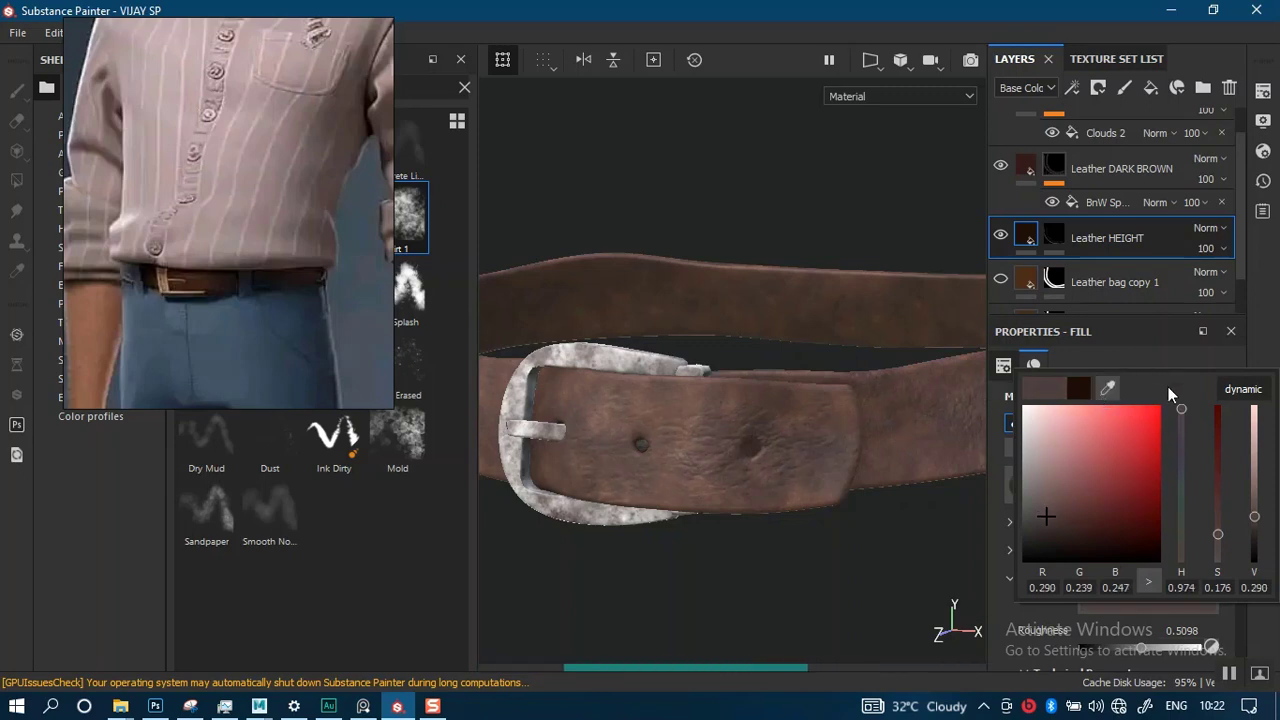
{"action": "left_click", "coordinate": [1107, 389]}
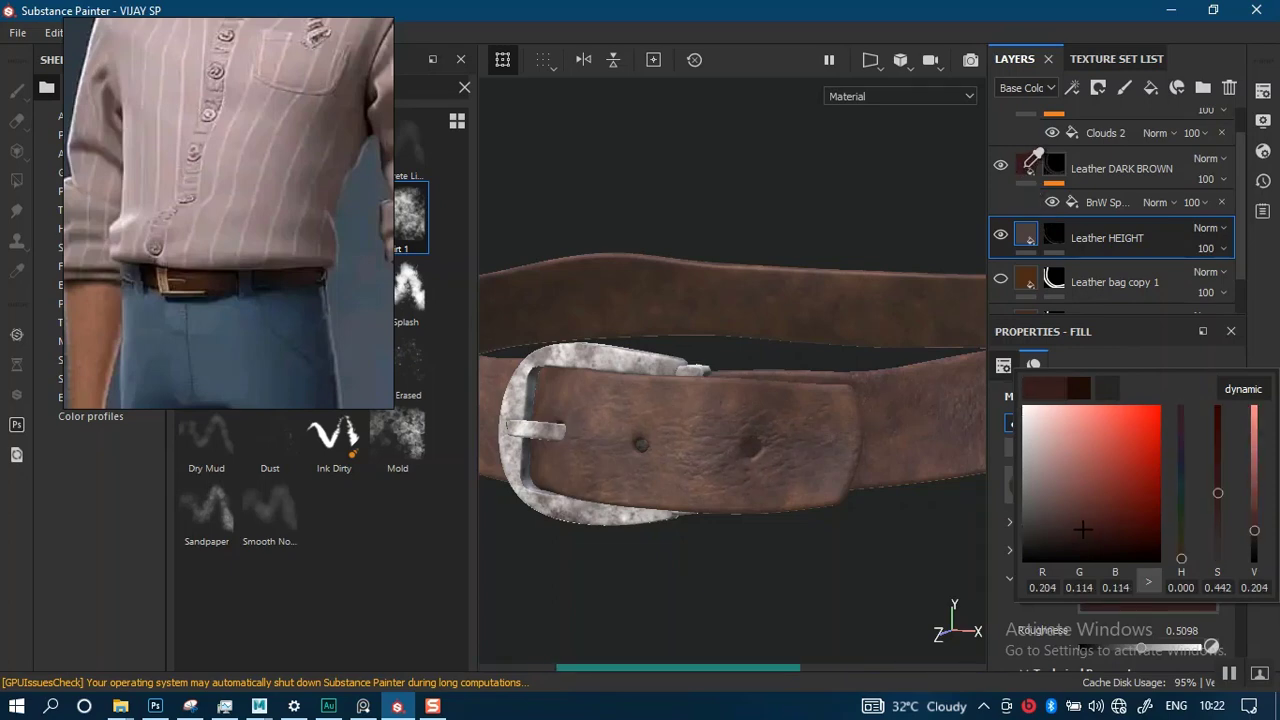
{"action": "left_click", "coordinate": [1025, 170]}
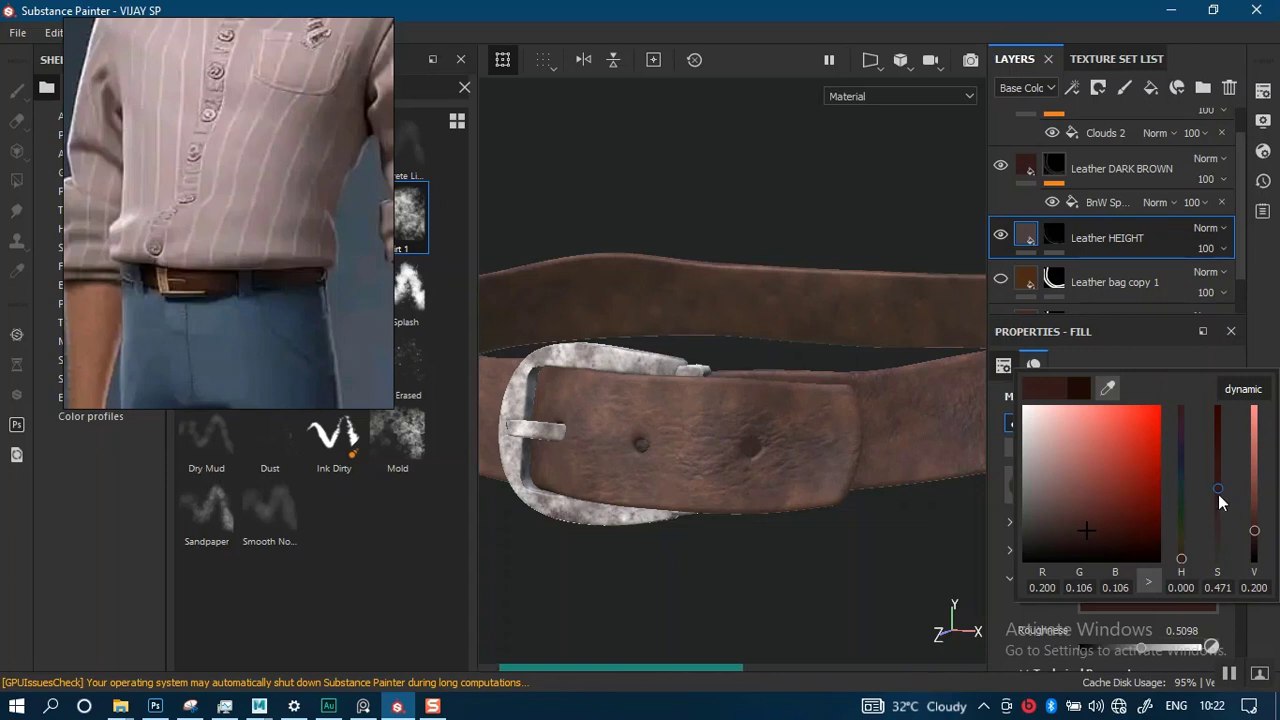
{"action": "left_click_drag", "start_coordinate": [1219, 494], "coordinate": [1218, 467]}
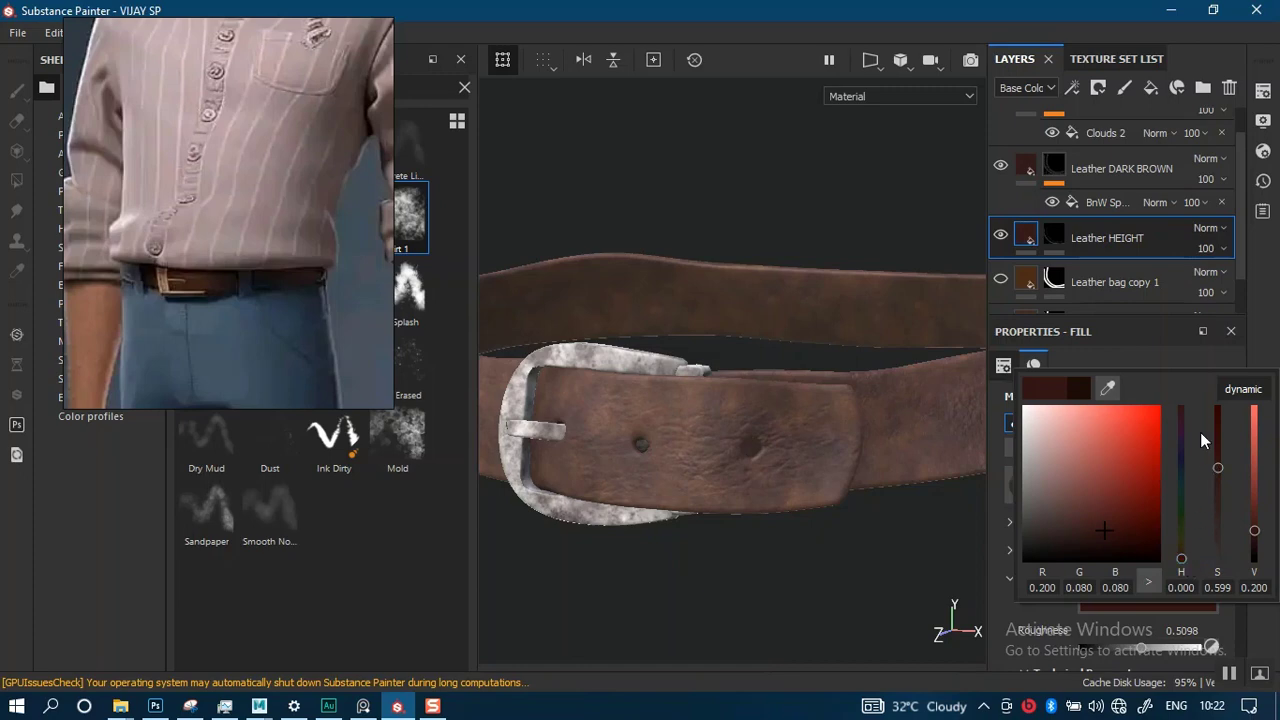
{"action": "left_click_drag", "start_coordinate": [1243, 241], "coordinate": [1243, 198]}
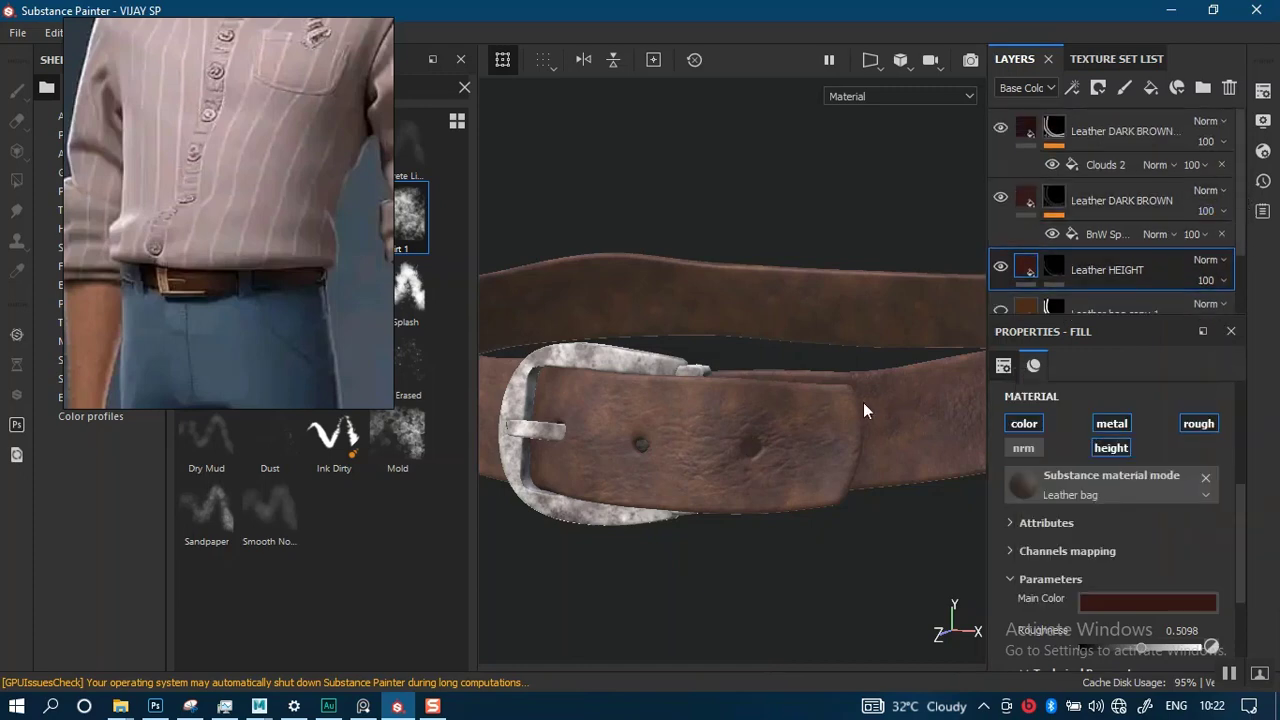
- Inspect the whole belt and compare its leather with the Leather HEIGHT layer hidden and shown
{"action": "right_click_drag", "start_coordinate": [771, 466], "coordinate": [797, 363], "text": "alt"}
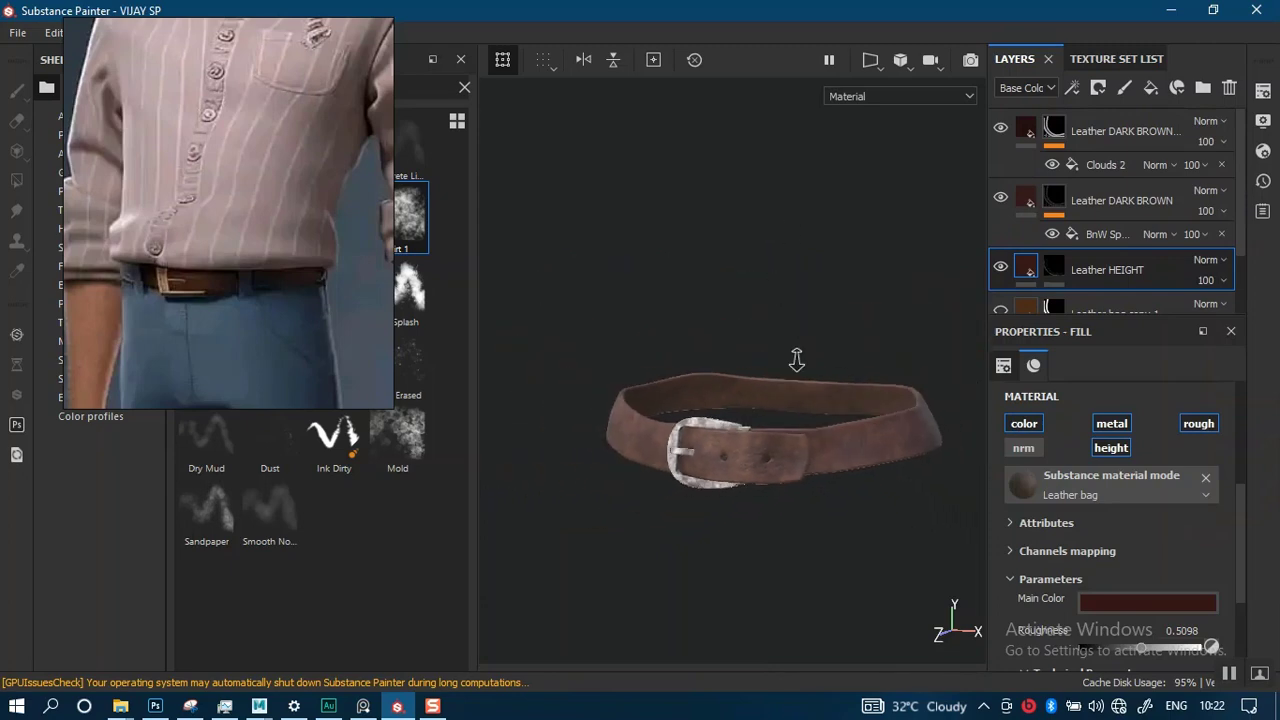
{"action": "left_click_drag", "start_coordinate": [766, 455], "coordinate": [826, 462], "text": "alt"}
{"action": "right_click_drag", "start_coordinate": [775, 450], "coordinate": [733, 503], "text": "alt"}
{"action": "middle_click_drag", "start_coordinate": [731, 500], "coordinate": [786, 470], "text": "alt"}
{"action": "right_click_drag", "start_coordinate": [805, 520], "coordinate": [842, 595], "text": "alt"}
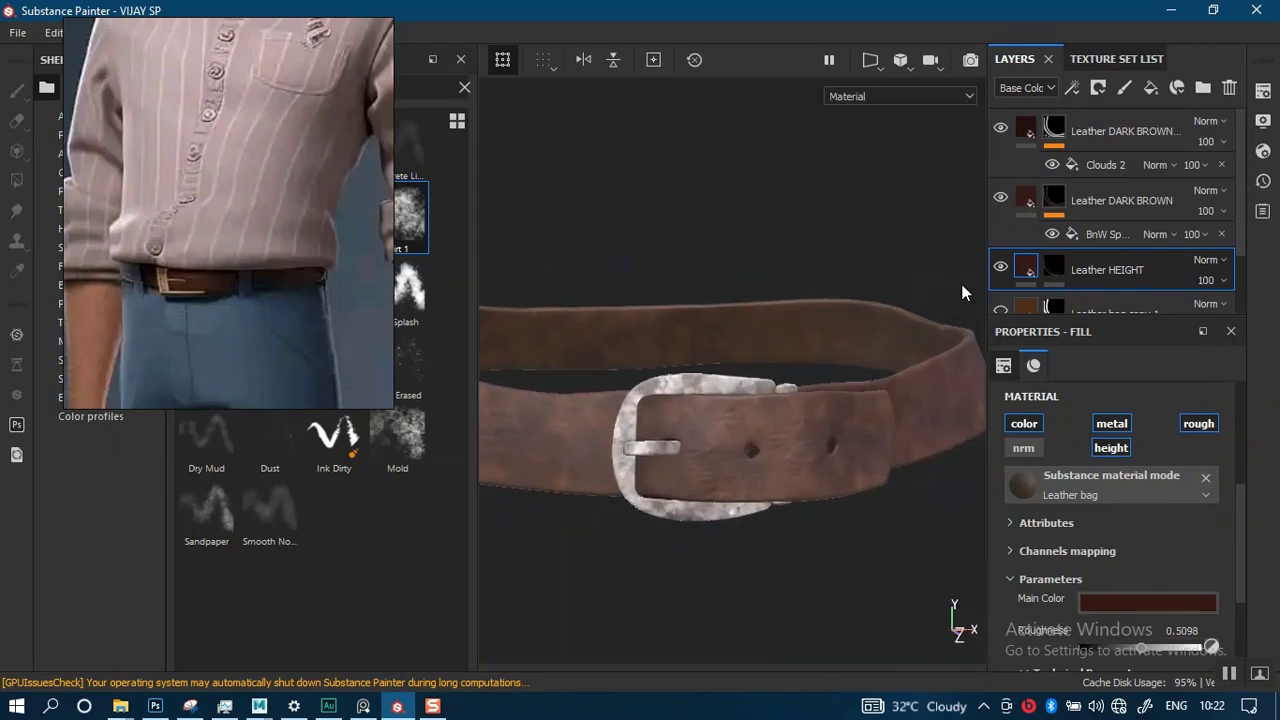
{"action": "left_click", "coordinate": [1003, 270]}
{"action": "left_click", "coordinate": [1004, 264]}
{"action": "scroll", "coordinate": [1237, 262], "scroll_direction": "down", "scroll_amount": 2}
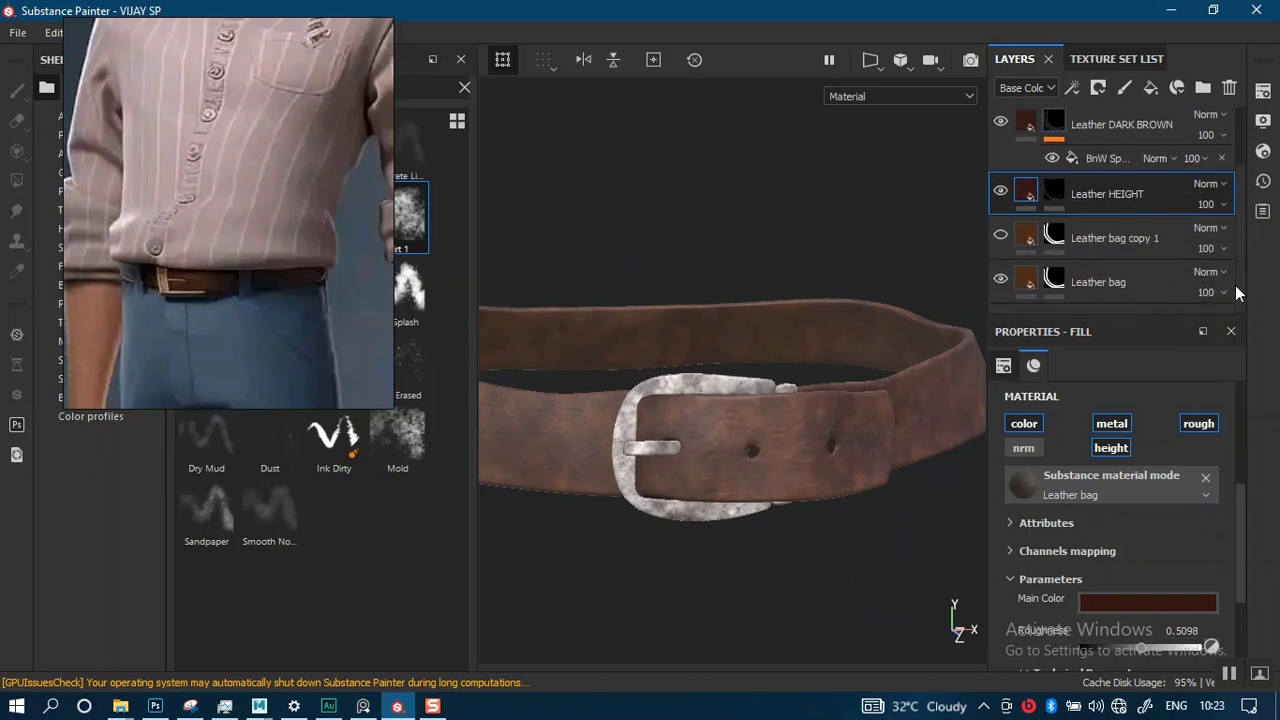
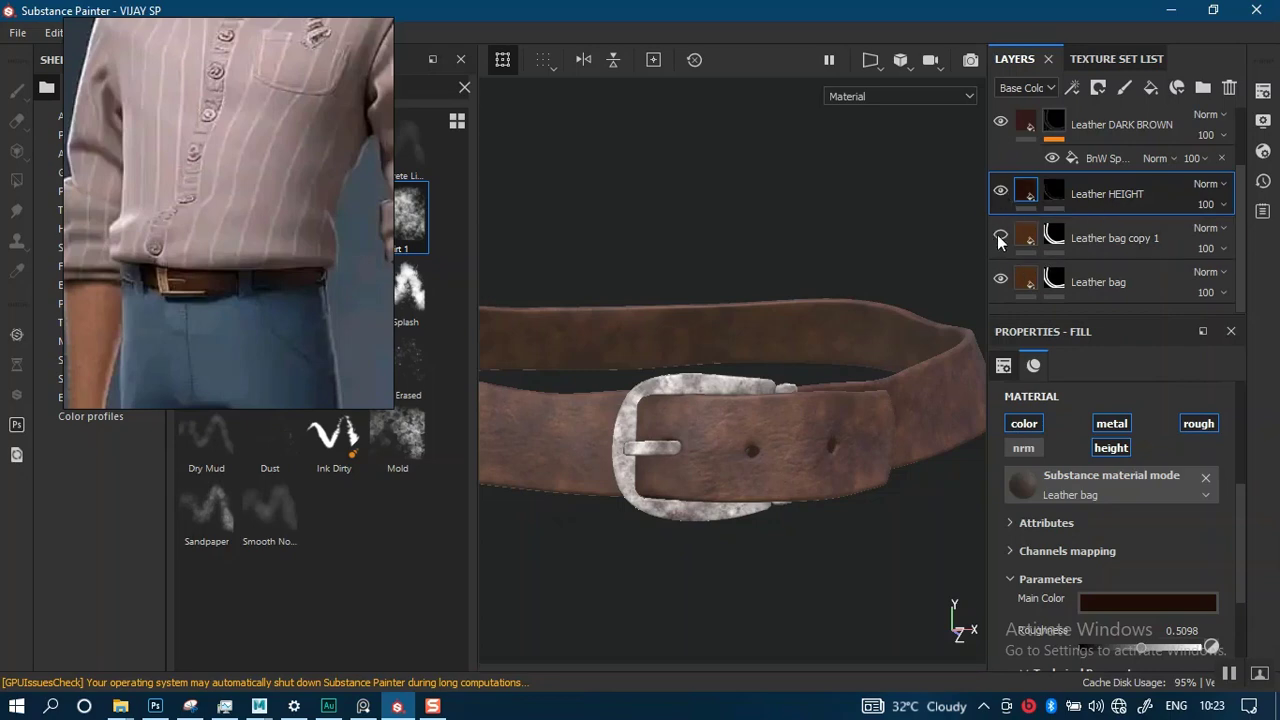
- Show Leather bag copy 1 in place of the hidden Leather bag layer and select the copy
{"action": "left_click", "coordinate": [1000, 279]}
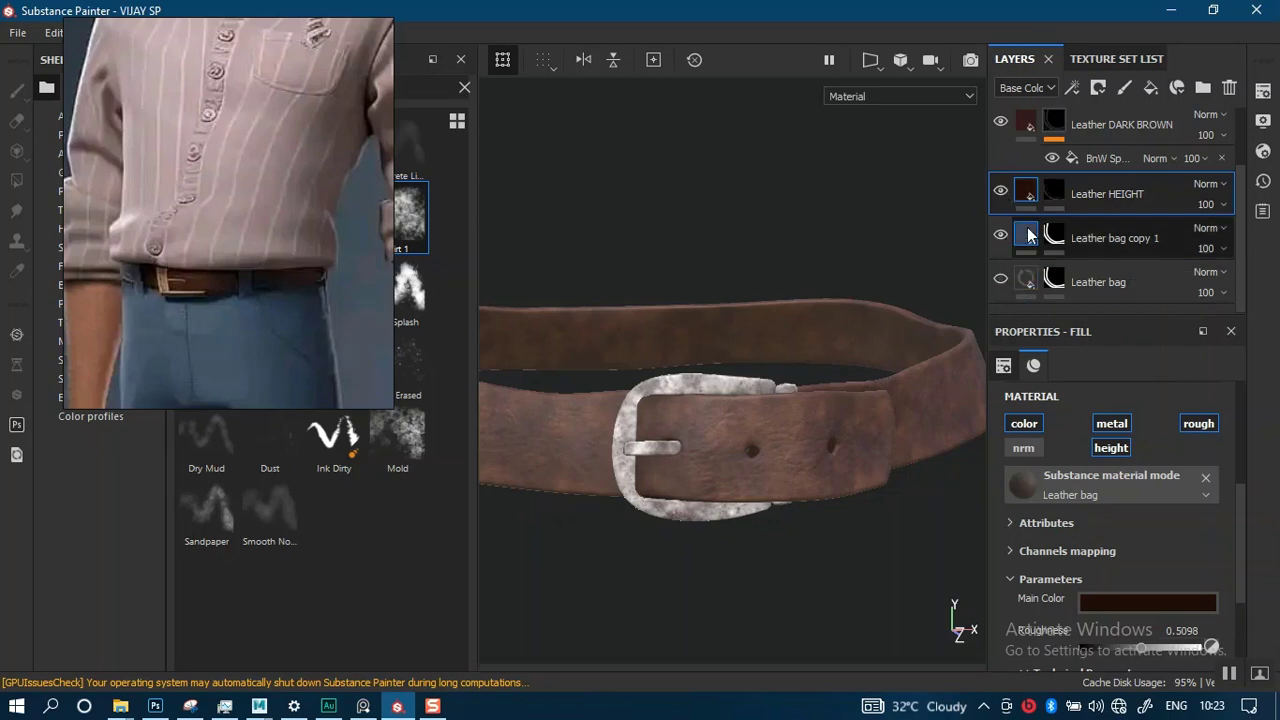
{"action": "left_click", "coordinate": [1058, 240]}
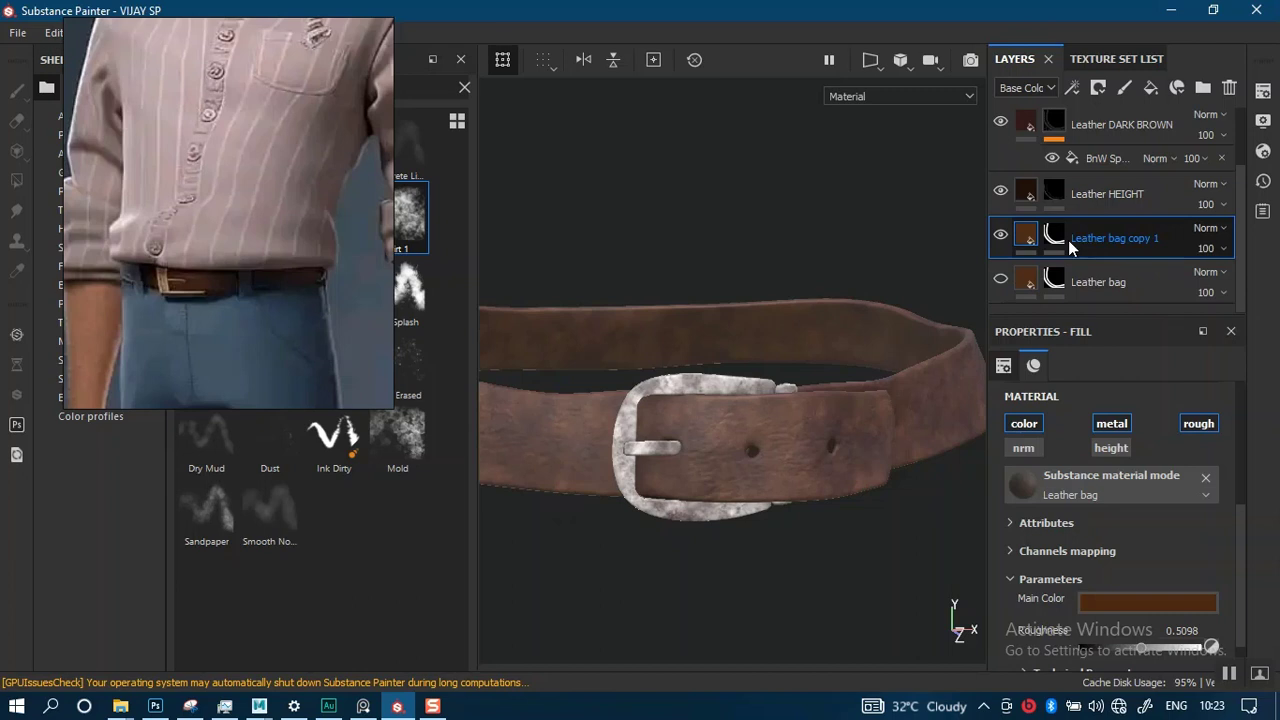
- Try a Main Color sampled from the belt strap on Leather bag copy 1, and undo it
{"action": "left_click", "coordinate": [1124, 604]}
{"action": "left_click", "coordinate": [1118, 385]}
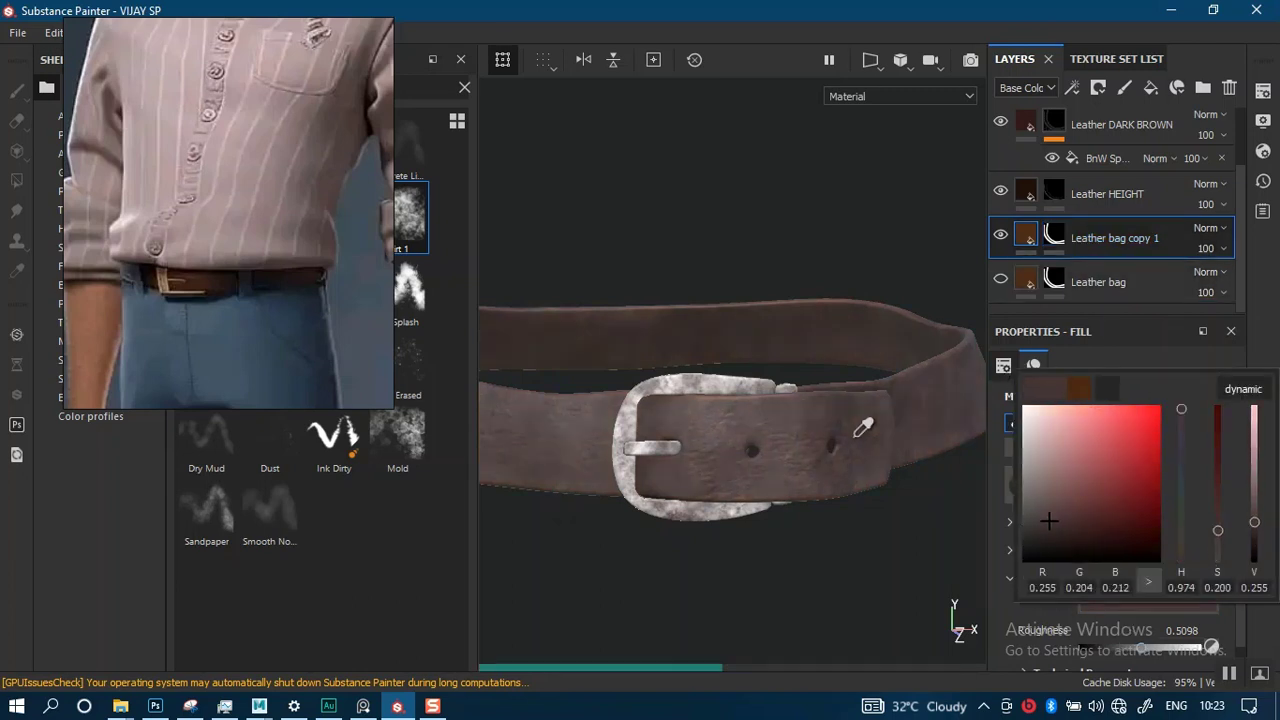
{"action": "left_click", "coordinate": [871, 434]}
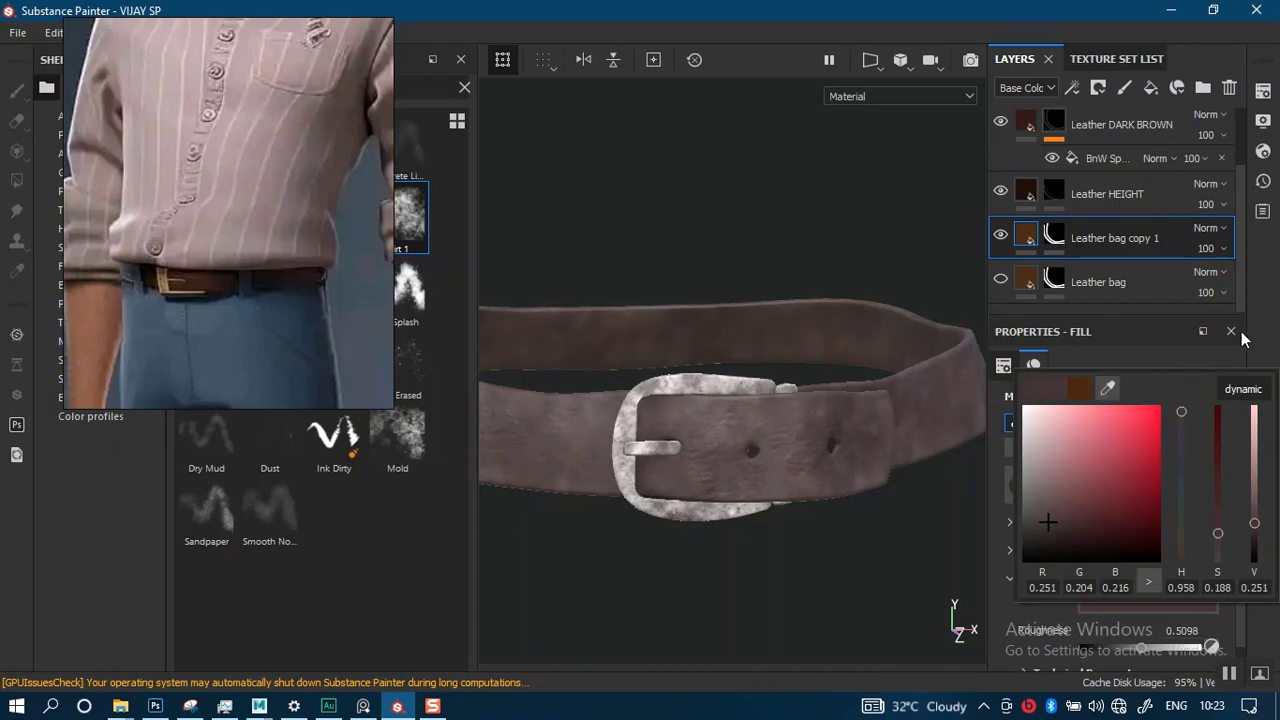
{"action": "left_click", "coordinate": [1246, 350]}
{"action": "key", "text": "ctrl+z"}
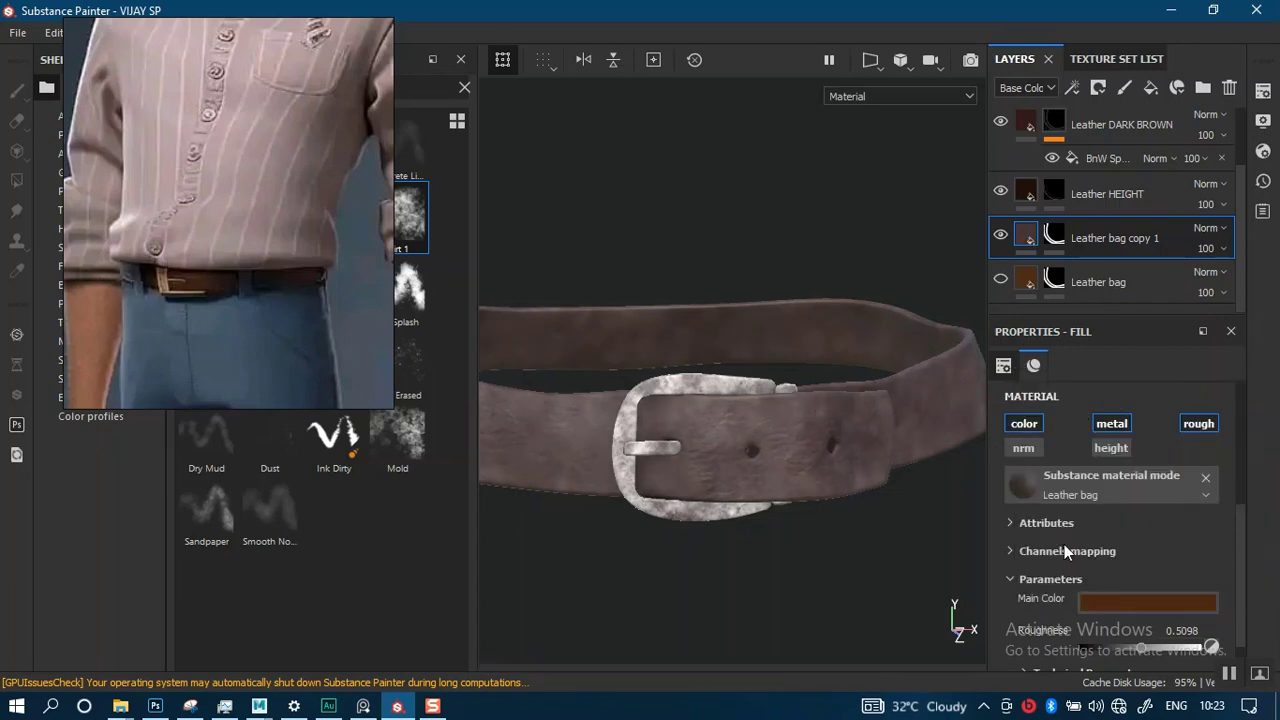
- Darken Leather bag copy 1's Main Color to a brown with saturation 0.898 and value 0.216, and check the belt
{"action": "left_click", "coordinate": [1108, 600]}
{"action": "left_click_drag", "start_coordinate": [1257, 524], "coordinate": [1257, 540]}
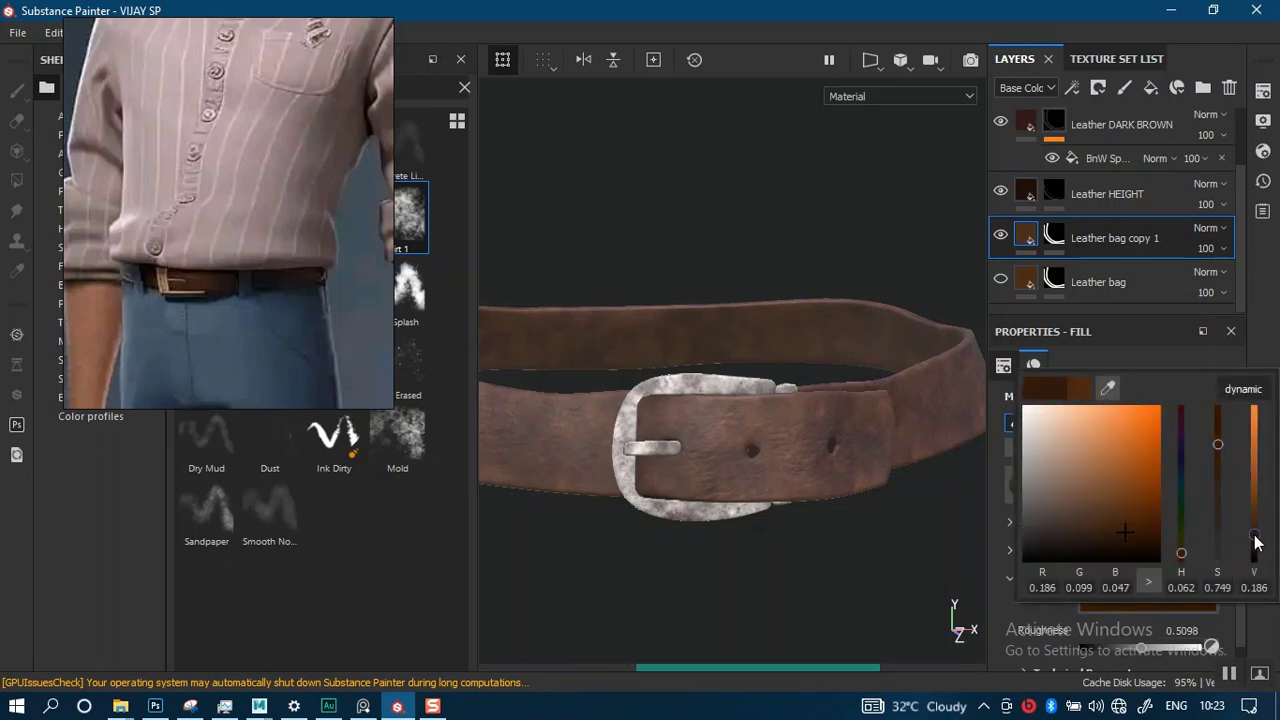
{"action": "left_click_drag", "start_coordinate": [1257, 540], "coordinate": [1254, 543]}
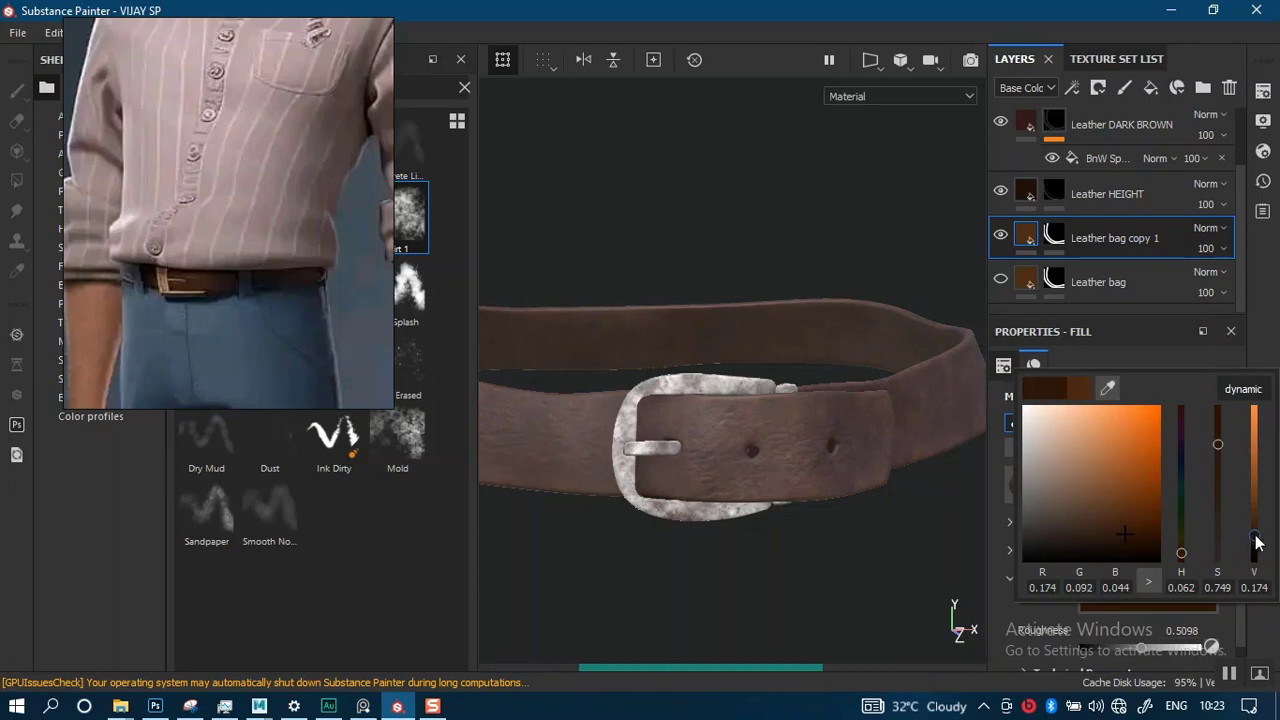
{"action": "left_click_drag", "start_coordinate": [1218, 444], "coordinate": [1216, 424]}
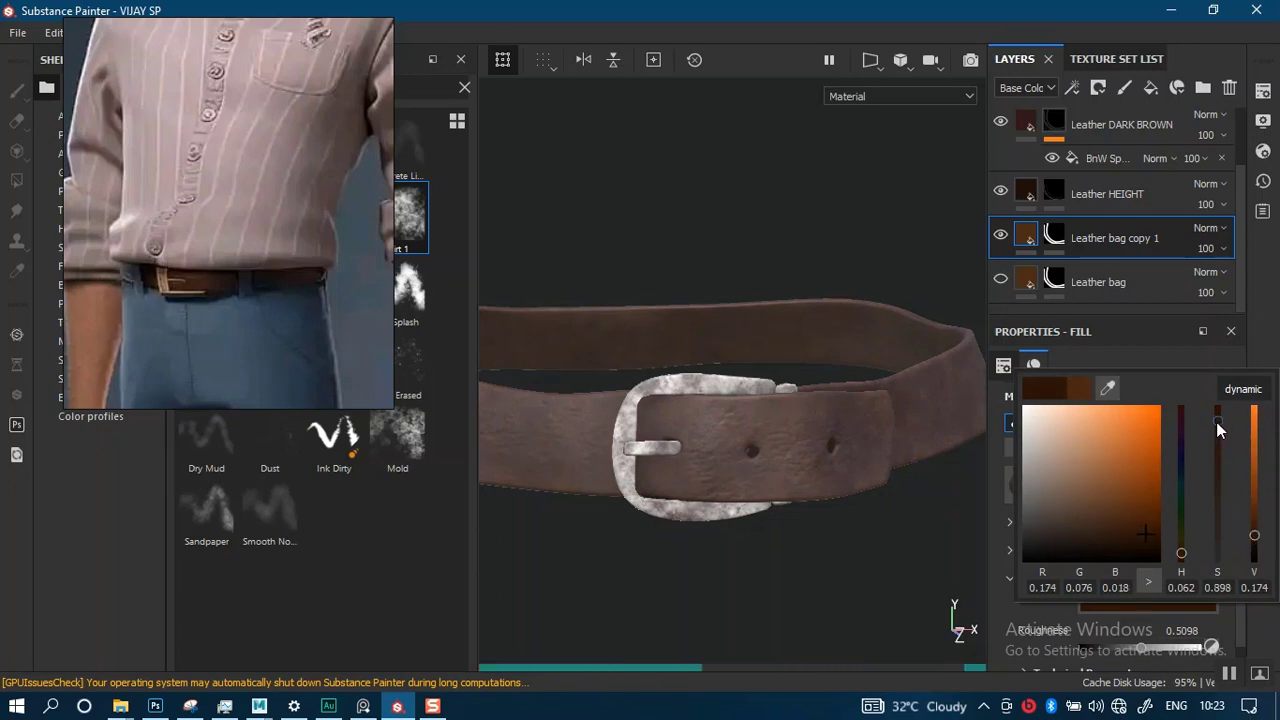
{"action": "left_click_drag", "start_coordinate": [1256, 535], "coordinate": [1254, 525]}
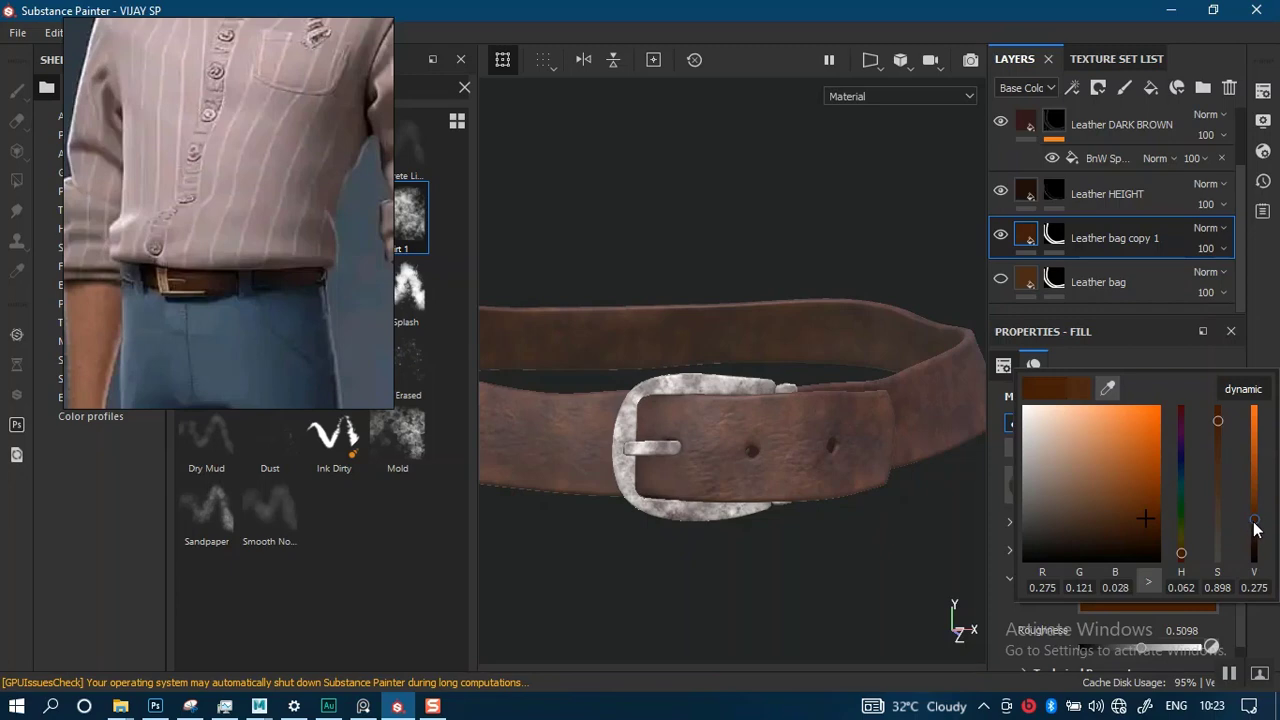
{"action": "left_click_drag", "start_coordinate": [1255, 522], "coordinate": [1255, 528]}
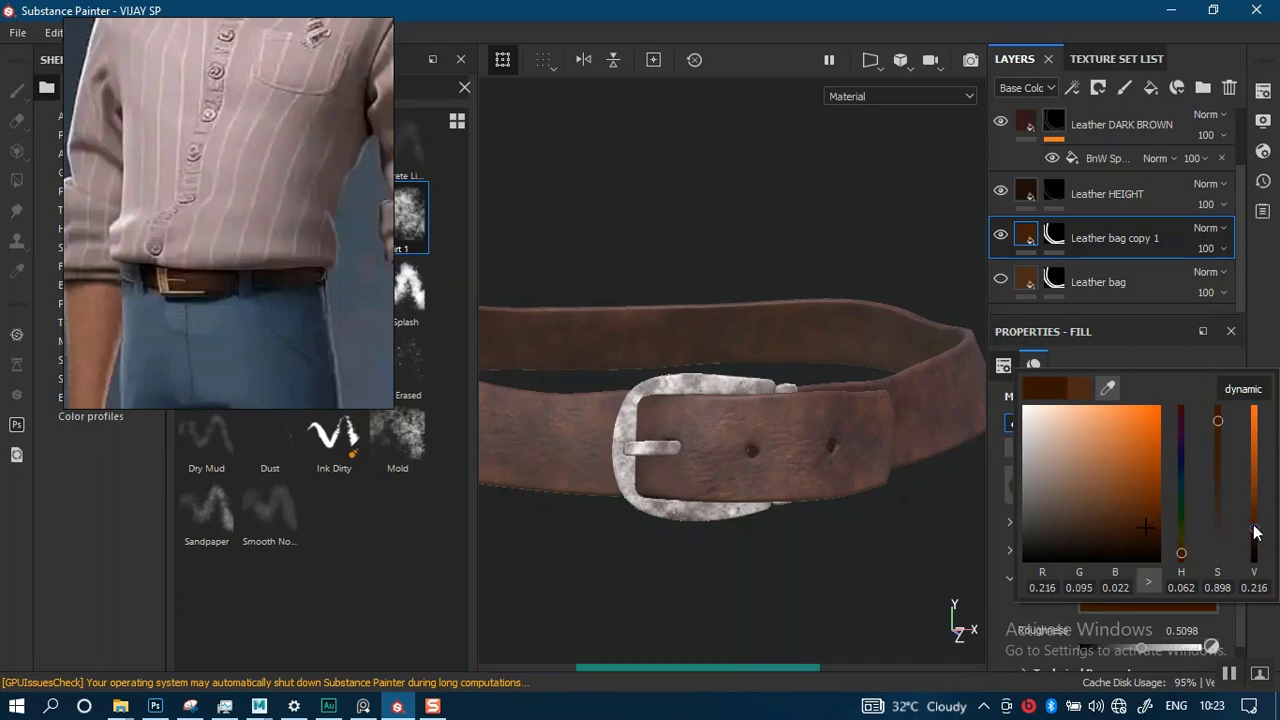
{"action": "left_click", "coordinate": [834, 599]}
{"action": "right_click_drag", "start_coordinate": [842, 609], "coordinate": [826, 325], "text": "alt"}
{"action": "left_click_drag", "start_coordinate": [857, 508], "coordinate": [746, 455], "text": "alt"}
{"action": "right_click_drag", "start_coordinate": [746, 412], "coordinate": [723, 540], "text": "alt"}
{"action": "left_click_drag", "start_coordinate": [723, 540], "coordinate": [755, 405], "text": "alt"}
{"action": "right_click_drag", "start_coordinate": [755, 405], "coordinate": [772, 382], "text": "alt"}
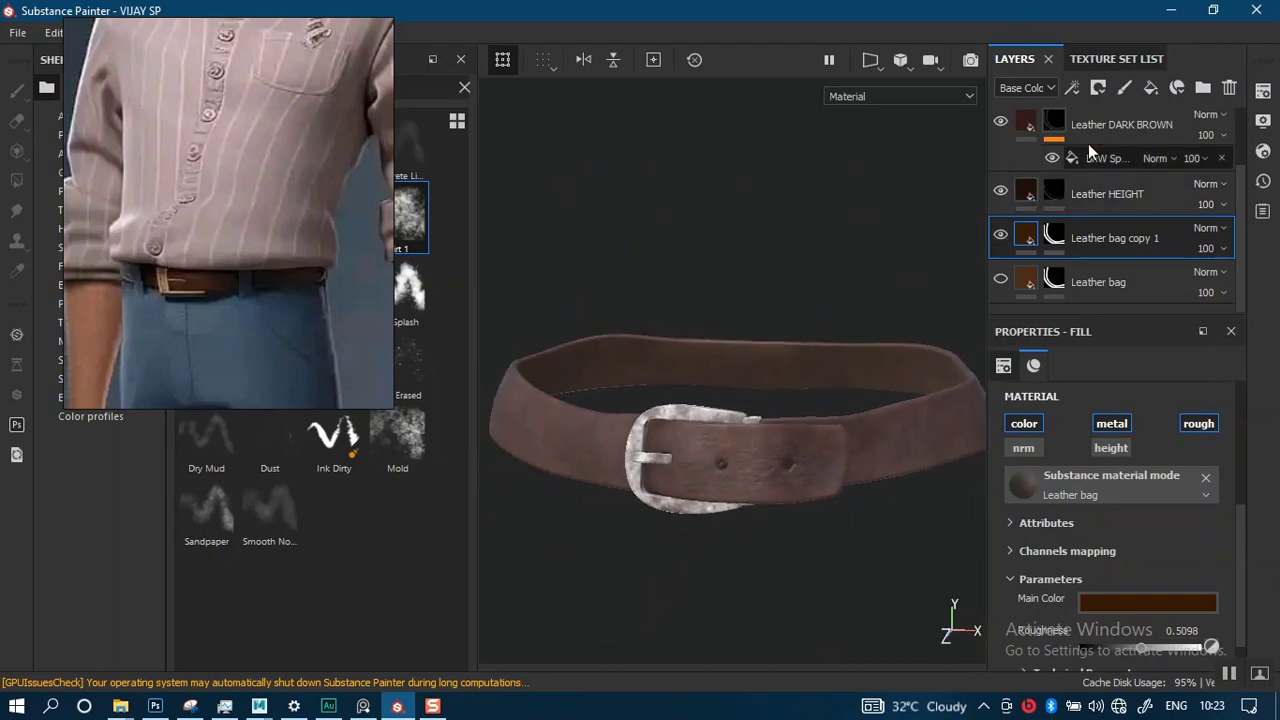
- Group all the leather layers, from the top Leather DARK BROWN copy to Leather bag, into one folder and collapse it
{"action": "scroll", "coordinate": [1239, 248], "scroll_direction": "up", "scroll_amount": 1}
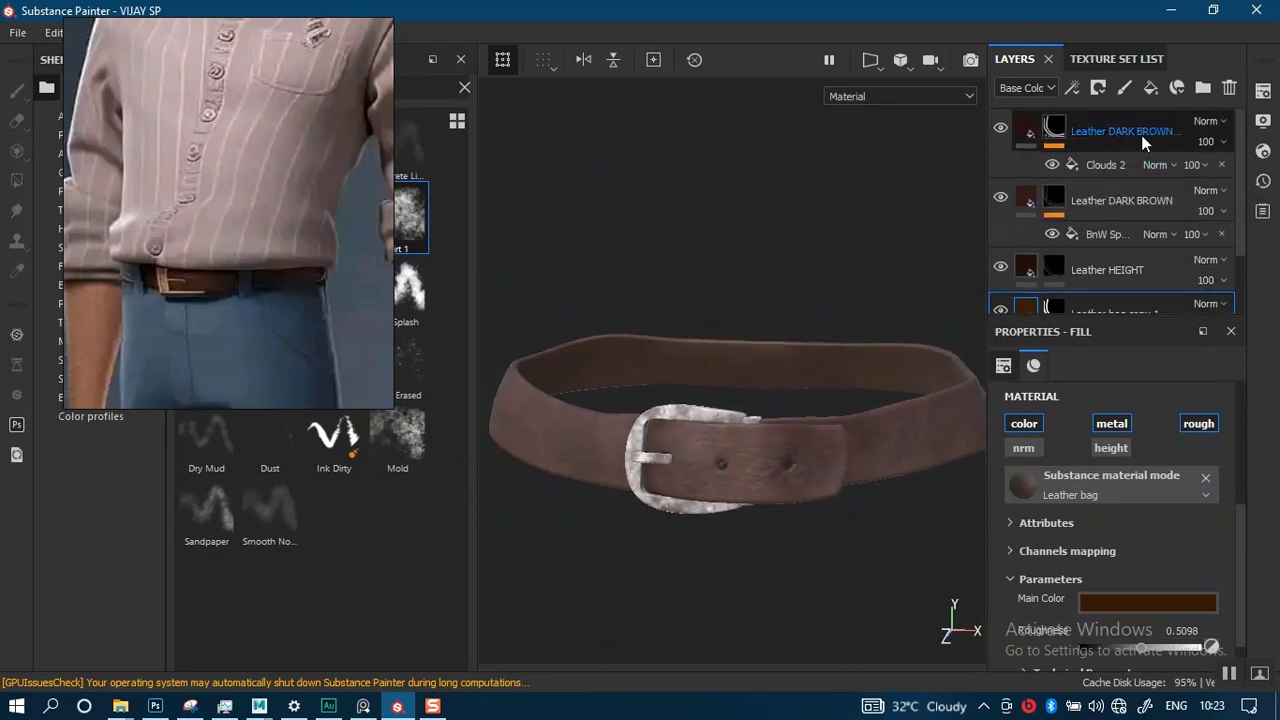
{"action": "left_click", "coordinate": [1141, 145], "text": "shift"}
{"action": "scroll", "coordinate": [1238, 287], "scroll_direction": "down", "scroll_amount": 1}
{"action": "scroll", "coordinate": [1238, 287], "scroll_direction": "down", "scroll_amount": 1}
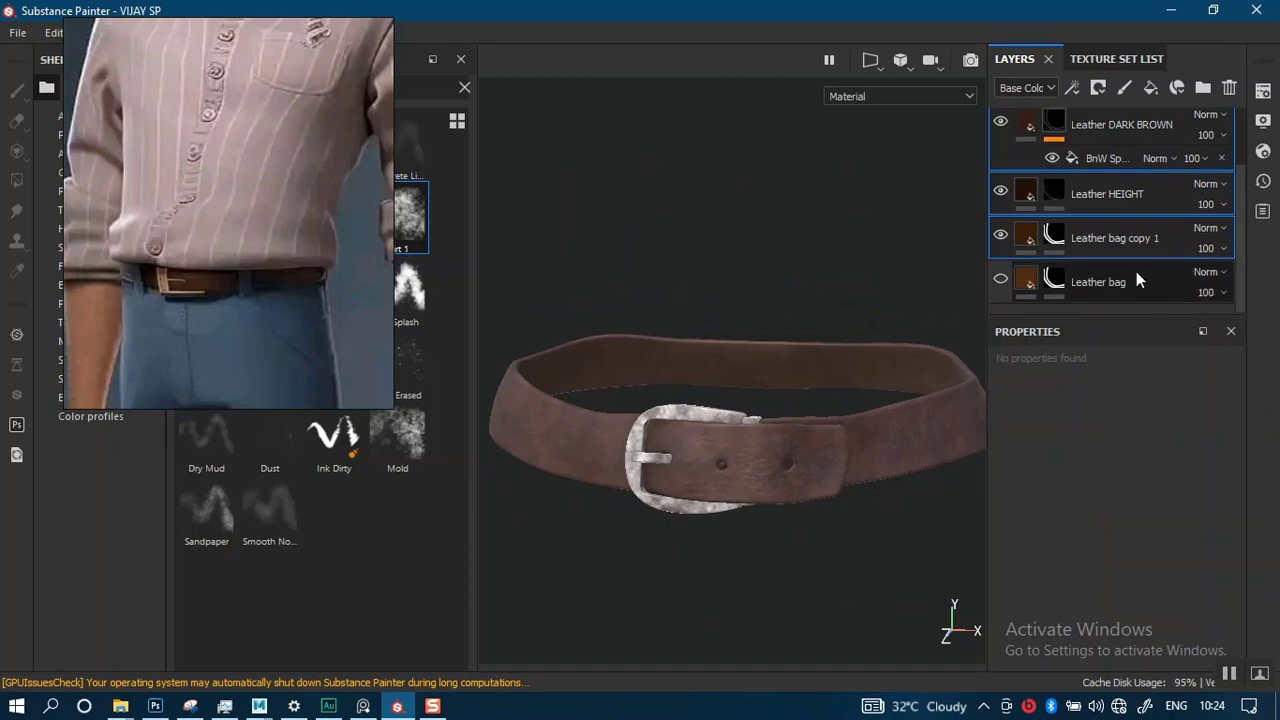
{"action": "left_click", "coordinate": [1143, 279]}
{"action": "scroll", "coordinate": [1190, 200], "scroll_direction": "up", "scroll_amount": 1}
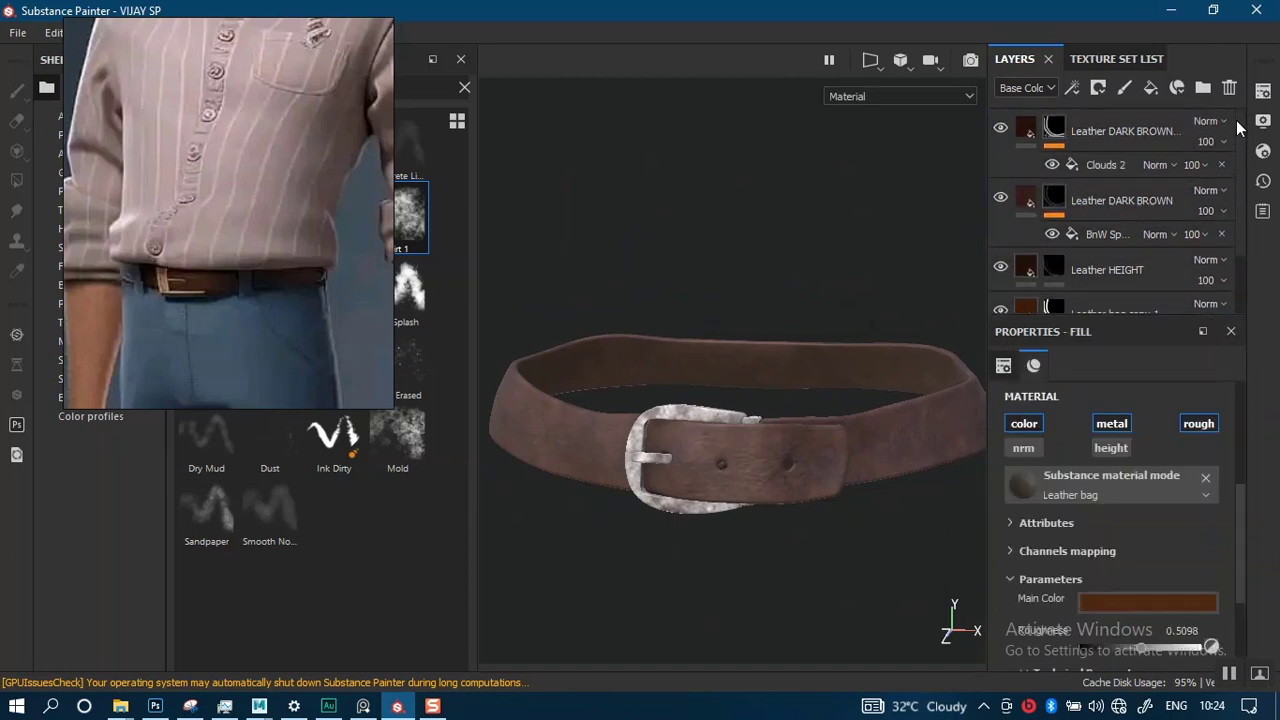
{"action": "left_click", "coordinate": [1117, 130], "text": "shift"}
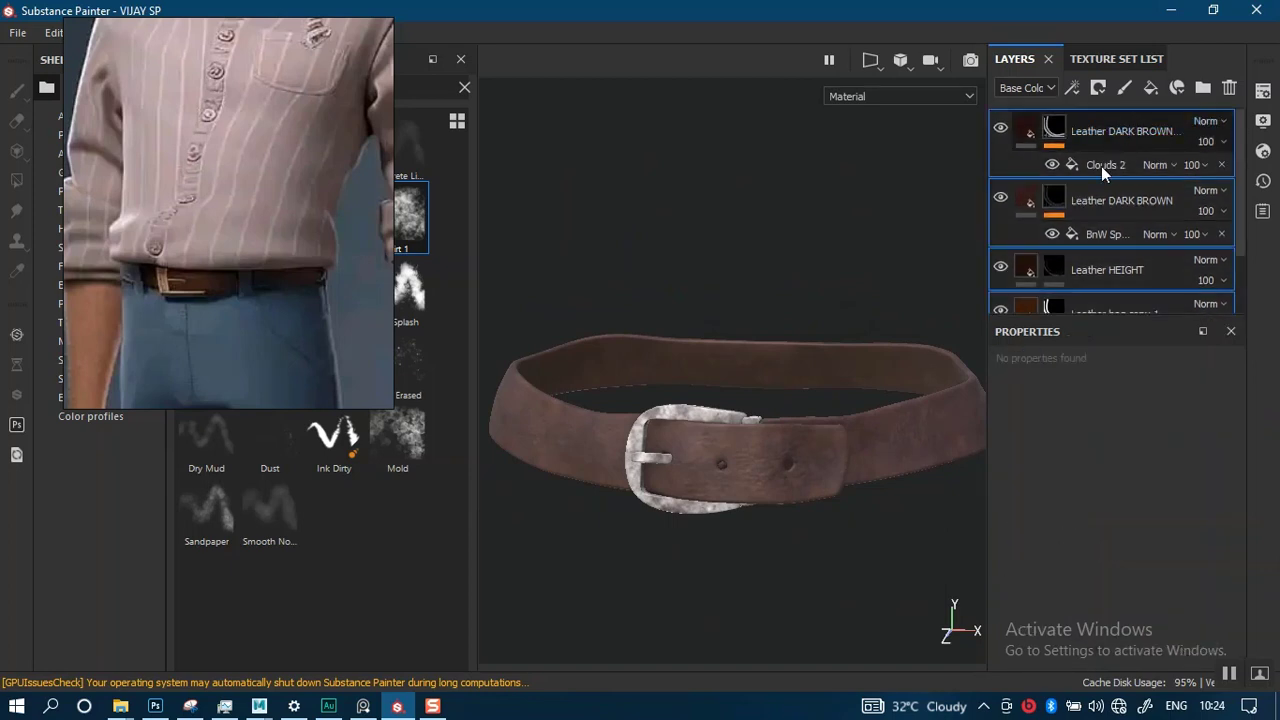
{"action": "key", "text": "ctrl+g"}
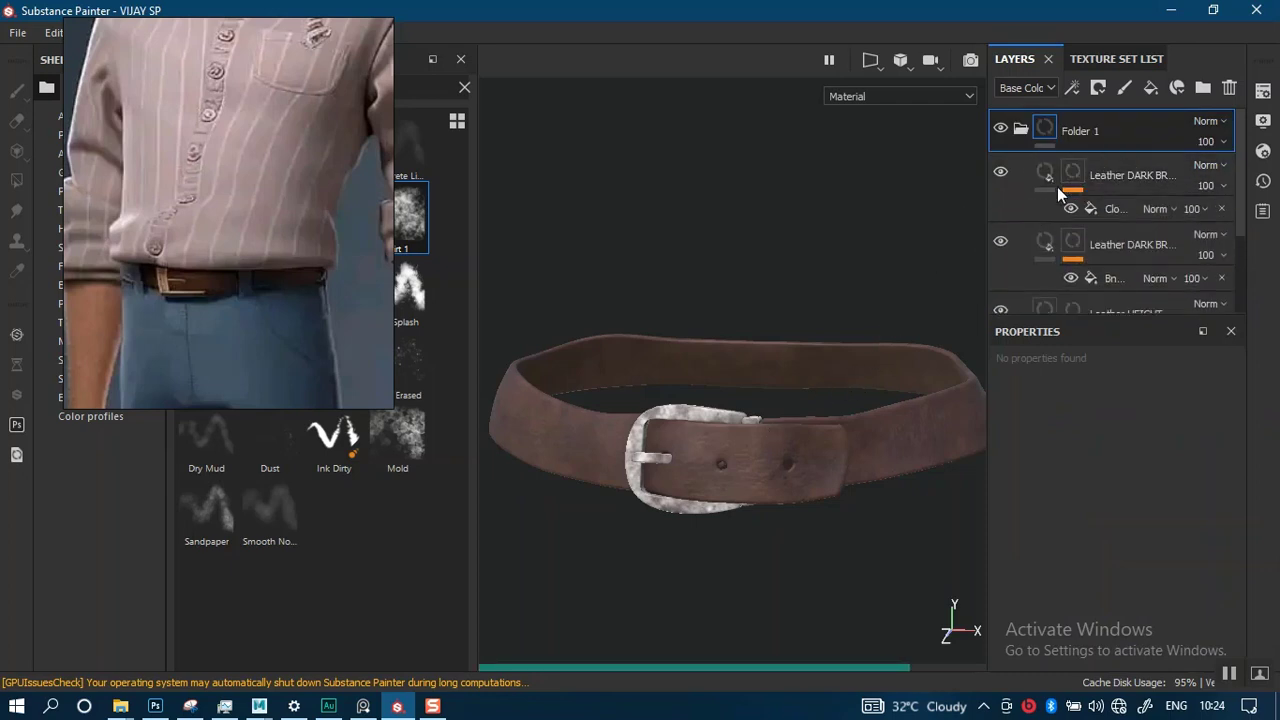
{"action": "left_click", "coordinate": [1021, 130]}
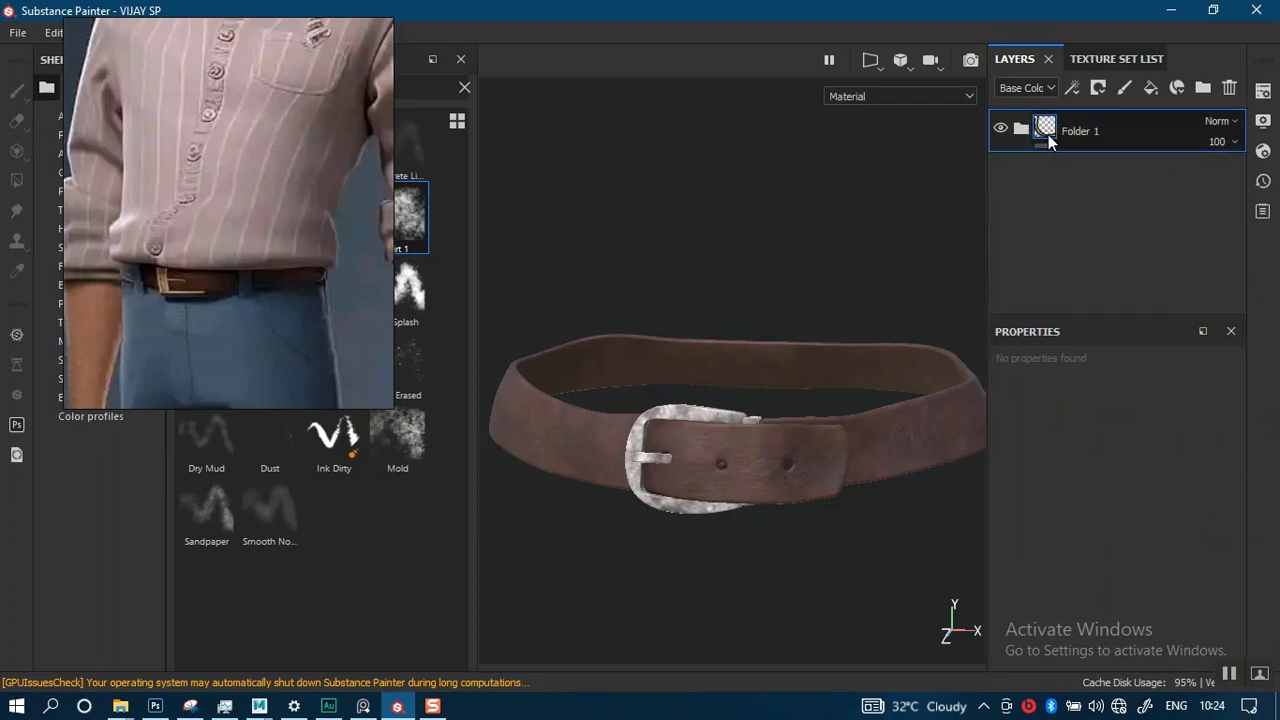
- Add a black mask to Folder 1 and polygon-fill the belt strap's mesh in white, leaving the buckle out
{"action": "right_click", "coordinate": [1048, 134]}
{"action": "left_click", "coordinate": [1075, 160]}
{"action": "key", "text": "1"}
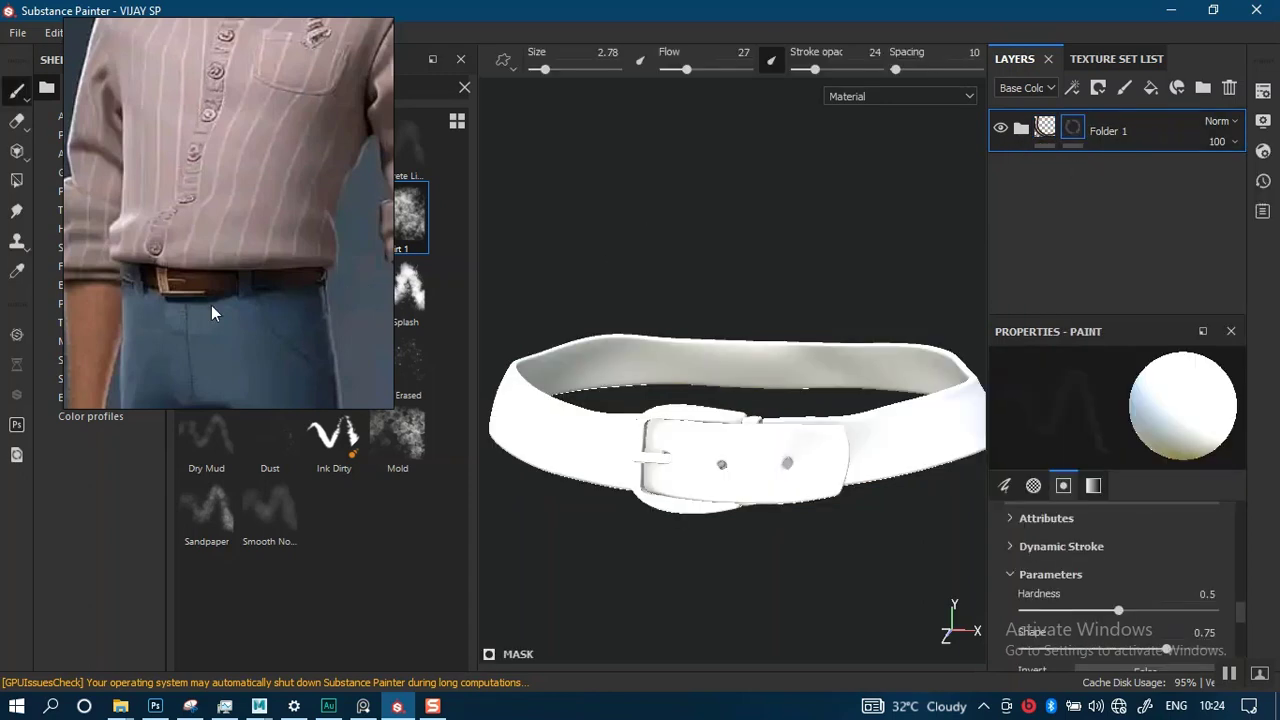
{"action": "left_click", "coordinate": [16, 180]}
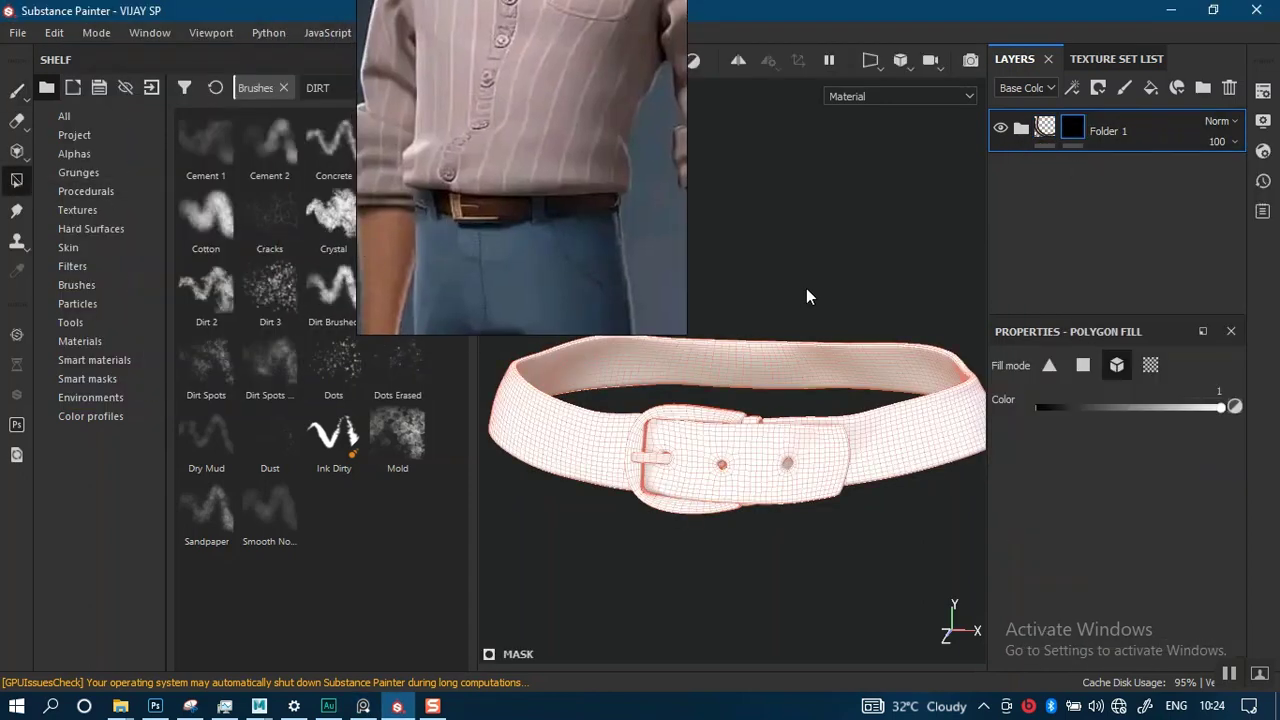
{"action": "left_click", "coordinate": [886, 452]}
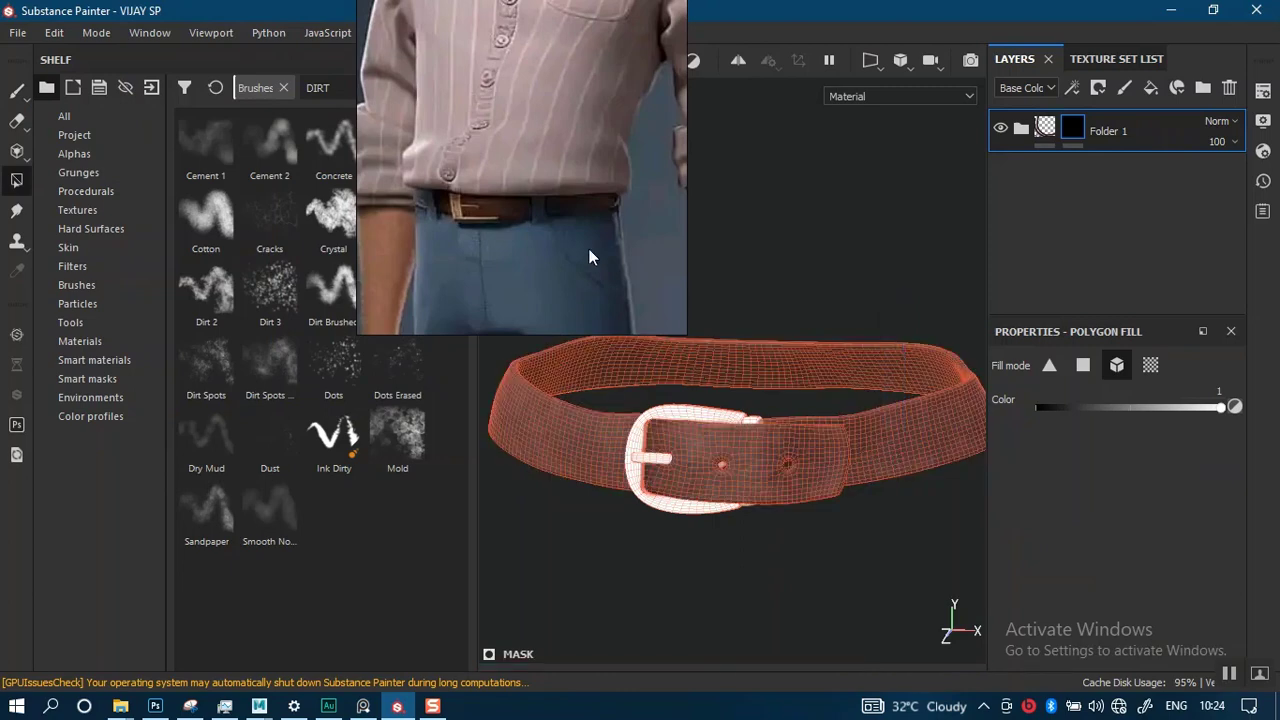
{"action": "right_click_drag", "start_coordinate": [564, 241], "coordinate": [326, 273]}
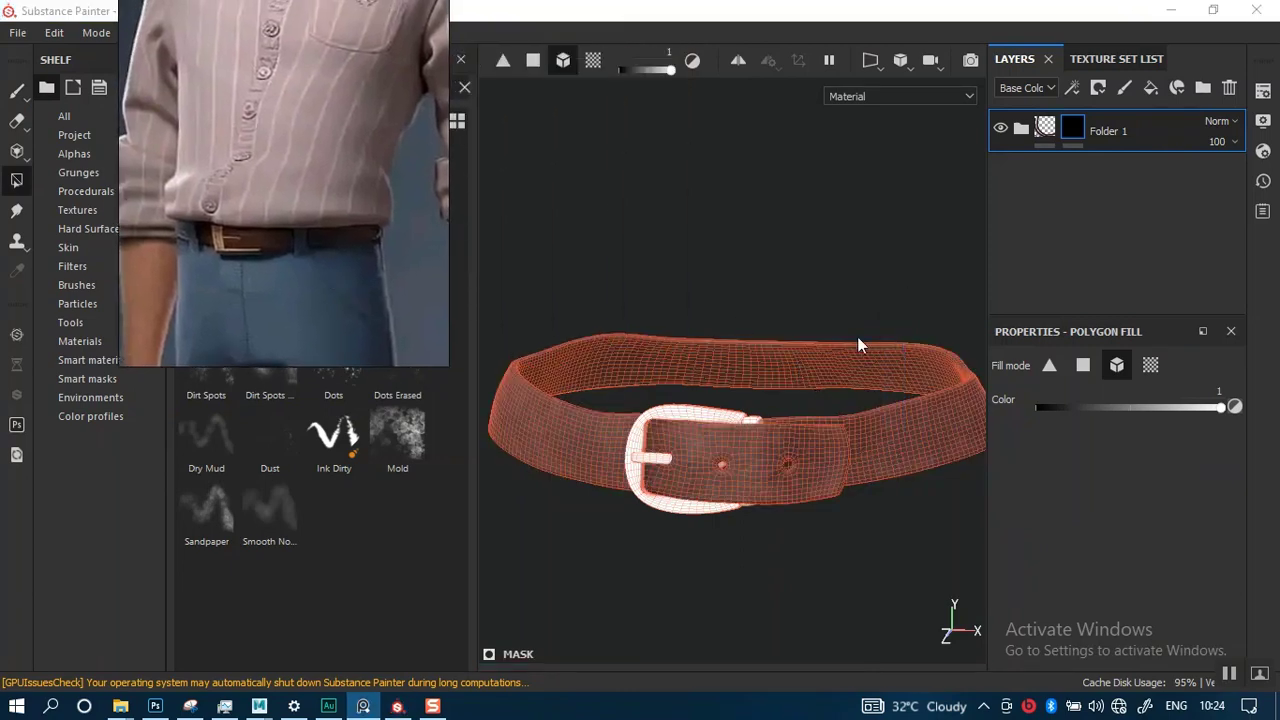
{"action": "left_click", "coordinate": [624, 282]}
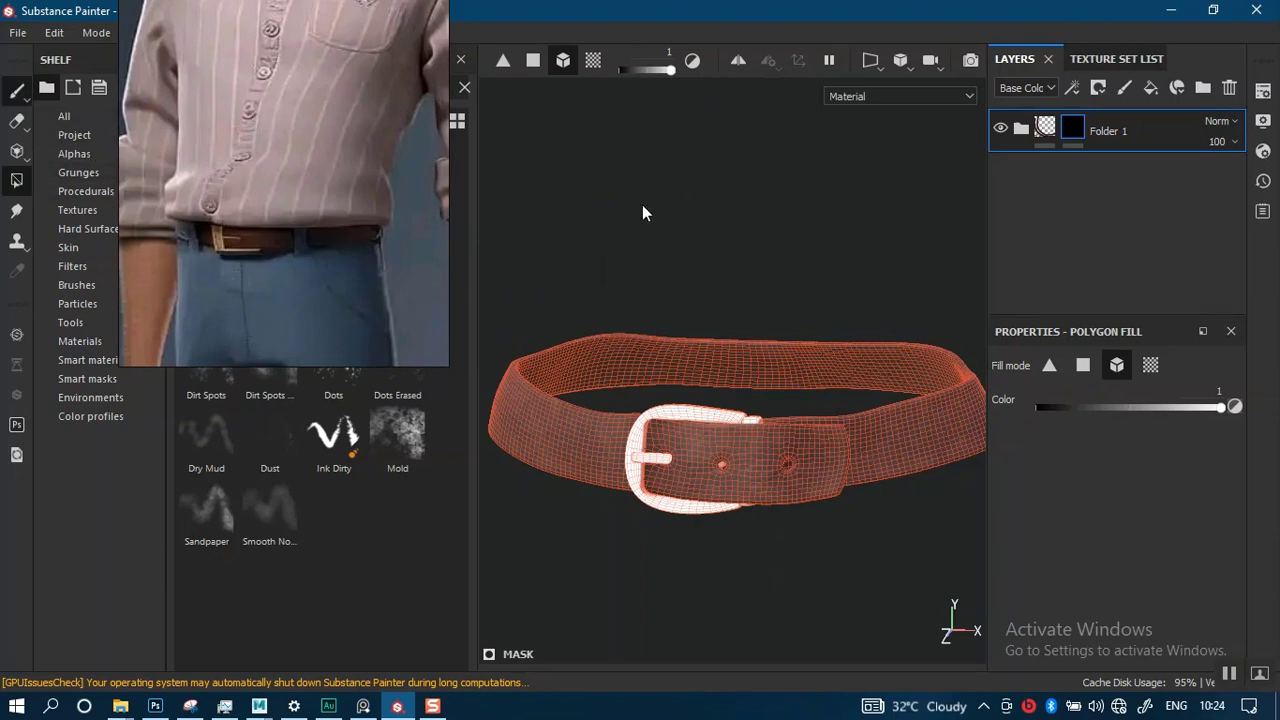
{"action": "key", "text": "1"}
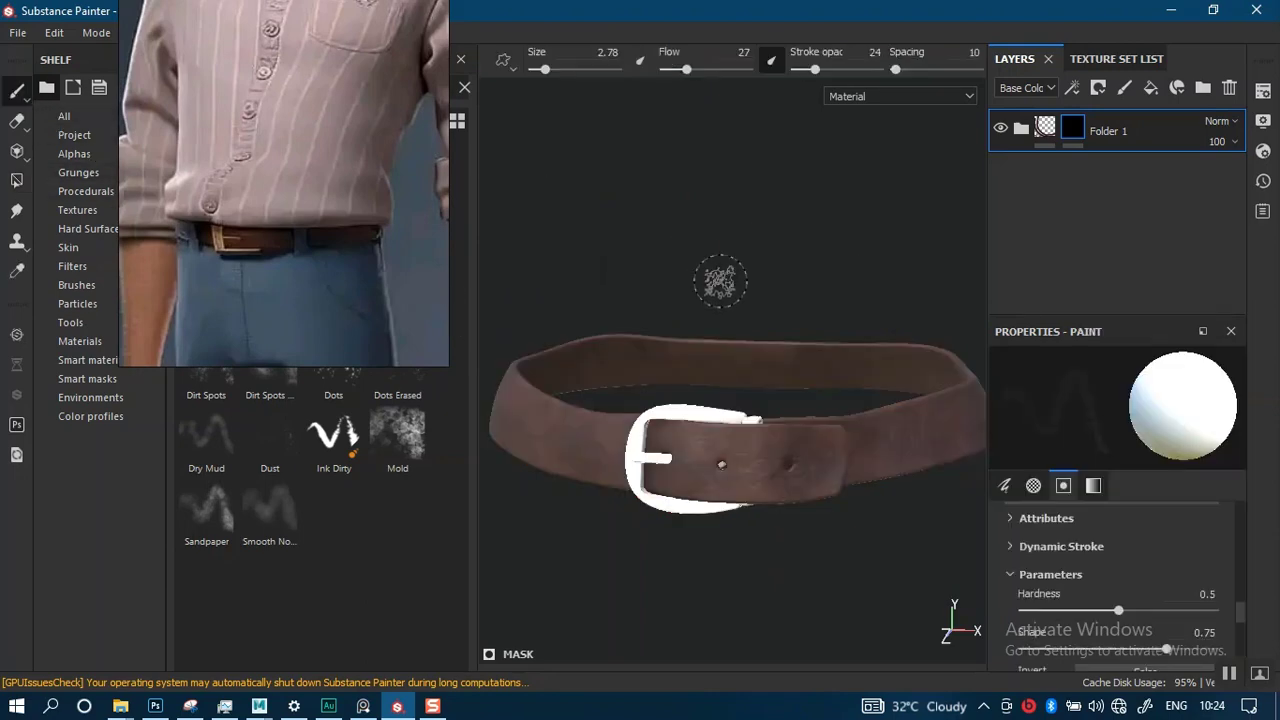
- Clear the DIRT search in the shelf and apply the Bronze Armor smart material to the belt
{"action": "right_click_drag", "start_coordinate": [698, 432], "coordinate": [720, 468], "text": "alt"}
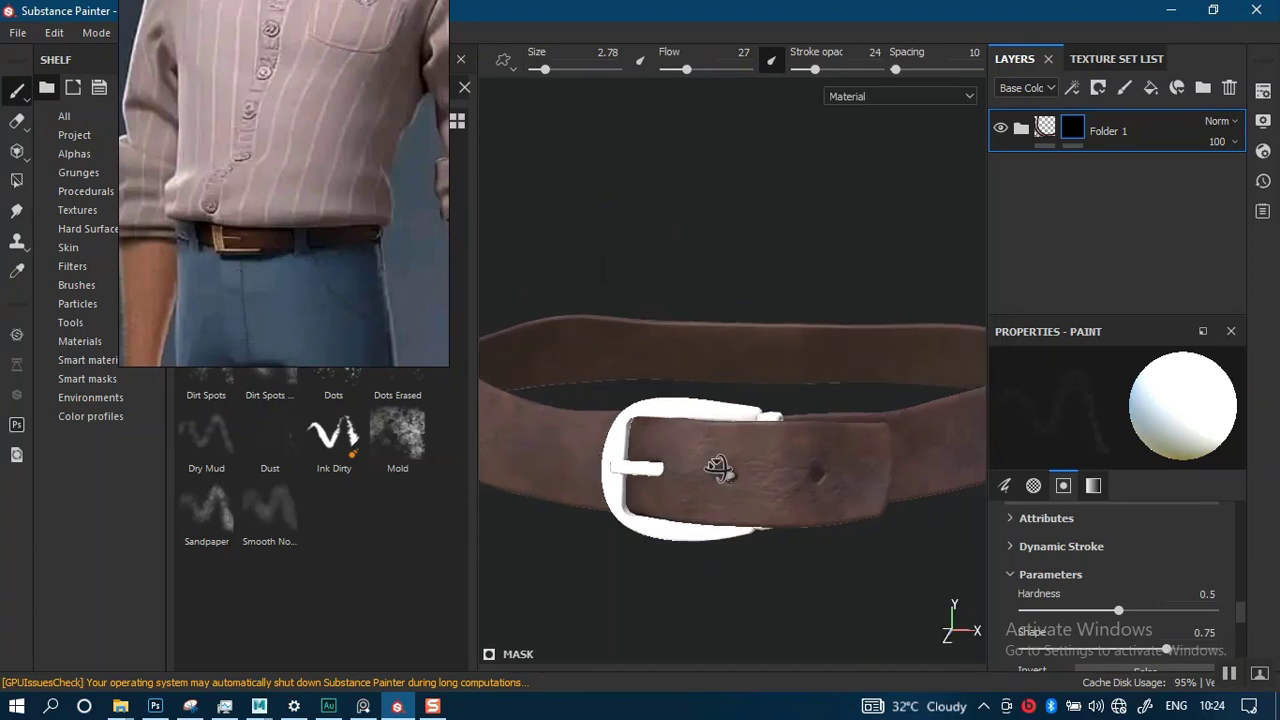
{"action": "left_click_drag", "start_coordinate": [720, 468], "coordinate": [690, 430], "text": "alt"}
{"action": "middle_click_drag", "start_coordinate": [678, 423], "coordinate": [690, 387], "text": "alt"}
{"action": "right_click_drag", "start_coordinate": [690, 387], "coordinate": [708, 412], "text": "alt"}
{"action": "left_click_drag", "start_coordinate": [708, 412], "coordinate": [690, 385], "text": "alt"}
{"action": "right_click_drag", "start_coordinate": [405, 282], "coordinate": [1096, 181]}
{"action": "left_click", "coordinate": [350, 88]}
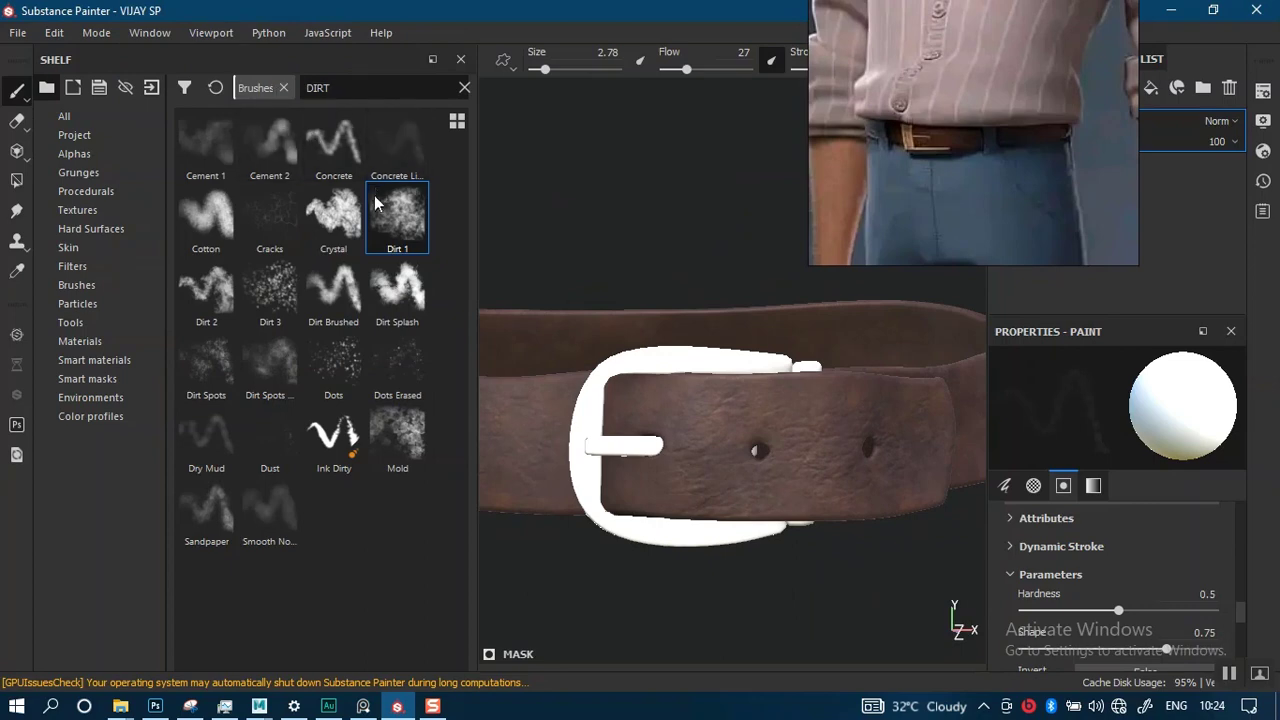
{"action": "key", "text": "BackSpace"}
{"action": "left_click", "coordinate": [76, 285]}
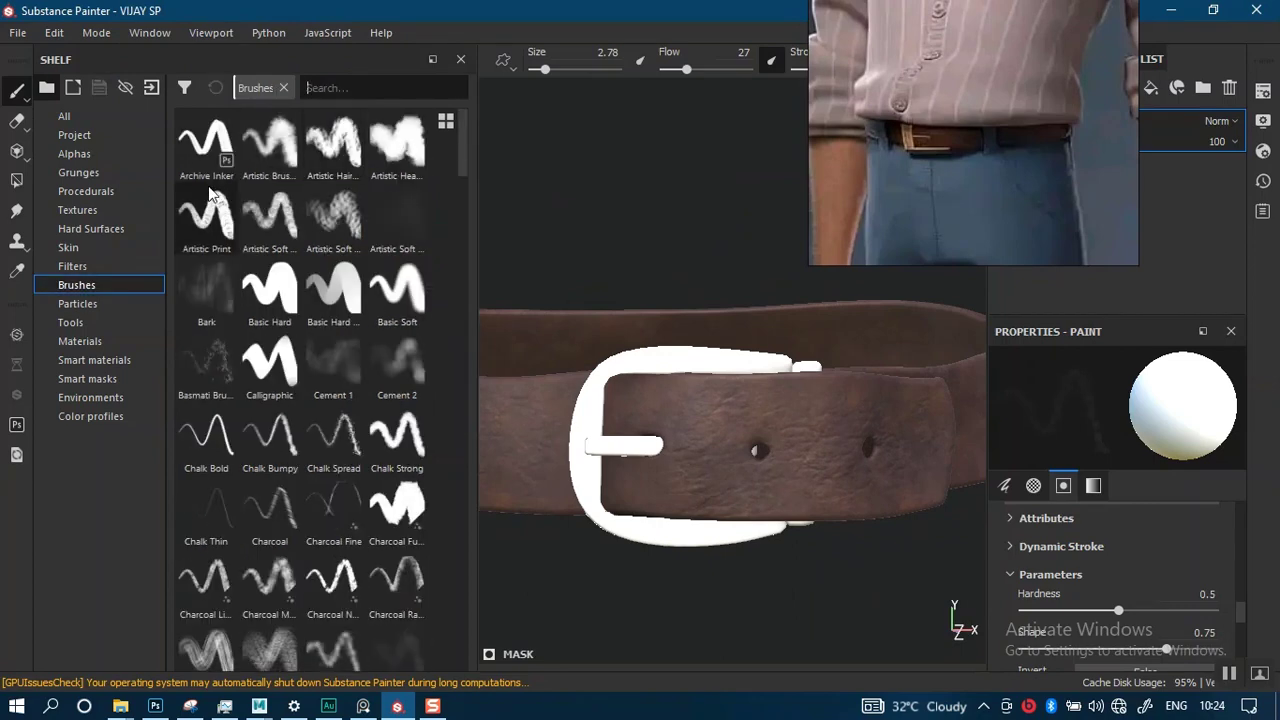
{"action": "left_click", "coordinate": [91, 343]}
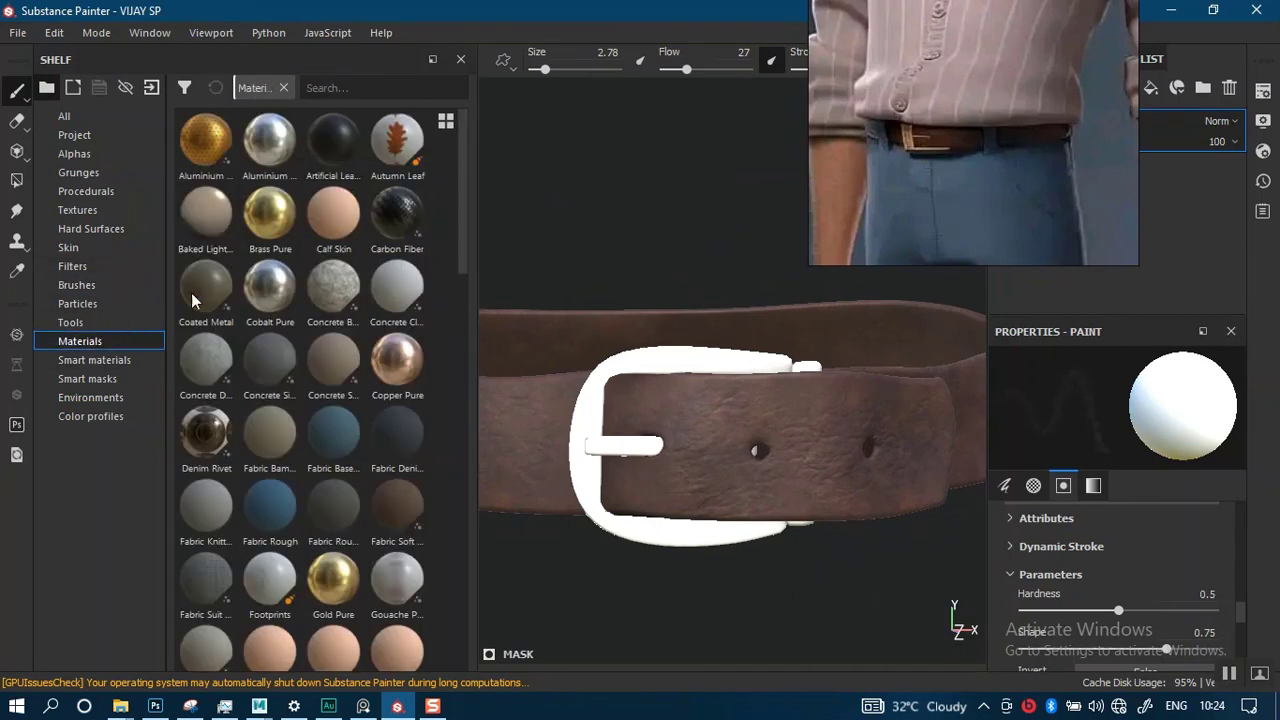
{"action": "left_click", "coordinate": [120, 360]}
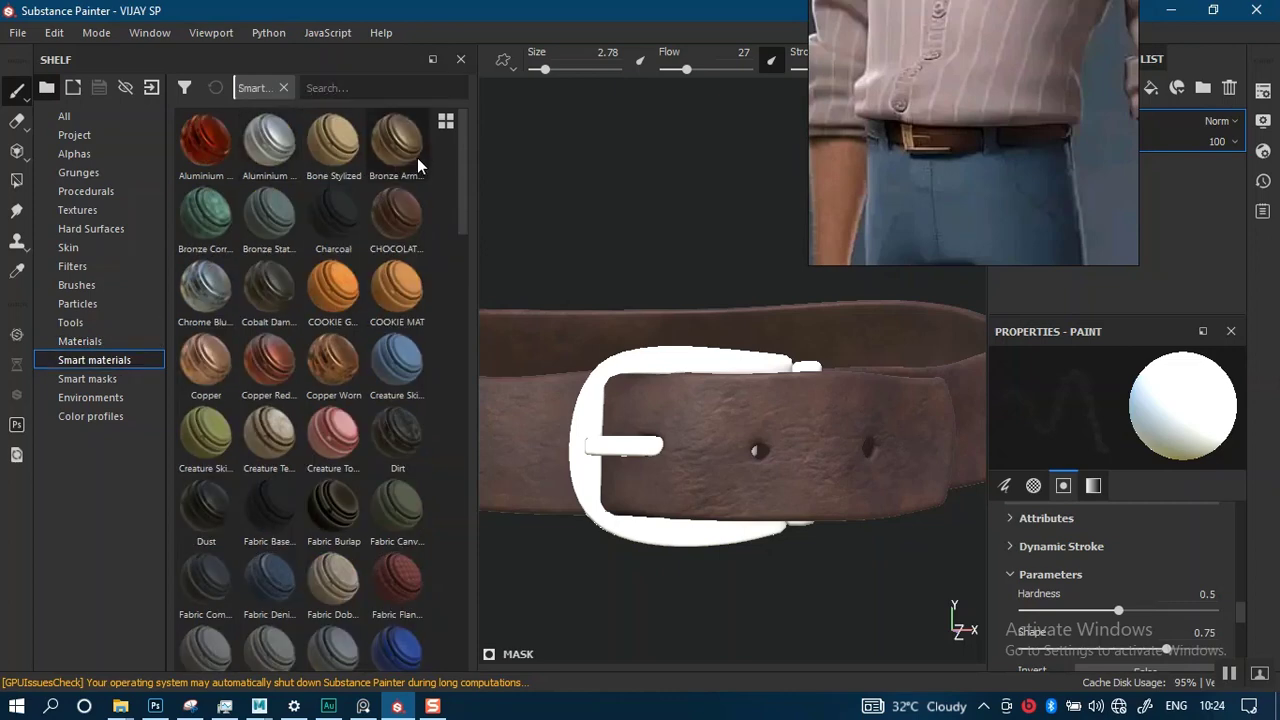
{"action": "left_click", "coordinate": [390, 152]}
{"action": "left_click_drag", "start_coordinate": [388, 160], "coordinate": [589, 455]}
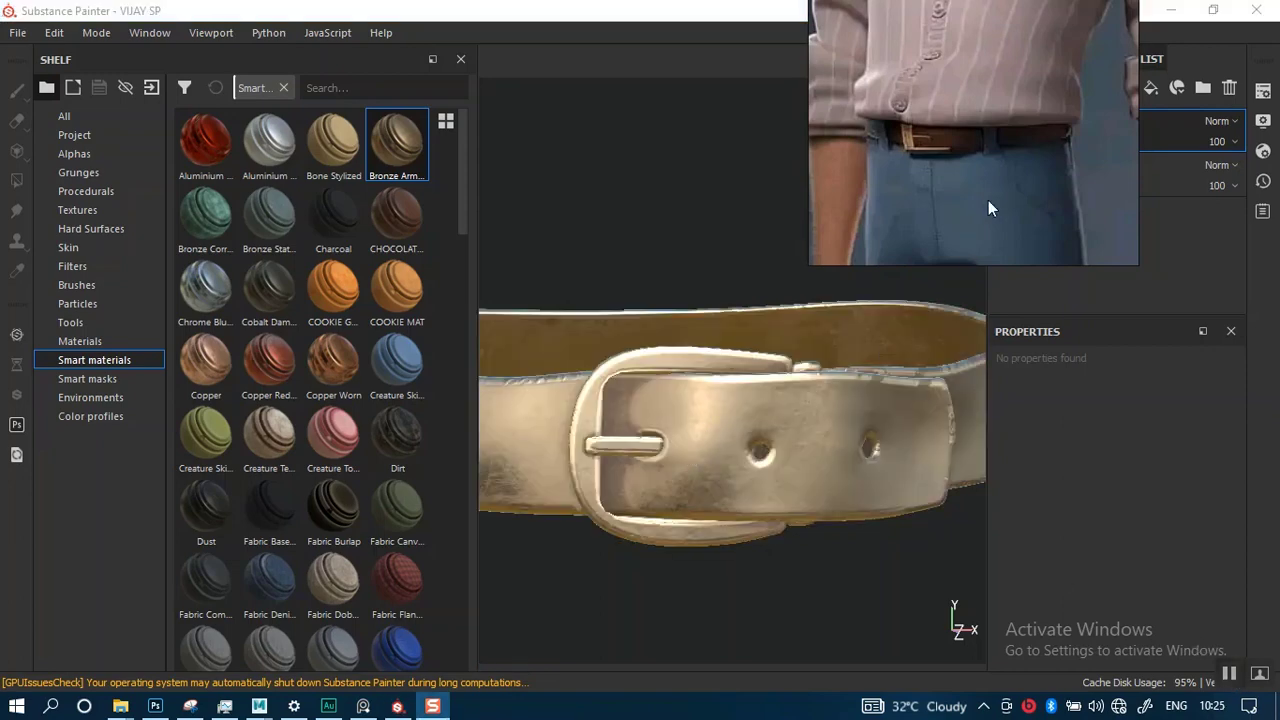
- Move the Bronze Armor folder below Folder 1 in the layer stack
{"action": "right_click", "coordinate": [1050, 124]}
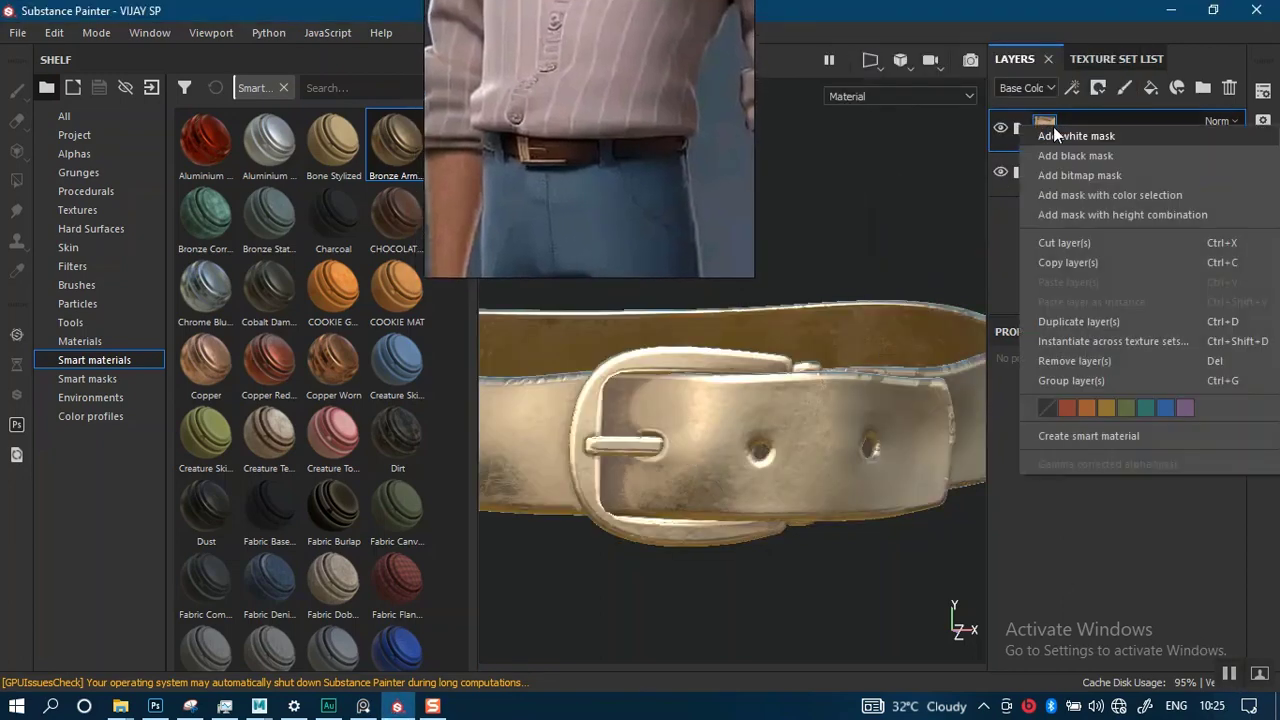
{"action": "left_click", "coordinate": [1003, 277]}
{"action": "left_click_drag", "start_coordinate": [1107, 109], "coordinate": [1117, 198]}
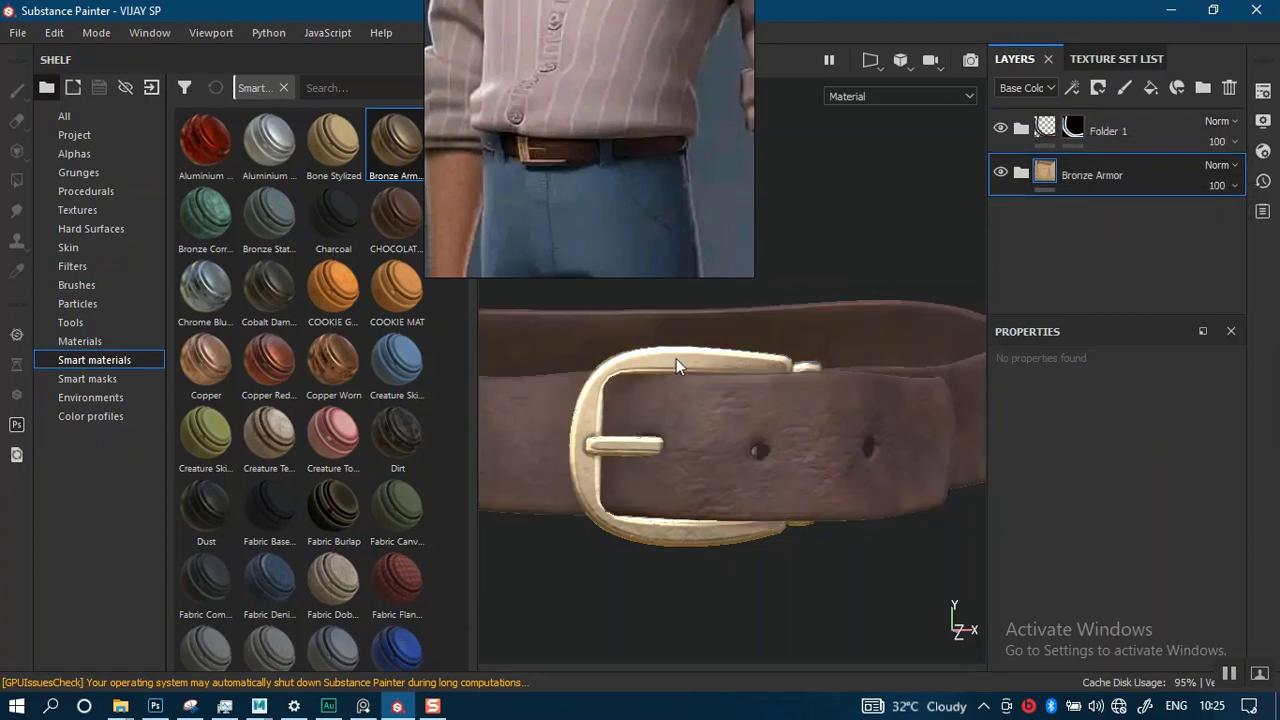
- Inspect the buckle's bronze surface up close and expand the Bronze Armor folder
{"action": "left_click_drag", "start_coordinate": [676, 358], "coordinate": [694, 429], "text": "alt"}
{"action": "right_click_drag", "start_coordinate": [694, 429], "coordinate": [731, 515], "text": "alt"}
{"action": "left_click_drag", "start_coordinate": [731, 515], "coordinate": [770, 450], "text": "alt"}
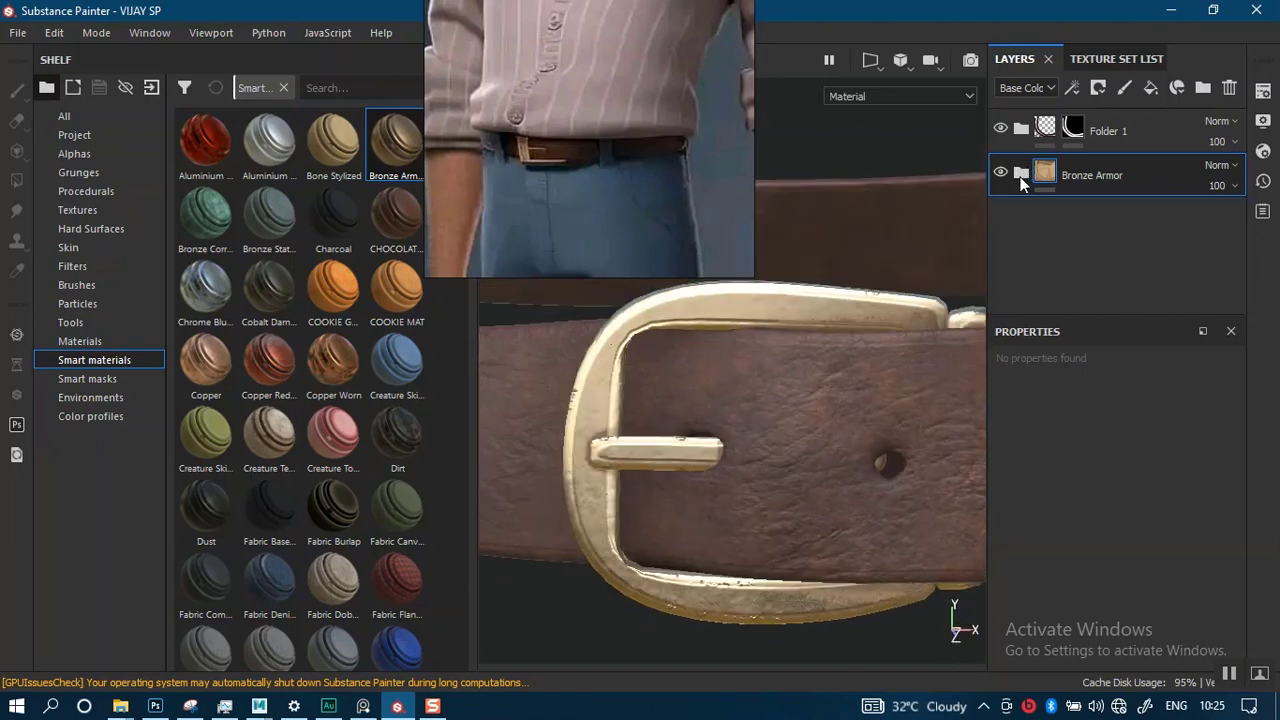
{"action": "left_click", "coordinate": [1020, 172]}
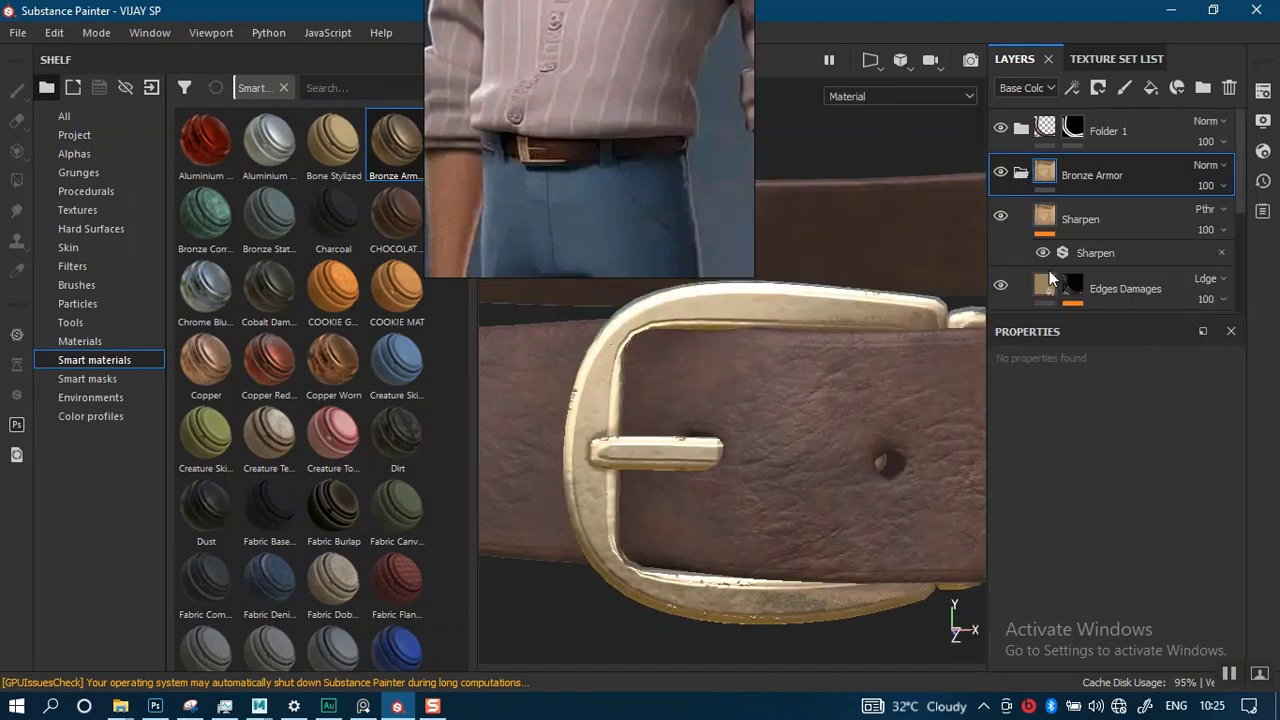
- Compare the buckle with the Edges Damages layer hidden and shown, then lower that layer's opacity to 24
{"action": "left_click", "coordinate": [1001, 288]}
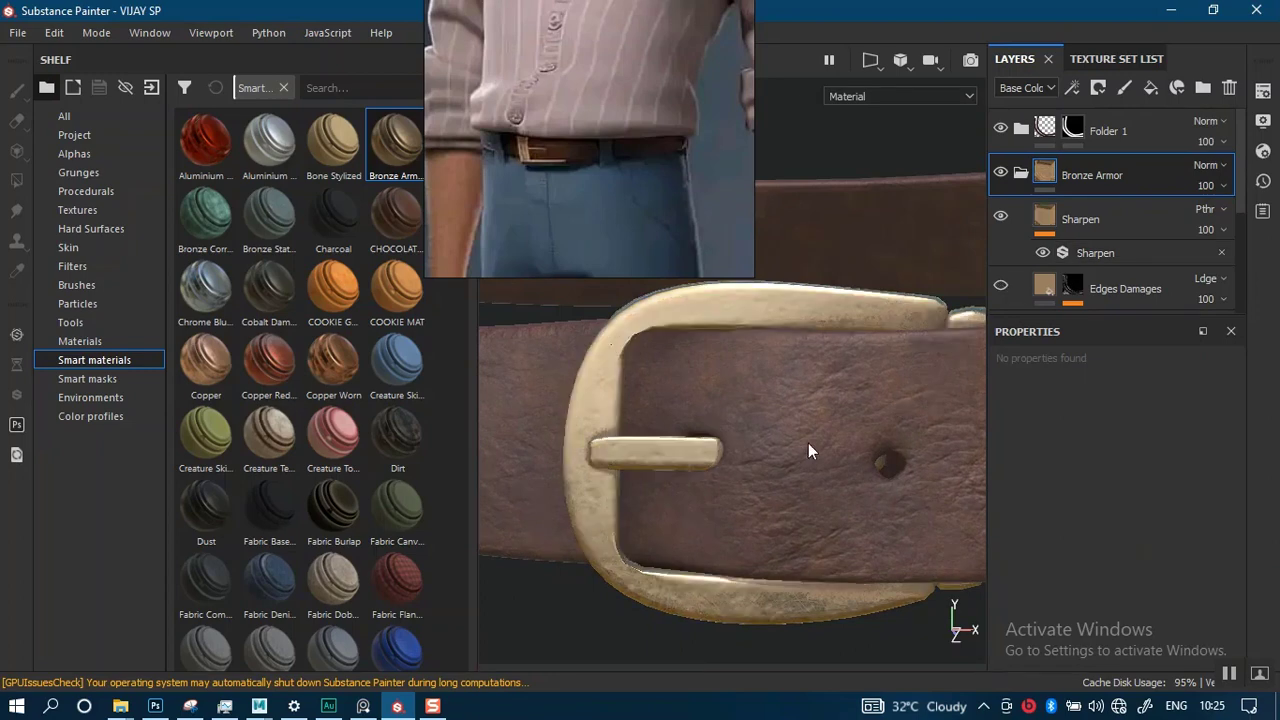
{"action": "scroll", "coordinate": [798, 368], "scroll_direction": "down", "scroll_amount": 4}
{"action": "mouse_move", "coordinate": [798, 368]}
{"action": "left_mouse_down", "text": "alt"}
{"action": "mouse_move", "coordinate": [755, 368]}
{"action": "mouse_move", "coordinate": [815, 382]}
{"action": "left_mouse_up", "text": "alt"}
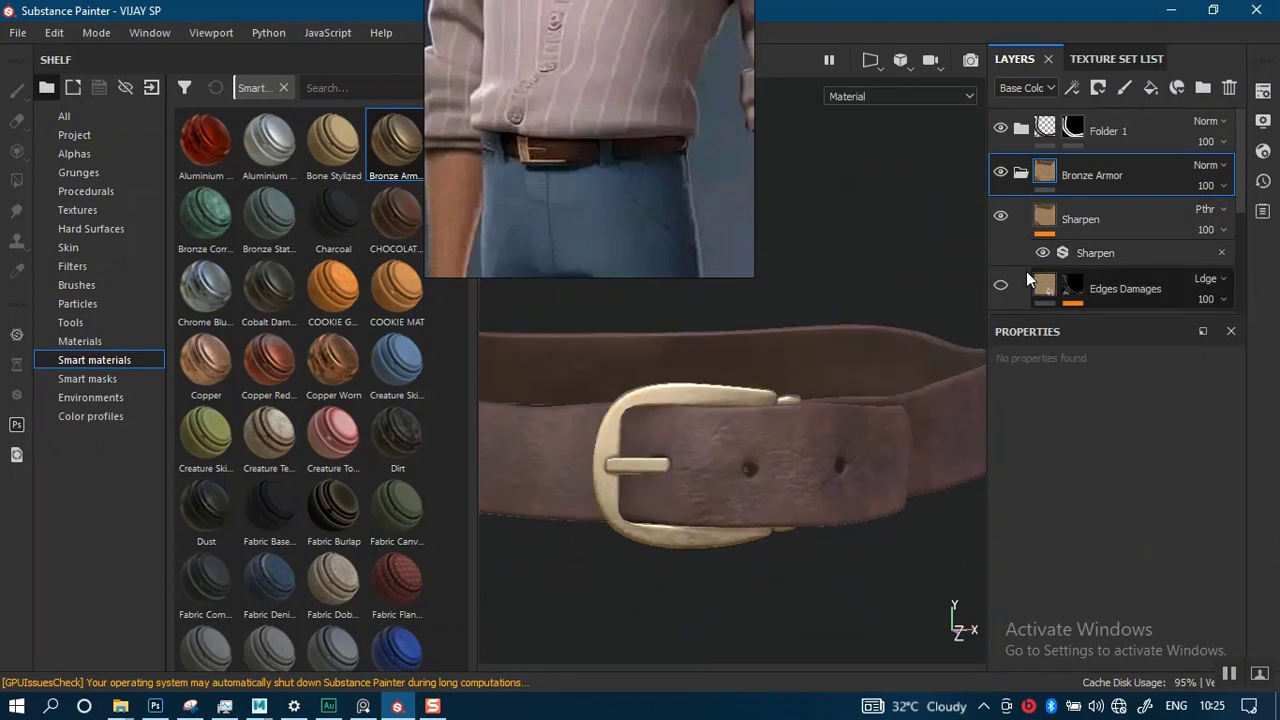
{"action": "left_click", "coordinate": [1001, 286]}
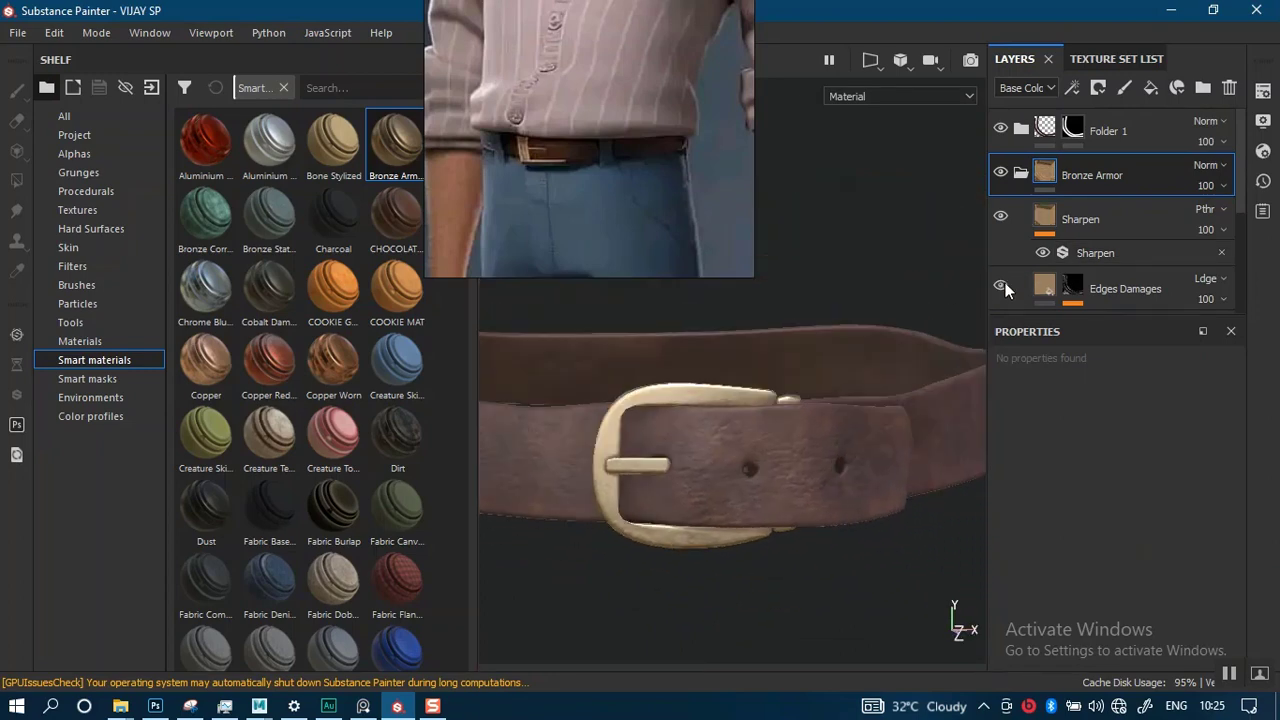
{"action": "left_click", "coordinate": [1224, 299]}
{"action": "left_click_drag", "start_coordinate": [1236, 336], "coordinate": [1218, 337]}
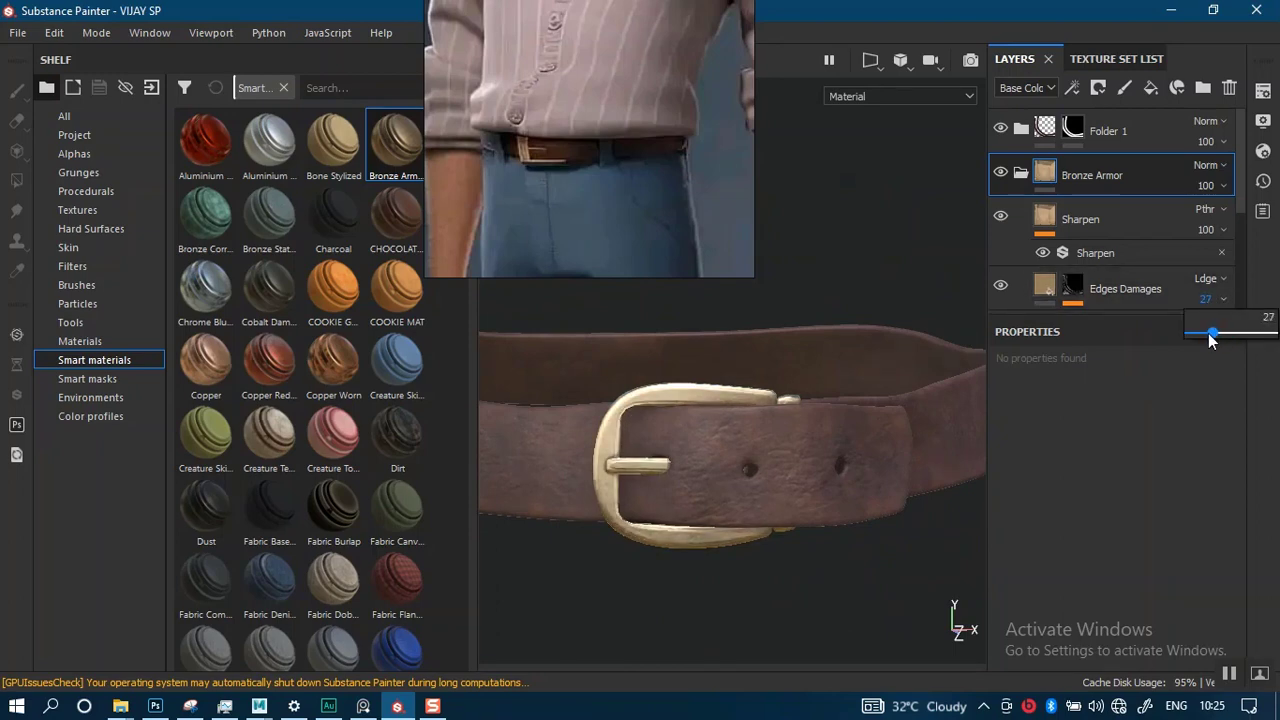
- Examine the softened edge wear on the buckle from several angles, up close and with the whole belt in view
{"action": "mouse_move", "coordinate": [767, 466]}
{"action": "left_mouse_down", "text": "alt"}
{"action": "mouse_move", "coordinate": [760, 423]}
{"action": "mouse_move", "coordinate": [711, 489]}
{"action": "mouse_move", "coordinate": [757, 468]}
{"action": "left_mouse_up", "text": "alt"}
{"action": "right_click_drag", "start_coordinate": [757, 468], "coordinate": [742, 300], "text": "alt"}
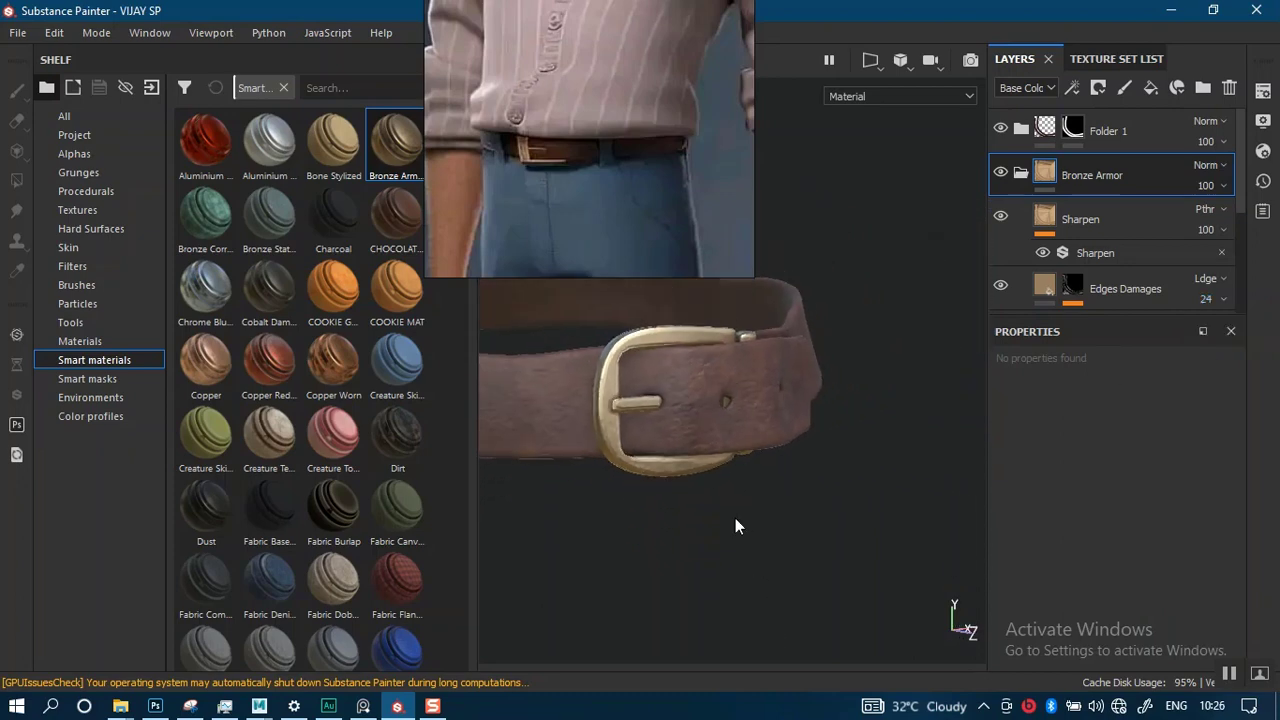
{"action": "right_click_drag", "start_coordinate": [735, 518], "coordinate": [742, 220], "text": "alt"}
{"action": "left_click_drag", "start_coordinate": [753, 414], "coordinate": [707, 506], "text": "alt"}
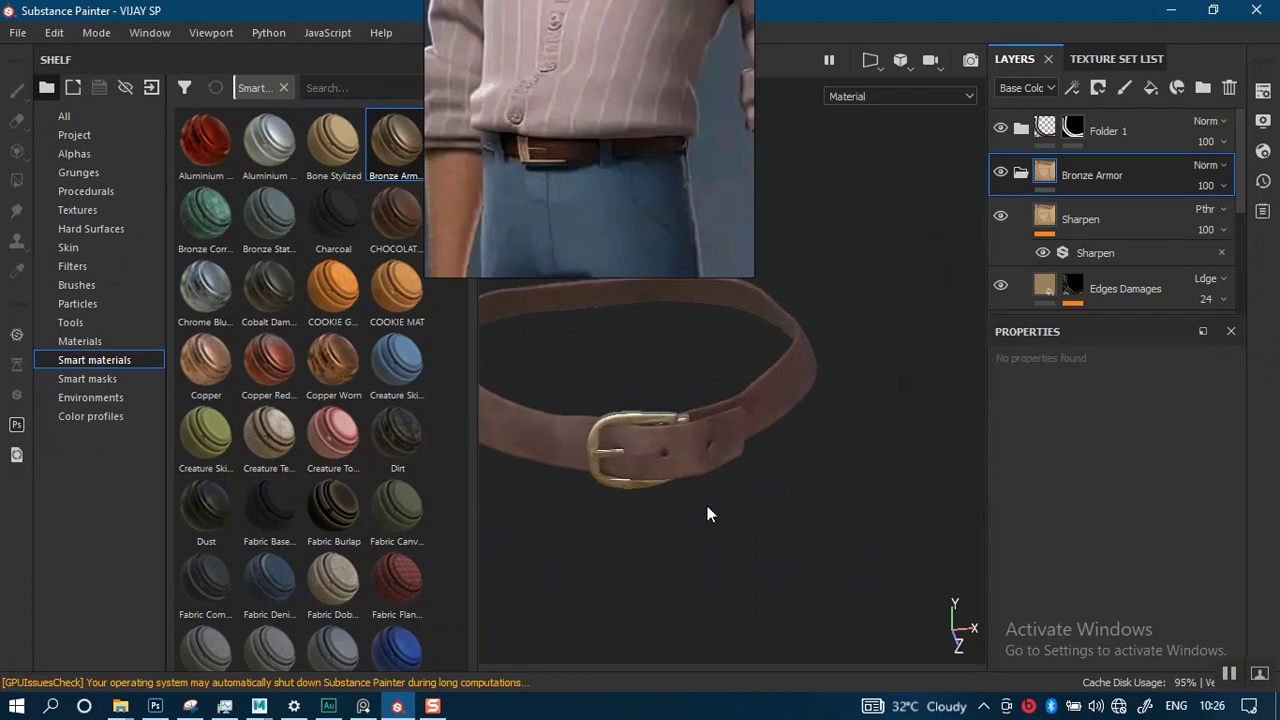
{"action": "middle_click_drag", "start_coordinate": [660, 476], "coordinate": [757, 394], "text": "alt"}
{"action": "right_click_drag", "start_coordinate": [757, 394], "coordinate": [759, 642], "text": "alt"}
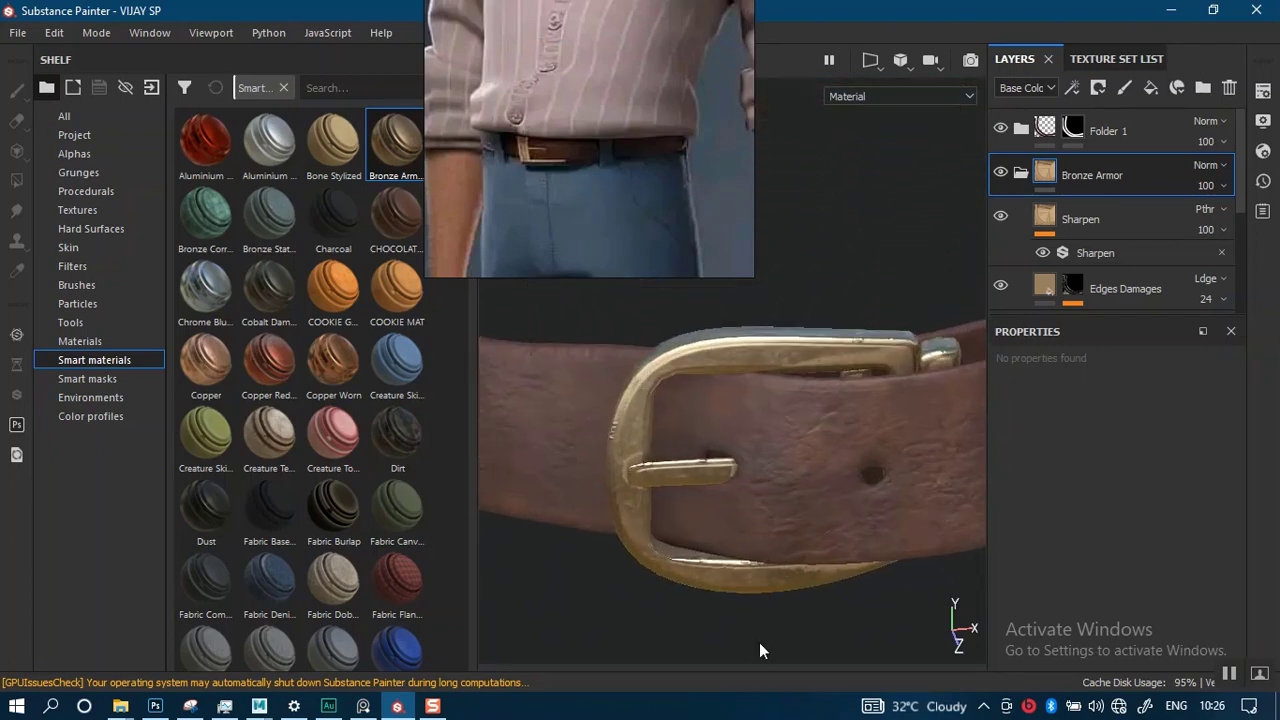
{"action": "left_click_drag", "start_coordinate": [757, 530], "coordinate": [784, 532], "text": "alt"}
{"action": "right_click_drag", "start_coordinate": [784, 532], "coordinate": [746, 385], "text": "alt"}
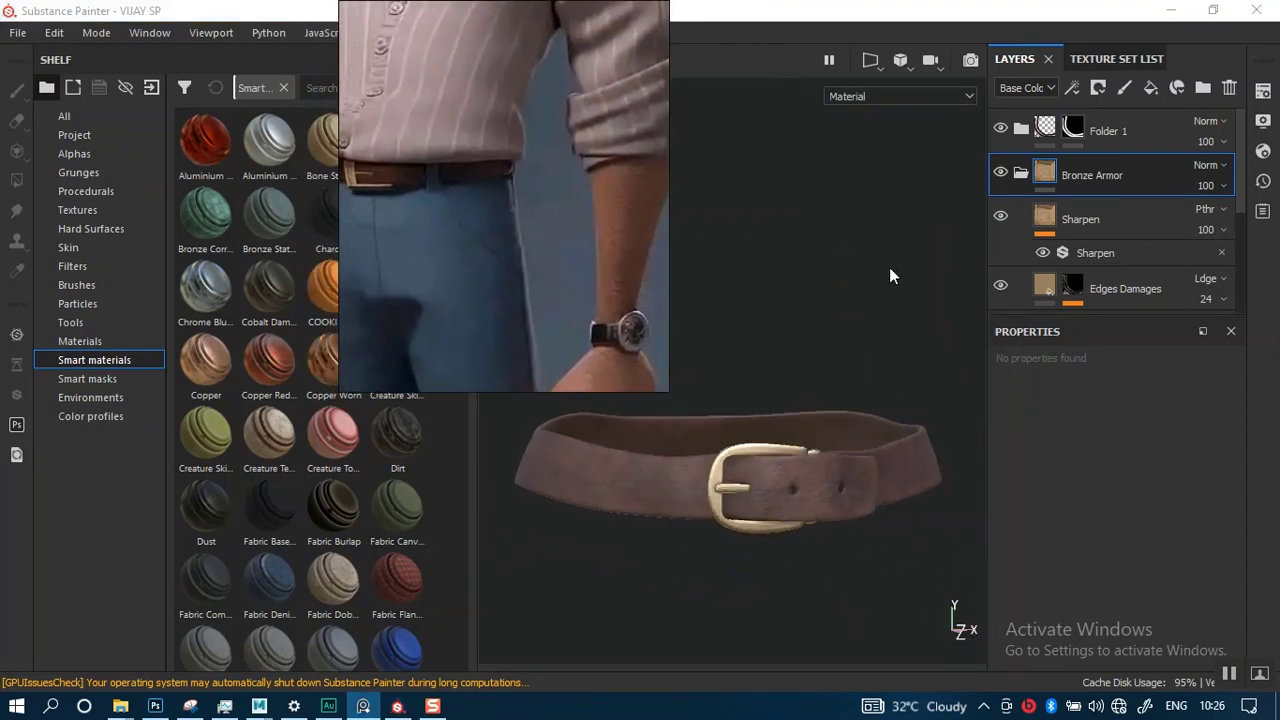
- Collapse the Bronze Armor folder and rename Folder 1 as LEATHER
{"action": "left_click", "coordinate": [1018, 174]}
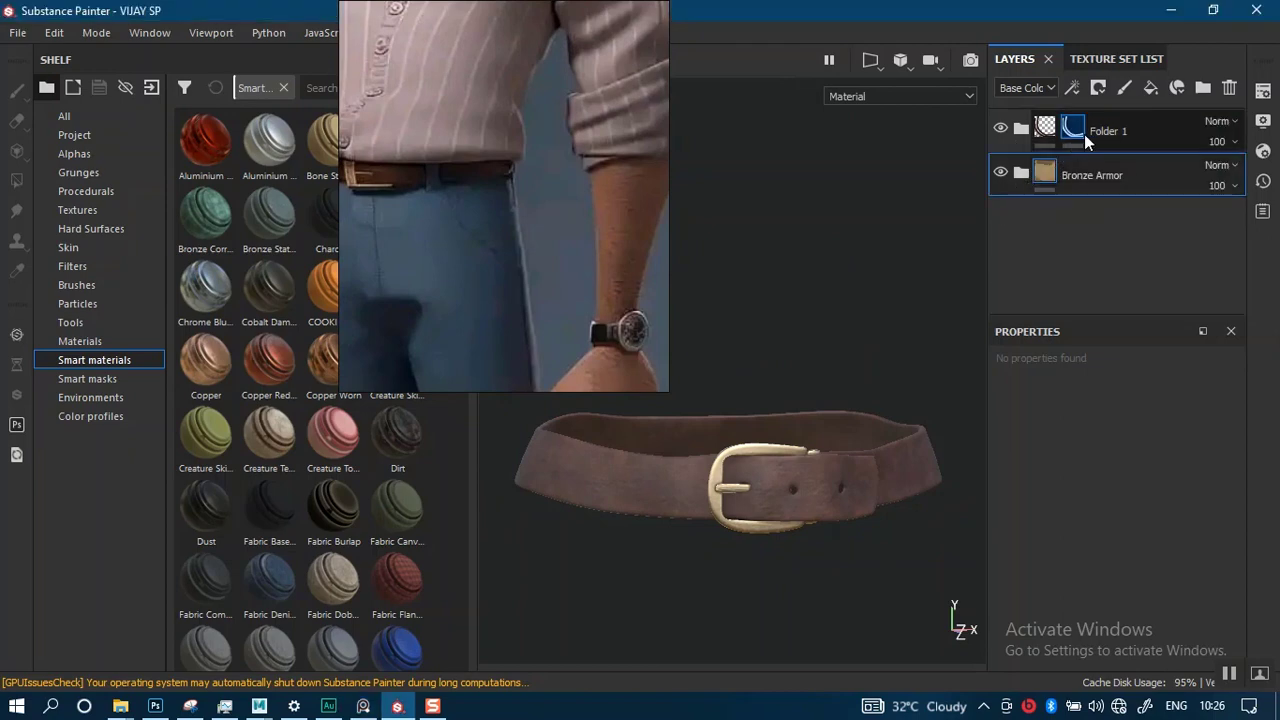
{"action": "double_click", "coordinate": [1113, 133]}
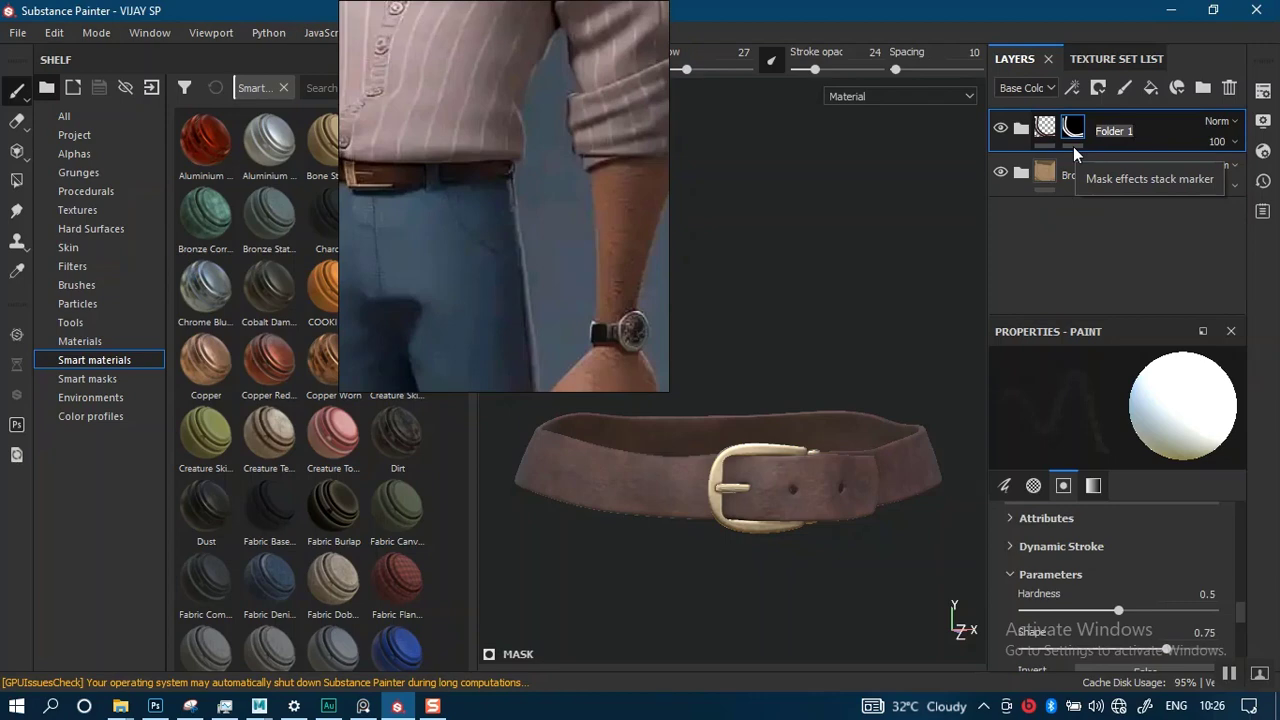
{"action": "type", "text": "LEATHER"}
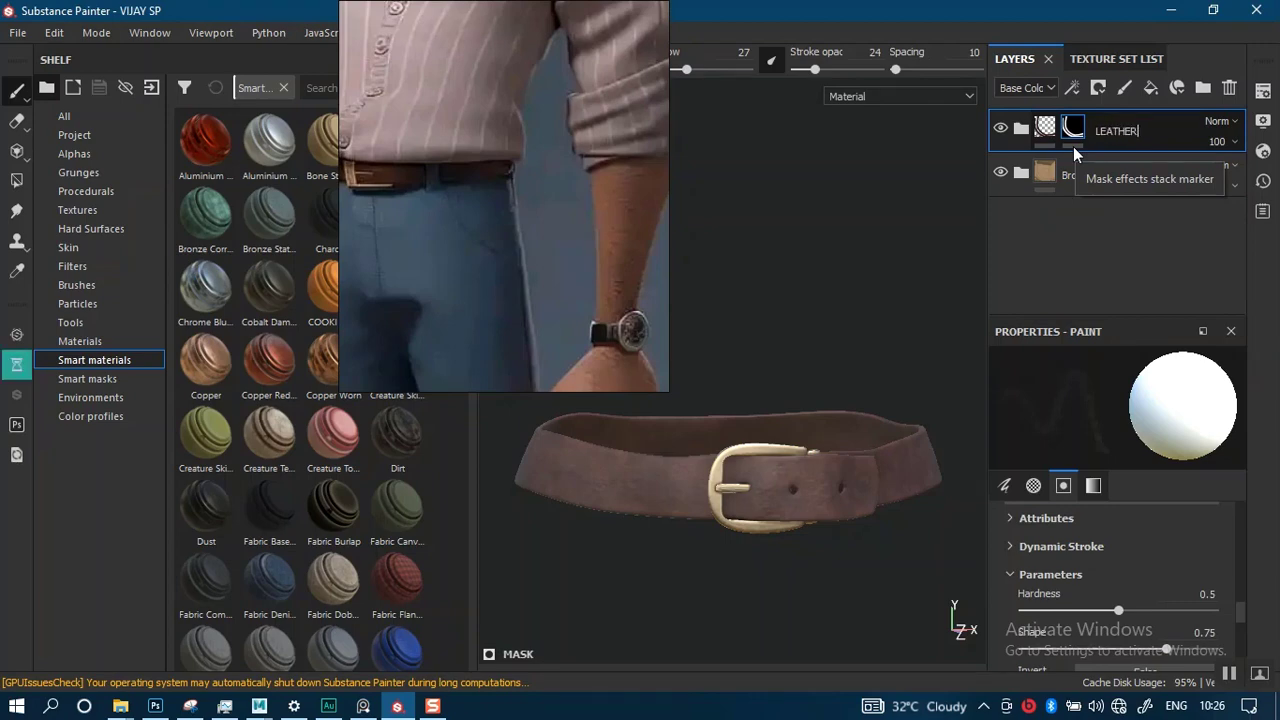
{"action": "key", "text": "Return"}
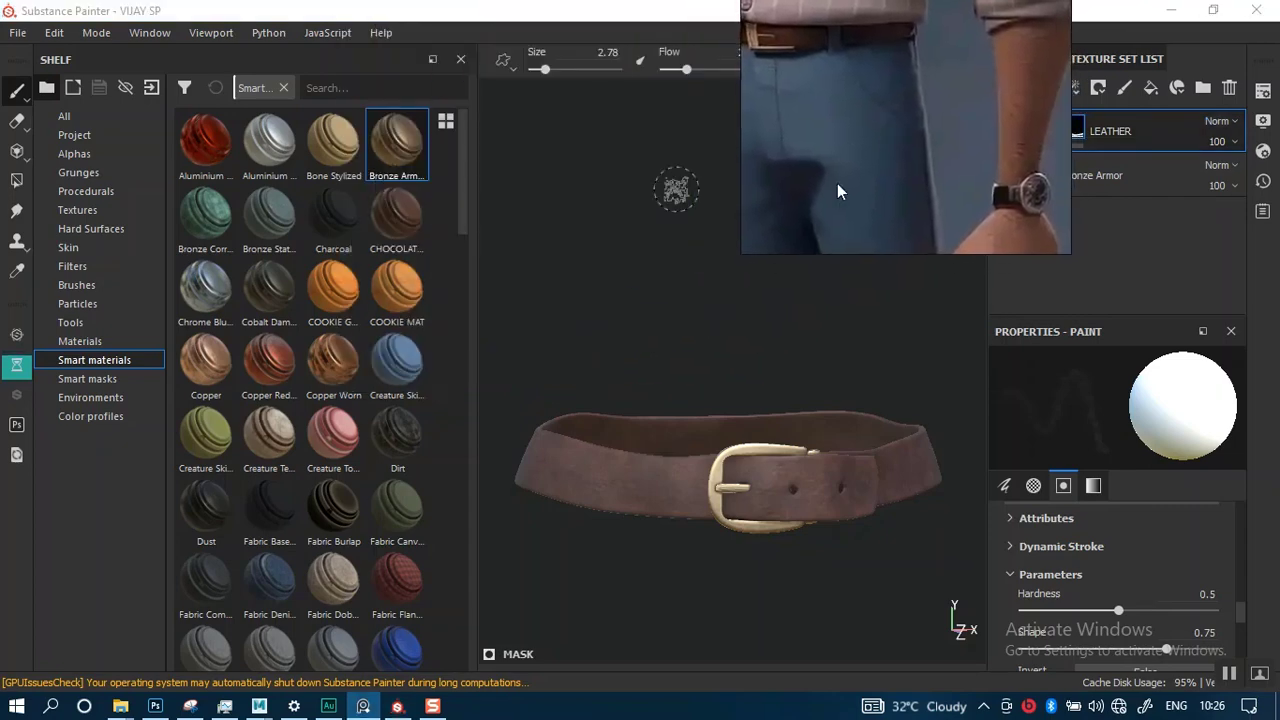
- Move the reference image off the layer stack, check the belt against it and save the project
{"action": "left_click_drag", "start_coordinate": [620, 453], "coordinate": [665, 370], "text": "alt"}
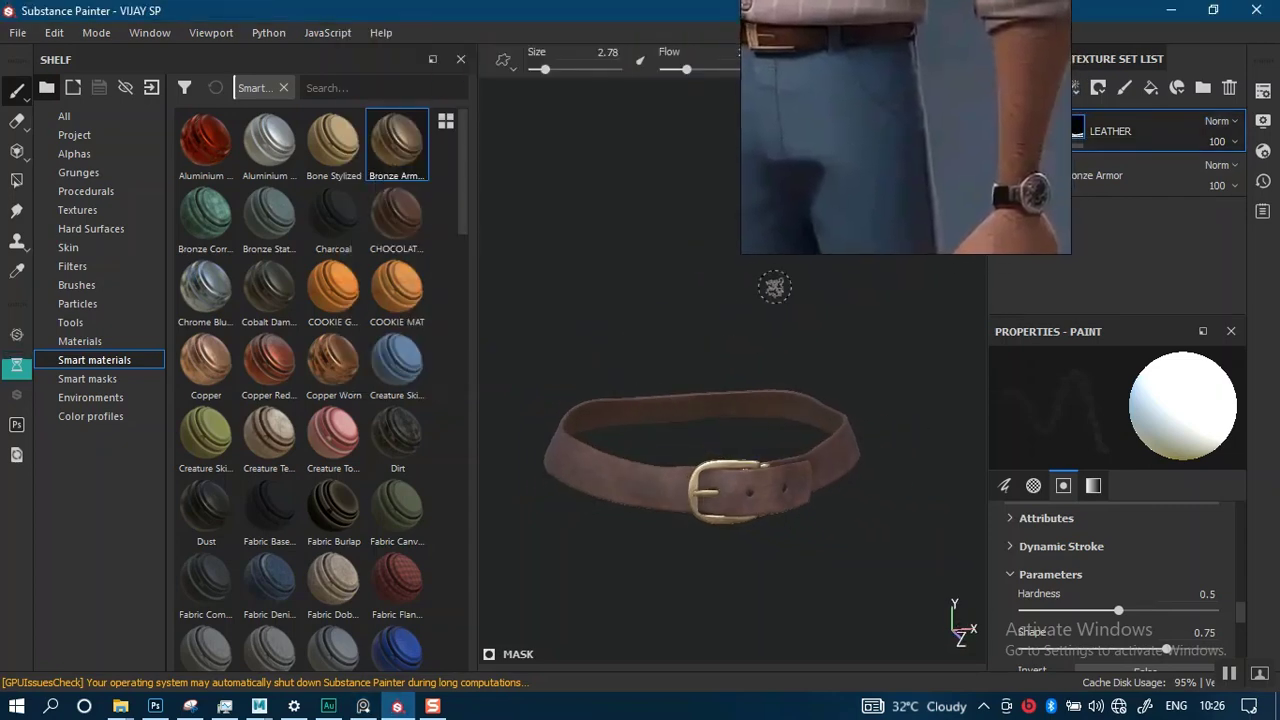
{"action": "left_click_drag", "start_coordinate": [686, 420], "coordinate": [693, 474], "text": "alt"}
{"action": "middle_click_drag", "start_coordinate": [694, 475], "coordinate": [683, 491], "text": "alt"}
{"action": "mouse_move", "coordinate": [683, 491]}
{"action": "left_mouse_down", "text": "alt"}
{"action": "mouse_move", "coordinate": [566, 509]}
{"action": "mouse_move", "coordinate": [702, 484]}
{"action": "left_mouse_up", "text": "alt"}
{"action": "left_click_drag", "start_coordinate": [924, 196], "coordinate": [269, 316]}
{"action": "scroll", "coordinate": [711, 386], "scroll_direction": "up", "scroll_amount": 1}
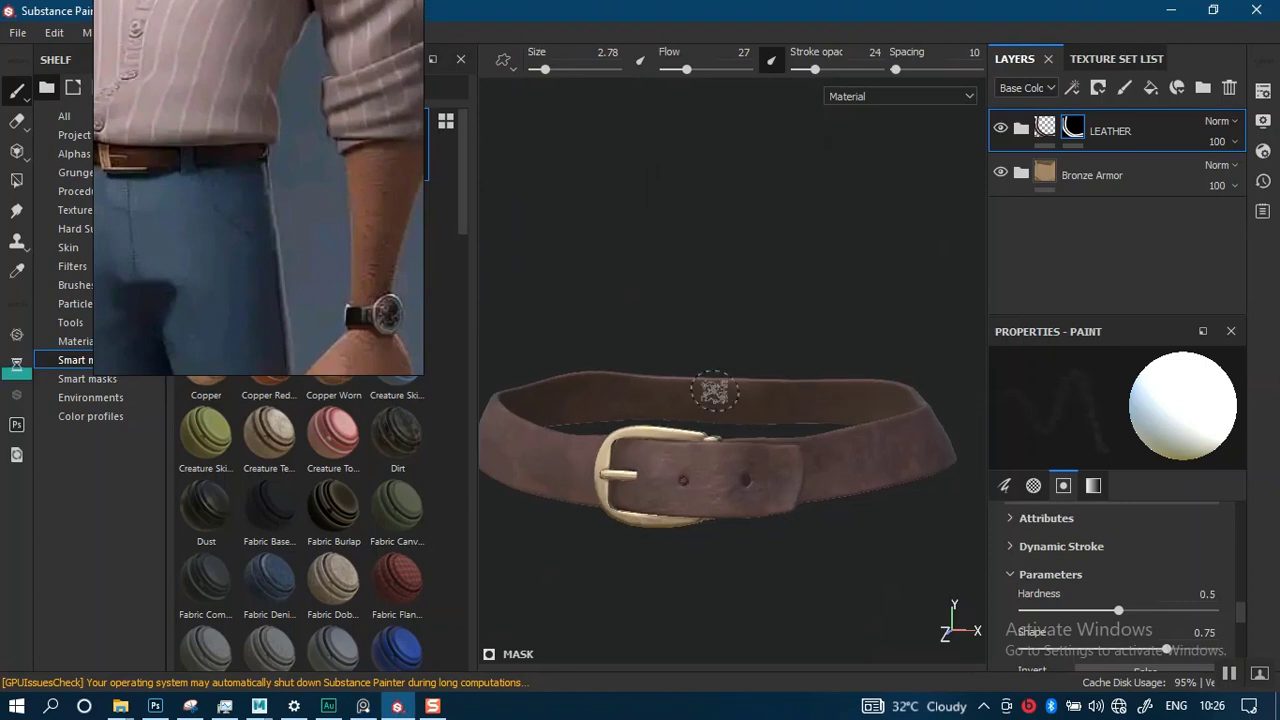
{"action": "key", "text": "ctrl+s"}
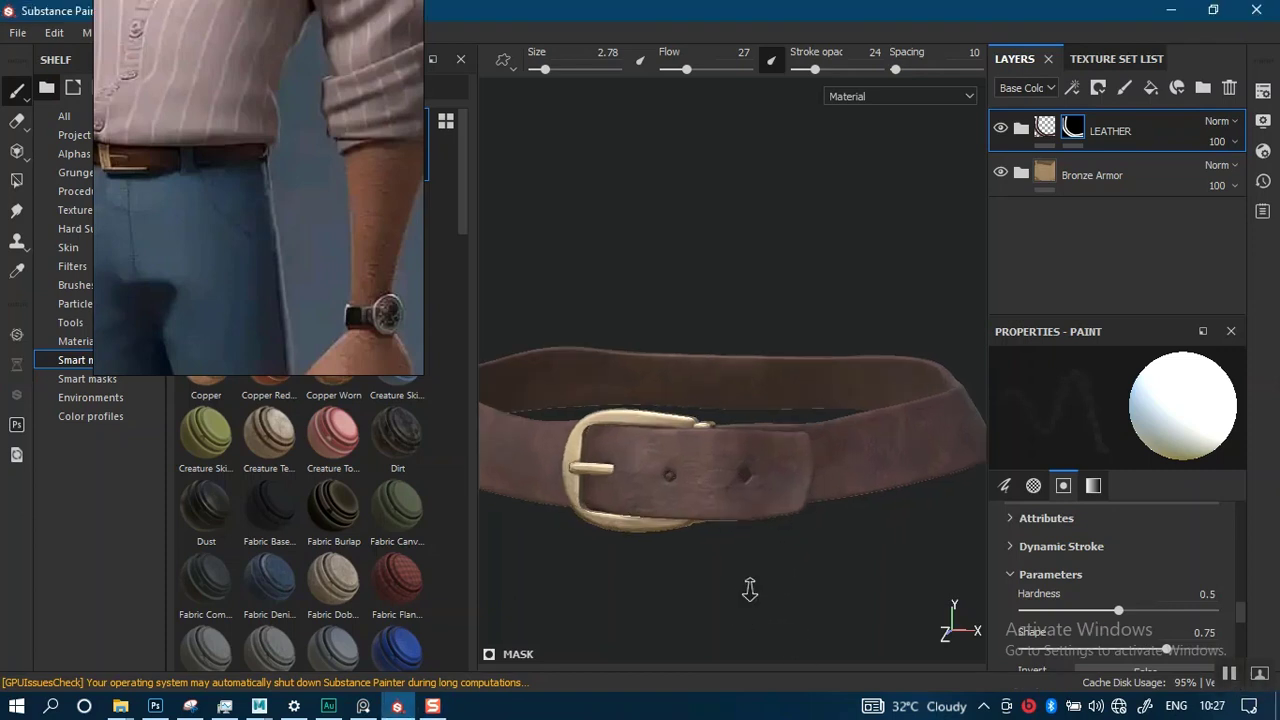
- Switch from the belt's texture set to the SHOE_MAT texture set
{"action": "scroll", "coordinate": [750, 540], "scroll_direction": "up", "scroll_amount": 1}
{"action": "mouse_move", "coordinate": [674, 534]}
{"action": "left_mouse_down", "text": "alt"}
{"action": "mouse_move", "coordinate": [694, 517]}
{"action": "mouse_move", "coordinate": [770, 513]}
{"action": "mouse_move", "coordinate": [743, 514]}
{"action": "left_mouse_up", "text": "alt"}
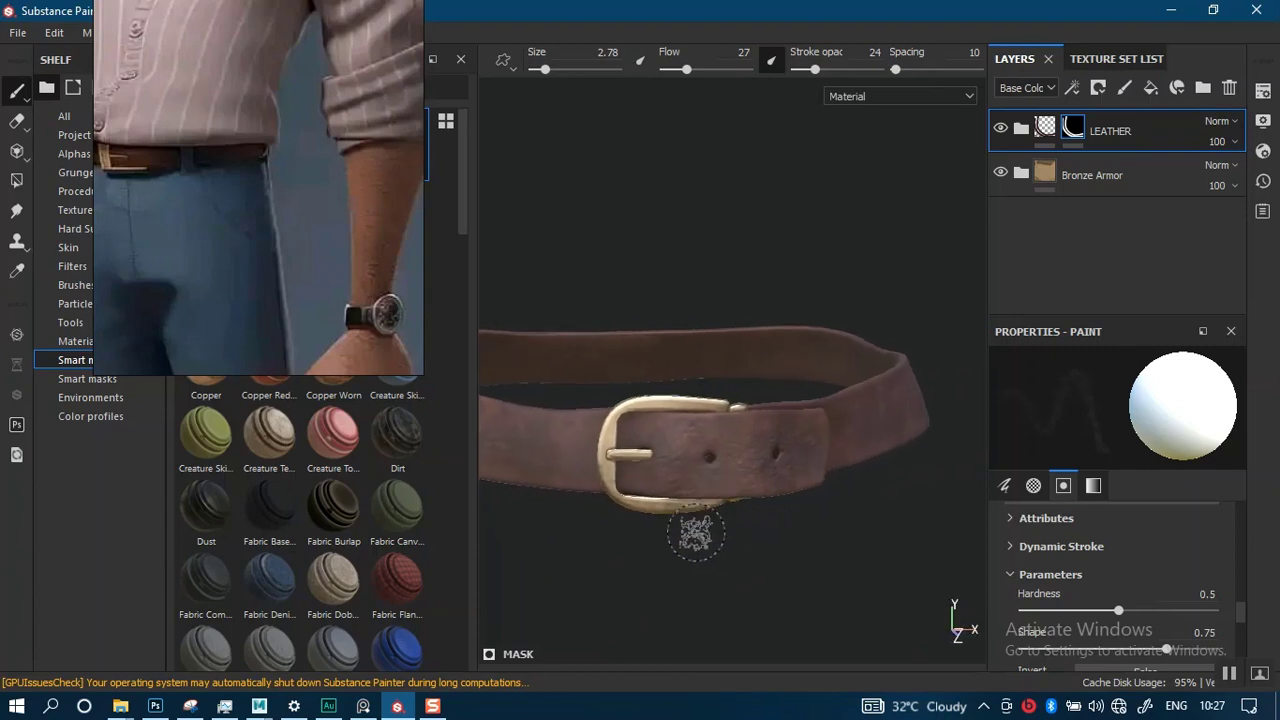
{"action": "scroll", "coordinate": [700, 524], "scroll_direction": "up", "scroll_amount": 1}
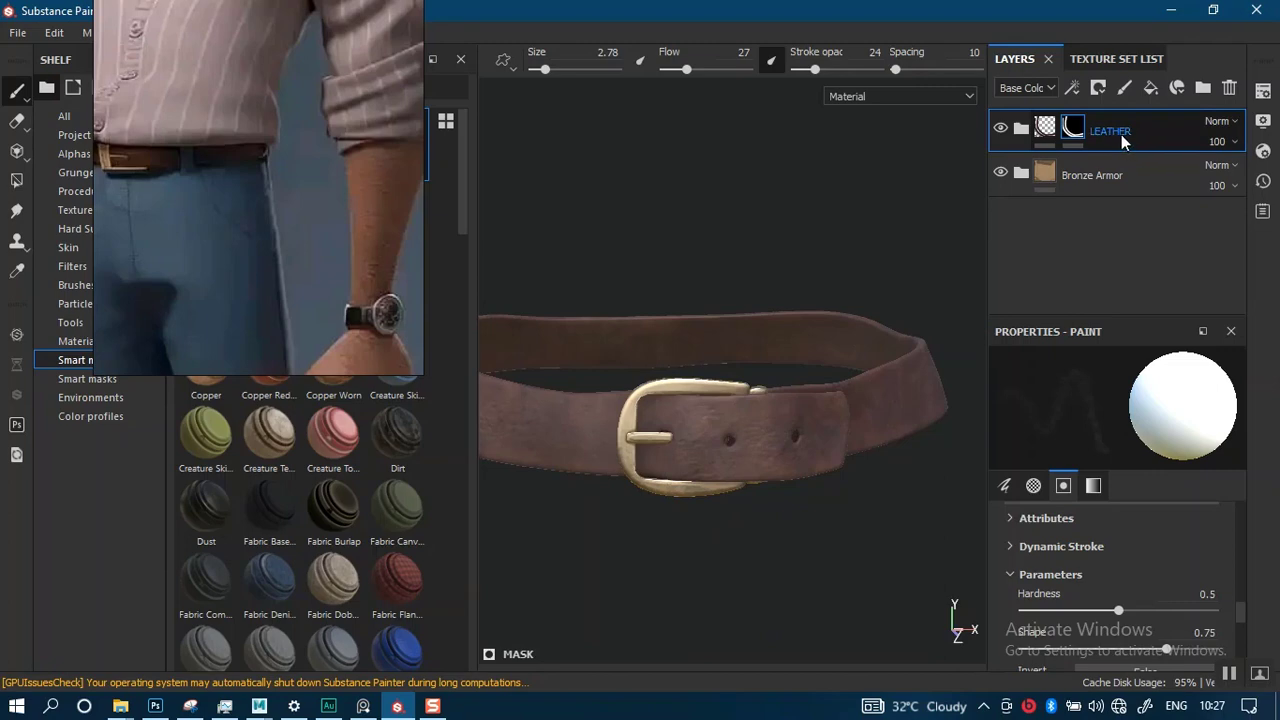
{"action": "left_click", "coordinate": [1104, 59]}
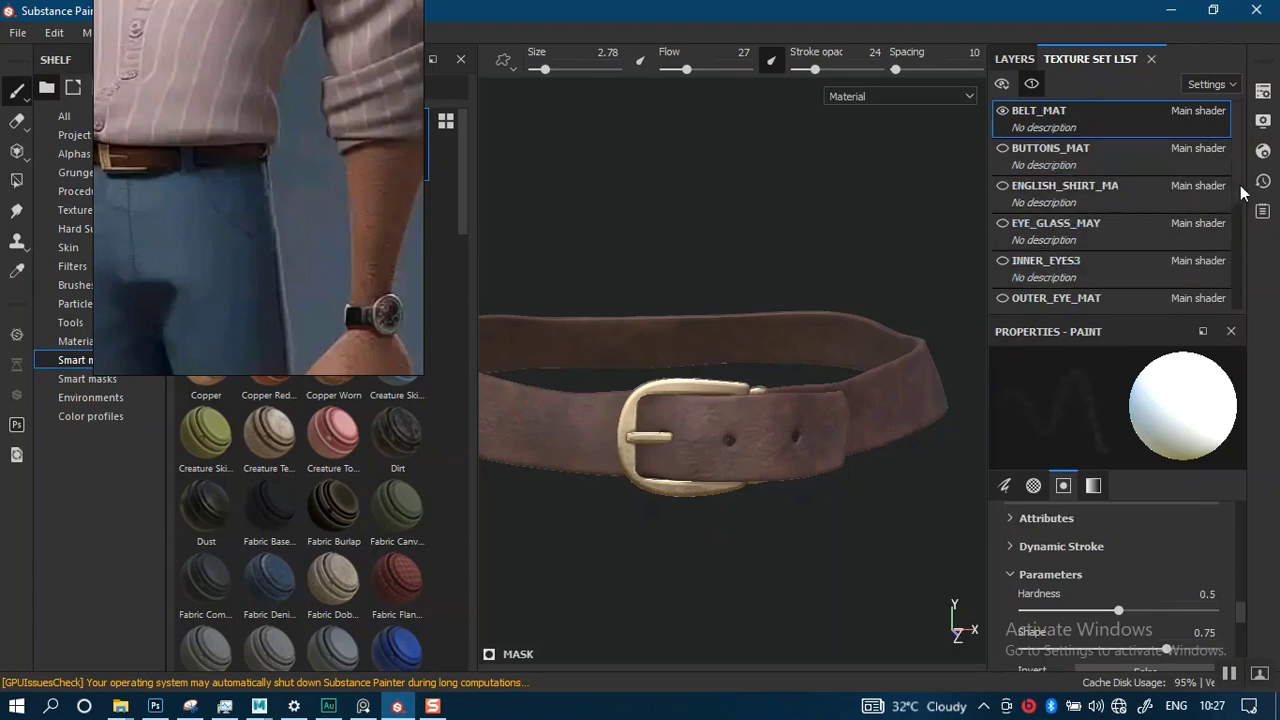
{"action": "scroll", "coordinate": [1240, 185], "scroll_direction": "down", "scroll_amount": 2}
{"action": "scroll", "coordinate": [1235, 230], "scroll_direction": "down", "scroll_amount": 1}
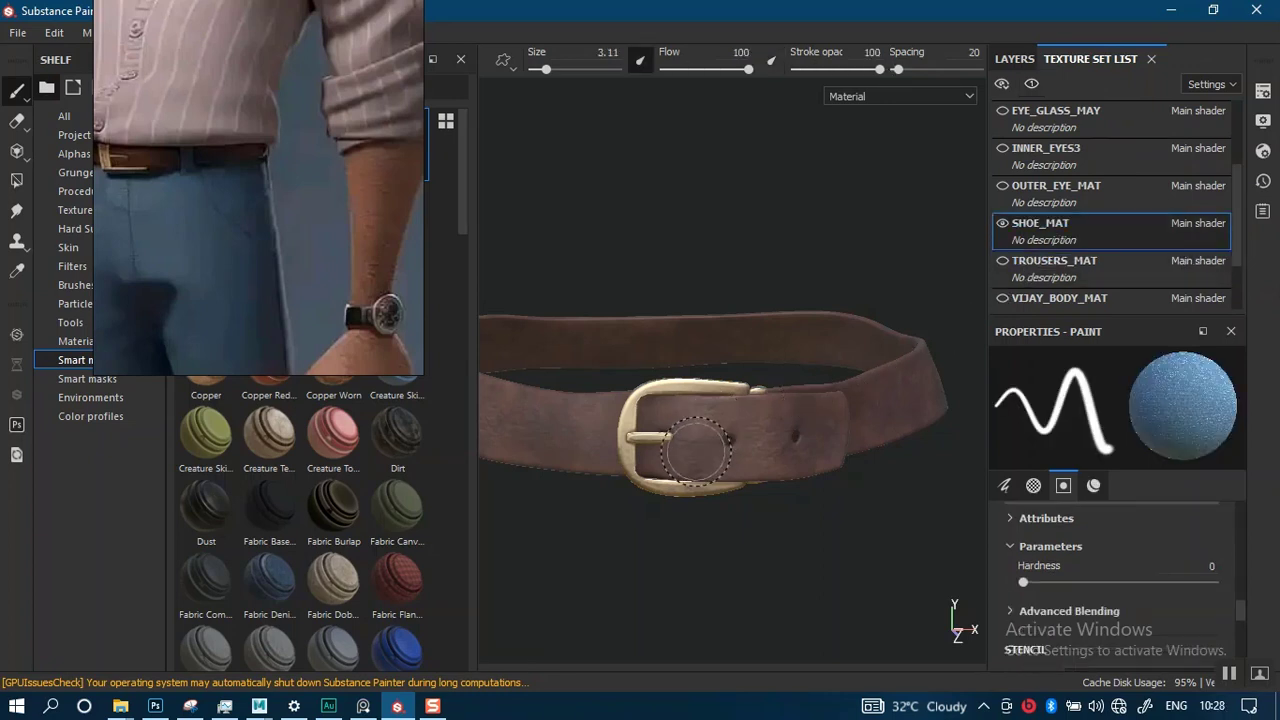
- Frame the pair of shoes and examine one closely, including its laces, toe cap and sole
{"action": "key", "text": "f"}
{"action": "middle_click_drag", "start_coordinate": [702, 525], "coordinate": [680, 315], "text": "alt"}
{"action": "right_click_drag", "start_coordinate": [686, 385], "coordinate": [721, 589], "text": "alt"}
{"action": "right_click_drag", "start_coordinate": [681, 503], "coordinate": [692, 561], "text": "alt"}
{"action": "middle_click_drag", "start_coordinate": [692, 560], "coordinate": [723, 298], "text": "alt"}
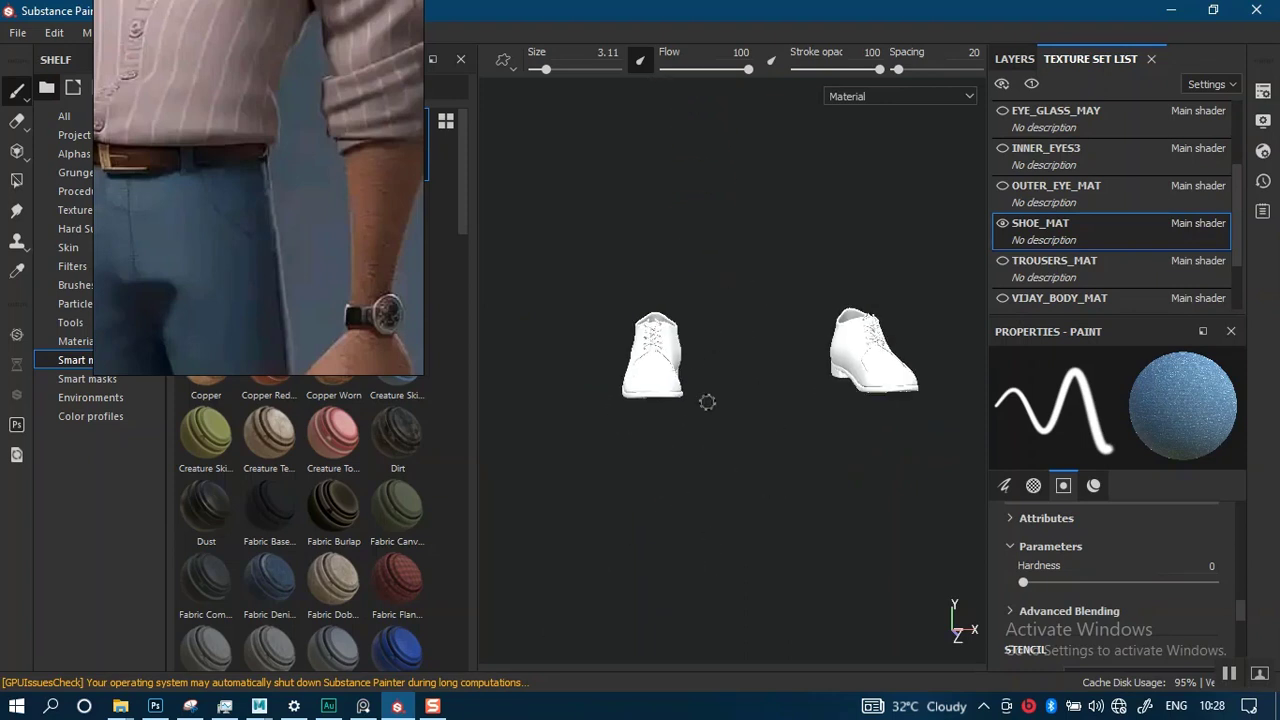
{"action": "right_click_drag", "start_coordinate": [707, 402], "coordinate": [720, 497], "text": "alt"}
{"action": "left_click_drag", "start_coordinate": [716, 497], "coordinate": [754, 520], "text": "alt"}
{"action": "middle_click_drag", "start_coordinate": [738, 443], "coordinate": [736, 302], "text": "alt"}
{"action": "right_click_drag", "start_coordinate": [699, 405], "coordinate": [715, 343], "text": "alt"}
{"action": "middle_click_drag", "start_coordinate": [702, 418], "coordinate": [740, 271], "text": "alt"}
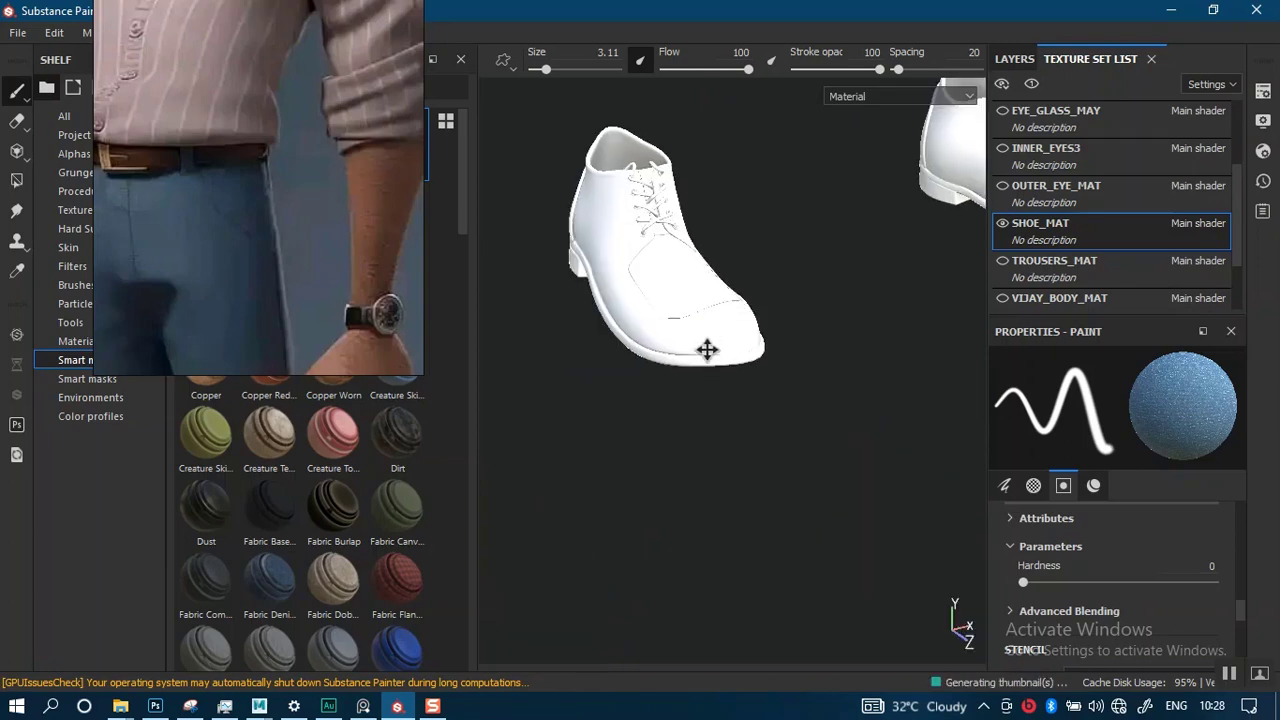
{"action": "right_click_drag", "start_coordinate": [703, 349], "coordinate": [716, 565], "text": "alt"}
{"action": "right_click_drag", "start_coordinate": [716, 425], "coordinate": [720, 546], "text": "alt"}
{"action": "middle_click_drag", "start_coordinate": [720, 416], "coordinate": [749, 551], "text": "alt"}
{"action": "right_click_drag", "start_coordinate": [718, 410], "coordinate": [690, 262], "text": "alt"}
{"action": "middle_click_drag", "start_coordinate": [698, 410], "coordinate": [704, 464], "text": "alt"}
{"action": "mouse_move", "coordinate": [702, 405]}
{"action": "left_mouse_down", "text": "alt"}
{"action": "mouse_move", "coordinate": [729, 409]}
{"action": "mouse_move", "coordinate": [691, 414]}
{"action": "left_mouse_up", "text": "alt"}
{"action": "right_click_drag", "start_coordinate": [691, 414], "coordinate": [690, 368], "text": "alt"}
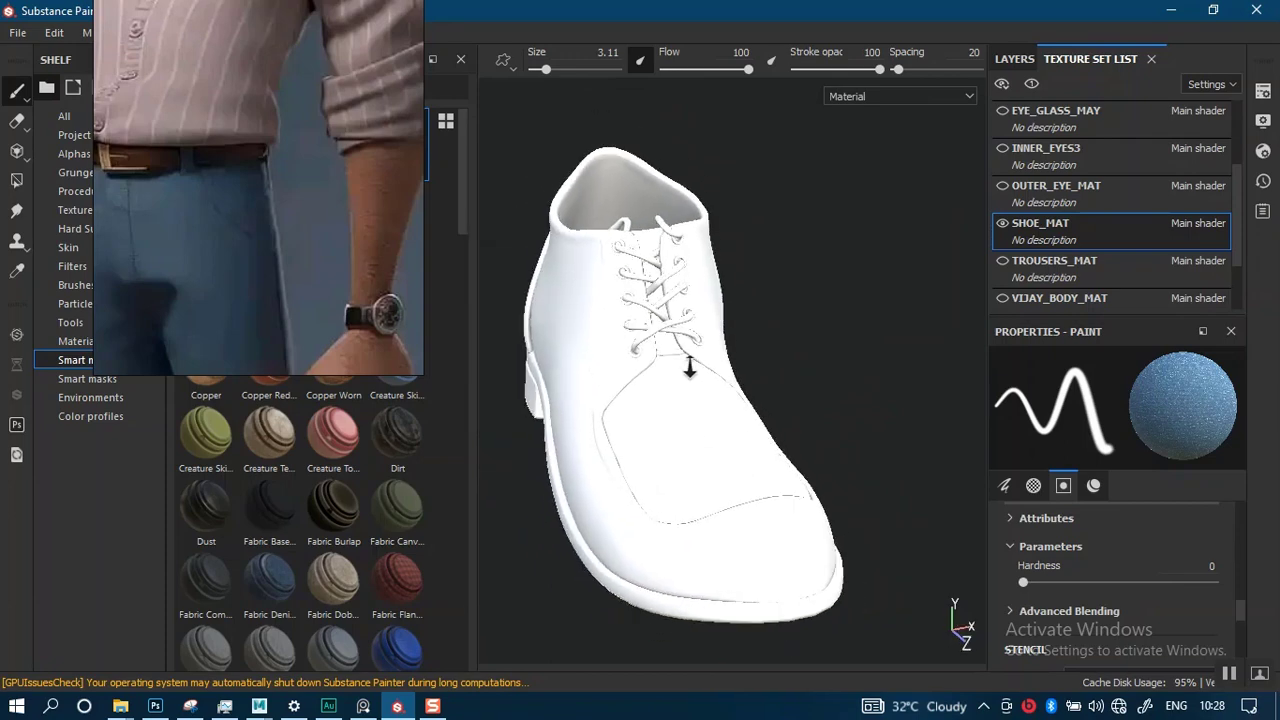
- Delete the shoe's existing paint layer and paste the copied LEATHER folder in its place
{"action": "left_click", "coordinate": [1014, 58]}
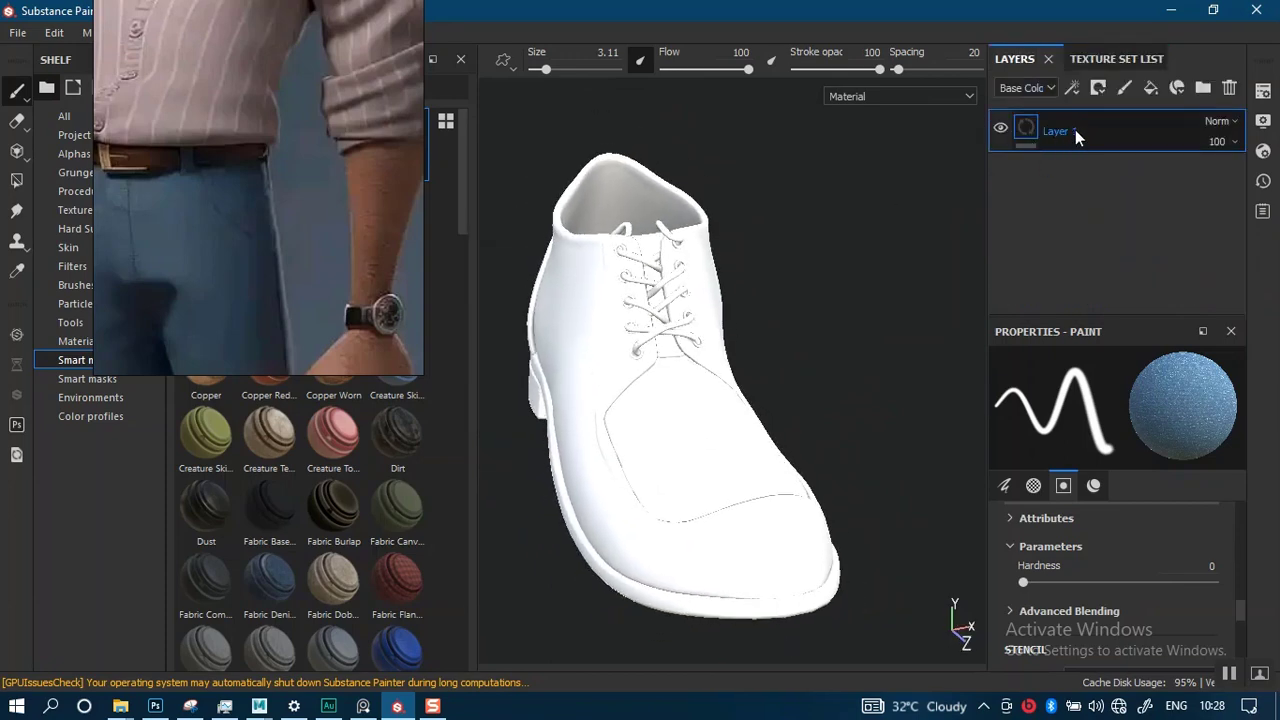
{"action": "key", "text": "Delete"}
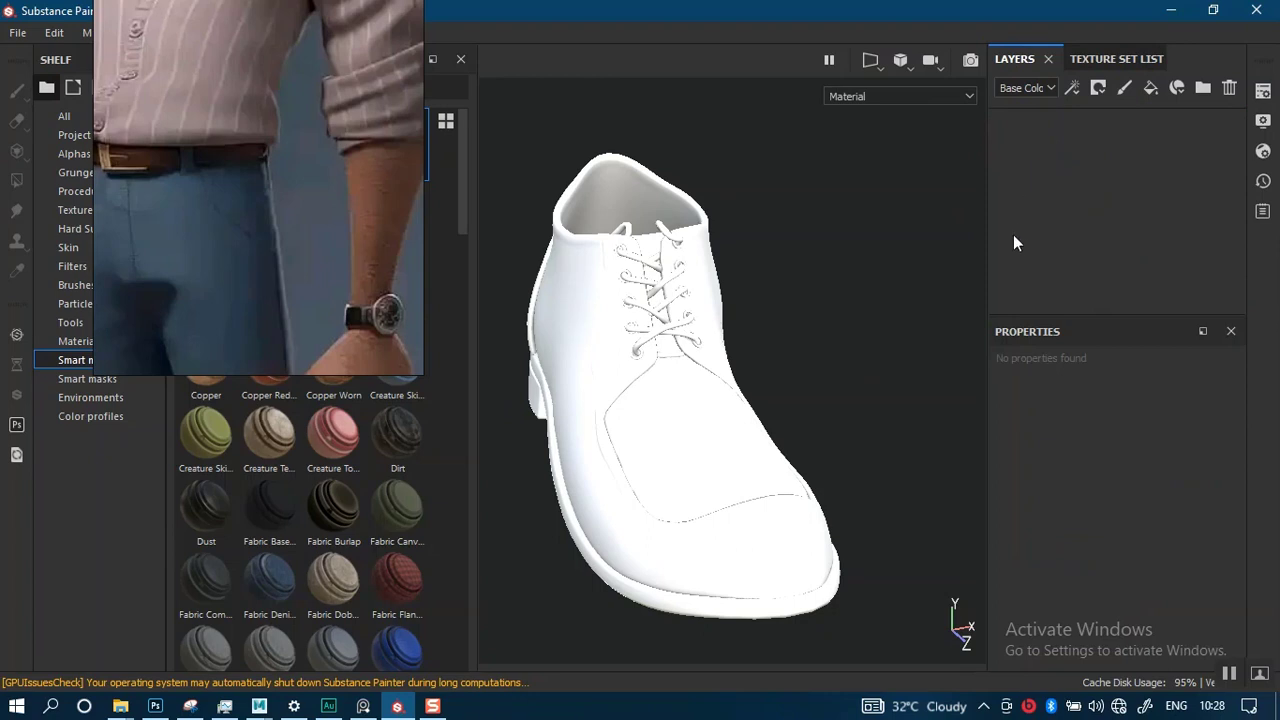
{"action": "key", "text": "ctrl+v"}
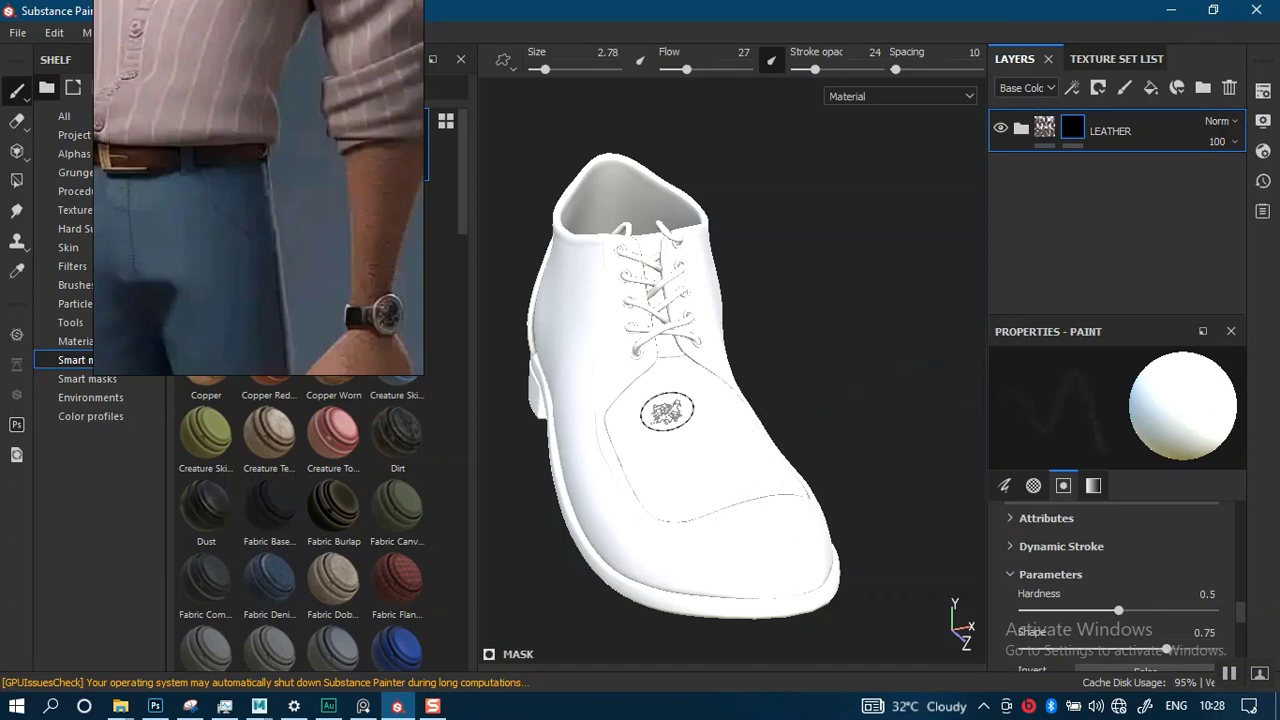
- Polygon-fill the LEATHER mask in white over the uppers of both shoes, using symmetry and leaving out soles and laces
{"action": "left_click", "coordinate": [16, 180]}
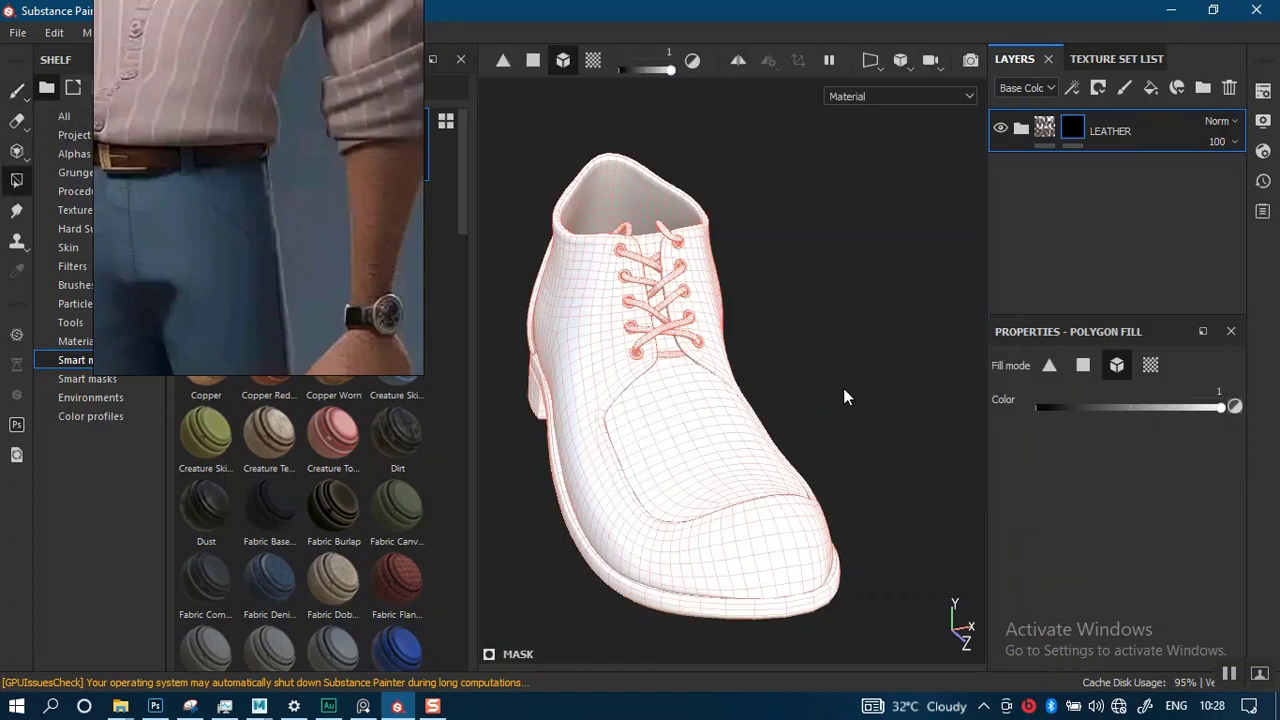
{"action": "left_click_drag", "start_coordinate": [843, 388], "coordinate": [930, 378], "text": "alt"}
{"action": "left_click_drag", "start_coordinate": [803, 309], "coordinate": [872, 369], "text": "alt"}
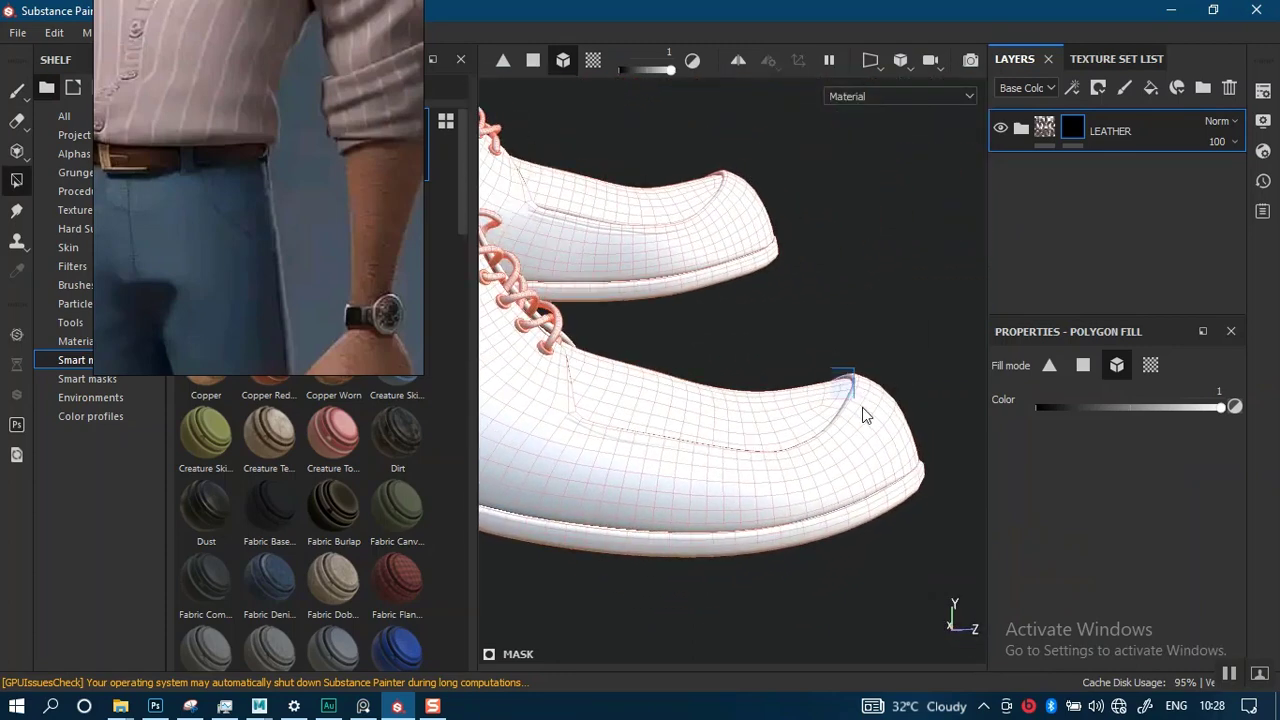
{"action": "left_click", "coordinate": [865, 408]}
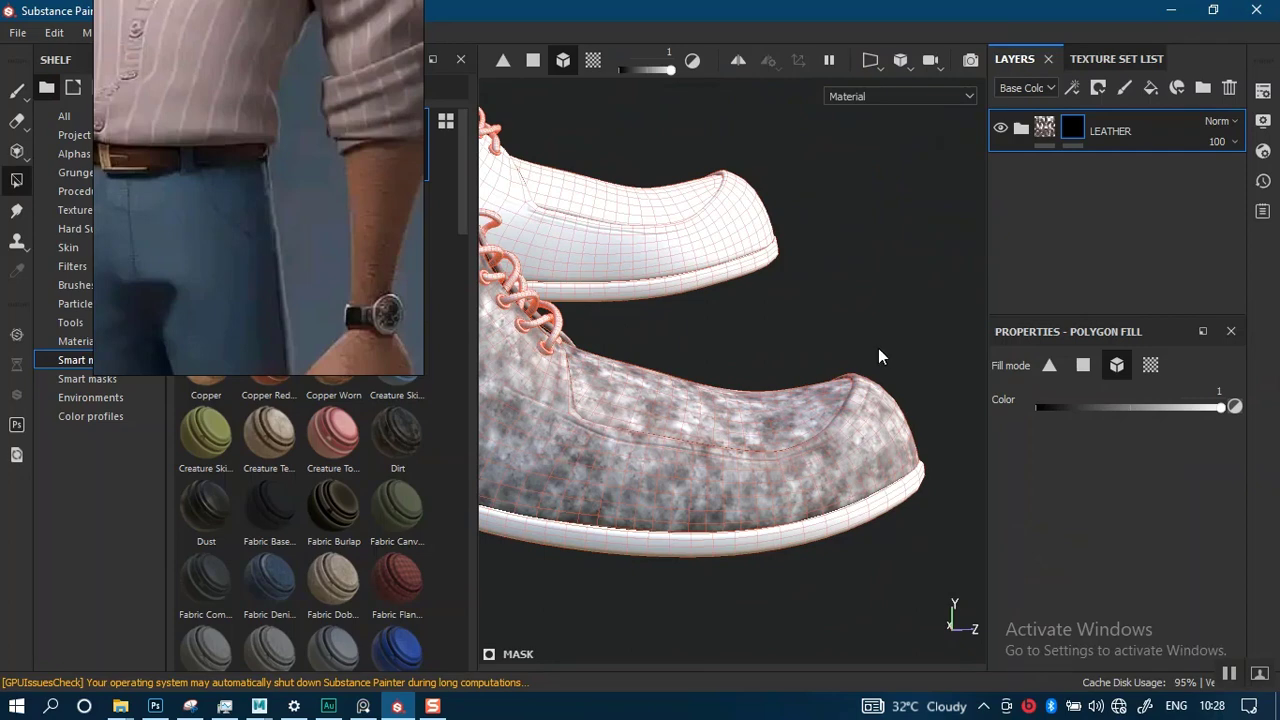
{"action": "right_click_drag", "start_coordinate": [750, 430], "coordinate": [791, 423], "text": "alt"}
{"action": "left_click_drag", "start_coordinate": [791, 423], "coordinate": [748, 427], "text": "alt"}
{"action": "middle_click_drag", "start_coordinate": [731, 350], "coordinate": [742, 366], "text": "alt"}
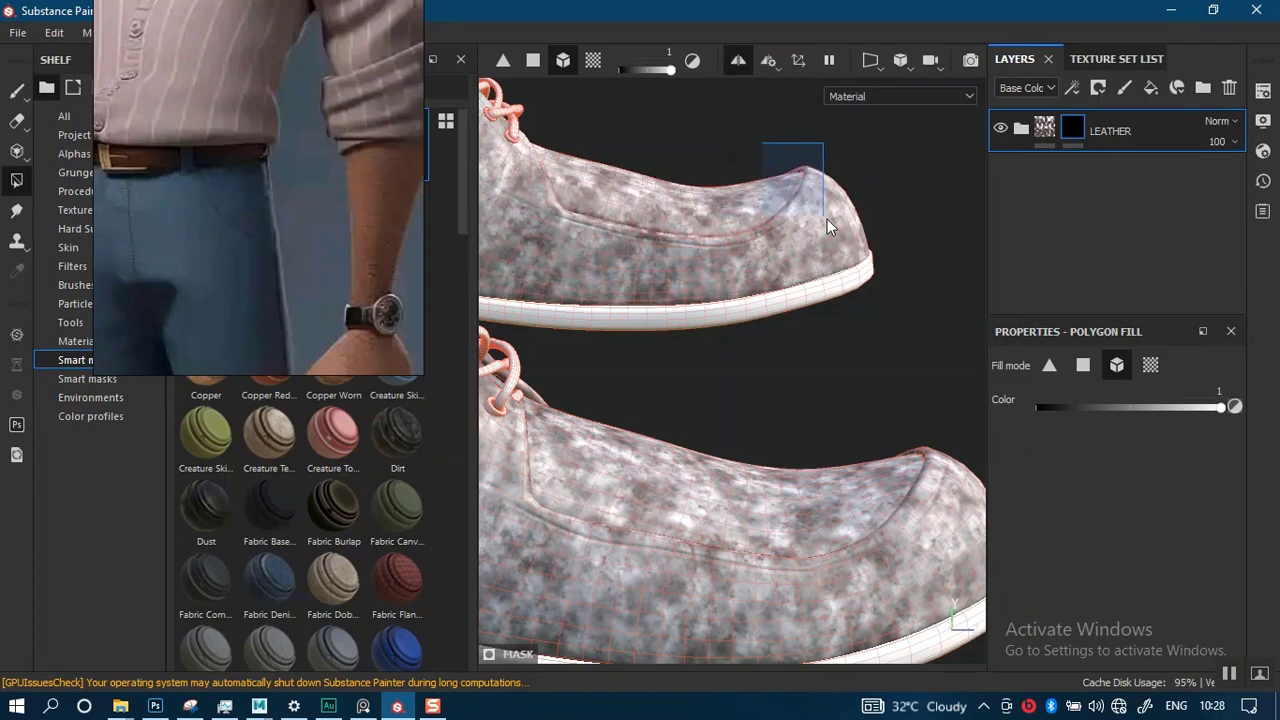
{"action": "mouse_move", "coordinate": [794, 297]}
{"action": "middle_mouse_down", "text": "alt"}
{"action": "mouse_move", "coordinate": [794, 343]}
{"action": "mouse_move", "coordinate": [848, 272]}
{"action": "middle_mouse_up", "text": "alt"}
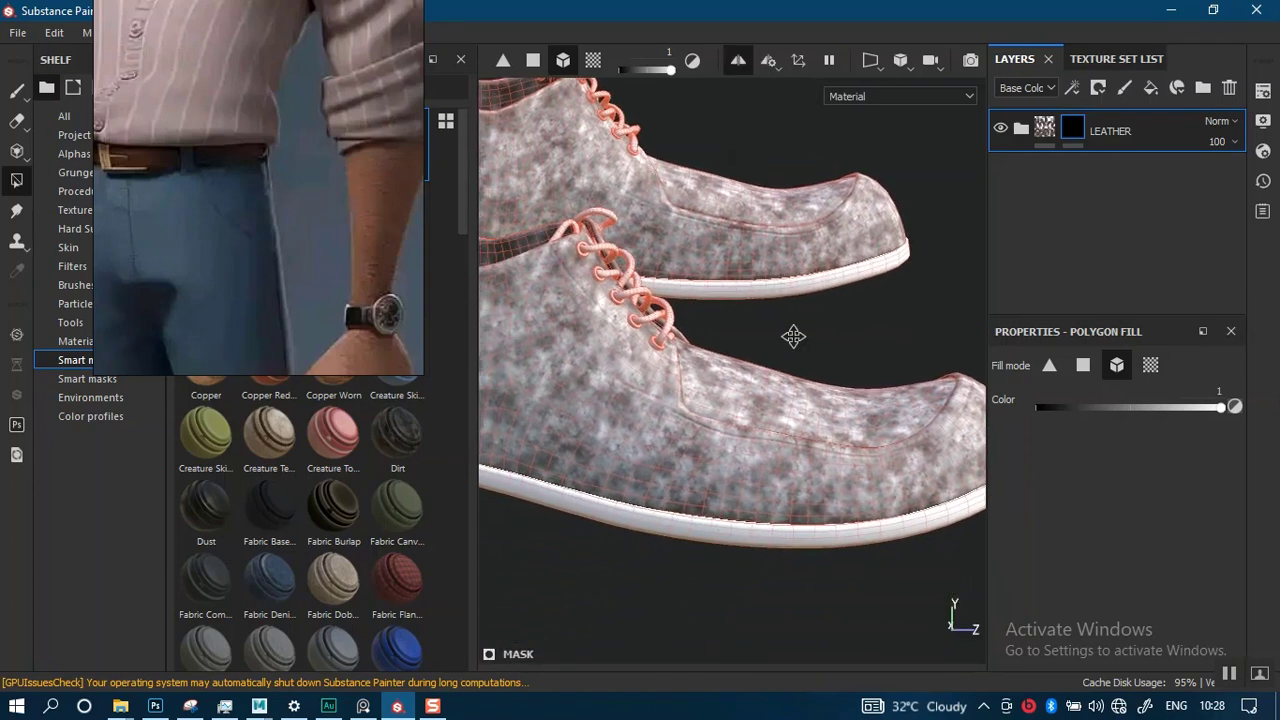
- Inspect the leather on the shoes, switch to the Paint tool and expand the LEATHER folder to review its layers
{"action": "left_click_drag", "start_coordinate": [794, 337], "coordinate": [866, 331], "text": "alt"}
{"action": "left_click_drag", "start_coordinate": [740, 374], "coordinate": [673, 346], "text": "alt"}
{"action": "middle_click_drag", "start_coordinate": [700, 354], "coordinate": [592, 402], "text": "alt"}
{"action": "scroll", "coordinate": [706, 395], "scroll_direction": "up", "scroll_amount": 2}
{"action": "mouse_move", "coordinate": [706, 400]}
{"action": "left_mouse_down", "text": "alt"}
{"action": "mouse_move", "coordinate": [760, 511]}
{"action": "mouse_move", "coordinate": [629, 343]}
{"action": "mouse_move", "coordinate": [713, 400]}
{"action": "mouse_move", "coordinate": [766, 409]}
{"action": "mouse_move", "coordinate": [640, 403]}
{"action": "mouse_move", "coordinate": [698, 435]}
{"action": "mouse_move", "coordinate": [698, 407]}
{"action": "left_mouse_up", "text": "alt"}
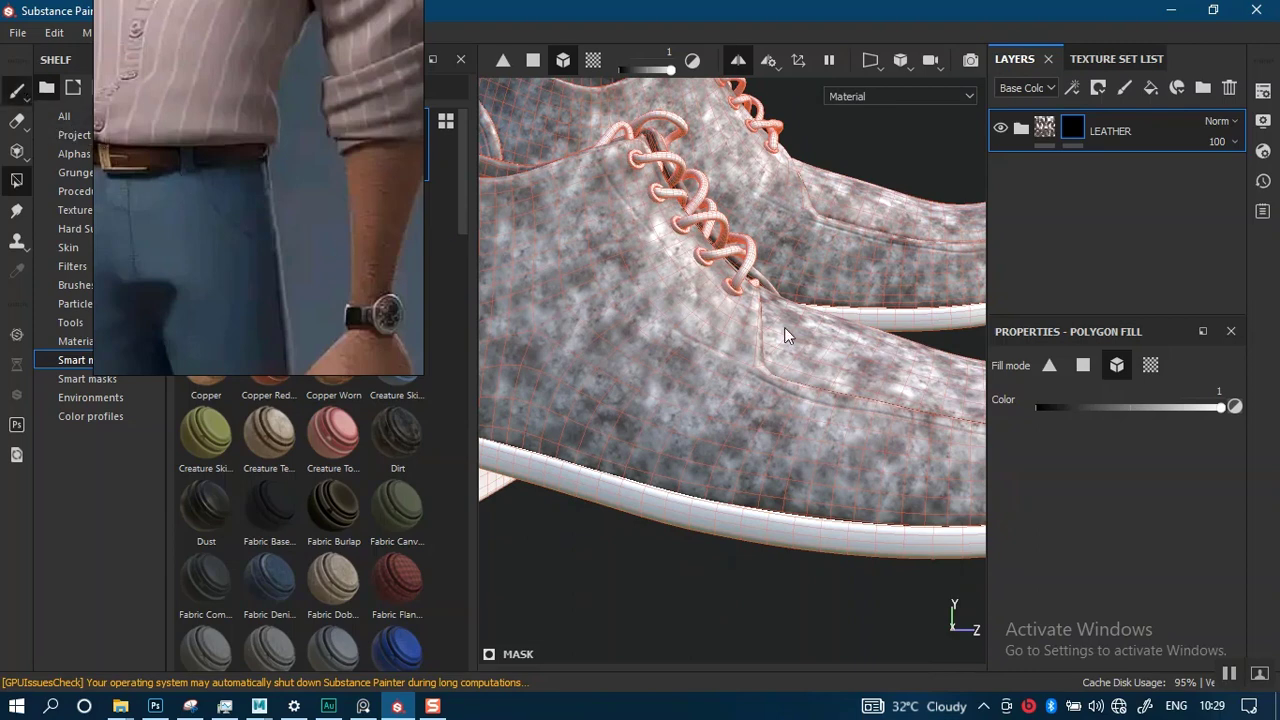
{"action": "key", "text": "1"}
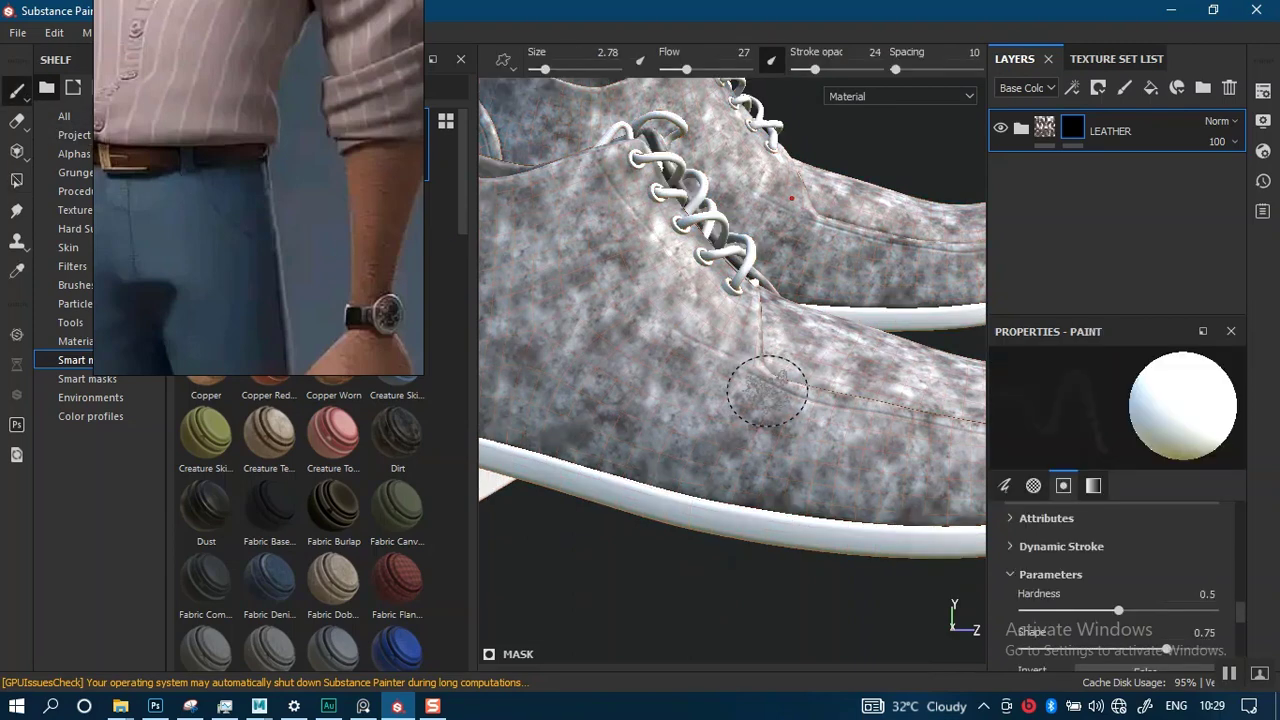
{"action": "left_click", "coordinate": [1021, 129]}
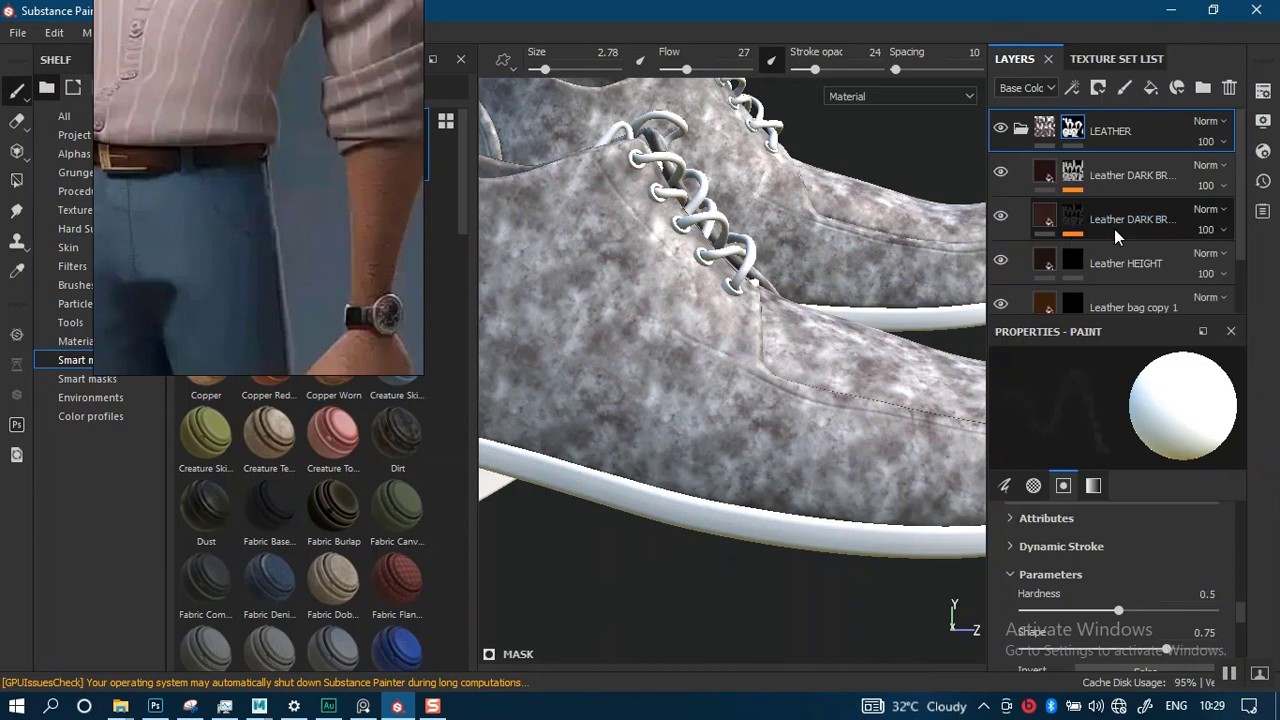
{"action": "scroll", "coordinate": [1240, 255], "scroll_direction": "down", "scroll_amount": 2}
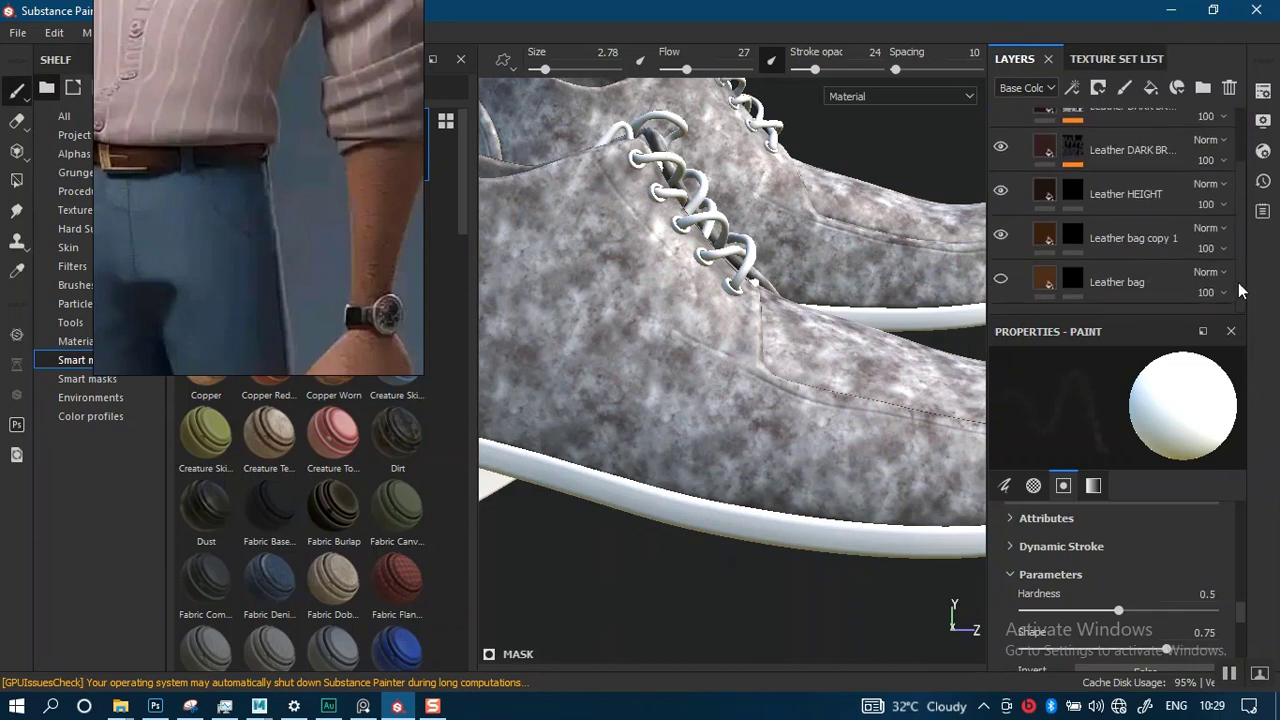
{"action": "scroll", "coordinate": [1243, 279], "scroll_direction": "up", "scroll_amount": 2}
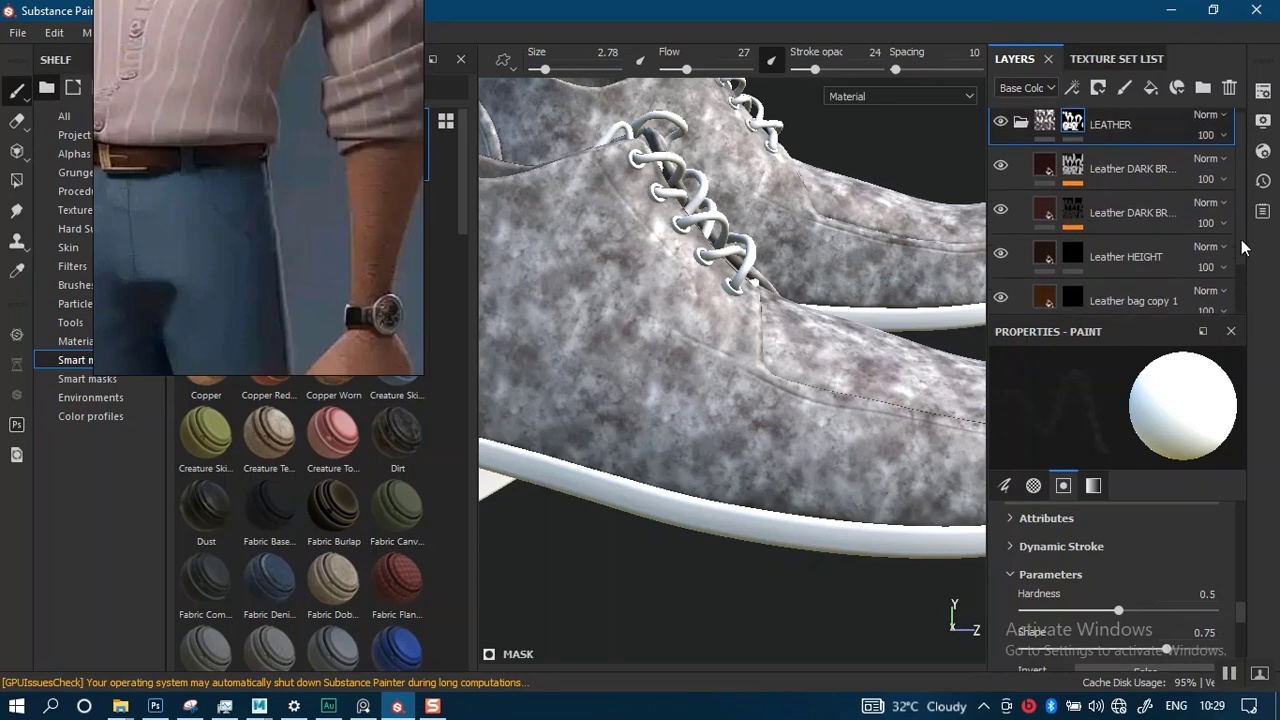
- Hide the two dark brown leather layers, Leather HEIGHT and Leather bag inside the LEATHER folder
{"action": "left_click", "coordinate": [1075, 190]}
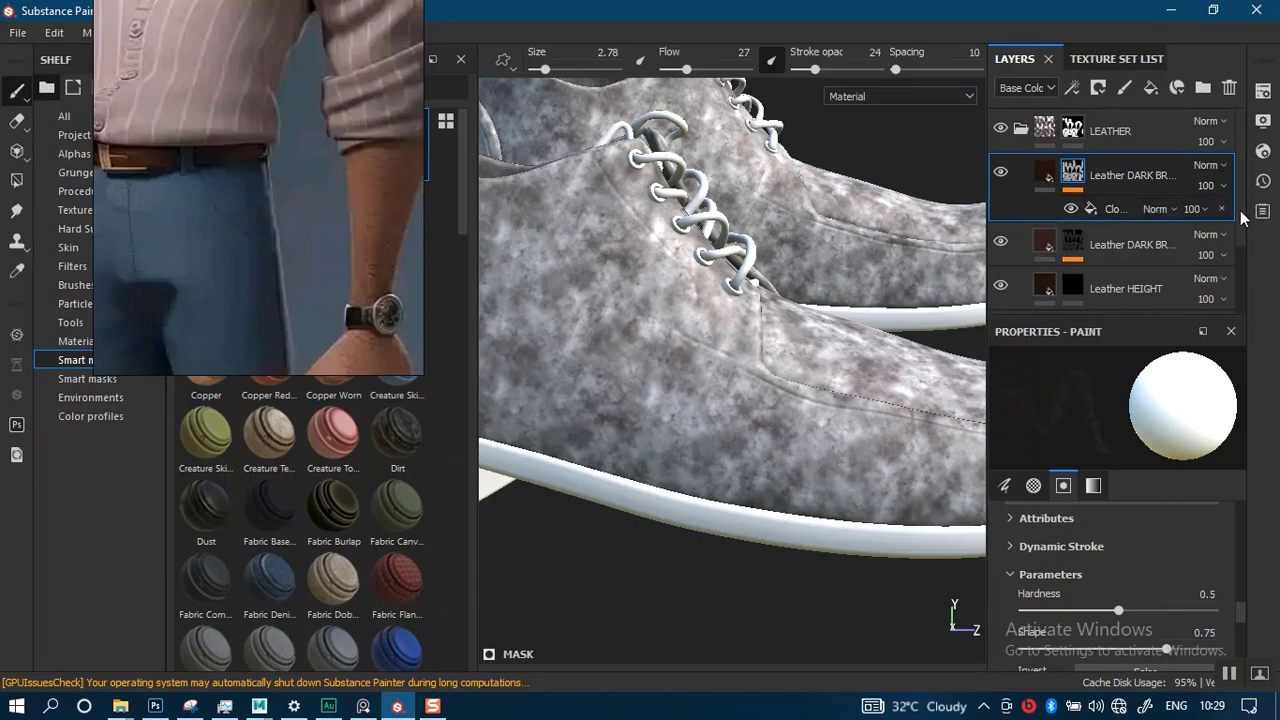
{"action": "scroll", "coordinate": [1238, 290], "scroll_direction": "down", "scroll_amount": 2}
{"action": "scroll", "coordinate": [1238, 290], "scroll_direction": "up", "scroll_amount": 2}
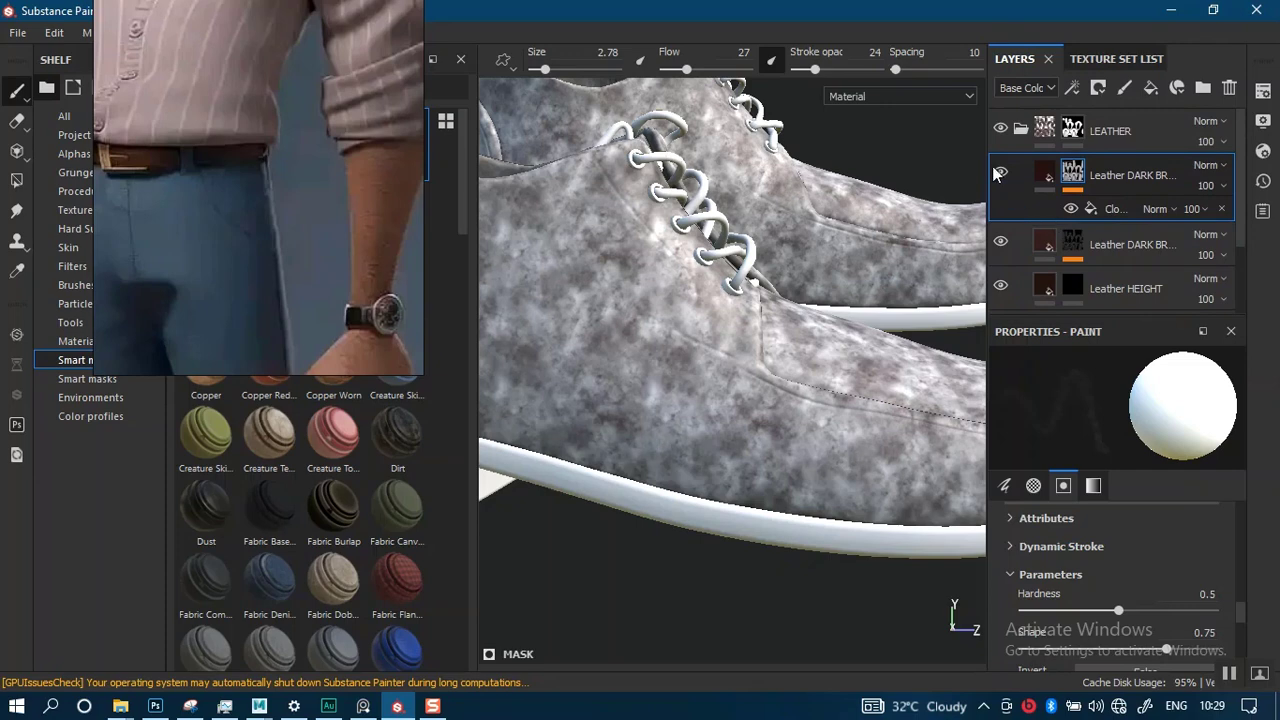
{"action": "left_click", "coordinate": [1000, 172]}
{"action": "left_click", "coordinate": [1000, 241]}
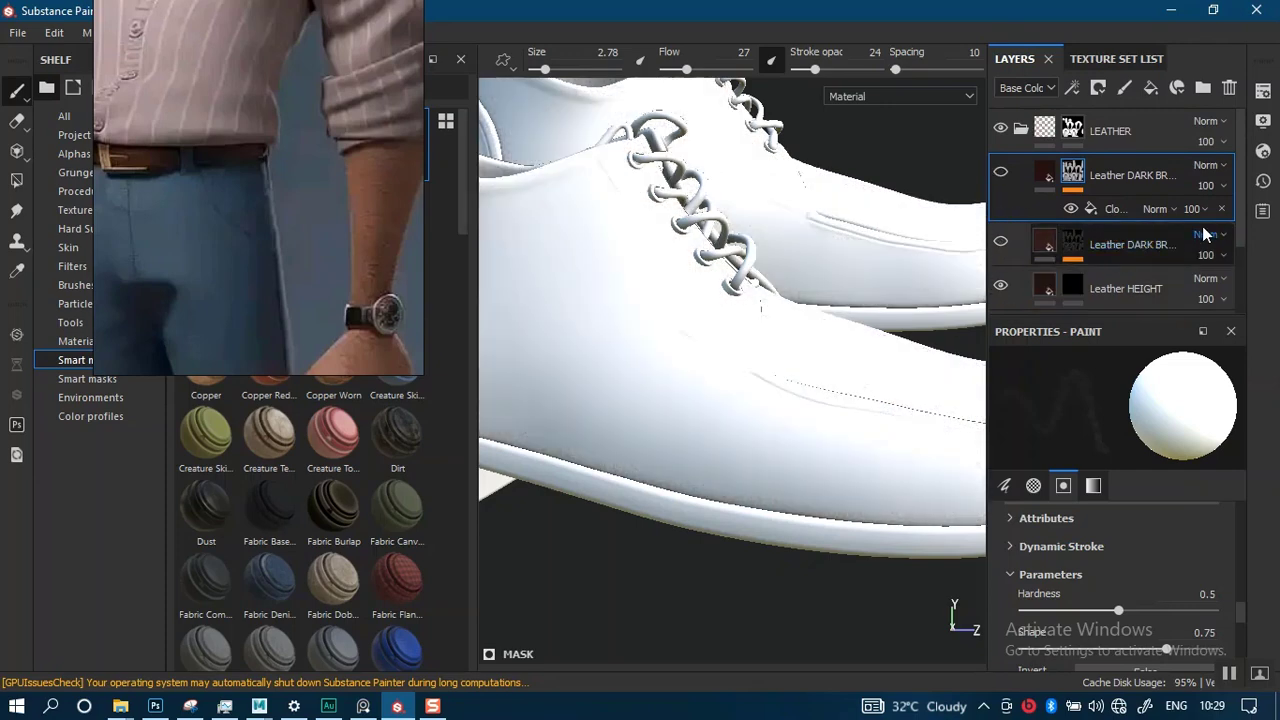
{"action": "scroll", "coordinate": [1240, 297], "scroll_direction": "down", "scroll_amount": 2}
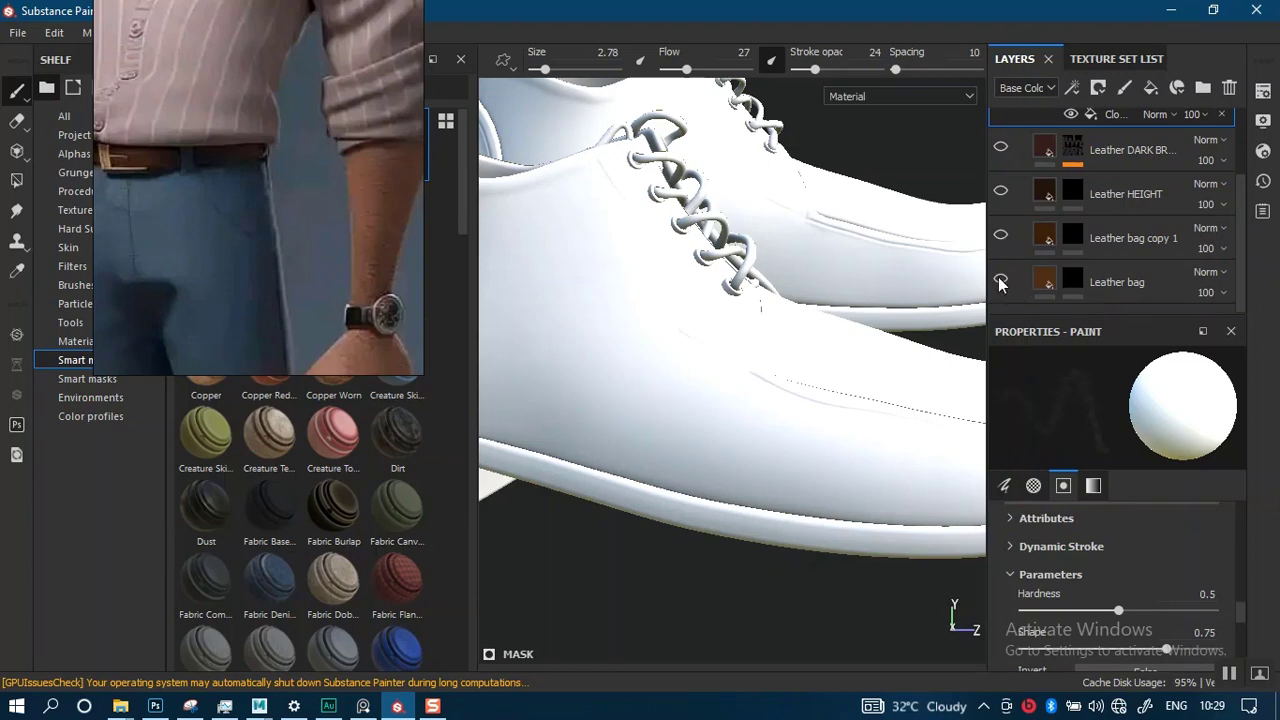
- Remove the black mask from the Leather bag copy 1 layer so it covers the shoe uppers
{"action": "left_click", "coordinate": [1066, 243]}
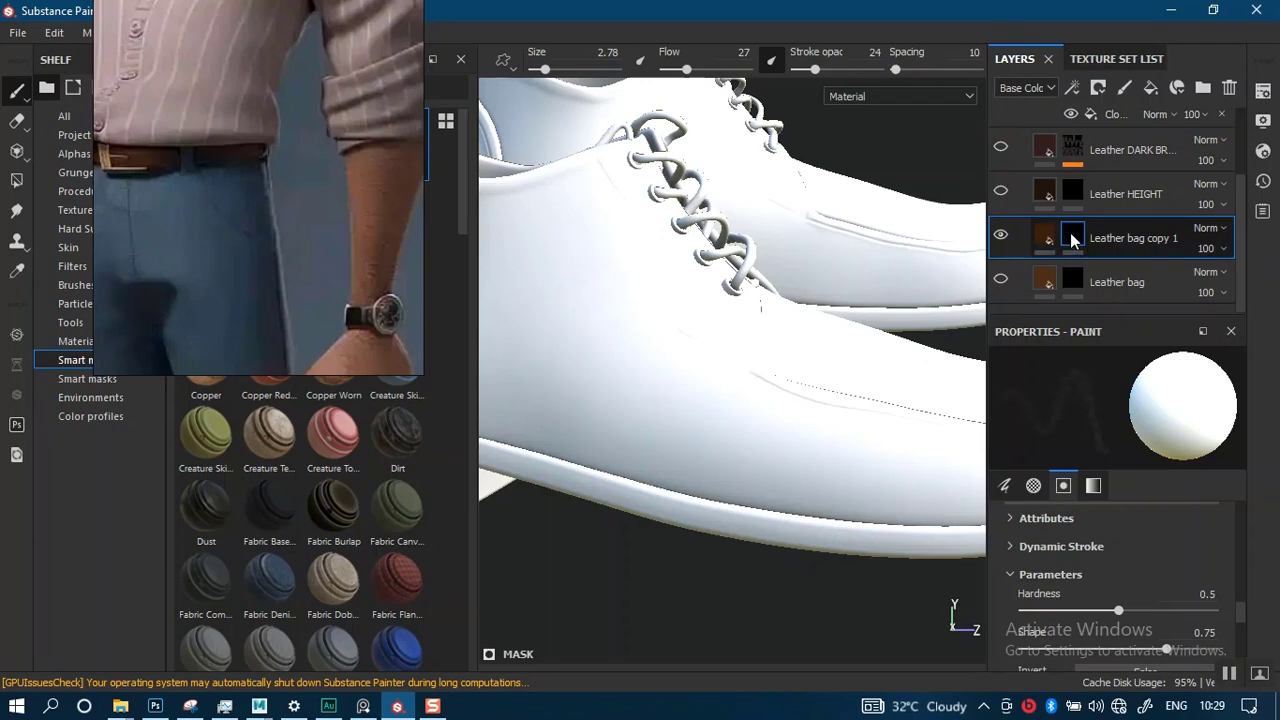
{"action": "right_click", "coordinate": [1071, 238]}
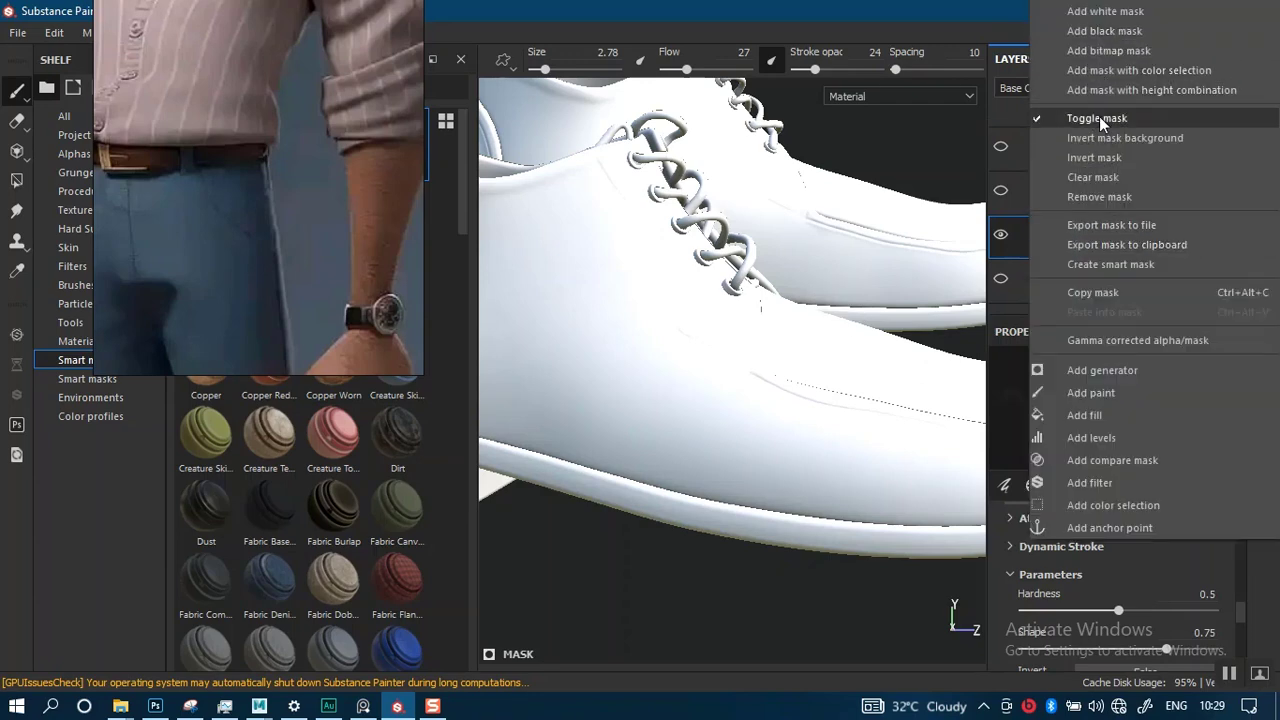
{"action": "left_click", "coordinate": [1100, 196]}
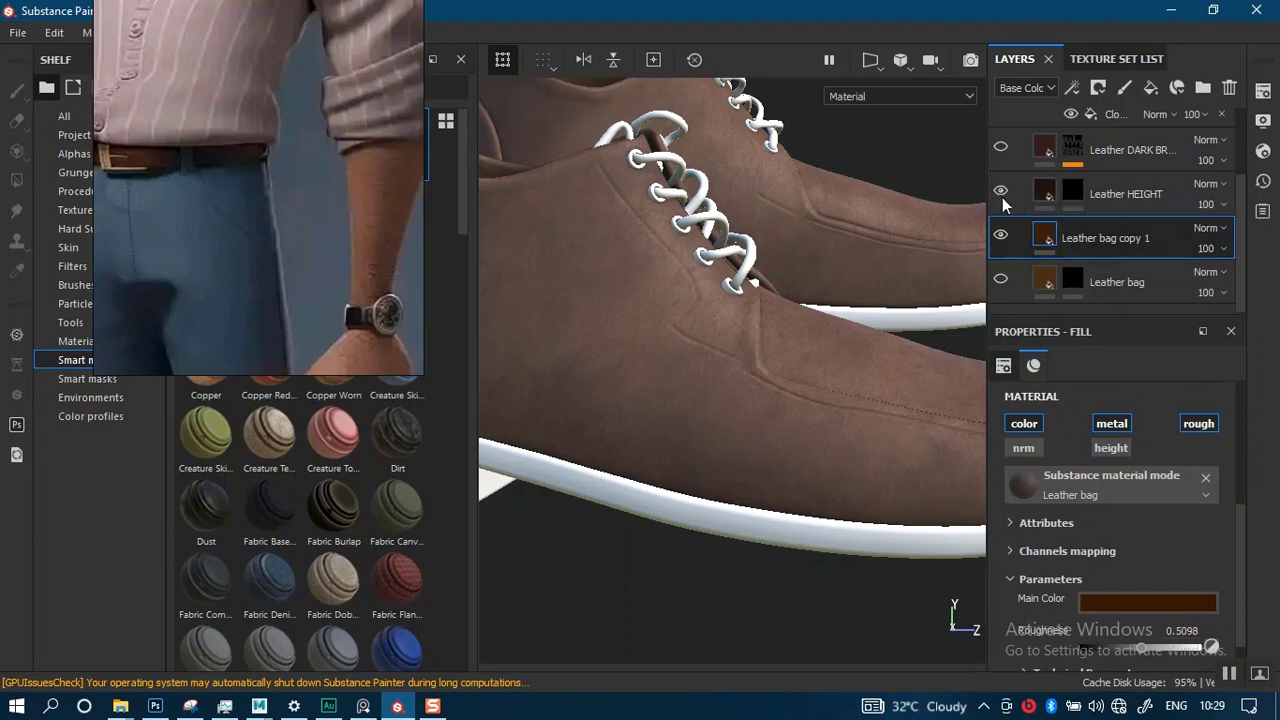
{"action": "left_click_drag", "start_coordinate": [846, 401], "coordinate": [845, 440], "text": "alt"}
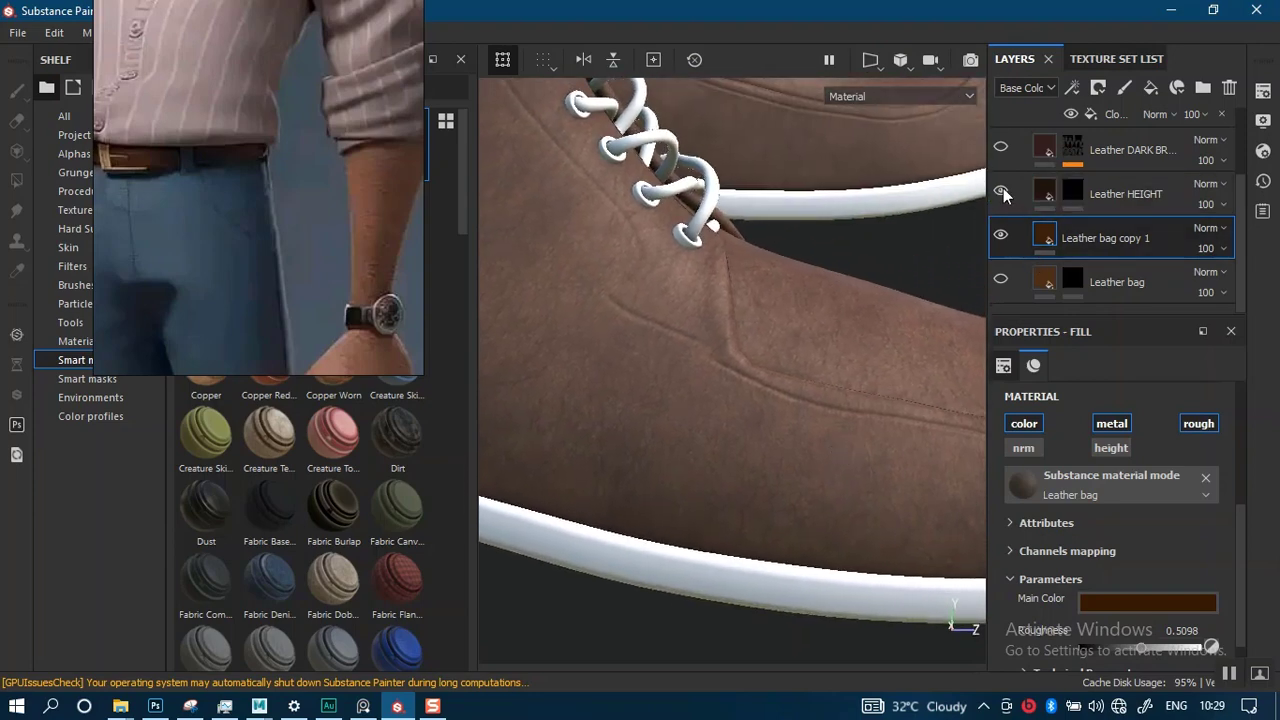
- Show the Leather HEIGHT layer and remove its black mask, checking the grain on the shoe
{"action": "right_click", "coordinate": [1076, 193]}
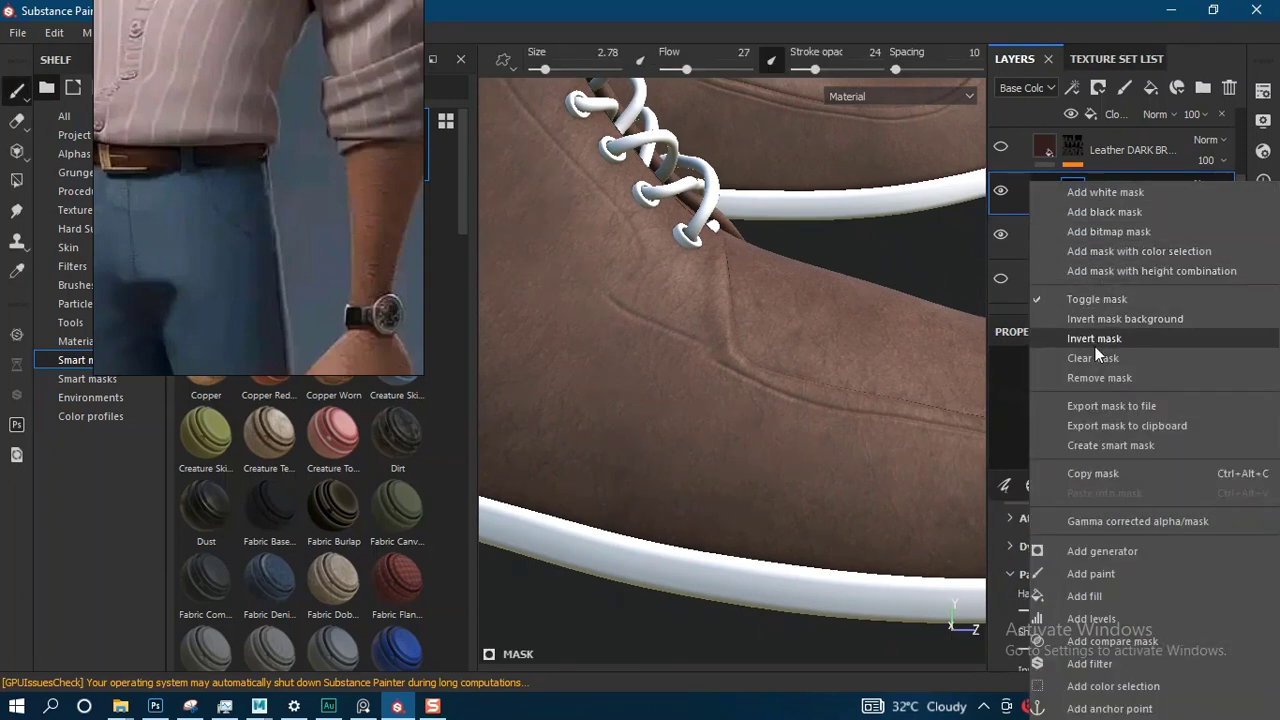
{"action": "left_click", "coordinate": [1097, 378]}
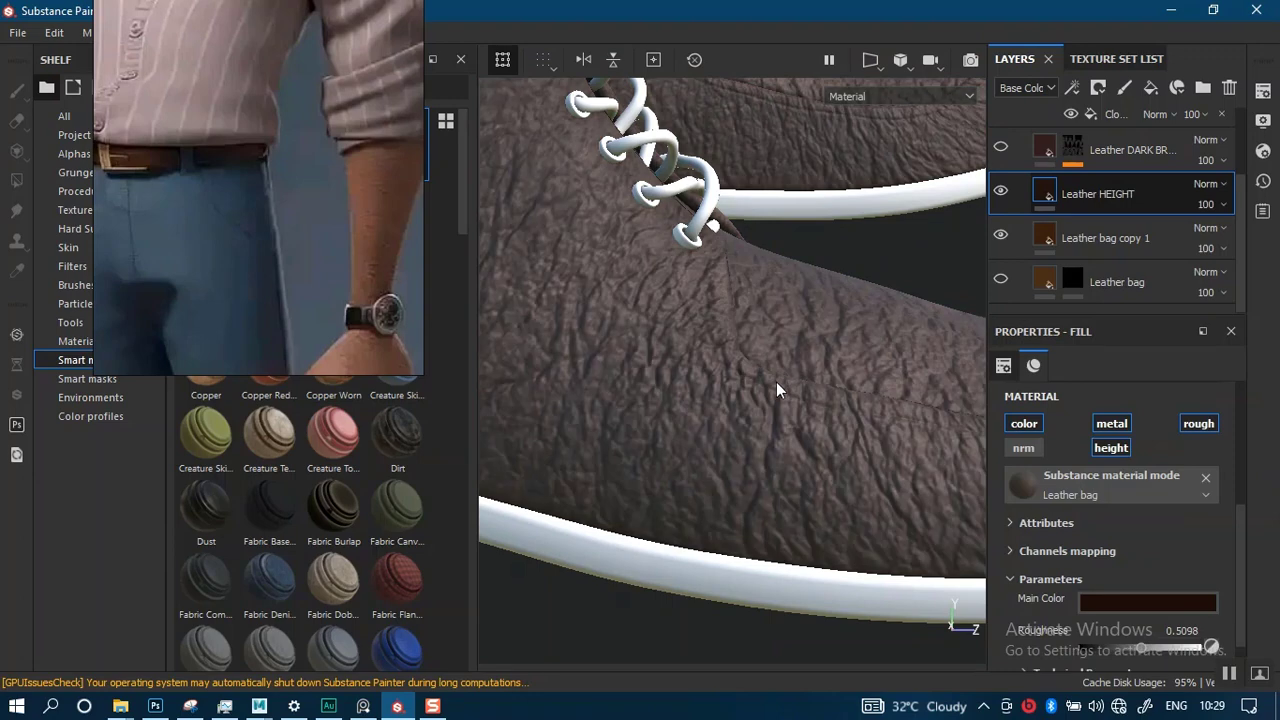
{"action": "left_click_drag", "start_coordinate": [852, 397], "coordinate": [830, 365], "text": "alt"}
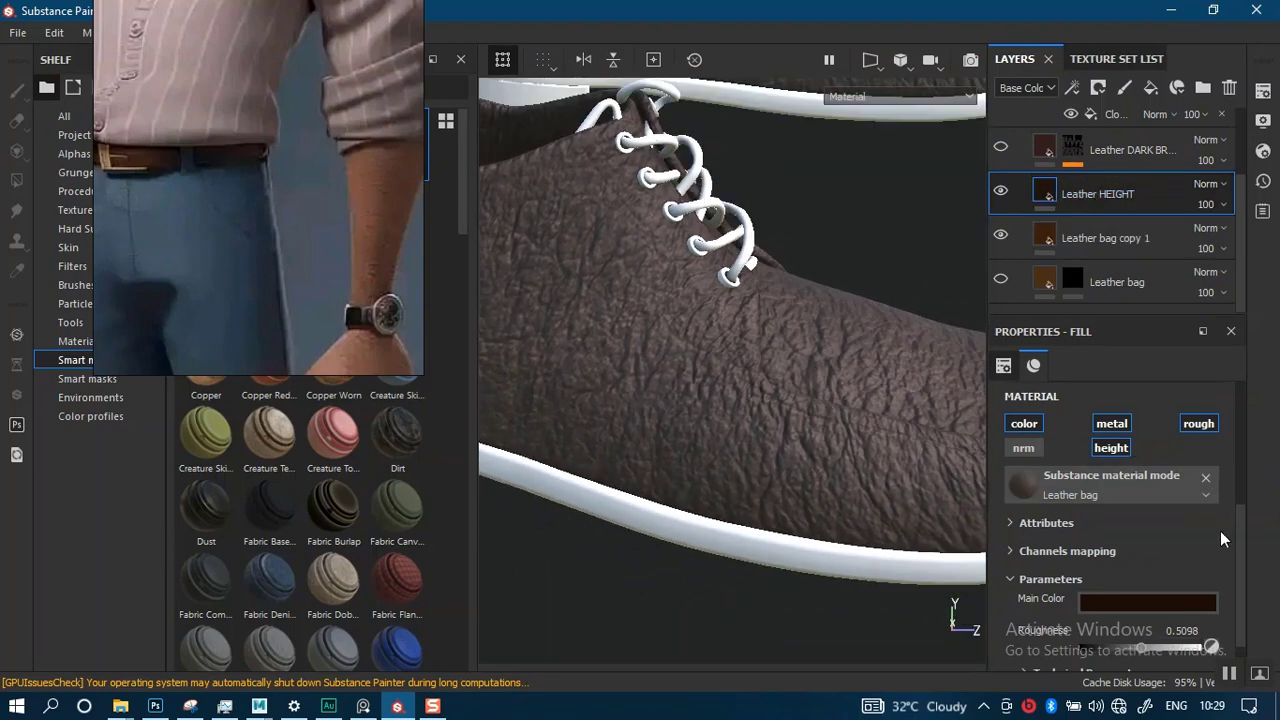
- Set the UV scale of the Leather HEIGHT fill to 20, trying 10 first
{"action": "scroll", "coordinate": [1240, 515], "scroll_direction": "up", "scroll_amount": 3}
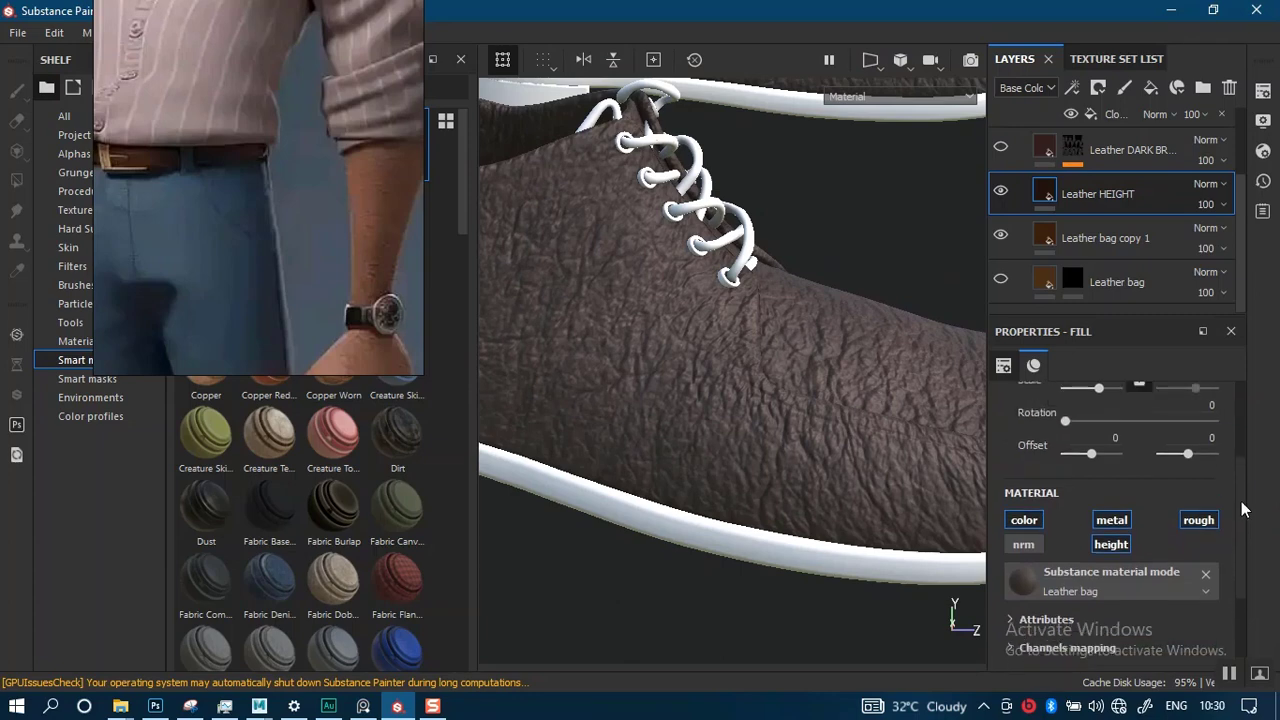
{"action": "scroll", "coordinate": [1242, 510], "scroll_direction": "up", "scroll_amount": 2}
{"action": "scroll", "coordinate": [1240, 485], "scroll_direction": "up", "scroll_amount": 1}
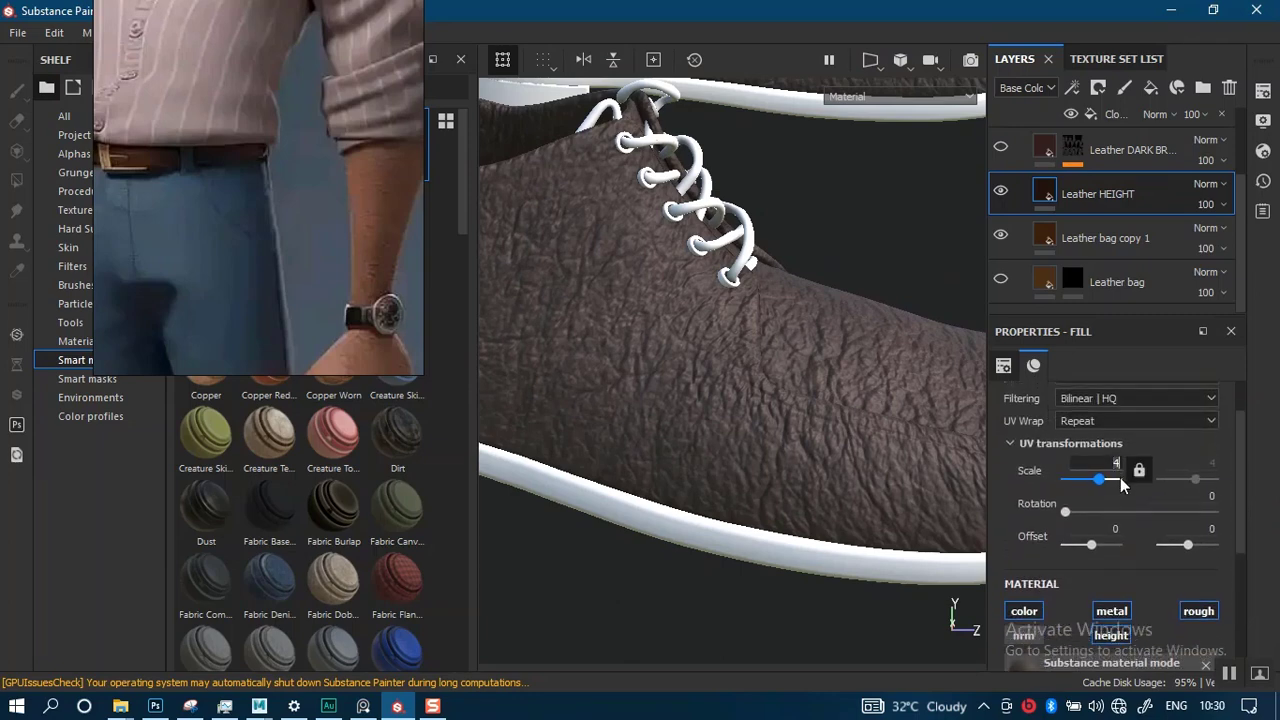
{"action": "key", "text": "Return"}
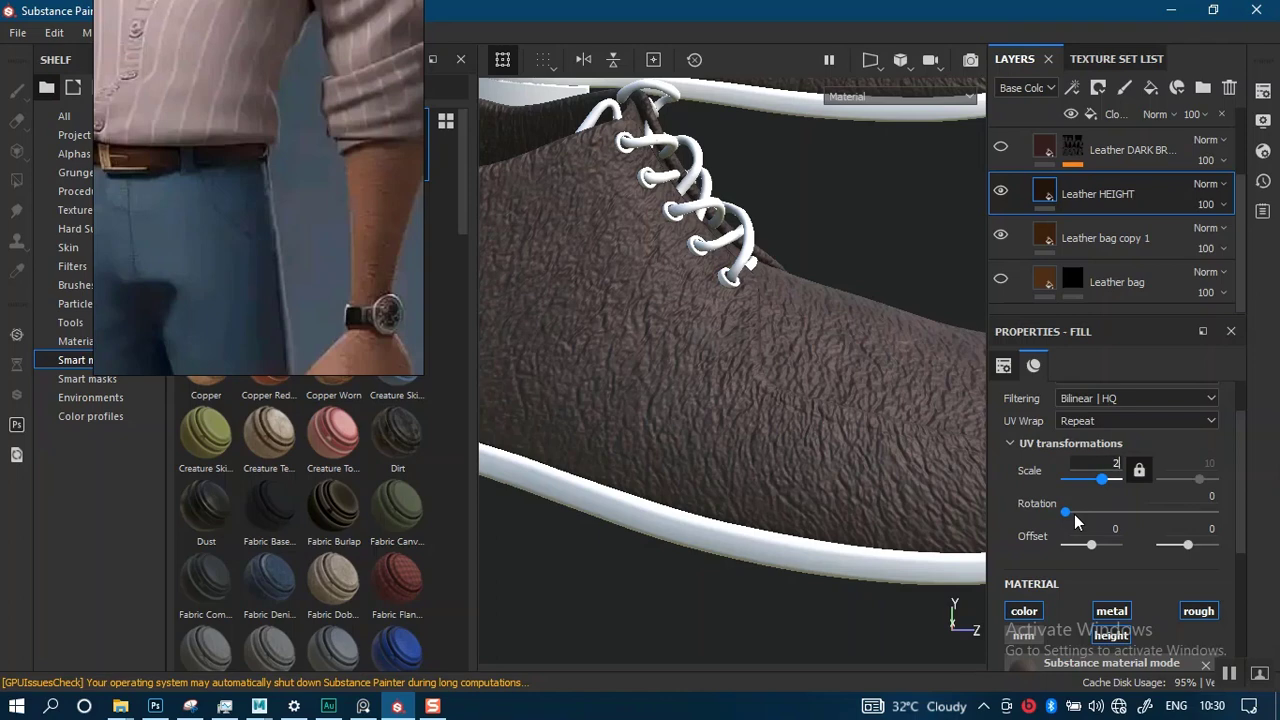
{"action": "key", "text": "Return"}
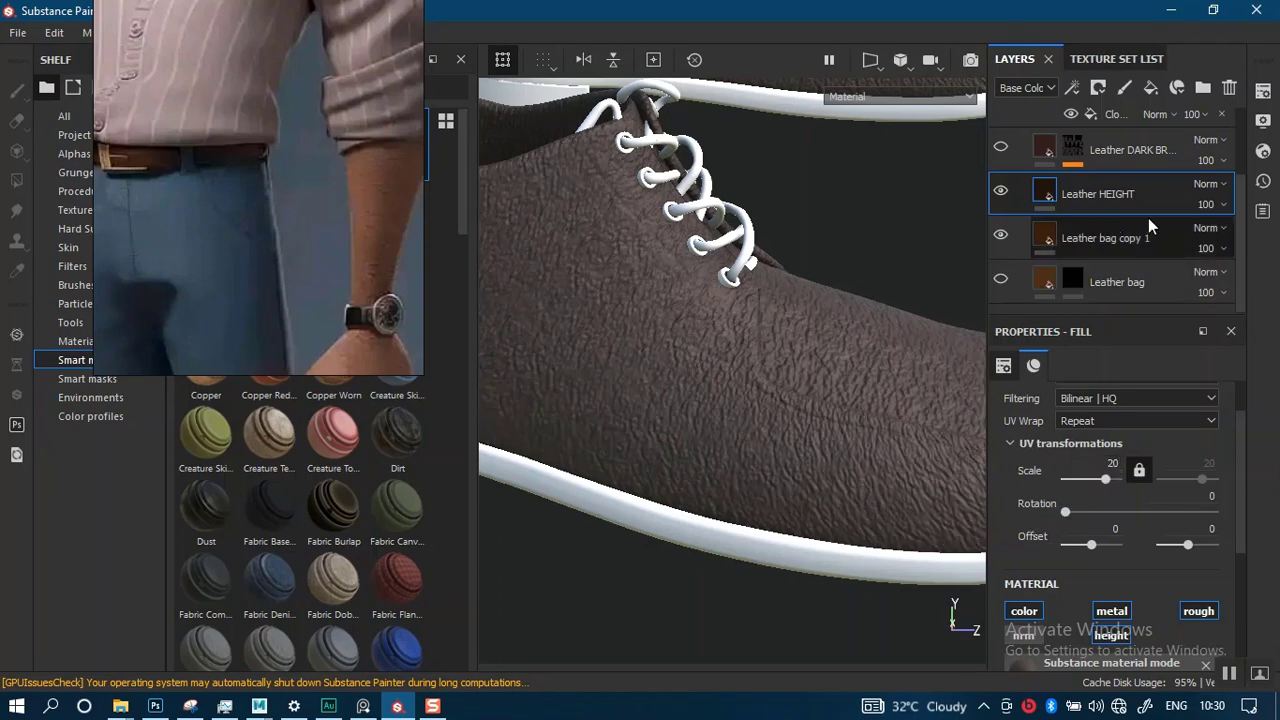
- Lower the Leather HEIGHT layer's opacity to 8 in the Height channel and check the softened grain
{"action": "left_click", "coordinate": [1025, 88]}
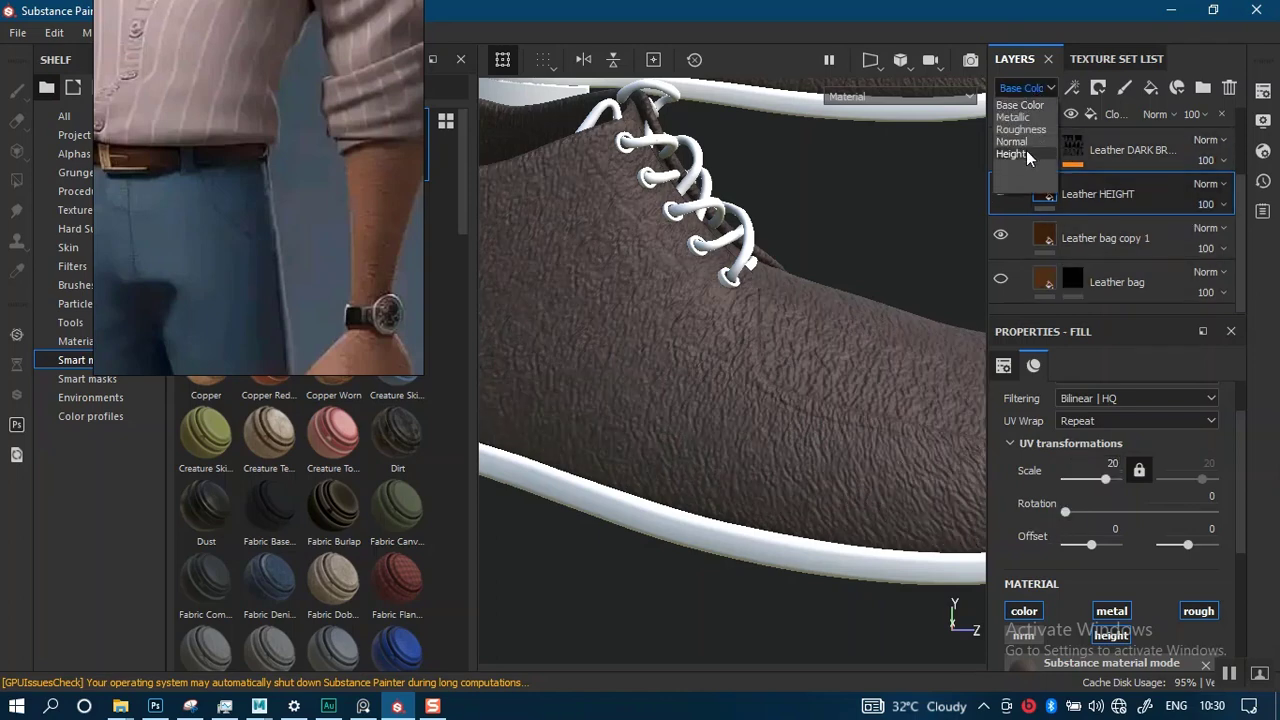
{"action": "left_click", "coordinate": [1028, 154]}
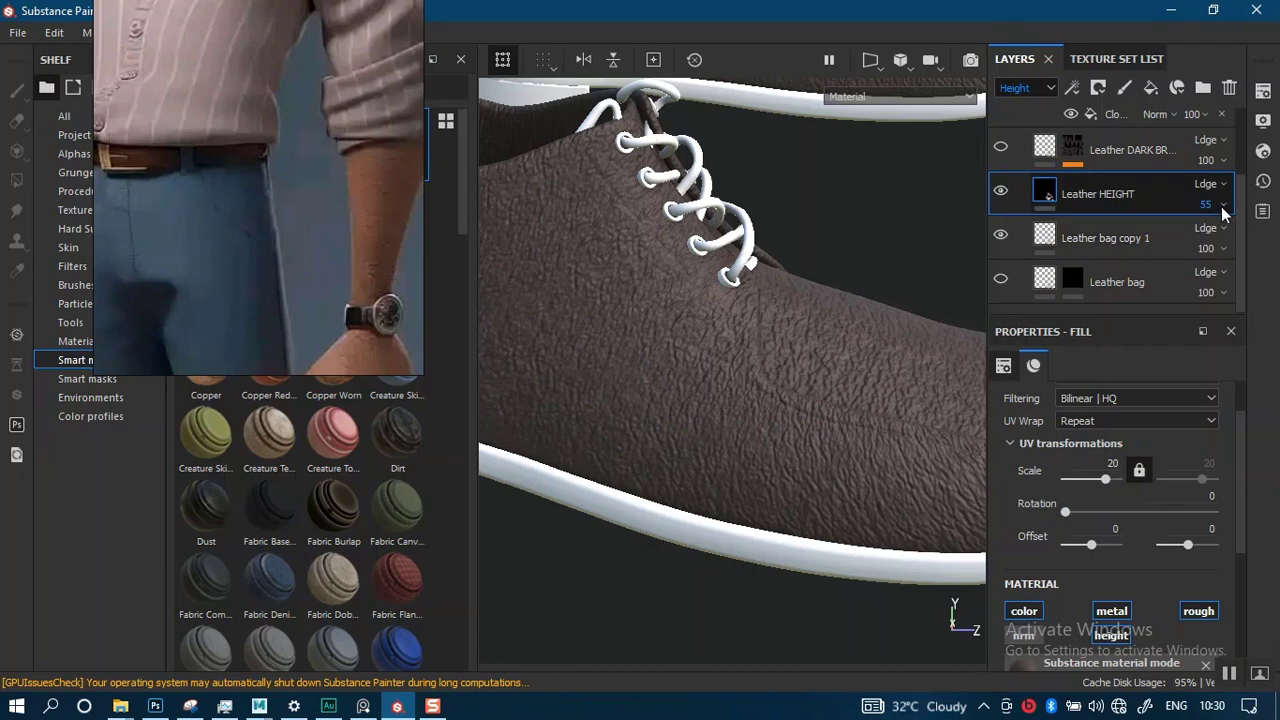
{"action": "left_click", "coordinate": [1222, 205]}
{"action": "left_click_drag", "start_coordinate": [1214, 240], "coordinate": [1198, 246]}
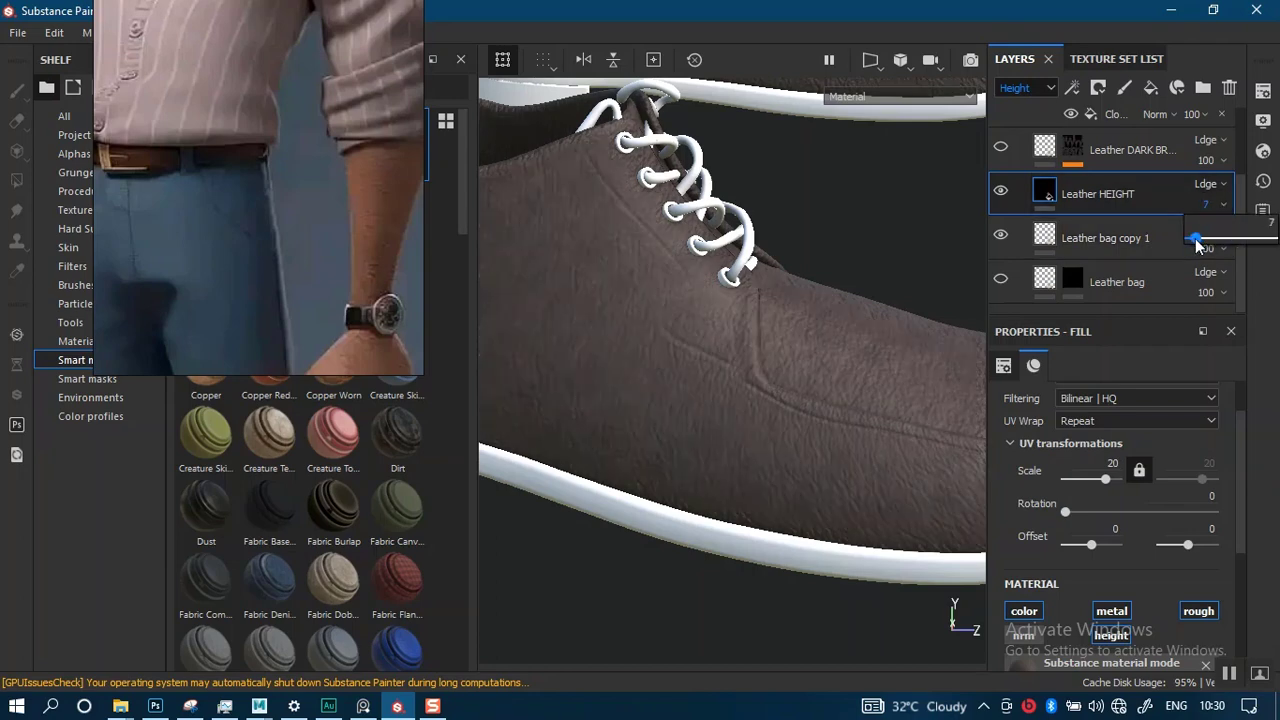
{"action": "left_click_drag", "start_coordinate": [917, 374], "coordinate": [790, 381], "text": "alt"}
{"action": "middle_click_drag", "start_coordinate": [790, 381], "coordinate": [722, 352], "text": "alt"}
{"action": "right_click_drag", "start_coordinate": [740, 366], "coordinate": [829, 389], "text": "alt"}
{"action": "left_click_drag", "start_coordinate": [829, 389], "coordinate": [905, 320], "text": "alt"}
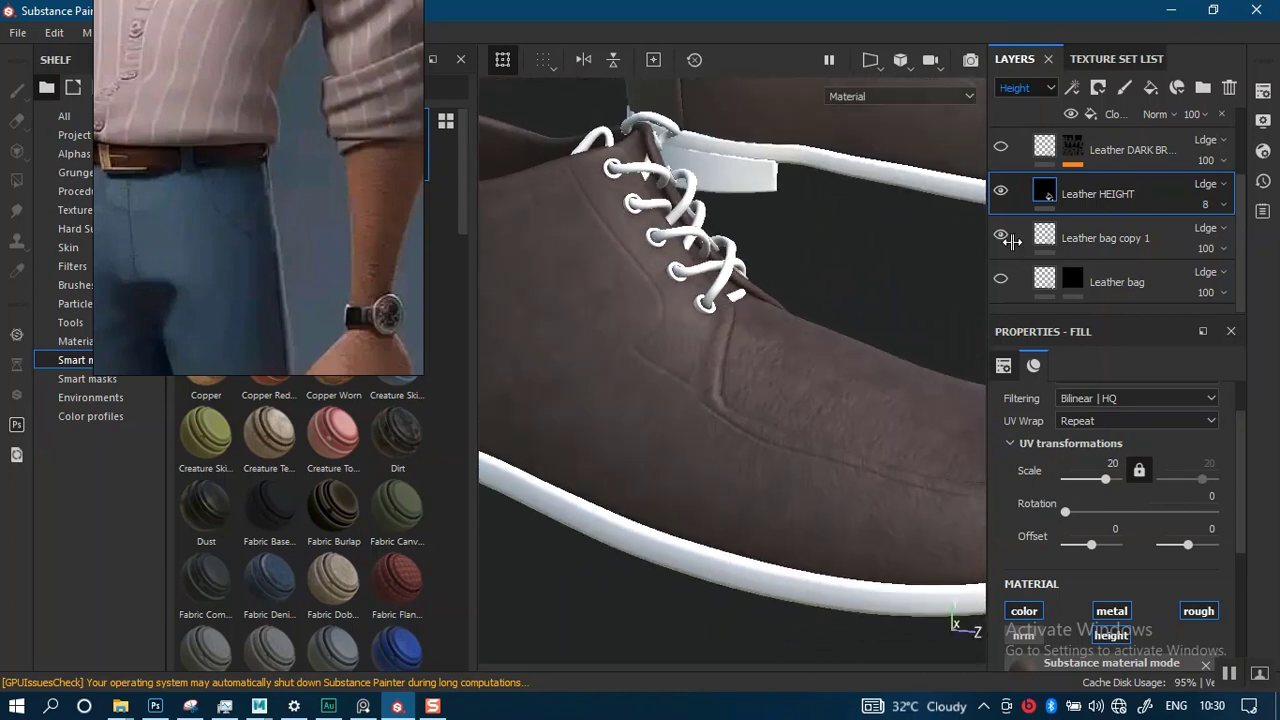
- Return the layer stack to the Base Color channel and show both dark brown leather layers again
{"action": "scroll", "coordinate": [1128, 234], "scroll_direction": "up", "scroll_amount": 2}
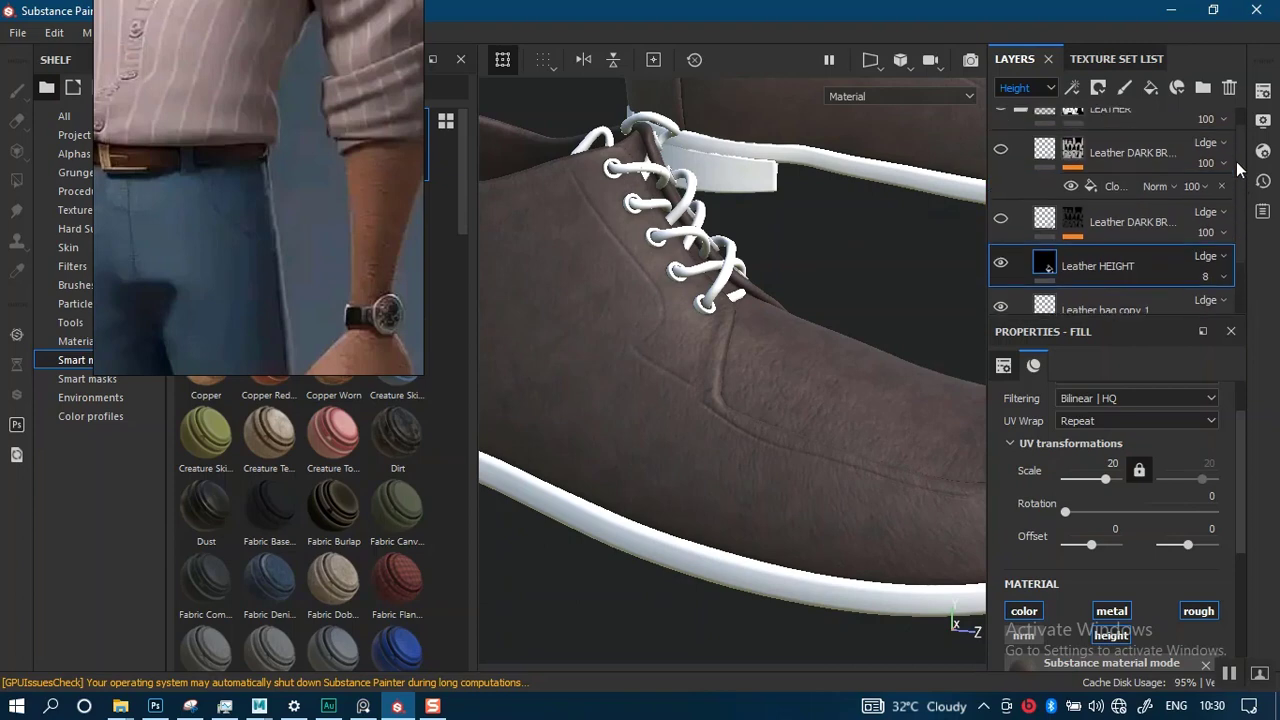
{"action": "left_click", "coordinate": [1033, 90]}
{"action": "left_click", "coordinate": [1020, 108]}
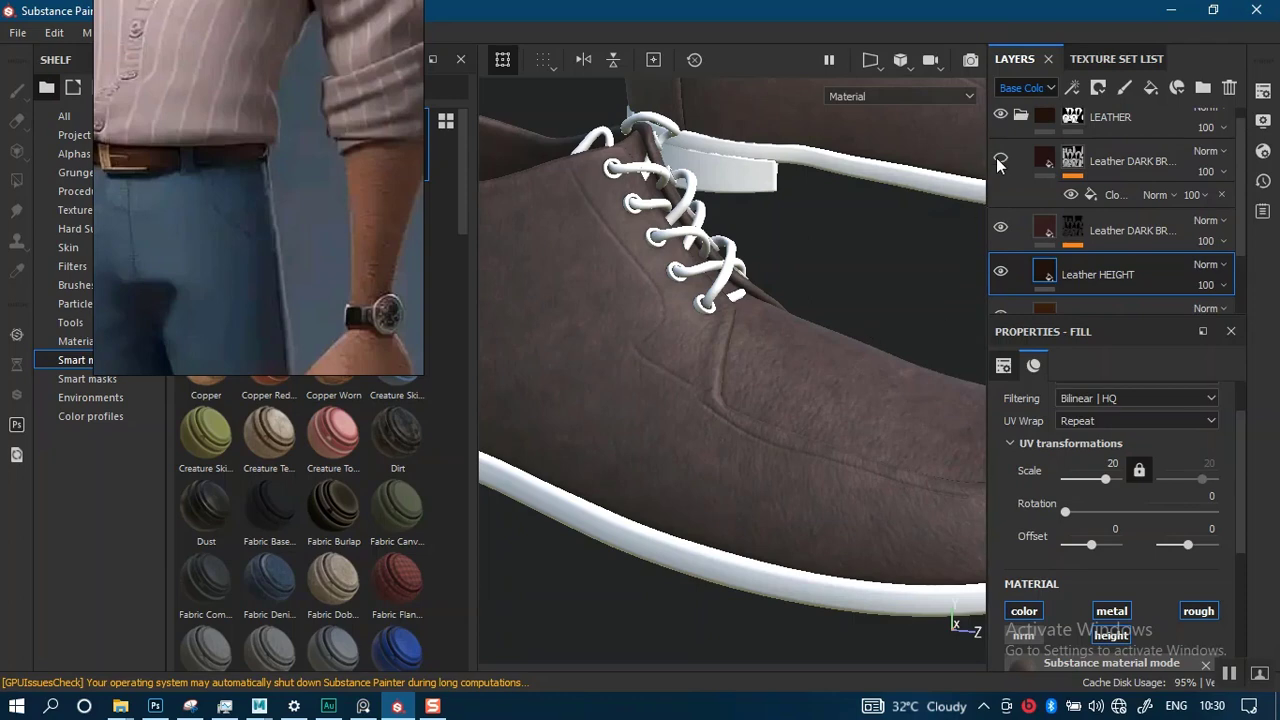
{"action": "left_click_drag", "start_coordinate": [778, 431], "coordinate": [832, 398], "text": "alt"}
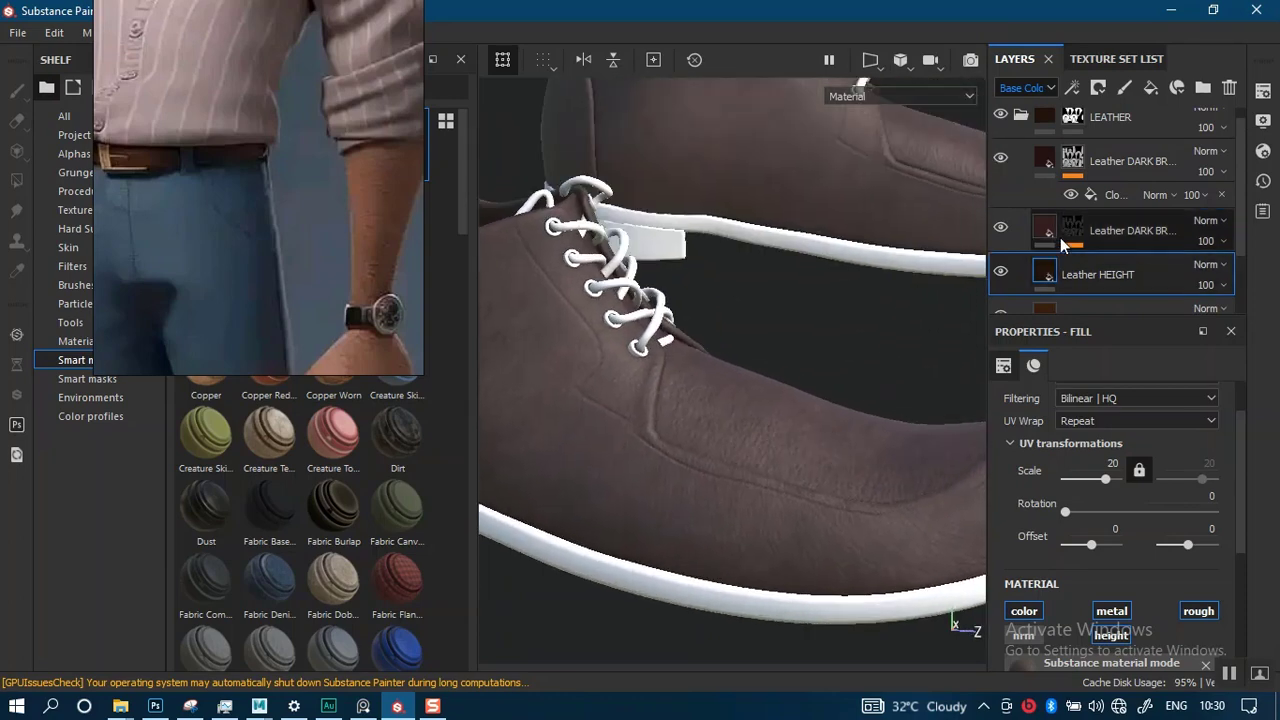
- Examine the lower dark brown layer's effect around the laces and toe, toggling its visibility to compare
{"action": "left_click", "coordinate": [1073, 229]}
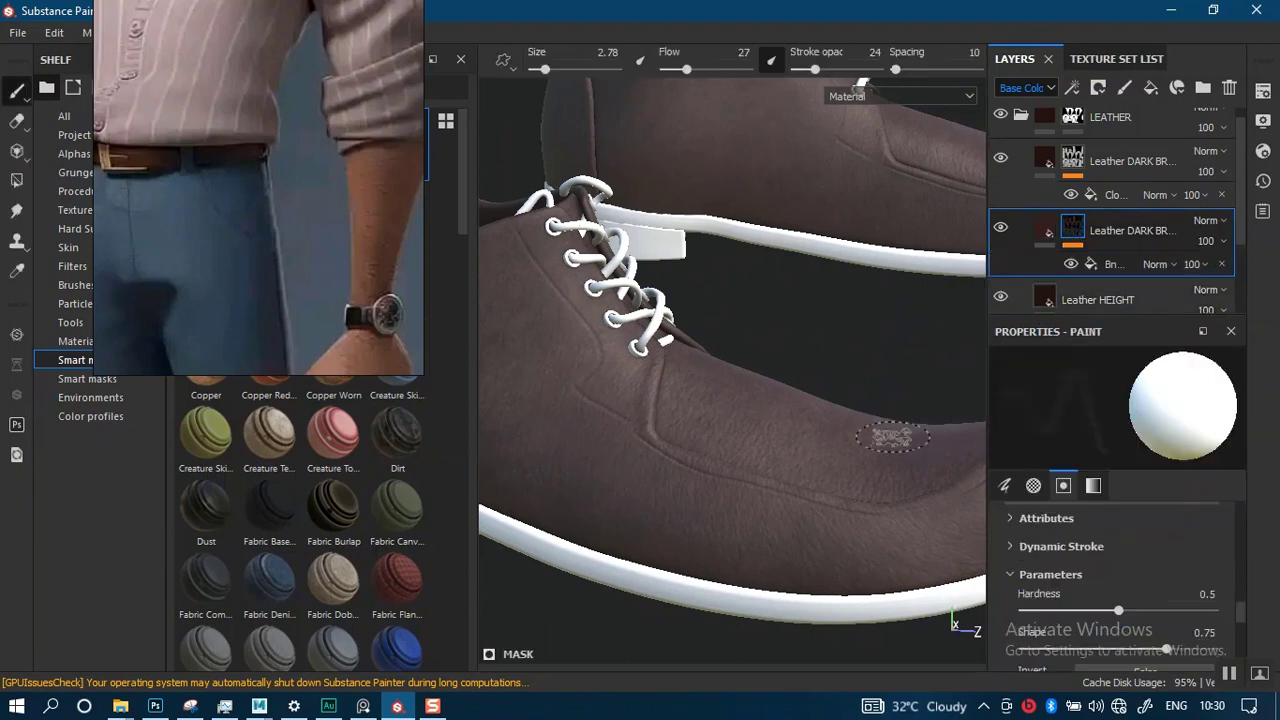
{"action": "right_click_drag", "start_coordinate": [694, 463], "coordinate": [731, 486], "text": "alt"}
{"action": "left_click_drag", "start_coordinate": [731, 486], "coordinate": [780, 402], "text": "alt"}
{"action": "right_click_drag", "start_coordinate": [780, 402], "coordinate": [771, 483], "text": "alt"}
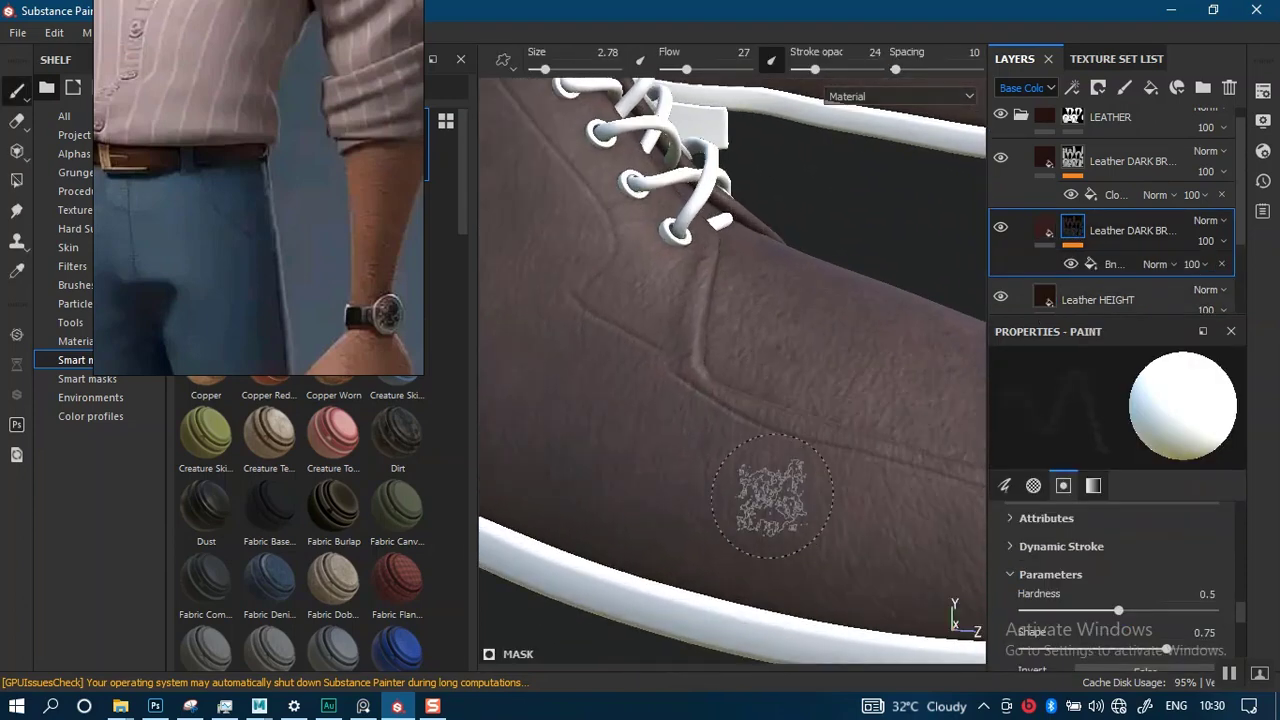
{"action": "left_click_drag", "start_coordinate": [727, 461], "coordinate": [757, 482], "text": "alt"}
{"action": "right_click_drag", "start_coordinate": [757, 482], "coordinate": [825, 85], "text": "alt"}
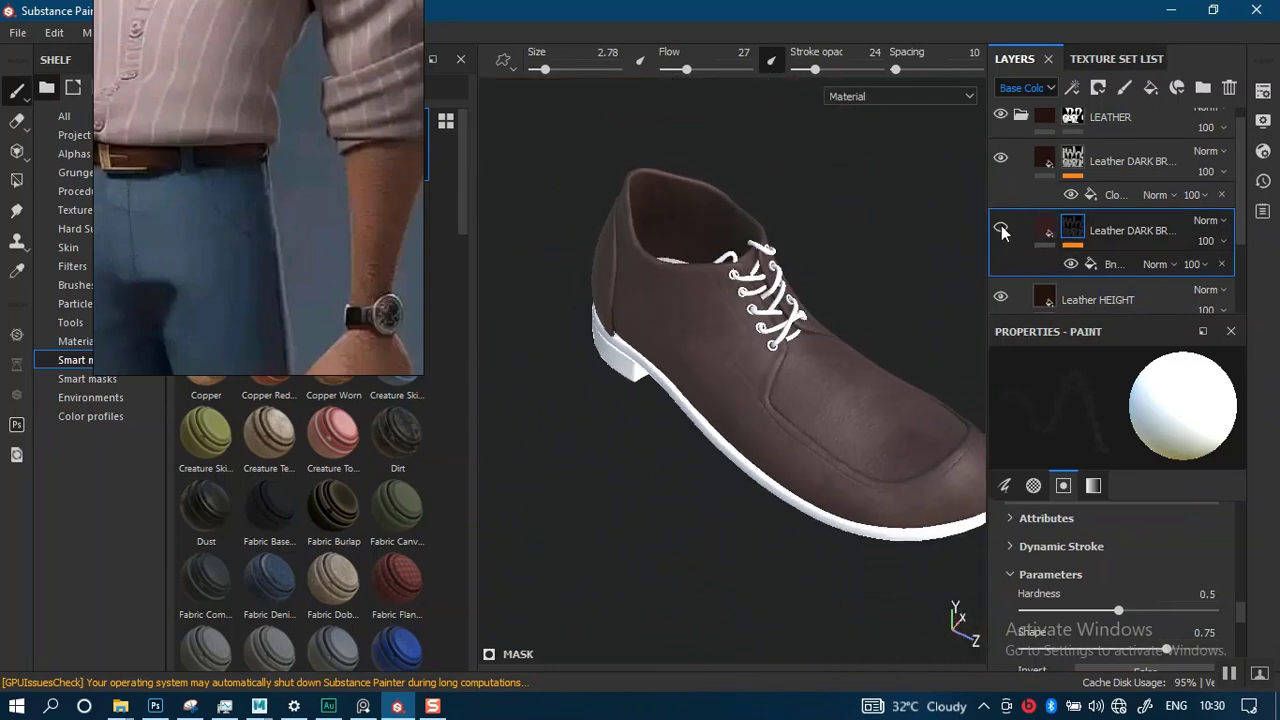
{"action": "right_click_drag", "start_coordinate": [843, 383], "coordinate": [850, 432], "text": "alt"}
{"action": "middle_click_drag", "start_coordinate": [850, 432], "coordinate": [705, 405], "text": "alt"}
{"action": "right_click_drag", "start_coordinate": [790, 475], "coordinate": [825, 575], "text": "alt"}
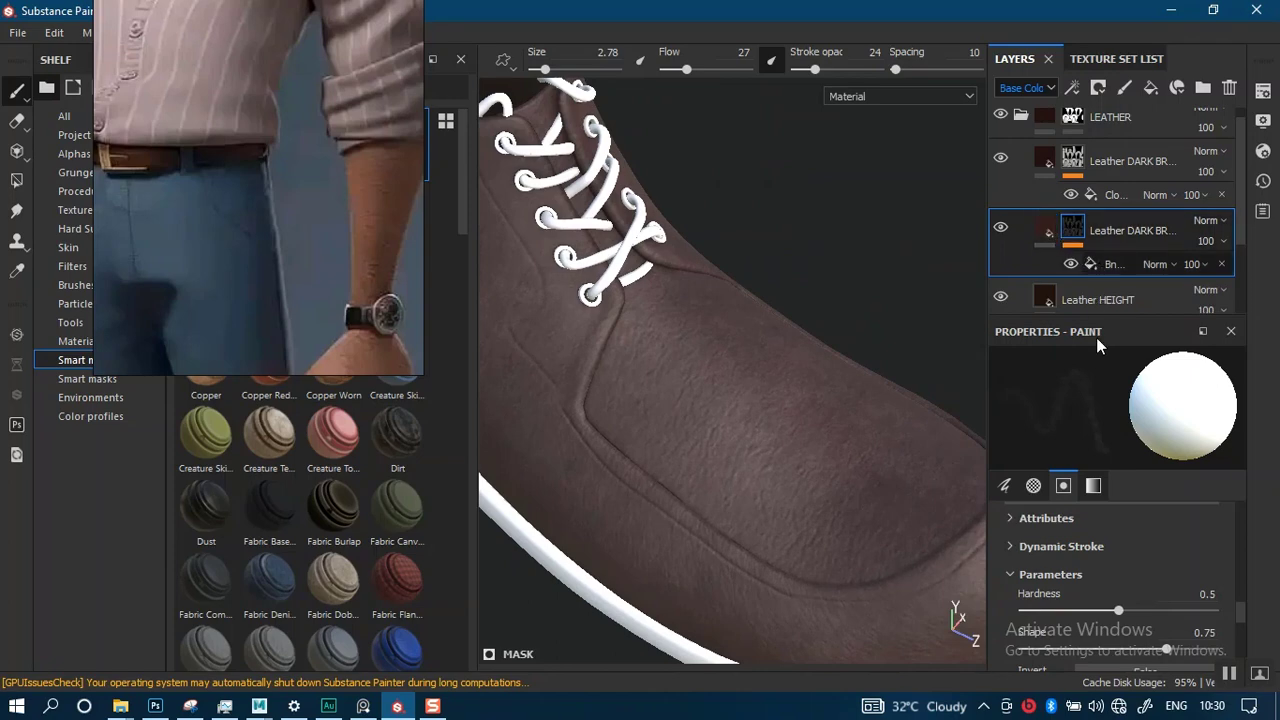
- View the lower dark brown layer's spots mask on the shoe, restore the material view and compare with the reference shoe
{"action": "key", "text": "c"}
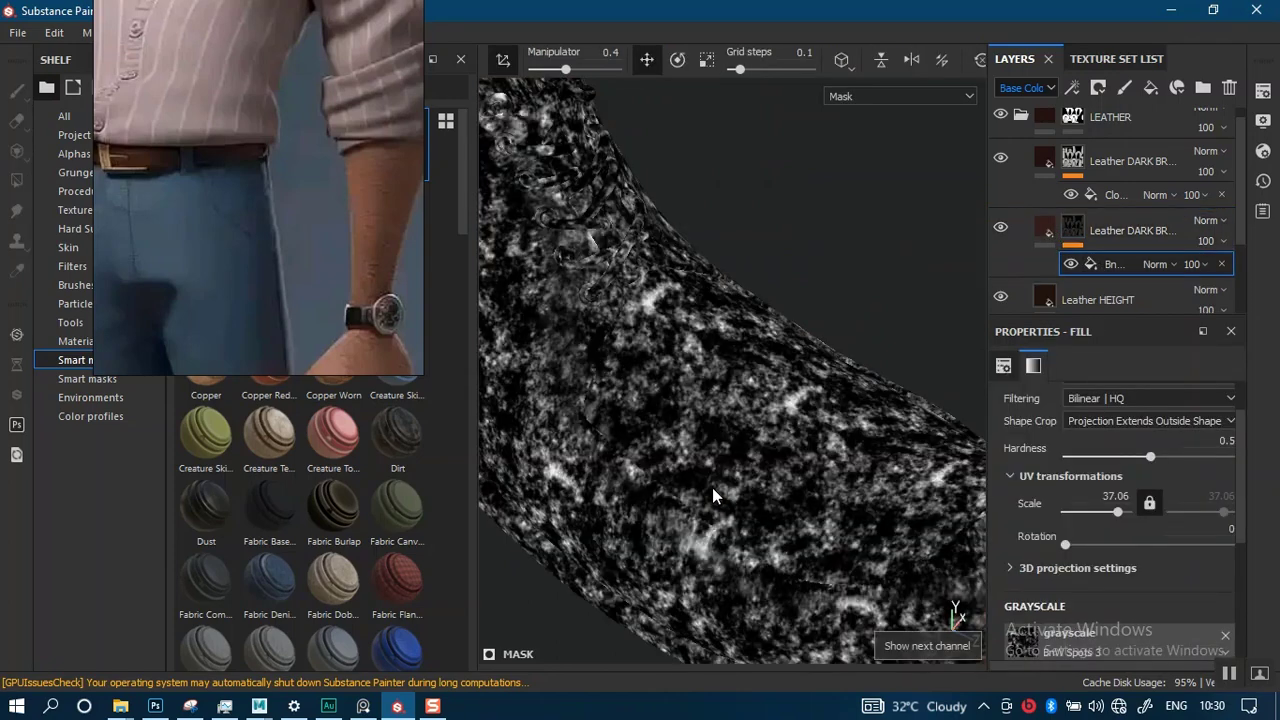
{"action": "left_click_drag", "start_coordinate": [764, 457], "coordinate": [940, 440], "text": "alt"}
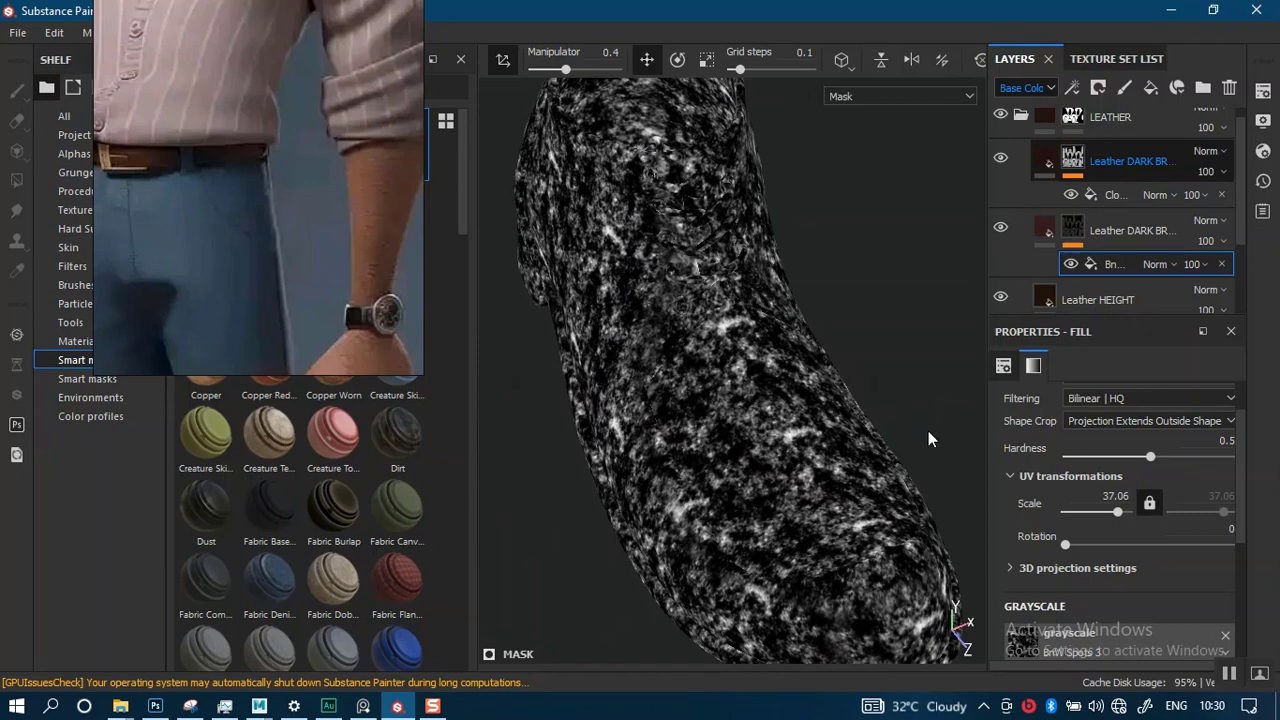
{"action": "mouse_move", "coordinate": [769, 480]}
{"action": "left_mouse_down", "text": "alt"}
{"action": "mouse_move", "coordinate": [759, 443]}
{"action": "mouse_move", "coordinate": [773, 429]}
{"action": "left_mouse_up", "text": "alt"}
{"action": "key", "text": "m"}
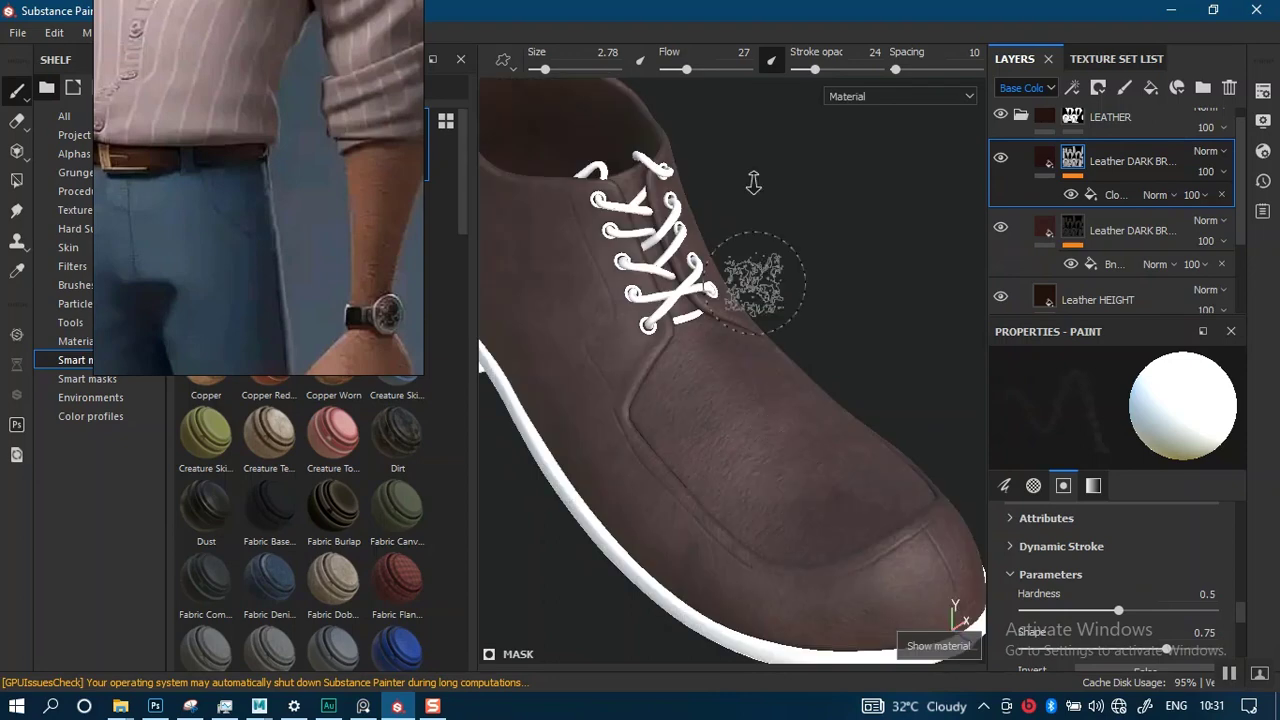
{"action": "right_click_drag", "start_coordinate": [753, 182], "coordinate": [640, 230], "text": "alt"}
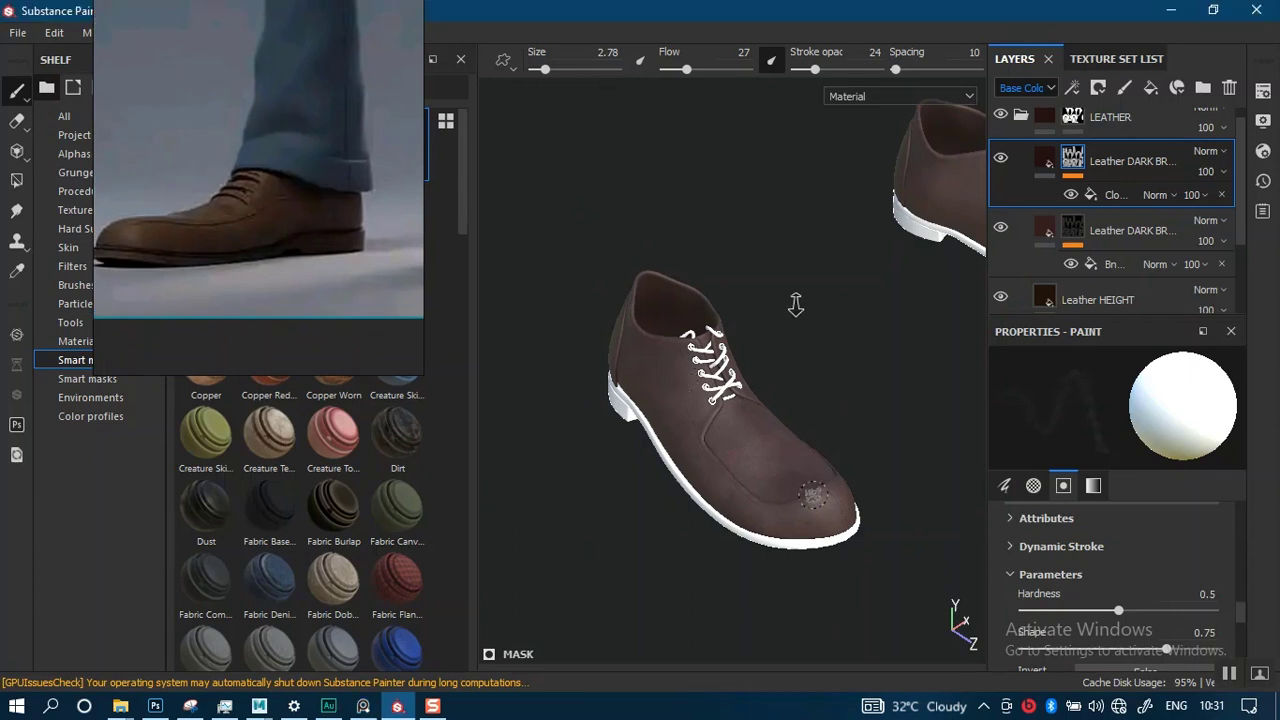
{"action": "left_click_drag", "start_coordinate": [794, 306], "coordinate": [800, 455], "text": "alt"}
- Show the Leather bag layer and remove its black mask, hiding Leather bag copy 1 and Leather HEIGHT
{"action": "left_click_drag", "start_coordinate": [1241, 236], "coordinate": [1237, 293]}
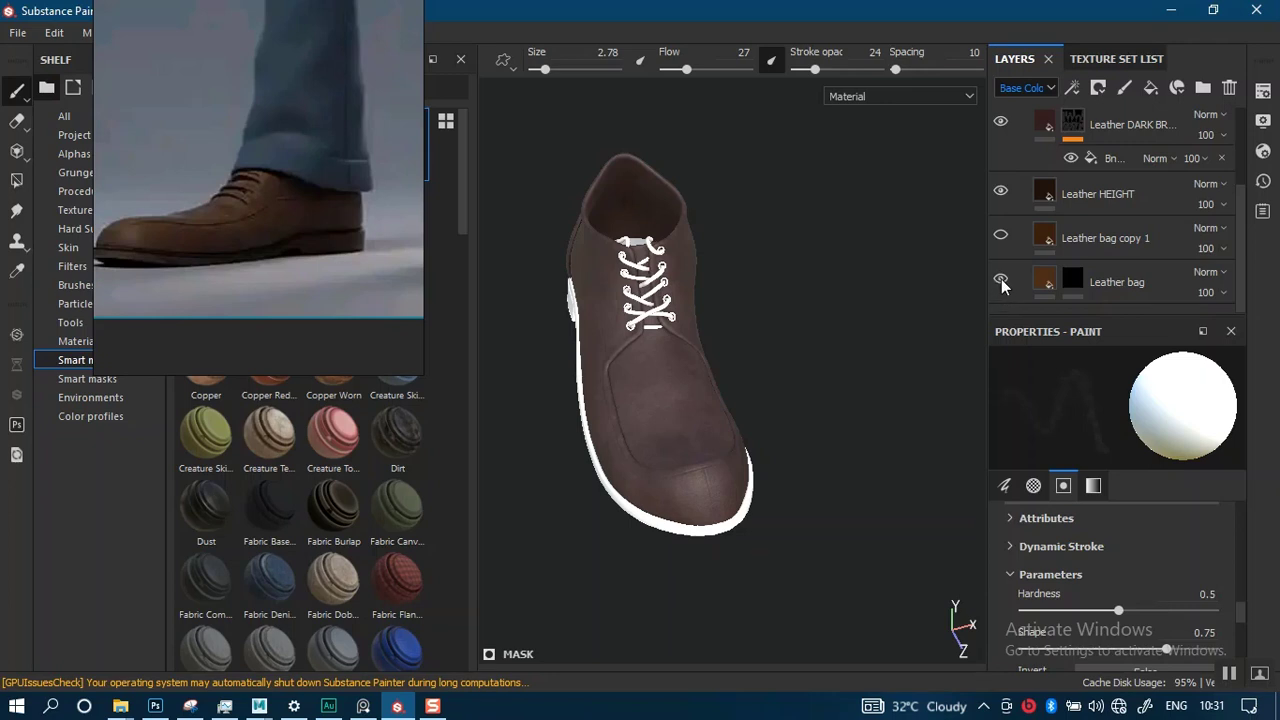
{"action": "left_click", "coordinate": [1074, 285]}
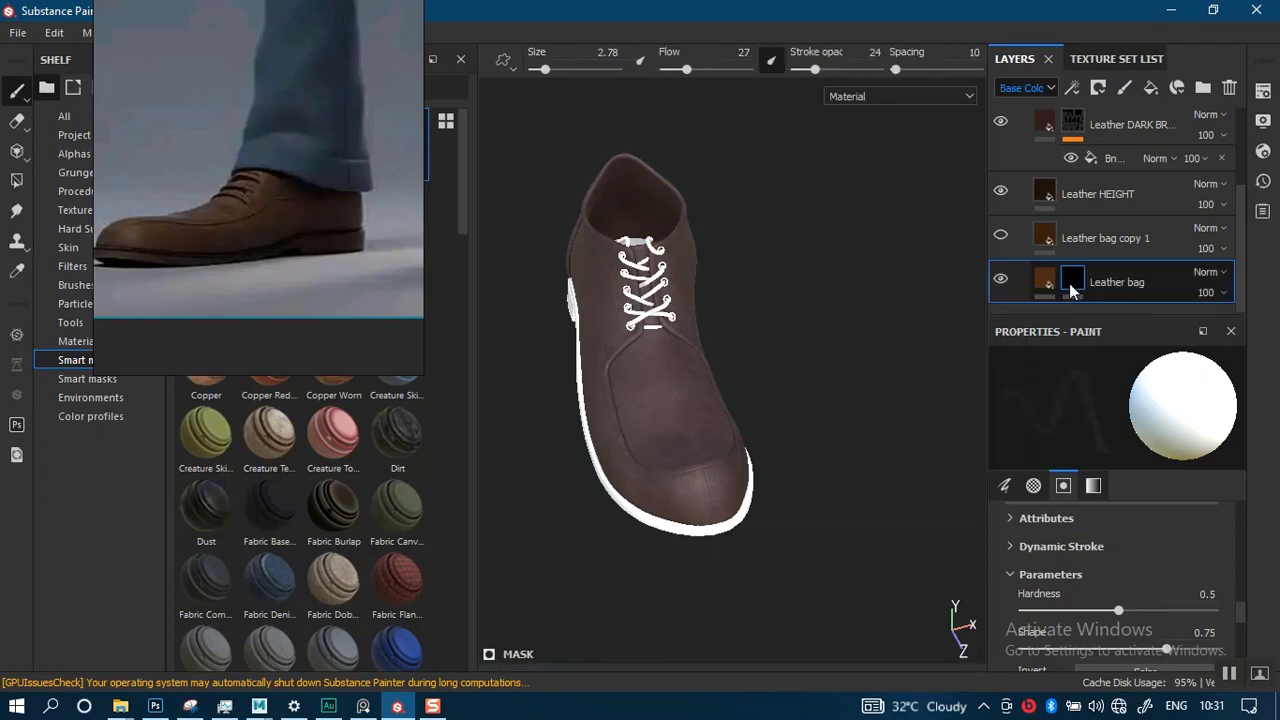
{"action": "right_click", "coordinate": [1077, 289]}
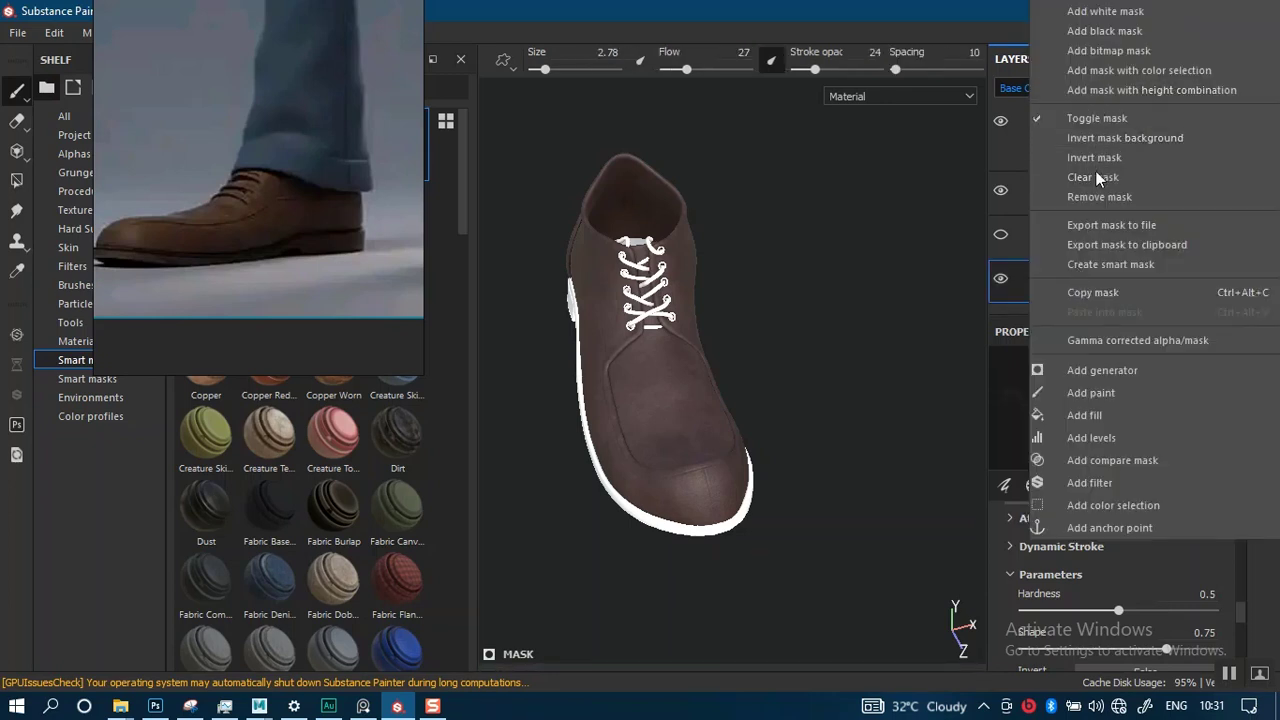
{"action": "left_click", "coordinate": [1098, 201]}
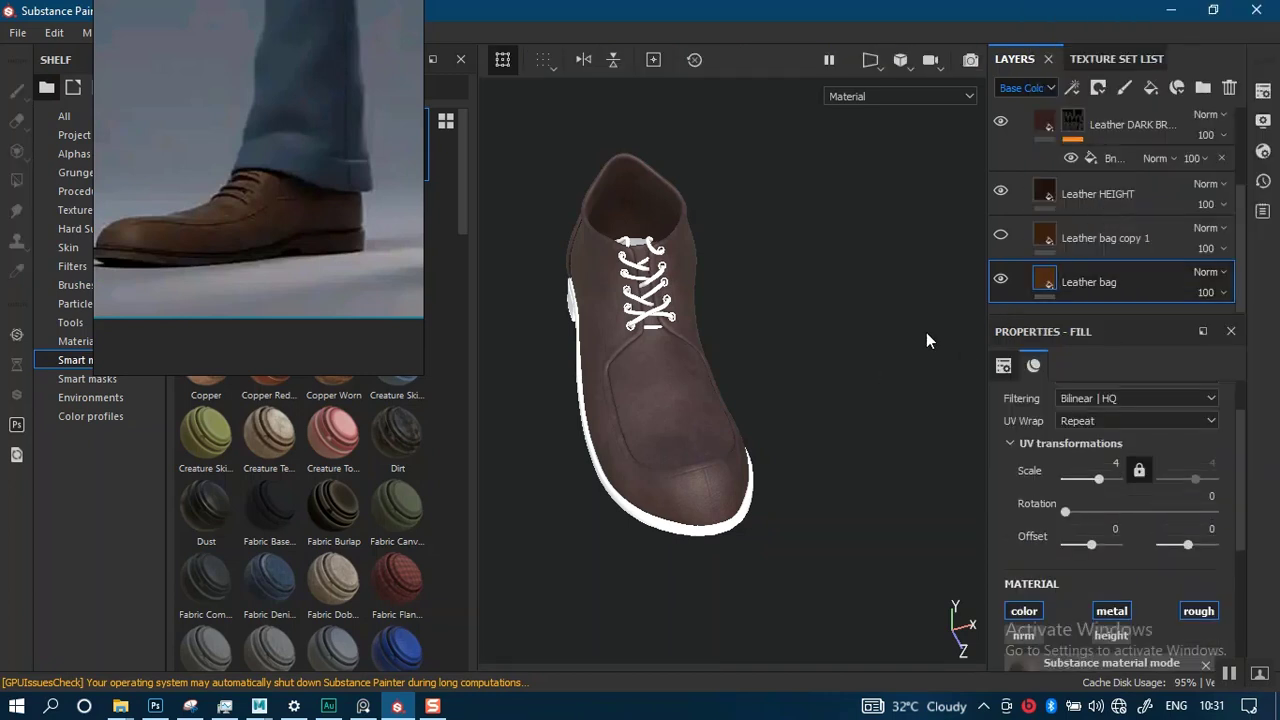
{"action": "left_click", "coordinate": [1000, 194]}
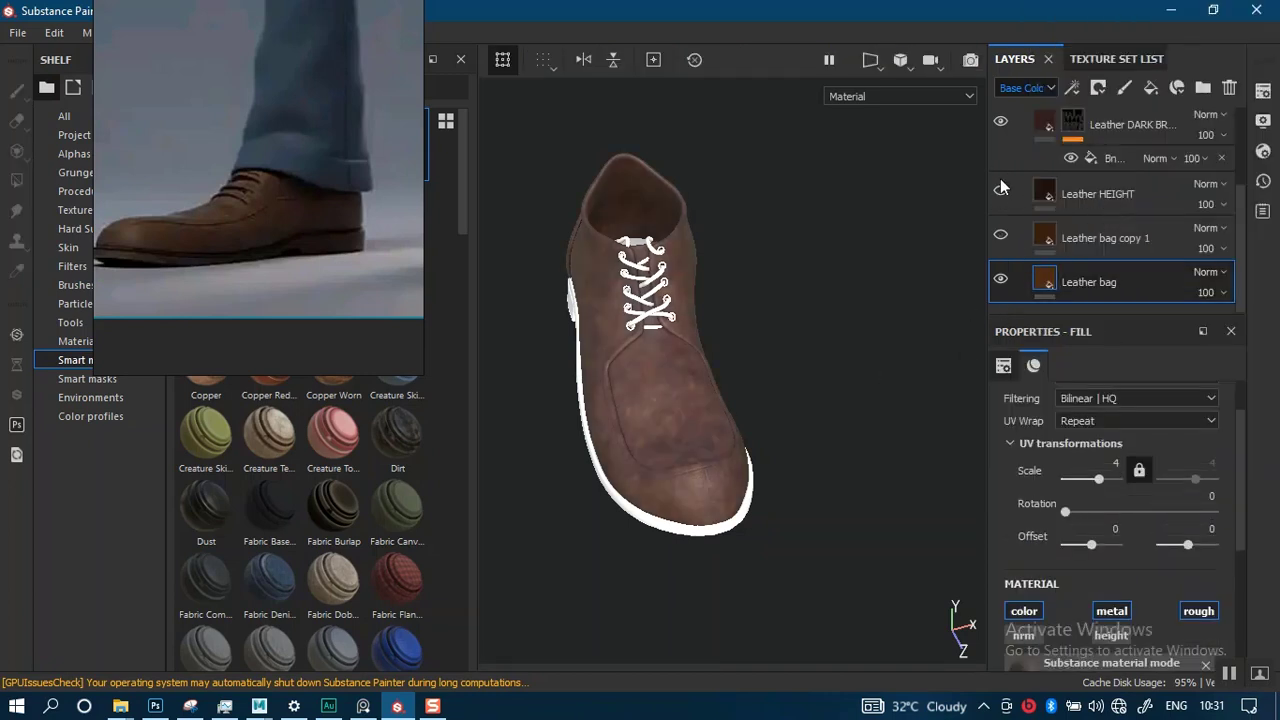
- Show the Leather HEIGHT layer and disable its color channel
{"action": "right_click_drag", "start_coordinate": [684, 427], "coordinate": [711, 541], "text": "alt"}
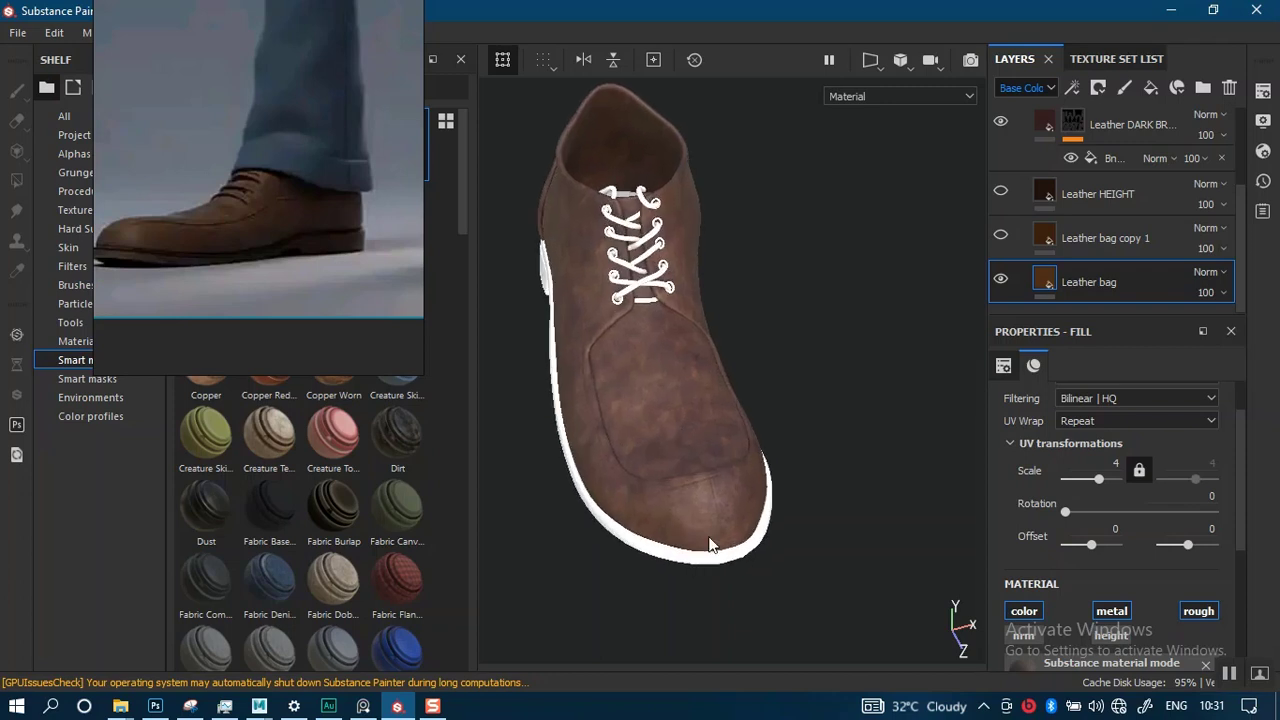
{"action": "left_click_drag", "start_coordinate": [711, 541], "coordinate": [738, 420], "text": "alt"}
{"action": "left_click", "coordinate": [1000, 193]}
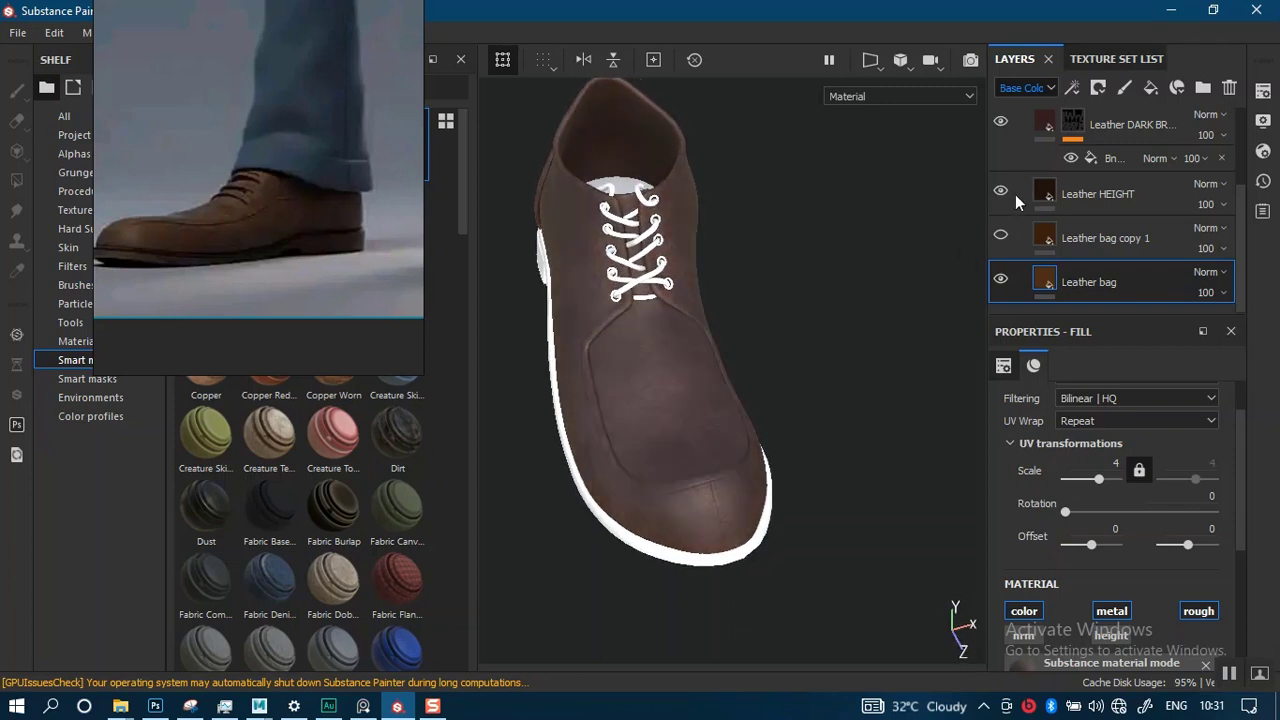
{"action": "left_click", "coordinate": [1047, 193]}
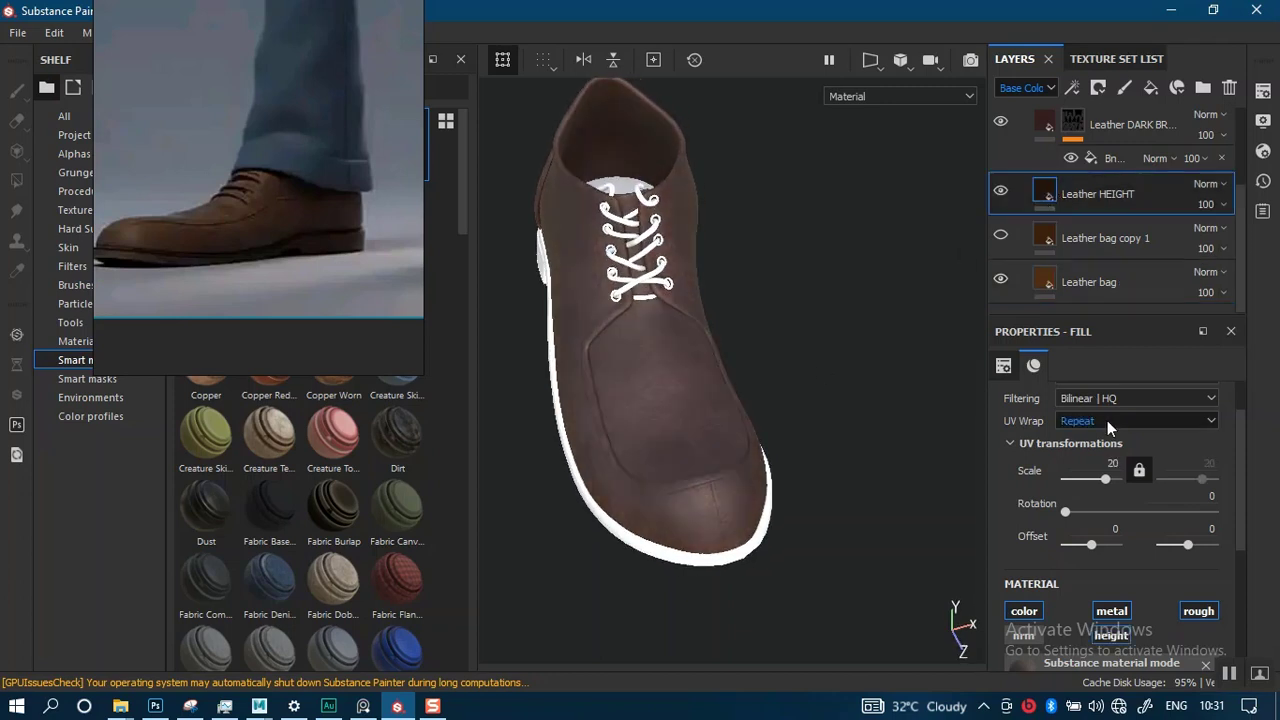
{"action": "left_click", "coordinate": [1024, 611]}
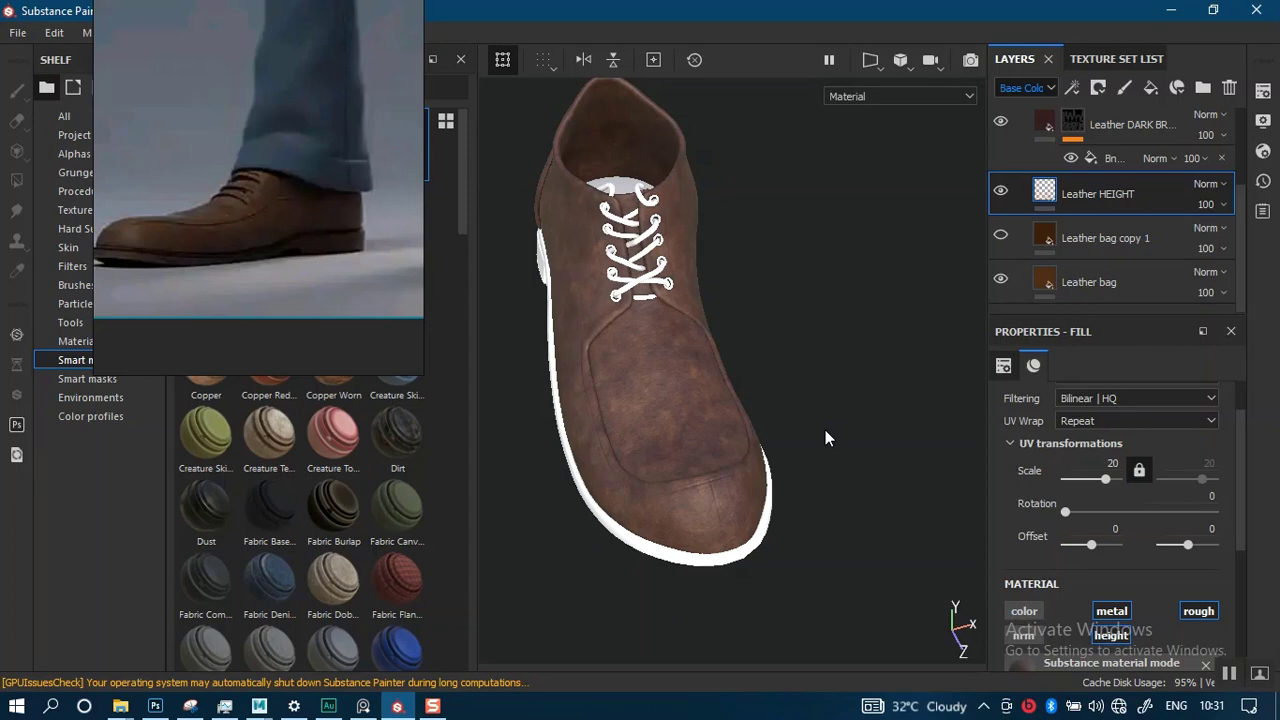
- Examine the leather on the shoe's toe, toggling the upper dark brown leather layer's visibility to compare its effect
{"action": "right_click_drag", "start_coordinate": [699, 384], "coordinate": [698, 432], "text": "alt"}
{"action": "left_click_drag", "start_coordinate": [700, 434], "coordinate": [705, 437], "text": "alt"}
{"action": "middle_click_drag", "start_coordinate": [709, 429], "coordinate": [742, 348], "text": "alt"}
{"action": "right_click_drag", "start_coordinate": [742, 348], "coordinate": [751, 402], "text": "alt"}
{"action": "left_click_drag", "start_coordinate": [751, 402], "coordinate": [781, 393], "text": "alt"}
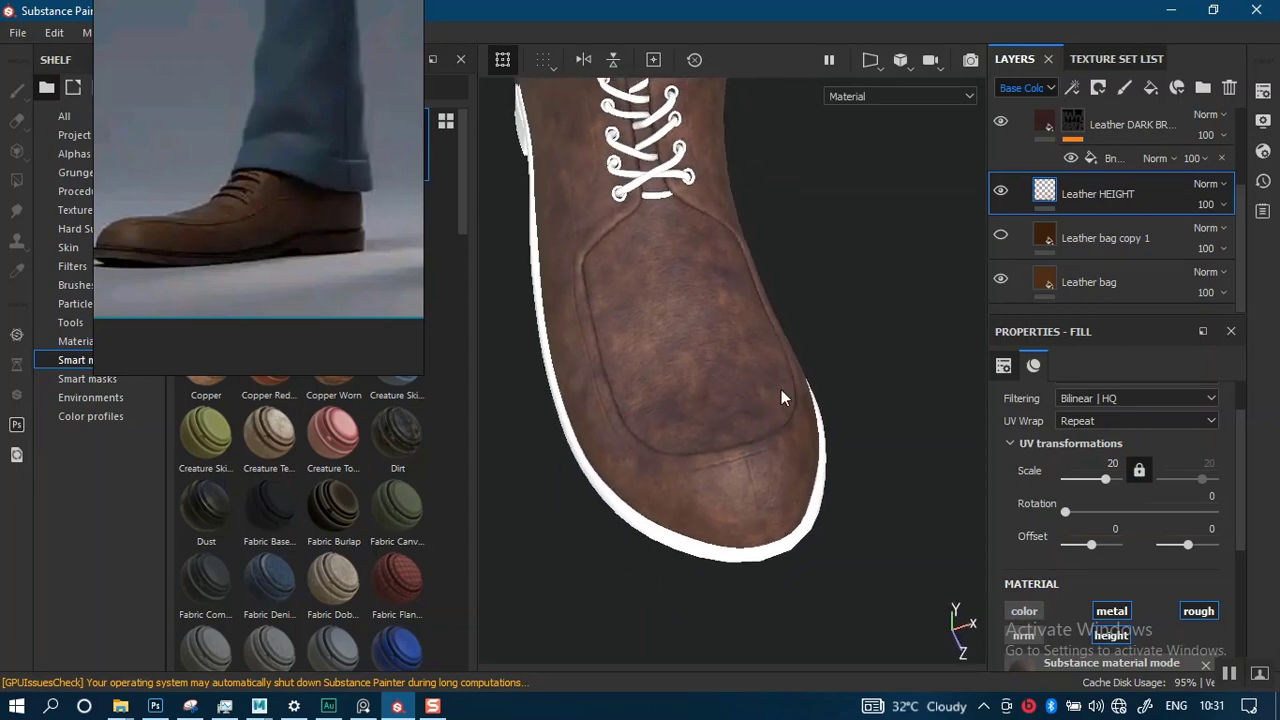
{"action": "scroll", "coordinate": [1236, 210], "scroll_direction": "up", "scroll_amount": 3}
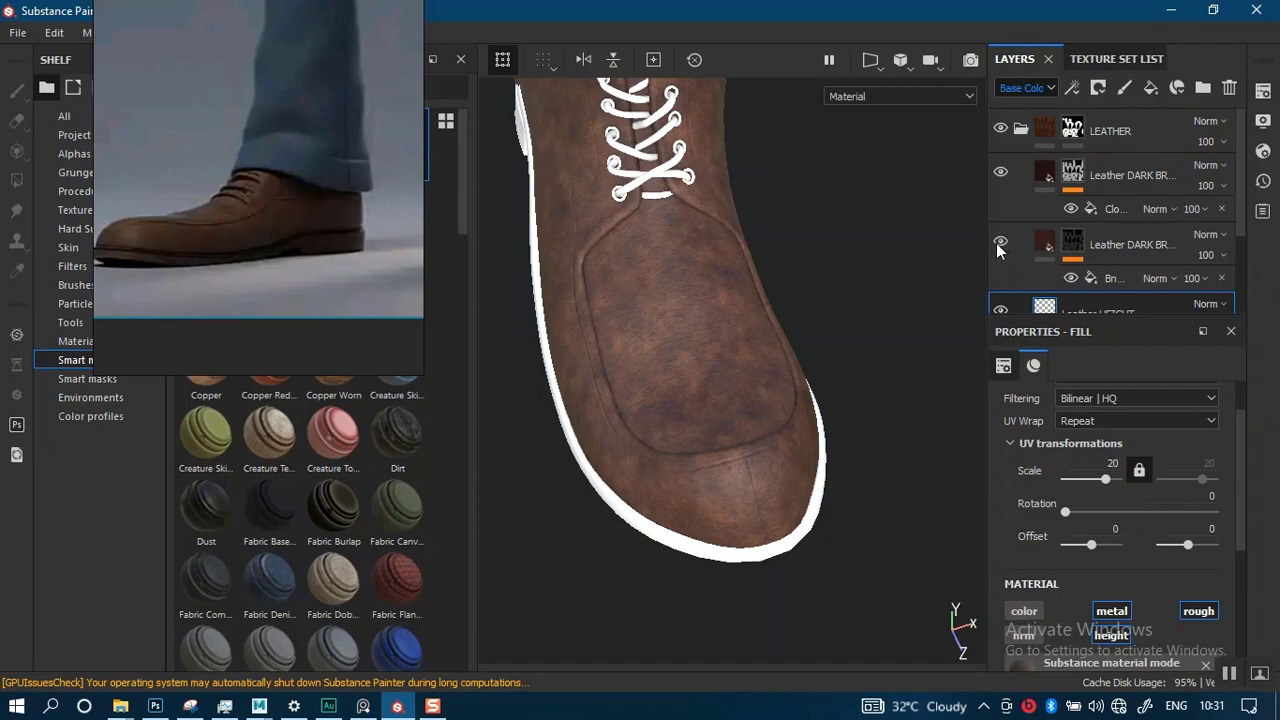
{"action": "left_click", "coordinate": [1001, 172]}
{"action": "left_click", "coordinate": [1002, 174]}
{"action": "left_click", "coordinate": [1001, 173]}
{"action": "left_click", "coordinate": [1001, 173]}
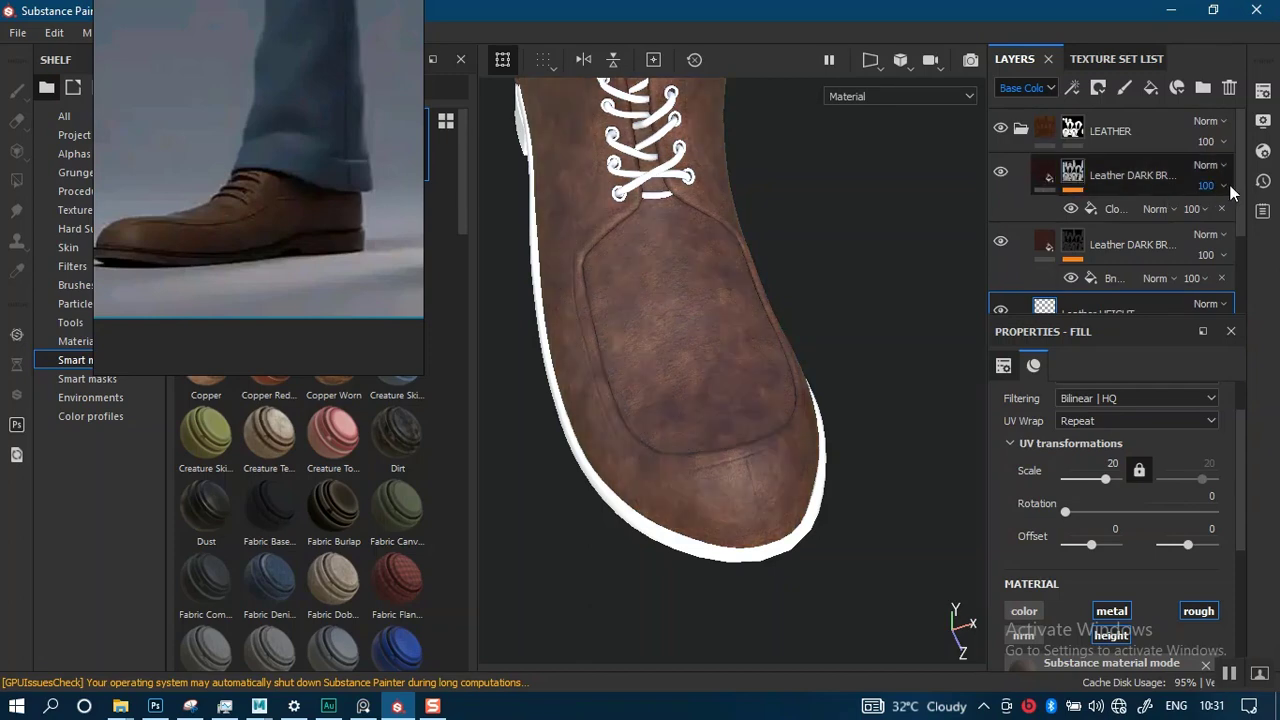
- Add a Blur filter to the upper dark brown leather layer's mask with a blur intensity of 2.07
{"action": "right_click", "coordinate": [1080, 178]}
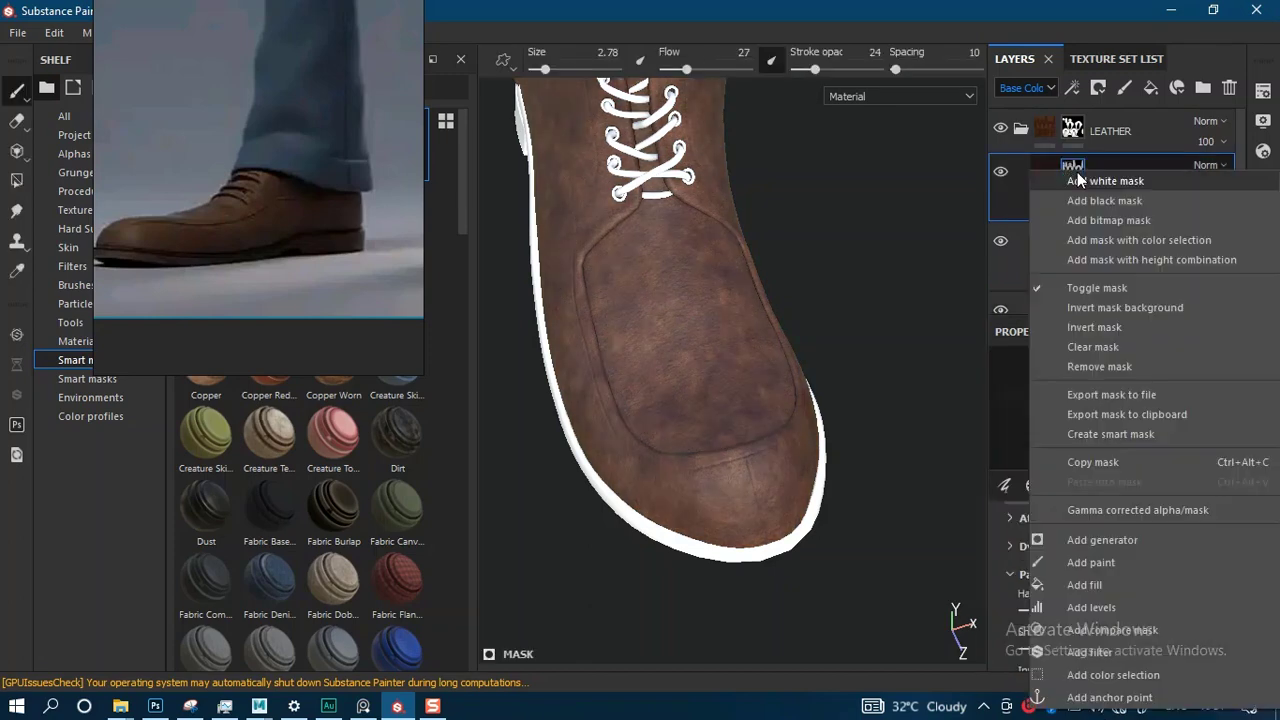
{"action": "left_click", "coordinate": [1094, 648]}
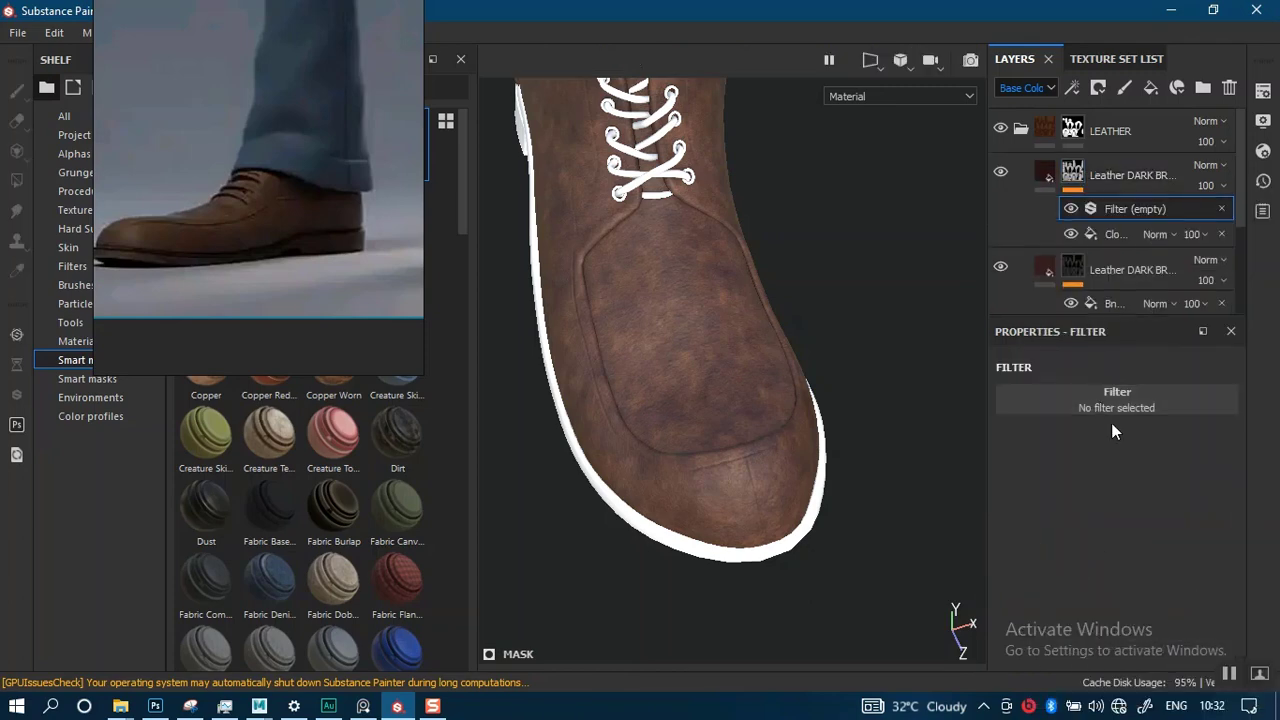
{"action": "left_click", "coordinate": [1111, 415]}
{"action": "left_click", "coordinate": [1185, 465]}
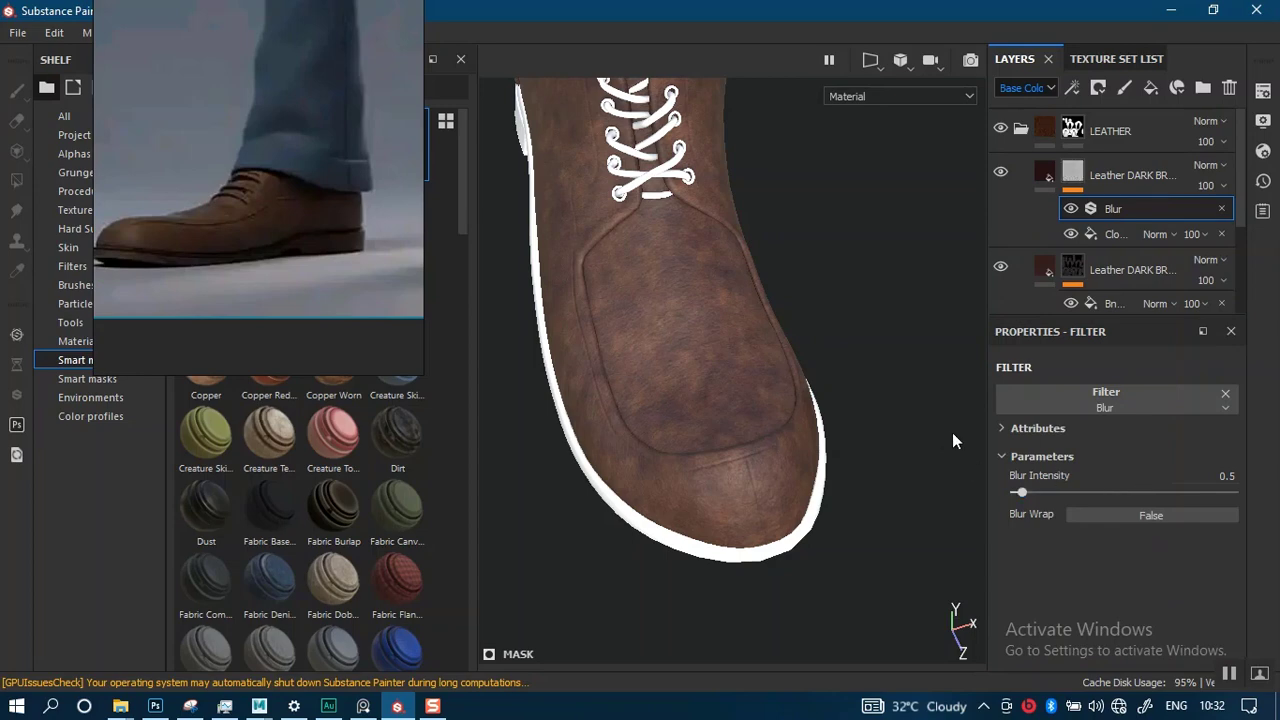
{"action": "left_click_drag", "start_coordinate": [1036, 493], "coordinate": [1045, 493]}
{"action": "mouse_move", "coordinate": [760, 466]}
{"action": "left_mouse_down", "text": "alt"}
{"action": "mouse_move", "coordinate": [743, 337]}
{"action": "mouse_move", "coordinate": [748, 455]}
{"action": "left_mouse_up", "text": "alt"}
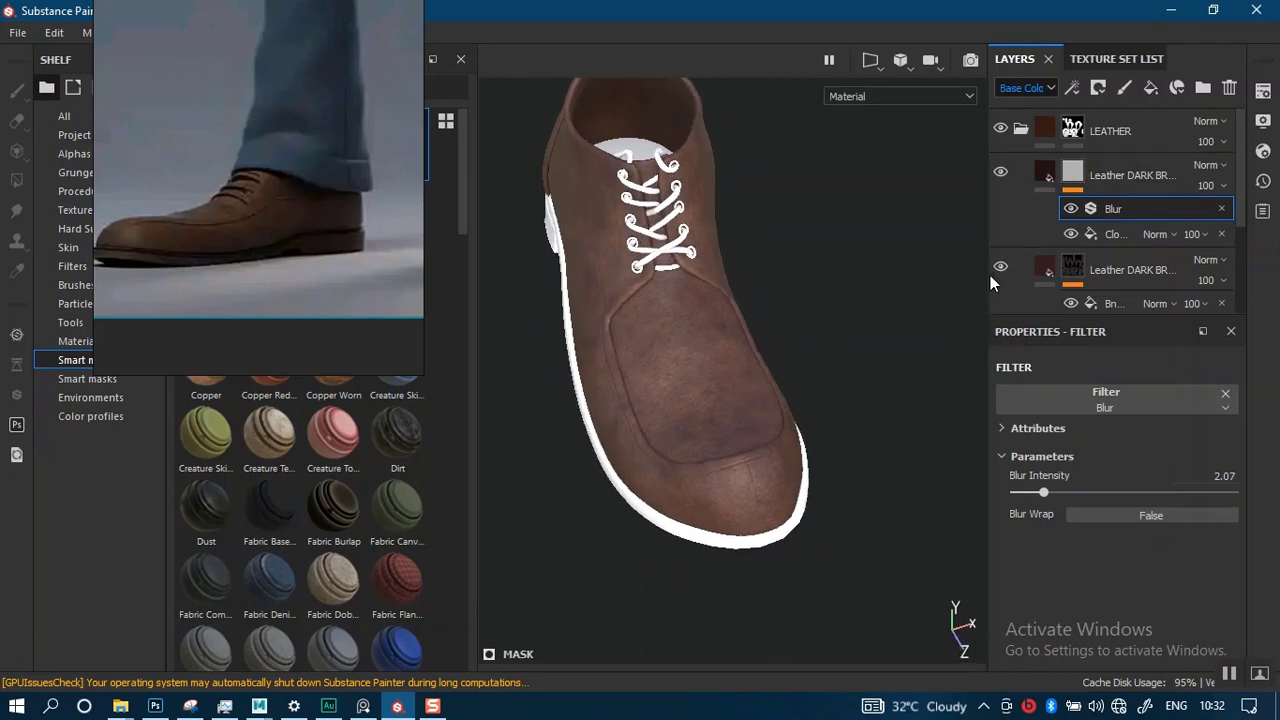
- Reduce the upper dark brown leather layer's opacity to 58
{"action": "scroll", "coordinate": [757, 423], "scroll_direction": "up", "scroll_amount": 3}
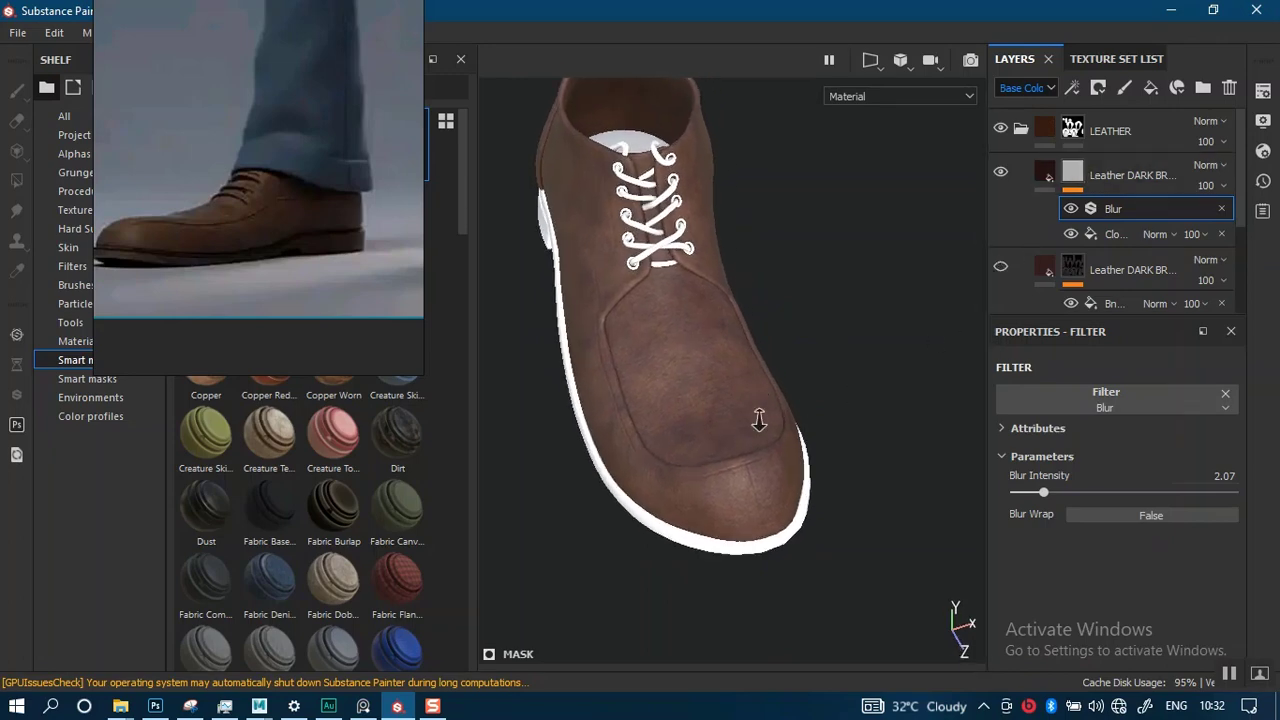
{"action": "scroll", "coordinate": [1237, 258], "scroll_direction": "down", "scroll_amount": 2}
{"action": "scroll", "coordinate": [1234, 258], "scroll_direction": "down", "scroll_amount": 1}
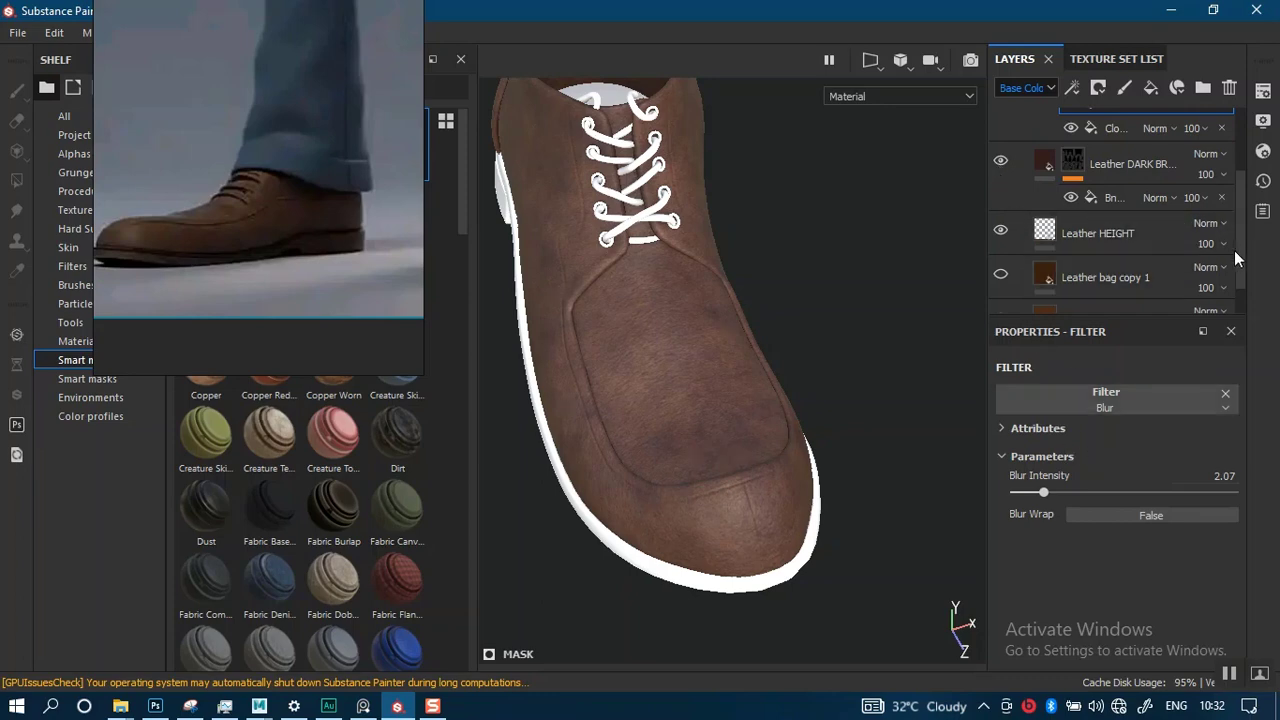
{"action": "scroll", "coordinate": [1234, 250], "scroll_direction": "up", "scroll_amount": 2}
{"action": "scroll", "coordinate": [1245, 212], "scroll_direction": "up", "scroll_amount": 1}
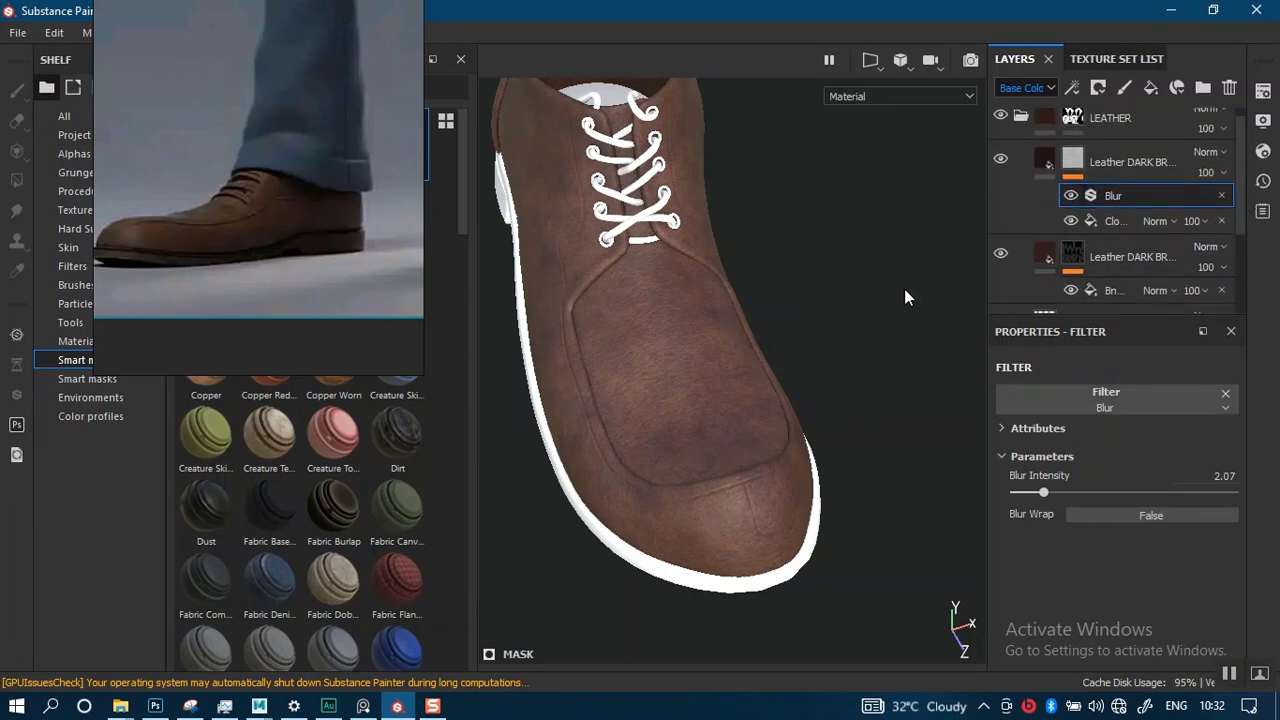
{"action": "left_click", "coordinate": [1216, 175]}
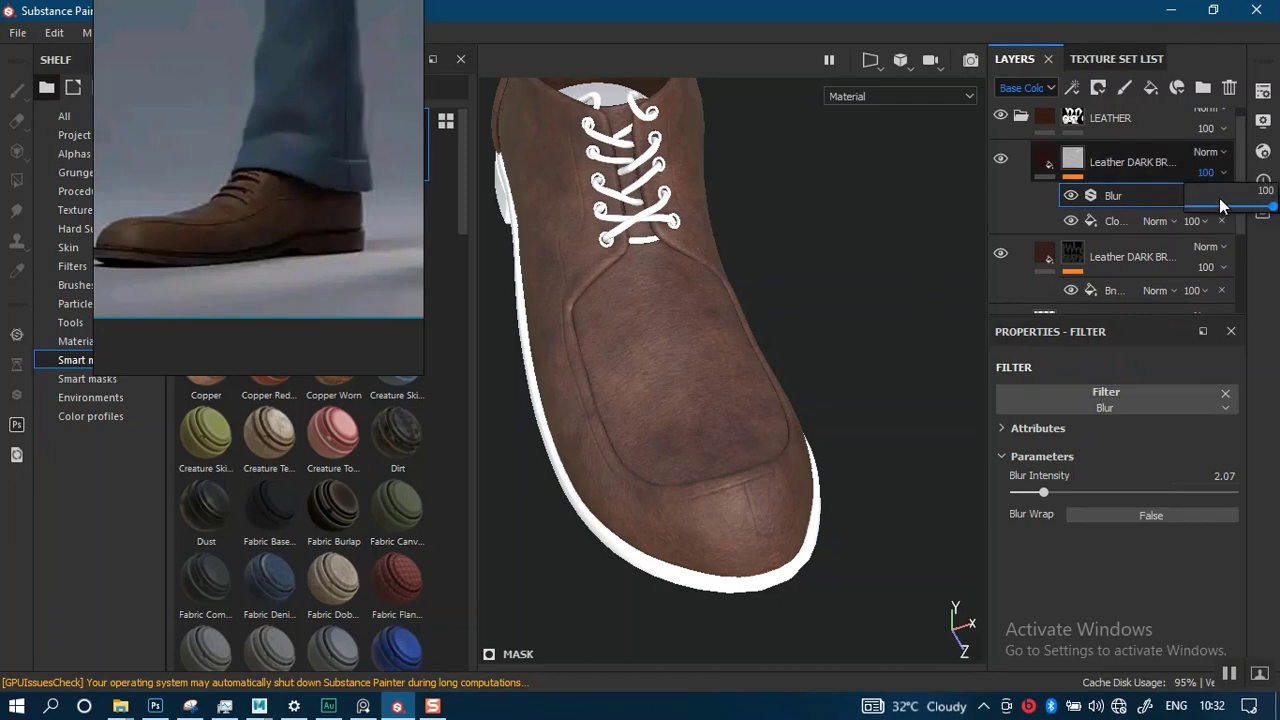
{"action": "left_click_drag", "start_coordinate": [1223, 205], "coordinate": [1238, 207]}
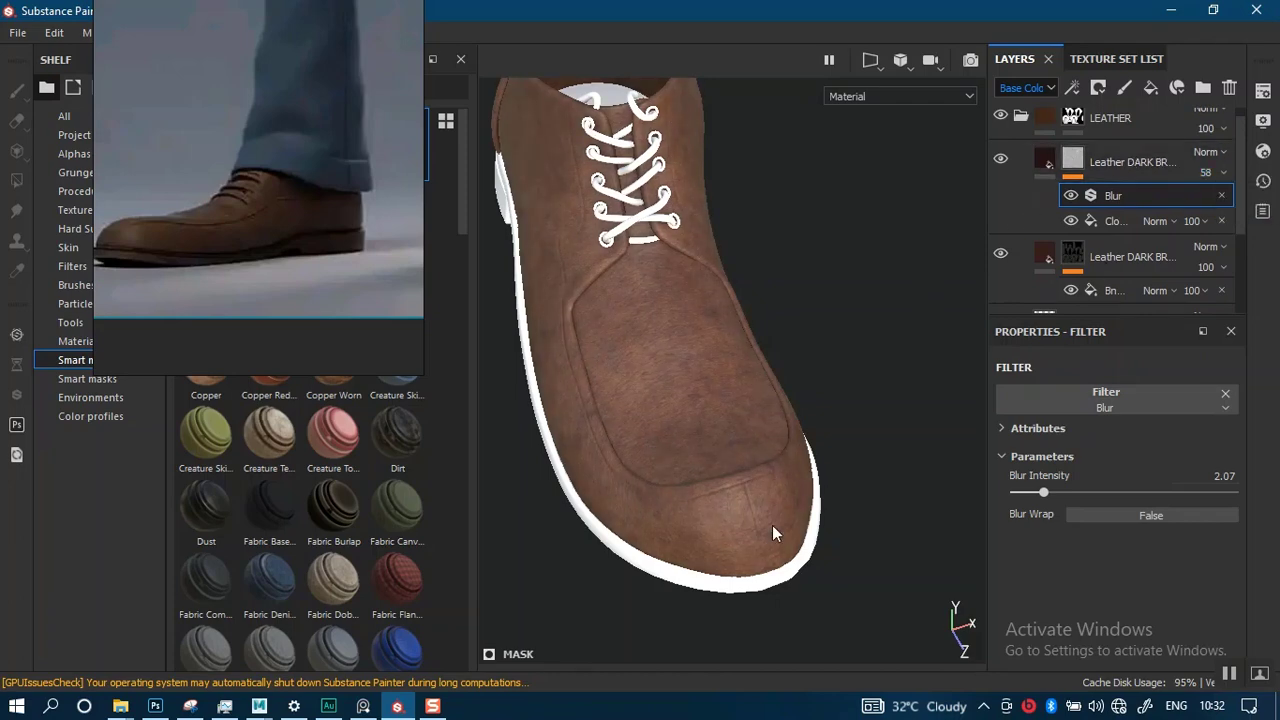
- Examine the softened leather on the shoe from a distance and close up around the toe and laces
{"action": "right_click_drag", "start_coordinate": [772, 525], "coordinate": [742, 220], "text": "alt"}
{"action": "left_click_drag", "start_coordinate": [778, 426], "coordinate": [806, 409], "text": "alt"}
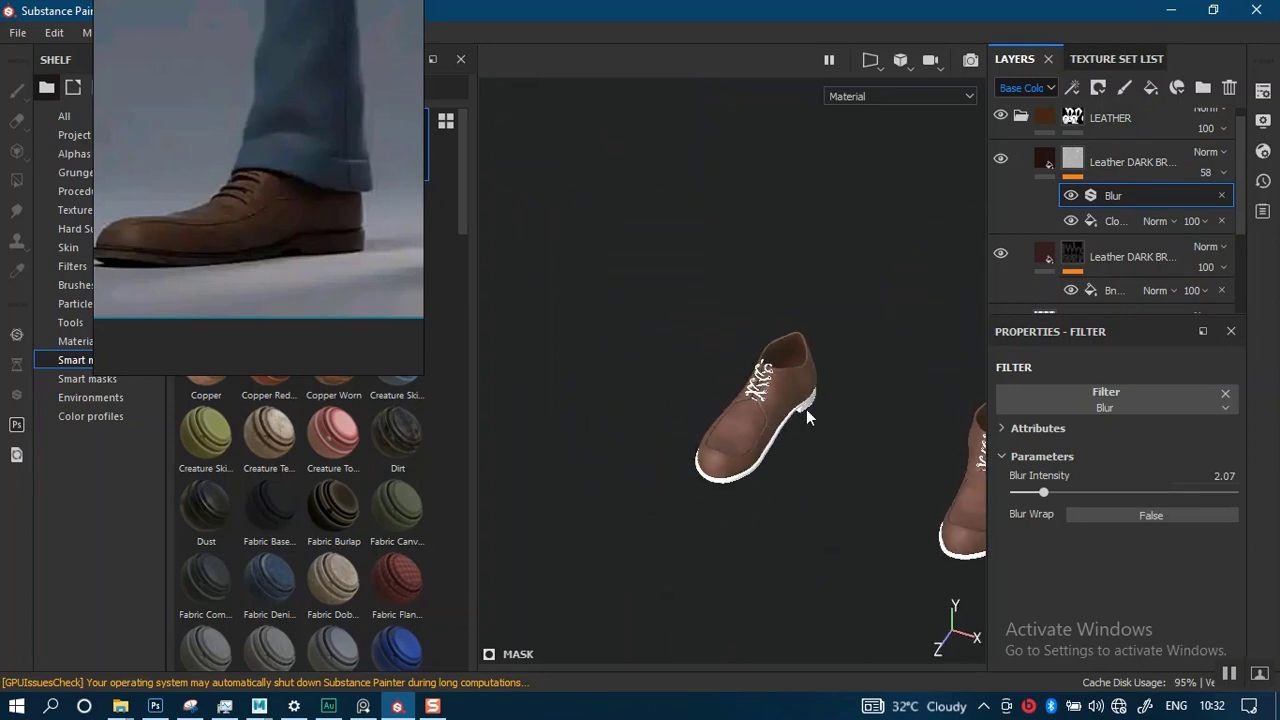
{"action": "middle_click_drag", "start_coordinate": [806, 409], "coordinate": [694, 366], "text": "alt"}
{"action": "right_click_drag", "start_coordinate": [694, 366], "coordinate": [737, 460], "text": "alt"}
{"action": "left_click_drag", "start_coordinate": [737, 460], "coordinate": [728, 434], "text": "alt"}
{"action": "middle_click_drag", "start_coordinate": [728, 434], "coordinate": [784, 396], "text": "alt"}
{"action": "right_click_drag", "start_coordinate": [784, 396], "coordinate": [784, 507], "text": "alt"}
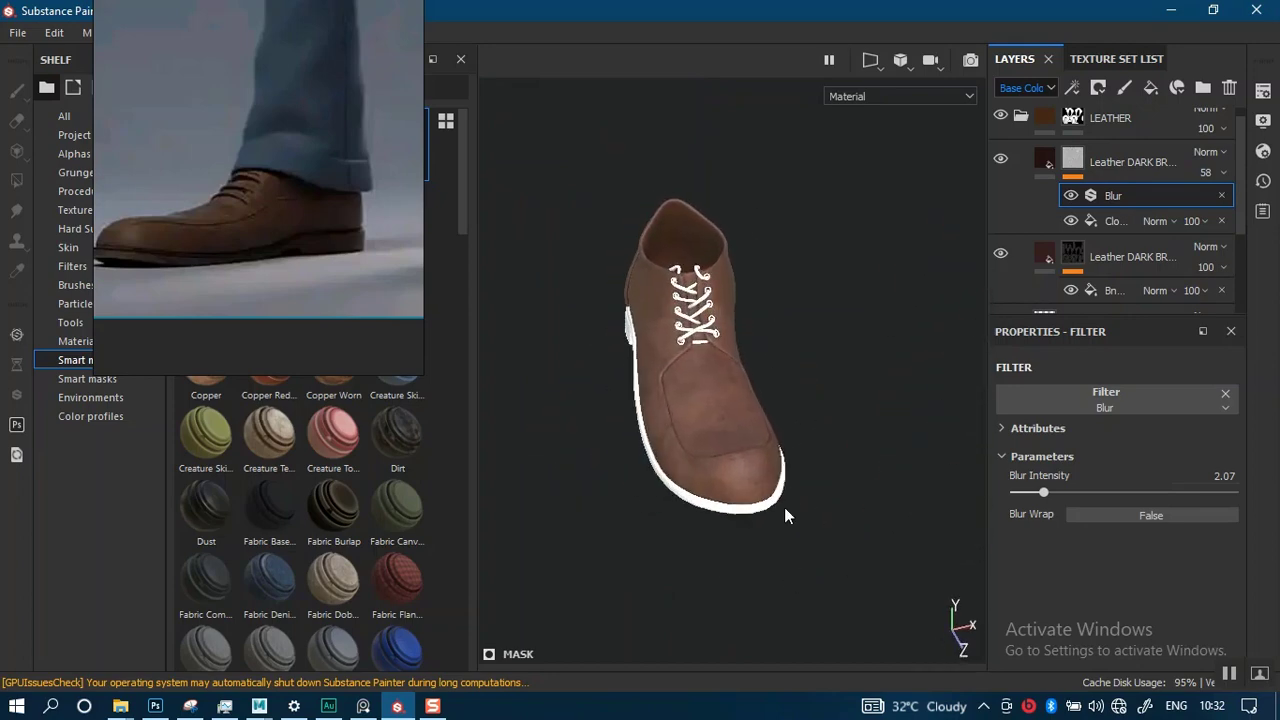
{"action": "left_click_drag", "start_coordinate": [752, 400], "coordinate": [738, 372], "text": "alt"}
{"action": "right_click_drag", "start_coordinate": [738, 360], "coordinate": [739, 440], "text": "alt"}
{"action": "middle_click_drag", "start_coordinate": [739, 440], "coordinate": [730, 381], "text": "alt"}
{"action": "right_click_drag", "start_coordinate": [730, 410], "coordinate": [758, 508], "text": "alt"}
{"action": "left_click_drag", "start_coordinate": [766, 440], "coordinate": [784, 403], "text": "alt"}
{"action": "right_click_drag", "start_coordinate": [784, 403], "coordinate": [798, 438], "text": "alt"}
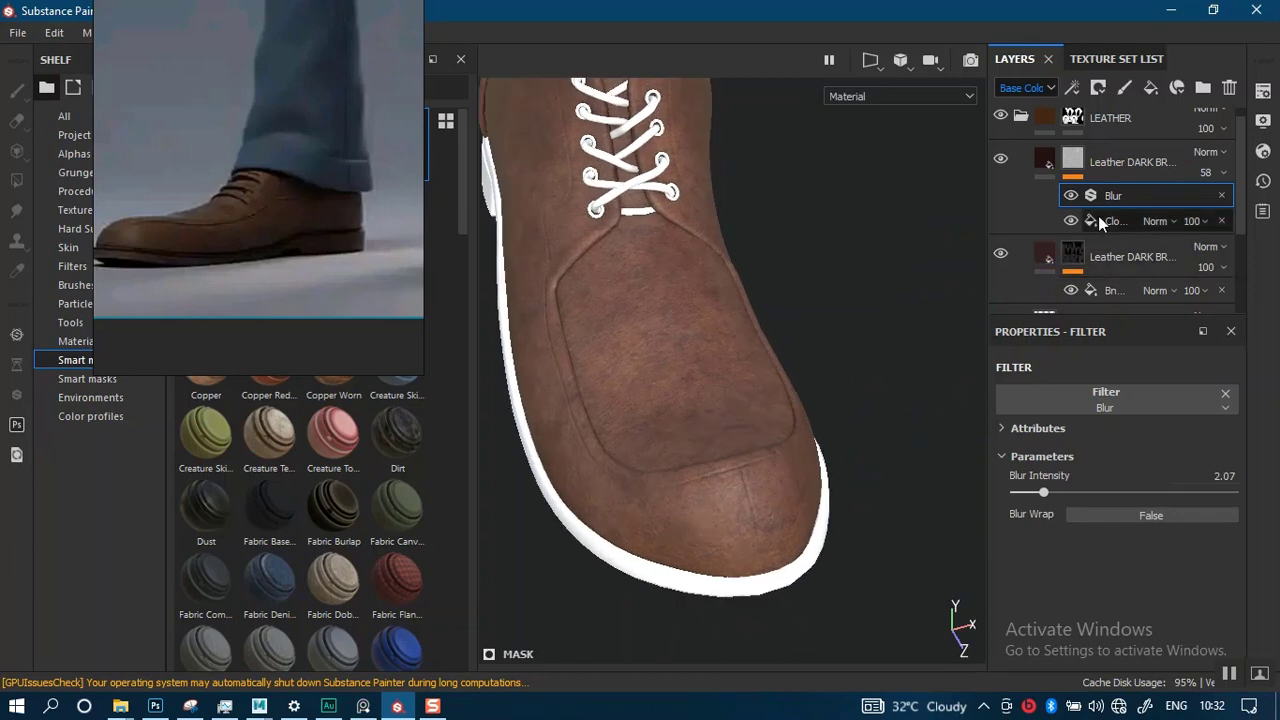
- Add a Blur filter to the lower dark brown leather layer's mask with a blur intensity of 1.79
{"action": "left_click", "coordinate": [1072, 256]}
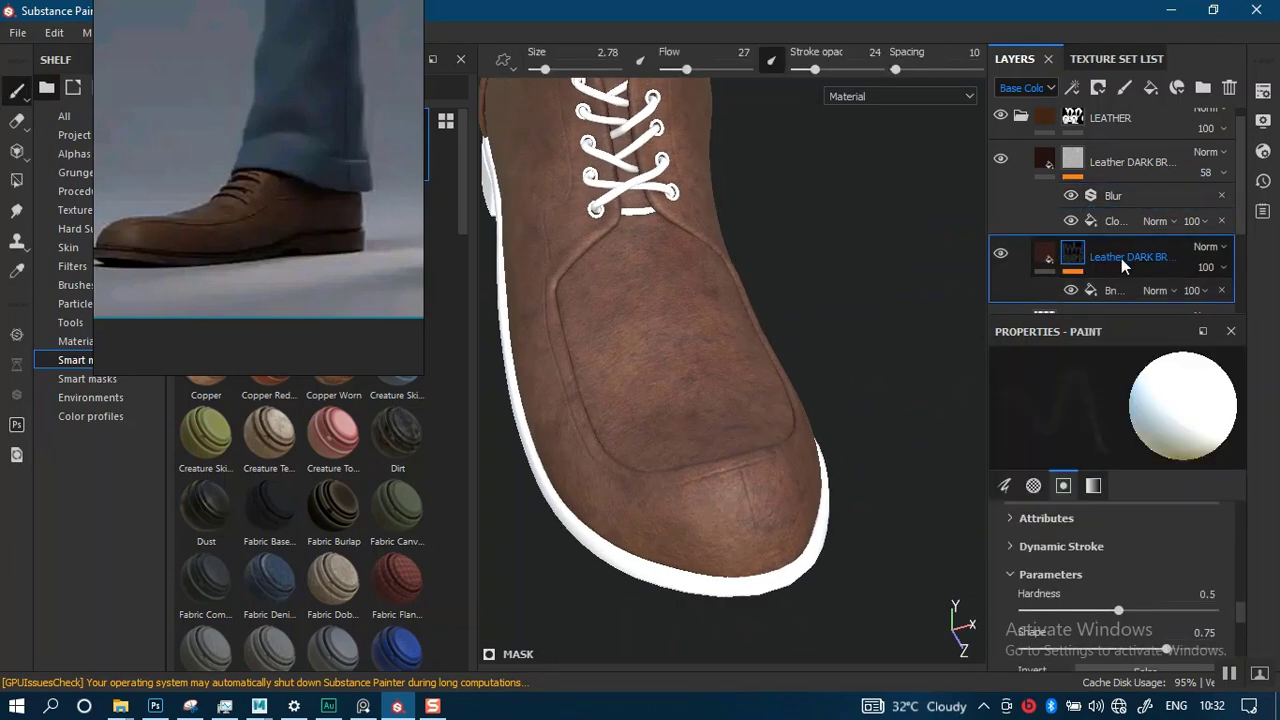
{"action": "right_click", "coordinate": [1081, 263]}
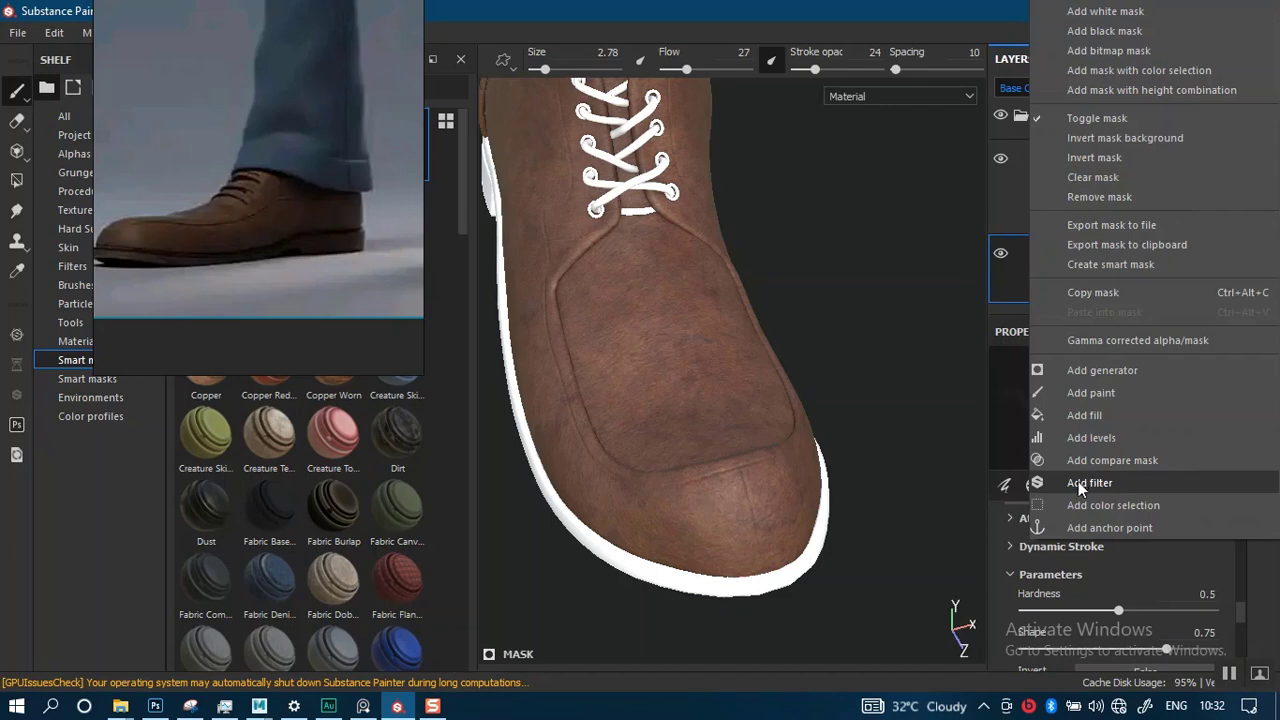
{"action": "left_click", "coordinate": [1078, 482]}
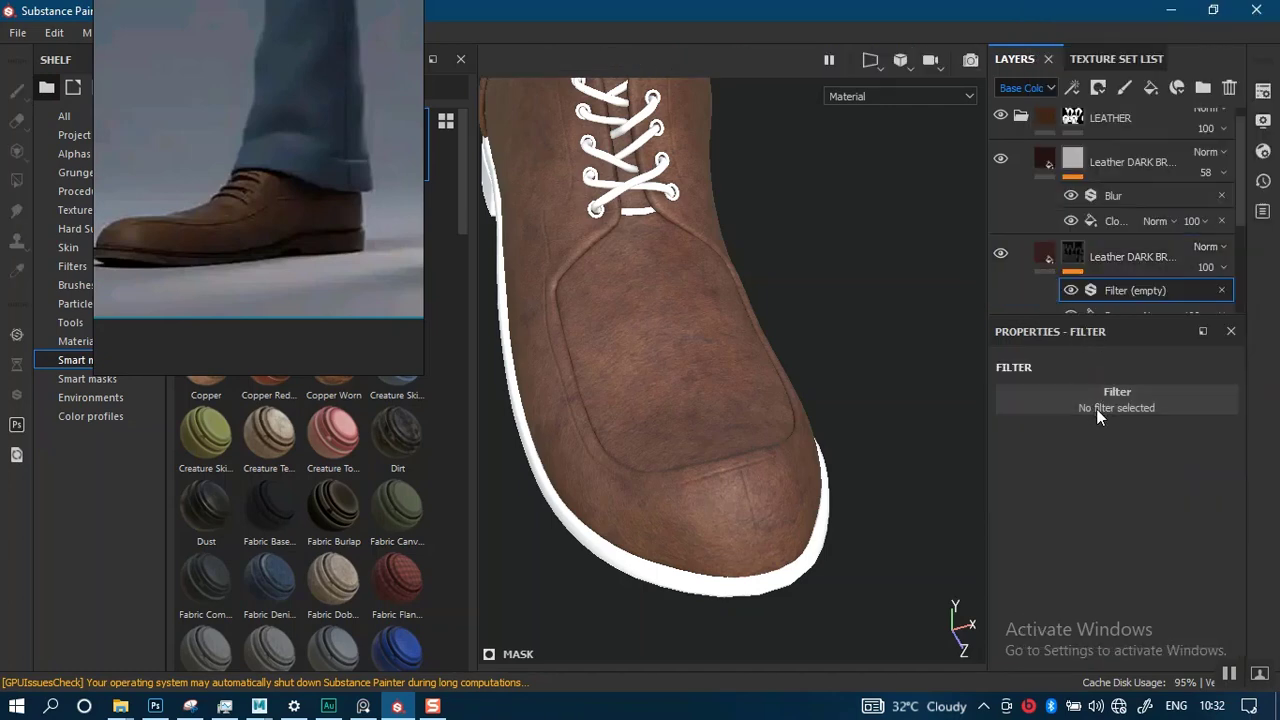
{"action": "left_click", "coordinate": [1098, 411]}
{"action": "left_click", "coordinate": [1182, 474]}
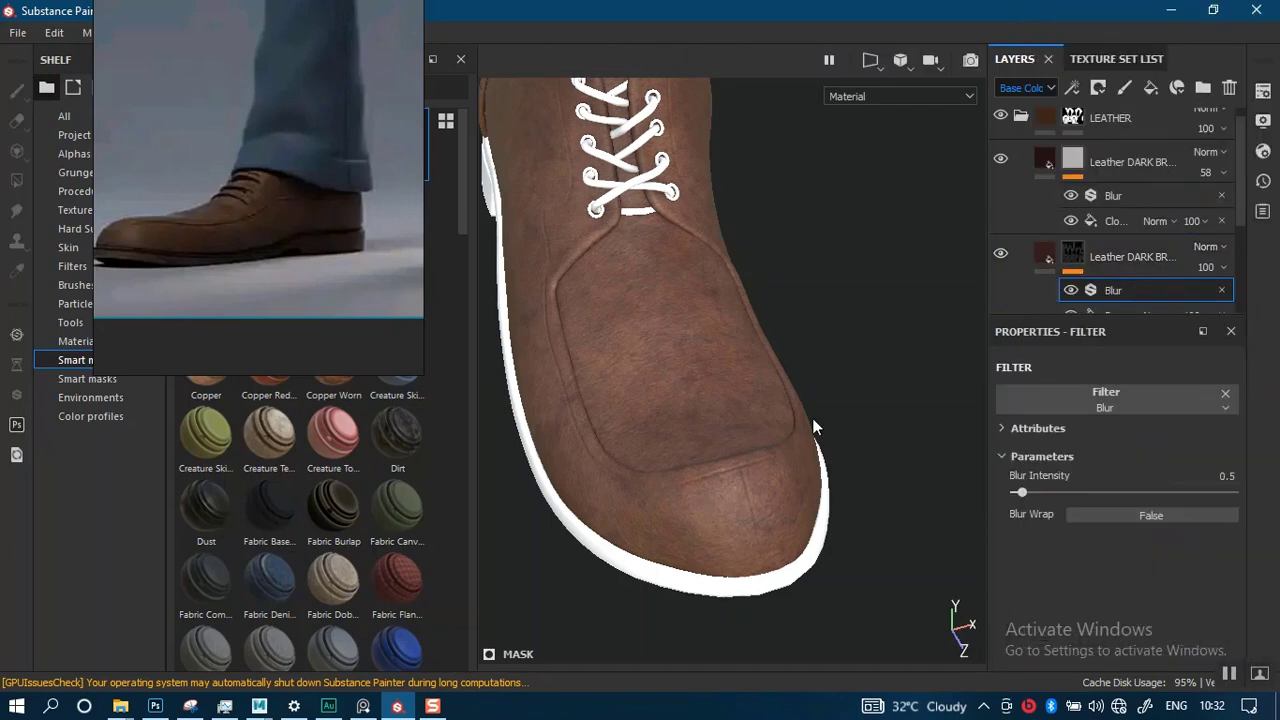
{"action": "left_click", "coordinate": [1035, 492]}
{"action": "left_click_drag", "start_coordinate": [835, 528], "coordinate": [729, 410], "text": "alt"}
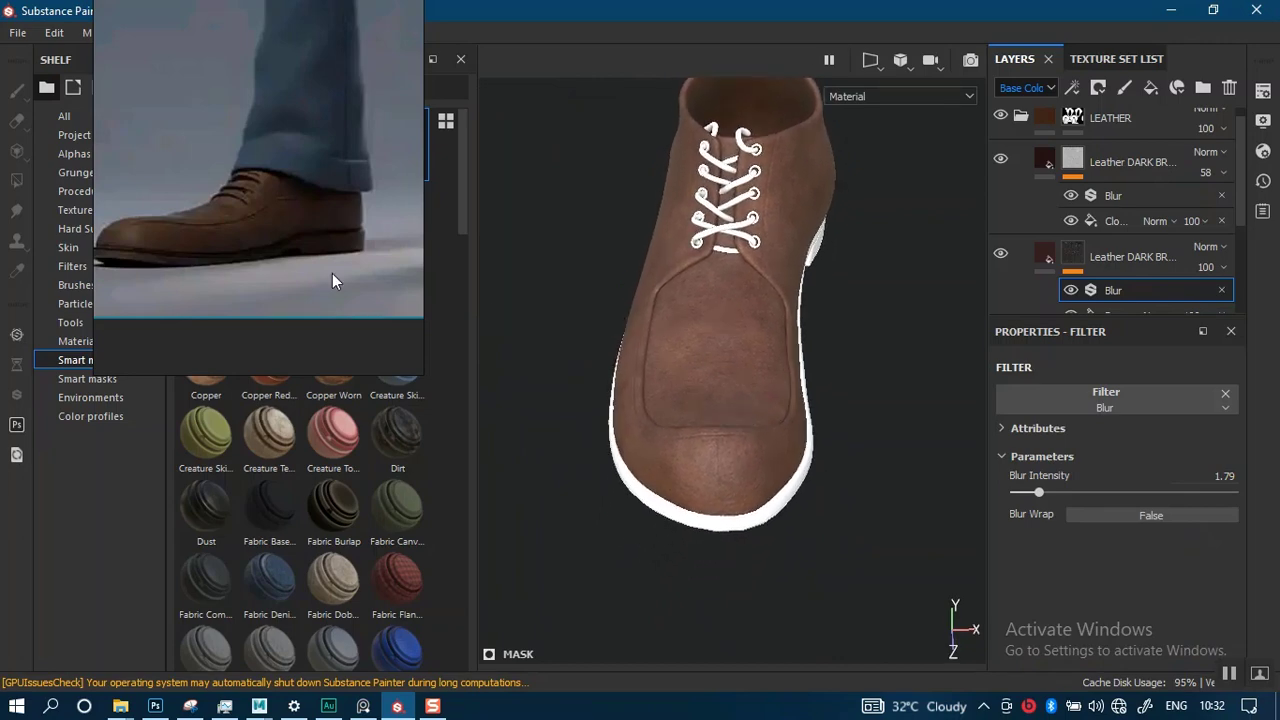
- Compare the Leather bag and Leather bag copy 1 layers as the shoe's base by toggling their visibility from several angles
{"action": "scroll", "coordinate": [1238, 203], "scroll_direction": "down", "scroll_amount": 3}
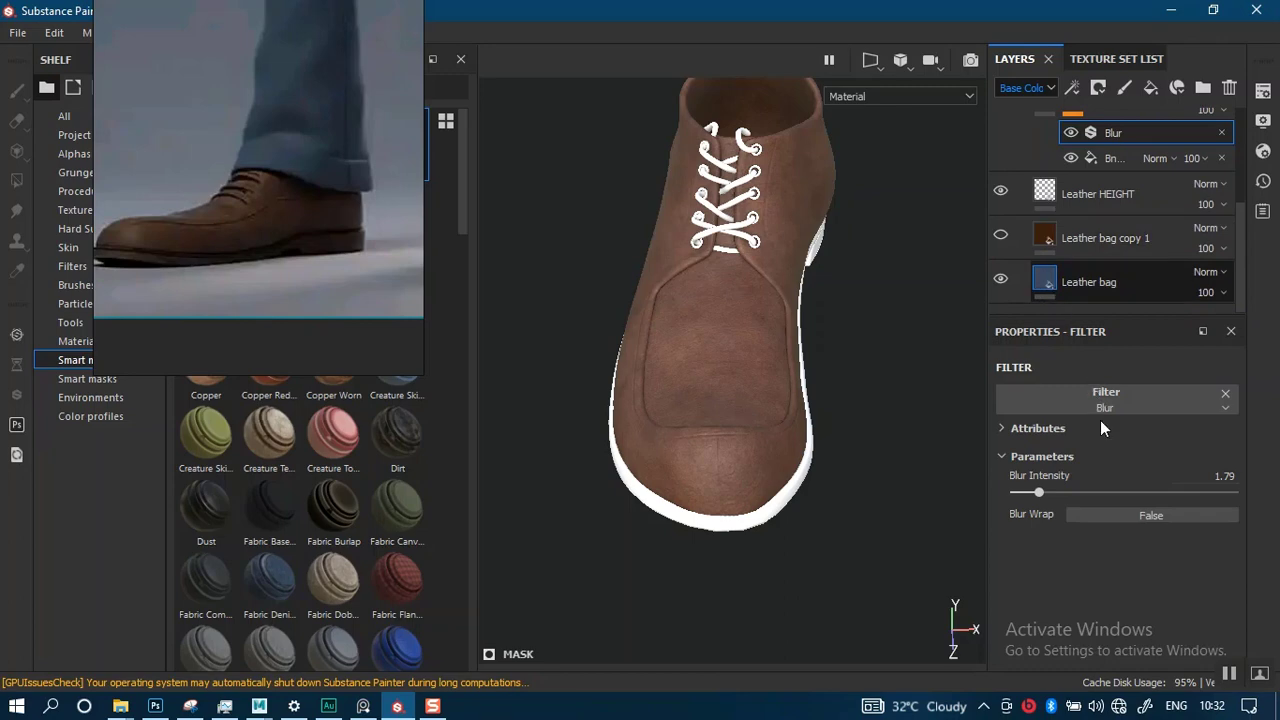
{"action": "scroll", "coordinate": [1245, 590], "scroll_direction": "down", "scroll_amount": 2}
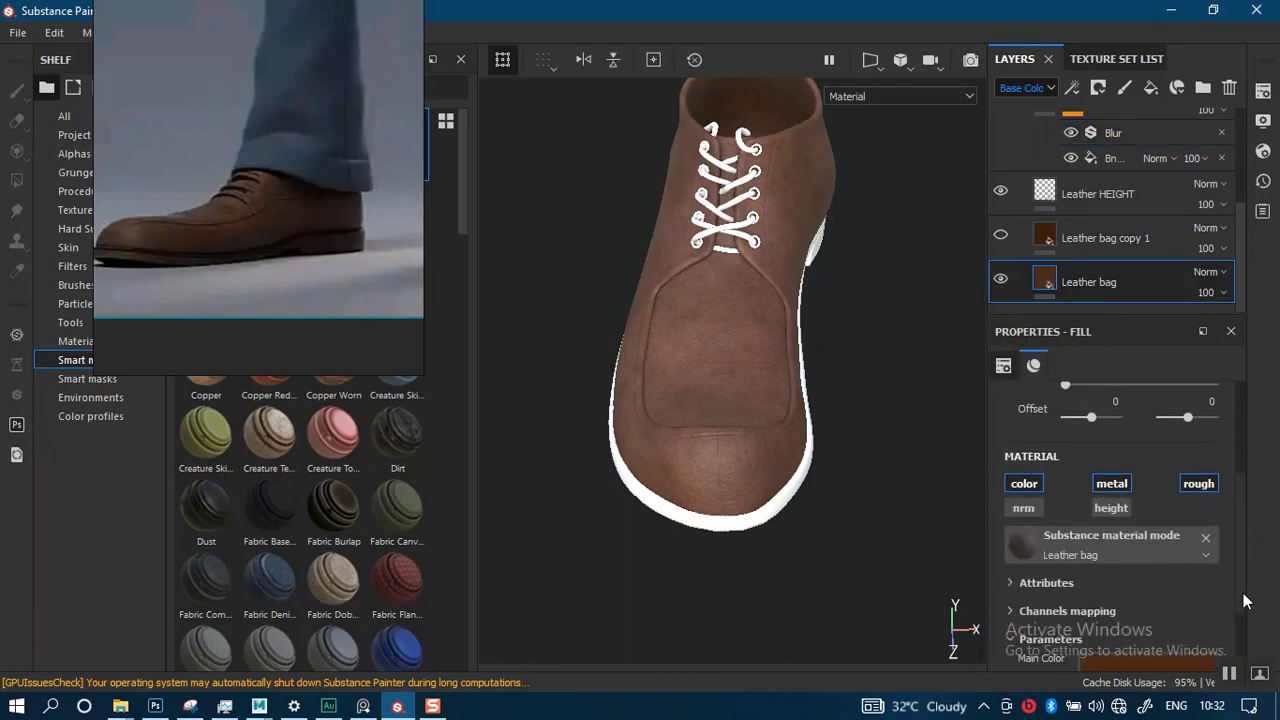
{"action": "left_click", "coordinate": [1001, 236]}
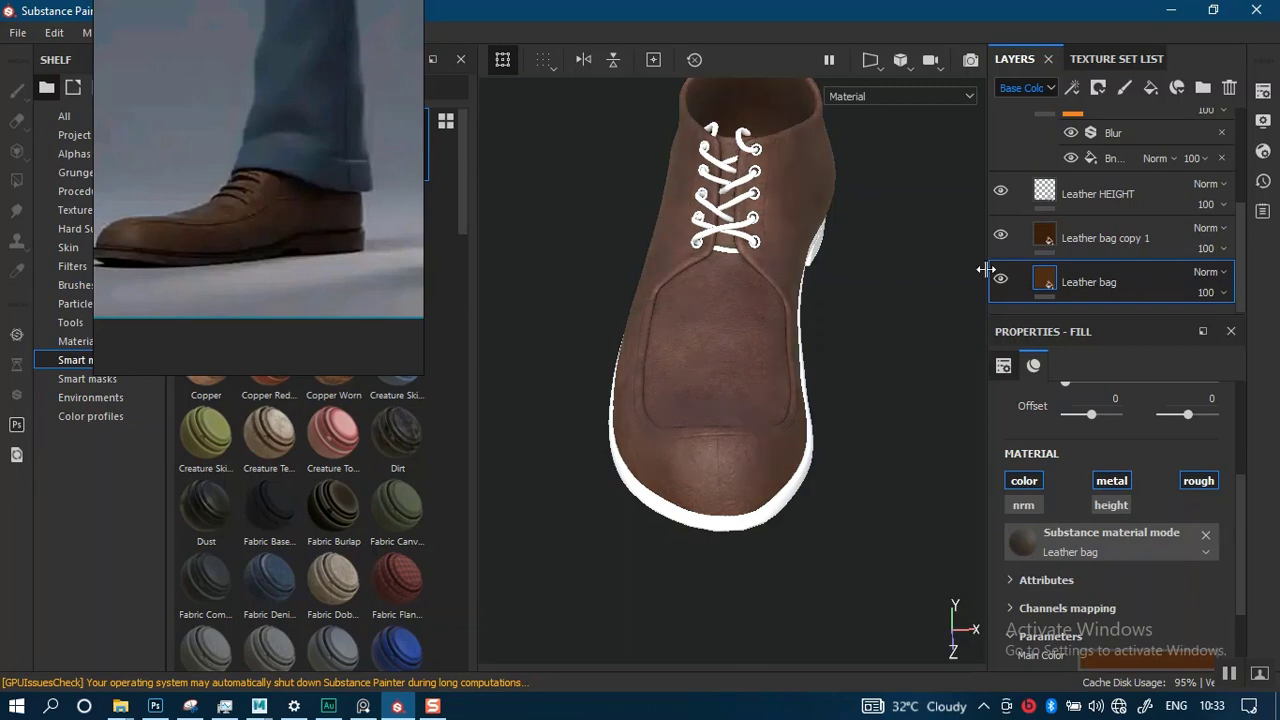
{"action": "scroll", "coordinate": [749, 363], "scroll_direction": "down", "scroll_amount": 3}
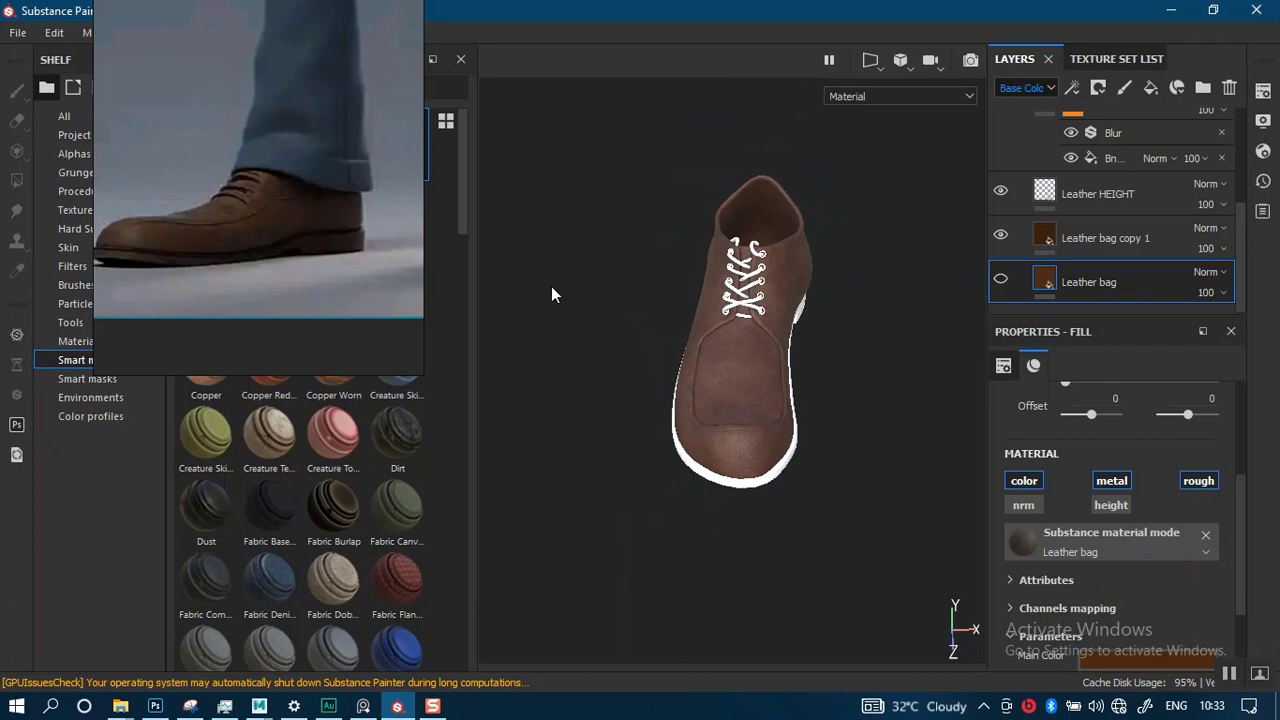
{"action": "left_click_drag", "start_coordinate": [811, 157], "coordinate": [808, 420], "text": "alt"}
{"action": "right_click_drag", "start_coordinate": [804, 424], "coordinate": [774, 530], "text": "alt"}
{"action": "middle_click_drag", "start_coordinate": [761, 419], "coordinate": [838, 375], "text": "alt"}
{"action": "right_click_drag", "start_coordinate": [805, 388], "coordinate": [777, 429], "text": "alt"}
{"action": "left_click_drag", "start_coordinate": [777, 429], "coordinate": [735, 428], "text": "alt"}
{"action": "left_click", "coordinate": [1000, 236]}
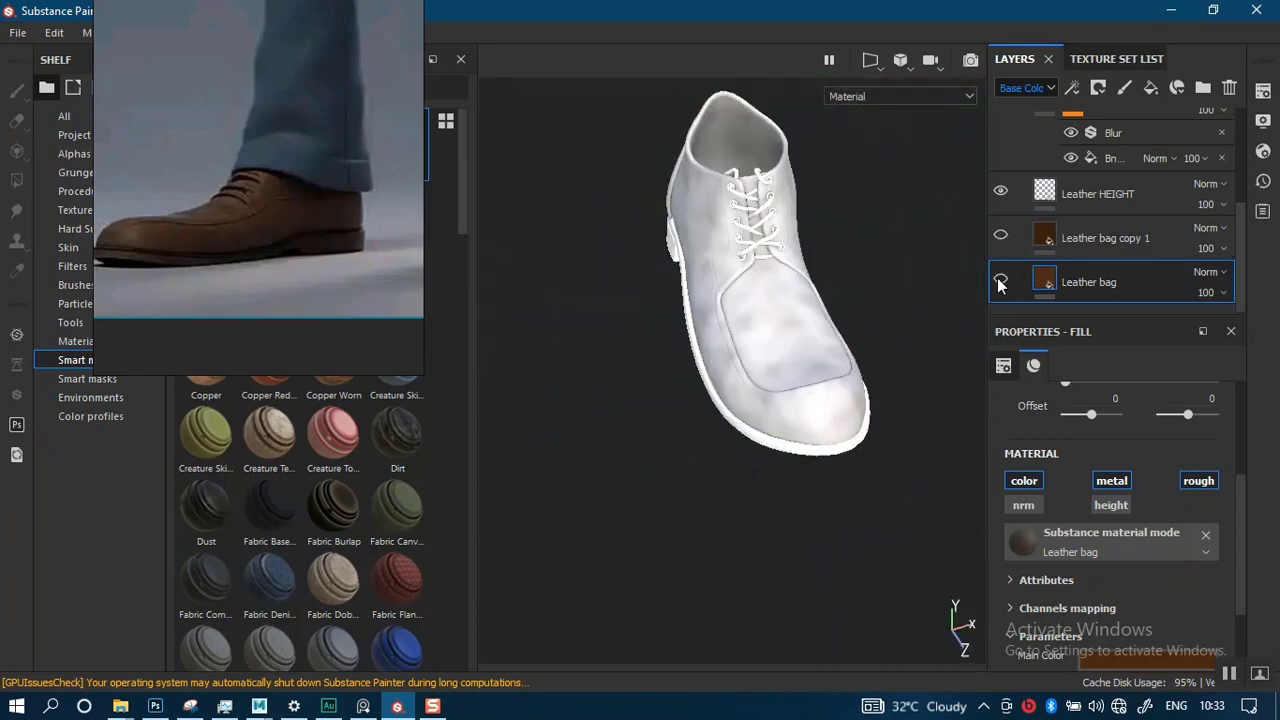
{"action": "left_click", "coordinate": [1000, 280]}
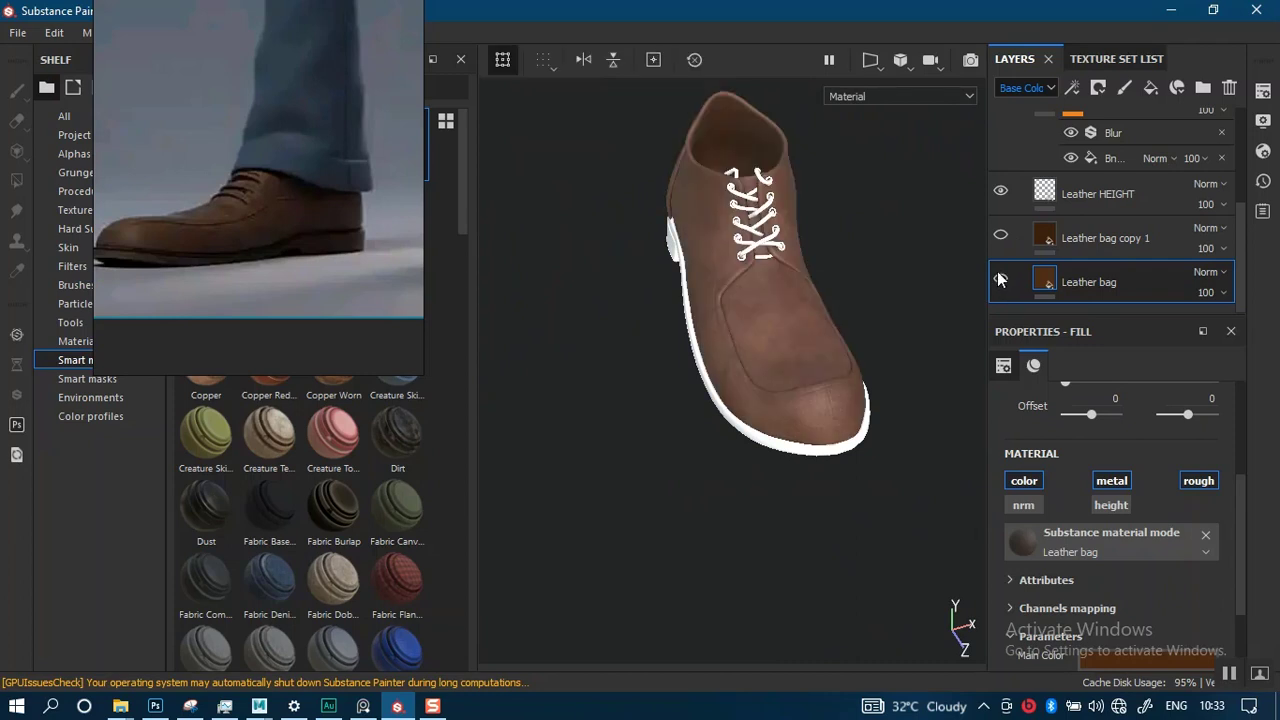
- View the belt and both shoes together, toggling Leather bag copy 1 to compare its tone, and re-examine one shoe closely
{"action": "right_click_drag", "start_coordinate": [777, 339], "coordinate": [772, 72], "text": "alt"}
{"action": "middle_click_drag", "start_coordinate": [761, 306], "coordinate": [697, 425], "text": "alt"}
{"action": "left_click_drag", "start_coordinate": [729, 350], "coordinate": [739, 257], "text": "alt"}
{"action": "middle_click_drag", "start_coordinate": [739, 257], "coordinate": [738, 330], "text": "alt"}
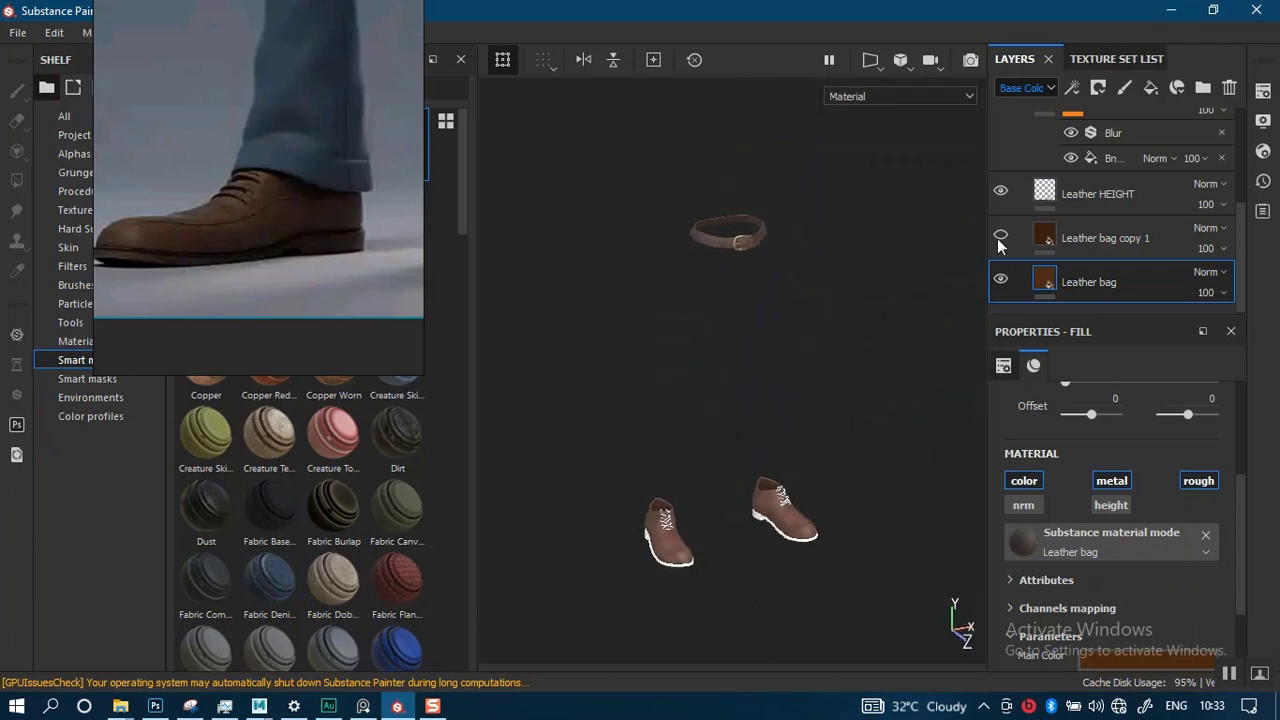
{"action": "left_click", "coordinate": [1000, 236]}
{"action": "left_click", "coordinate": [1001, 237]}
{"action": "middle_click_drag", "start_coordinate": [721, 474], "coordinate": [708, 318], "text": "alt"}
{"action": "right_click_drag", "start_coordinate": [708, 335], "coordinate": [742, 470], "text": "alt"}
{"action": "left_click_drag", "start_coordinate": [782, 450], "coordinate": [746, 459], "text": "alt"}
{"action": "right_click_drag", "start_coordinate": [752, 460], "coordinate": [760, 540], "text": "alt"}
{"action": "middle_click_drag", "start_coordinate": [764, 453], "coordinate": [733, 425], "text": "alt"}
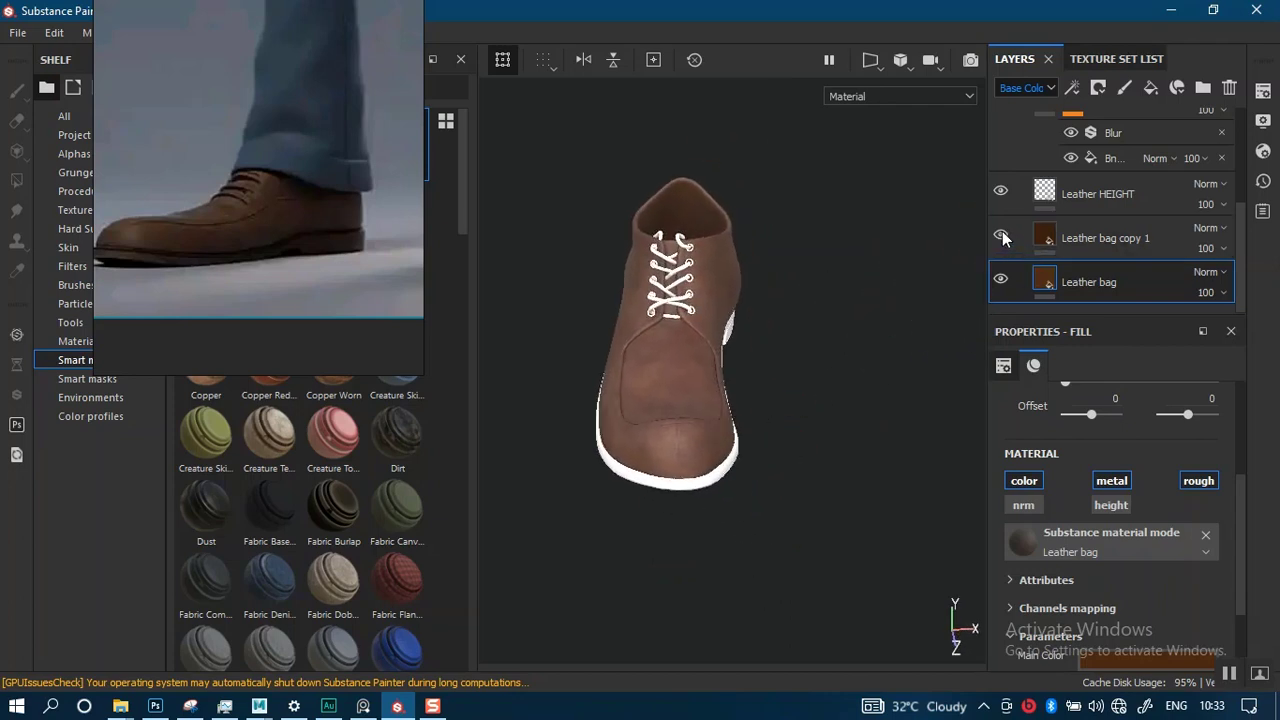
- Show the Leather bag copy 1 layer over Leather bag and inspect the shoe's side and toe
{"action": "left_click", "coordinate": [1001, 238]}
{"action": "left_click_drag", "start_coordinate": [695, 411], "coordinate": [817, 406], "text": "alt"}
{"action": "right_click_drag", "start_coordinate": [775, 450], "coordinate": [763, 489], "text": "alt"}
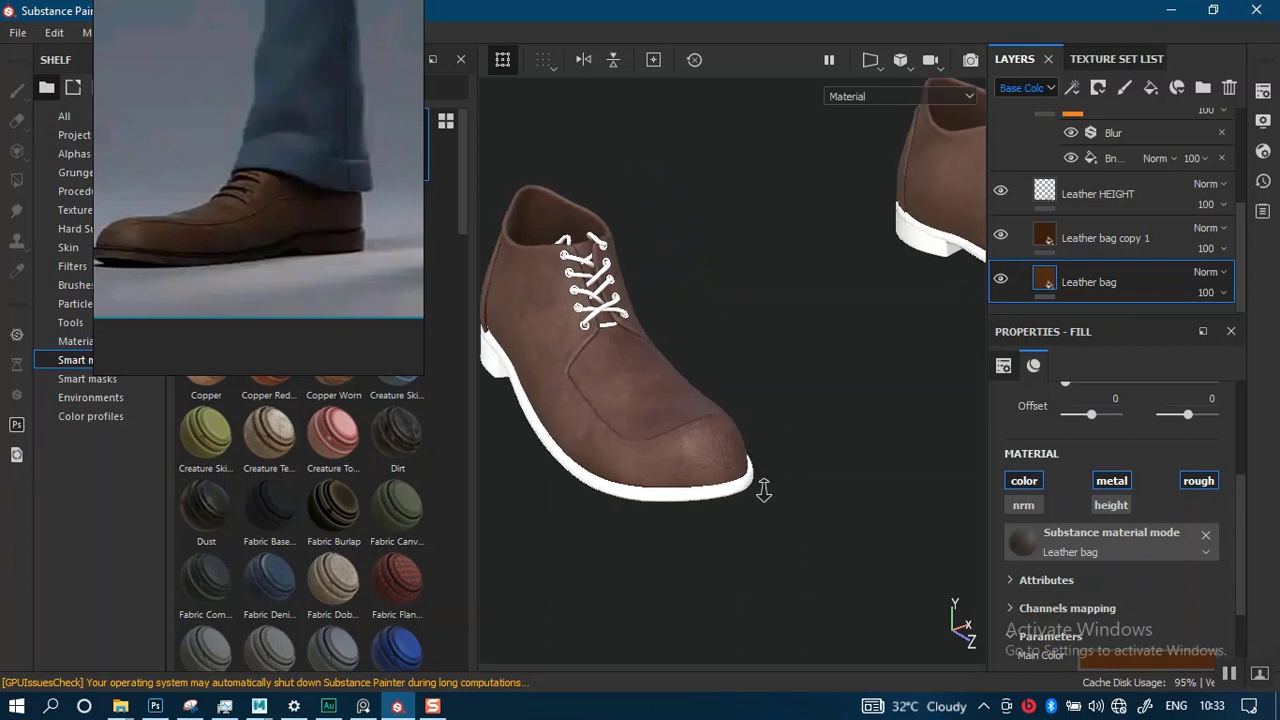
{"action": "middle_click_drag", "start_coordinate": [728, 421], "coordinate": [767, 389], "text": "alt"}
{"action": "right_click_drag", "start_coordinate": [752, 440], "coordinate": [752, 531], "text": "alt"}
{"action": "left_click_drag", "start_coordinate": [733, 418], "coordinate": [732, 430], "text": "alt"}
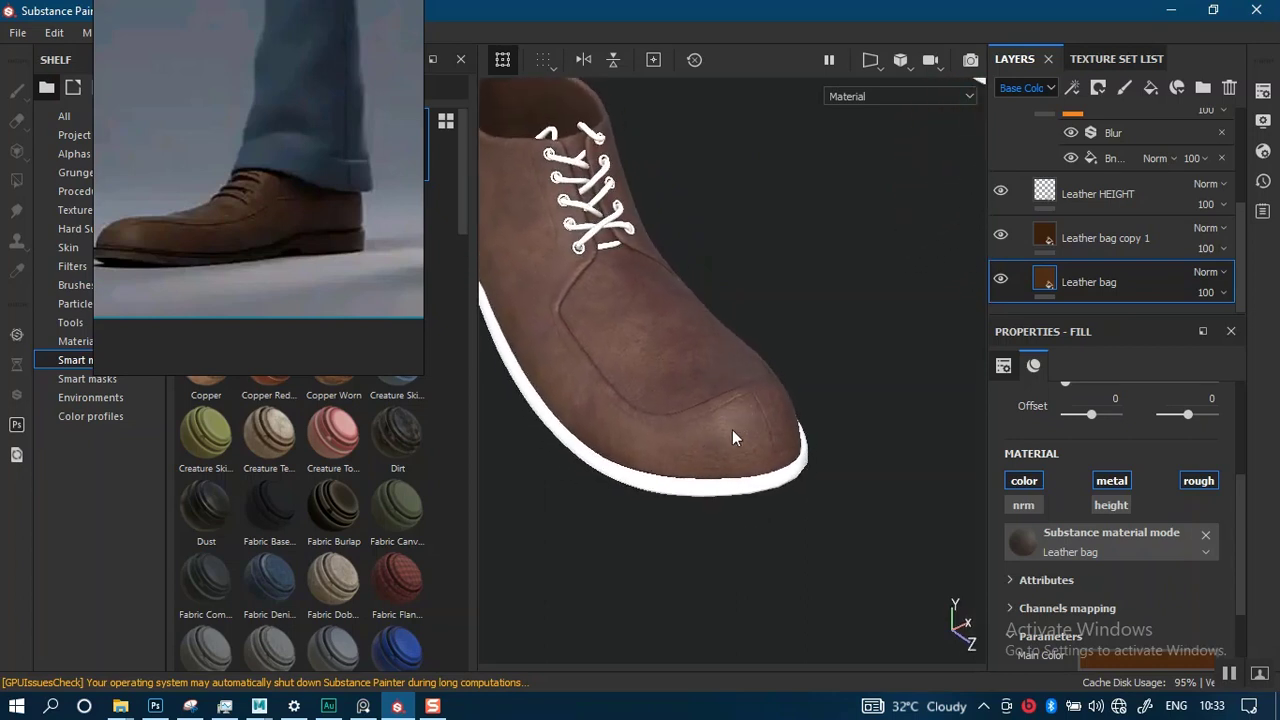
{"action": "middle_click_drag", "start_coordinate": [700, 404], "coordinate": [726, 400], "text": "alt"}
{"action": "mouse_move", "coordinate": [726, 400]}
{"action": "left_mouse_down", "text": "alt"}
{"action": "mouse_move", "coordinate": [706, 400]}
{"action": "mouse_move", "coordinate": [723, 390]}
{"action": "left_mouse_up", "text": "alt"}
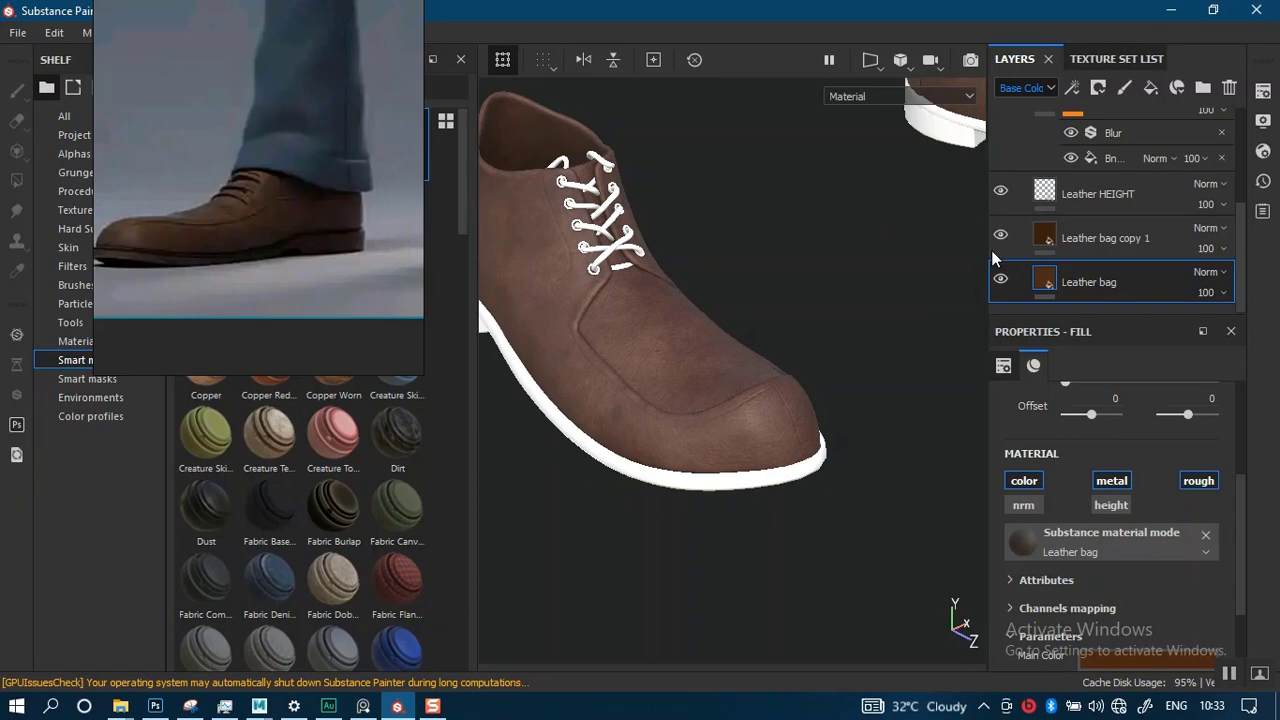
- Duplicate the Leather bag layer and move the copy above the LEATHER folder
{"action": "left_click", "coordinate": [1084, 206]}
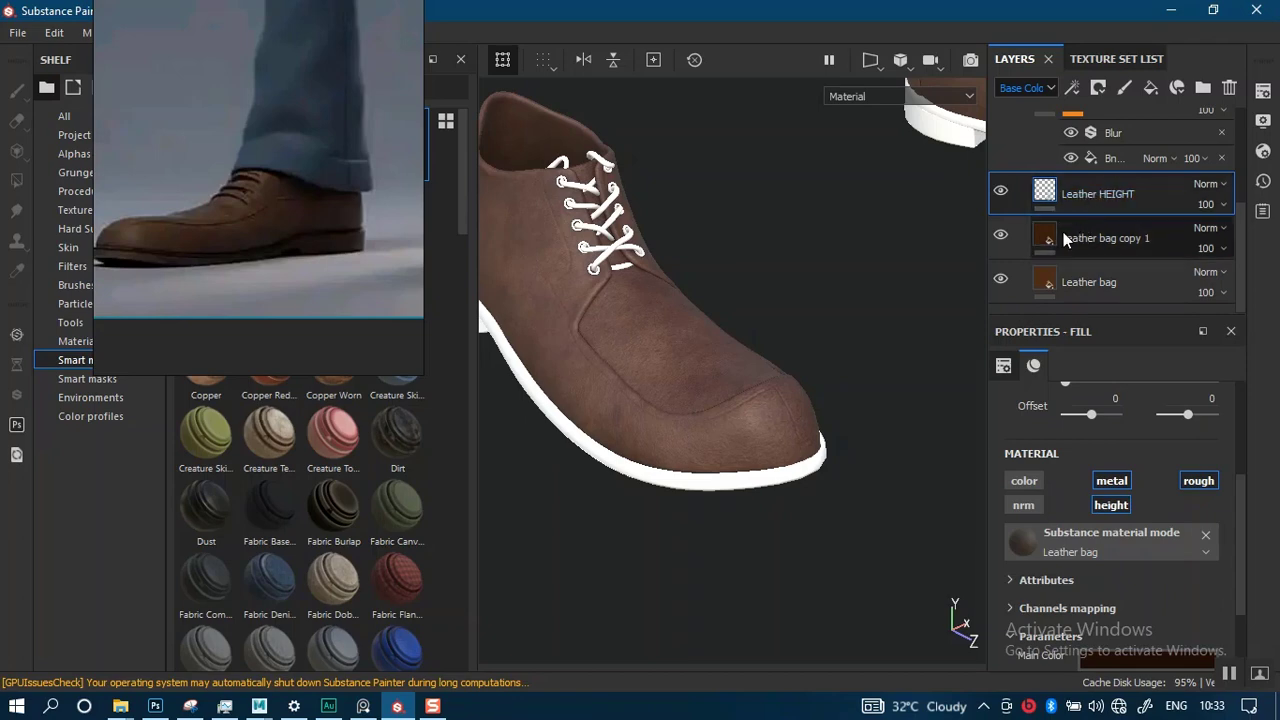
{"action": "left_click", "coordinate": [1080, 281]}
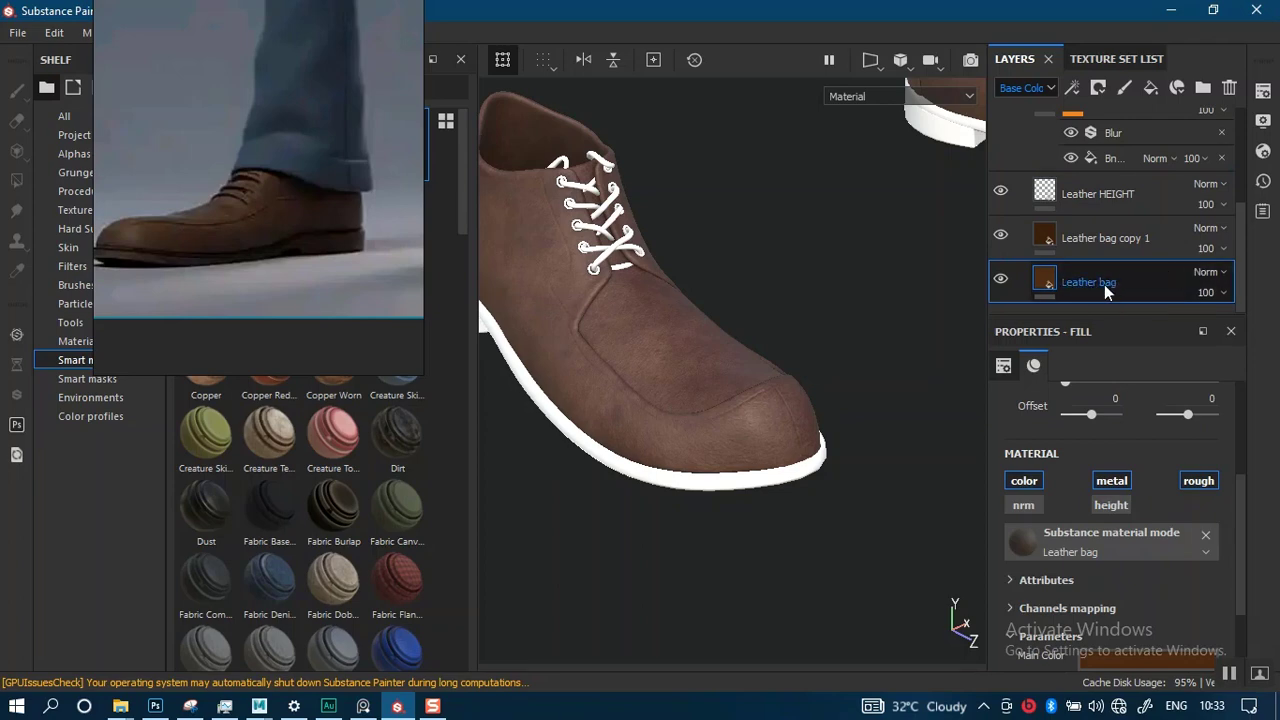
{"action": "key", "text": "ctrl+d"}
{"action": "left_click_drag", "start_coordinate": [1090, 282], "coordinate": [1083, 120]}
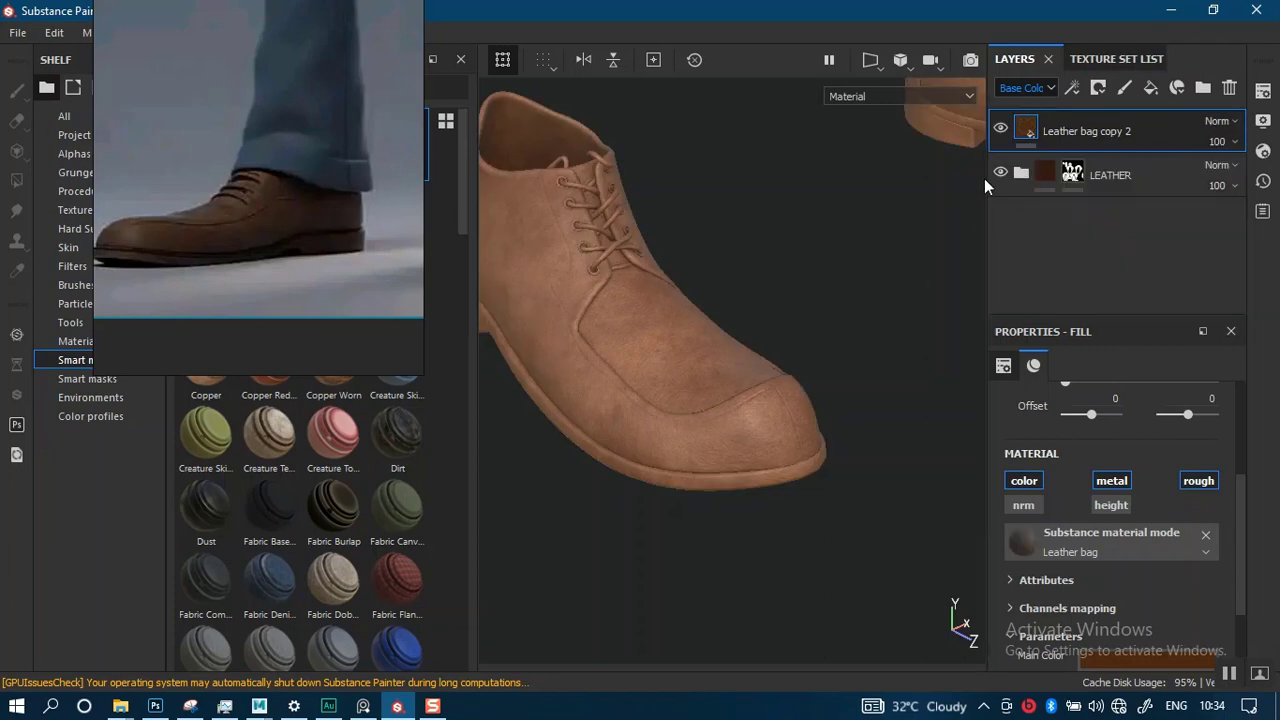
- Add a black mask to Leather bag copy 2 and polygon-fill the soles and heels of both shoes into it
{"action": "right_click", "coordinate": [1021, 131]}
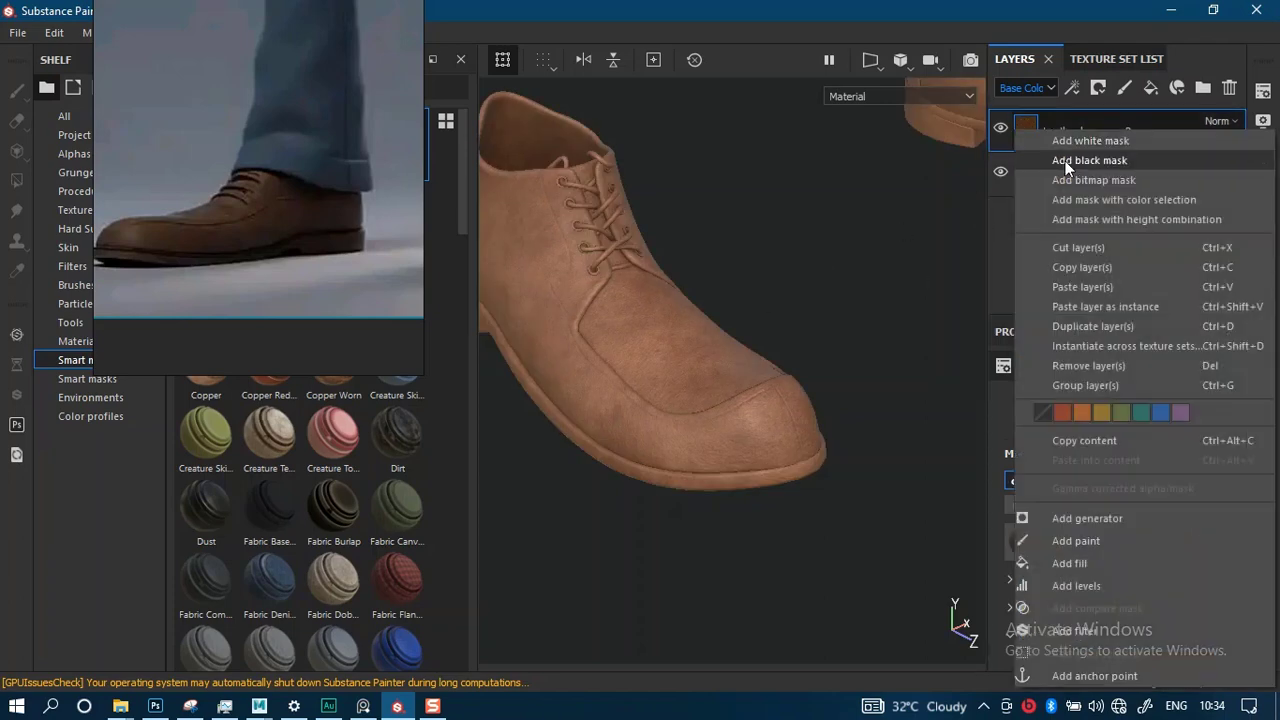
{"action": "left_click", "coordinate": [1065, 161]}
{"action": "key", "text": "1"}
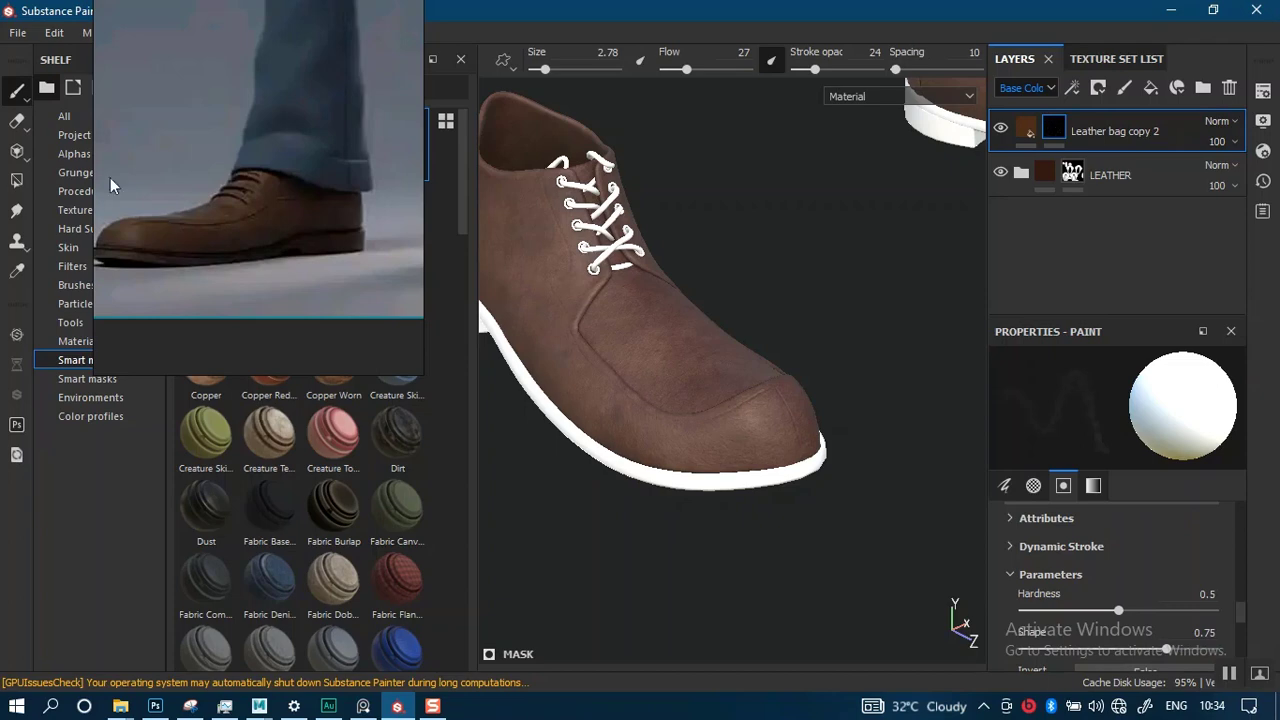
{"action": "left_click", "coordinate": [17, 181]}
{"action": "left_click_drag", "start_coordinate": [709, 358], "coordinate": [736, 431], "text": "alt"}
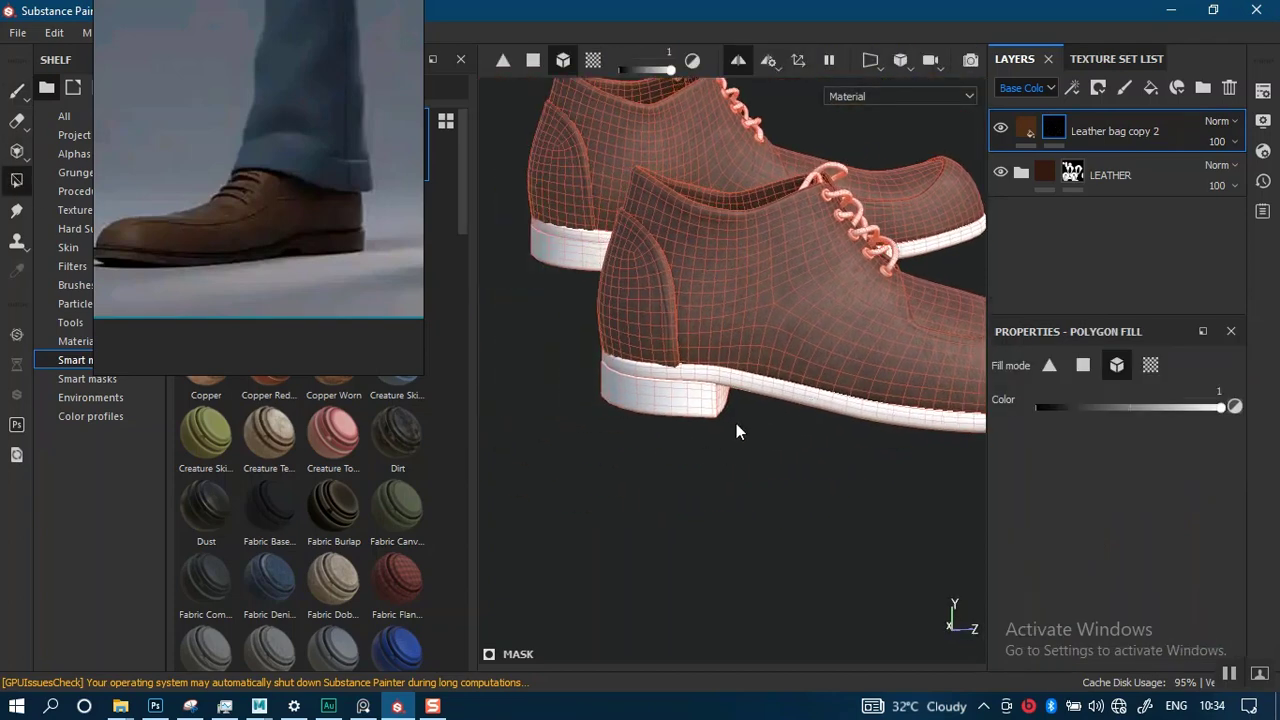
{"action": "left_click", "coordinate": [692, 389]}
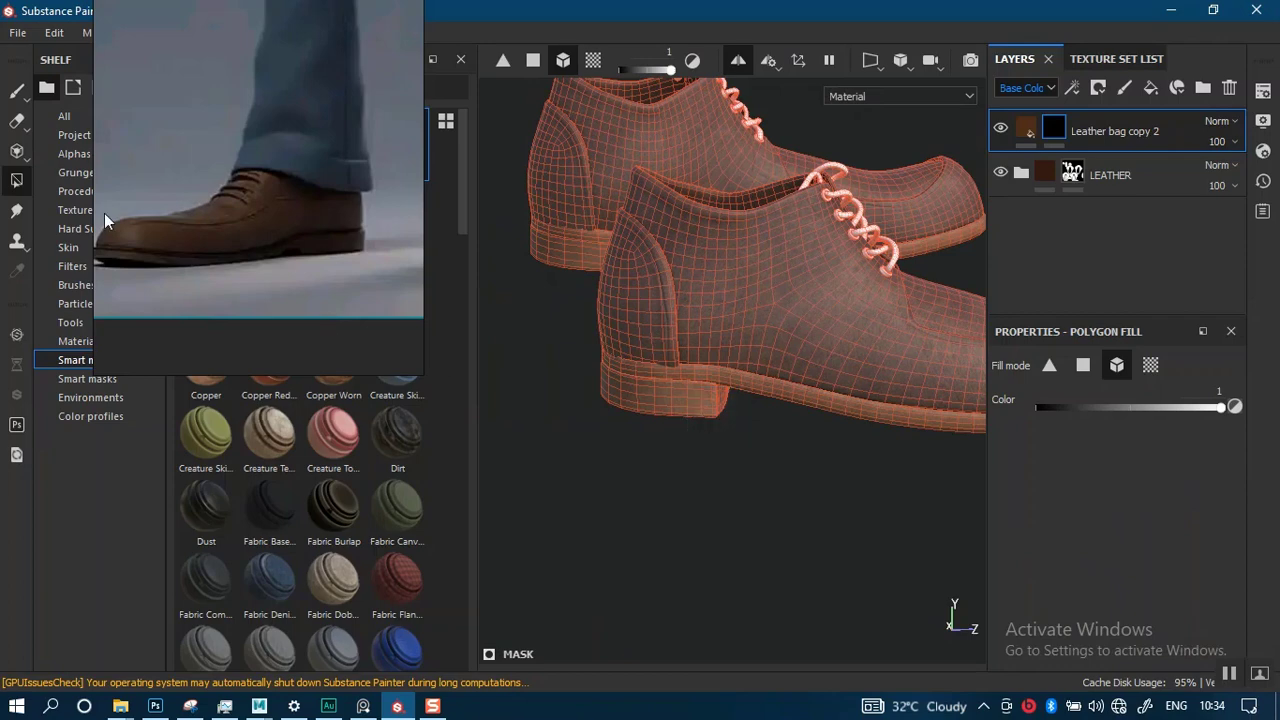
- Darken the sole layer's main color to a very dark brown with saturation 0.898
{"action": "left_click", "coordinate": [17, 90]}
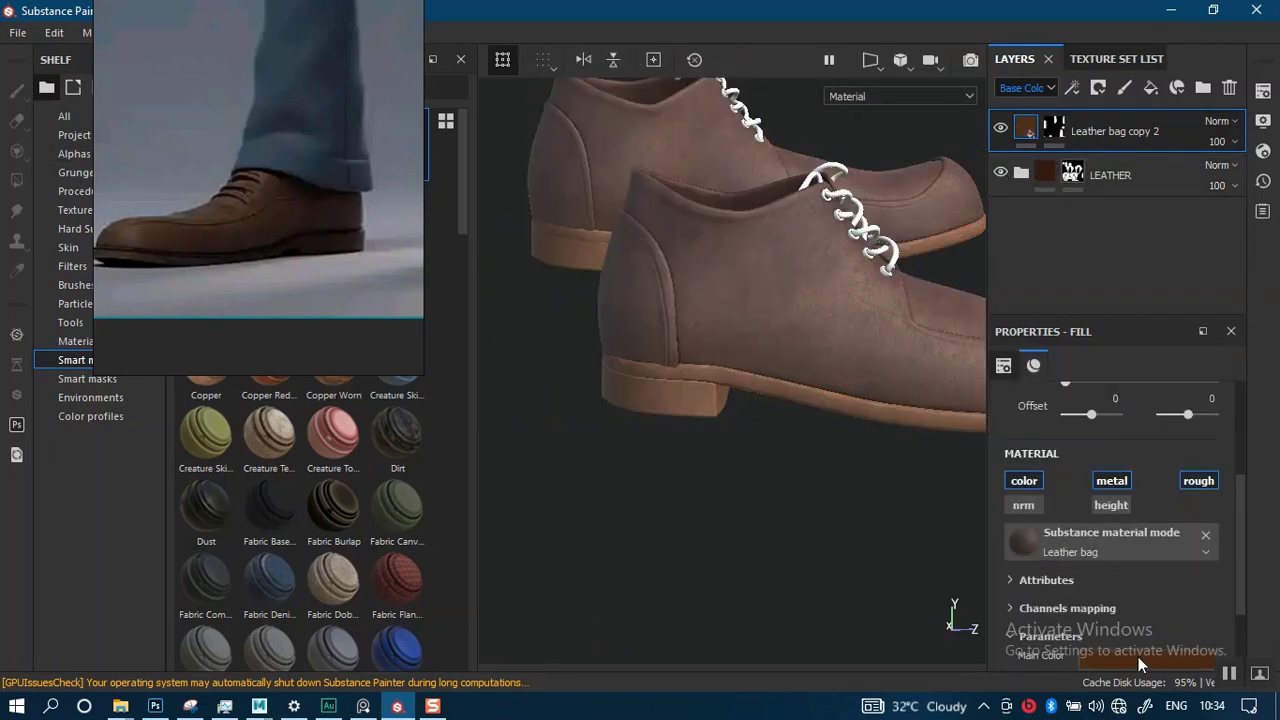
{"action": "left_click", "coordinate": [1138, 657]}
{"action": "left_click_drag", "start_coordinate": [1254, 570], "coordinate": [1257, 604]}
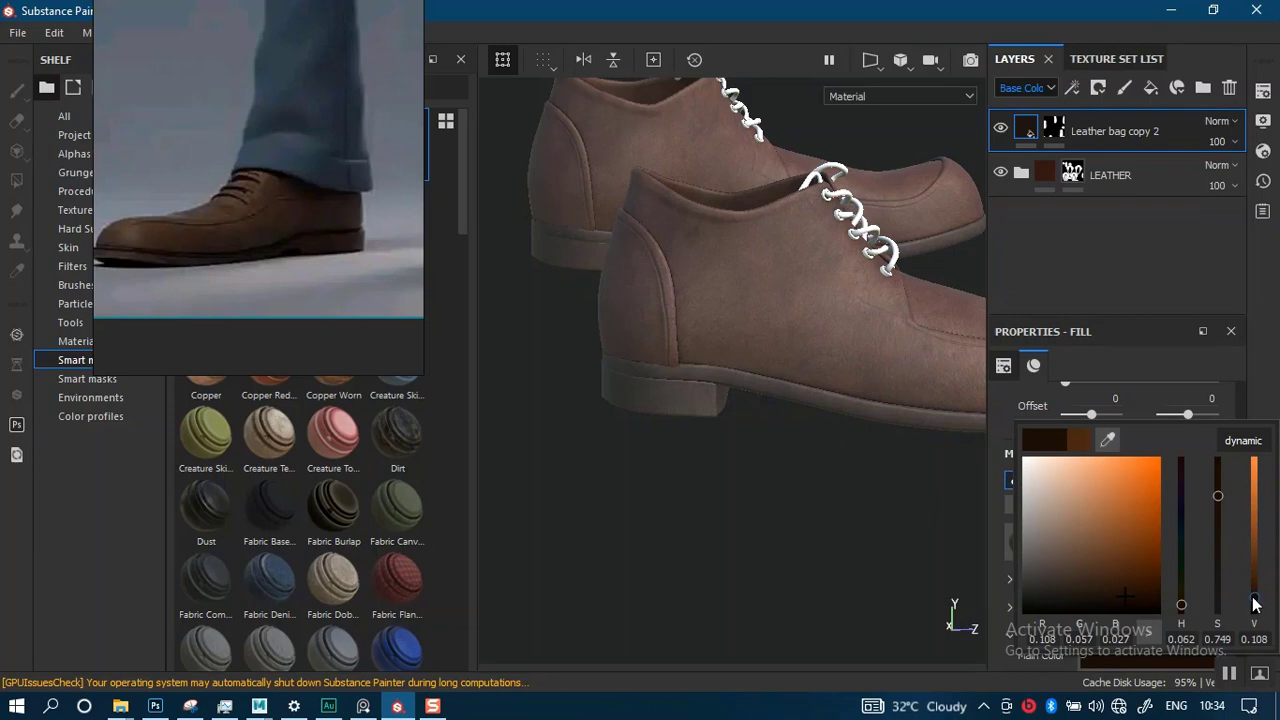
{"action": "left_click_drag", "start_coordinate": [1256, 603], "coordinate": [1256, 600]}
{"action": "left_click_drag", "start_coordinate": [1218, 478], "coordinate": [1218, 472]}
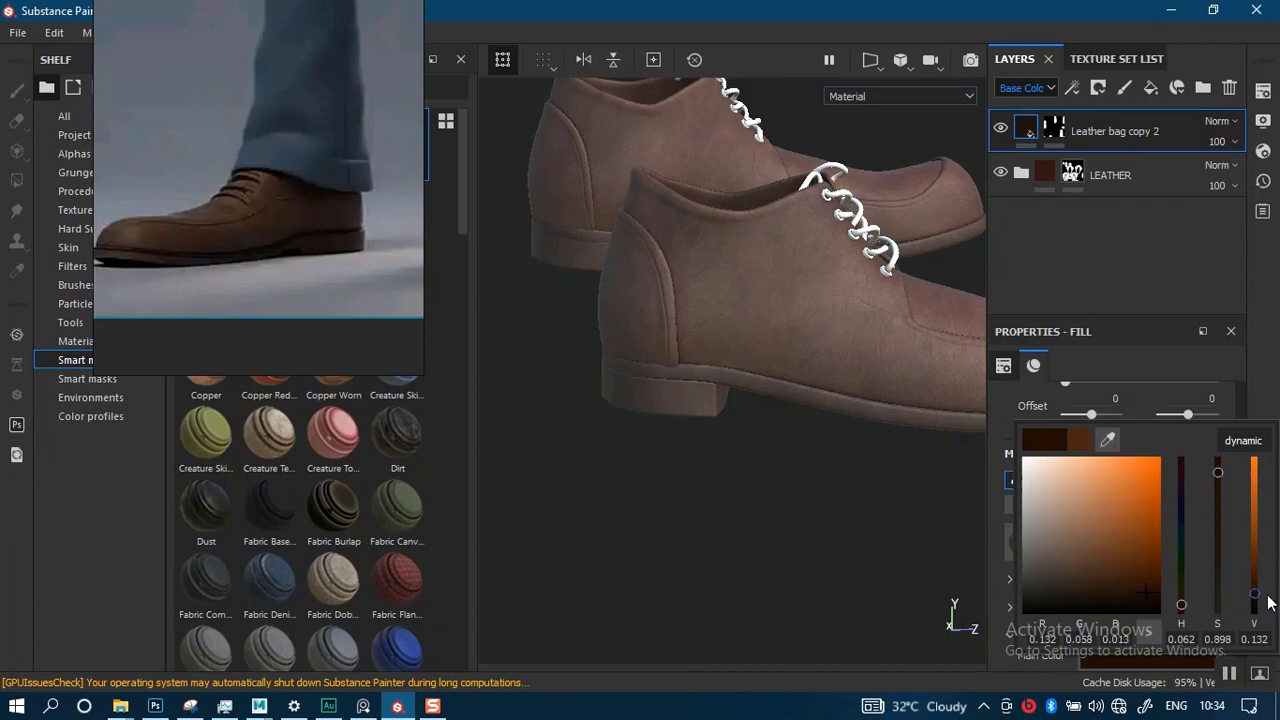
{"action": "left_click_drag", "start_coordinate": [1256, 594], "coordinate": [1257, 608]}
{"action": "left_click", "coordinate": [800, 538]}
- Inspect the dark soles on both shoes from the side, front and close up
{"action": "right_click_drag", "start_coordinate": [708, 279], "coordinate": [825, 361], "text": "alt"}
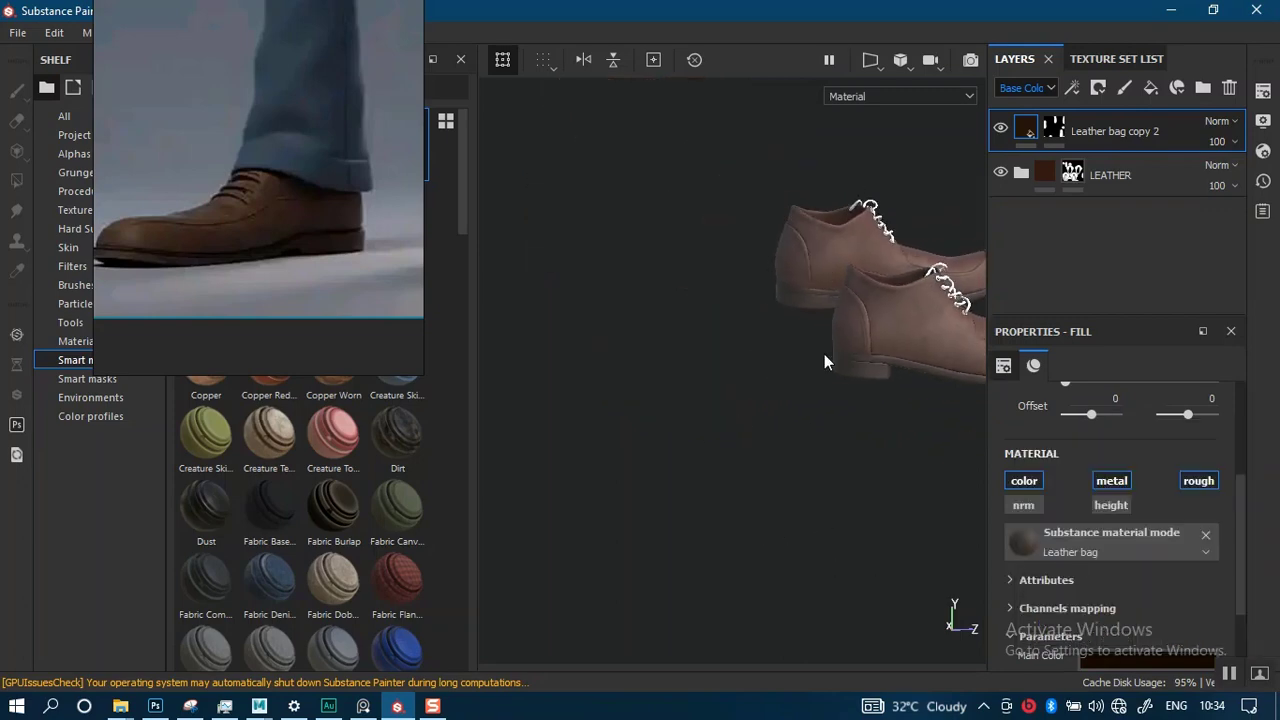
{"action": "middle_click_drag", "start_coordinate": [824, 354], "coordinate": [632, 424], "text": "alt"}
{"action": "left_click_drag", "start_coordinate": [733, 418], "coordinate": [590, 434], "text": "alt"}
{"action": "middle_click_drag", "start_coordinate": [798, 455], "coordinate": [726, 437], "text": "alt"}
{"action": "right_click_drag", "start_coordinate": [726, 437], "coordinate": [691, 437], "text": "alt"}
{"action": "left_click_drag", "start_coordinate": [691, 437], "coordinate": [852, 515], "text": "alt"}
{"action": "middle_click_drag", "start_coordinate": [697, 443], "coordinate": [760, 383], "text": "alt"}
{"action": "right_click_drag", "start_coordinate": [760, 390], "coordinate": [789, 581], "text": "alt"}
{"action": "right_click_drag", "start_coordinate": [716, 377], "coordinate": [684, 538], "text": "alt"}
{"action": "left_click_drag", "start_coordinate": [686, 500], "coordinate": [634, 436], "text": "alt"}
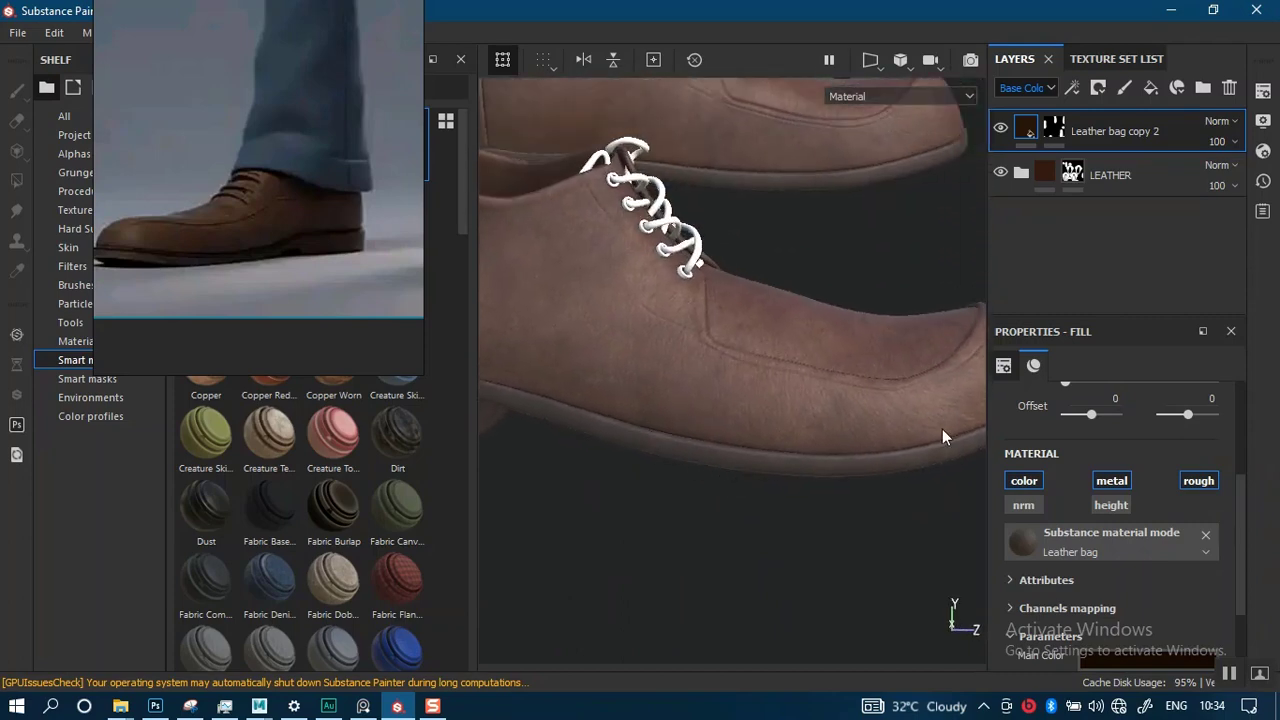
- Set the sole leather's roughness to 0.3846
{"action": "left_click_drag", "start_coordinate": [1241, 558], "coordinate": [1244, 607]}
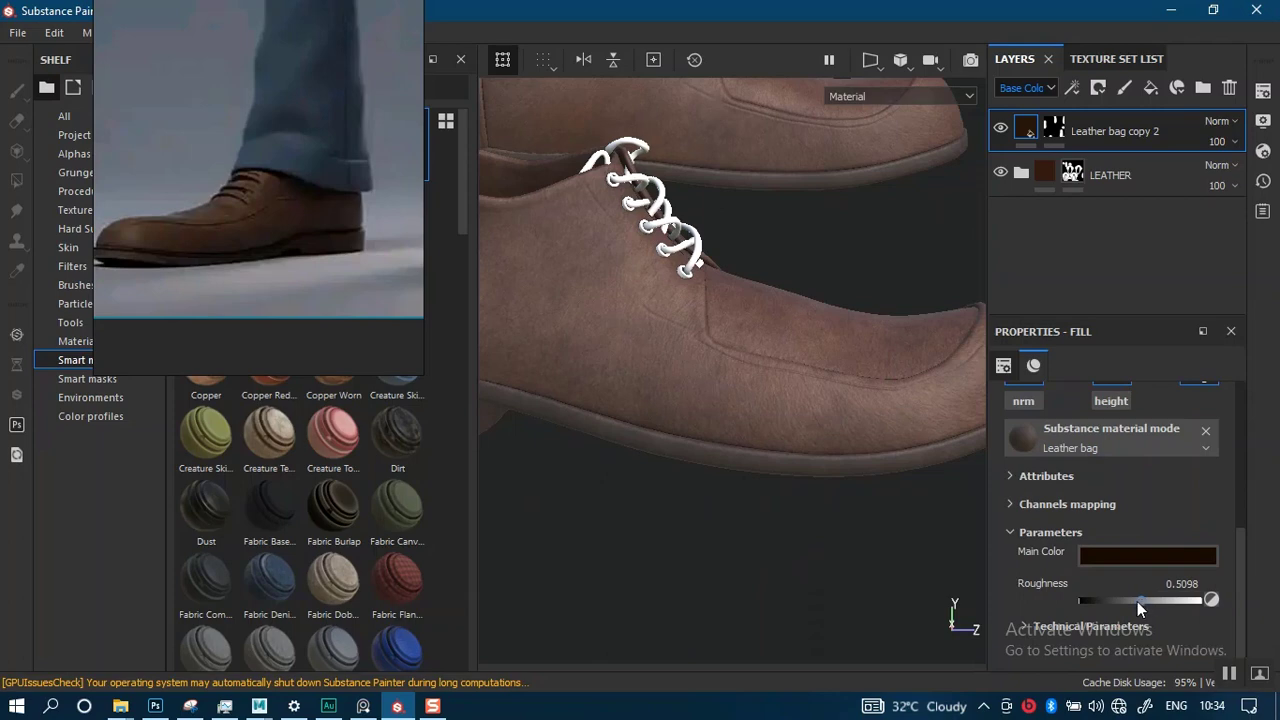
{"action": "left_click_drag", "start_coordinate": [1137, 601], "coordinate": [1126, 603]}
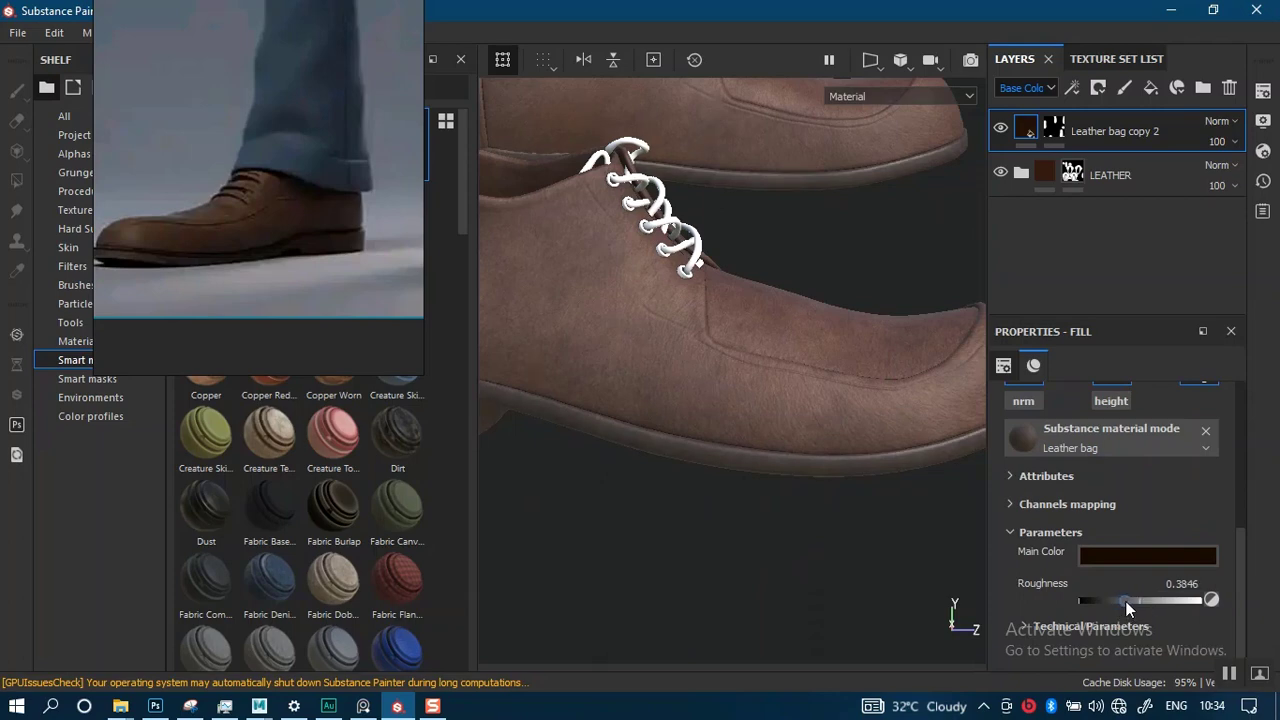
{"action": "scroll", "coordinate": [768, 390], "scroll_direction": "down", "scroll_amount": 4}
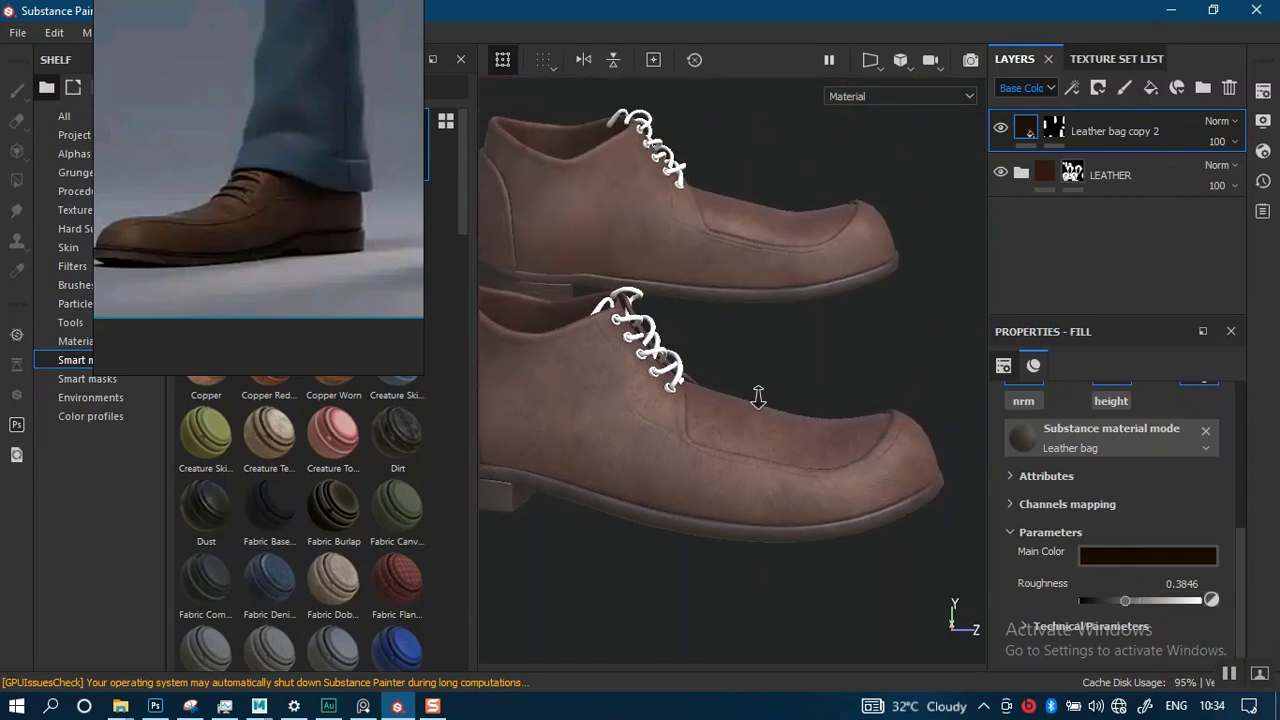
- Examine the soles, toe and laces from several angles and compare them with the reference image
{"action": "left_click_drag", "start_coordinate": [758, 397], "coordinate": [840, 394], "text": "alt"}
{"action": "right_click_drag", "start_coordinate": [744, 415], "coordinate": [760, 426], "text": "shift"}
{"action": "left_click_drag", "start_coordinate": [759, 483], "coordinate": [832, 392], "text": "alt"}
{"action": "mouse_move", "coordinate": [832, 392]}
{"action": "right_mouse_down", "text": "shift"}
{"action": "mouse_move", "coordinate": [768, 406]}
{"action": "mouse_move", "coordinate": [826, 401]}
{"action": "right_mouse_up", "text": "shift"}
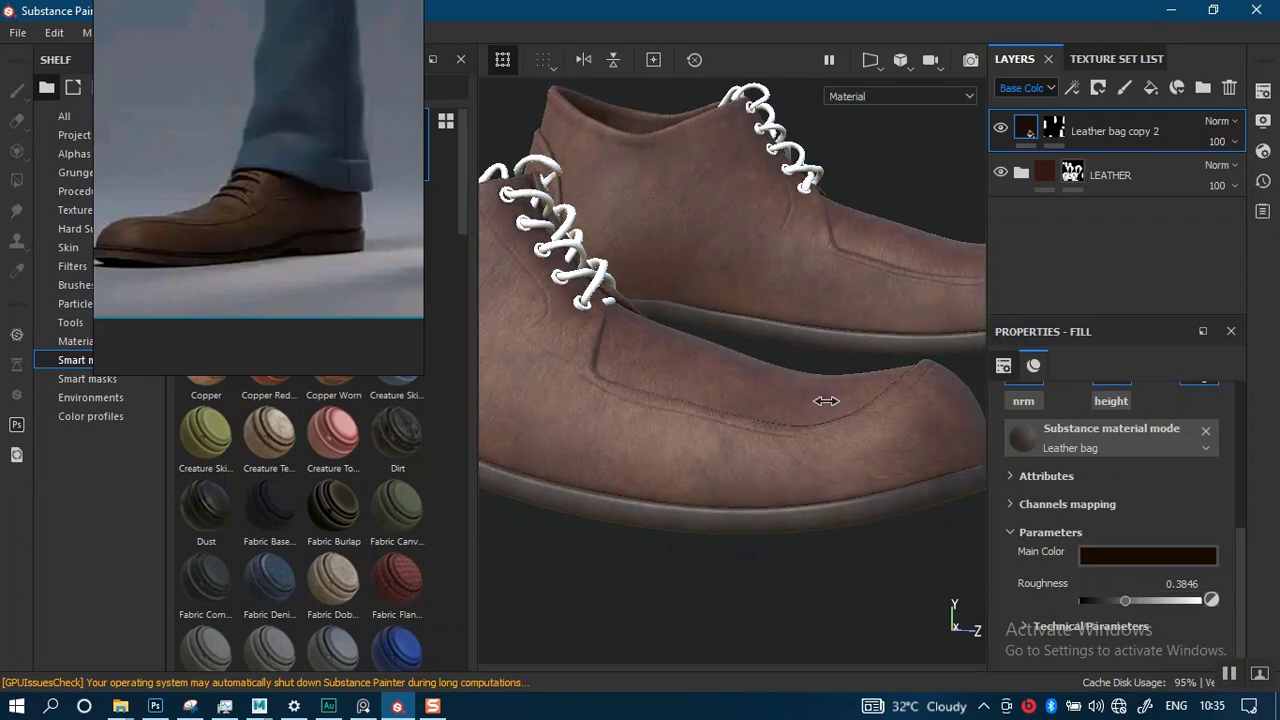
{"action": "right_click_drag", "start_coordinate": [780, 232], "coordinate": [716, 422], "text": "alt"}
{"action": "left_click_drag", "start_coordinate": [716, 422], "coordinate": [640, 418], "text": "alt"}
{"action": "middle_click_drag", "start_coordinate": [638, 366], "coordinate": [563, 412], "text": "alt"}
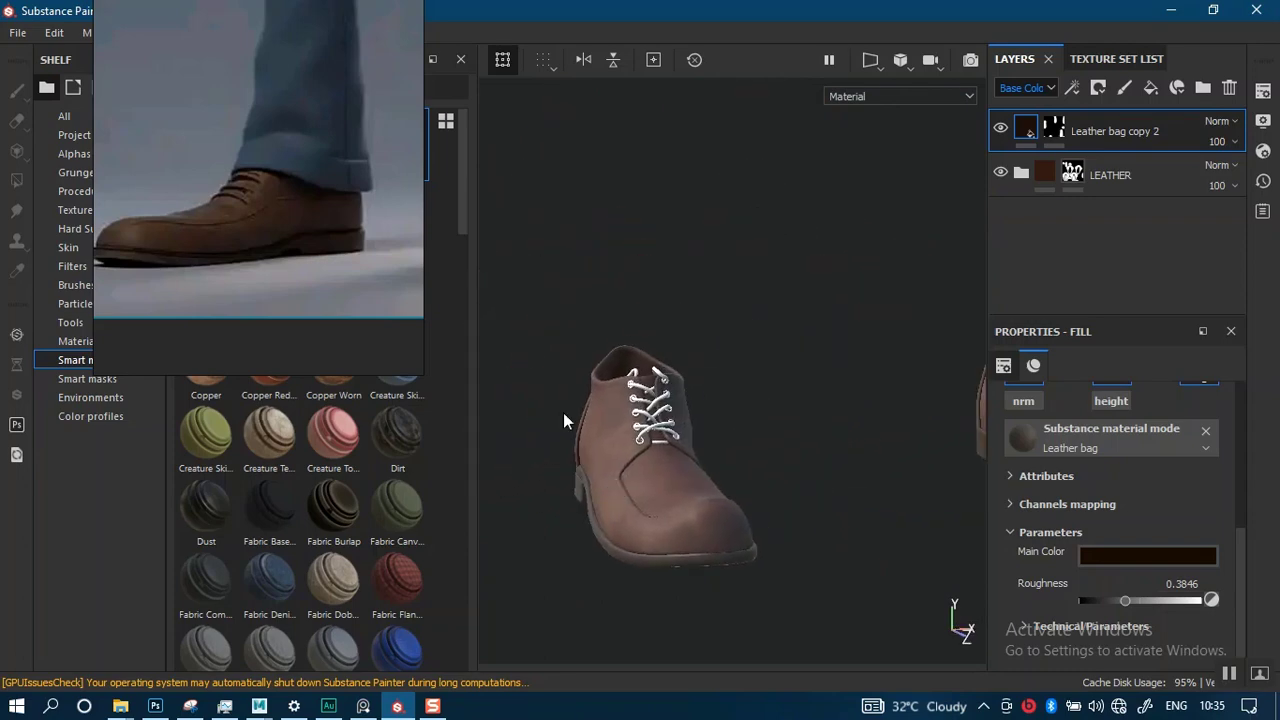
{"action": "right_click_drag", "start_coordinate": [563, 412], "coordinate": [560, 348], "text": "alt"}
{"action": "left_click_drag", "start_coordinate": [549, 328], "coordinate": [505, 382], "text": "alt"}
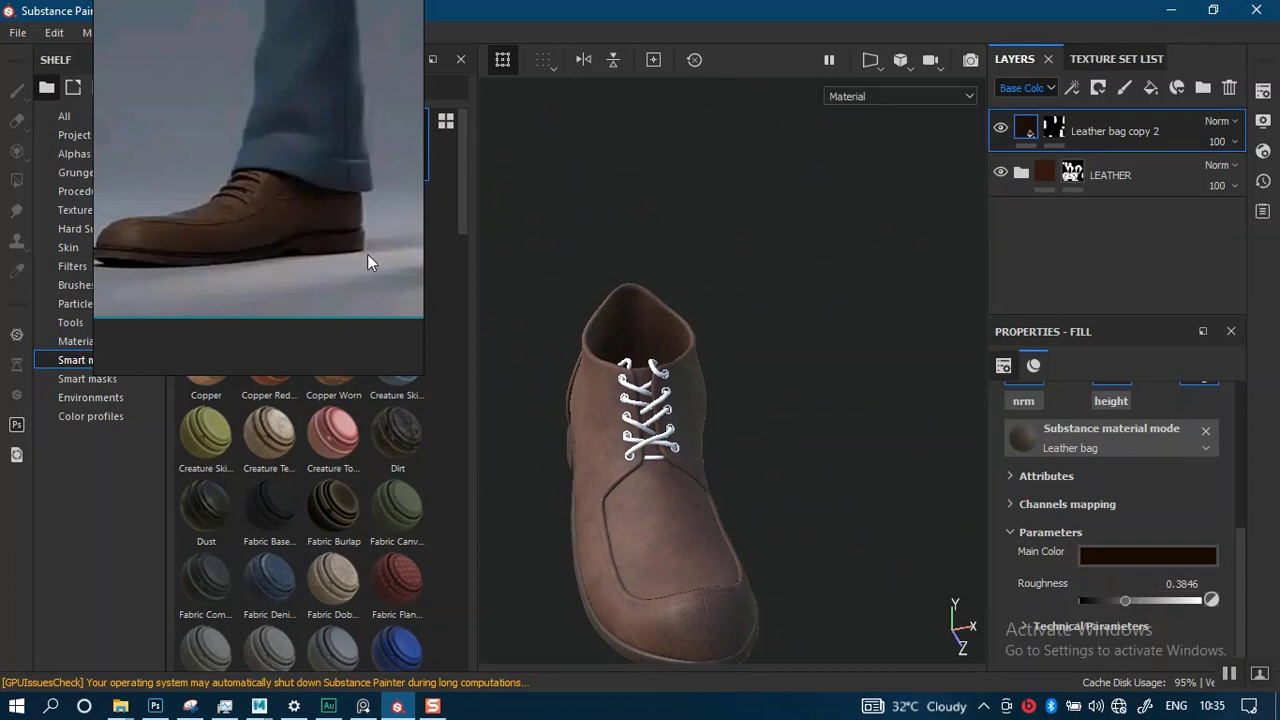
{"action": "right_click_drag", "start_coordinate": [642, 450], "coordinate": [650, 382], "text": "alt"}
{"action": "left_click_drag", "start_coordinate": [650, 382], "coordinate": [553, 343], "text": "alt"}
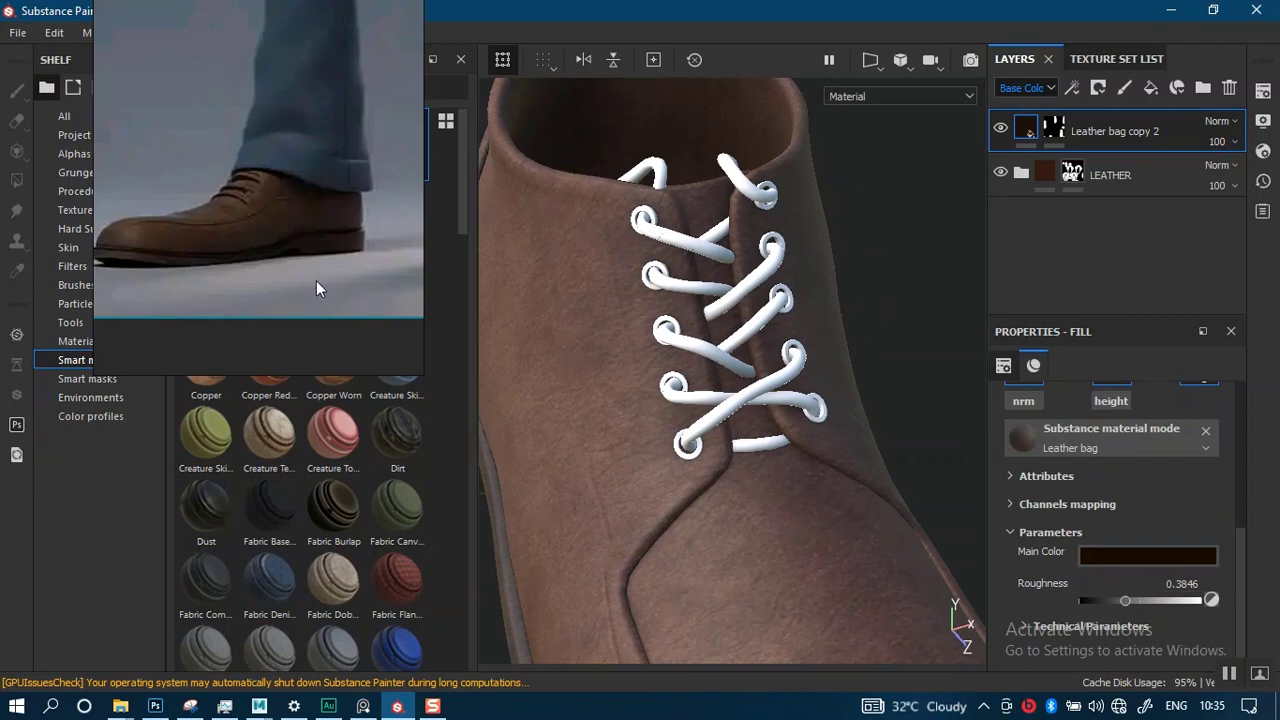
- Filter the shelf's materials by "FABR" and add Fabric Soft Denim as a new layer above the leather layers
{"action": "left_click_drag", "start_coordinate": [254, 285], "coordinate": [985, 143]}
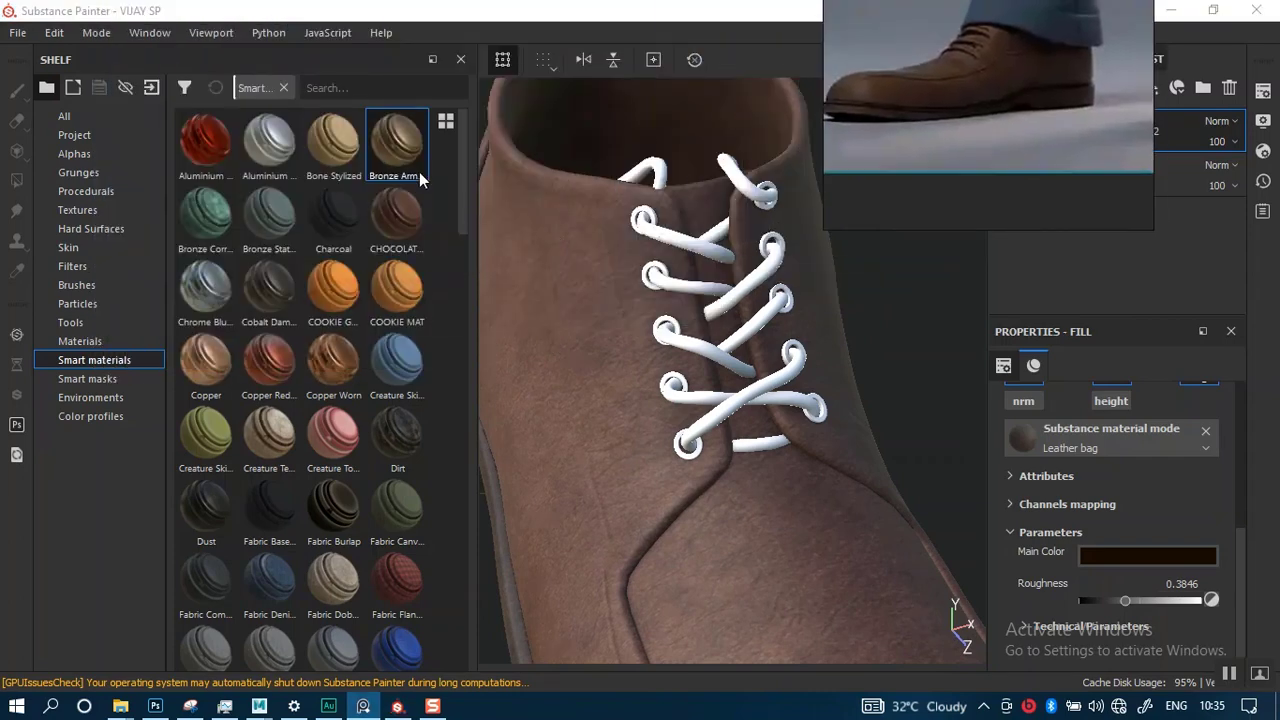
{"action": "left_click", "coordinate": [97, 343]}
{"action": "left_click", "coordinate": [368, 90]}
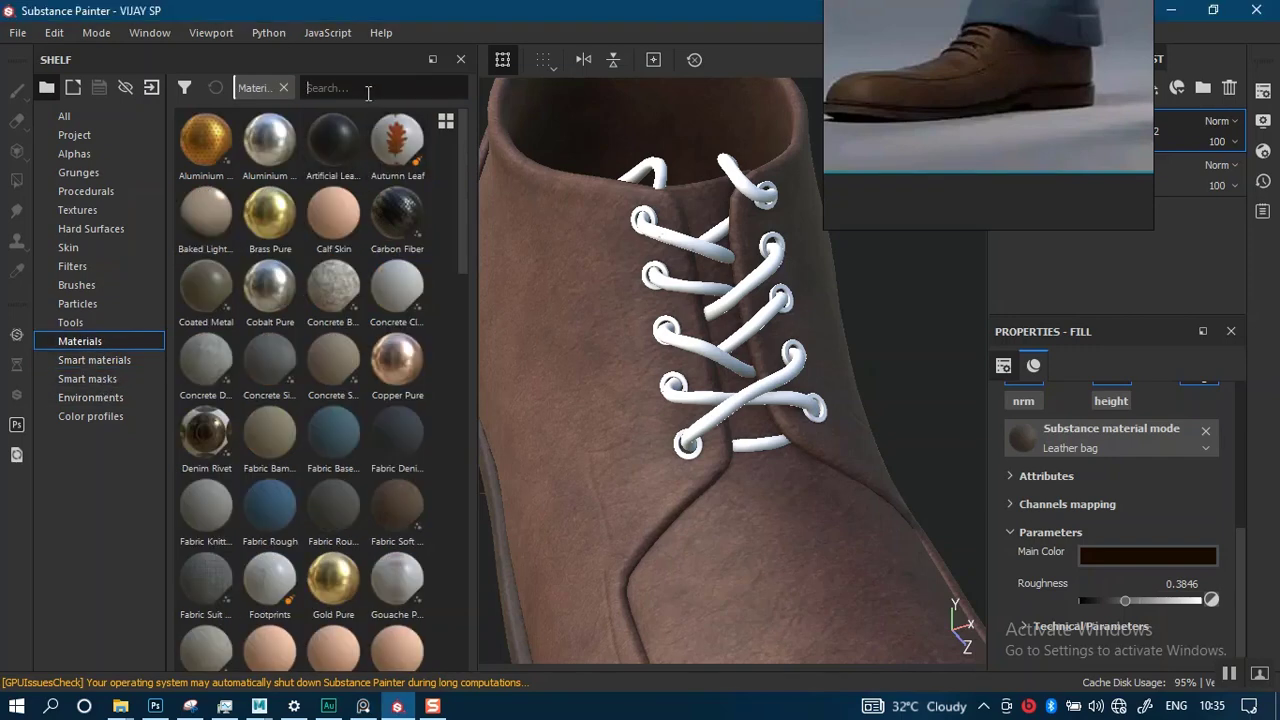
{"action": "type", "text": "FABR"}
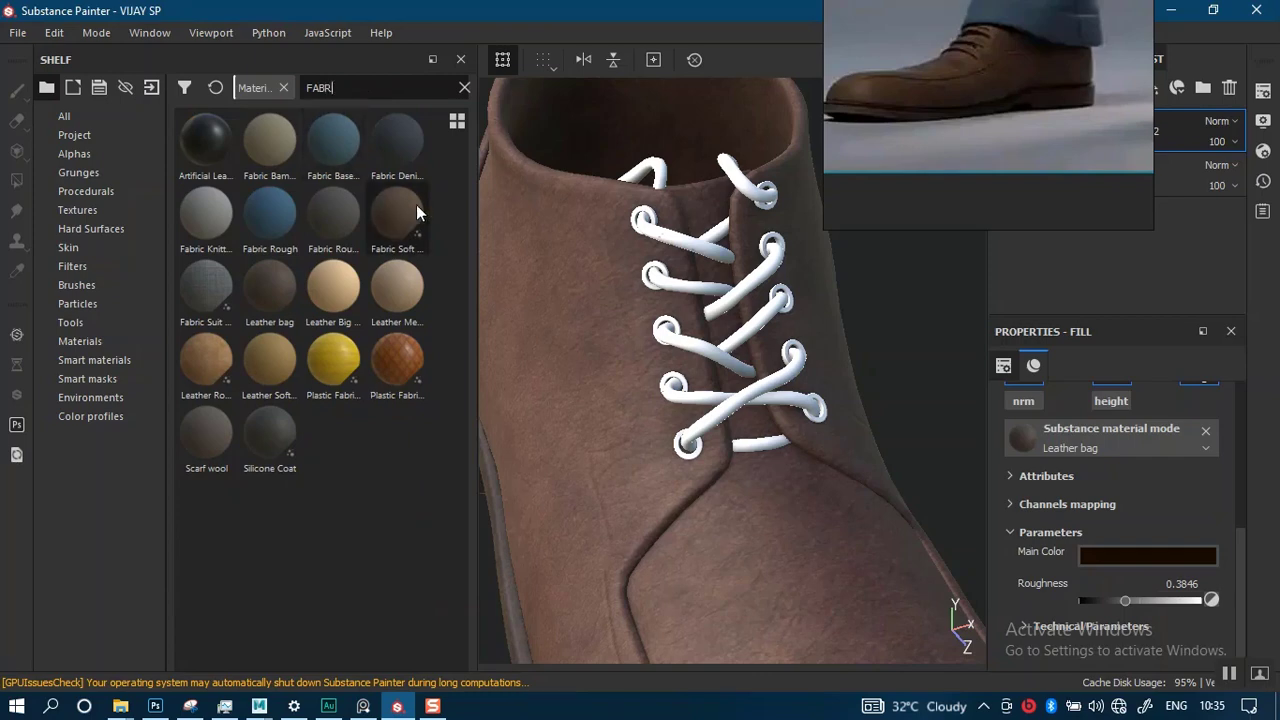
{"action": "left_click_drag", "start_coordinate": [939, 184], "coordinate": [78, 159]}
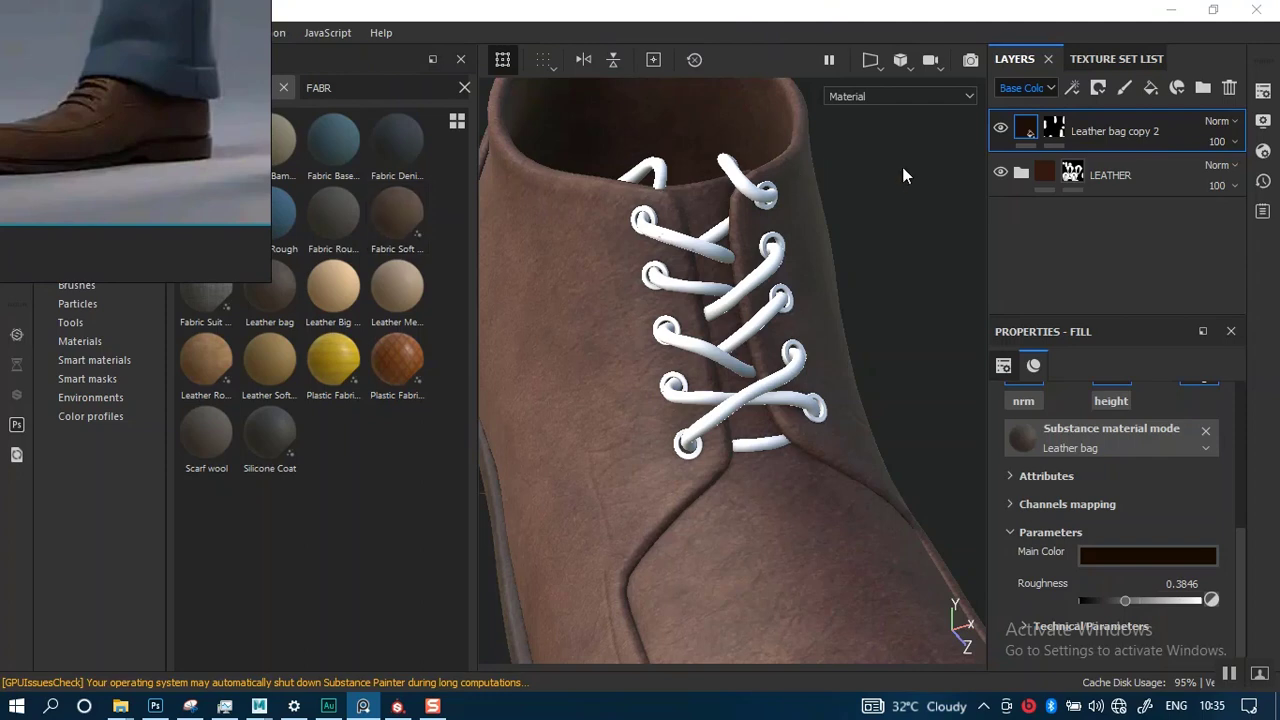
{"action": "left_click_drag", "start_coordinate": [397, 213], "coordinate": [1097, 112]}
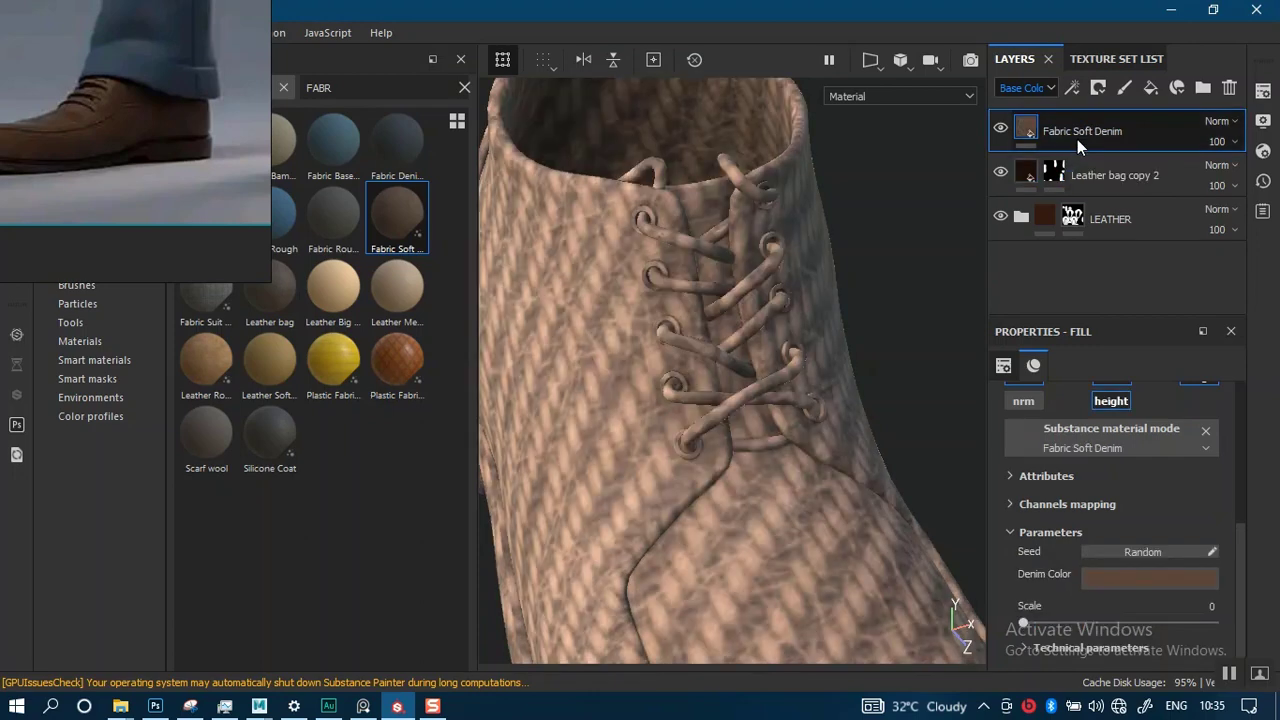
- Add a black mask to the Fabric Soft Denim layer and polygon-fill the shoelaces so the fabric covers only them
{"action": "right_click", "coordinate": [1025, 123]}
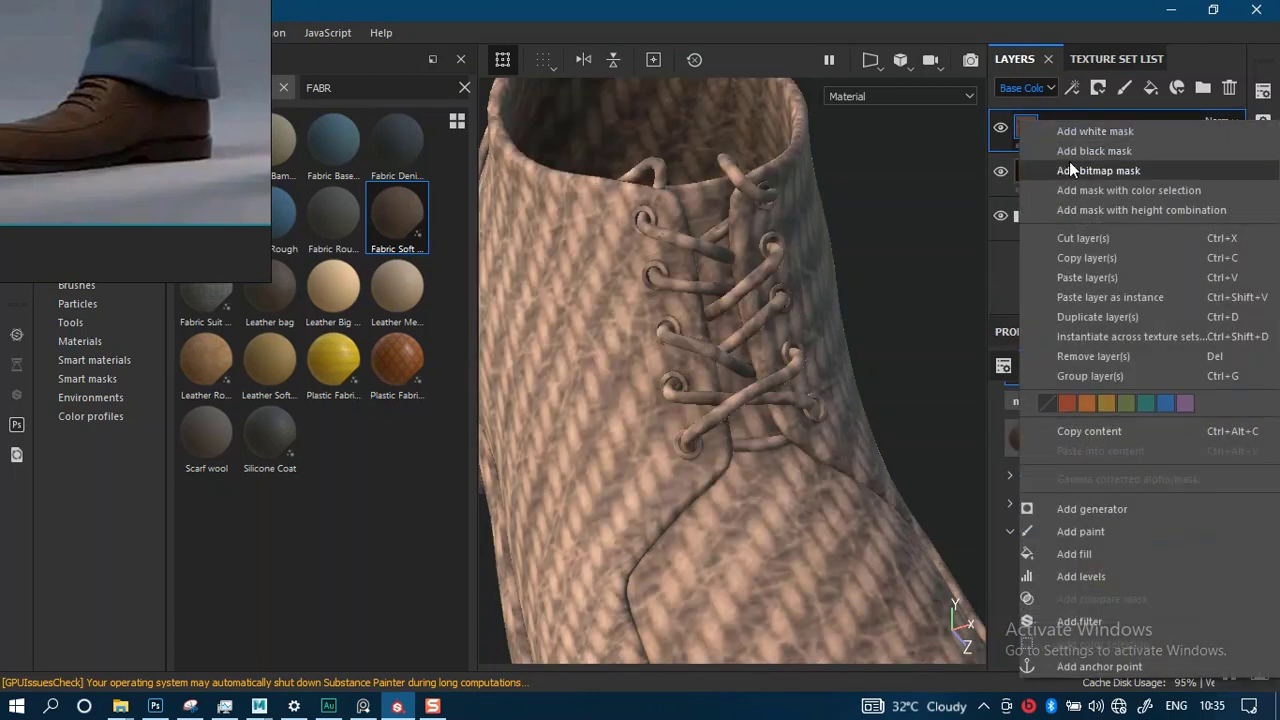
{"action": "left_click", "coordinate": [1077, 155]}
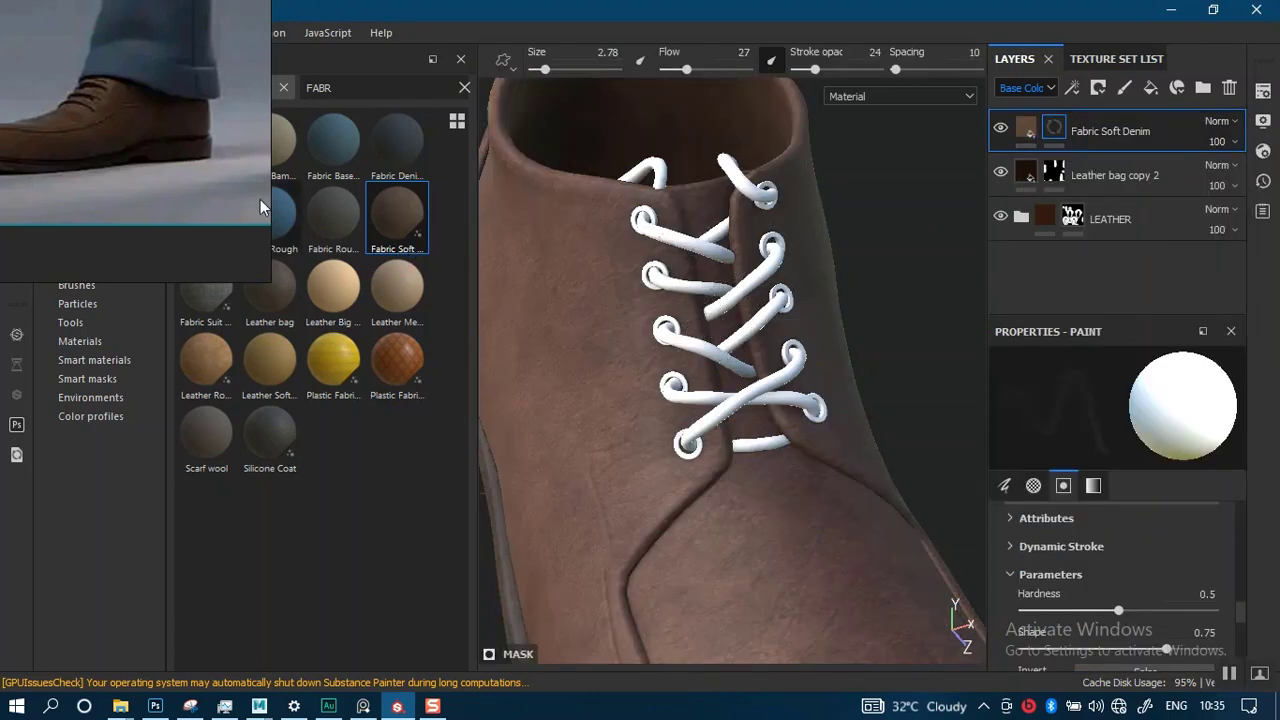
{"action": "left_click", "coordinate": [16, 180]}
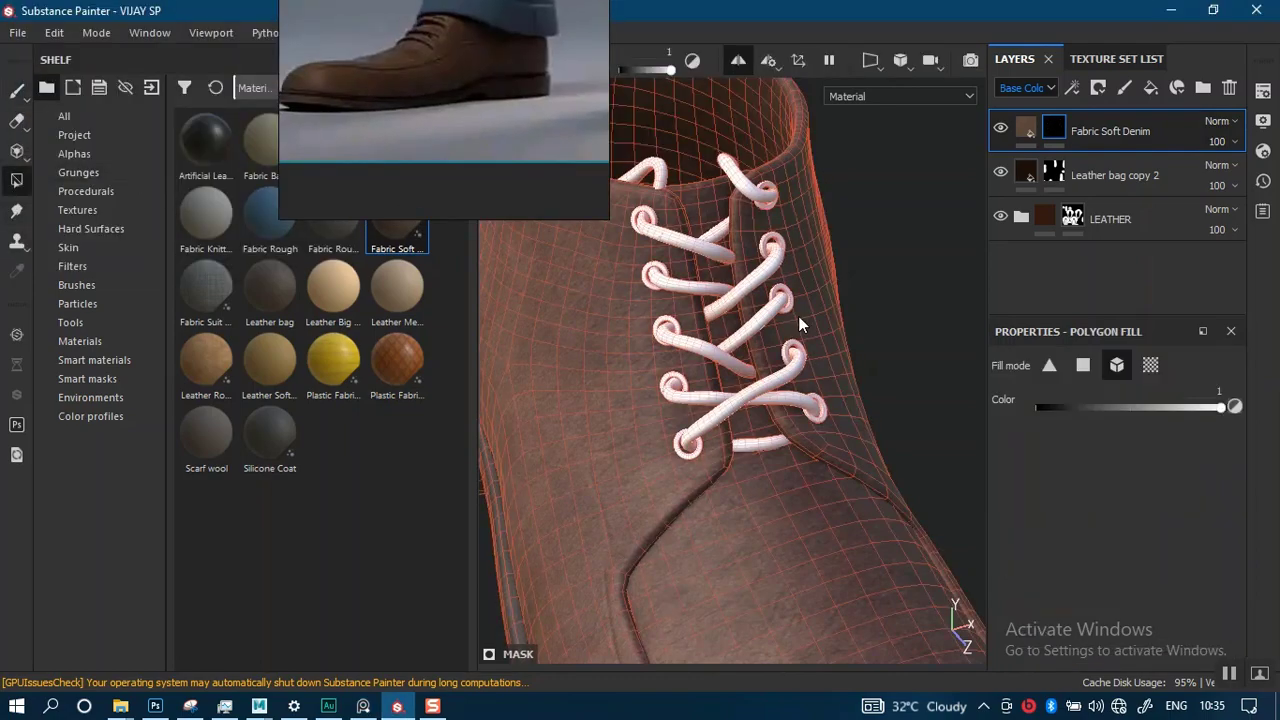
{"action": "left_click_drag", "start_coordinate": [900, 286], "coordinate": [757, 430], "text": "alt"}
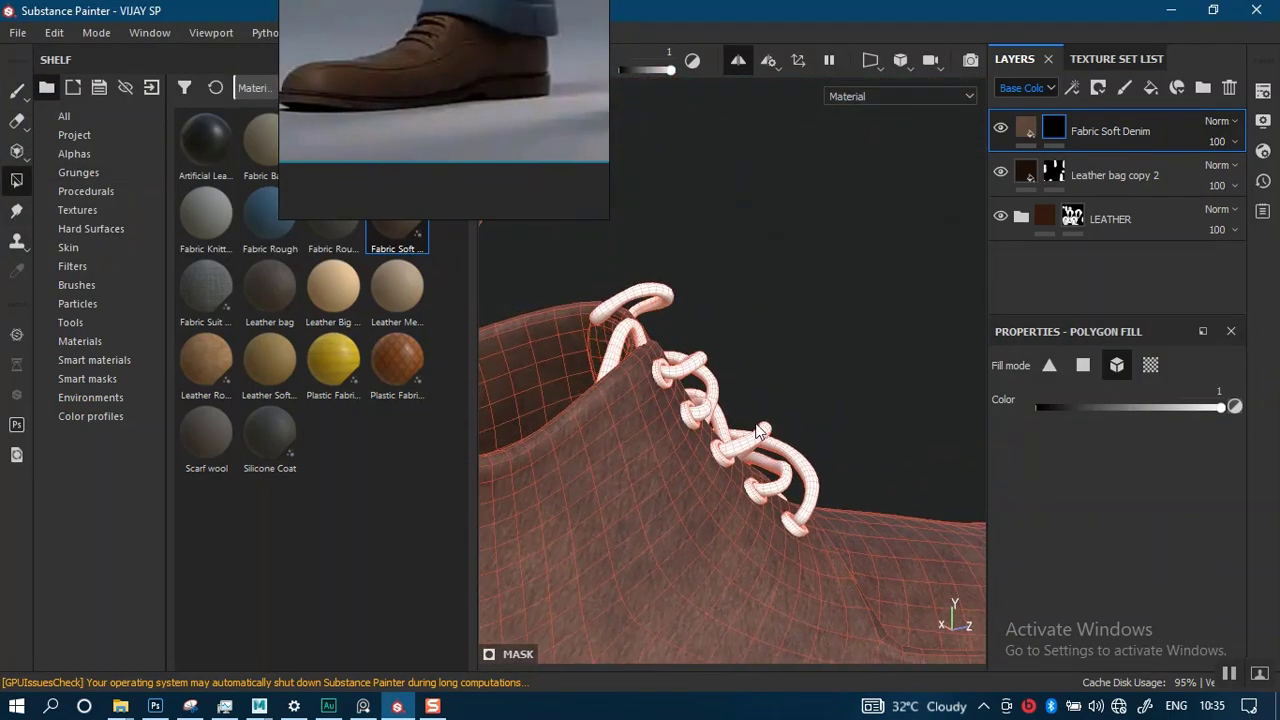
{"action": "left_click_drag", "start_coordinate": [751, 358], "coordinate": [701, 297], "text": "alt"}
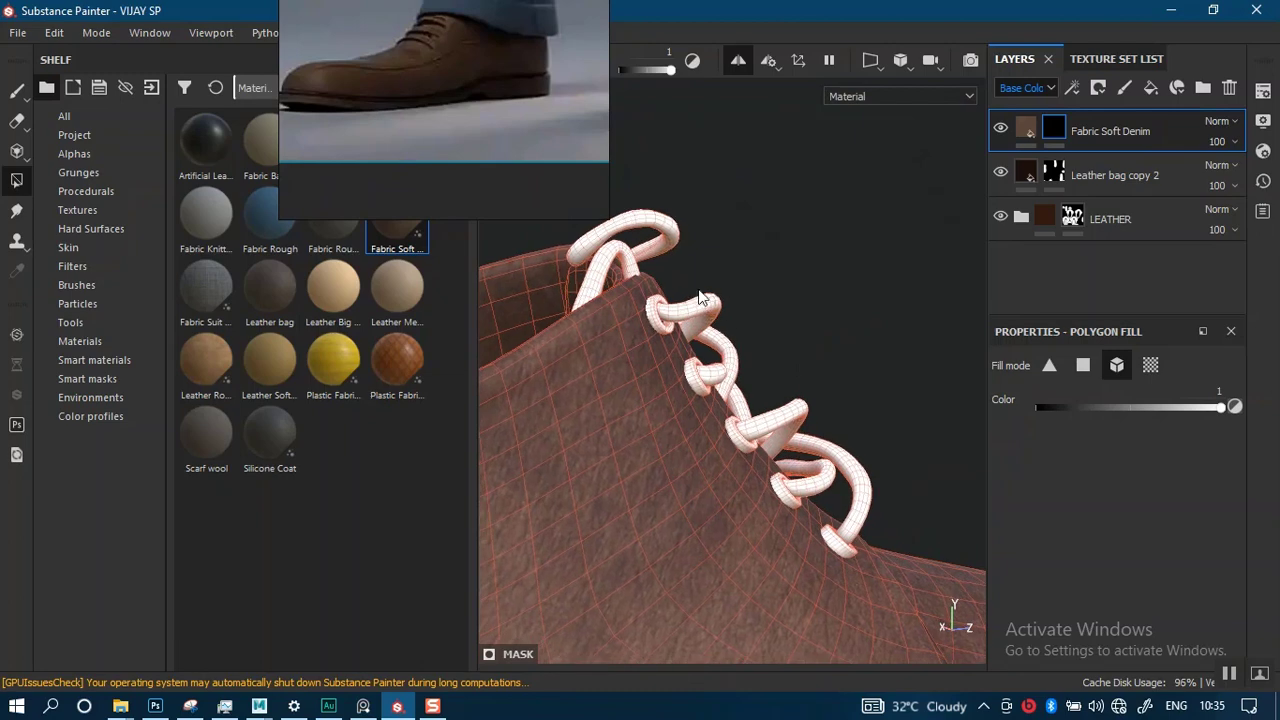
{"action": "left_click", "coordinate": [735, 325]}
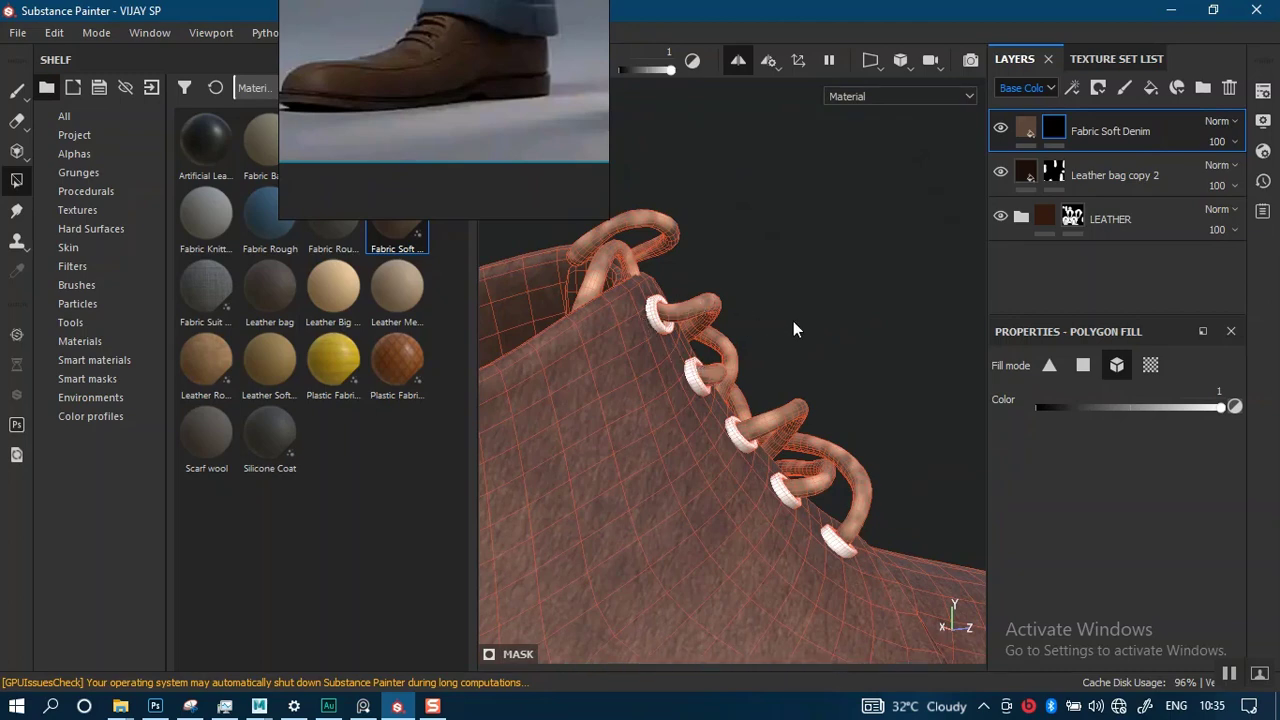
- Rename the Leather bag copy 2 layer to "Leather sole"
{"action": "left_click_drag", "start_coordinate": [803, 363], "coordinate": [756, 430], "text": "alt"}
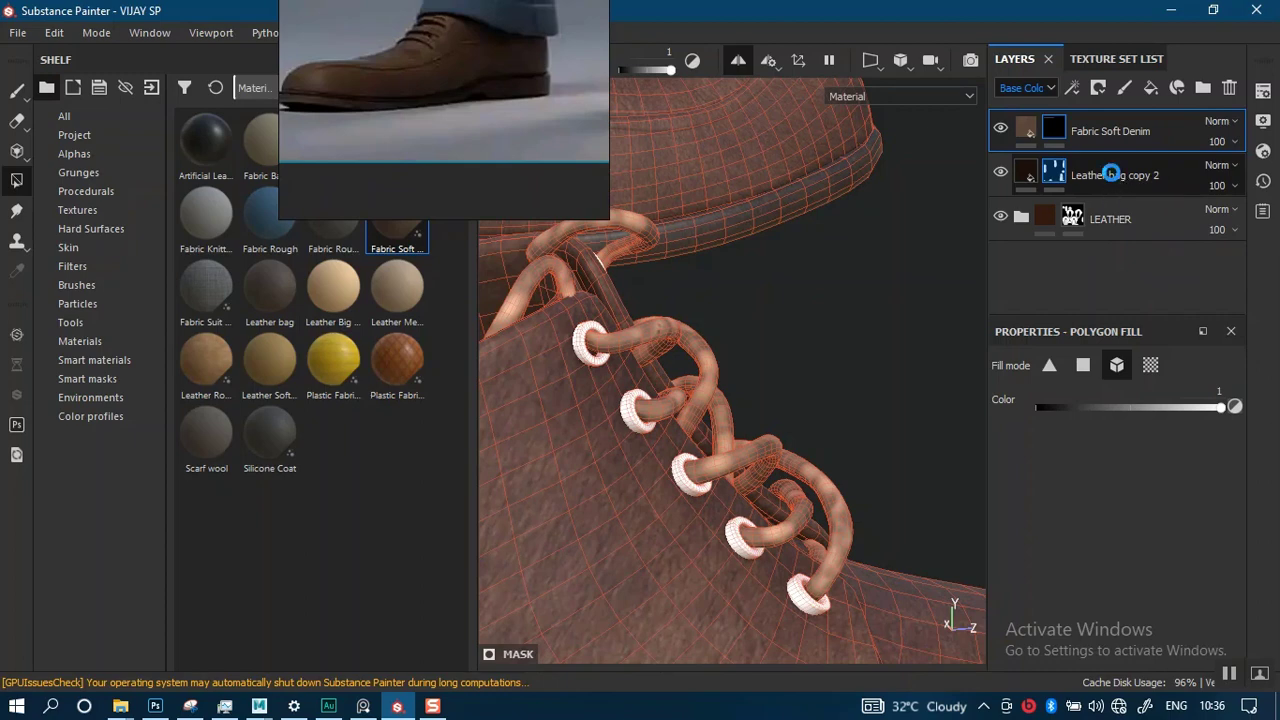
{"action": "double_click", "coordinate": [1111, 175]}
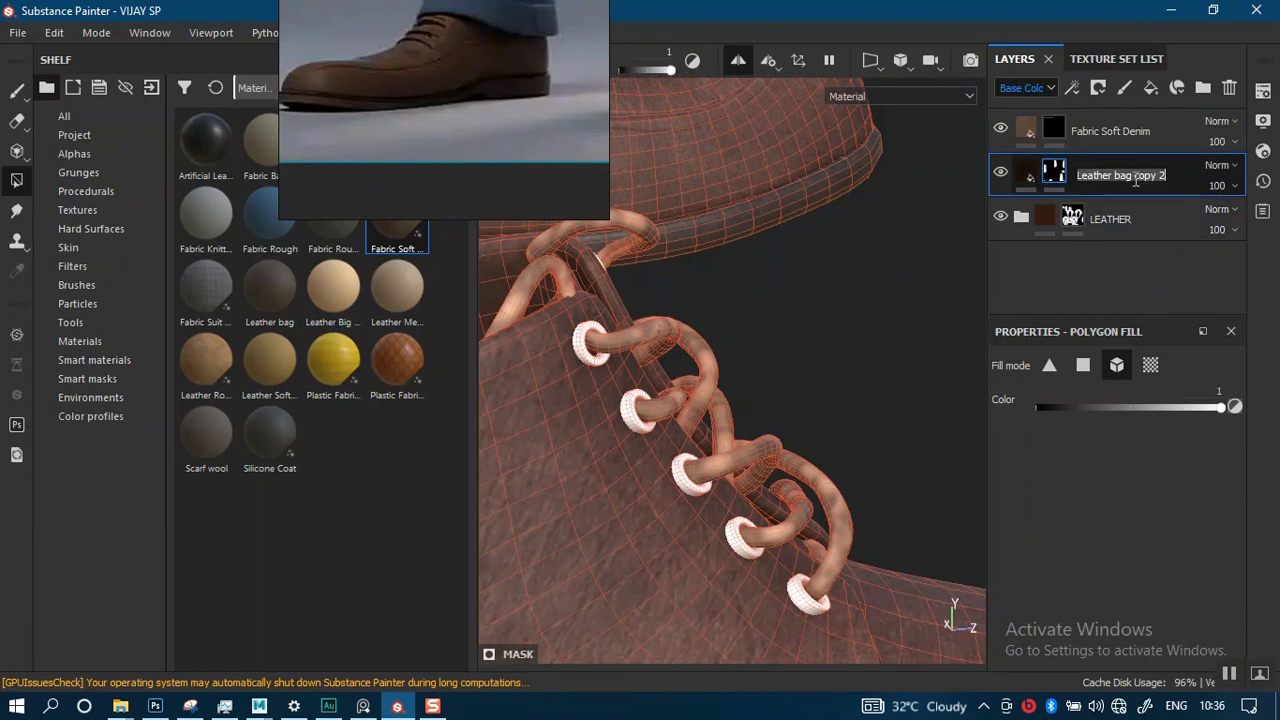
{"action": "key", "text": "Right"}
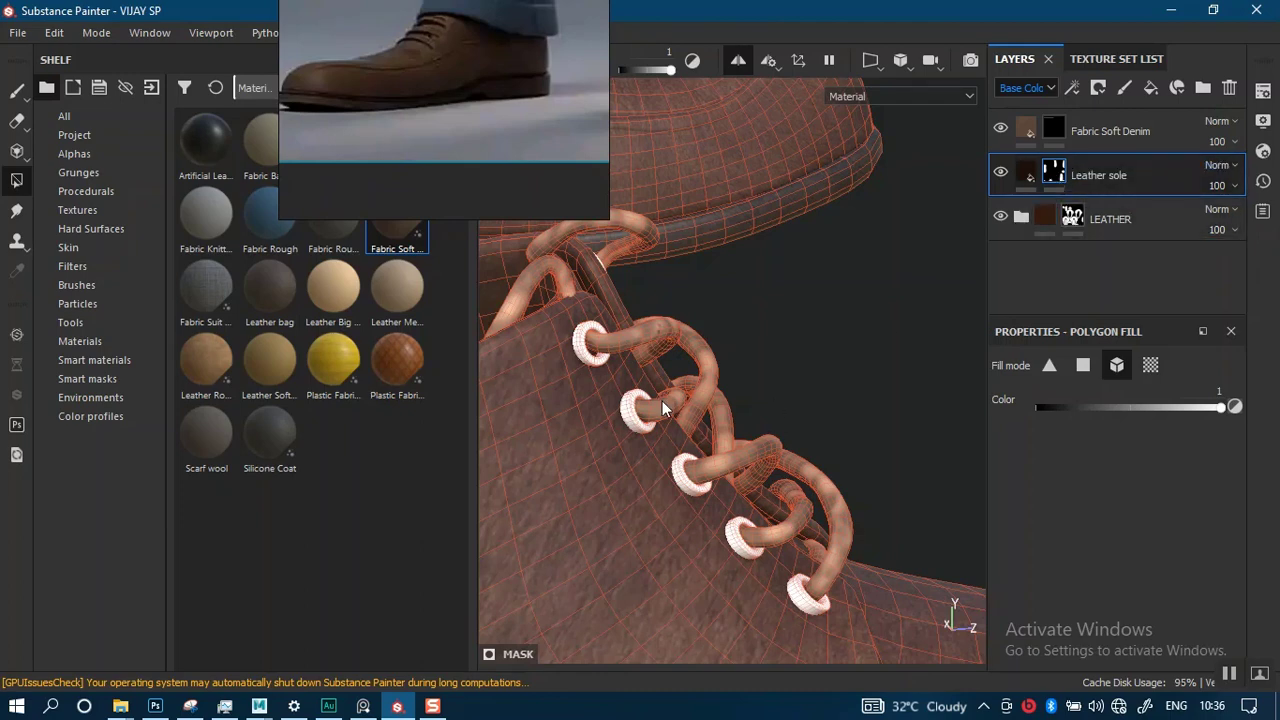
- Try to mesh-fill an eyelet directly on the 3D shoe in the Leather sole mask
{"action": "scroll", "coordinate": [690, 440], "scroll_direction": "up", "scroll_amount": 3}
{"action": "mouse_move", "coordinate": [715, 443]}
{"action": "left_mouse_down", "text": "alt"}
{"action": "mouse_move", "coordinate": [720, 477]}
{"action": "mouse_move", "coordinate": [746, 423]}
{"action": "mouse_move", "coordinate": [738, 442]}
{"action": "left_mouse_up", "text": "alt"}
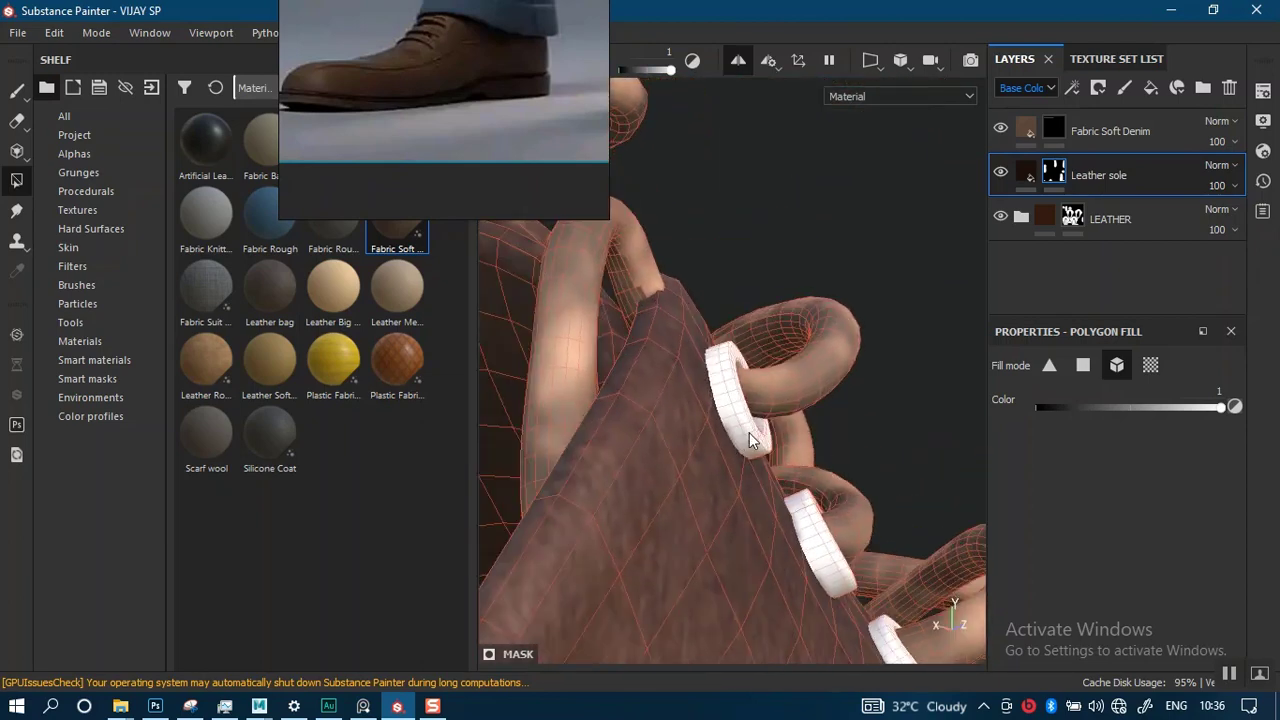
{"action": "left_click", "coordinate": [752, 440]}
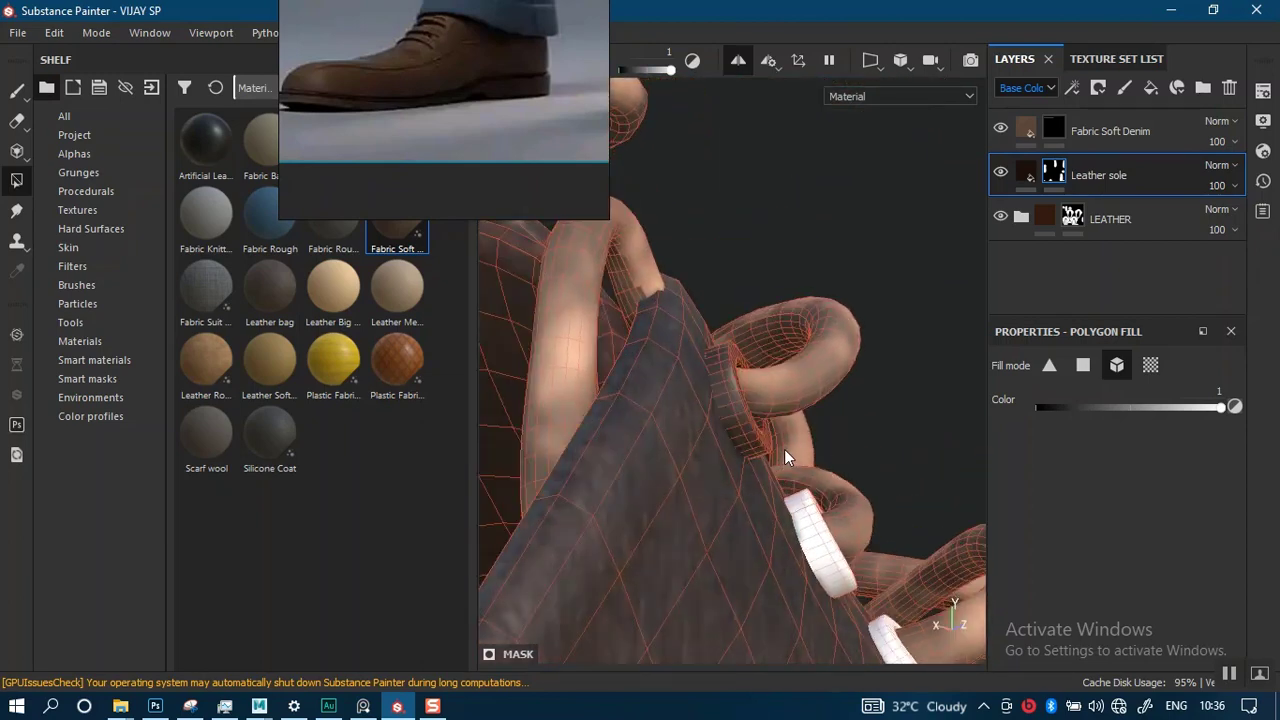
{"action": "left_click", "coordinate": [781, 449]}
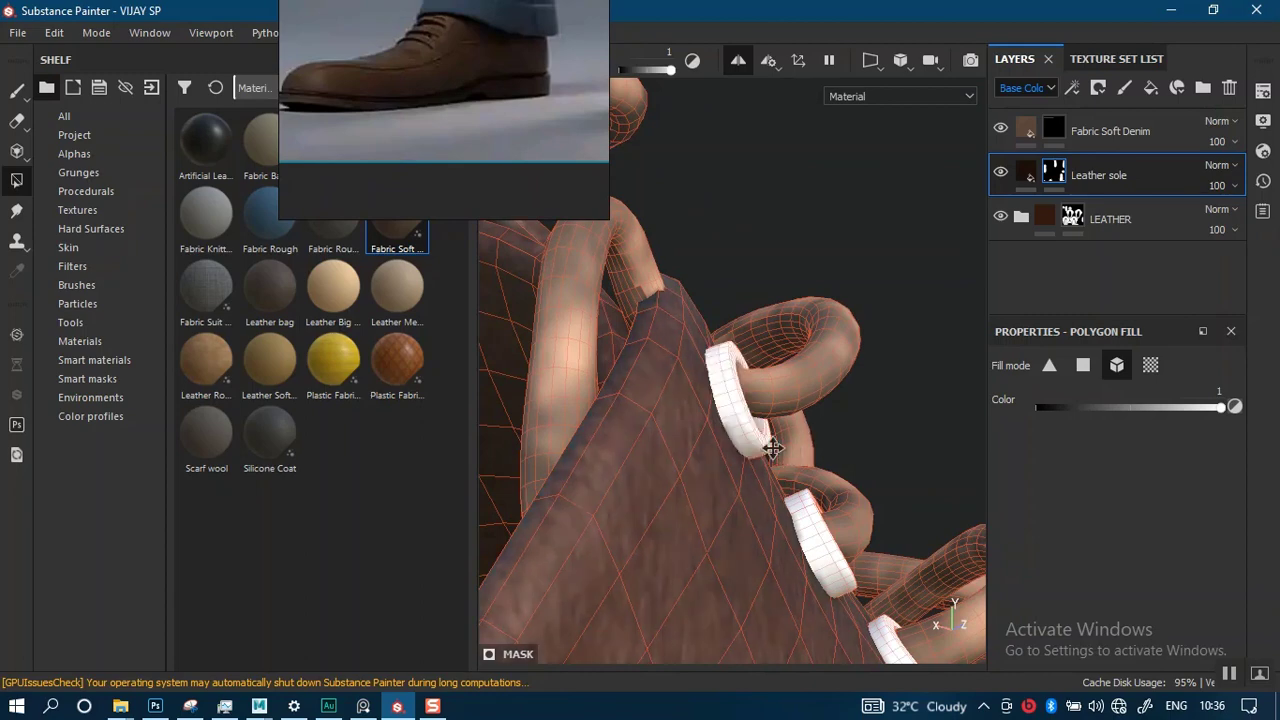
{"action": "left_click_drag", "start_coordinate": [773, 449], "coordinate": [805, 356], "text": "alt"}
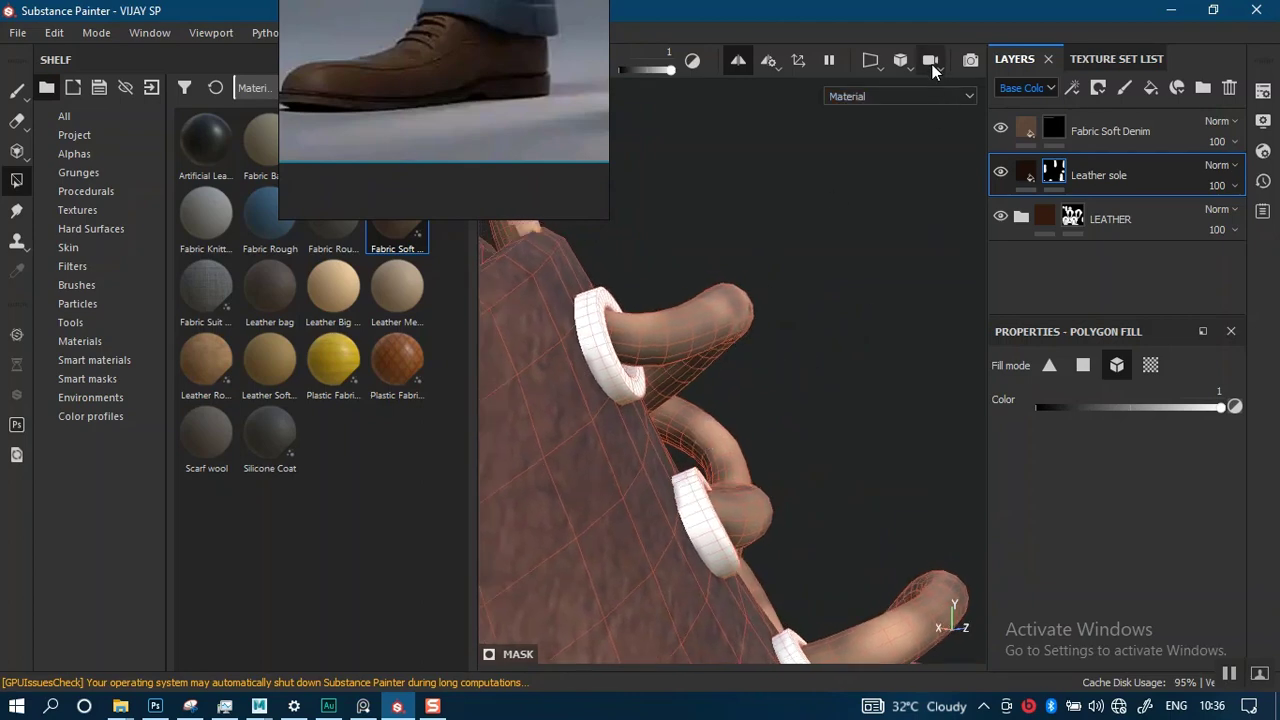
- Set the viewport to show only the 2D UV layout of the shoes
{"action": "left_click", "coordinate": [902, 66]}
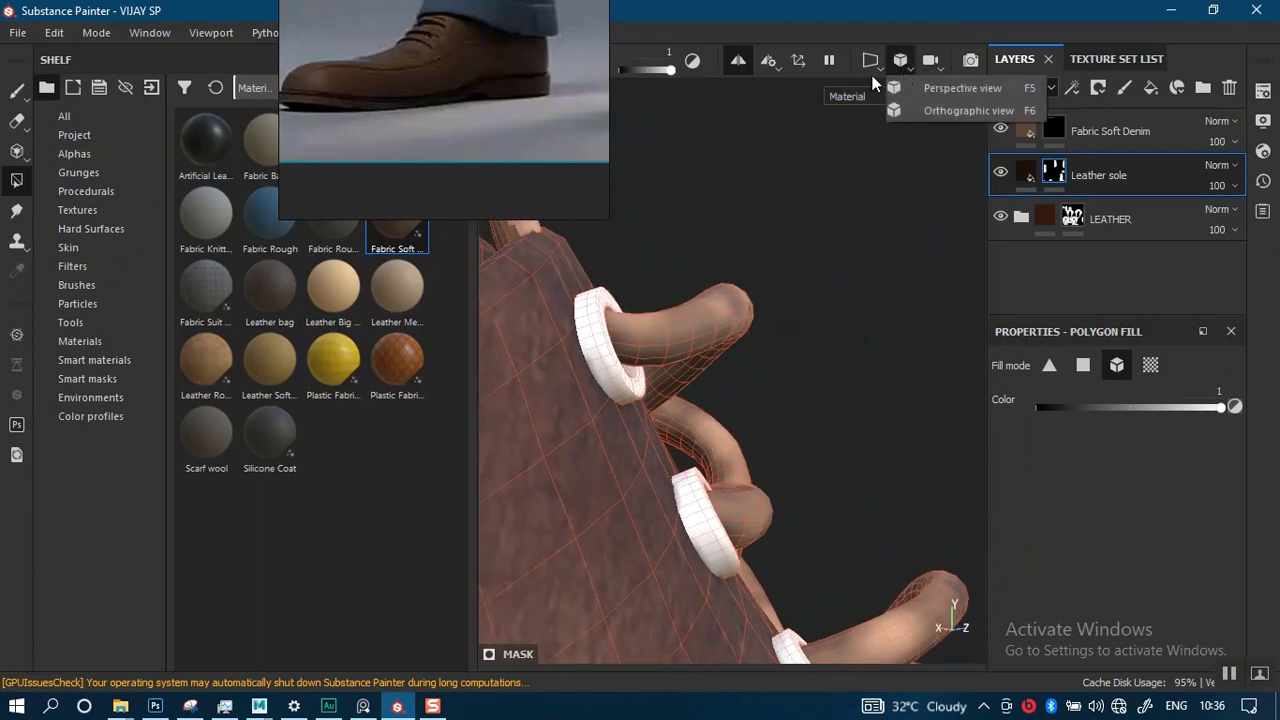
{"action": "left_click", "coordinate": [871, 69]}
{"action": "left_click", "coordinate": [871, 69]}
{"action": "left_click", "coordinate": [898, 90]}
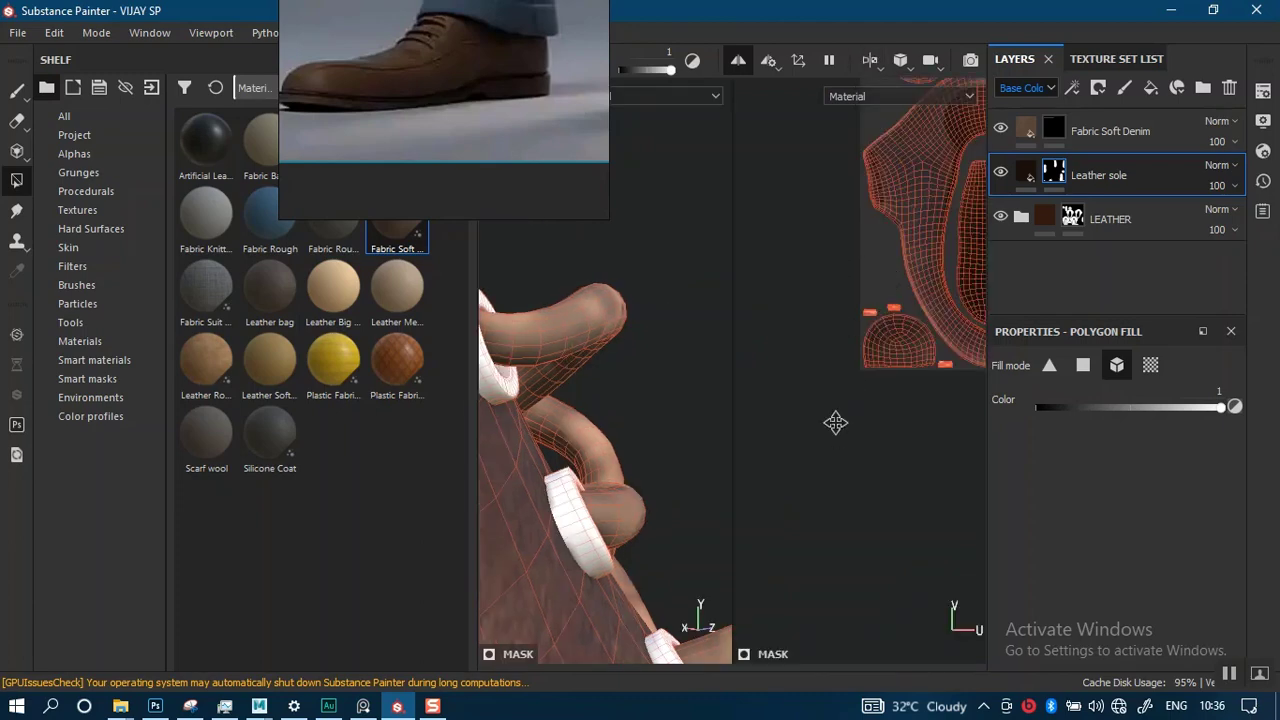
{"action": "middle_click_drag", "start_coordinate": [836, 423], "coordinate": [805, 541], "text": "alt"}
{"action": "scroll", "coordinate": [805, 541], "scroll_direction": "down", "scroll_amount": 2}
{"action": "right_click_drag", "start_coordinate": [852, 409], "coordinate": [851, 220], "text": "alt"}
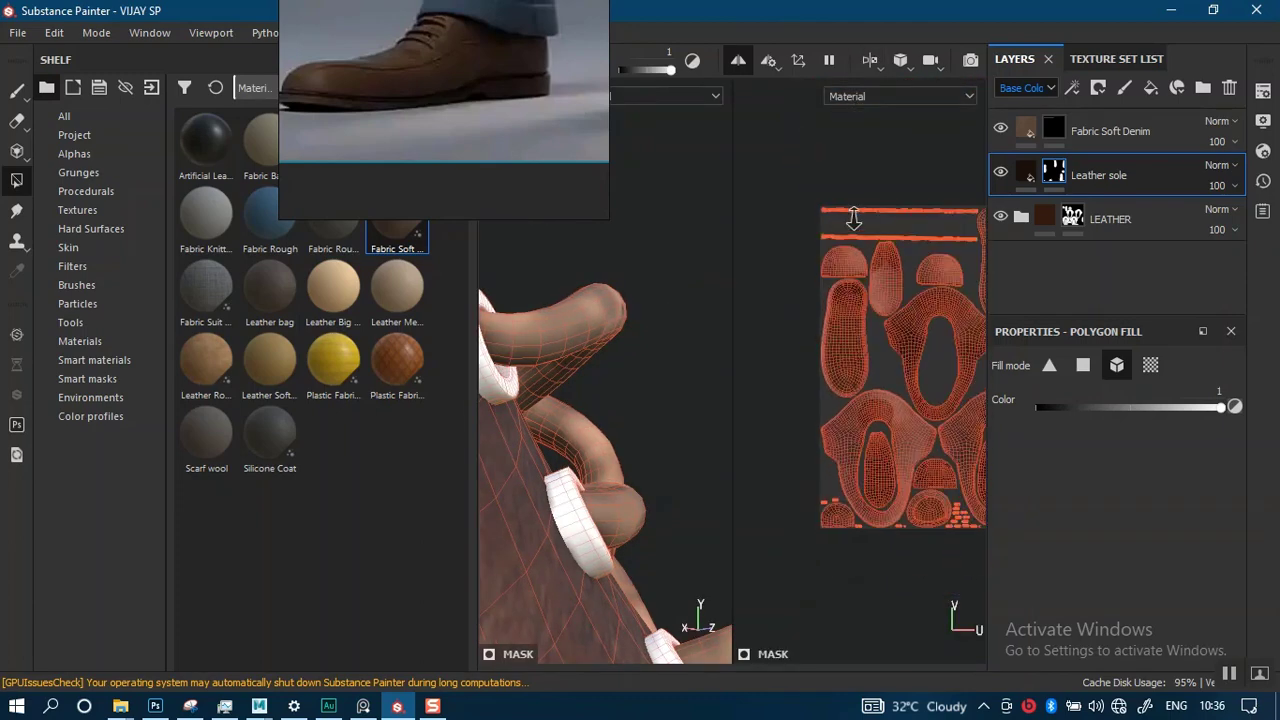
{"action": "middle_click_drag", "start_coordinate": [964, 399], "coordinate": [810, 417], "text": "alt"}
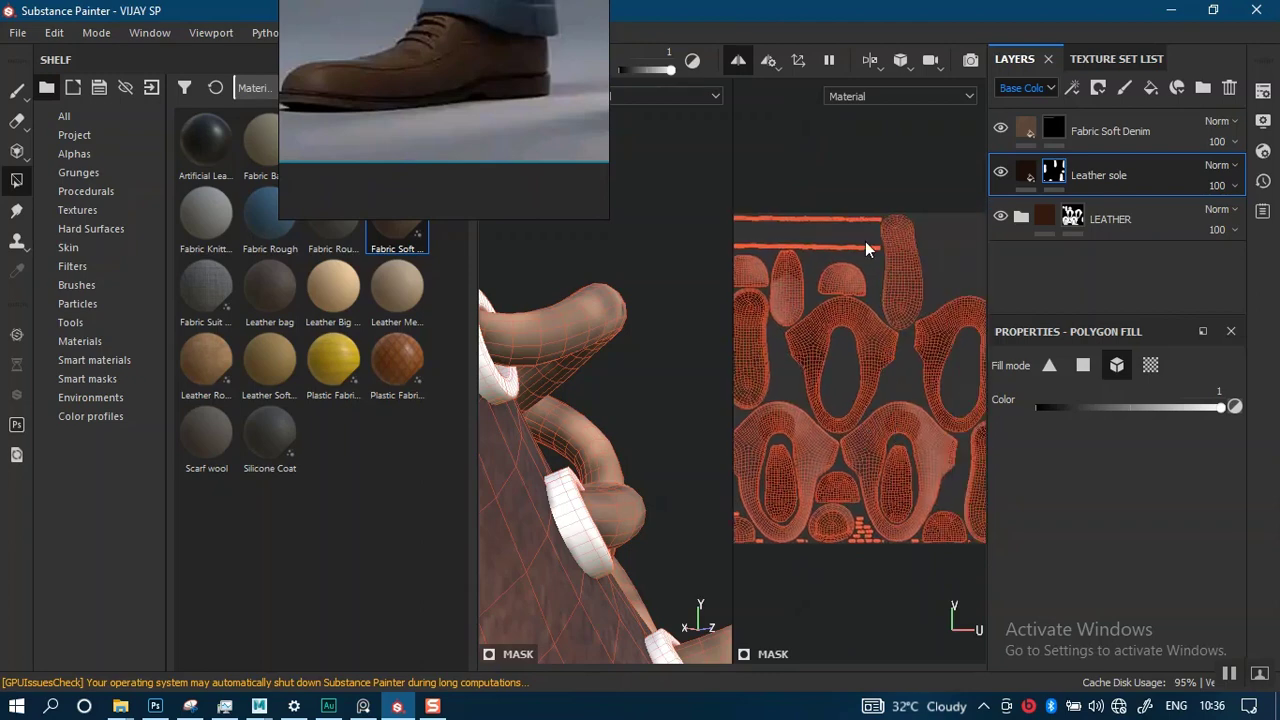
{"action": "left_click", "coordinate": [876, 66]}
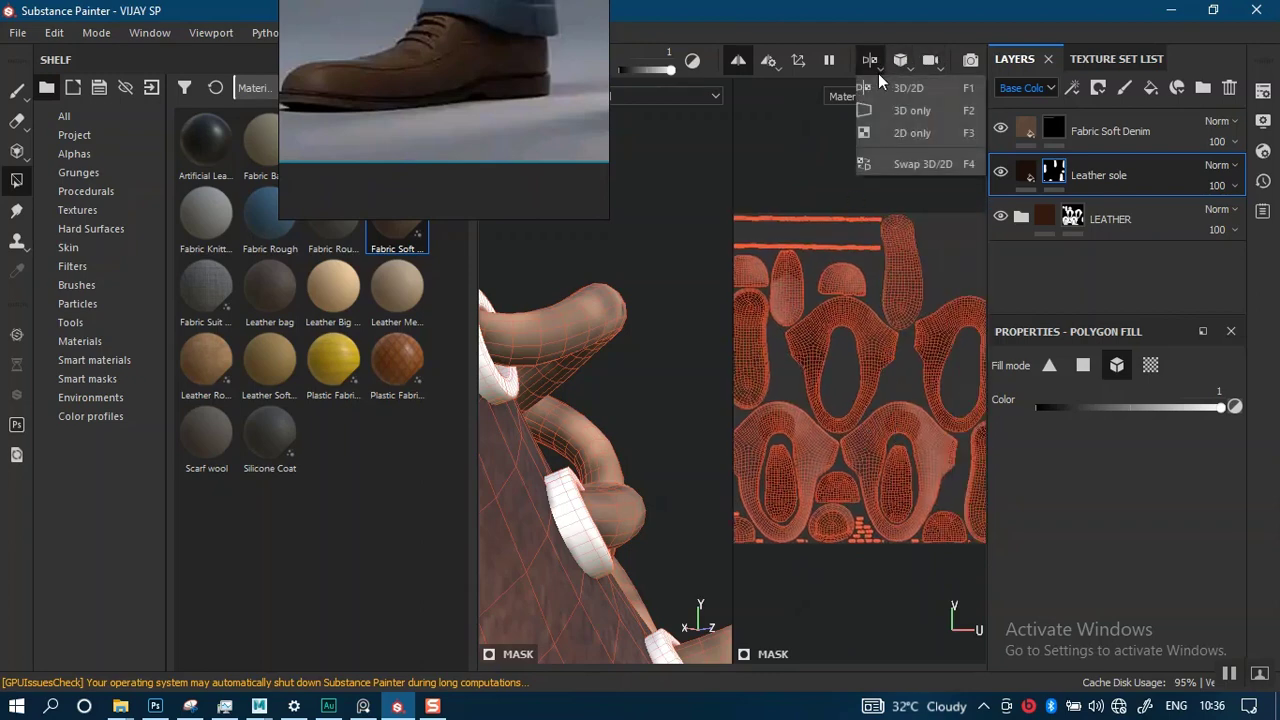
{"action": "left_click", "coordinate": [904, 131]}
- Fill the pair of eyelet islands above the rounded piece in the UV layout's lower-left corner in the Leather sole mask
{"action": "scroll", "coordinate": [788, 505], "scroll_direction": "up", "scroll_amount": 6}
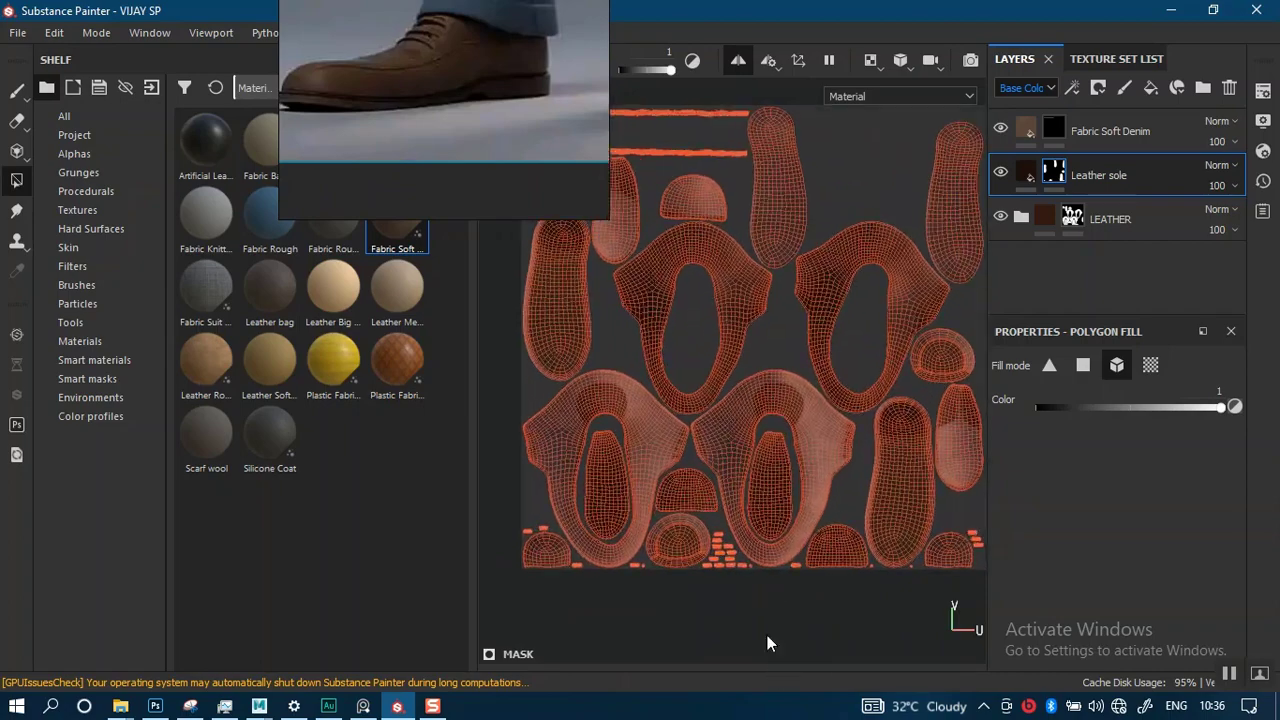
{"action": "scroll", "coordinate": [789, 427], "scroll_direction": "up", "scroll_amount": 6}
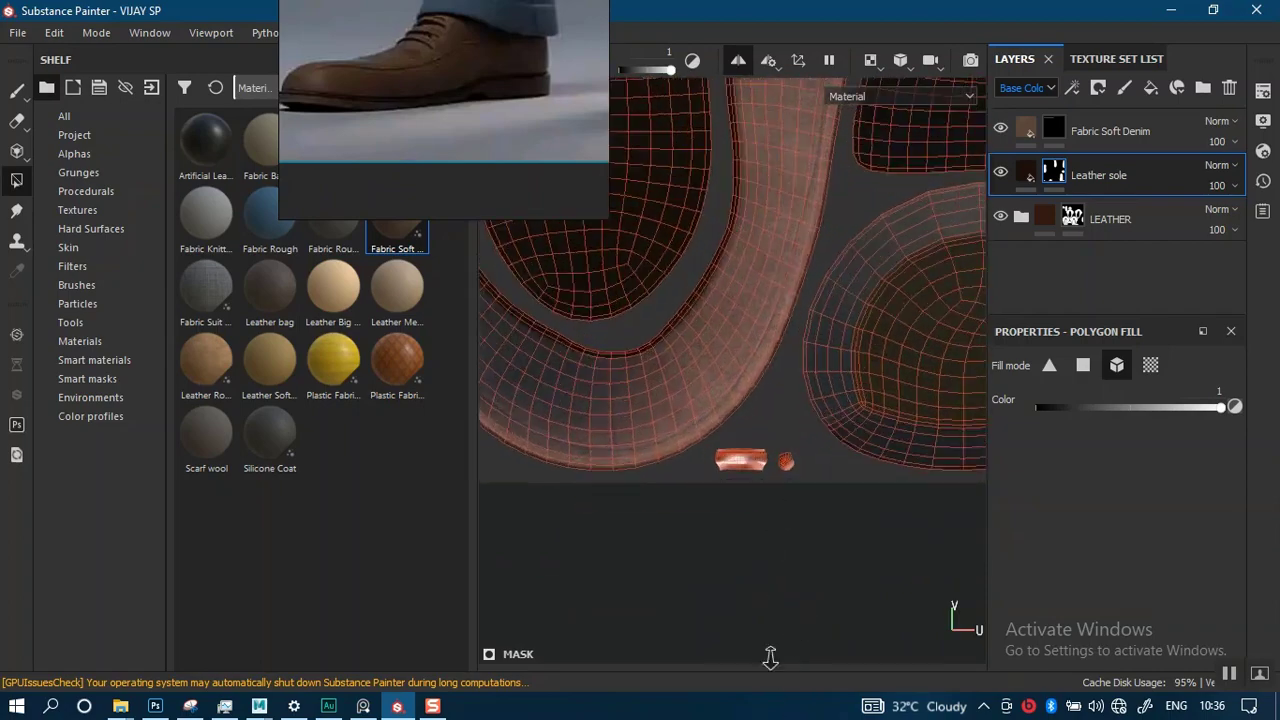
{"action": "scroll", "coordinate": [798, 516], "scroll_direction": "down", "scroll_amount": 10}
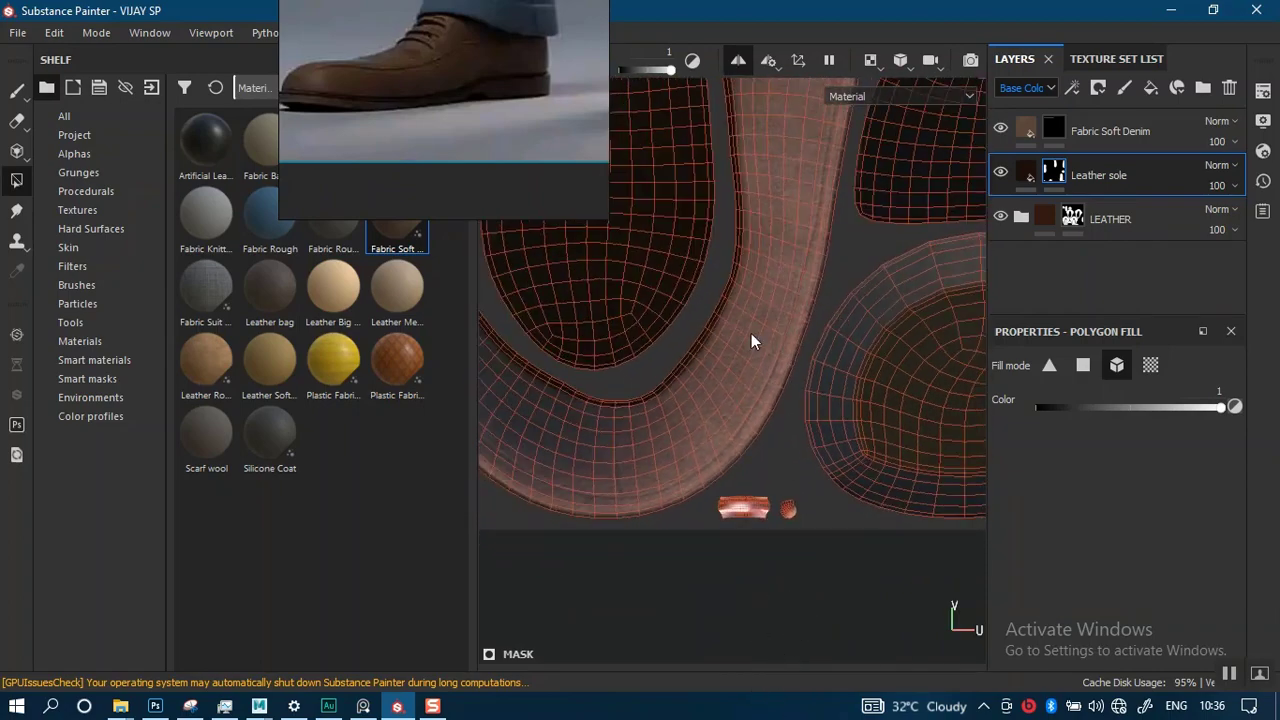
{"action": "right_click_drag", "start_coordinate": [740, 248], "coordinate": [741, 241], "text": "alt"}
{"action": "middle_click_drag", "start_coordinate": [843, 378], "coordinate": [726, 654], "text": "alt"}
{"action": "middle_click_drag", "start_coordinate": [800, 385], "coordinate": [890, 232], "text": "alt"}
{"action": "middle_click_drag", "start_coordinate": [834, 400], "coordinate": [968, 178], "text": "alt"}
{"action": "right_click_drag", "start_coordinate": [790, 320], "coordinate": [757, 466], "text": "alt"}
{"action": "middle_click_drag", "start_coordinate": [757, 466], "coordinate": [961, 528], "text": "alt"}
{"action": "right_click_drag", "start_coordinate": [743, 347], "coordinate": [734, 386], "text": "alt"}
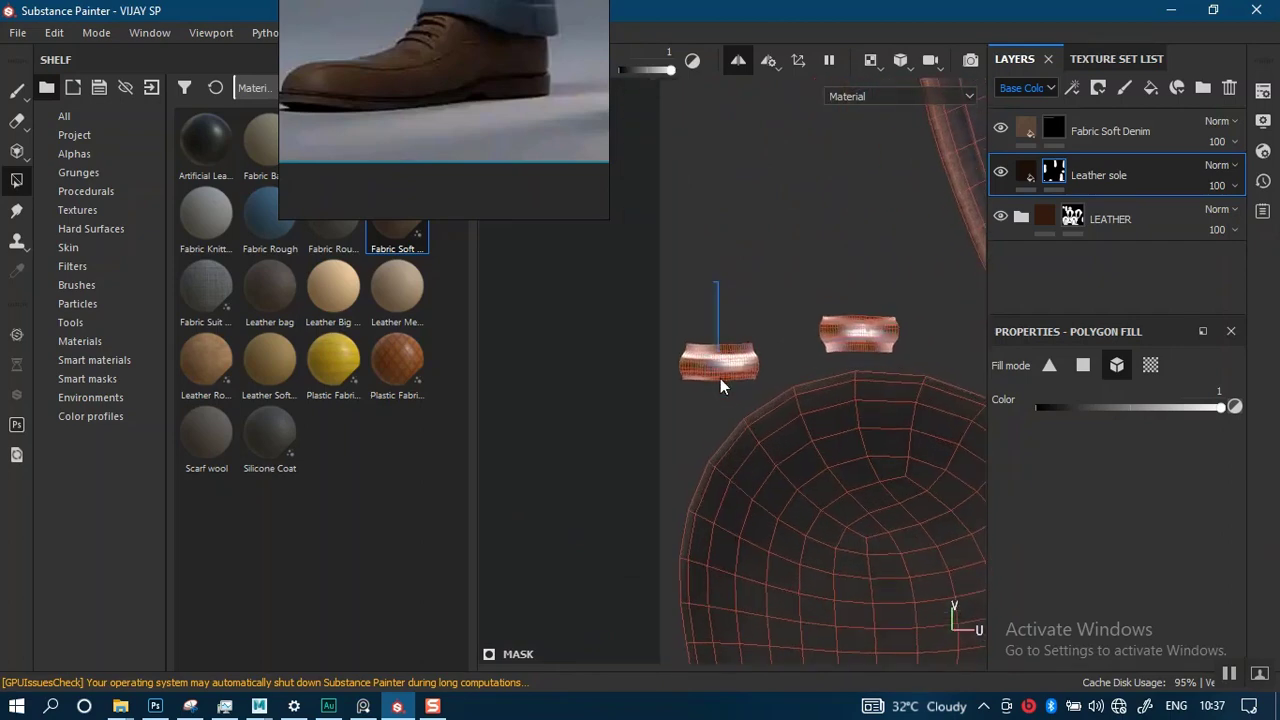
{"action": "left_click_drag", "start_coordinate": [720, 378], "coordinate": [721, 379]}
- Fill the small eyelet islands along the bottom edge beneath the first upper piece in the Leather sole mask
{"action": "middle_click_drag", "start_coordinate": [837, 373], "coordinate": [690, 330], "text": "alt"}
{"action": "middle_click_drag", "start_coordinate": [878, 412], "coordinate": [644, 269], "text": "alt"}
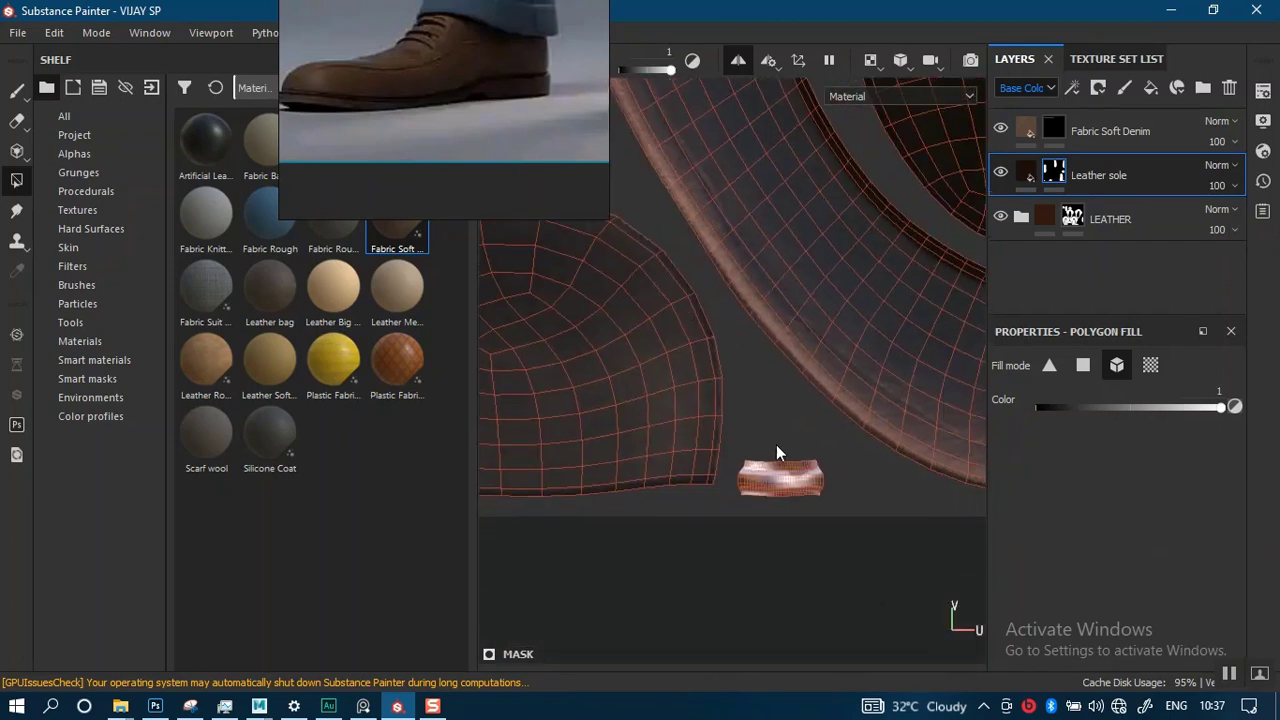
{"action": "left_click_drag", "start_coordinate": [816, 492], "coordinate": [822, 490]}
{"action": "right_click_drag", "start_coordinate": [822, 488], "coordinate": [728, 305], "text": "alt"}
{"action": "middle_click_drag", "start_coordinate": [968, 372], "coordinate": [691, 390], "text": "alt"}
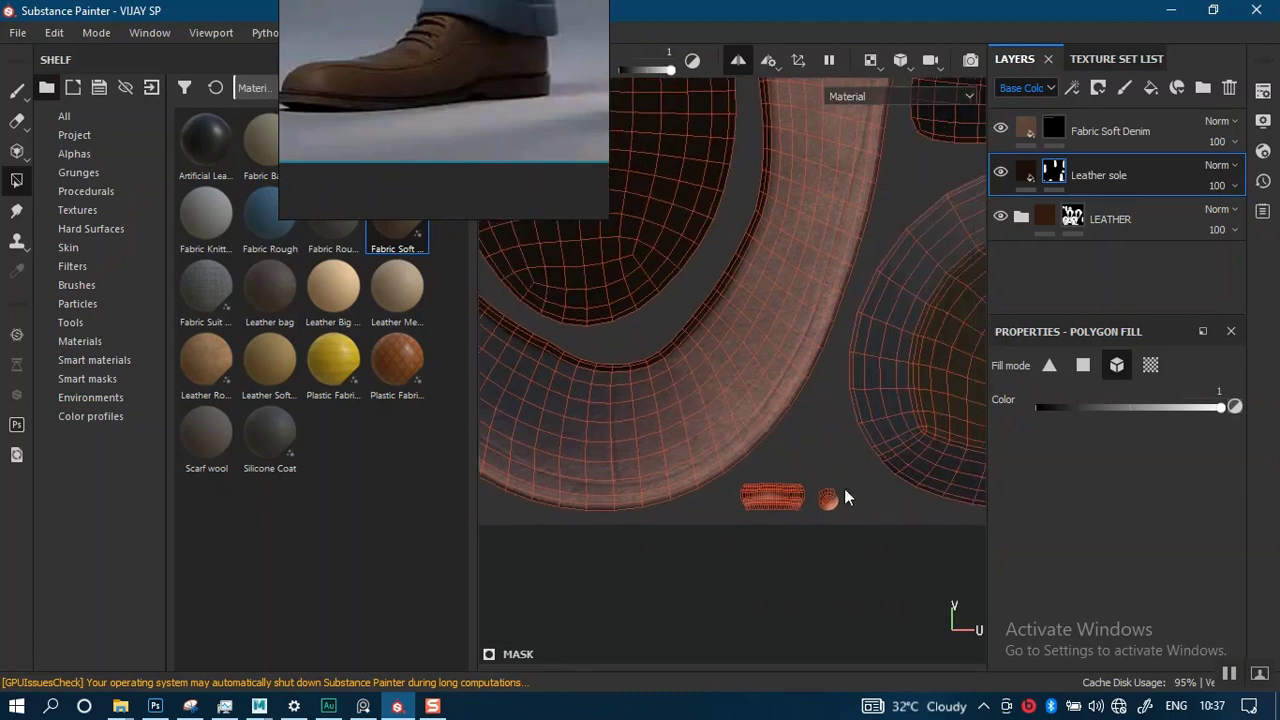
{"action": "right_click_drag", "start_coordinate": [842, 501], "coordinate": [768, 402], "text": "alt"}
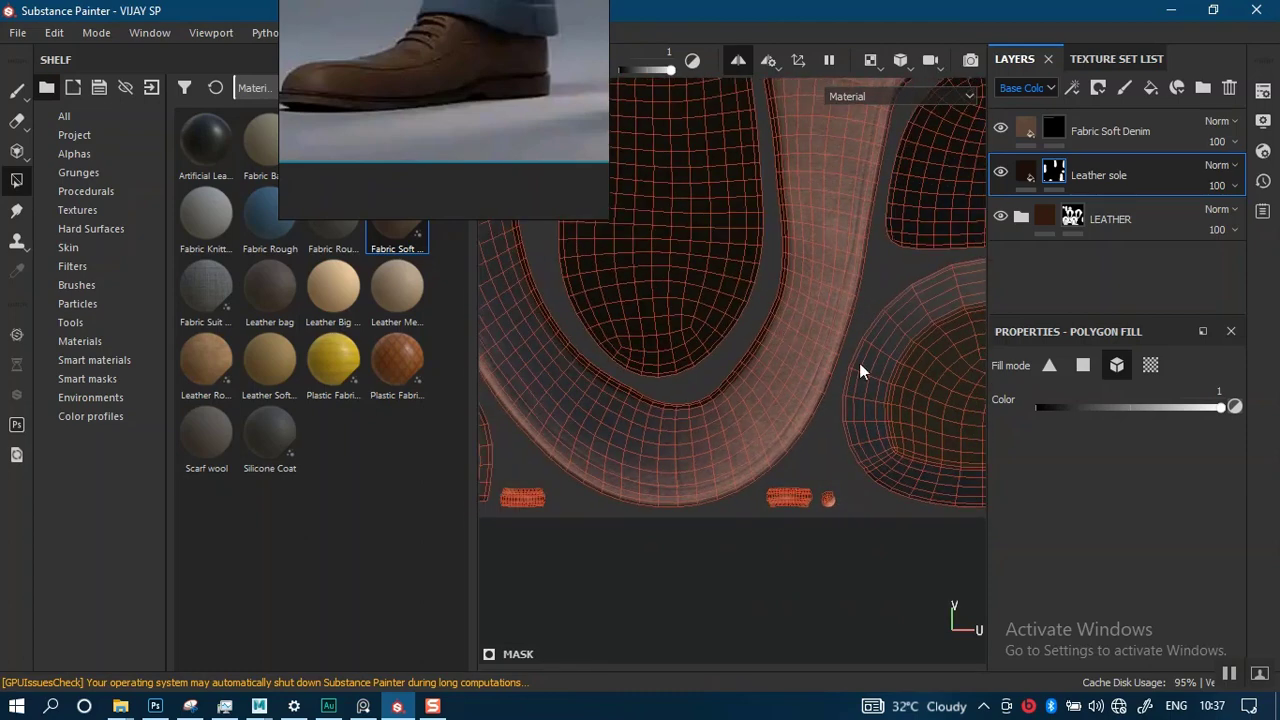
{"action": "middle_click_drag", "start_coordinate": [972, 396], "coordinate": [653, 416], "text": "alt"}
- Fill the cluster of eyelet islands between the two upper pieces at the bottom of the UV layout
{"action": "left_click_drag", "start_coordinate": [791, 340], "coordinate": [859, 568]}
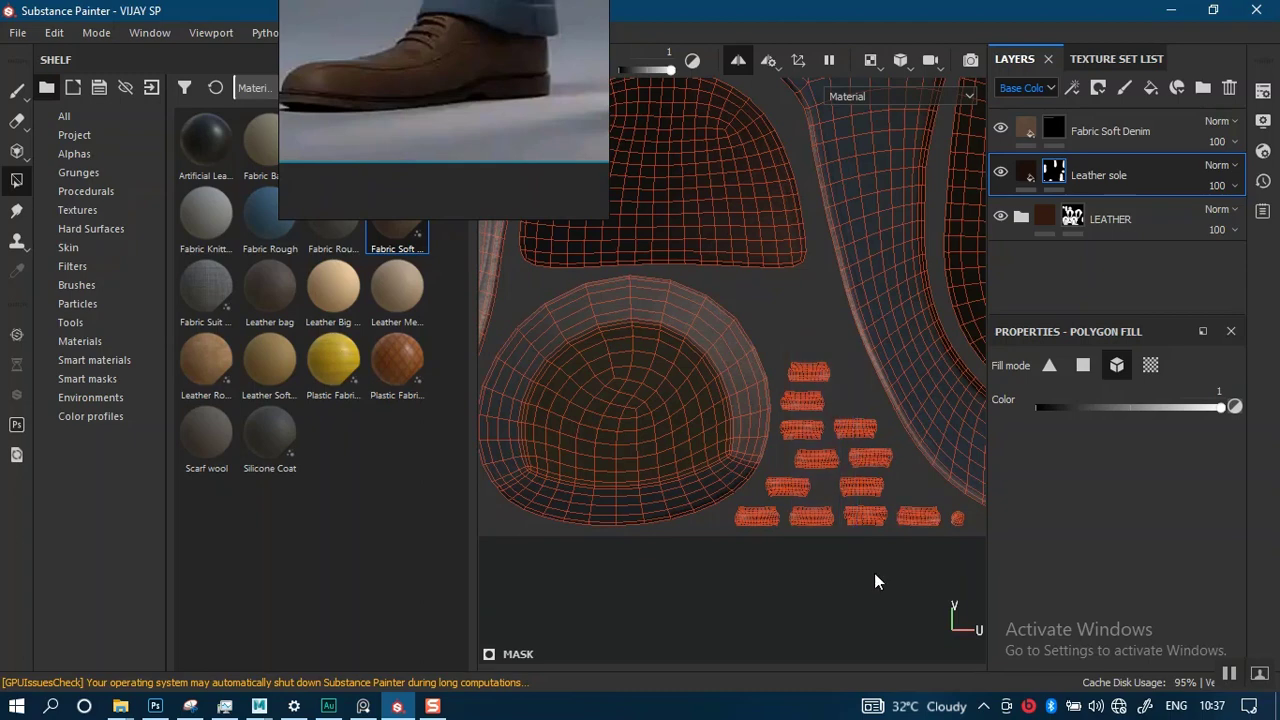
{"action": "middle_click_drag", "start_coordinate": [859, 575], "coordinate": [720, 585], "text": "alt"}
{"action": "right_click_drag", "start_coordinate": [765, 592], "coordinate": [814, 646], "text": "alt"}
{"action": "middle_click_drag", "start_coordinate": [848, 600], "coordinate": [741, 615], "text": "alt"}
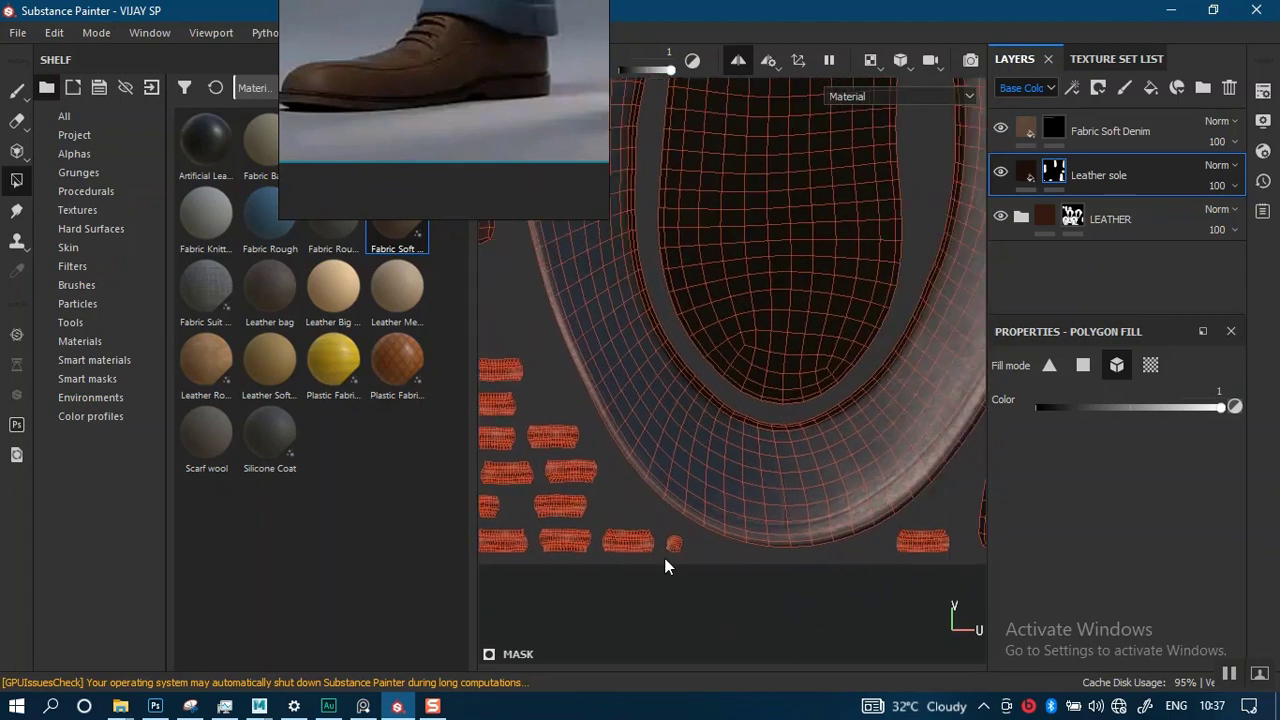
{"action": "middle_click_drag", "start_coordinate": [885, 598], "coordinate": [719, 616], "text": "alt"}
{"action": "right_click_drag", "start_coordinate": [798, 579], "coordinate": [733, 416], "text": "alt"}
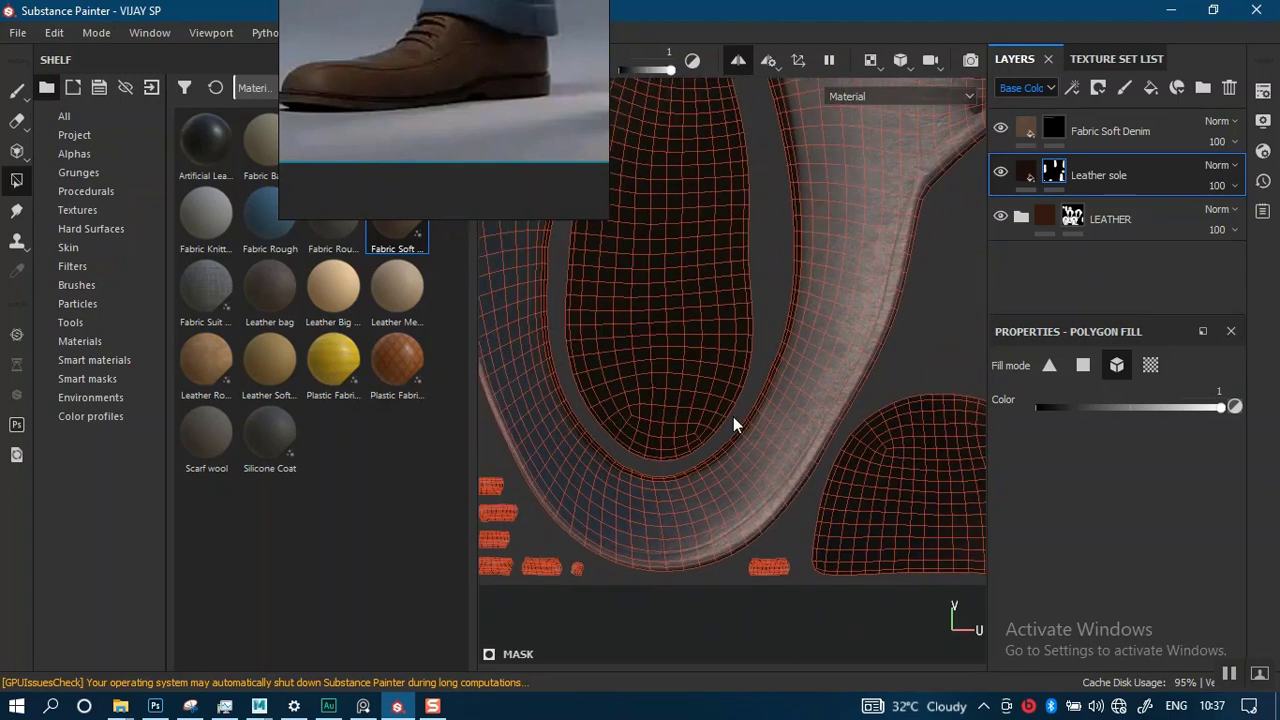
- Fill the remaining eyelet islands along the bottom and right edges of the UV layout in the Leather sole mask
{"action": "right_click_drag", "start_coordinate": [840, 515], "coordinate": [742, 460], "text": "alt"}
{"action": "middle_click_drag", "start_coordinate": [868, 475], "coordinate": [751, 449], "text": "alt"}
{"action": "right_click_drag", "start_coordinate": [868, 434], "coordinate": [874, 600], "text": "alt"}
{"action": "middle_click_drag", "start_coordinate": [870, 526], "coordinate": [664, 529], "text": "alt"}
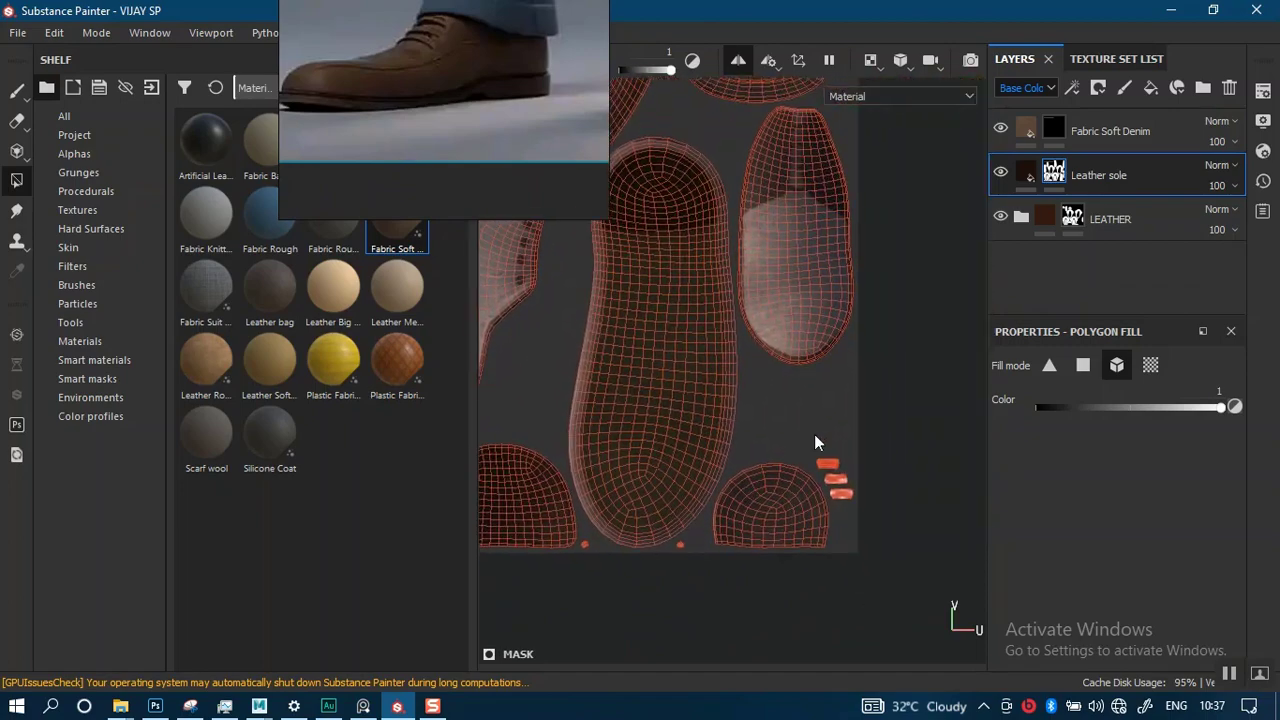
{"action": "right_click_drag", "start_coordinate": [814, 434], "coordinate": [873, 533], "text": "alt"}
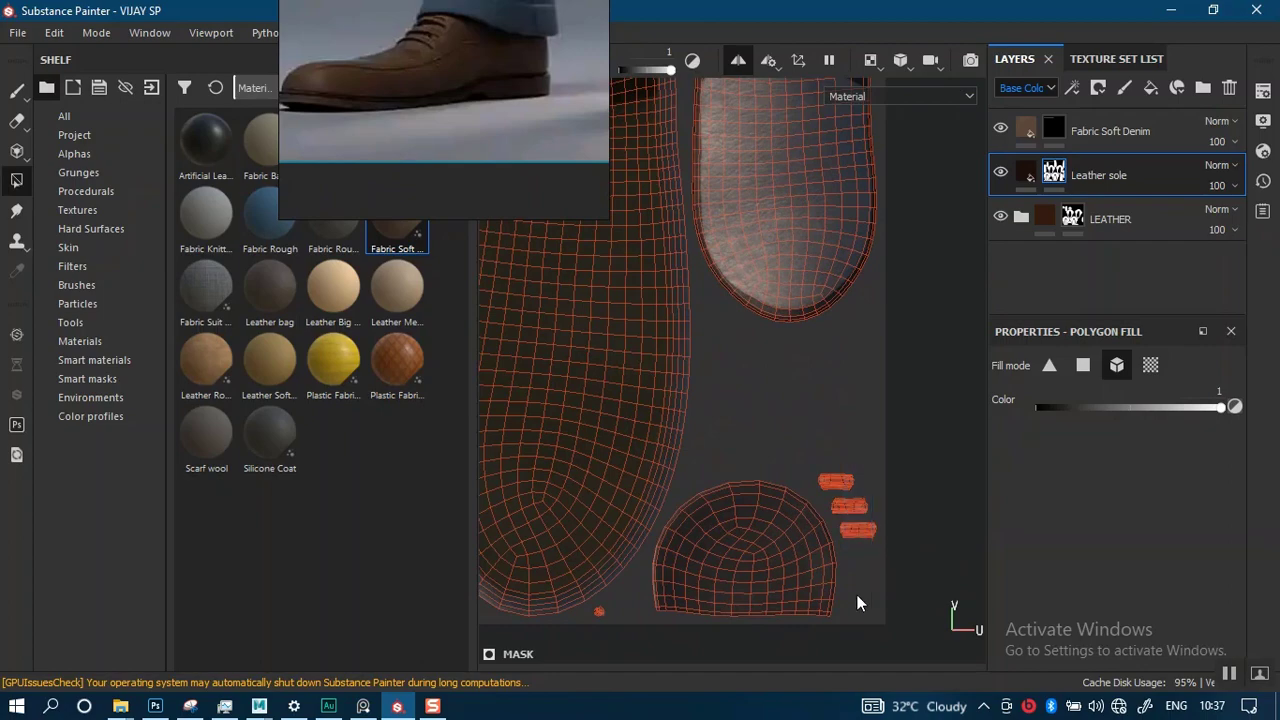
{"action": "right_click_drag", "start_coordinate": [743, 519], "coordinate": [728, 371], "text": "alt"}
{"action": "middle_click_drag", "start_coordinate": [728, 371], "coordinate": [826, 537], "text": "alt"}
{"action": "right_click_drag", "start_coordinate": [786, 484], "coordinate": [686, 363], "text": "alt"}
{"action": "middle_click_drag", "start_coordinate": [681, 431], "coordinate": [797, 440], "text": "alt"}
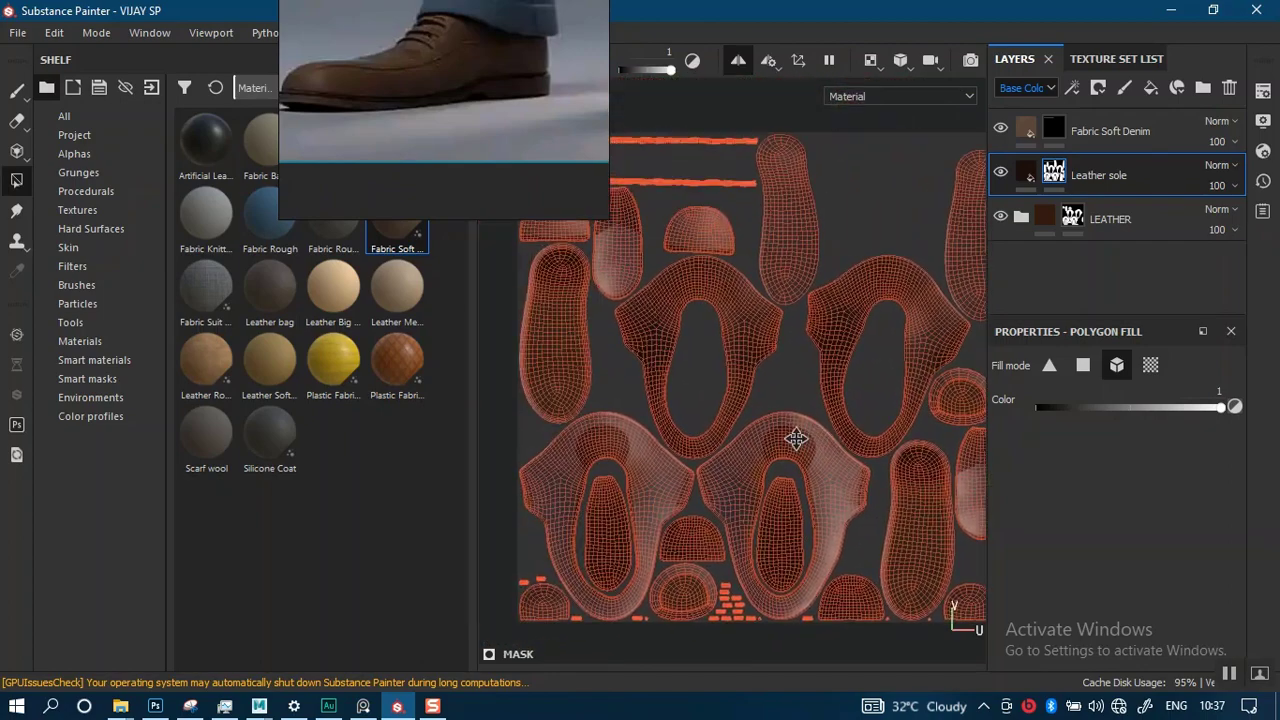
- Return to the 3D-only view and check the filled eyelets around the laces
{"action": "left_click", "coordinate": [876, 64]}
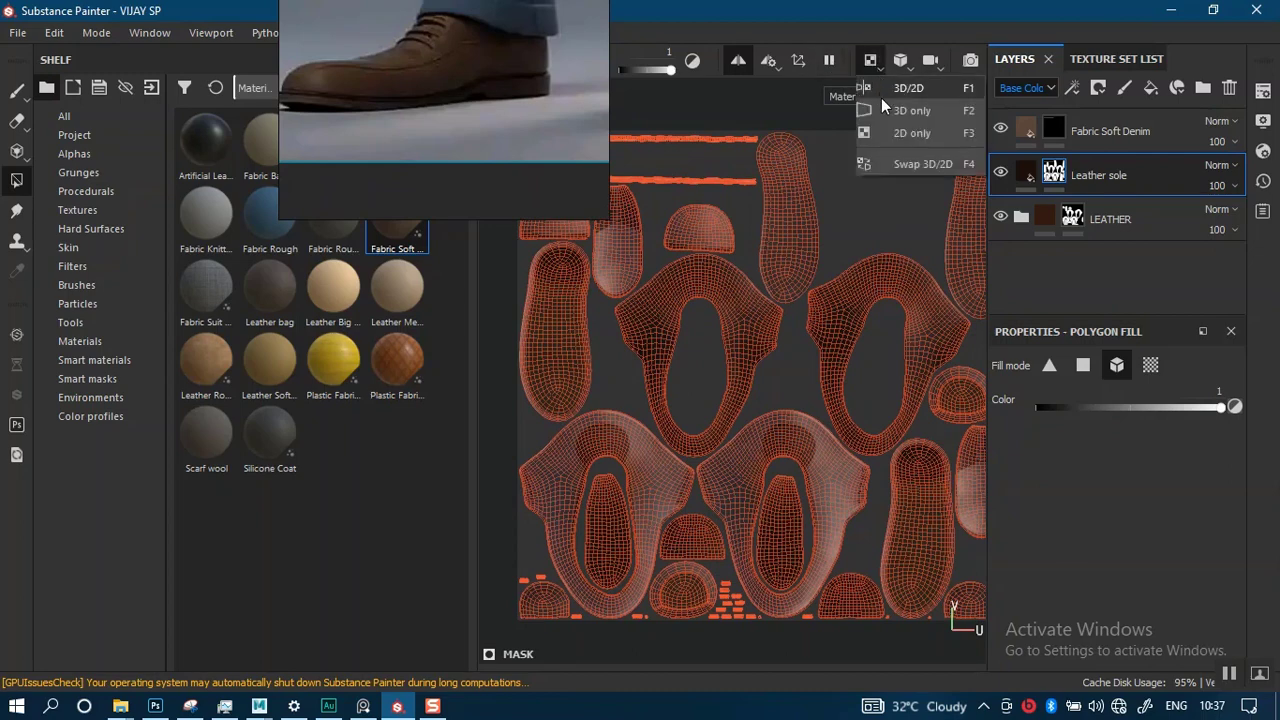
{"action": "left_click", "coordinate": [890, 108]}
{"action": "right_click_drag", "start_coordinate": [738, 482], "coordinate": [788, 396], "text": "alt"}
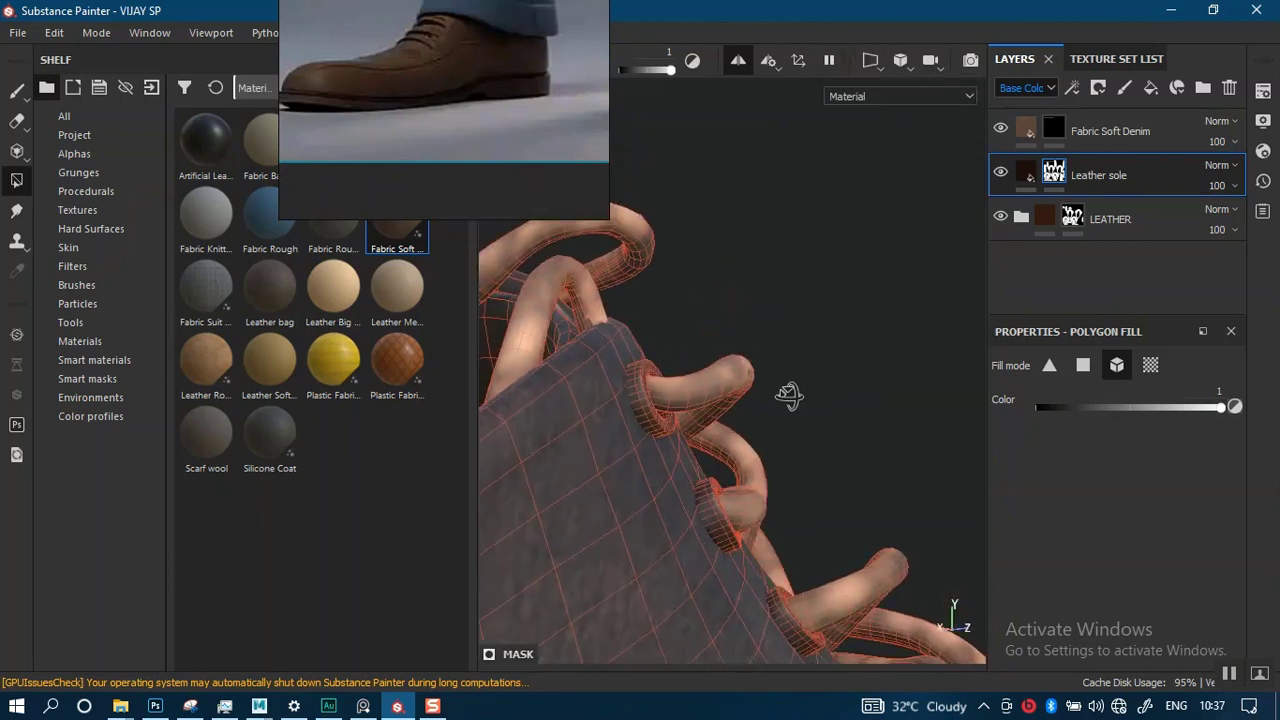
{"action": "left_click_drag", "start_coordinate": [790, 397], "coordinate": [743, 408], "text": "alt"}
{"action": "left_click_drag", "start_coordinate": [777, 463], "coordinate": [745, 362], "text": "alt"}
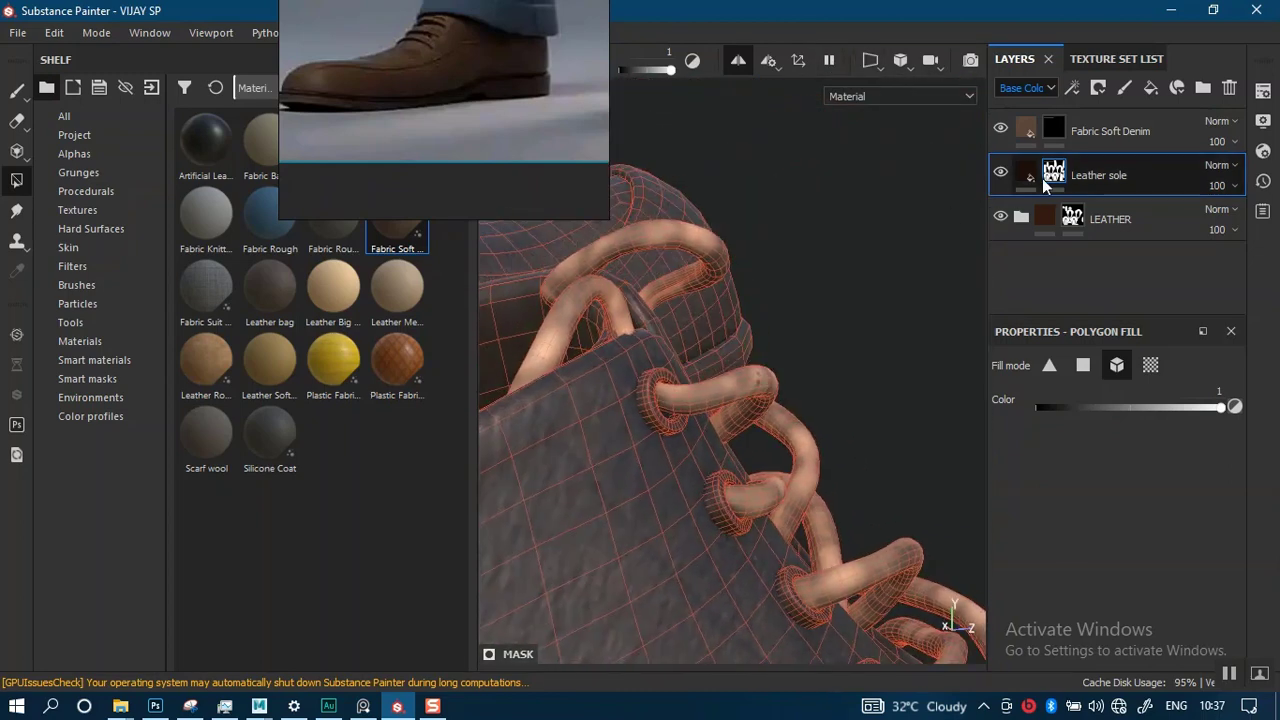
- Select the Fabric Soft Denim fill and examine the laces and eyelets from several angles
{"action": "left_click", "coordinate": [1054, 131]}
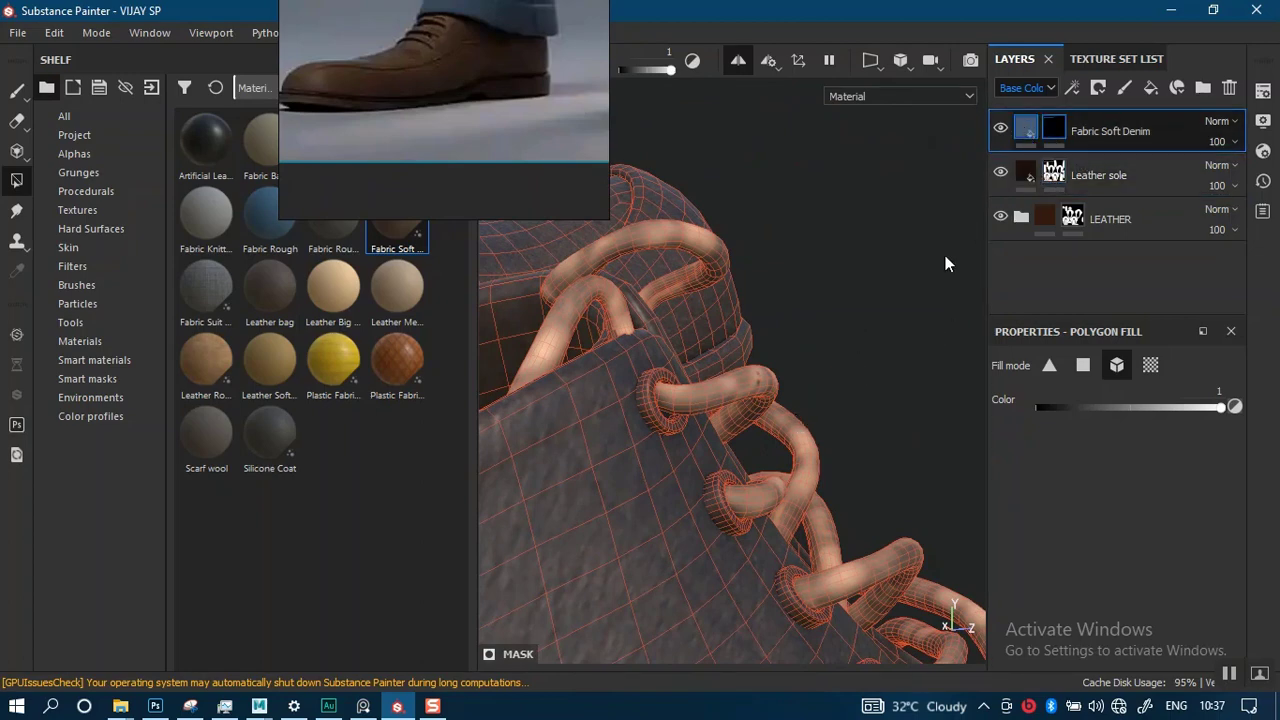
{"action": "left_click_drag", "start_coordinate": [671, 396], "coordinate": [768, 472], "text": "alt"}
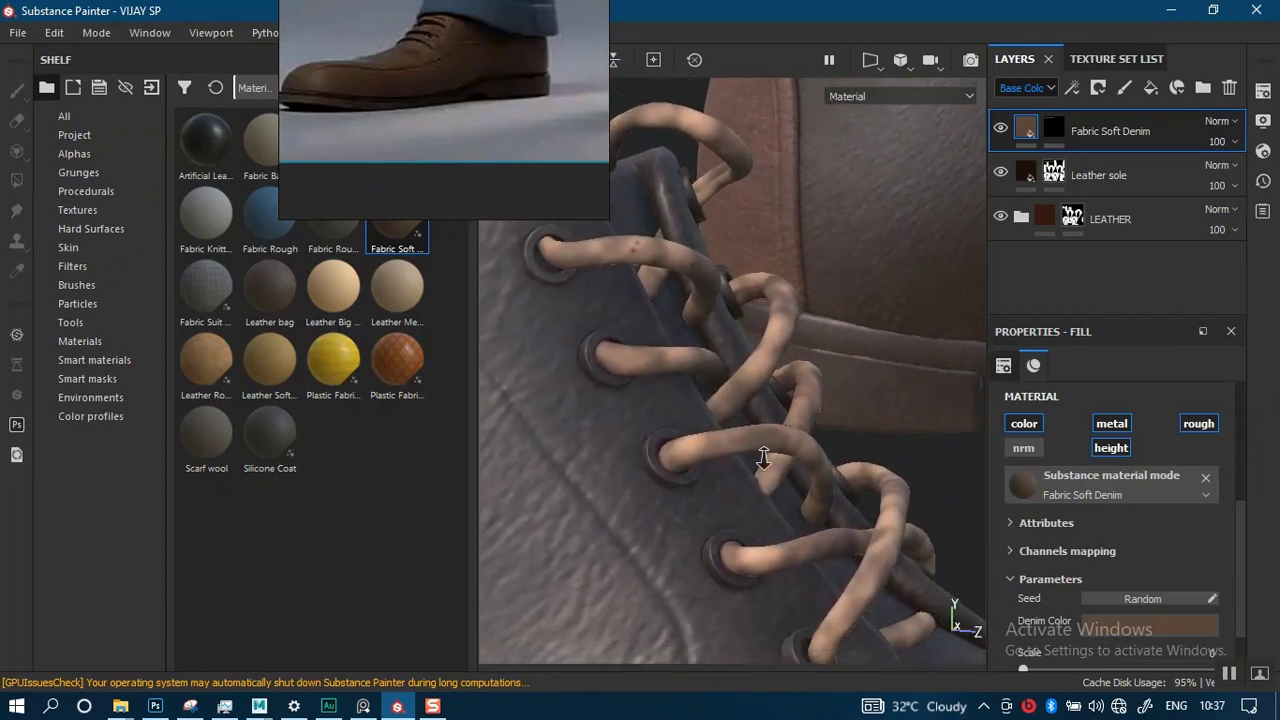
{"action": "right_click_drag", "start_coordinate": [764, 459], "coordinate": [788, 434], "text": "alt"}
{"action": "middle_click_drag", "start_coordinate": [788, 434], "coordinate": [780, 320], "text": "alt"}
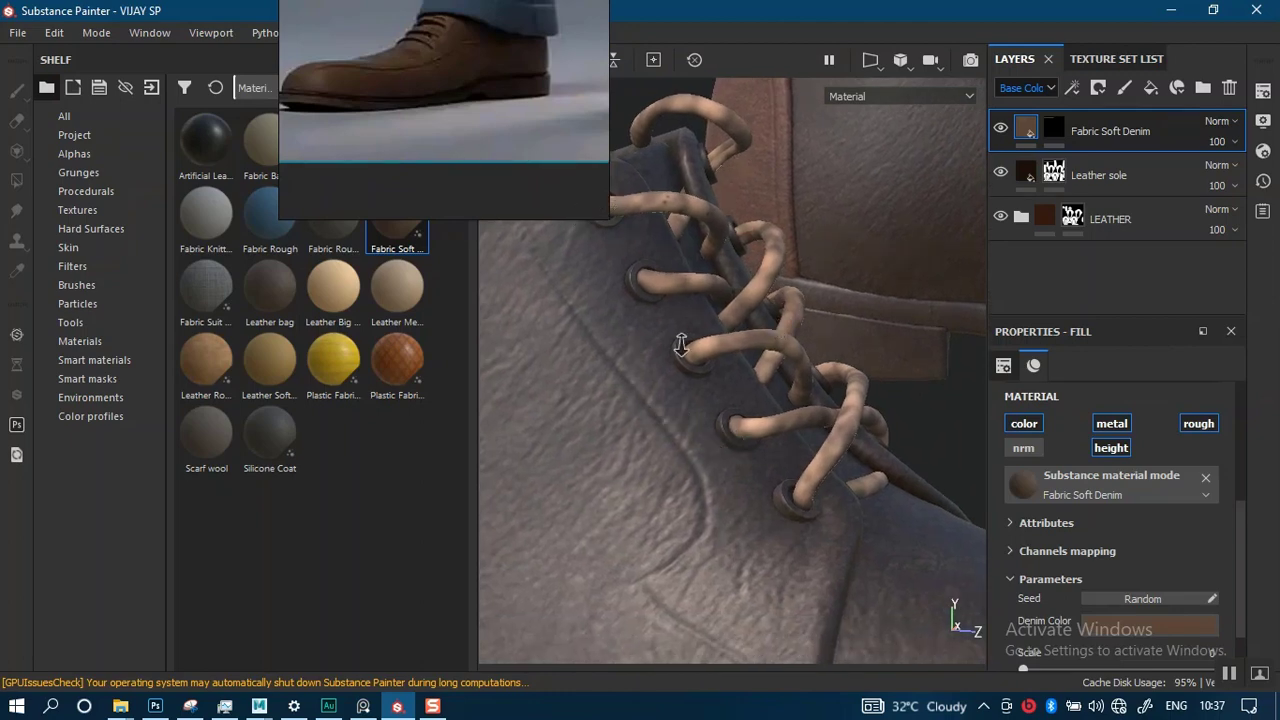
{"action": "right_click_drag", "start_coordinate": [680, 344], "coordinate": [701, 377], "text": "alt"}
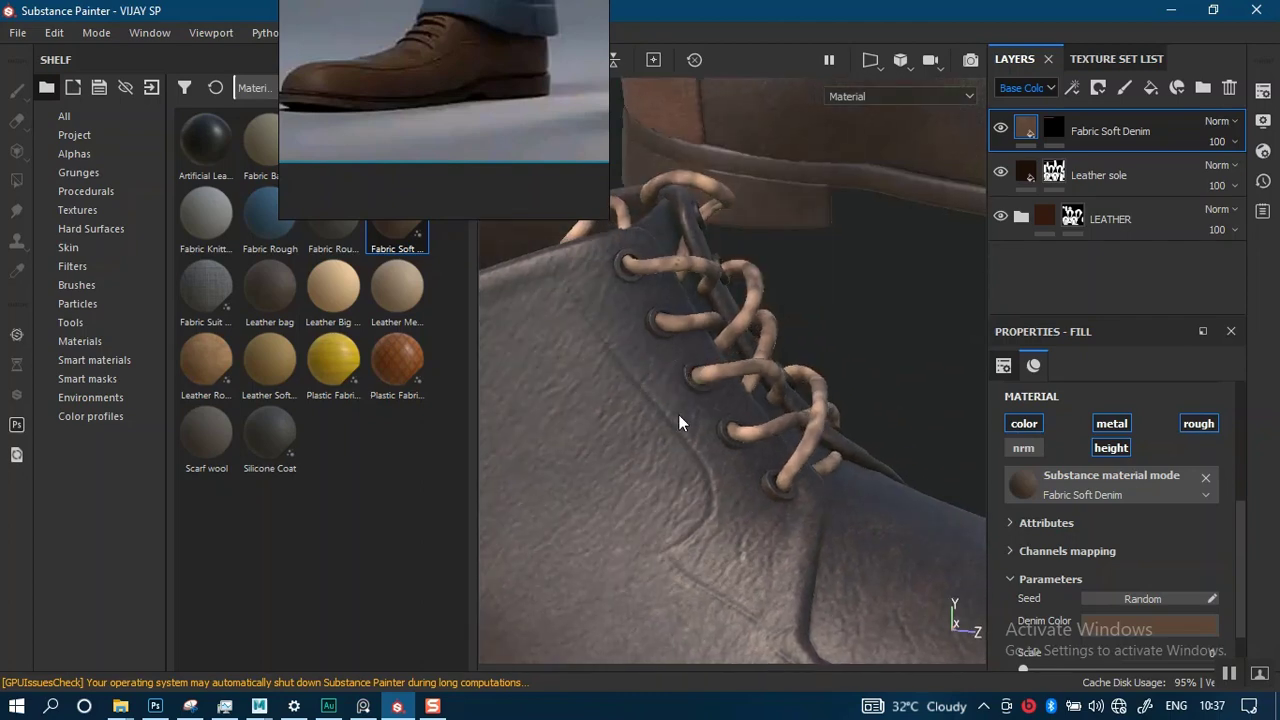
{"action": "mouse_move", "coordinate": [680, 410]}
{"action": "middle_mouse_down", "text": "alt"}
{"action": "mouse_move", "coordinate": [717, 411]}
{"action": "mouse_move", "coordinate": [703, 408]}
{"action": "middle_mouse_up", "text": "alt"}
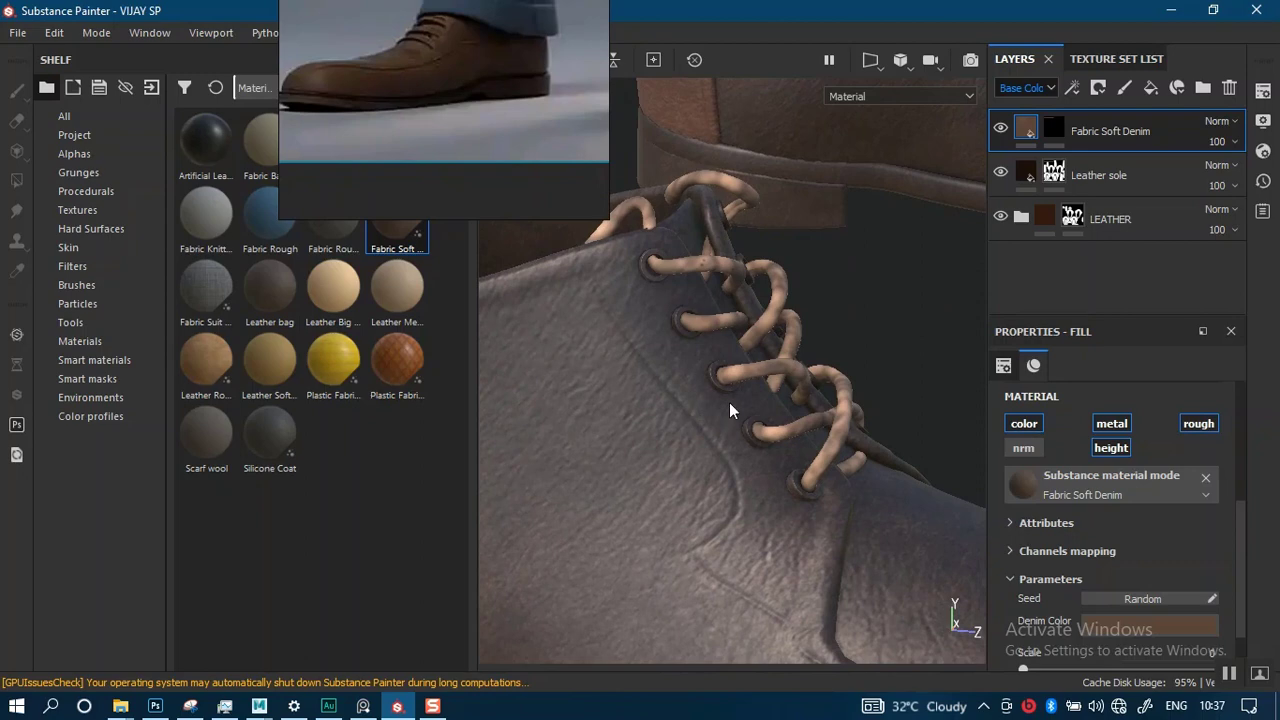
{"action": "mouse_move", "coordinate": [730, 403]}
{"action": "left_mouse_down", "text": "alt"}
{"action": "mouse_move", "coordinate": [672, 412]}
{"action": "mouse_move", "coordinate": [728, 391]}
{"action": "left_mouse_up", "text": "alt"}
{"action": "mouse_move", "coordinate": [732, 382]}
{"action": "middle_mouse_down", "text": "alt"}
{"action": "mouse_move", "coordinate": [697, 338]}
{"action": "mouse_move", "coordinate": [738, 370]}
{"action": "middle_mouse_up", "text": "alt"}
{"action": "right_click_drag", "start_coordinate": [738, 372], "coordinate": [729, 443], "text": "alt"}
{"action": "left_click_drag", "start_coordinate": [729, 443], "coordinate": [677, 342], "text": "alt"}
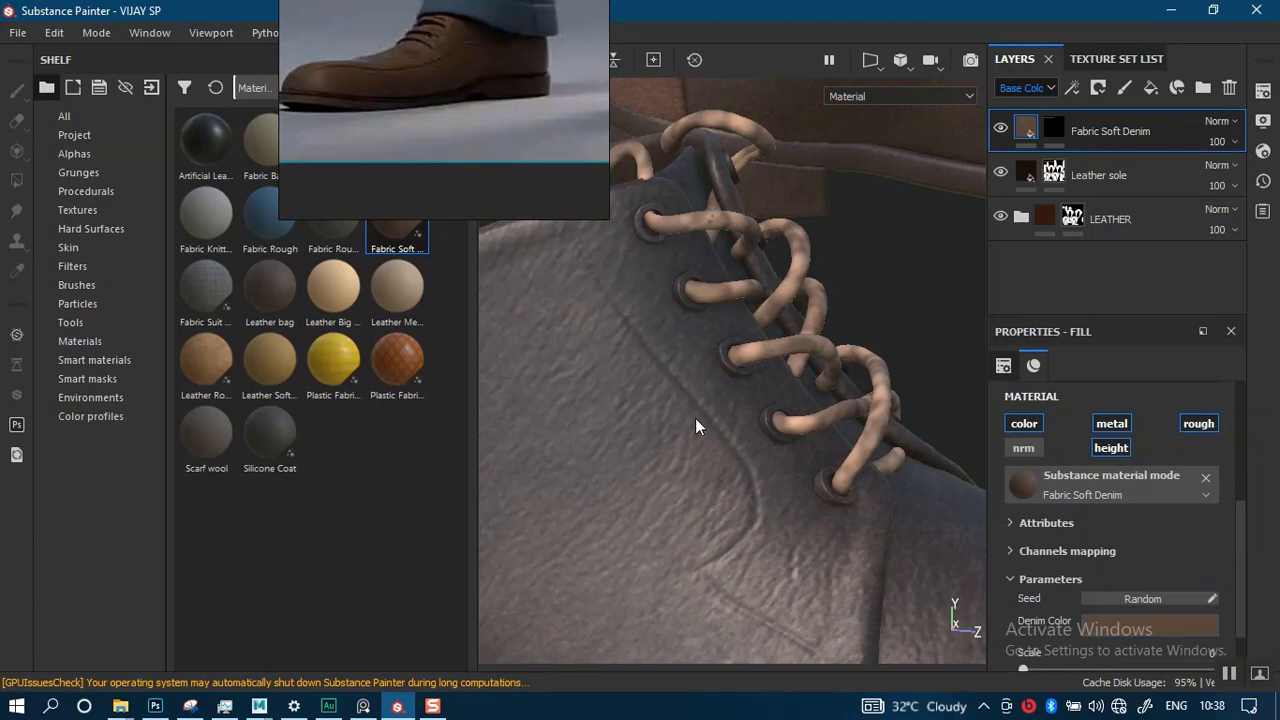
{"action": "left_click_drag", "start_coordinate": [695, 418], "coordinate": [660, 400], "text": "alt"}
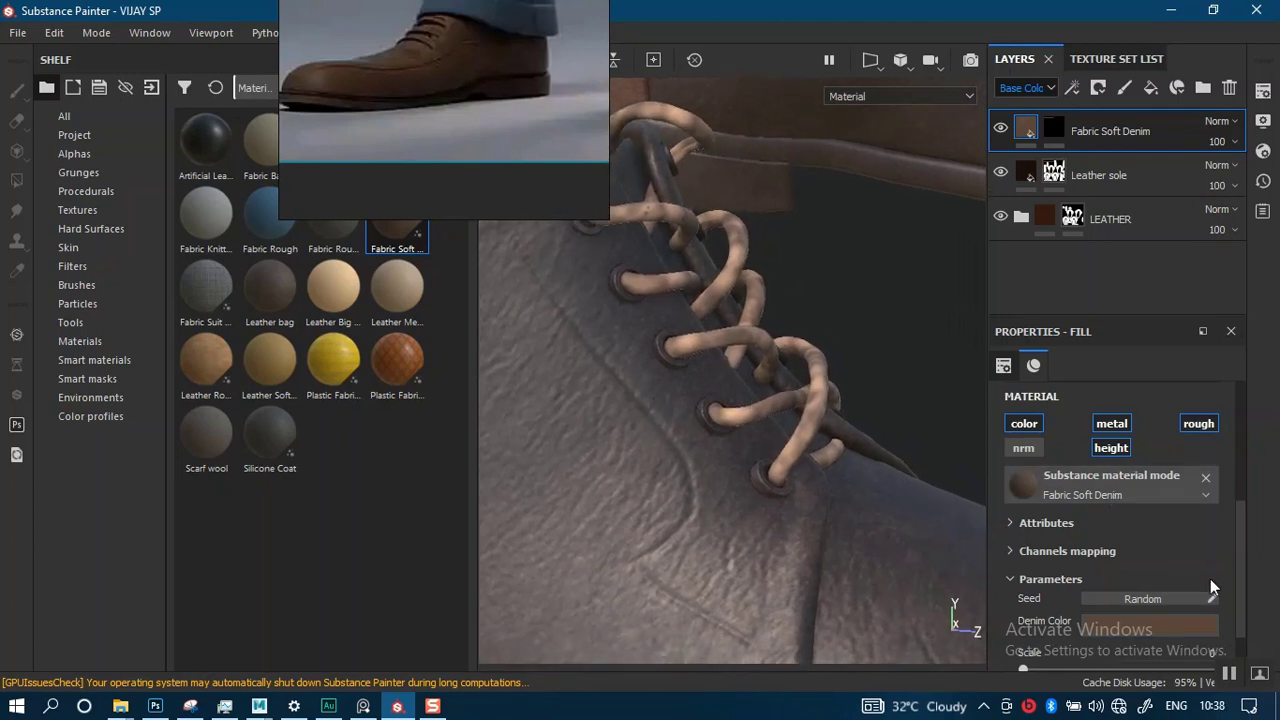
- Set the UV scale of the Fabric Soft Denim fill to 21.95 and inspect the weave on the laces
{"action": "scroll", "coordinate": [1150, 530], "scroll_direction": "up", "scroll_amount": 4}
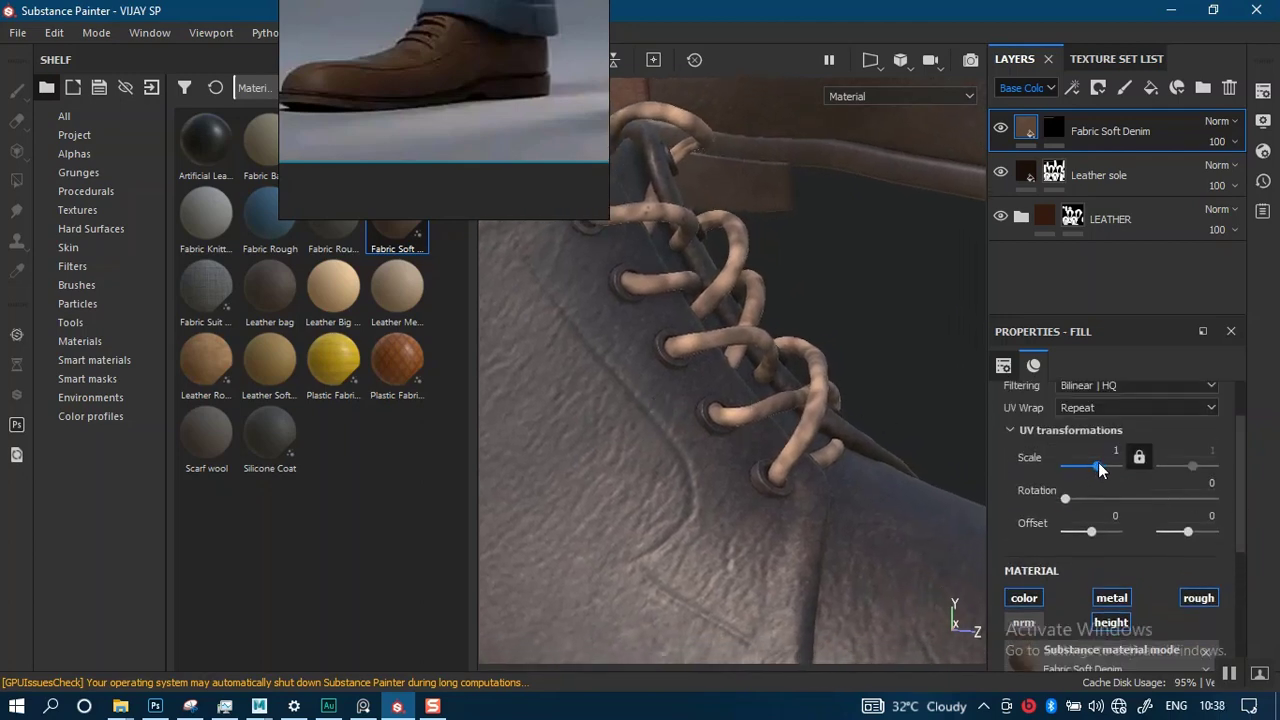
{"action": "left_click_drag", "start_coordinate": [1099, 463], "coordinate": [1107, 467]}
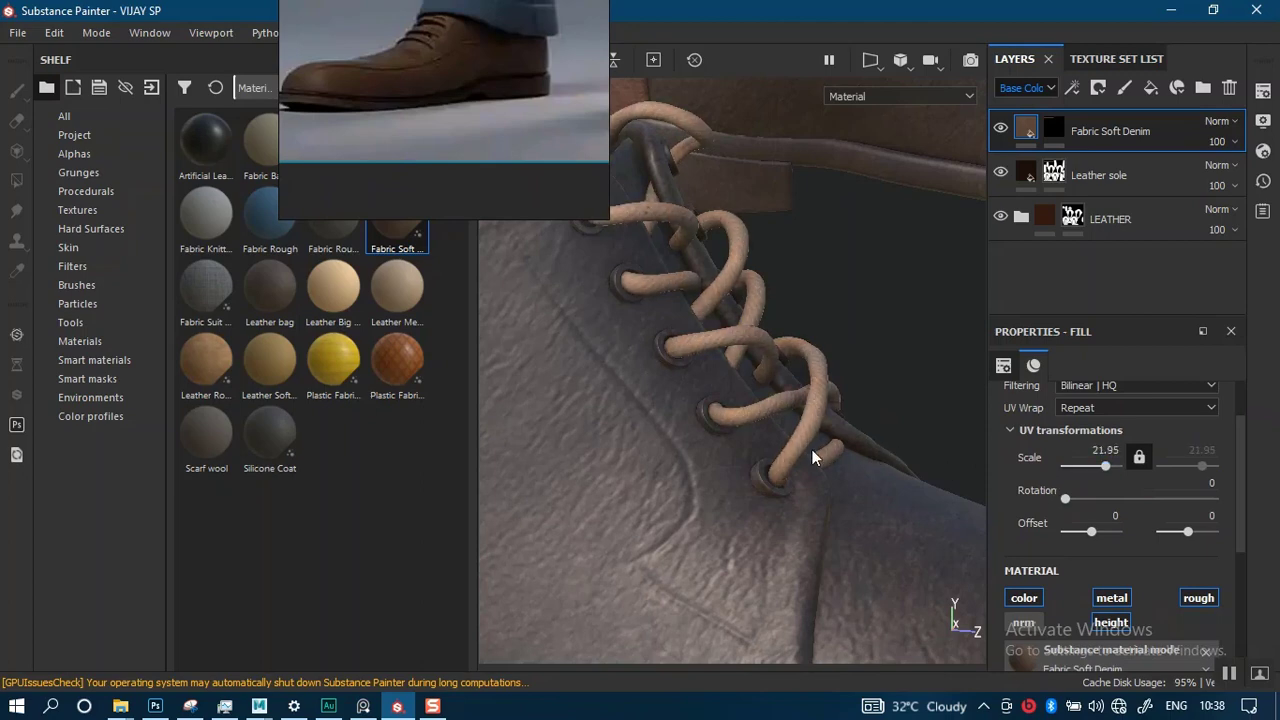
{"action": "right_click_drag", "start_coordinate": [824, 432], "coordinate": [886, 694], "text": "alt"}
{"action": "middle_click_drag", "start_coordinate": [860, 526], "coordinate": [874, 598], "text": "alt"}
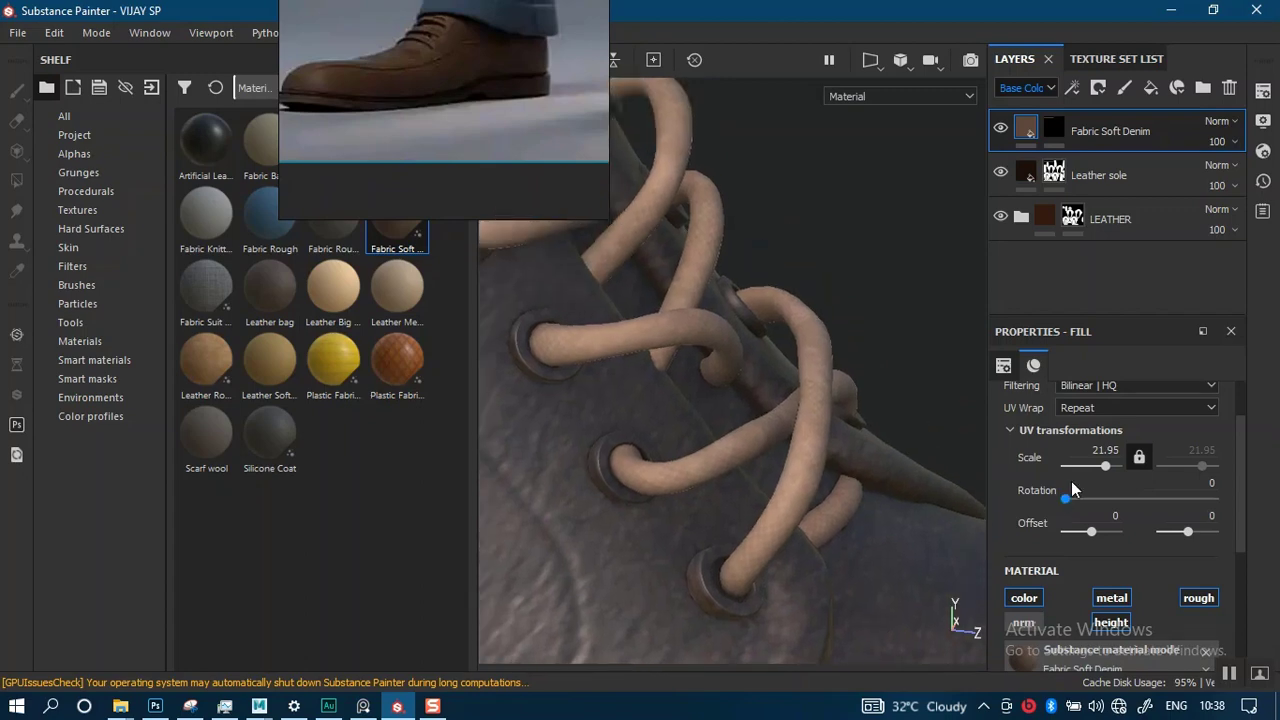
- Set the UV scale of the Fabric Soft Denim fill to 15
{"action": "left_click_drag", "start_coordinate": [1105, 467], "coordinate": [1124, 452]}
{"action": "type", "text": "1"}
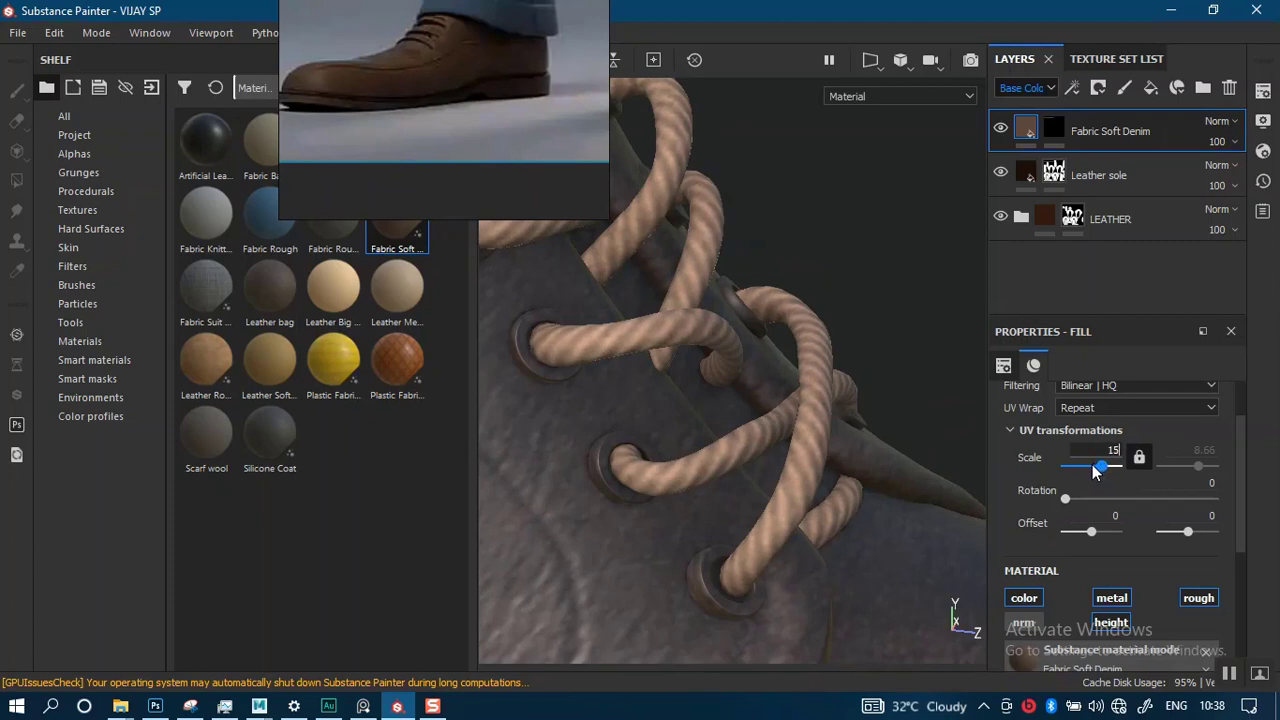
{"action": "type", "text": "5"}
{"action": "key", "text": "Return"}
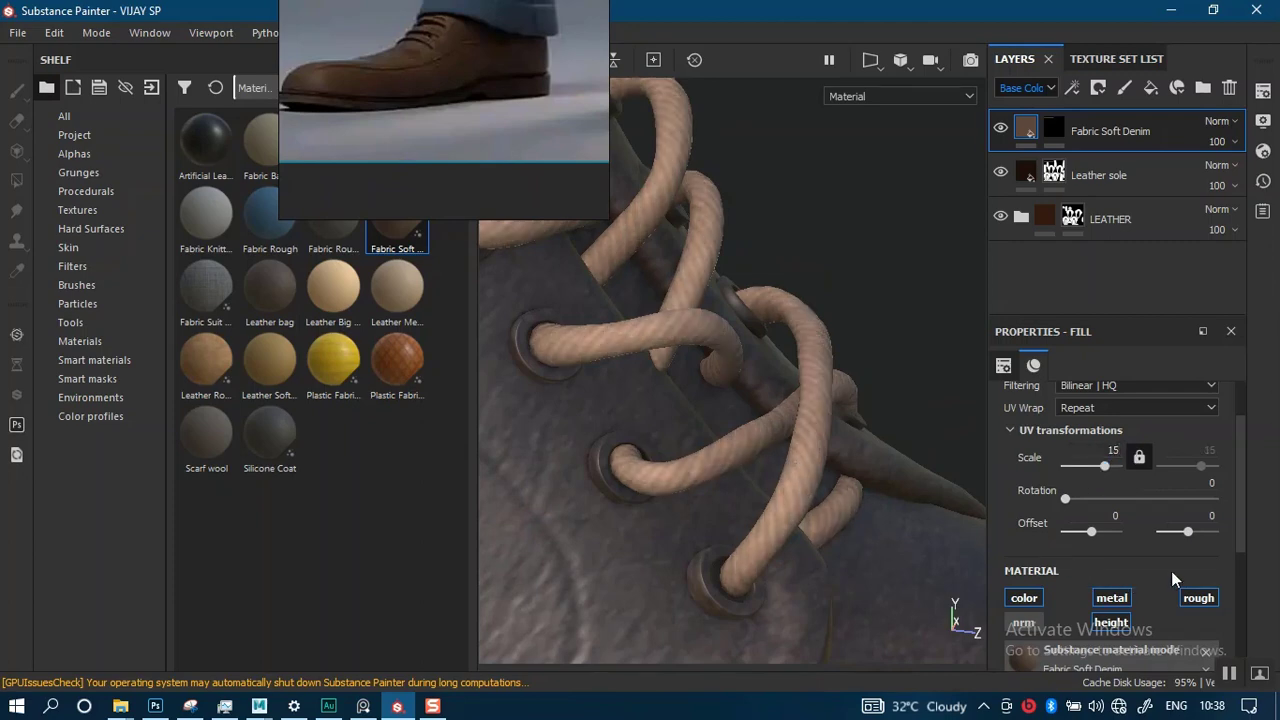
- Try sampling the Denim Color of the lace fill from the shoe in the viewport, and undo the sampled color
{"action": "left_click_drag", "start_coordinate": [1237, 543], "coordinate": [1231, 629]}
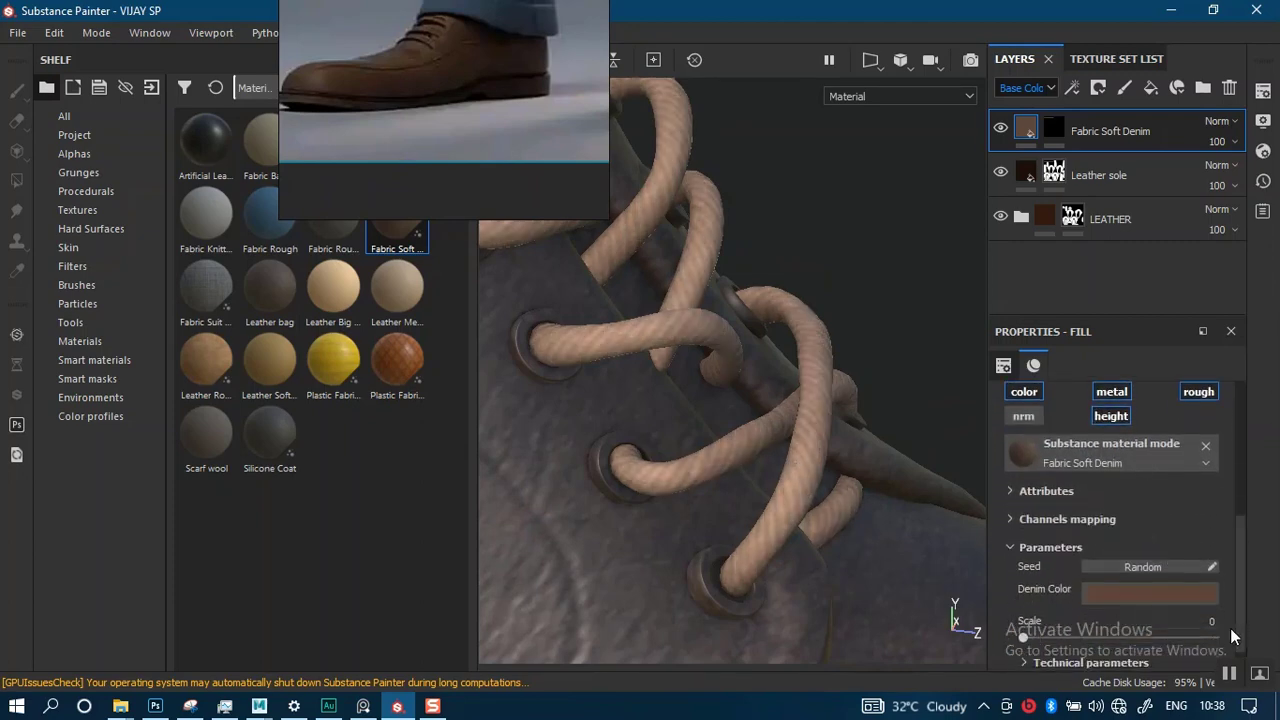
{"action": "left_click", "coordinate": [1147, 594]}
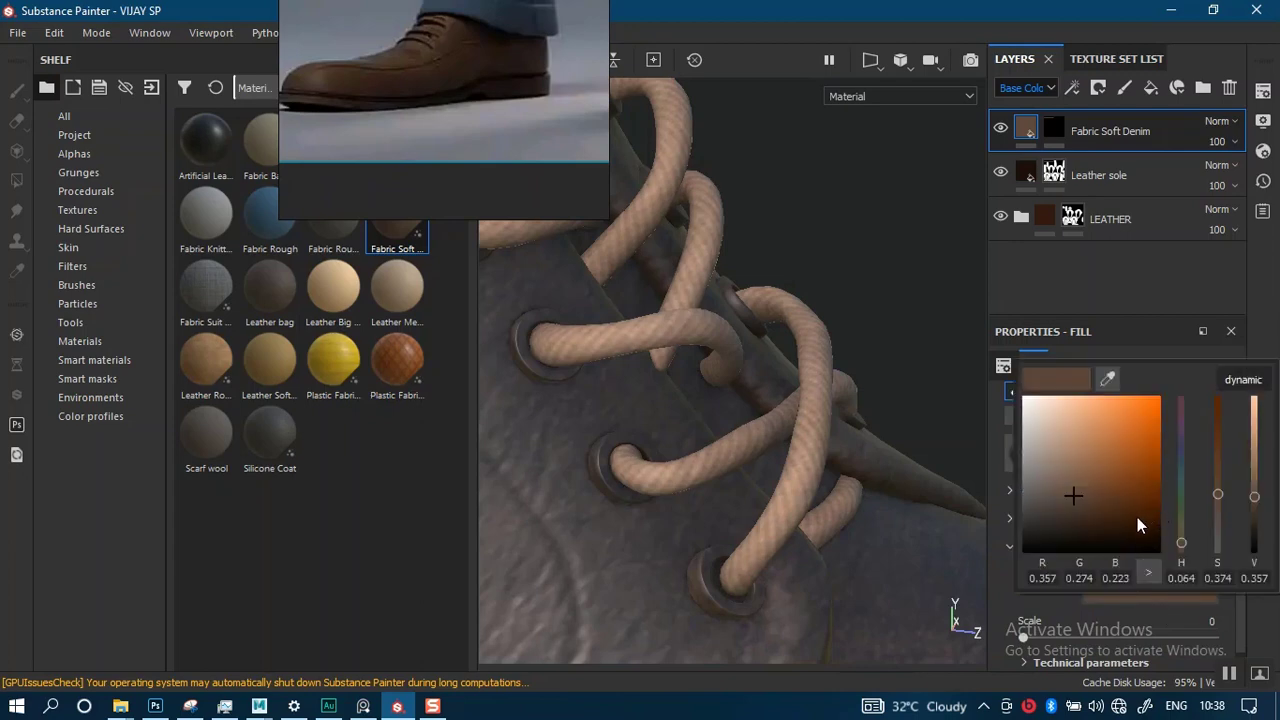
{"action": "left_click", "coordinate": [1107, 378]}
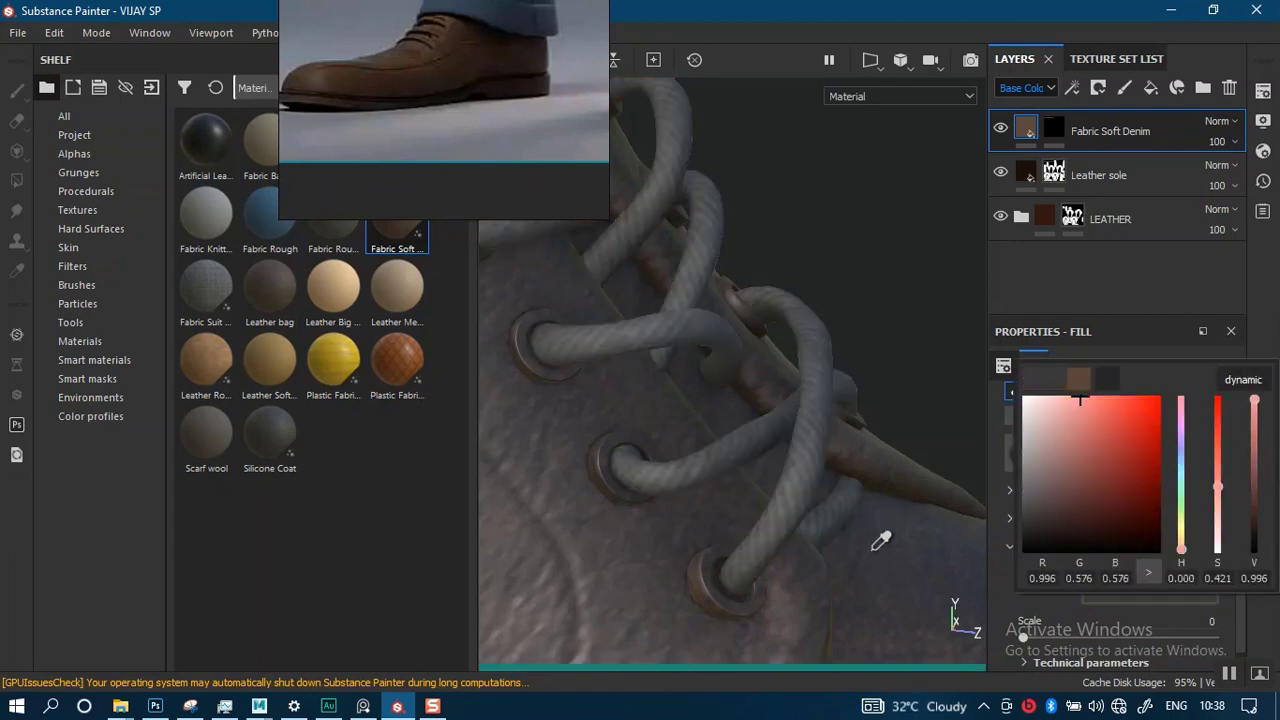
{"action": "left_click", "coordinate": [880, 540]}
{"action": "left_click", "coordinate": [846, 500]}
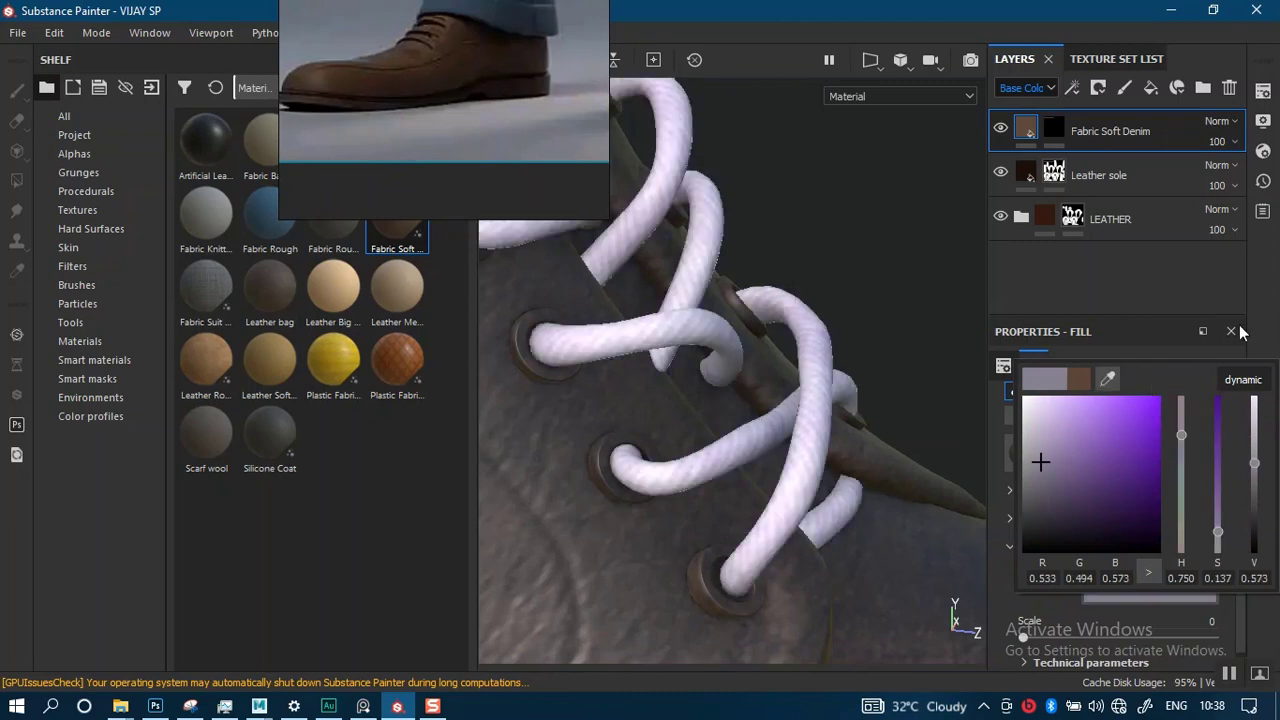
{"action": "left_click", "coordinate": [1269, 310]}
{"action": "key", "text": "ctrl+z"}
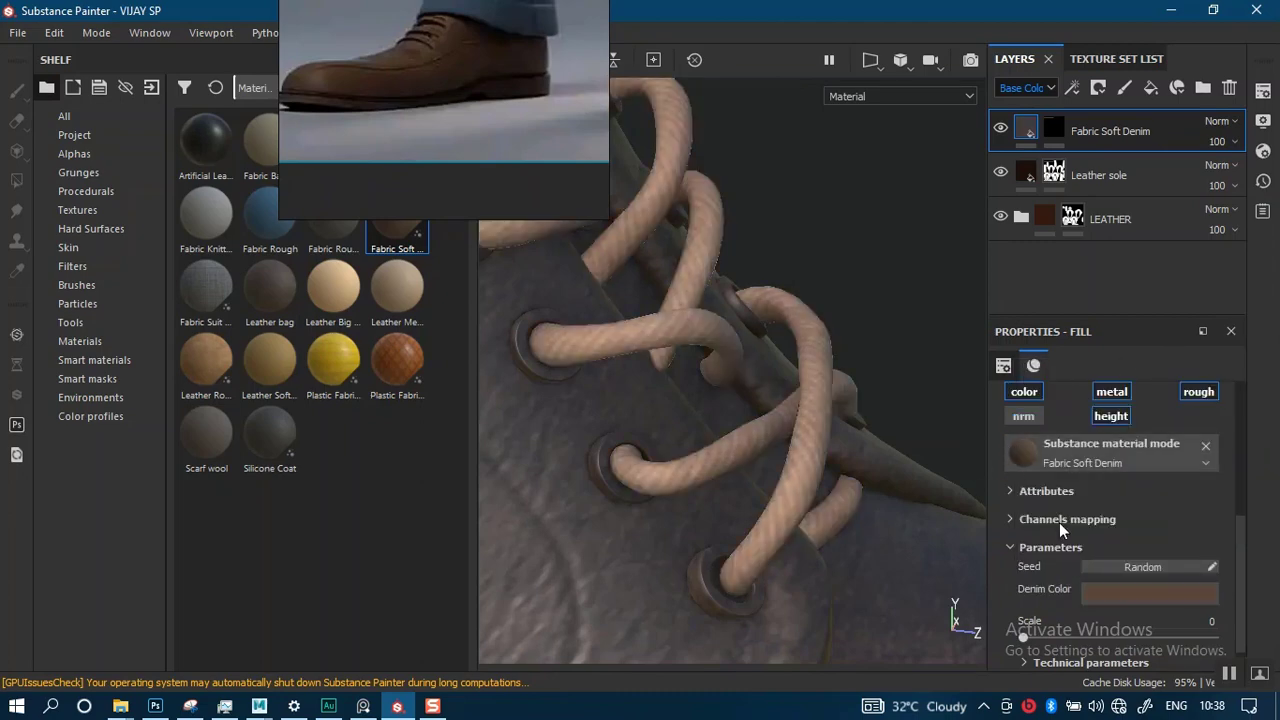
- Darken the laces' Denim Color to a deep, saturated brown with RGB 0.102, 0.053, 0.023
{"action": "left_click", "coordinate": [1114, 593]}
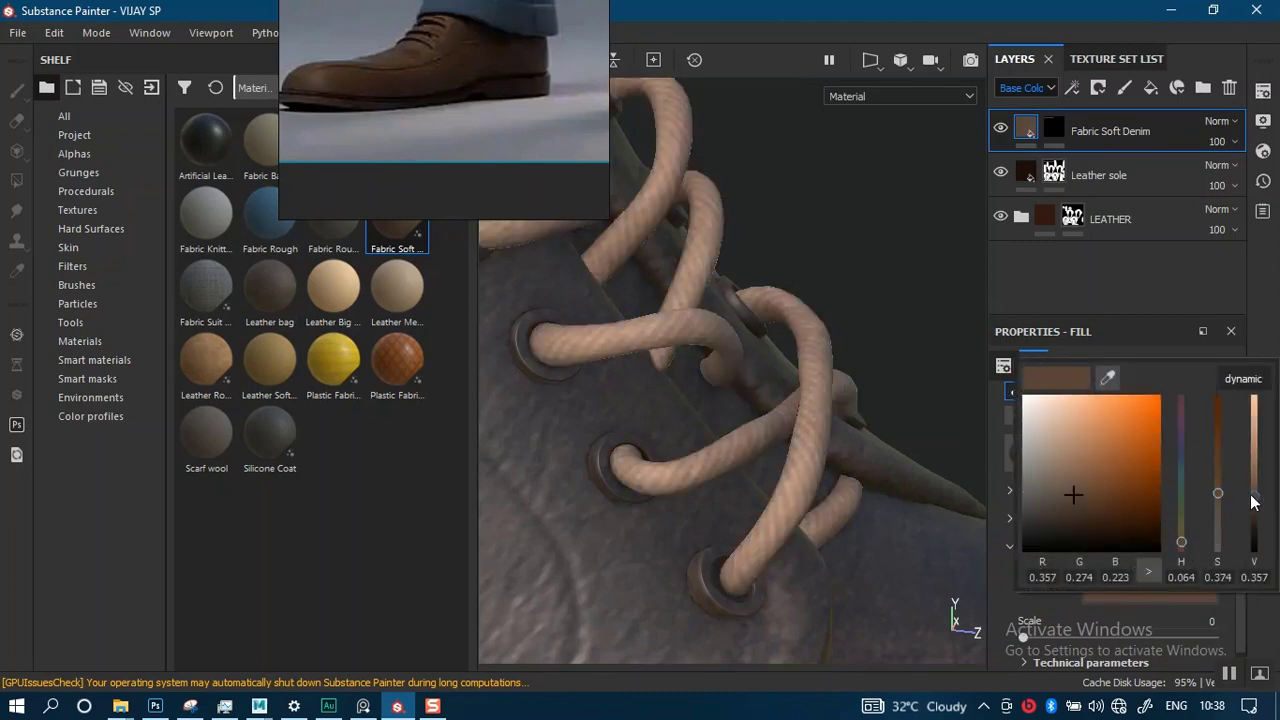
{"action": "left_click_drag", "start_coordinate": [1214, 469], "coordinate": [1215, 430]}
{"action": "left_click_drag", "start_coordinate": [1254, 495], "coordinate": [1249, 539]}
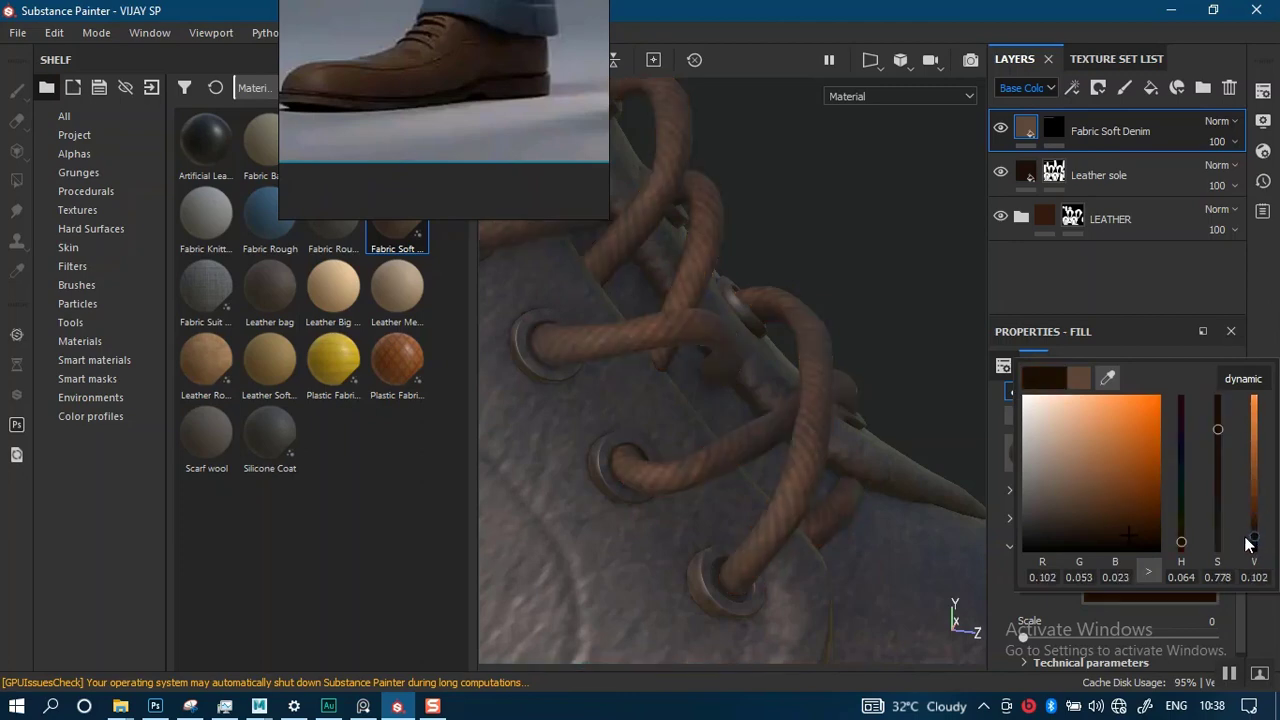
- Examine both shoes with the darker laces and compare the Leather sole and LEATHER layers by toggling their visibility
{"action": "right_click_drag", "start_coordinate": [743, 480], "coordinate": [706, 251], "text": "alt"}
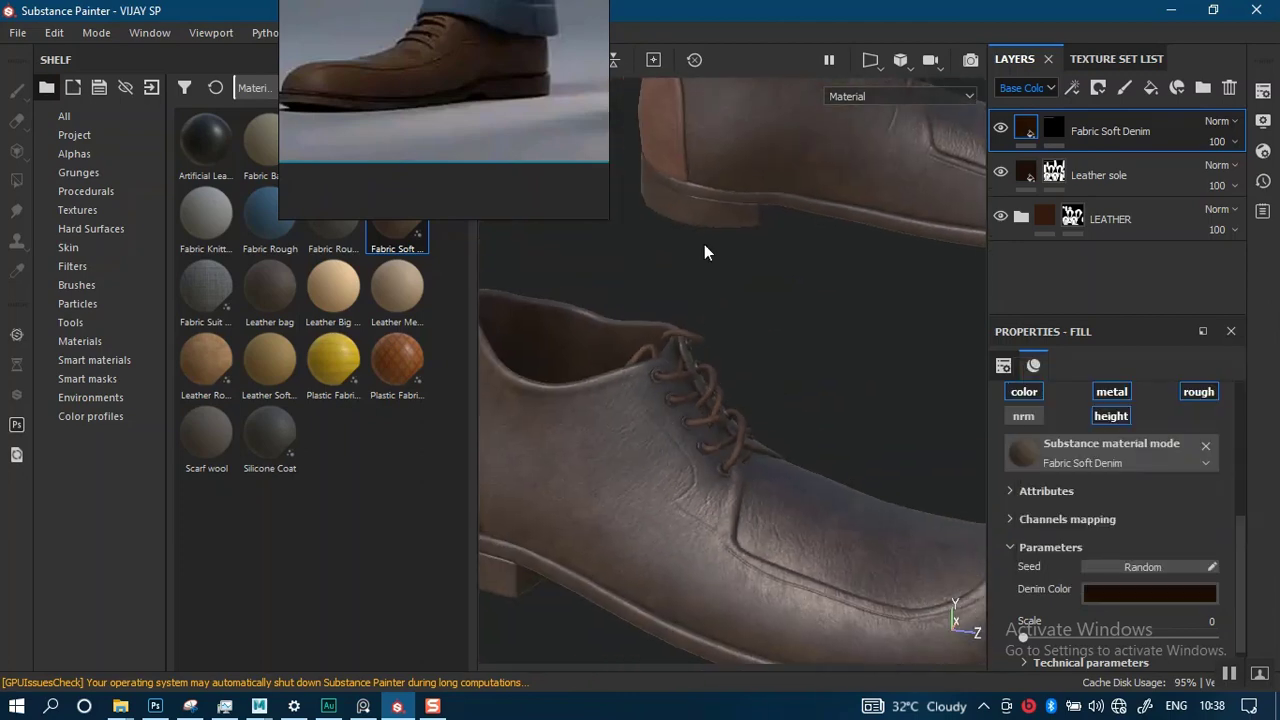
{"action": "left_click_drag", "start_coordinate": [706, 251], "coordinate": [816, 420], "text": "alt"}
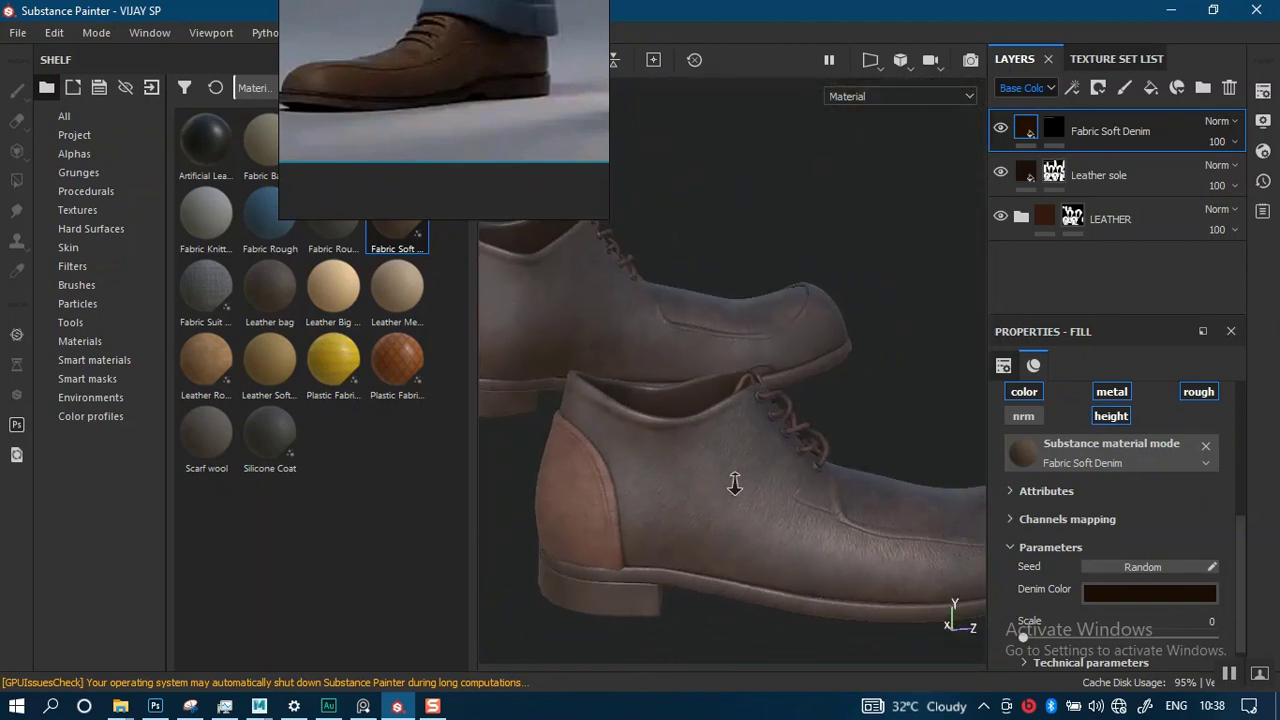
{"action": "right_click_drag", "start_coordinate": [734, 486], "coordinate": [703, 500], "text": "alt"}
{"action": "middle_click_drag", "start_coordinate": [703, 500], "coordinate": [838, 440], "text": "alt"}
{"action": "middle_click_drag", "start_coordinate": [752, 441], "coordinate": [743, 503], "text": "alt"}
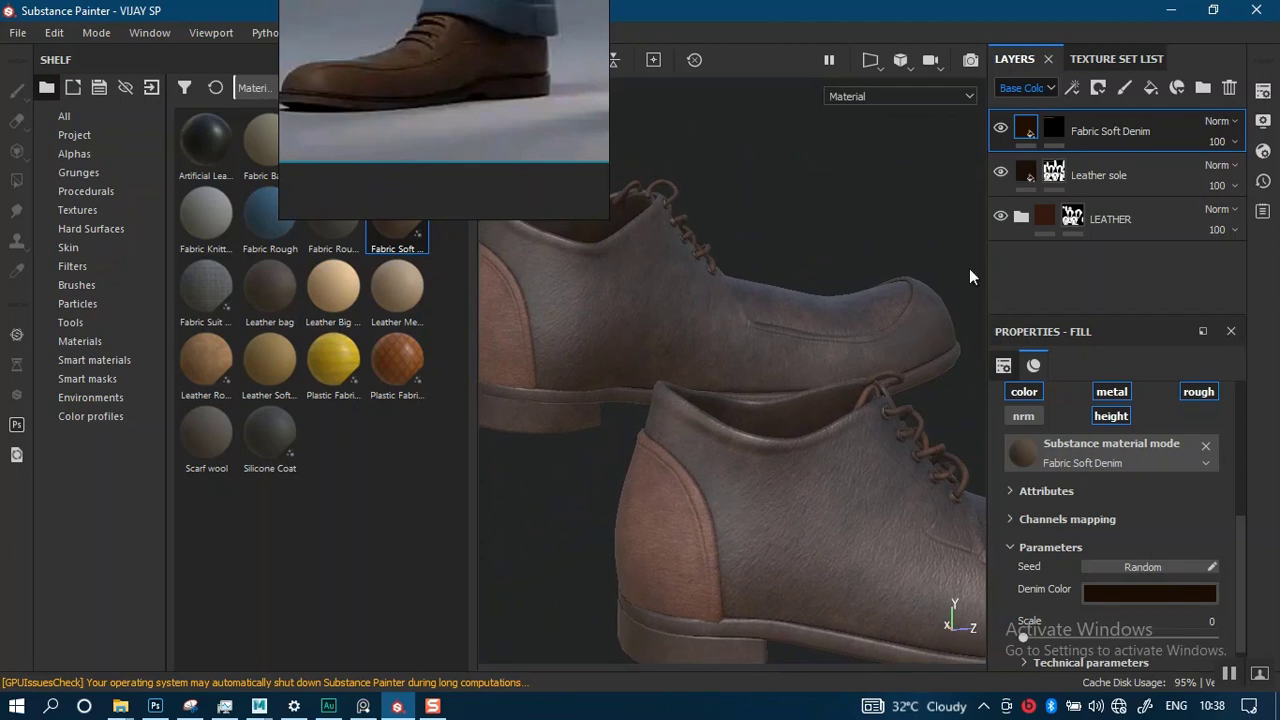
{"action": "left_click", "coordinate": [1001, 175]}
{"action": "left_click", "coordinate": [1001, 175]}
{"action": "left_click", "coordinate": [1001, 217]}
{"action": "left_click", "coordinate": [1001, 217]}
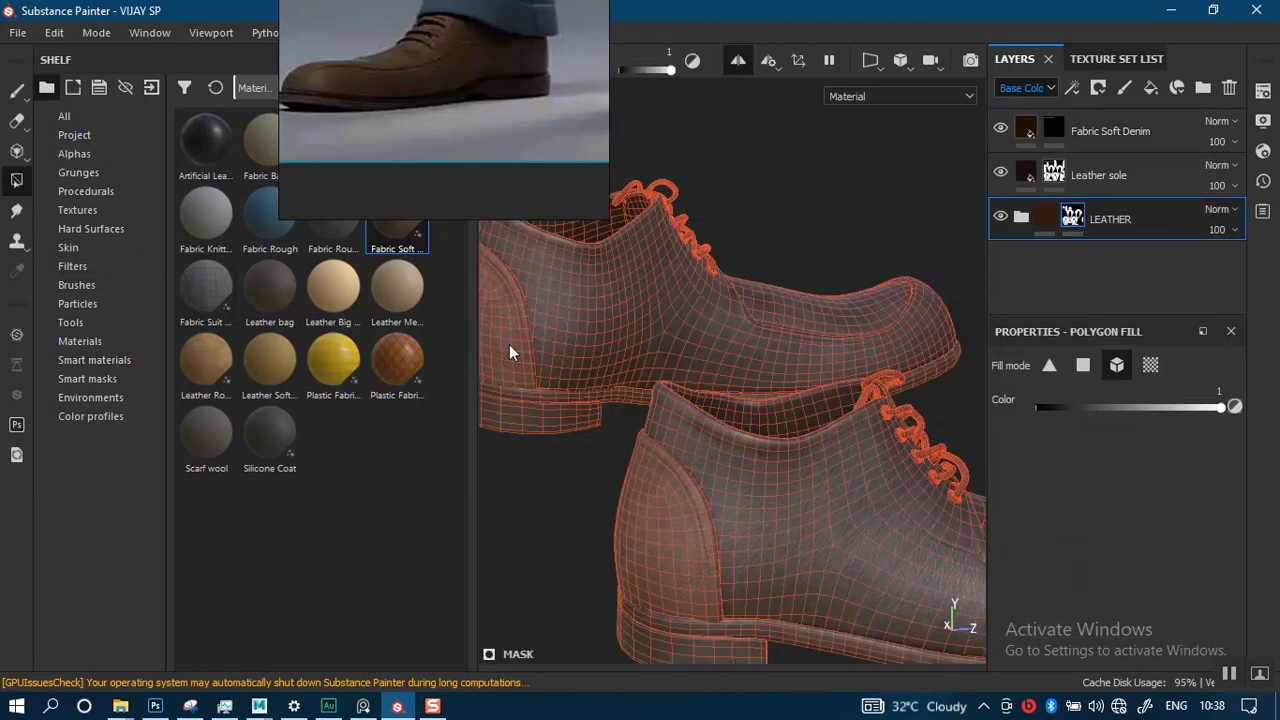
- Inspect the heel patches and sides of both shoes, switching to the Paint tool to hide the mesh wireframe
{"action": "left_click_drag", "start_coordinate": [695, 517], "coordinate": [656, 525], "text": "alt"}
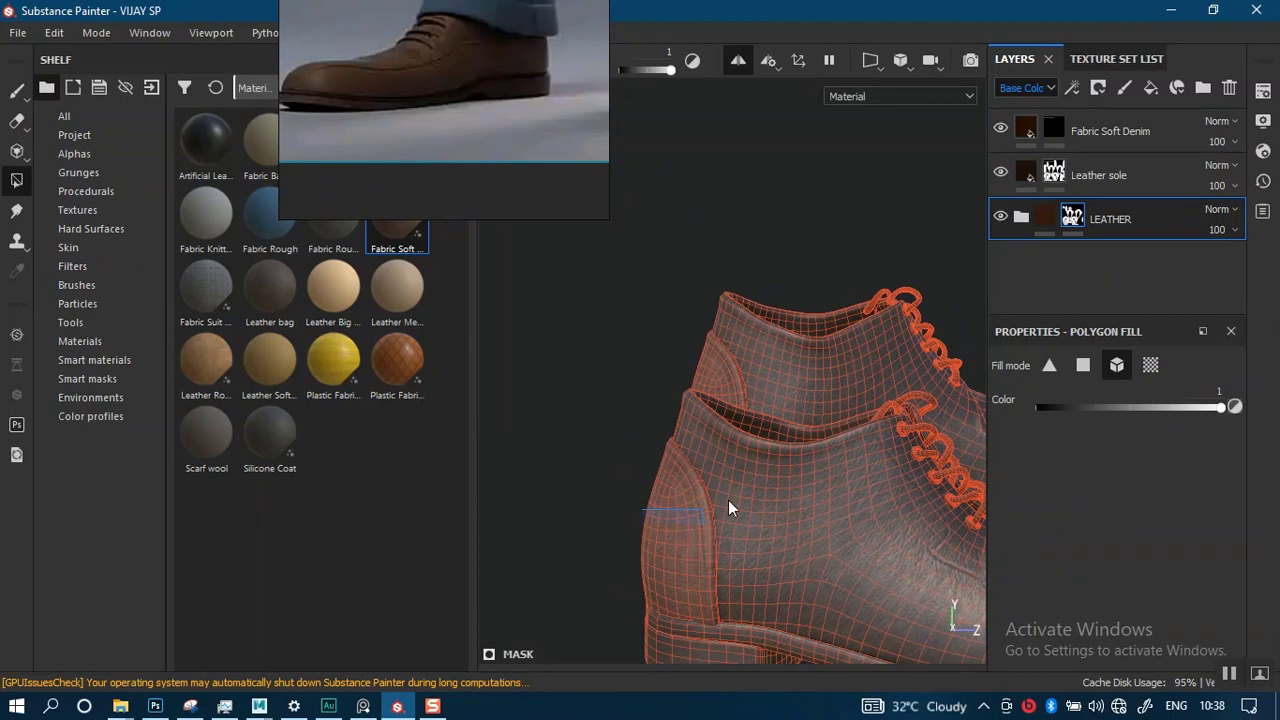
{"action": "left_click_drag", "start_coordinate": [623, 486], "coordinate": [690, 500], "text": "alt"}
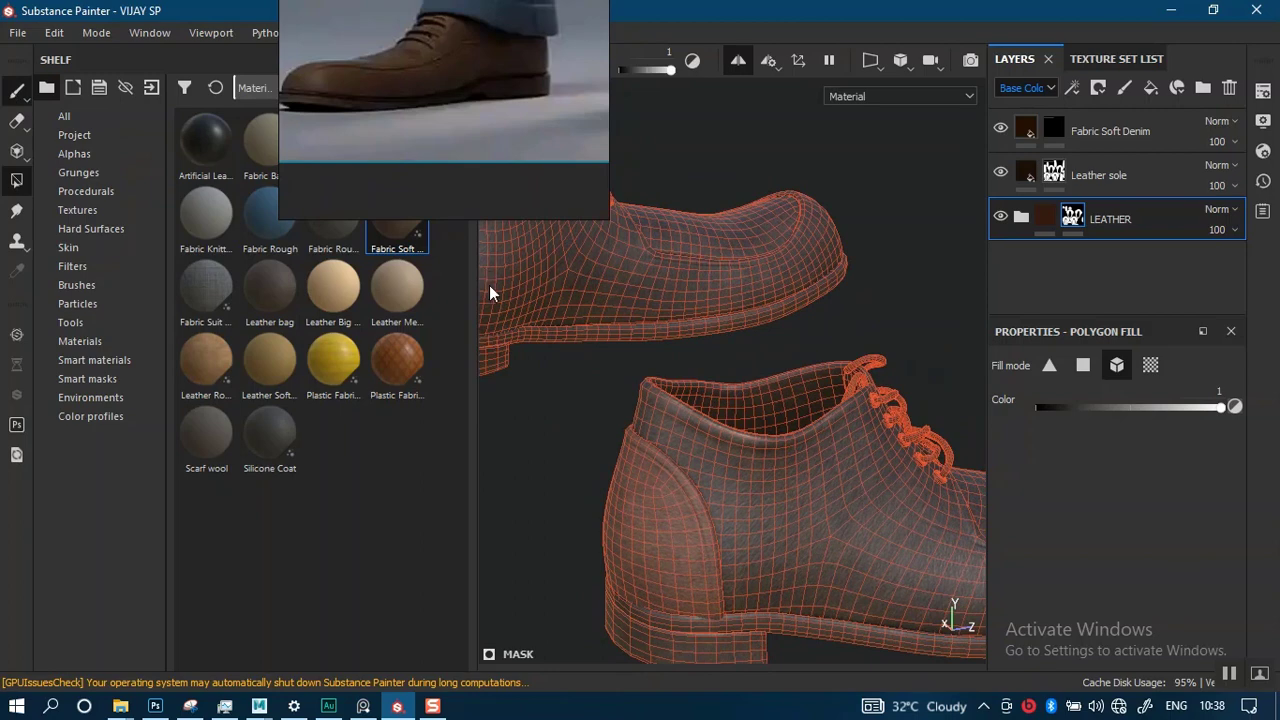
{"action": "key", "text": "1"}
{"action": "mouse_move", "coordinate": [763, 377]}
{"action": "left_mouse_down", "text": "alt"}
{"action": "mouse_move", "coordinate": [794, 363]}
{"action": "mouse_move", "coordinate": [781, 428]}
{"action": "mouse_move", "coordinate": [701, 404]}
{"action": "mouse_move", "coordinate": [709, 456]}
{"action": "left_mouse_up", "text": "alt"}
{"action": "scroll", "coordinate": [763, 410], "scroll_direction": "down", "scroll_amount": 2}
{"action": "scroll", "coordinate": [760, 428], "scroll_direction": "down", "scroll_amount": 2}
{"action": "right_click_drag", "start_coordinate": [709, 456], "coordinate": [711, 480], "text": "alt"}
{"action": "left_click_drag", "start_coordinate": [711, 480], "coordinate": [622, 466], "text": "alt"}
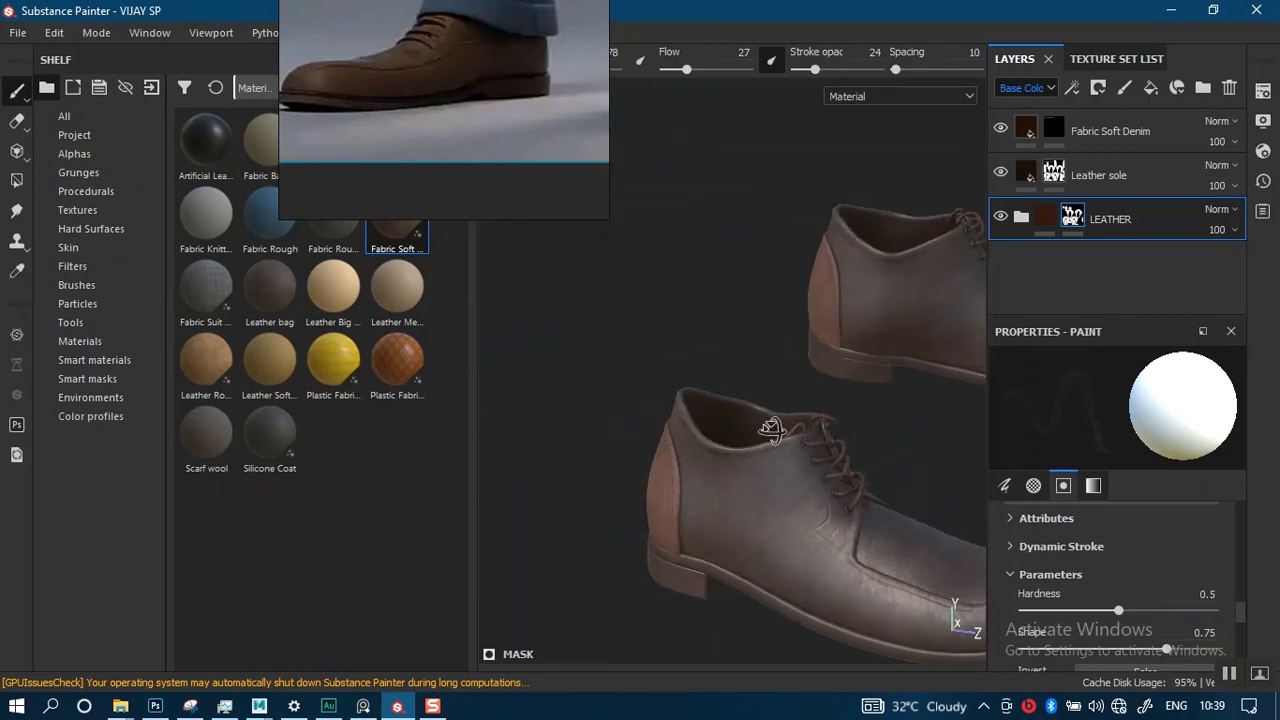
{"action": "left_click_drag", "start_coordinate": [625, 452], "coordinate": [660, 416], "text": "alt"}
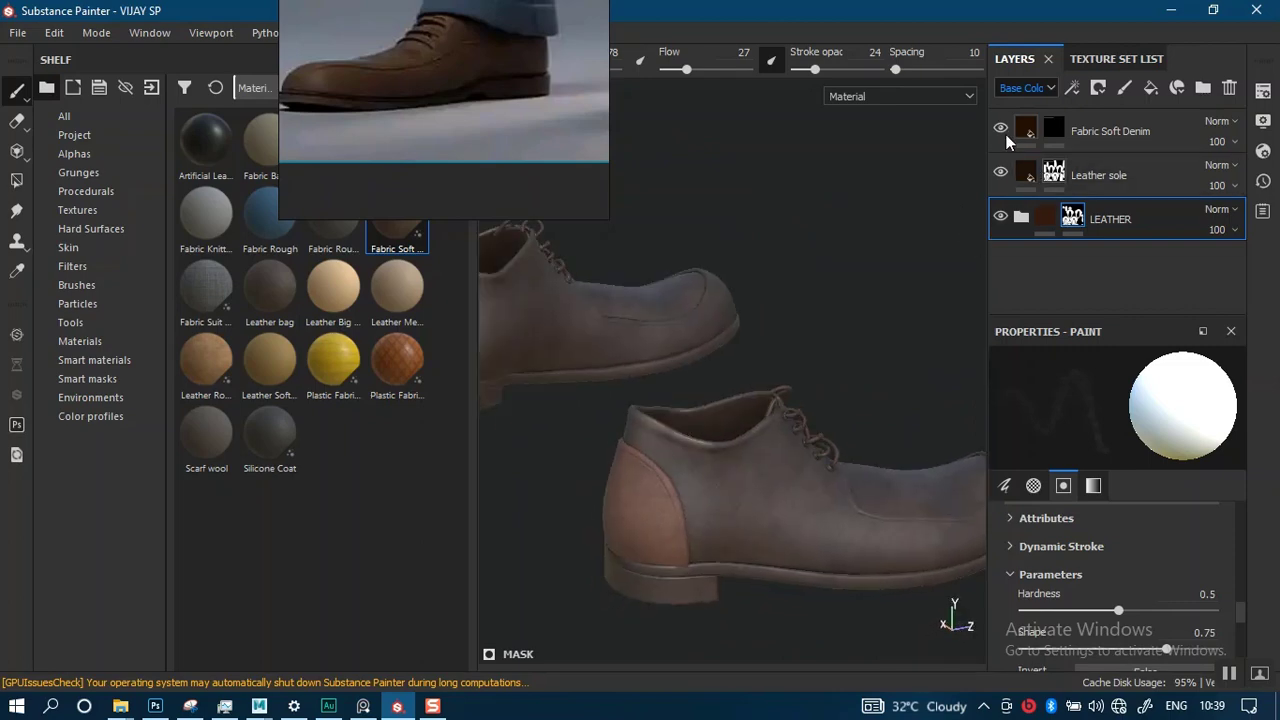
- Toggle the Leather sole and LEATHER layers off and on to check which shoe parts each one covers
{"action": "left_click", "coordinate": [1000, 175]}
{"action": "left_click", "coordinate": [1000, 175]}
{"action": "left_click", "coordinate": [1000, 218]}
{"action": "left_click", "coordinate": [1000, 219]}
{"action": "left_click", "coordinate": [1000, 220]}
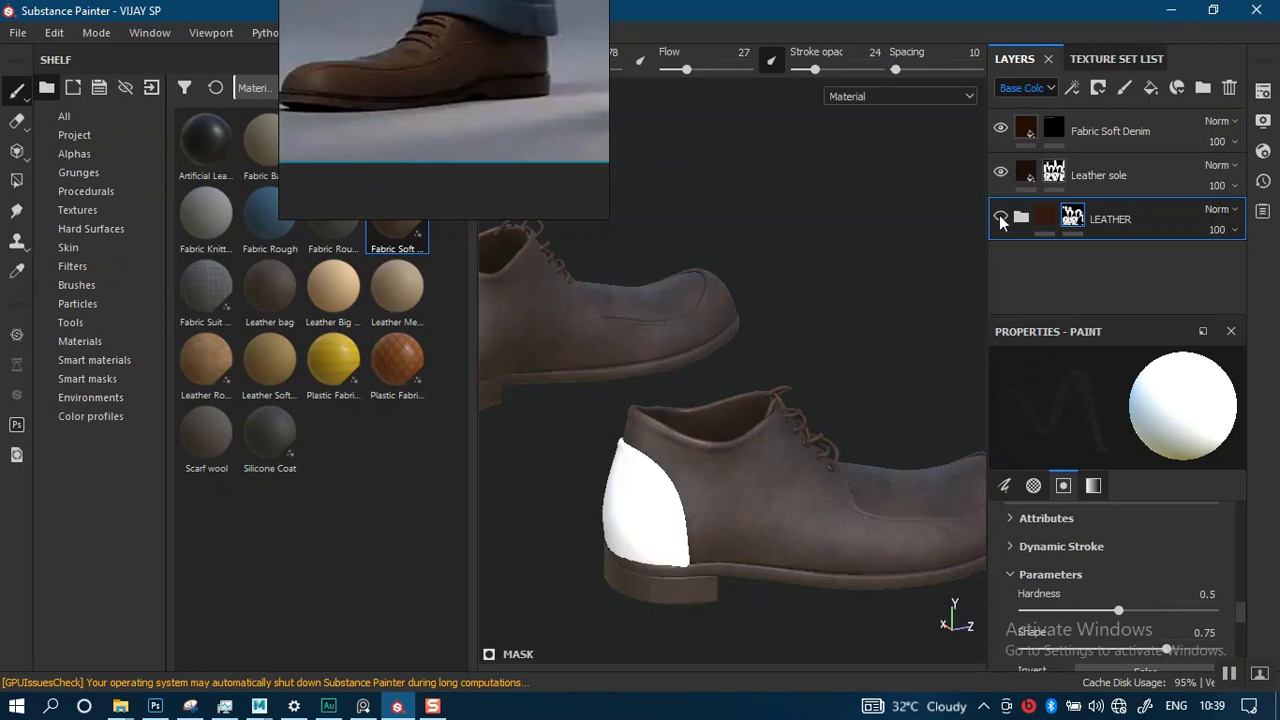
{"action": "left_click", "coordinate": [1000, 220]}
{"action": "left_click", "coordinate": [1002, 219]}
{"action": "left_click", "coordinate": [1002, 219]}
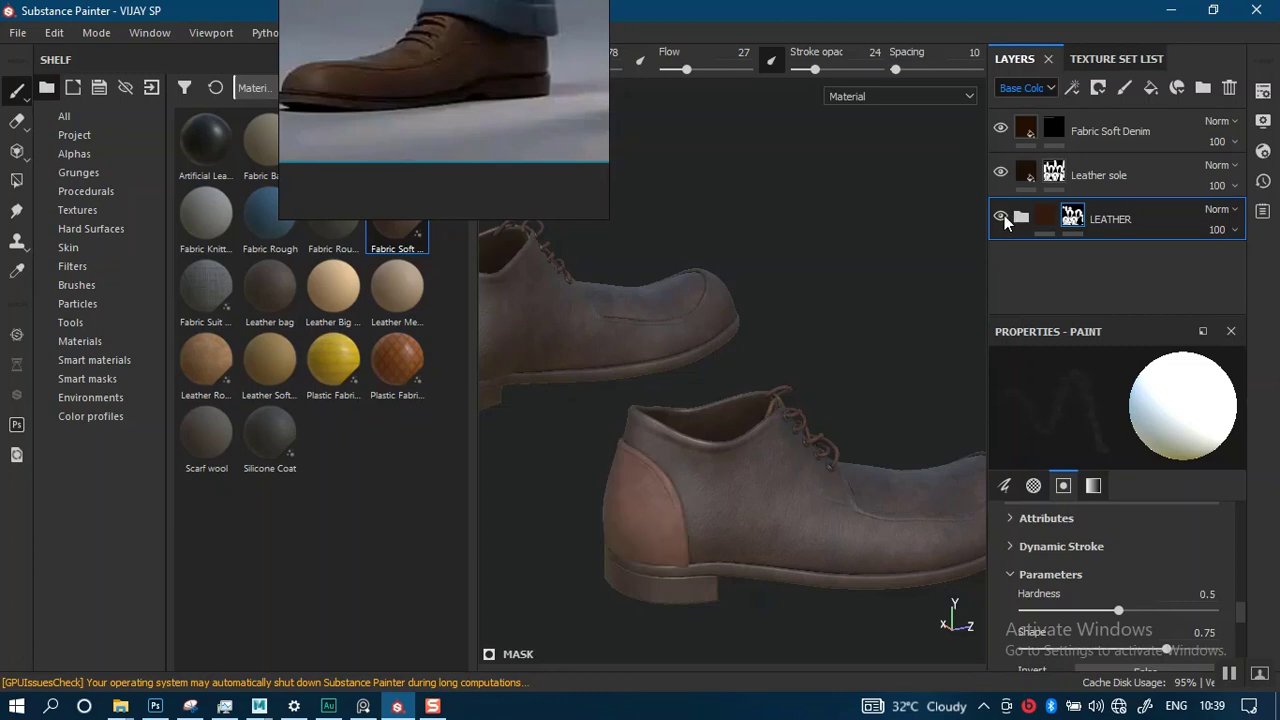
{"action": "left_click", "coordinate": [1002, 174]}
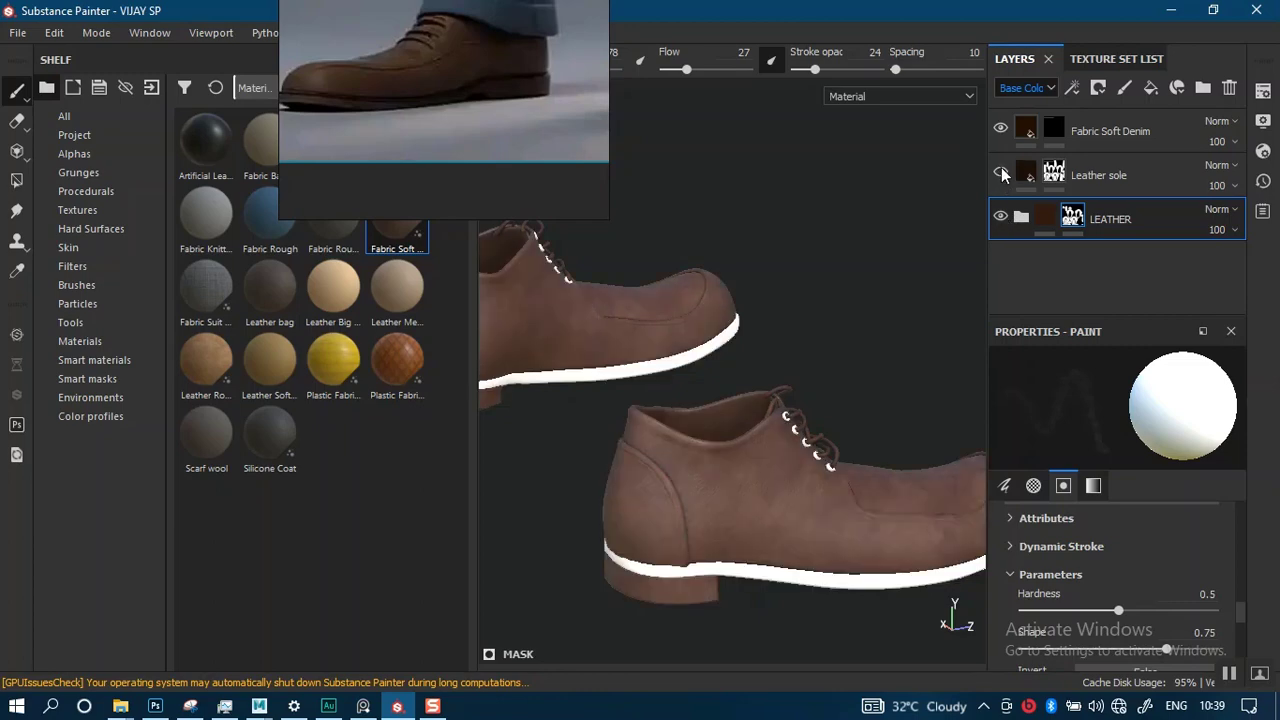
{"action": "left_click", "coordinate": [1002, 174]}
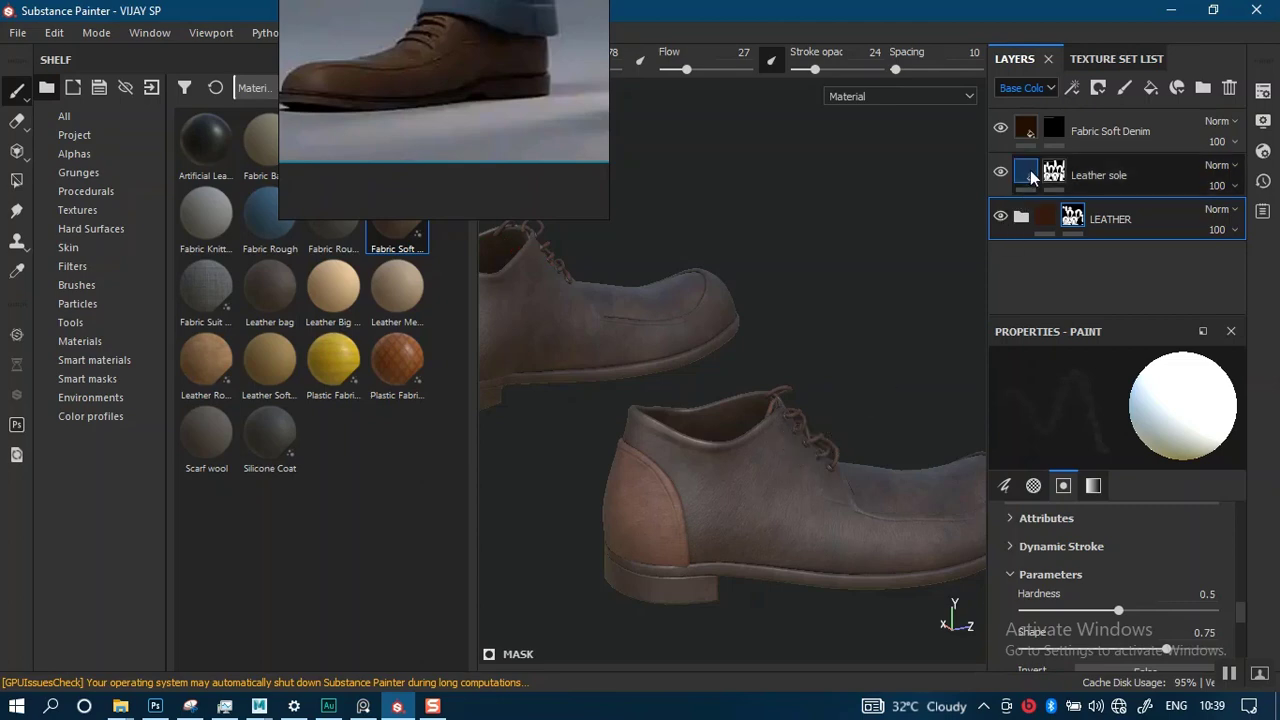
- Hide the Leather sole and Fabric Soft Denim layers and inspect the LEATHER coverage on both shoes
{"action": "left_click", "coordinate": [1000, 173]}
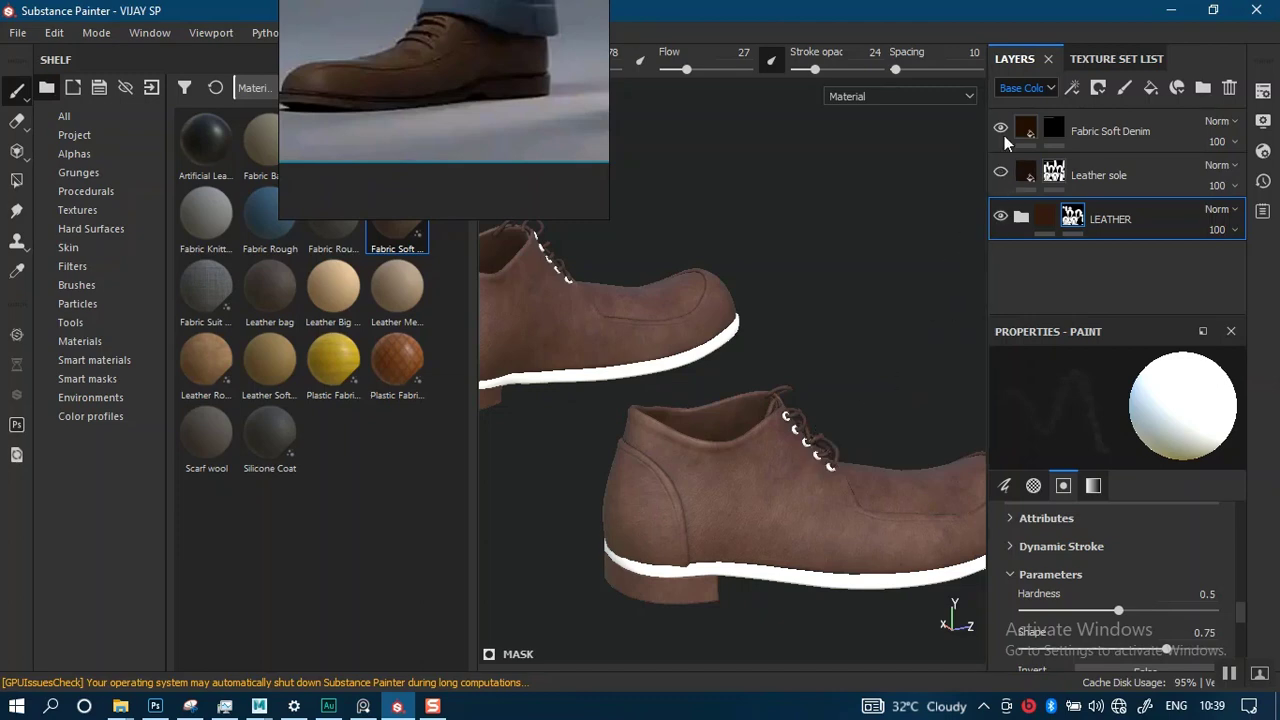
{"action": "left_click", "coordinate": [1001, 131]}
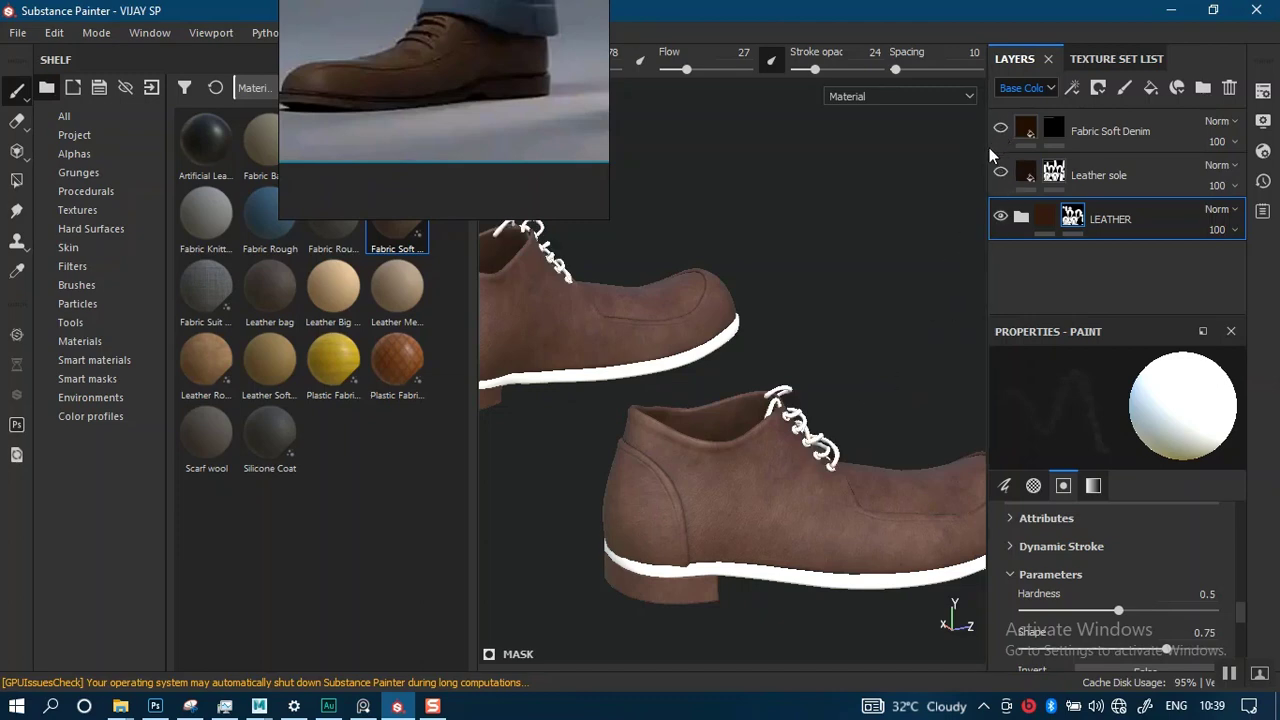
{"action": "middle_click_drag", "start_coordinate": [825, 430], "coordinate": [891, 356]}
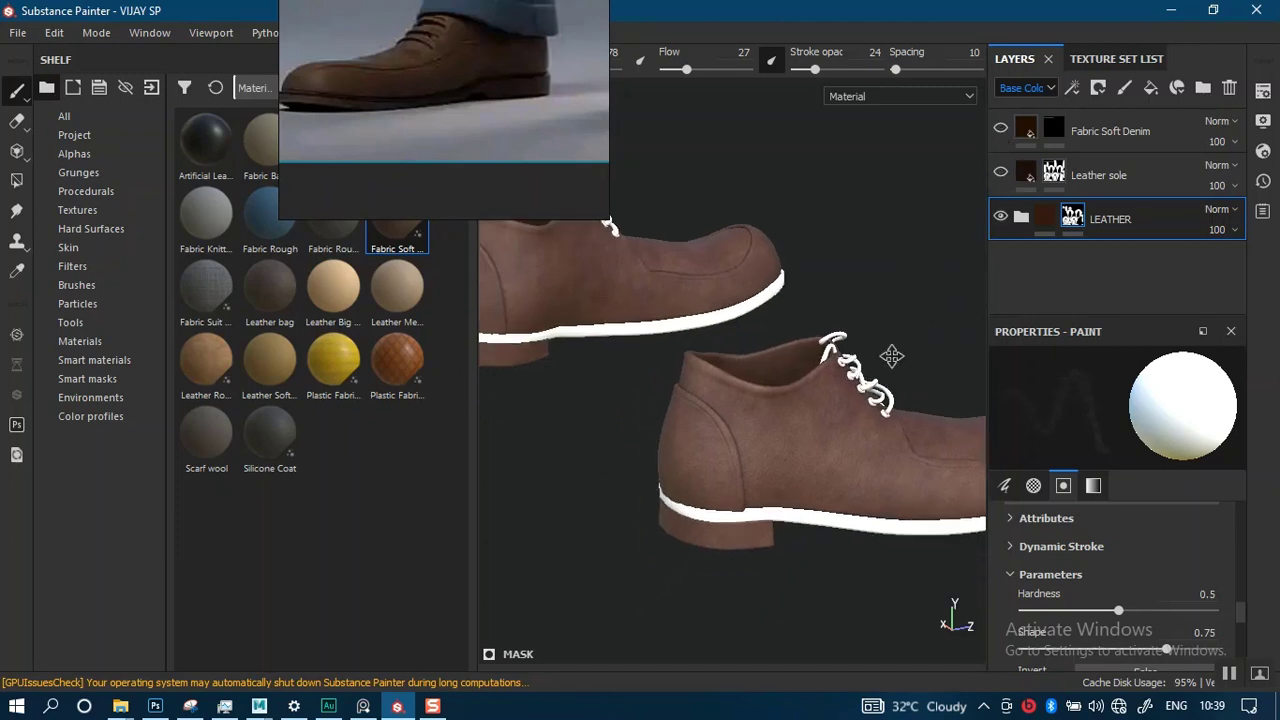
{"action": "left_click_drag", "start_coordinate": [892, 356], "coordinate": [834, 357], "text": "alt"}
{"action": "middle_click_drag", "start_coordinate": [834, 357], "coordinate": [872, 293], "text": "alt"}
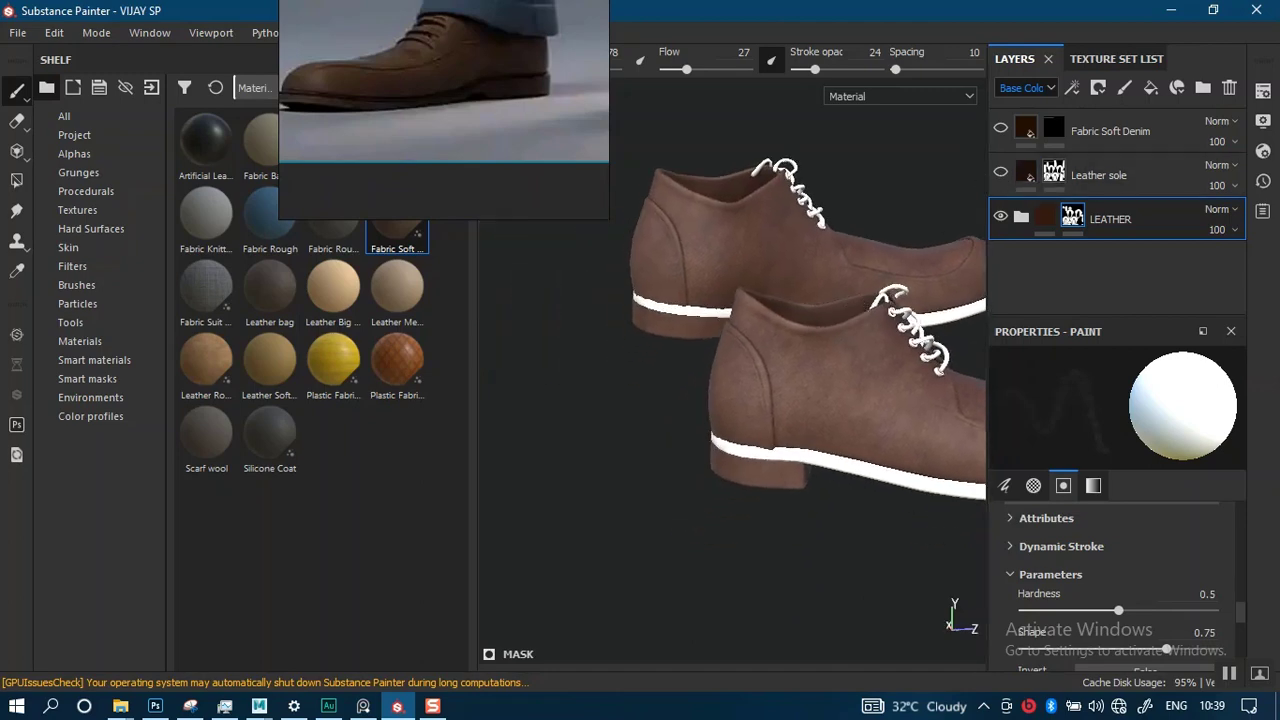
{"action": "middle_click_drag", "start_coordinate": [955, 247], "coordinate": [835, 317]}
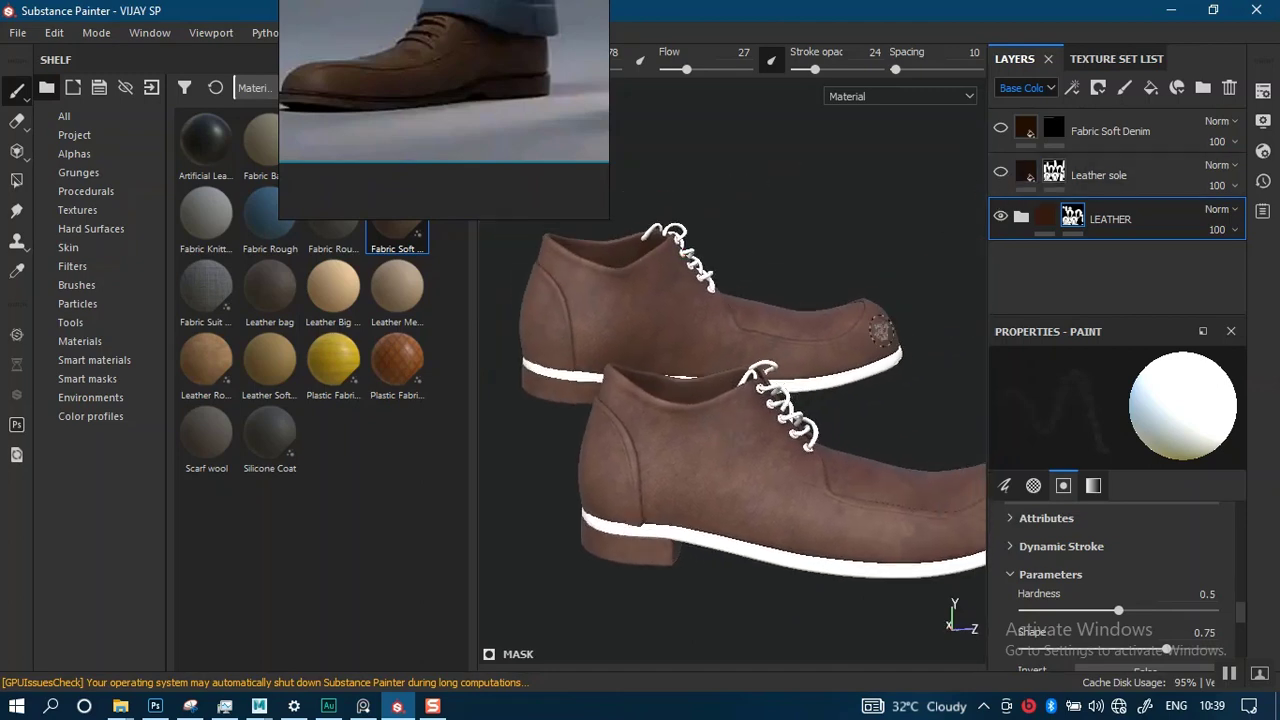
- Replace the LEATHER folder's mask with a black mask and polygon-fill only the shoe uppers in it
{"action": "right_click", "coordinate": [1070, 218]}
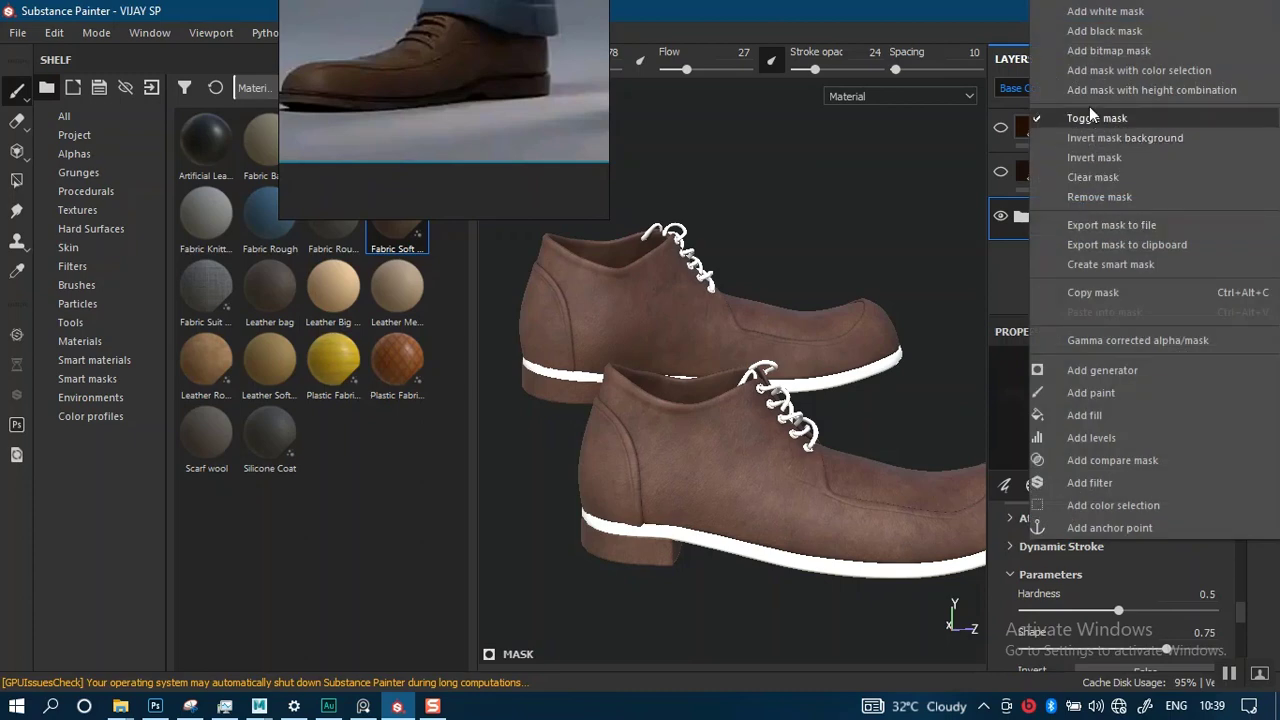
{"action": "left_click", "coordinate": [1100, 38]}
{"action": "left_click_drag", "start_coordinate": [876, 429], "coordinate": [585, 325], "text": "alt"}
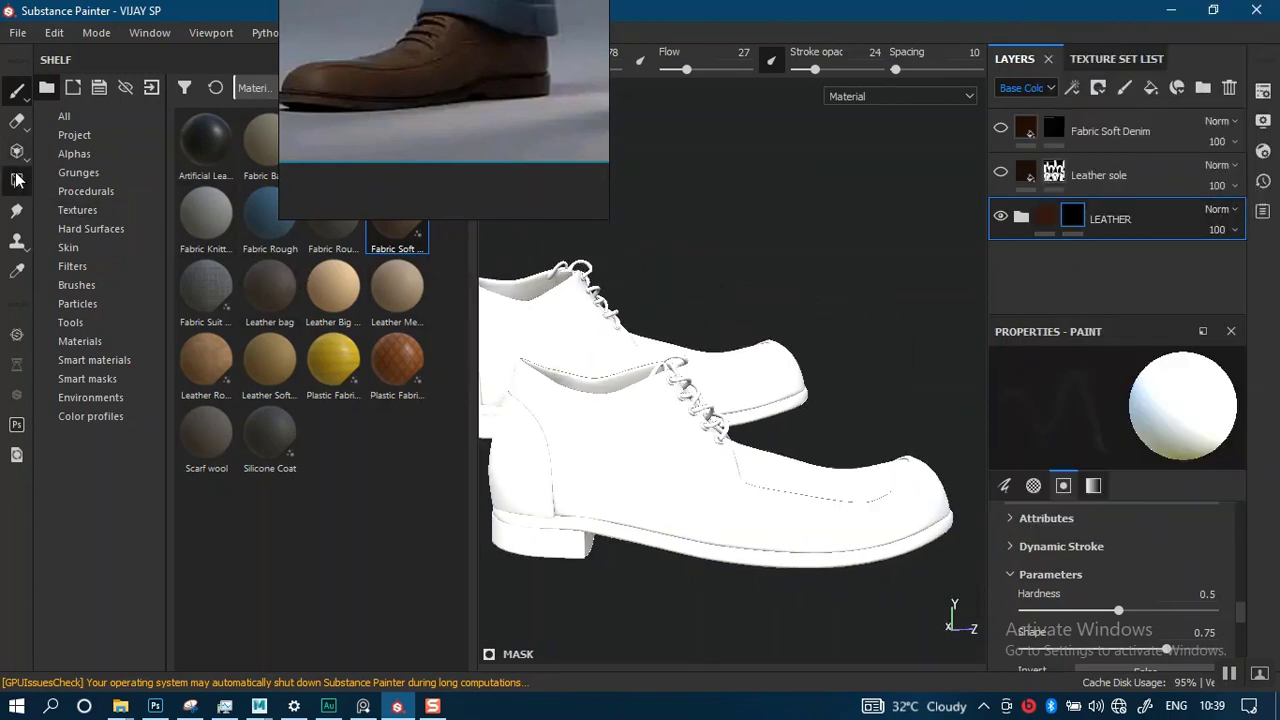
{"action": "left_click", "coordinate": [17, 181]}
{"action": "middle_click_drag", "start_coordinate": [740, 444], "coordinate": [660, 378], "text": "alt"}
{"action": "left_click_drag", "start_coordinate": [659, 378], "coordinate": [800, 376], "text": "alt"}
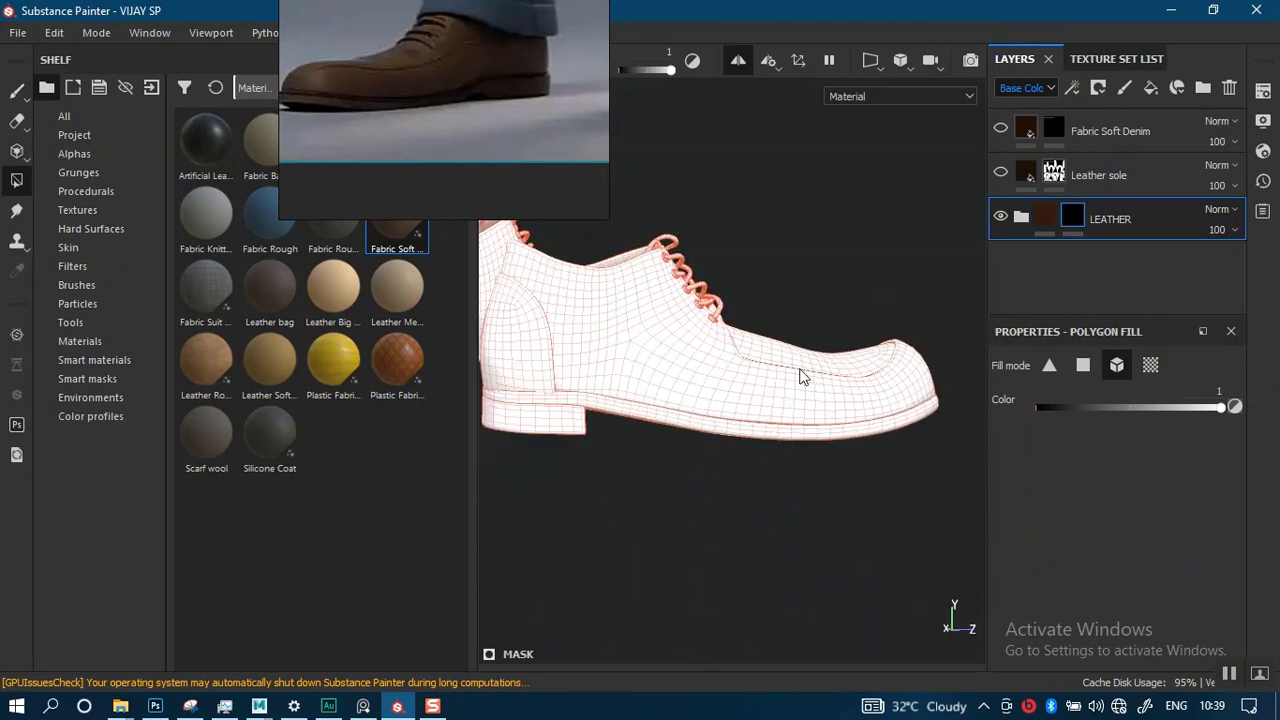
{"action": "left_click", "coordinate": [852, 348]}
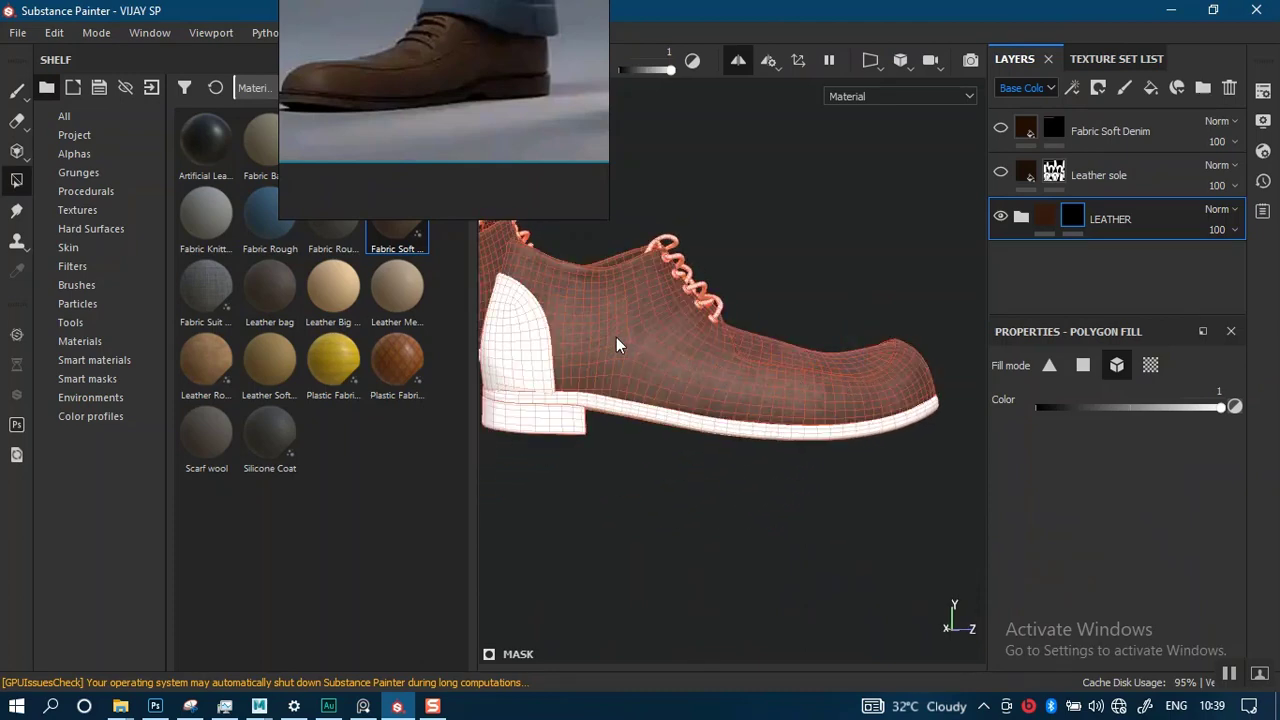
{"action": "left_click_drag", "start_coordinate": [616, 338], "coordinate": [765, 425], "text": "alt"}
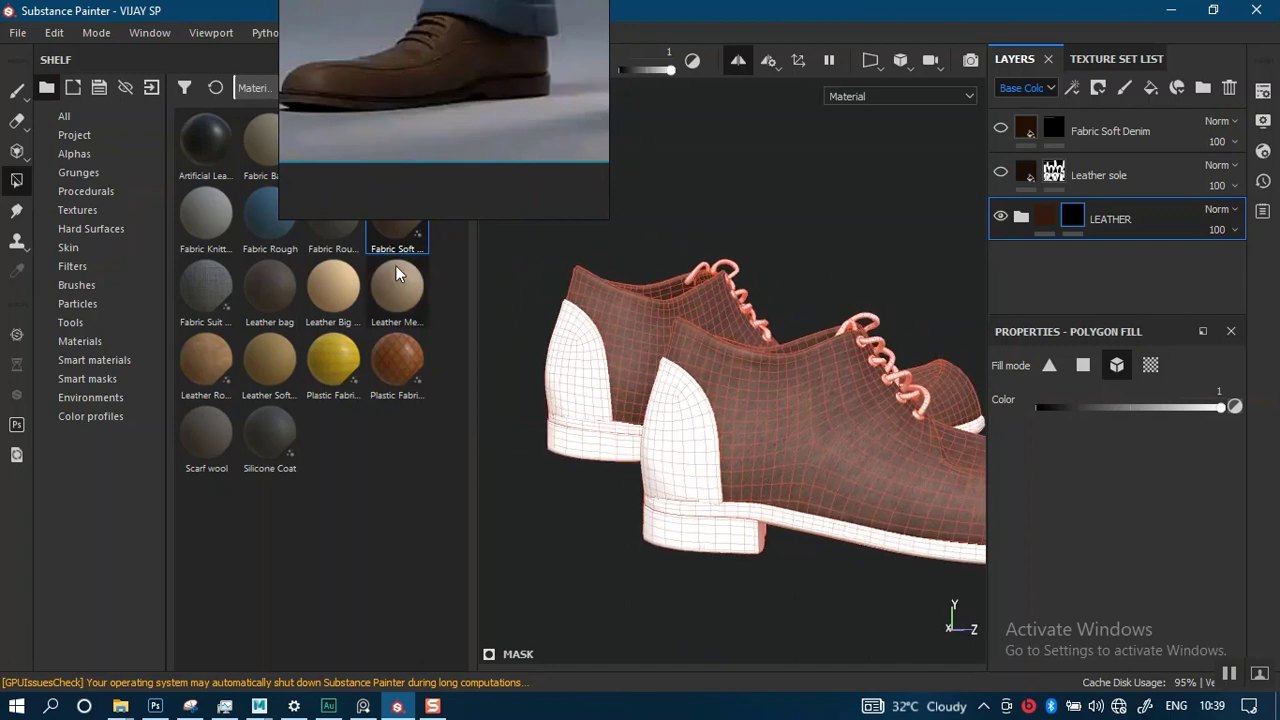
- Show the Leather sole layer, replace its mask with a fresh black mask, and bring the heel and sole into close view
{"action": "left_click", "coordinate": [1000, 175]}
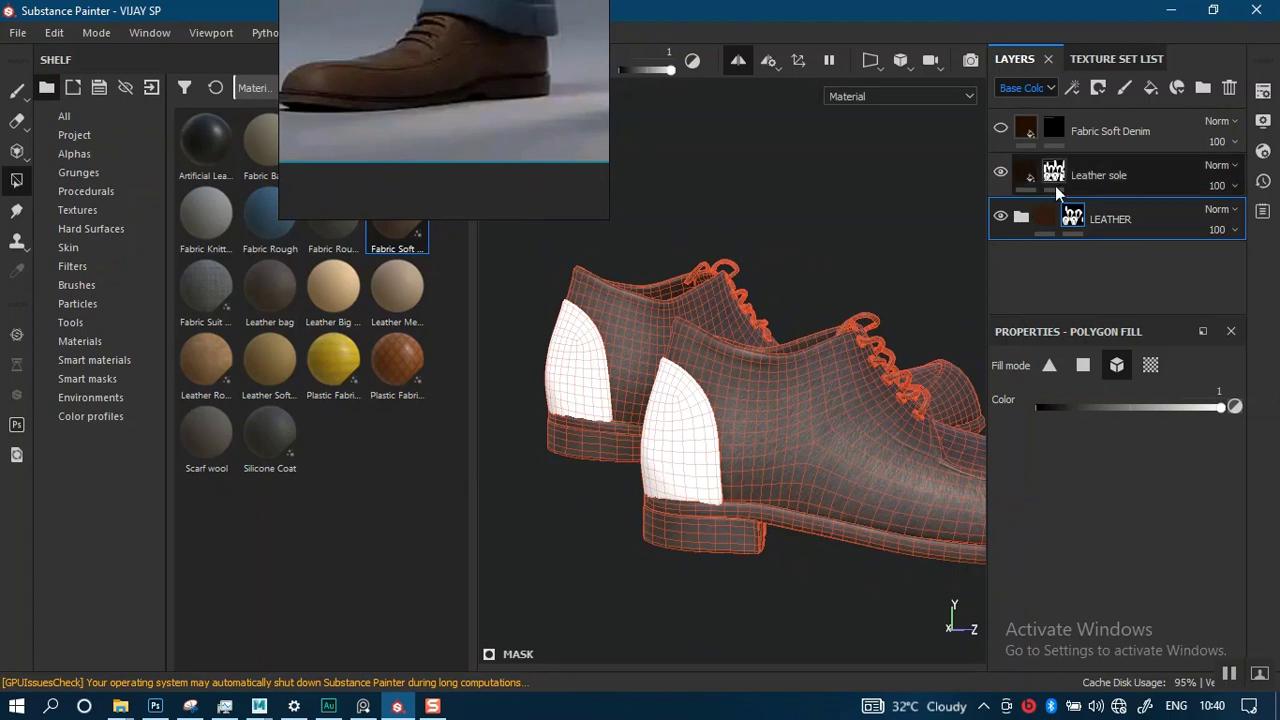
{"action": "left_click", "coordinate": [1052, 175]}
{"action": "right_click", "coordinate": [1058, 177]}
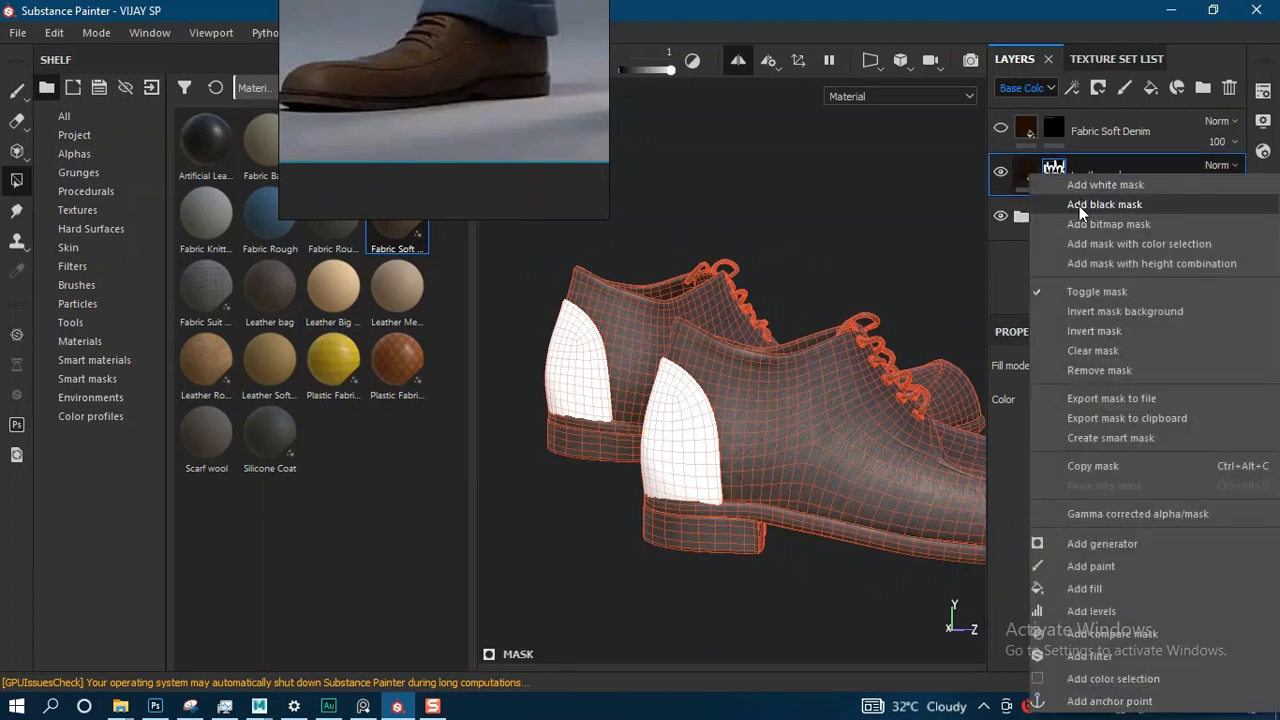
{"action": "left_click", "coordinate": [1079, 206]}
{"action": "middle_click_drag", "start_coordinate": [803, 526], "coordinate": [794, 488], "text": "alt"}
{"action": "right_click_drag", "start_coordinate": [794, 488], "coordinate": [817, 560], "text": "alt"}
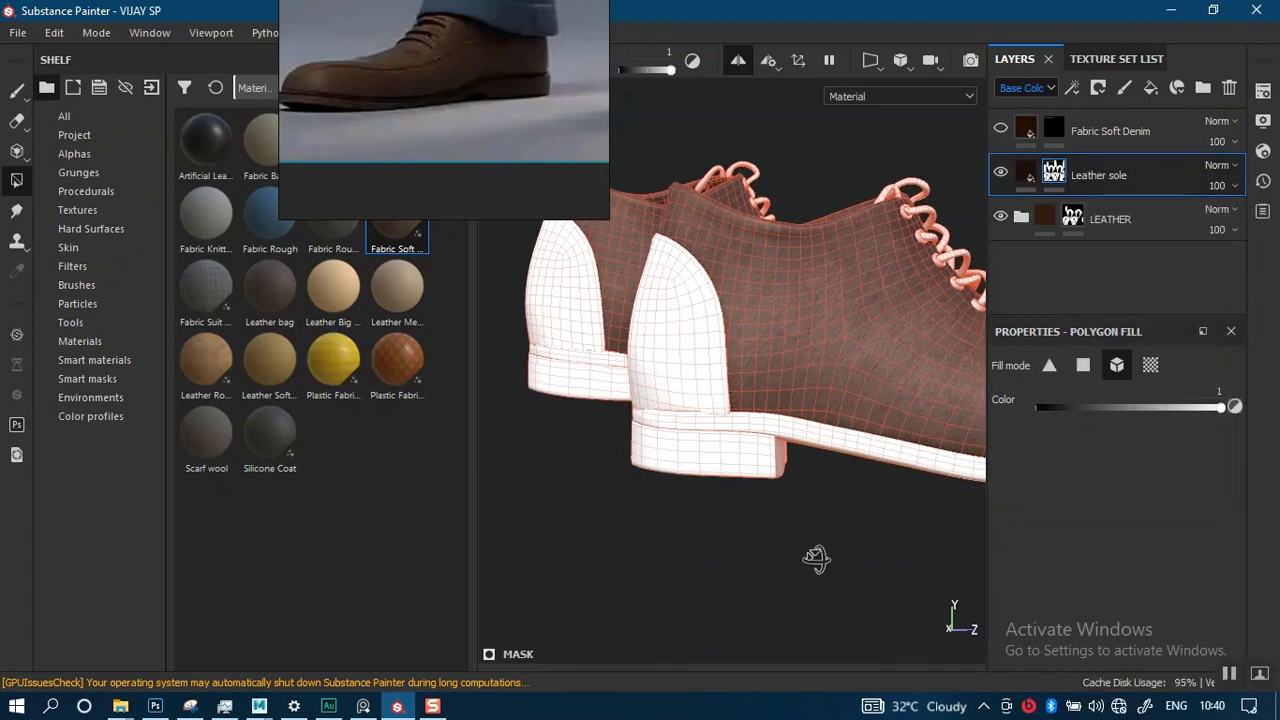
{"action": "left_click_drag", "start_coordinate": [817, 560], "coordinate": [820, 515], "text": "alt"}
{"action": "right_click_drag", "start_coordinate": [820, 515], "coordinate": [823, 630], "text": "alt"}
{"action": "left_click_drag", "start_coordinate": [823, 630], "coordinate": [753, 611], "text": "alt"}
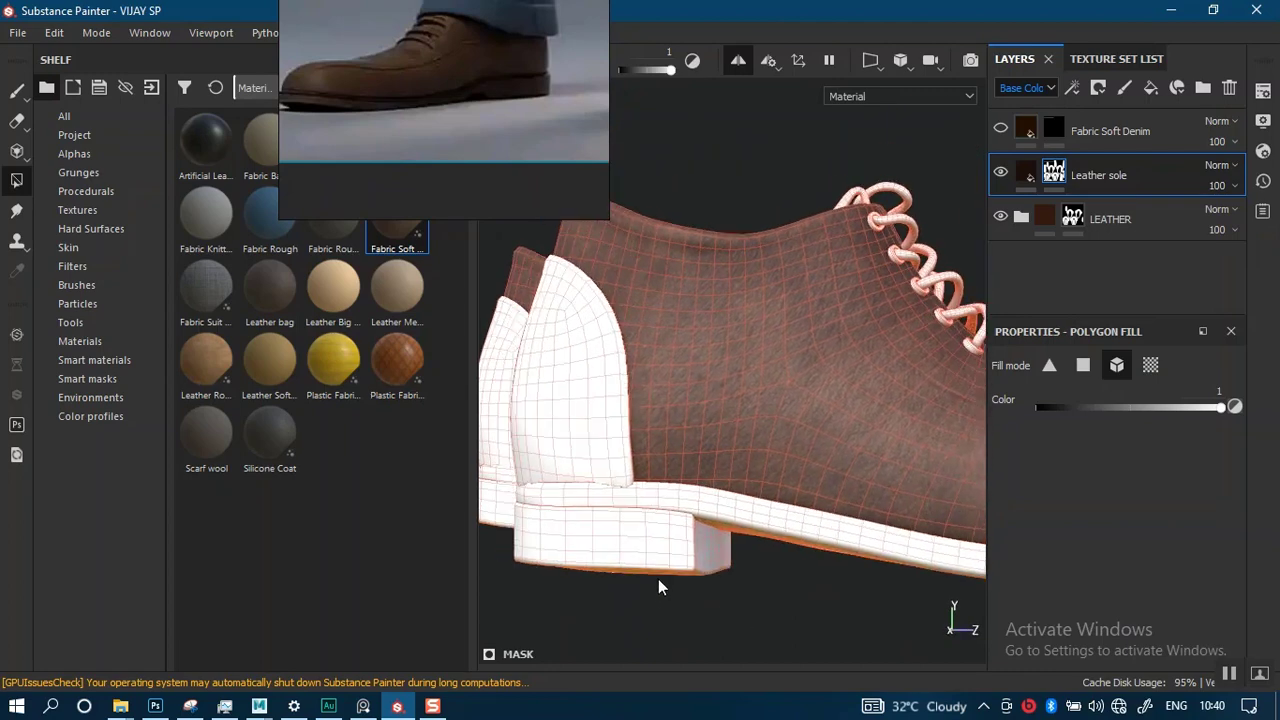
- Polygon-fill the heel blocks, sole edges and rear heel patches of both shoes in the Leather sole mask
{"action": "left_click_drag", "start_coordinate": [657, 583], "coordinate": [647, 563]}
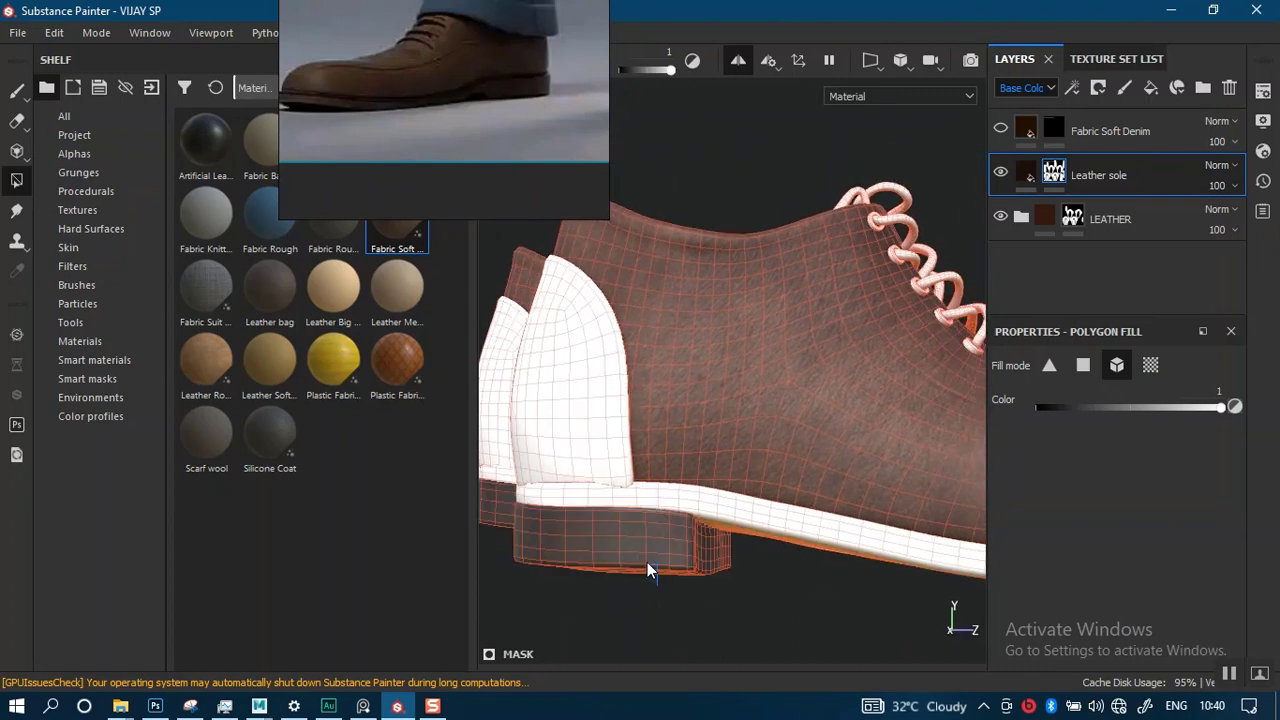
{"action": "left_click", "coordinate": [749, 526]}
{"action": "right_click_drag", "start_coordinate": [744, 485], "coordinate": [700, 482], "text": "alt"}
{"action": "middle_click_drag", "start_coordinate": [700, 482], "coordinate": [782, 543], "text": "alt"}
{"action": "left_click_drag", "start_coordinate": [782, 543], "coordinate": [726, 531], "text": "alt"}
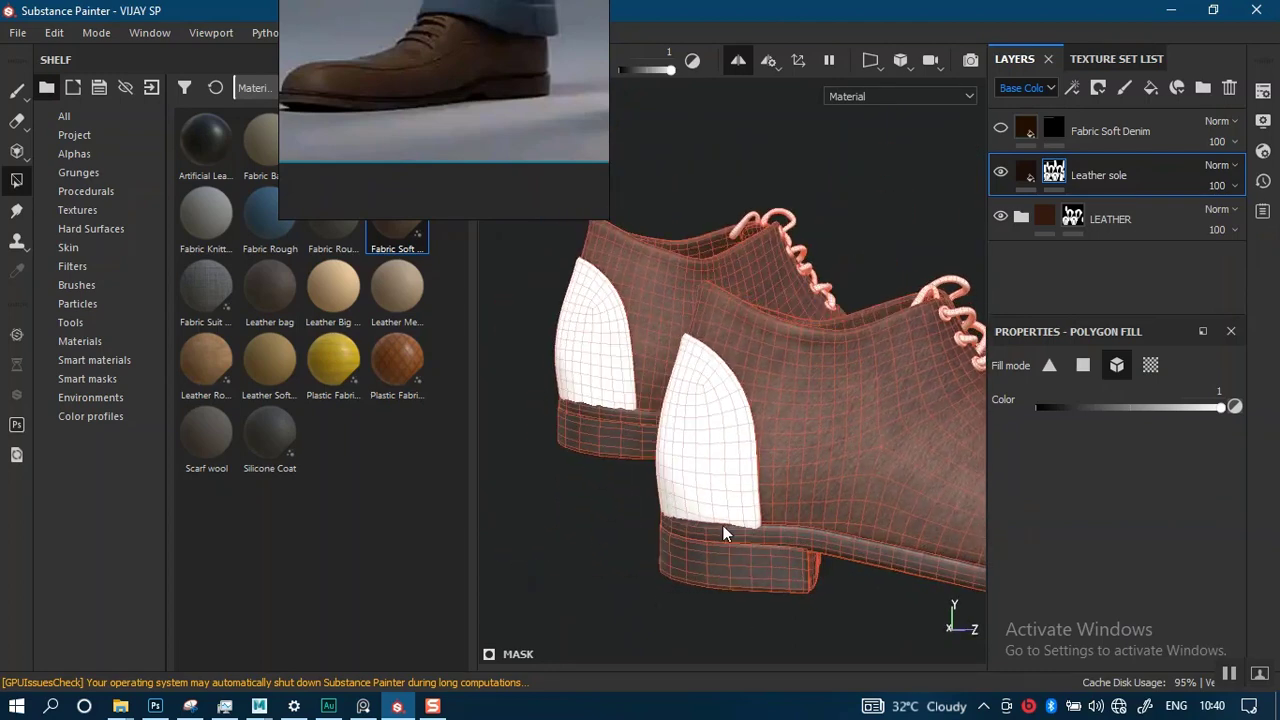
{"action": "middle_click_drag", "start_coordinate": [680, 500], "coordinate": [714, 514], "text": "alt"}
{"action": "left_click_drag", "start_coordinate": [714, 514], "coordinate": [687, 514], "text": "alt"}
{"action": "mouse_move", "coordinate": [687, 514]}
{"action": "right_mouse_down", "text": "alt"}
{"action": "mouse_move", "coordinate": [691, 499]}
{"action": "mouse_move", "coordinate": [697, 520]}
{"action": "mouse_move", "coordinate": [700, 492]}
{"action": "right_mouse_up", "text": "alt"}
{"action": "left_click", "coordinate": [700, 483]}
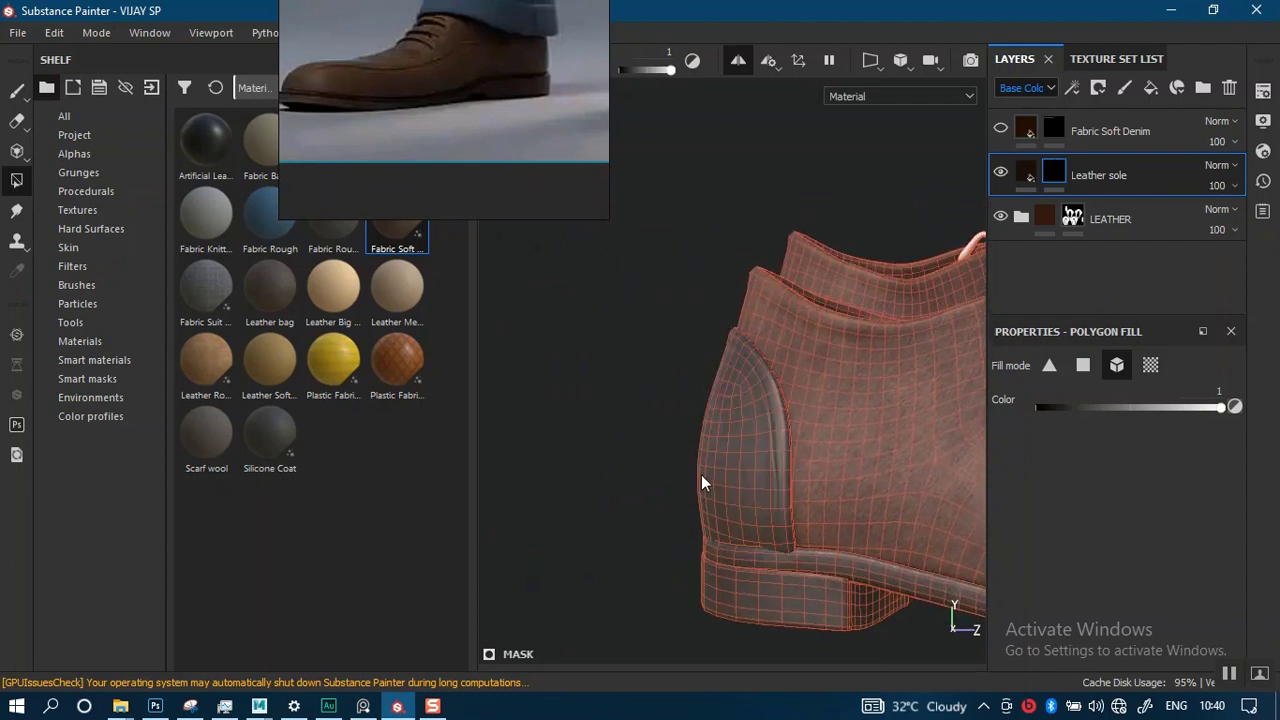
- Activate the Paint tool, show the Fabric Soft Denim layer and check the sole, heel and lace coverage on both shoes
{"action": "left_click_drag", "start_coordinate": [701, 476], "coordinate": [532, 398], "text": "alt"}
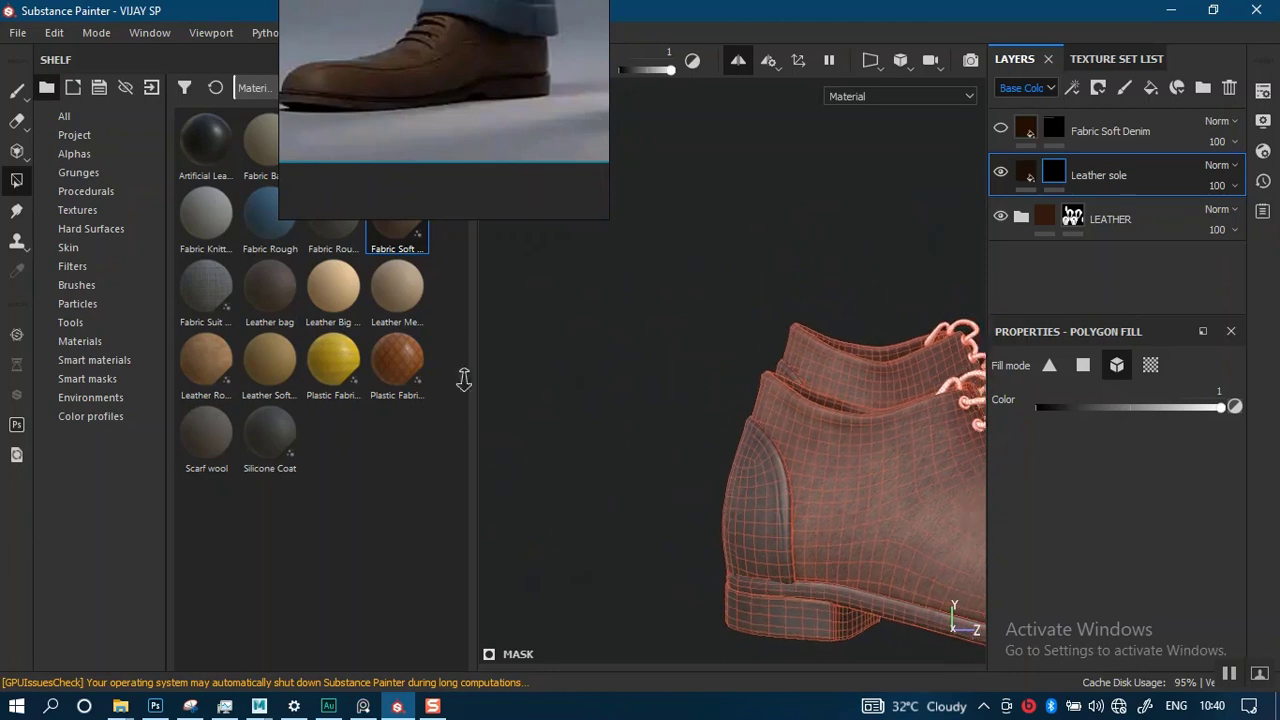
{"action": "left_click", "coordinate": [18, 96]}
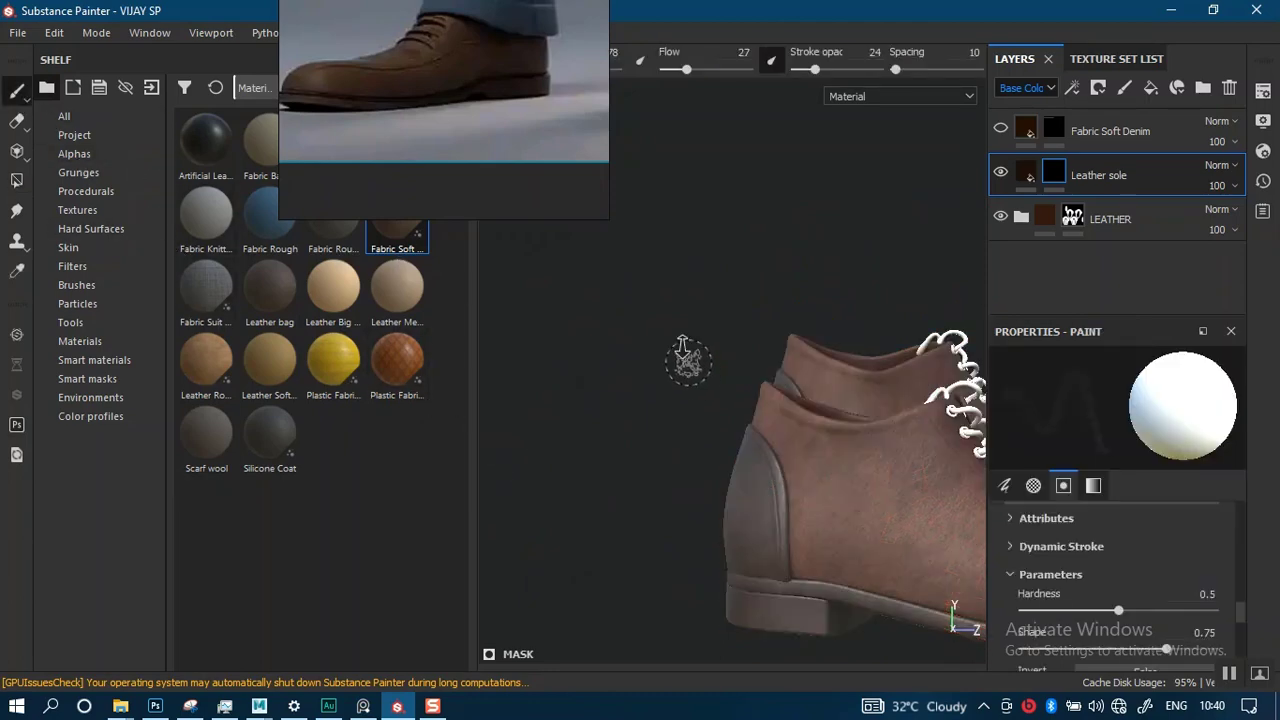
{"action": "right_click_drag", "start_coordinate": [686, 358], "coordinate": [745, 276], "text": "alt"}
{"action": "left_click_drag", "start_coordinate": [747, 280], "coordinate": [860, 316], "text": "alt"}
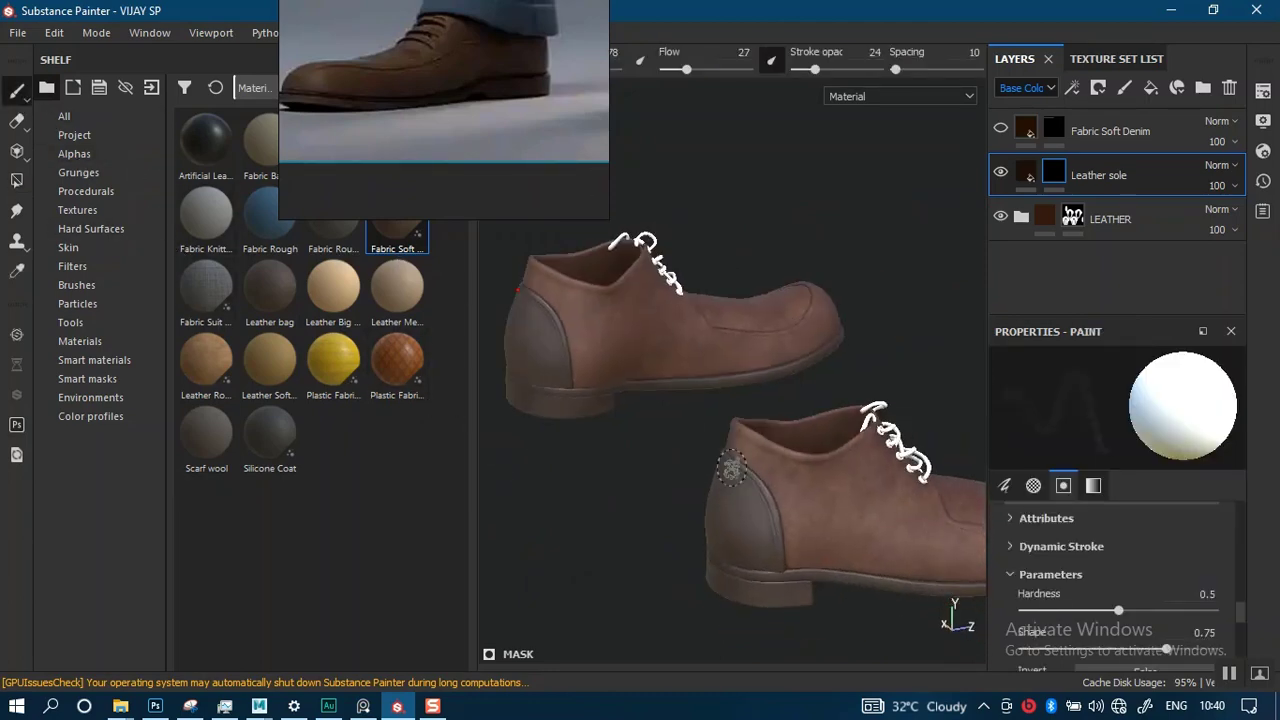
{"action": "left_click_drag", "start_coordinate": [729, 470], "coordinate": [882, 432], "text": "alt"}
{"action": "middle_click_drag", "start_coordinate": [726, 468], "coordinate": [698, 343], "text": "alt"}
{"action": "right_click_drag", "start_coordinate": [723, 420], "coordinate": [809, 420], "text": "alt"}
{"action": "left_click_drag", "start_coordinate": [809, 420], "coordinate": [802, 372], "text": "alt"}
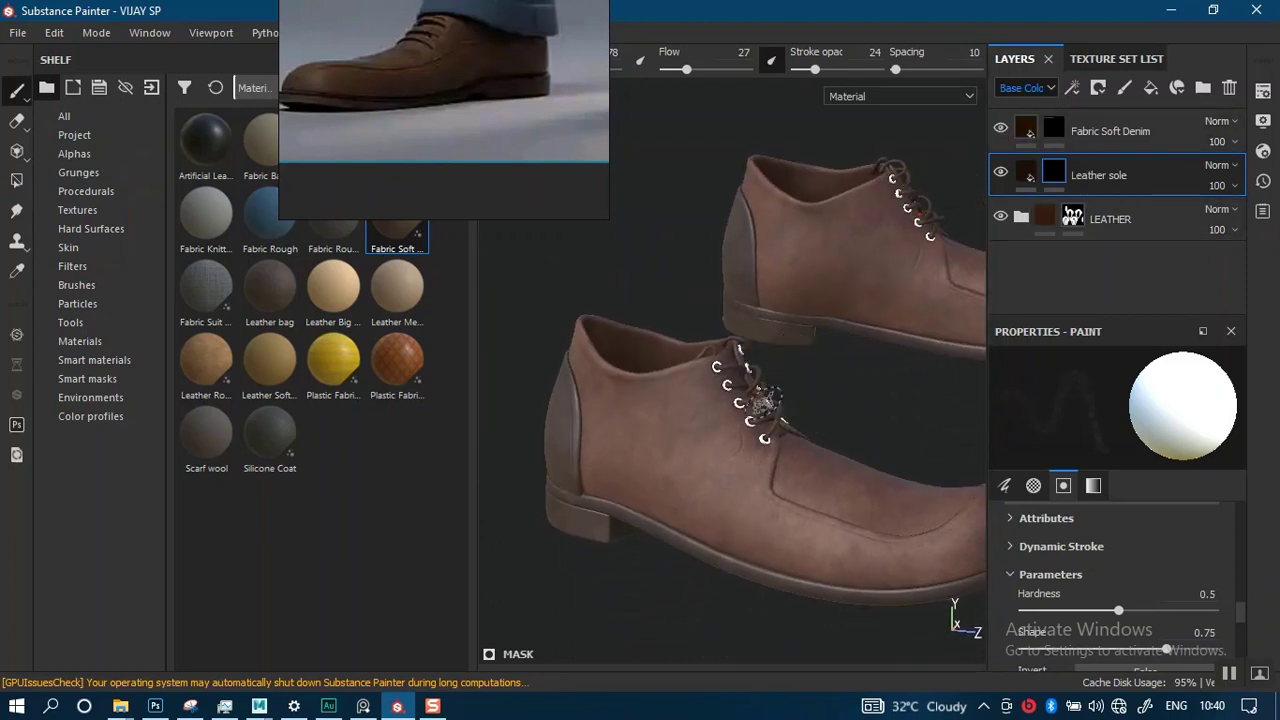
- Inspect the laces and eyelets up close and toggle the LEATHER folder's visibility off and on
{"action": "middle_click_drag", "start_coordinate": [764, 403], "coordinate": [712, 397], "text": "alt"}
{"action": "right_click_drag", "start_coordinate": [737, 348], "coordinate": [803, 417], "text": "alt"}
{"action": "left_click_drag", "start_coordinate": [803, 417], "coordinate": [816, 417], "text": "alt"}
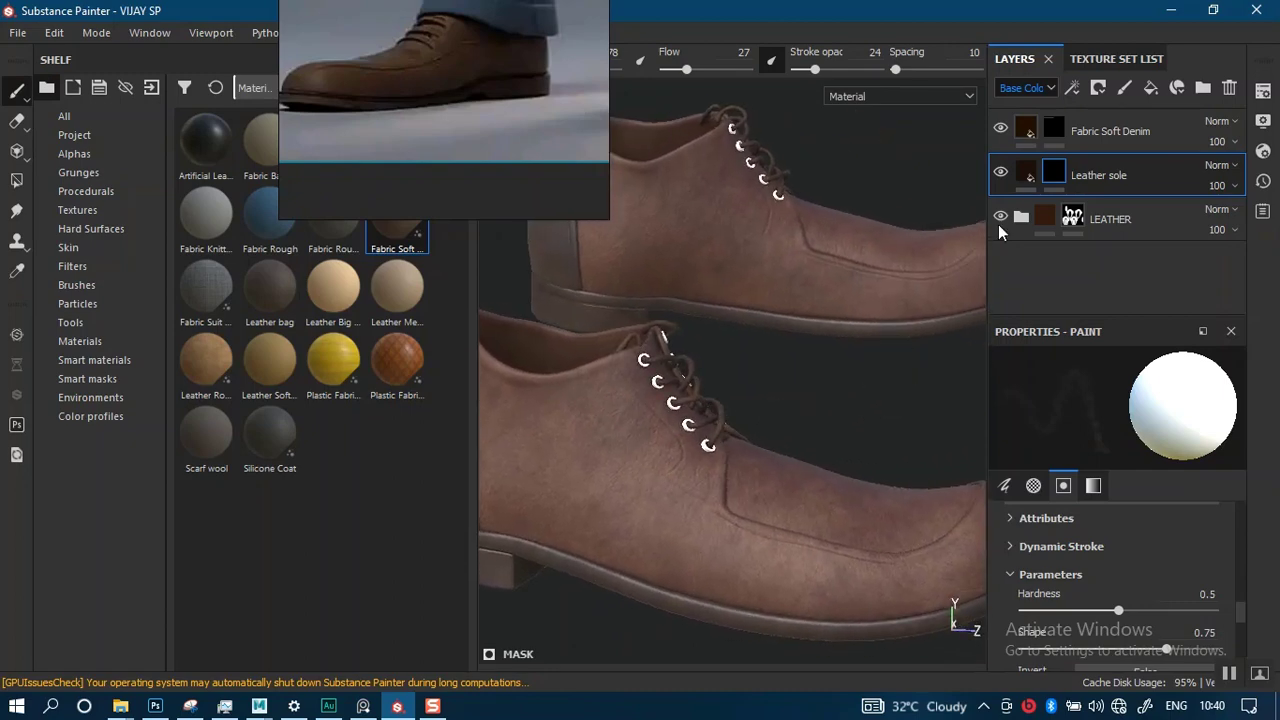
{"action": "left_click", "coordinate": [1000, 219]}
{"action": "left_click", "coordinate": [1000, 219]}
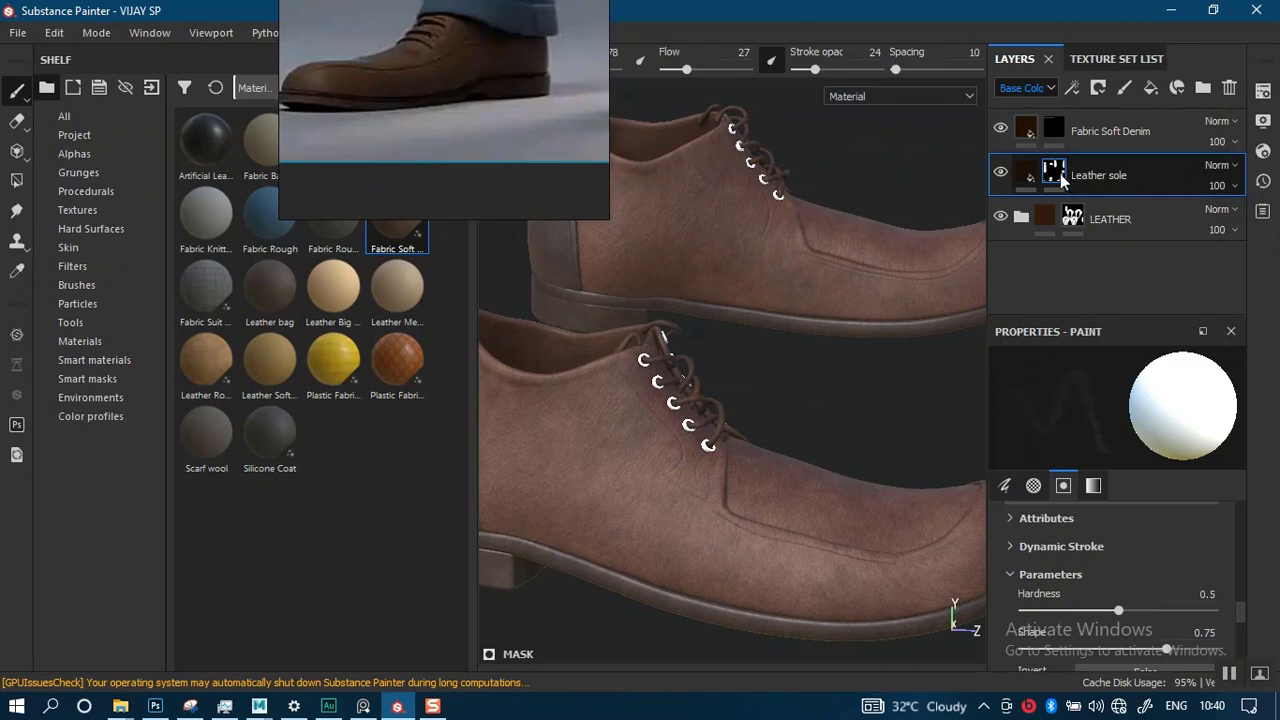
- Switch to the 2D-only view and polygon-fill the main cluster of small eyelet UV islands in the Leather sole mask
{"action": "left_click", "coordinate": [1022, 172]}
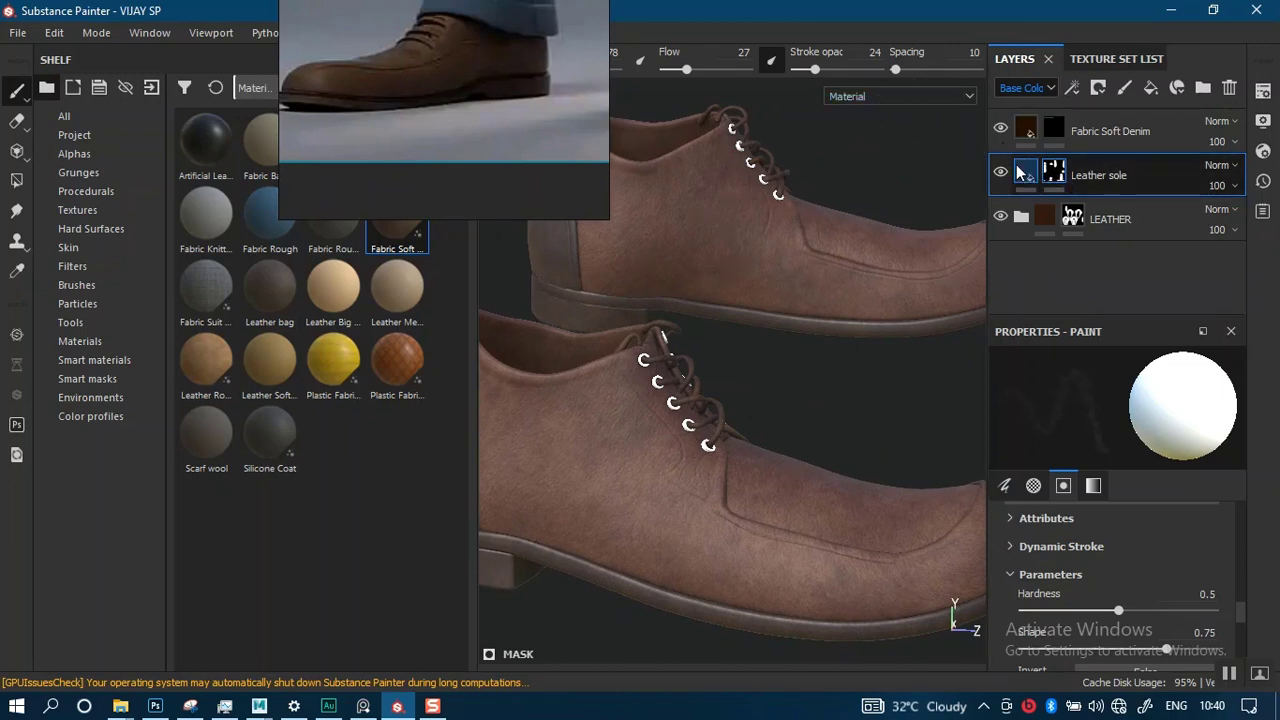
{"action": "left_click", "coordinate": [870, 60]}
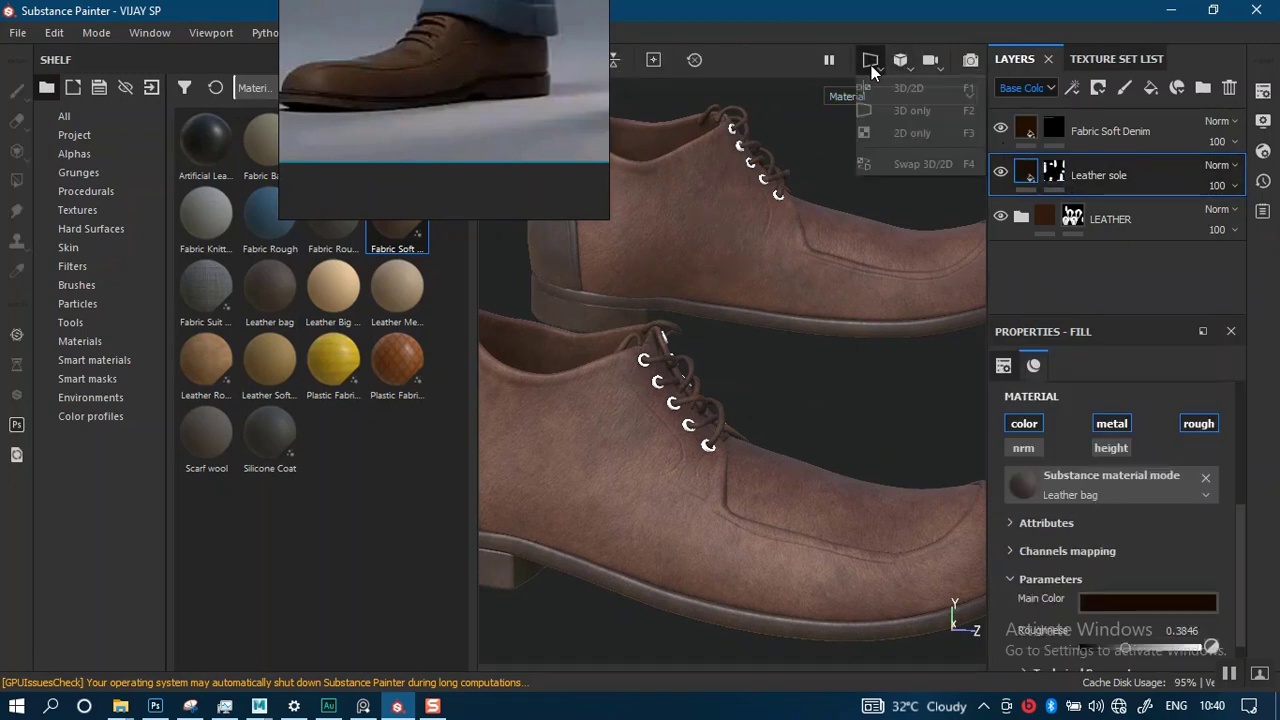
{"action": "left_click", "coordinate": [908, 133]}
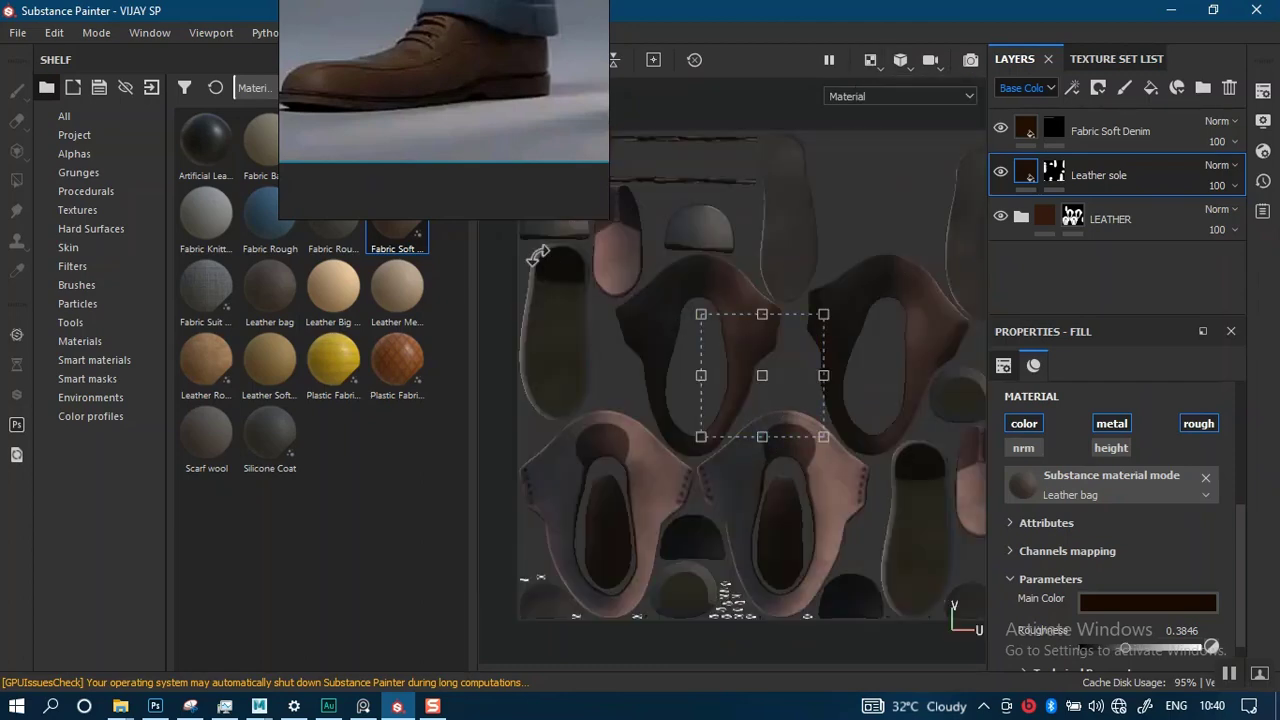
{"action": "left_click", "coordinate": [1056, 173]}
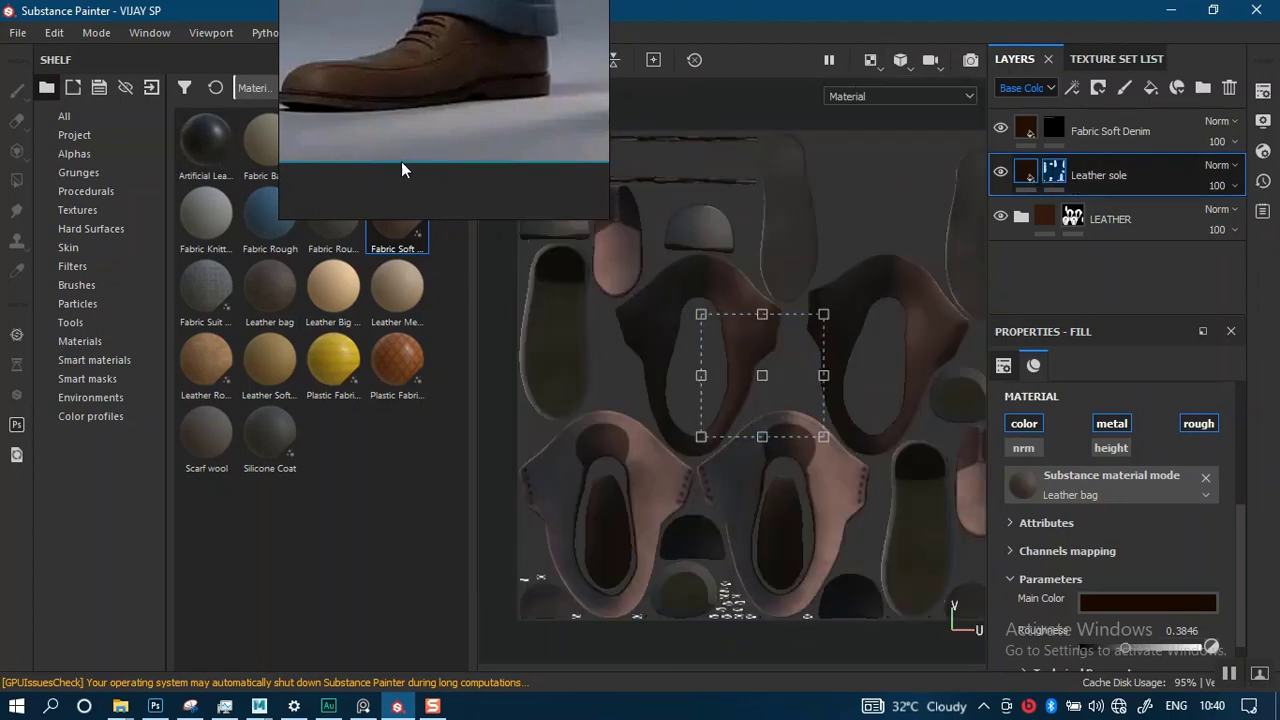
{"action": "left_click", "coordinate": [16, 180]}
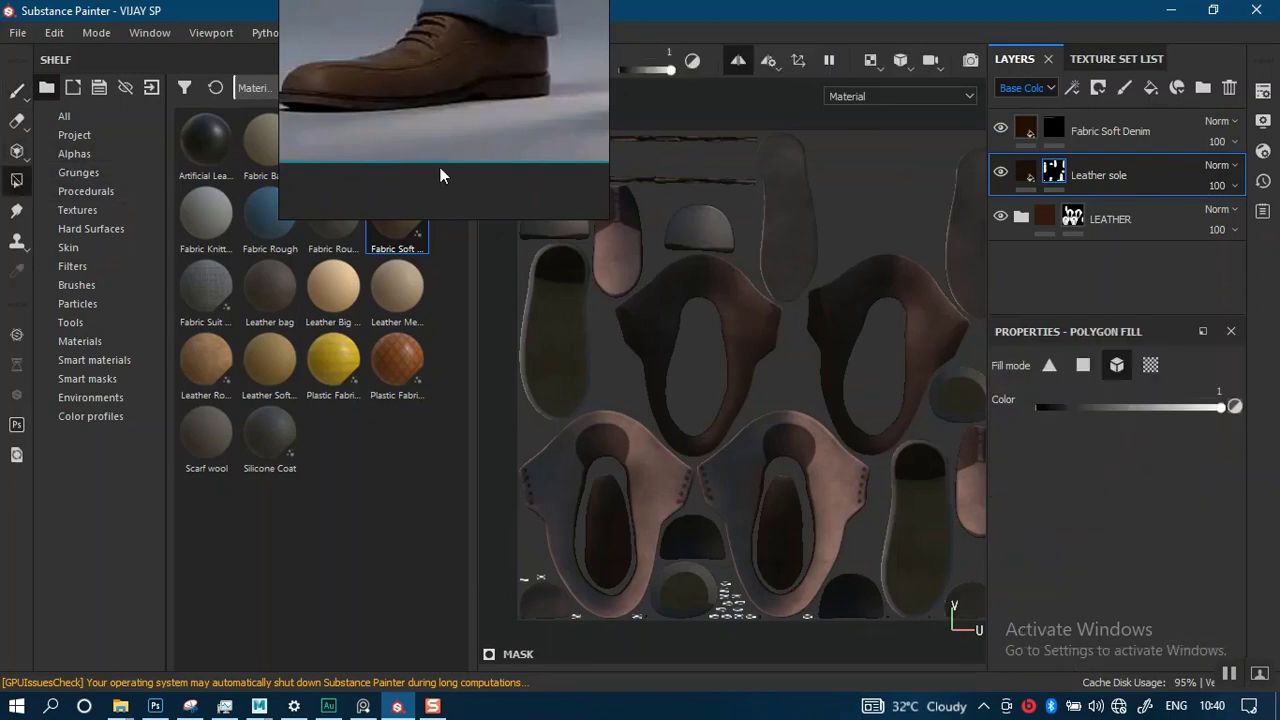
{"action": "middle_click_drag", "start_coordinate": [795, 427], "coordinate": [811, 243], "text": "alt"}
{"action": "right_click_drag", "start_coordinate": [785, 384], "coordinate": [795, 690], "text": "alt"}
{"action": "scroll", "coordinate": [748, 510], "scroll_direction": "up", "scroll_amount": 2}
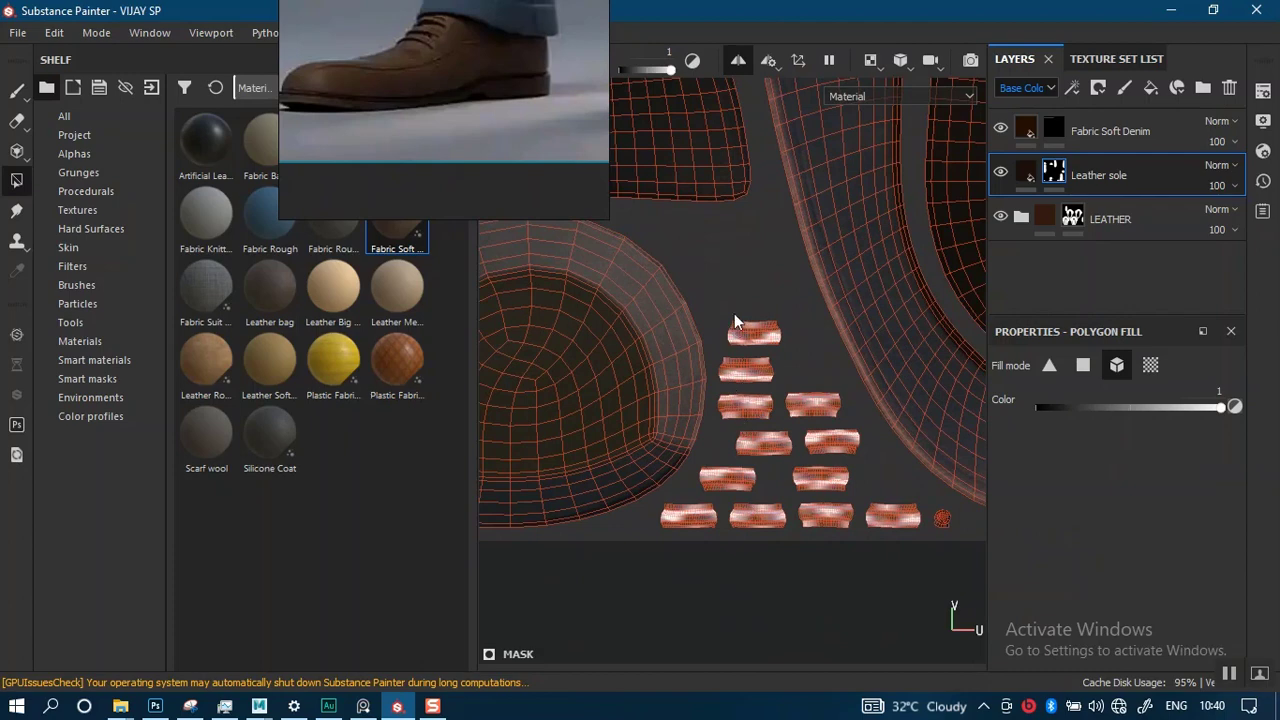
{"action": "left_click_drag", "start_coordinate": [737, 305], "coordinate": [807, 591]}
- Polygon-fill the eyelet UV islands from the main cluster back to the layout's lower-left corner in the Leather sole mask
{"action": "scroll", "coordinate": [871, 540], "scroll_direction": "down", "scroll_amount": 2}
{"action": "middle_click_drag", "start_coordinate": [690, 465], "coordinate": [833, 465], "text": "alt"}
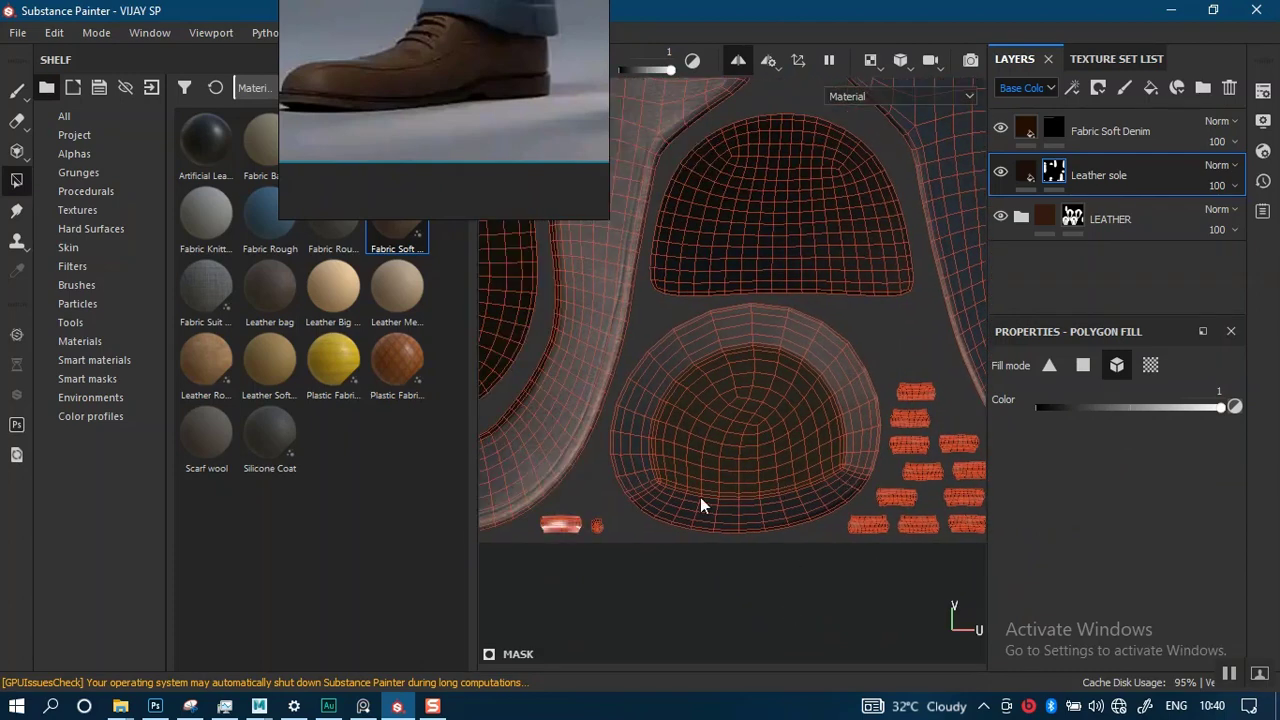
{"action": "middle_click_drag", "start_coordinate": [700, 503], "coordinate": [864, 494], "text": "alt"}
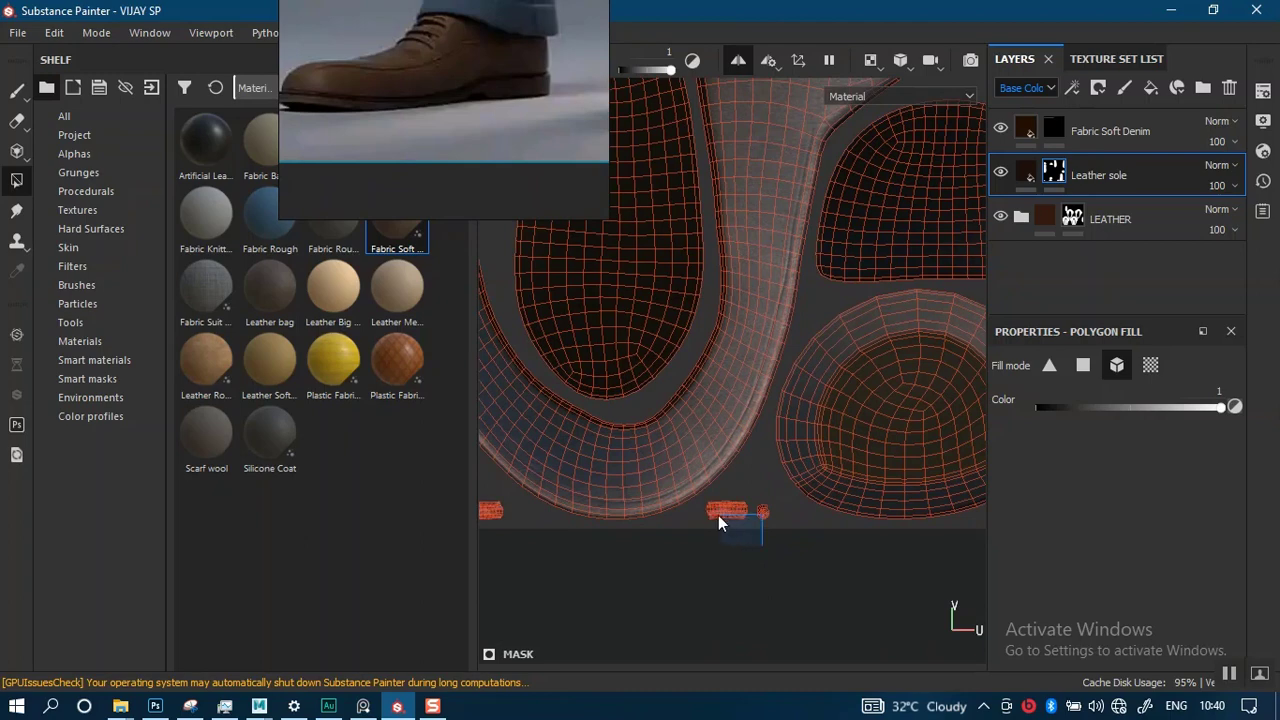
{"action": "middle_click_drag", "start_coordinate": [718, 516], "coordinate": [972, 533], "text": "alt"}
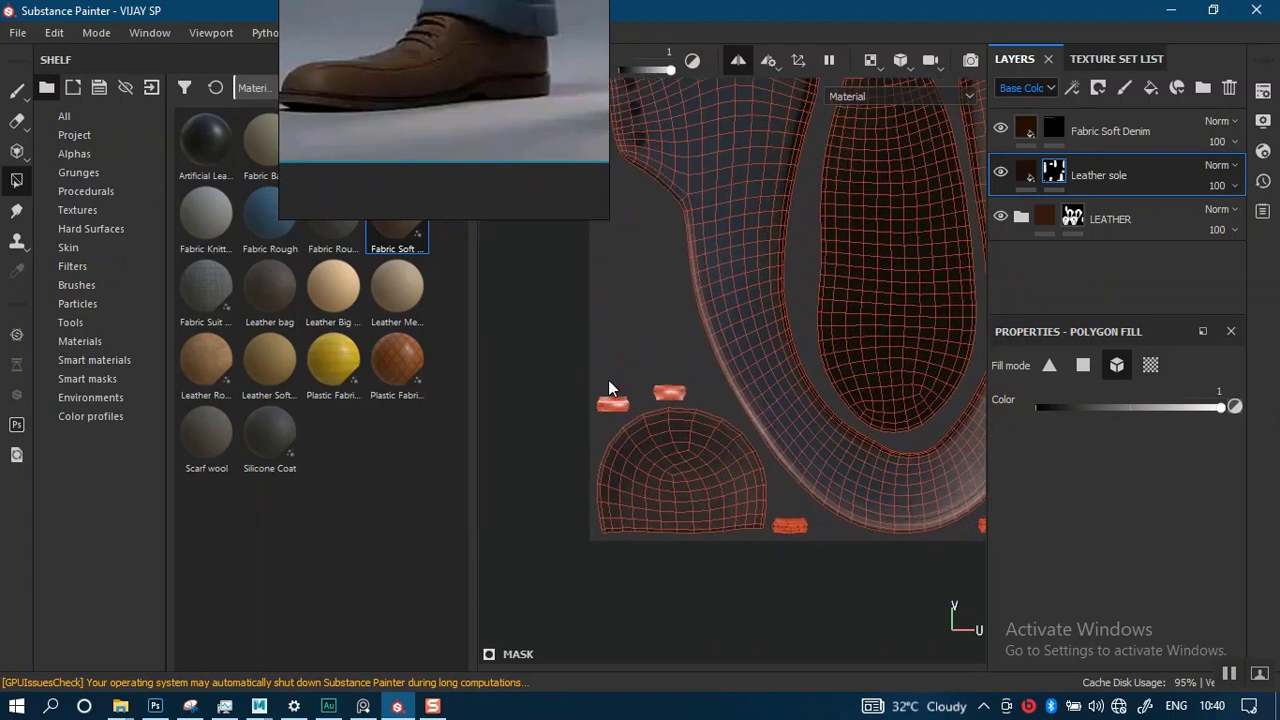
{"action": "scroll", "coordinate": [812, 438], "scroll_direction": "down", "scroll_amount": 4}
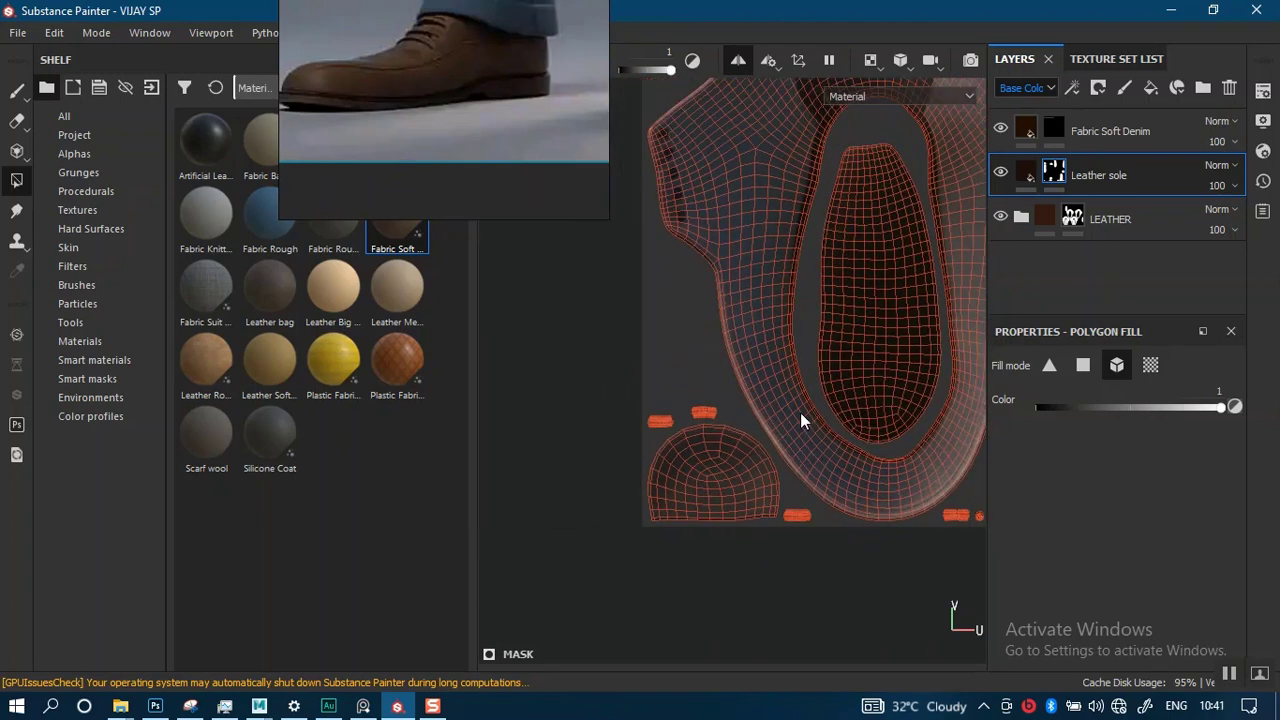
- Polygon-fill the remaining eyelet islands up to the layout's lower-right corner in the Leather sole mask and return to the 3D-only view
{"action": "middle_click_drag", "start_coordinate": [808, 430], "coordinate": [570, 446], "text": "alt"}
{"action": "middle_click_drag", "start_coordinate": [860, 460], "coordinate": [618, 465], "text": "alt"}
{"action": "middle_click_drag", "start_coordinate": [890, 455], "coordinate": [746, 444], "text": "alt"}
{"action": "scroll", "coordinate": [746, 450], "scroll_direction": "up", "scroll_amount": 4}
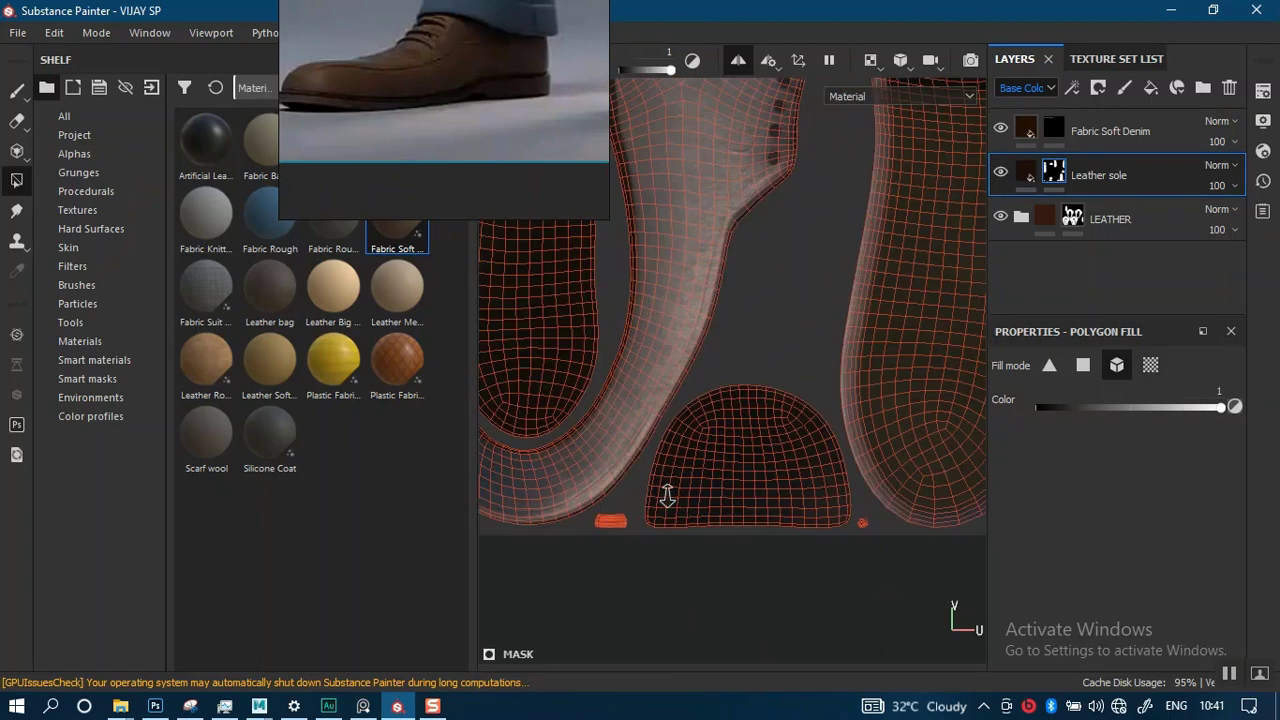
{"action": "middle_click_drag", "start_coordinate": [848, 505], "coordinate": [730, 553], "text": "alt"}
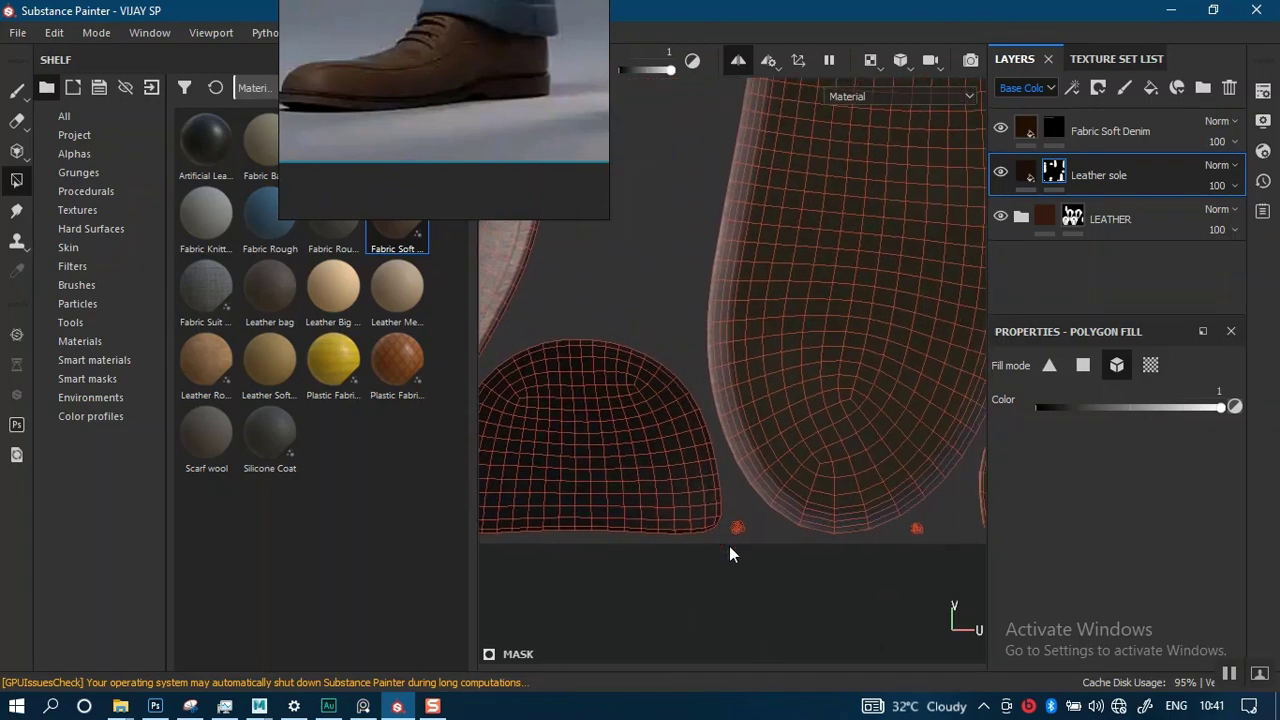
{"action": "left_click_drag", "start_coordinate": [739, 528], "coordinate": [738, 525]}
{"action": "middle_click_drag", "start_coordinate": [848, 518], "coordinate": [674, 544], "text": "alt"}
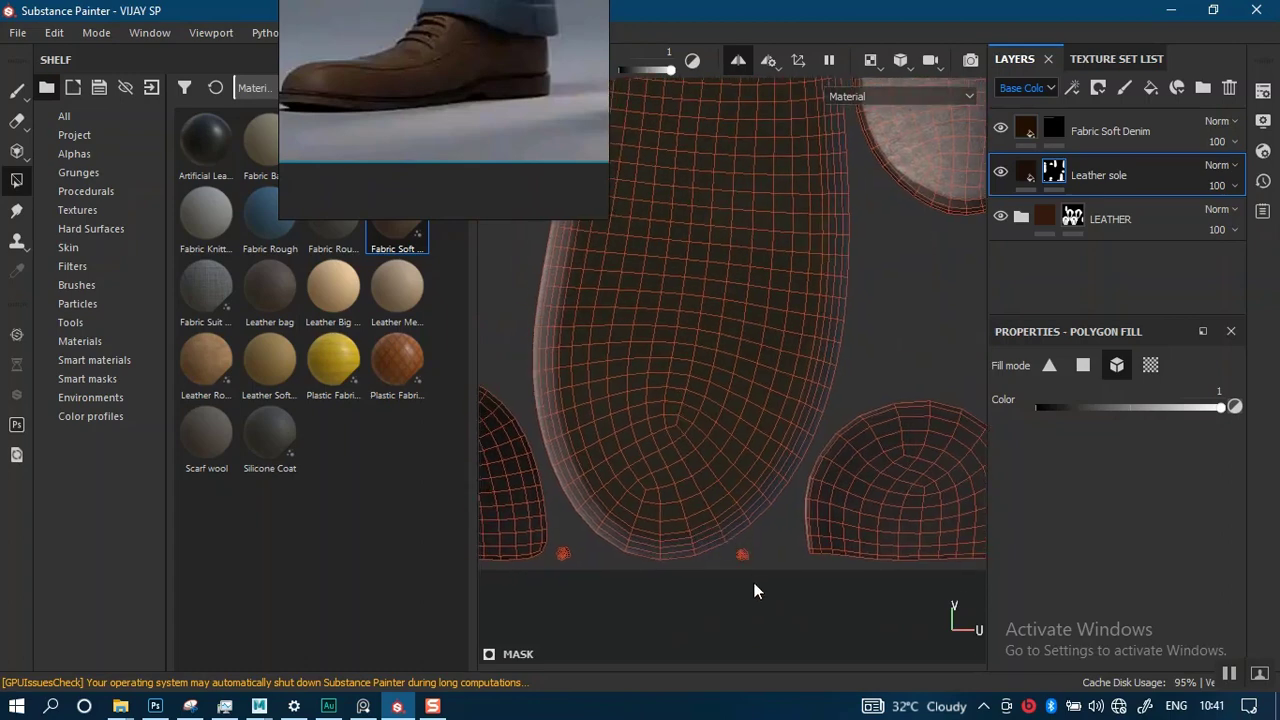
{"action": "middle_click_drag", "start_coordinate": [837, 482], "coordinate": [692, 471], "text": "alt"}
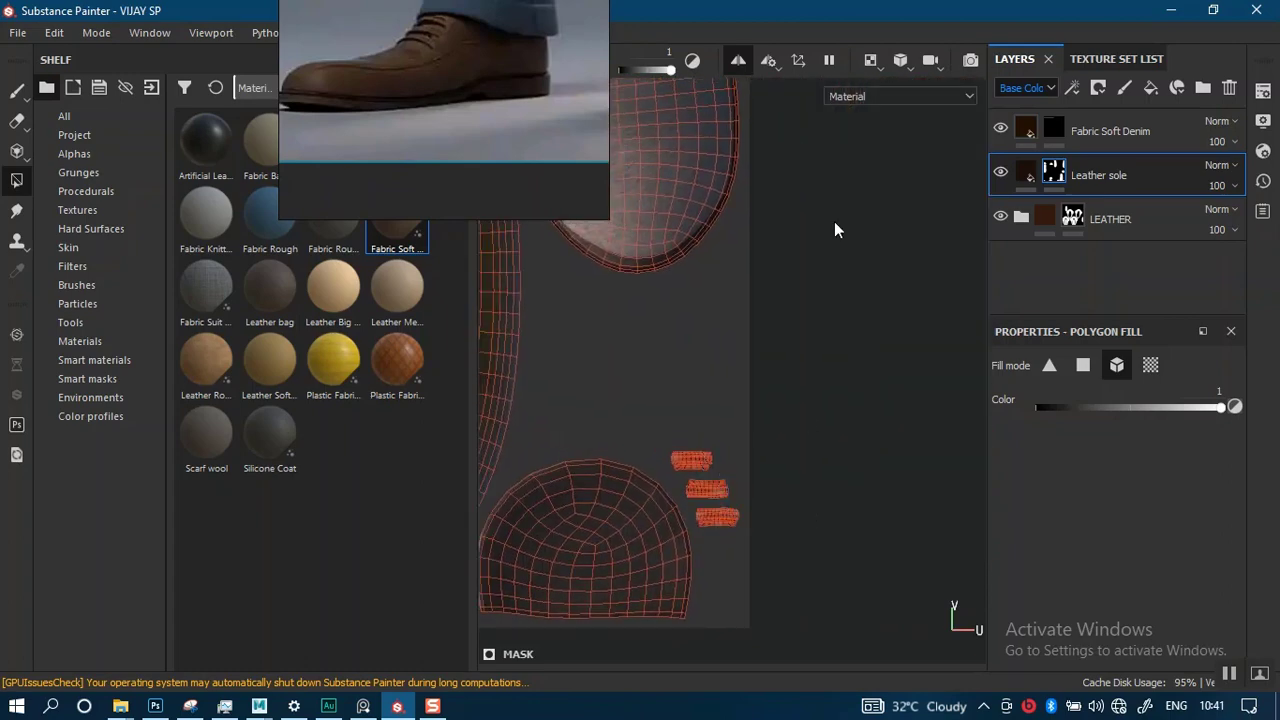
{"action": "left_click", "coordinate": [871, 61]}
{"action": "left_click", "coordinate": [893, 105]}
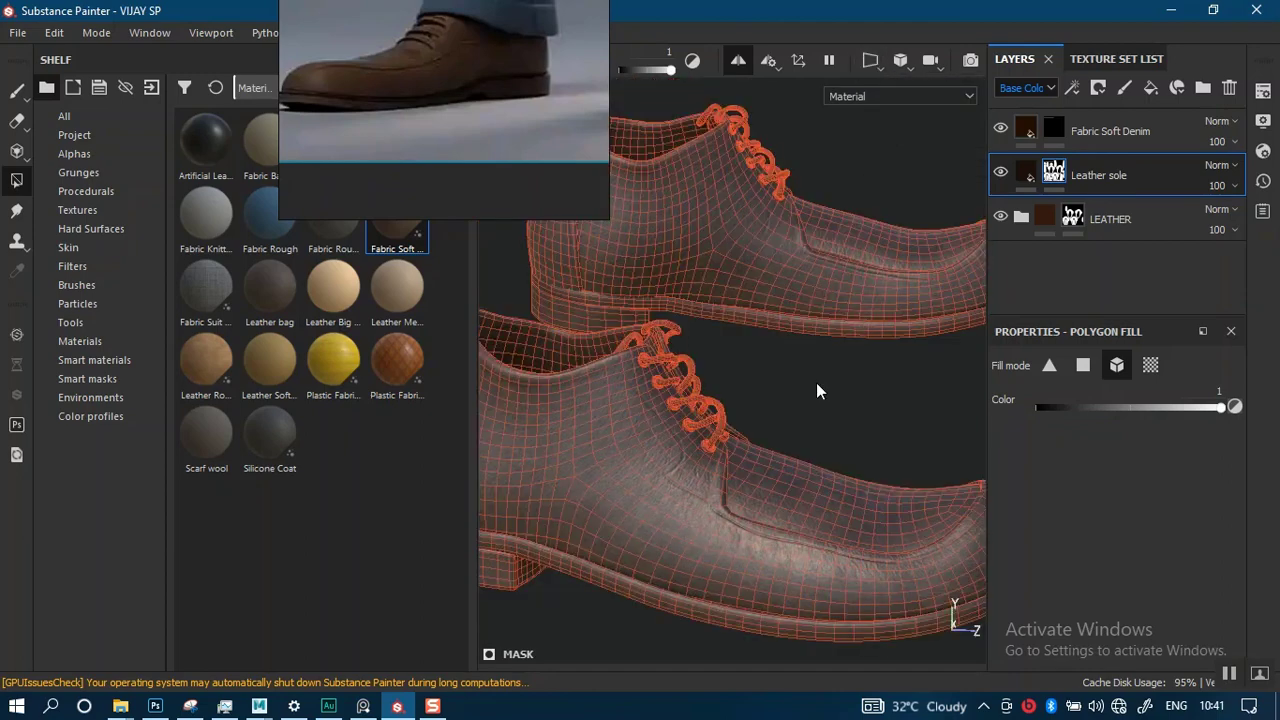
- Check both shoes with the Paint tool active and undo the eyelet polygon fills in the Leather sole mask
{"action": "left_click", "coordinate": [16, 90]}
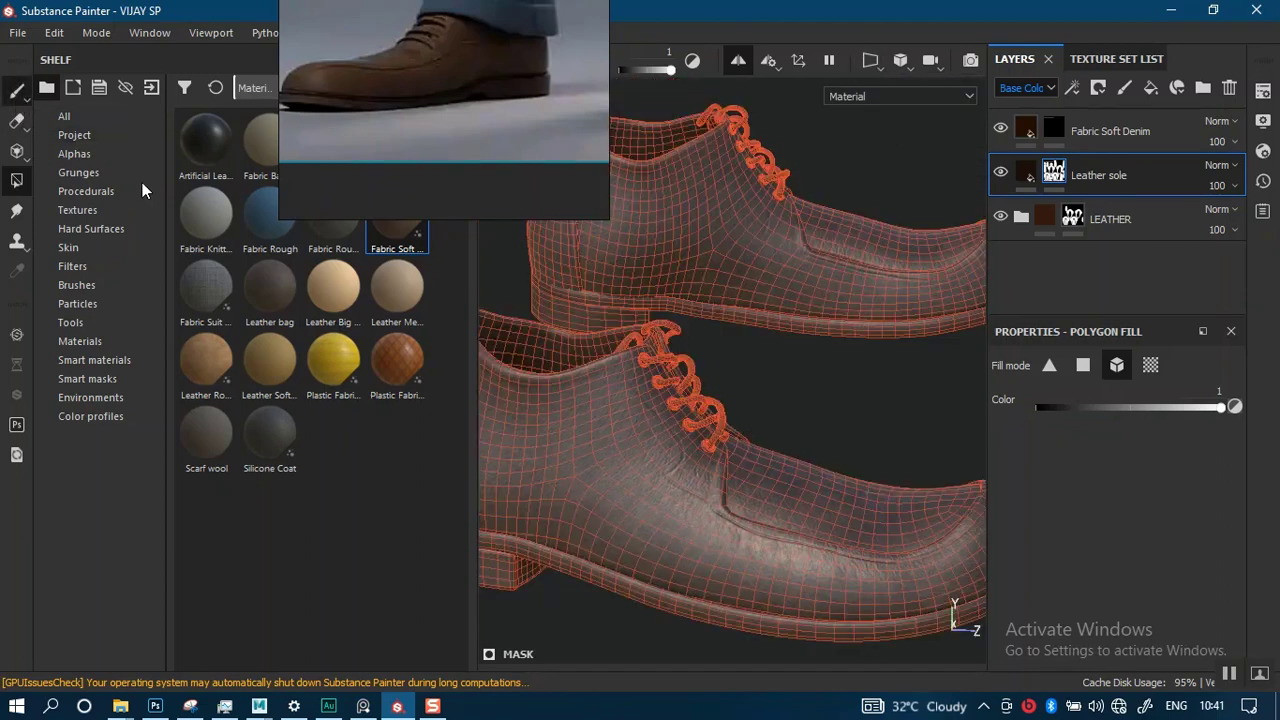
{"action": "right_click_drag", "start_coordinate": [730, 236], "coordinate": [766, 406], "text": "alt"}
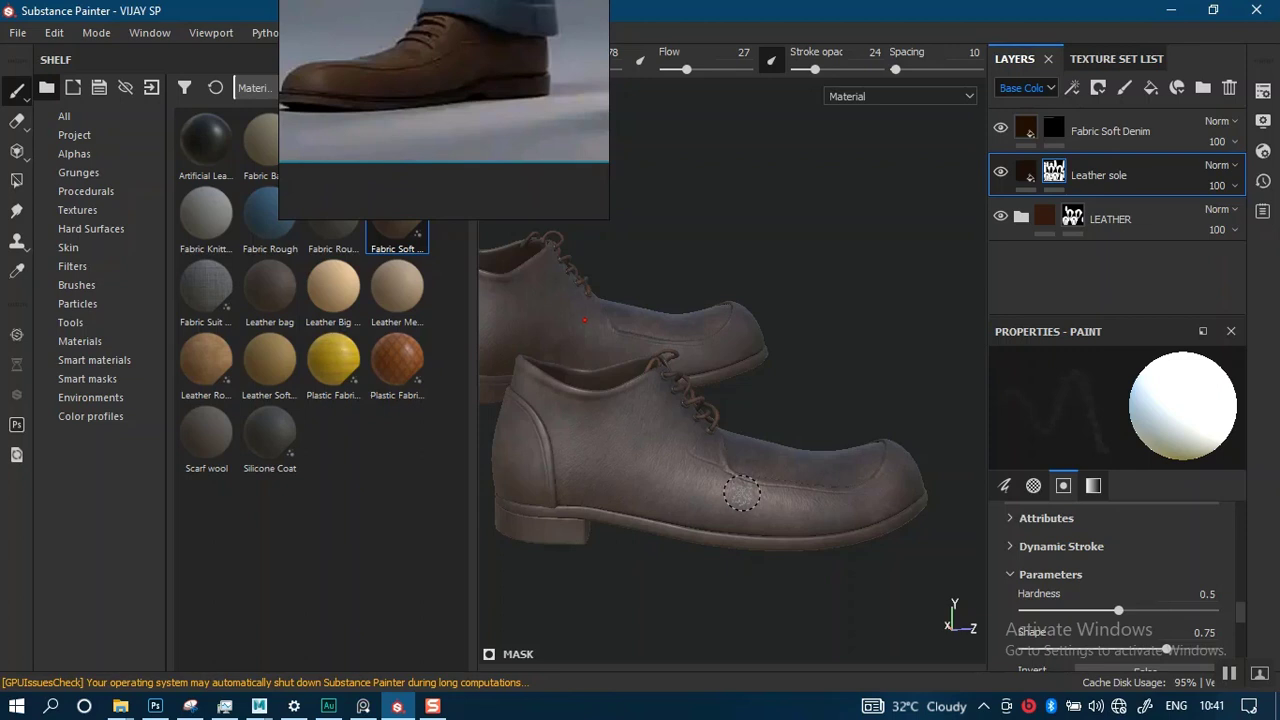
{"action": "key", "text": "ctrl"}
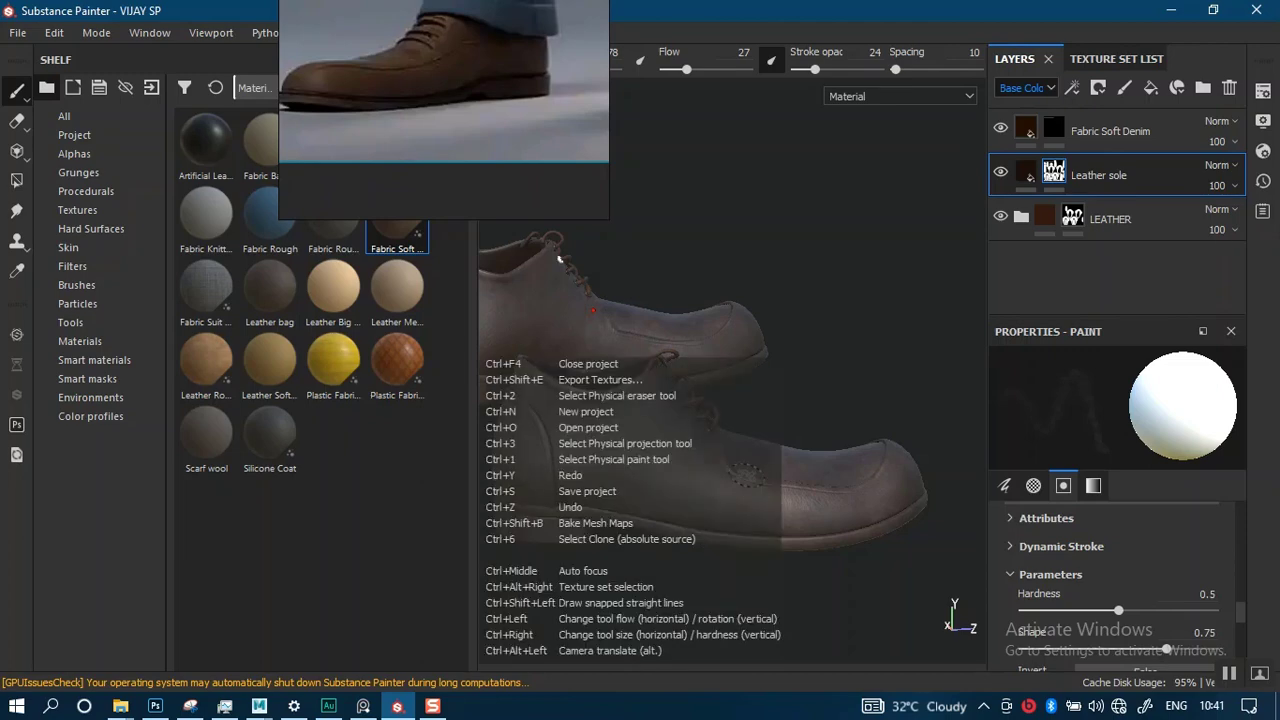
{"action": "key", "text": "ctrl"}
{"action": "key", "text": "ctrl+z"}
{"action": "key", "text": "ctrl+z"}
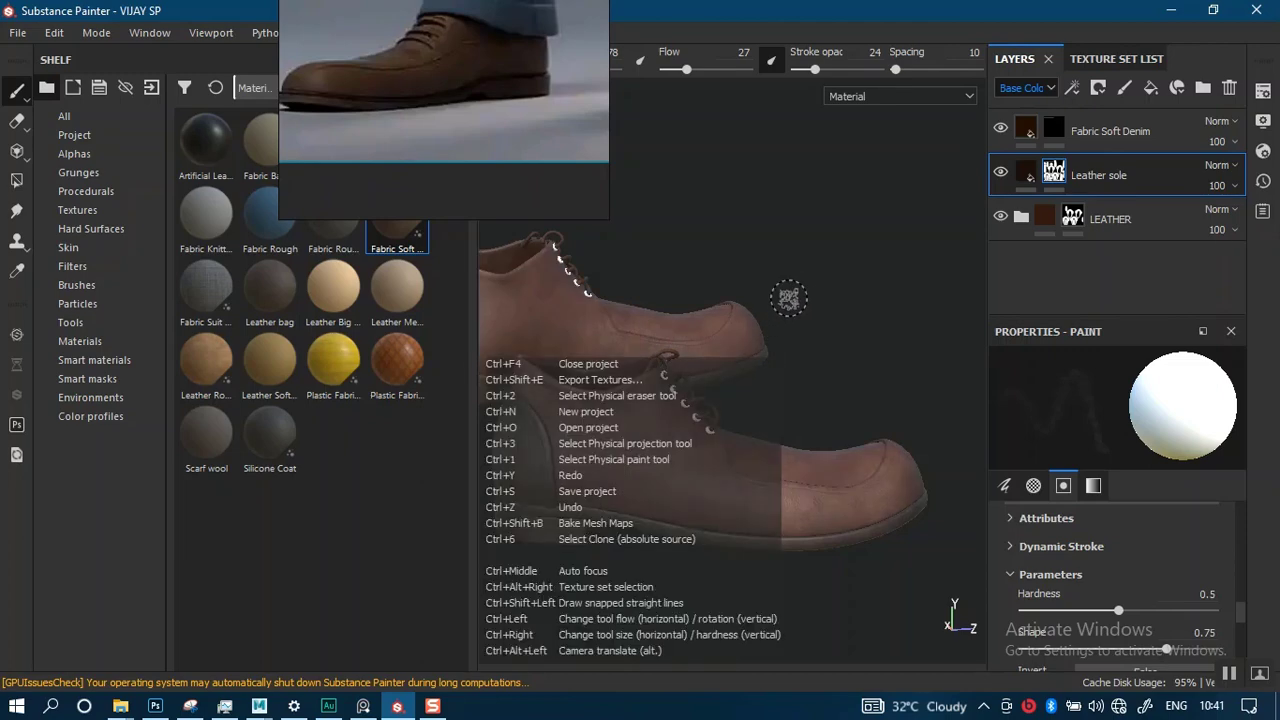
- Activate Polygon Fill on the Leather sole mask, turn symmetry off and show the 3D and 2D views side by side
{"action": "left_click", "coordinate": [1001, 131]}
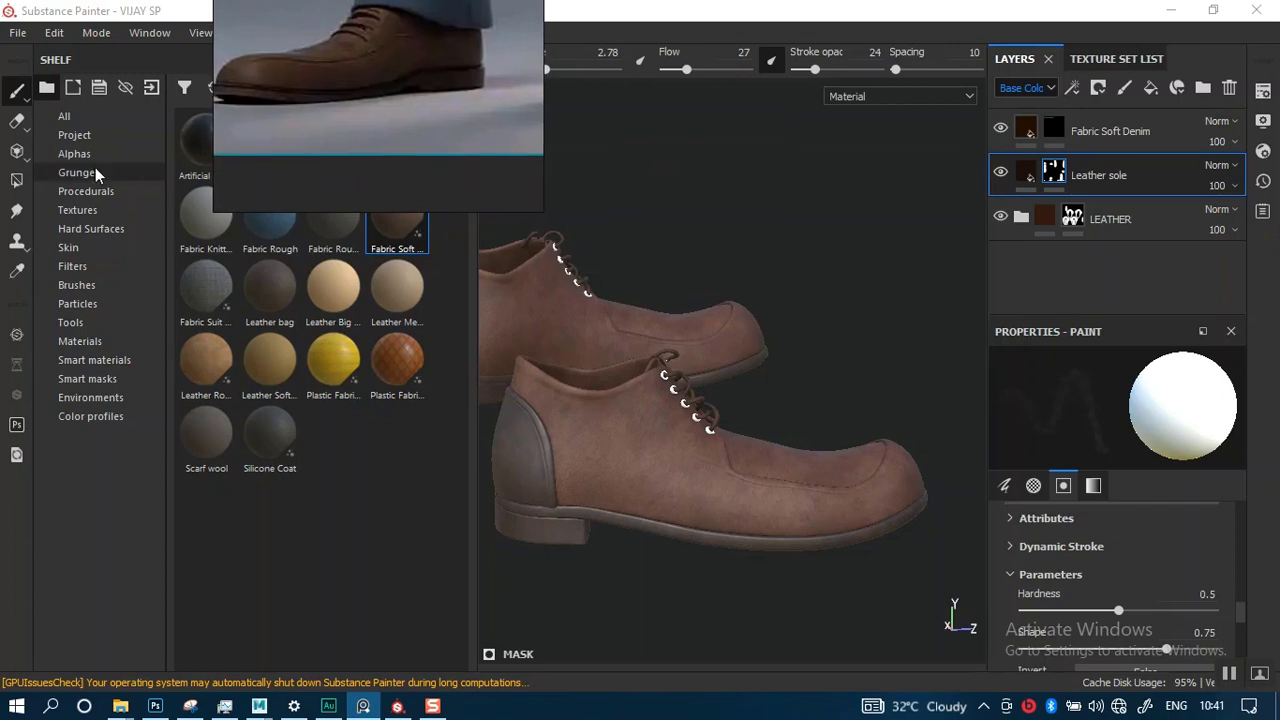
{"action": "left_click", "coordinate": [17, 180]}
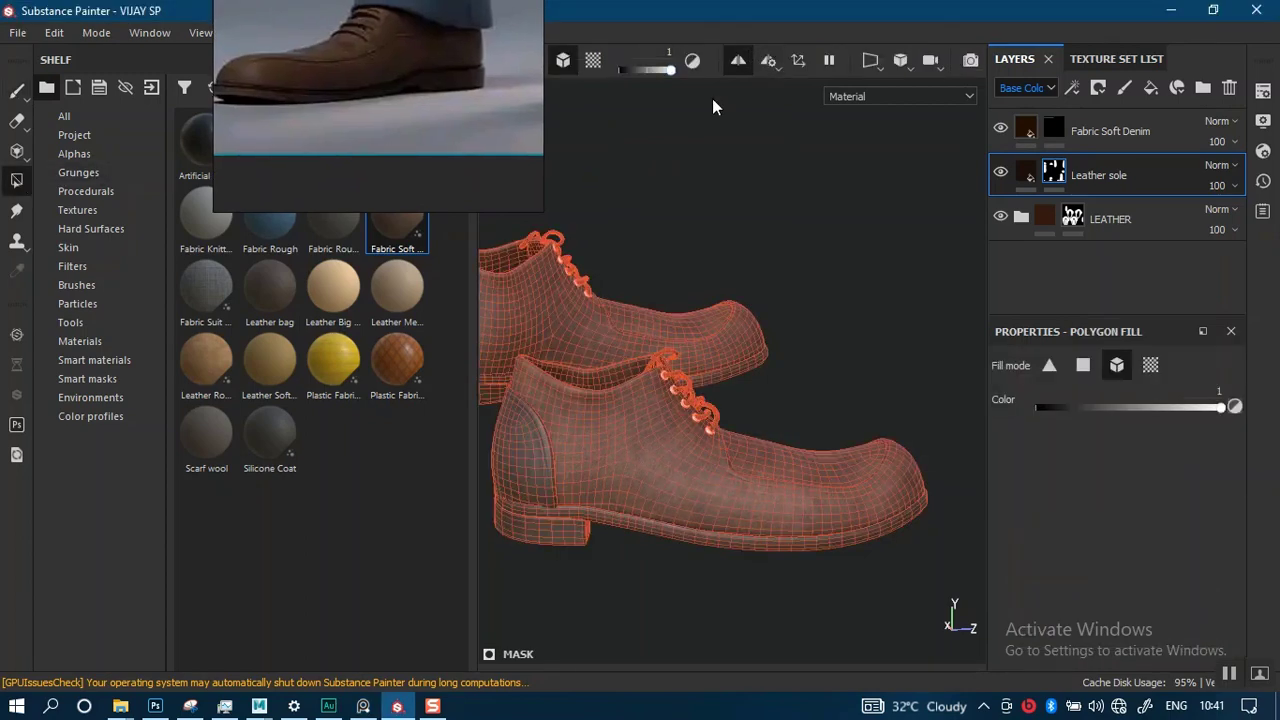
{"action": "left_click", "coordinate": [734, 63]}
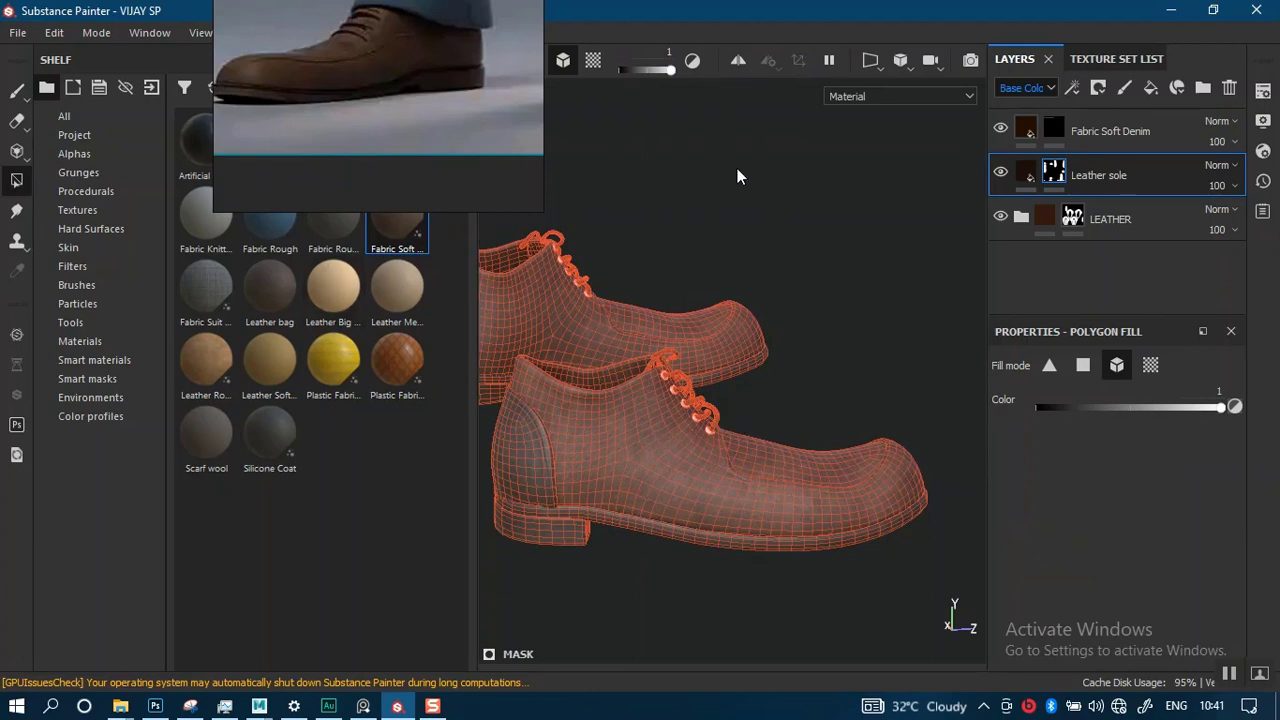
{"action": "left_click", "coordinate": [872, 62]}
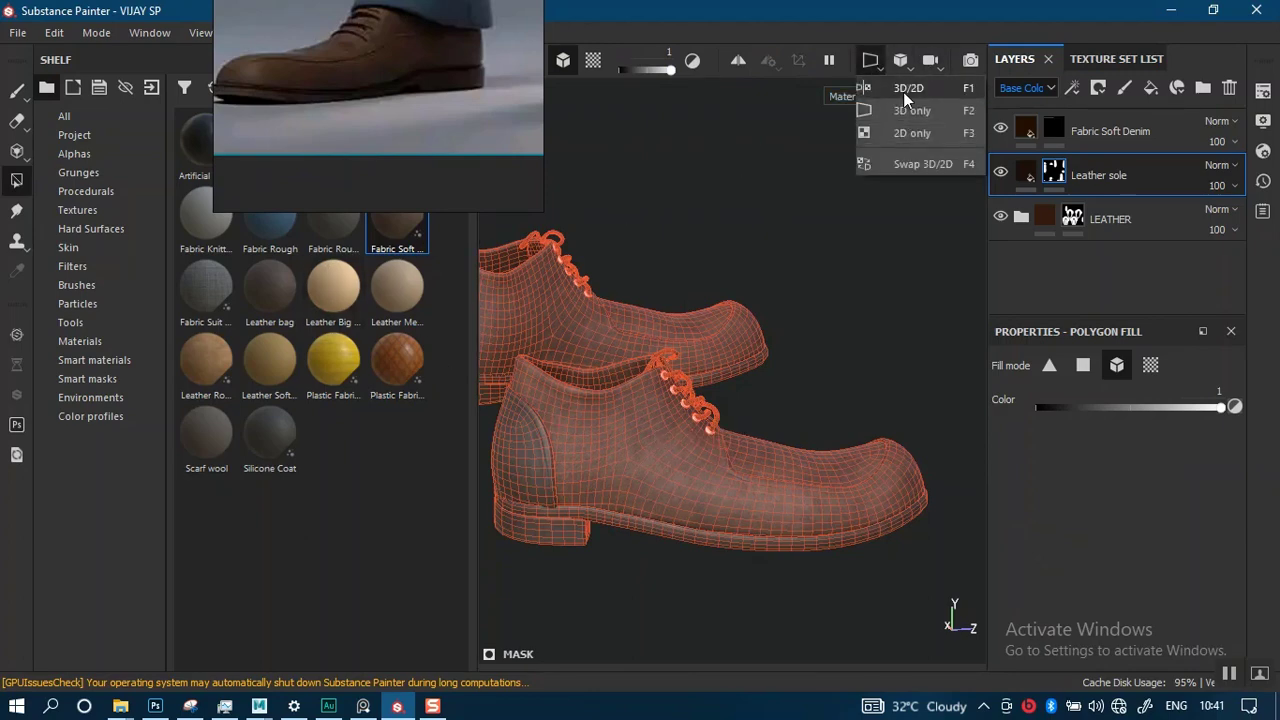
{"action": "left_click", "coordinate": [905, 88]}
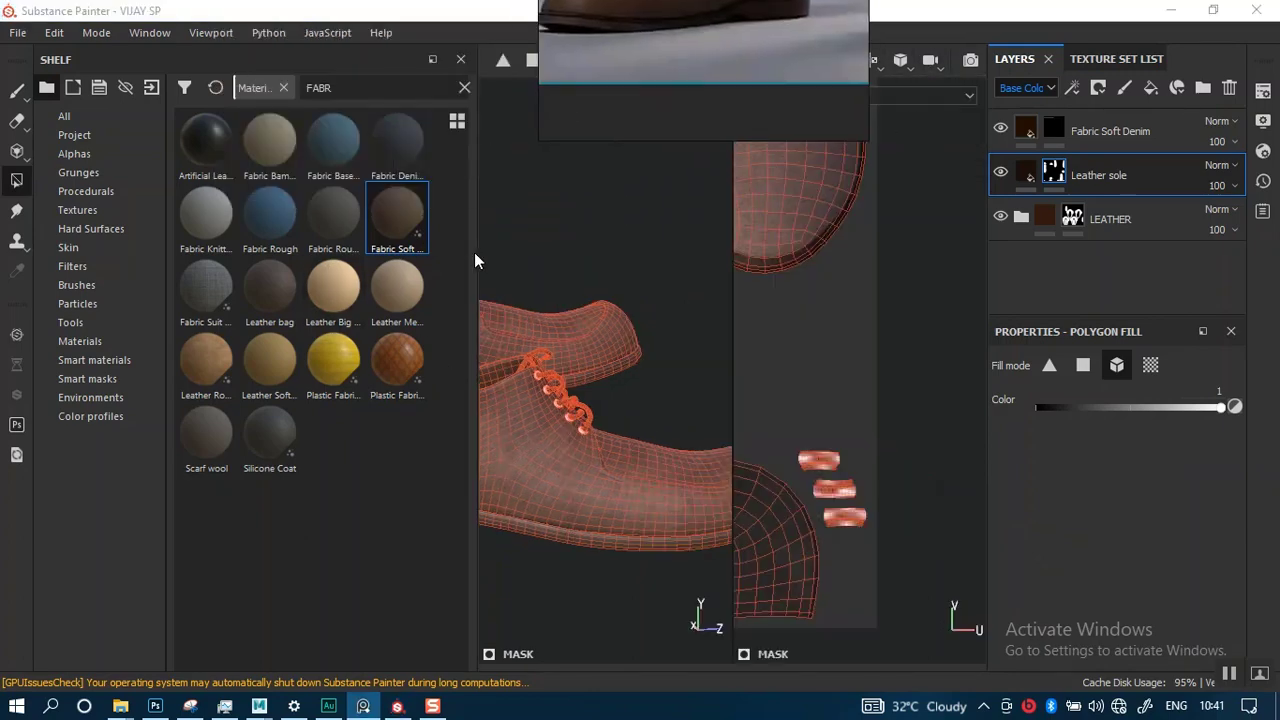
- Narrow the shelf and polygon-fill the eyelet UV islands from the layout's lower-right corner toward its middle in the Leather sole mask
{"action": "left_click_drag", "start_coordinate": [474, 263], "coordinate": [336, 283]}
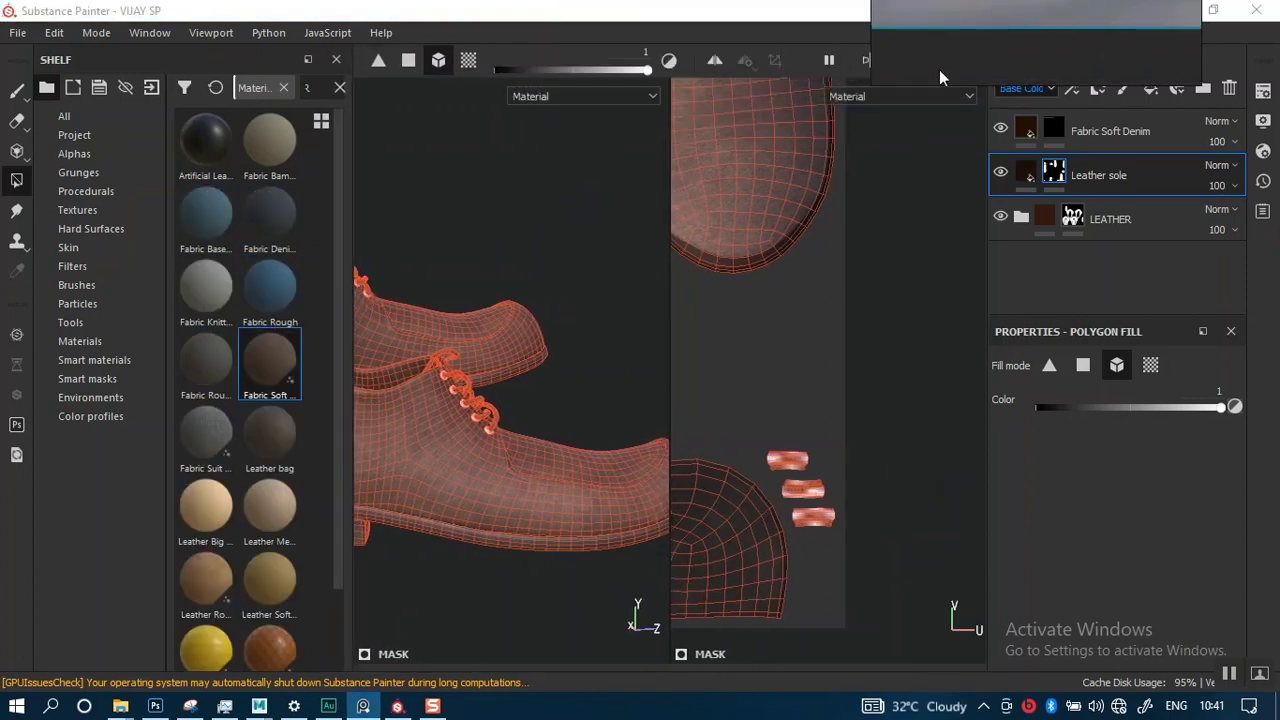
{"action": "scroll", "coordinate": [768, 346], "scroll_direction": "up", "scroll_amount": 3}
{"action": "left_click_drag", "start_coordinate": [603, 420], "coordinate": [520, 434], "text": "alt"}
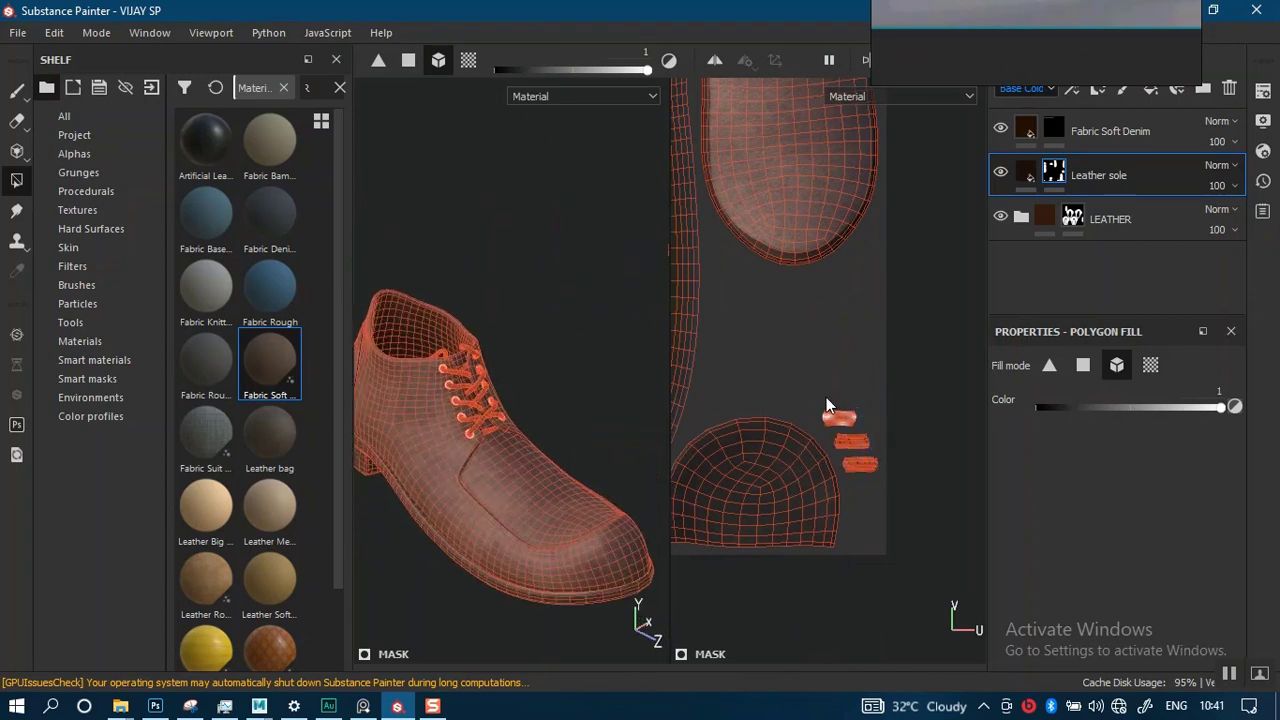
{"action": "middle_click_drag", "start_coordinate": [741, 427], "coordinate": [934, 386], "text": "alt"}
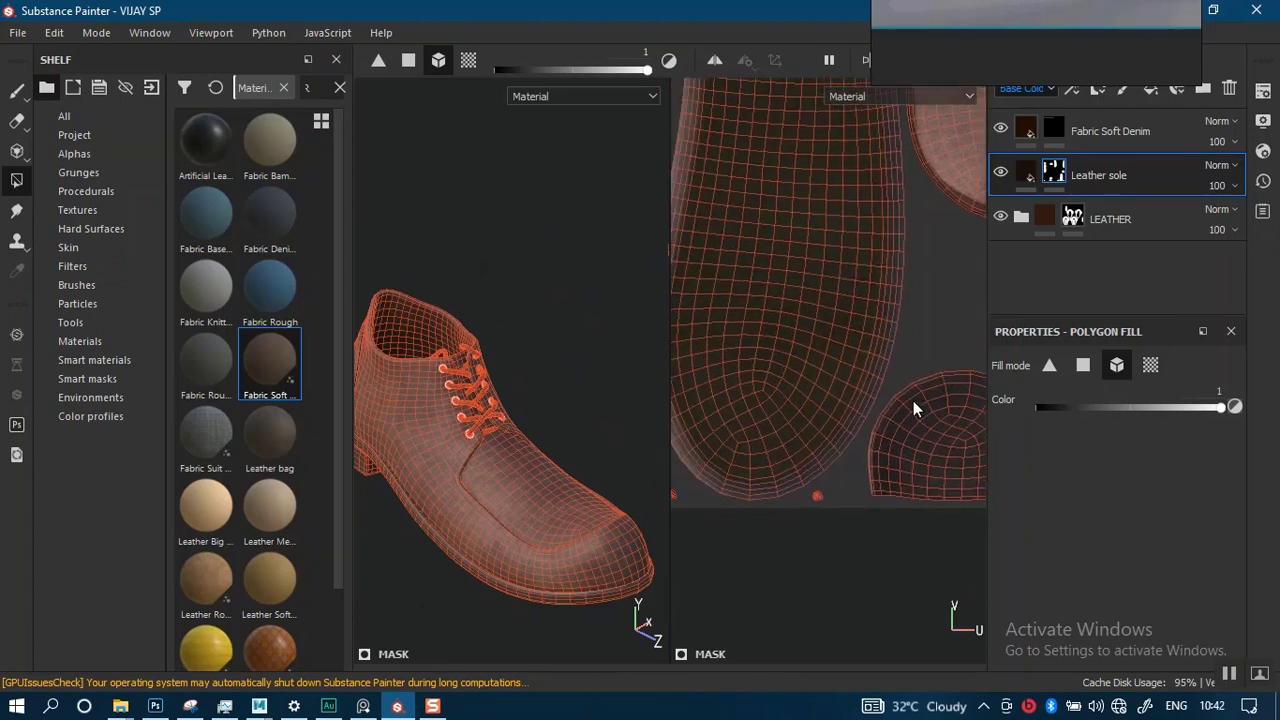
{"action": "middle_click_drag", "start_coordinate": [834, 448], "coordinate": [754, 490], "text": "alt"}
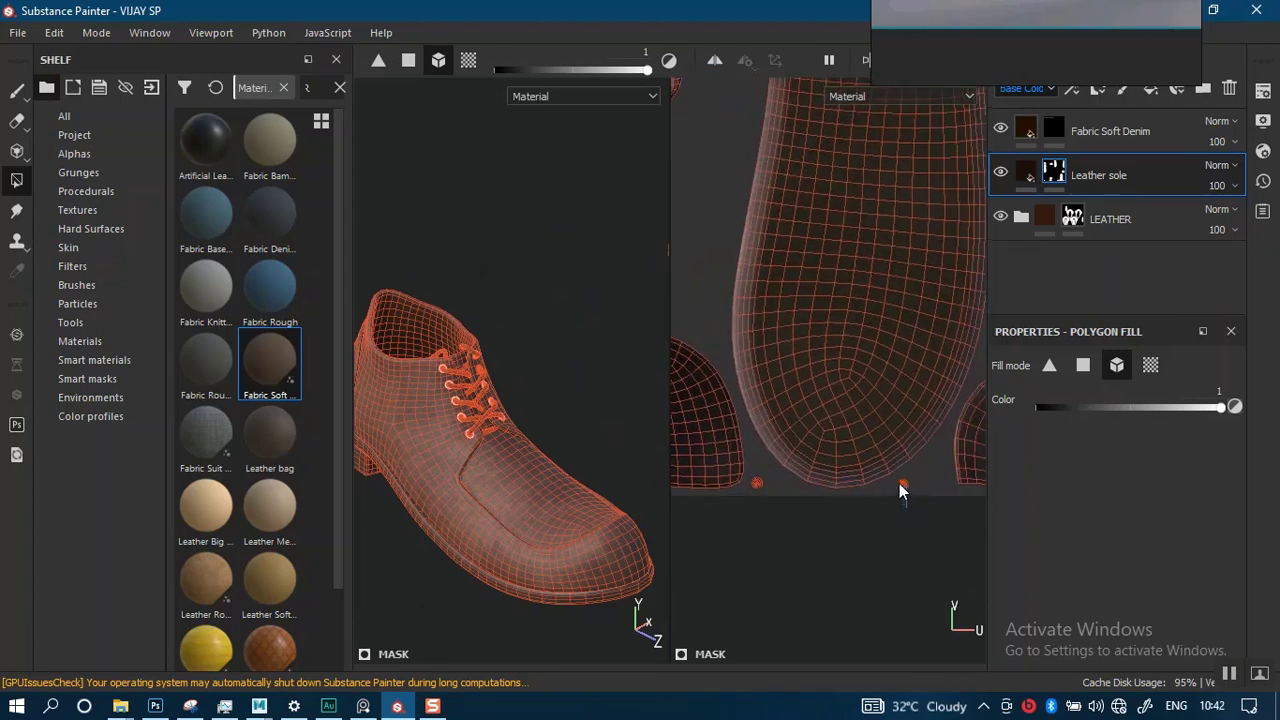
- Polygon-fill the remaining eyelet islands along the layout's lower edge to the lower-left corner in the Leather sole mask
{"action": "middle_click_drag", "start_coordinate": [797, 450], "coordinate": [1028, 402], "text": "alt"}
{"action": "middle_click_drag", "start_coordinate": [838, 440], "coordinate": [946, 441], "text": "alt"}
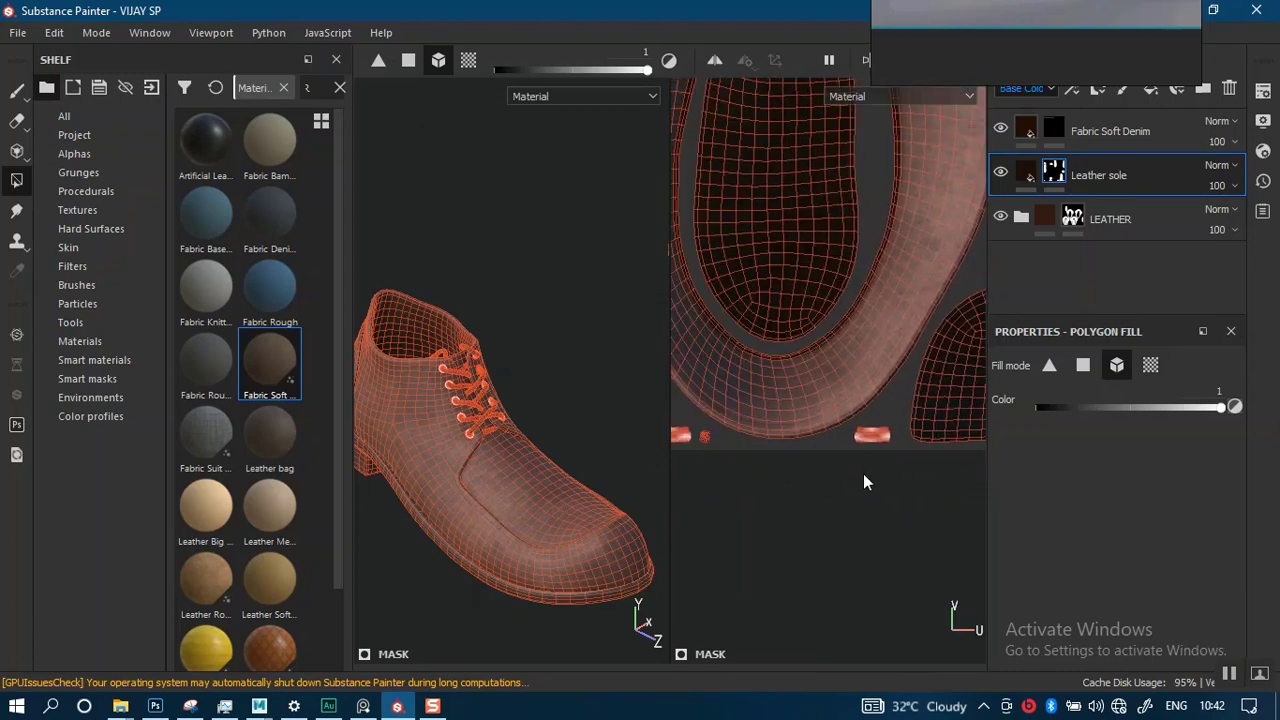
{"action": "middle_click_drag", "start_coordinate": [727, 464], "coordinate": [854, 476], "text": "alt"}
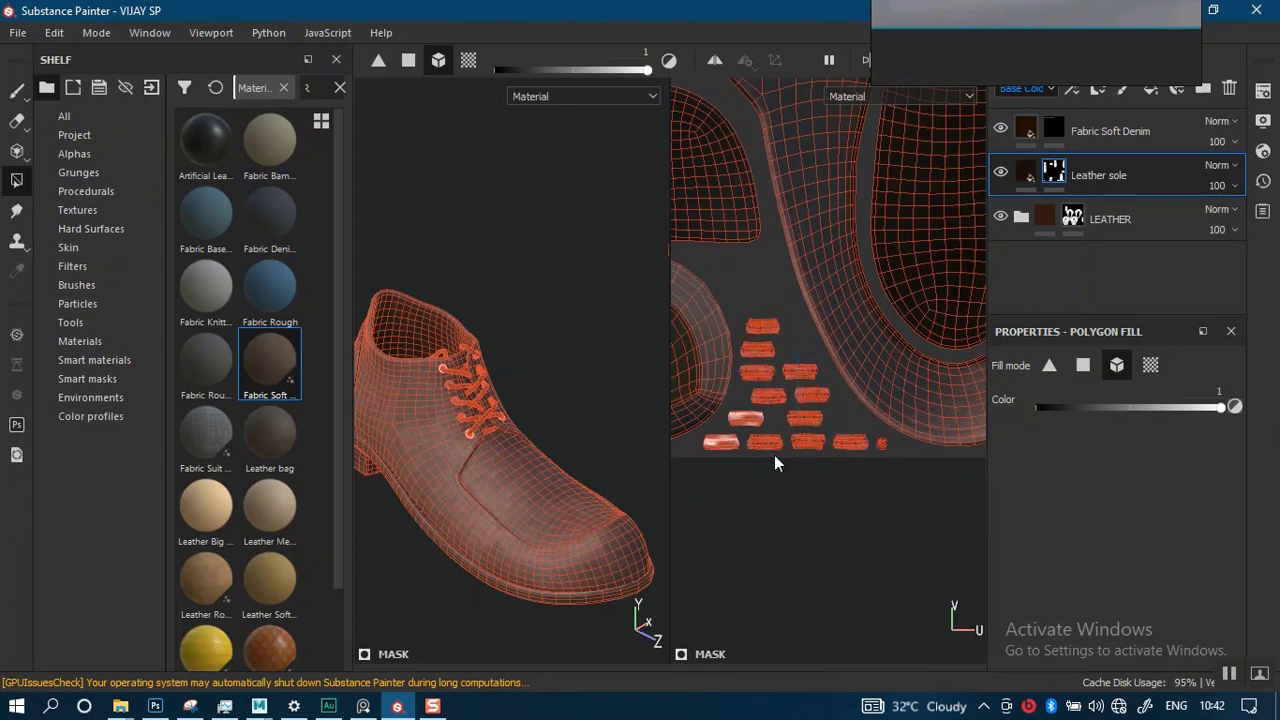
{"action": "middle_click_drag", "start_coordinate": [766, 457], "coordinate": [888, 493]}
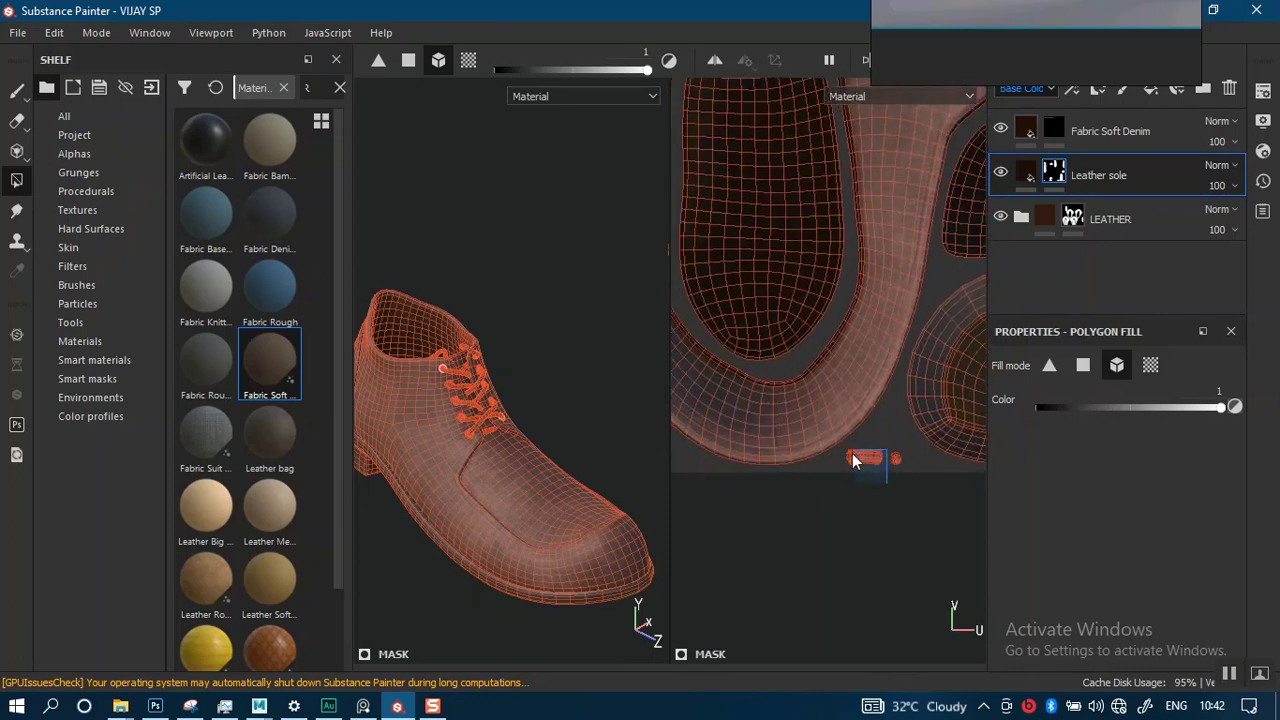
{"action": "middle_click_drag", "start_coordinate": [852, 453], "coordinate": [886, 443]}
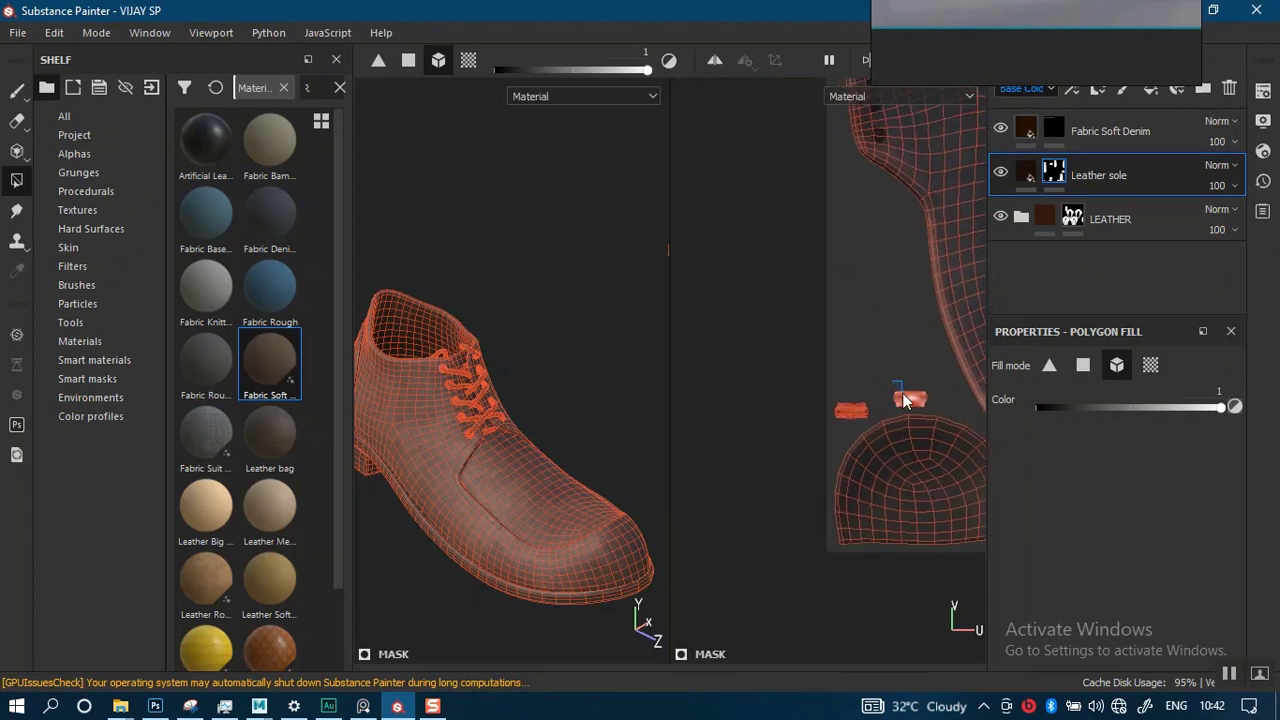
- Check the shoes with the Paint tool active and move the reference image away from the viewport controls
{"action": "left_click", "coordinate": [16, 90]}
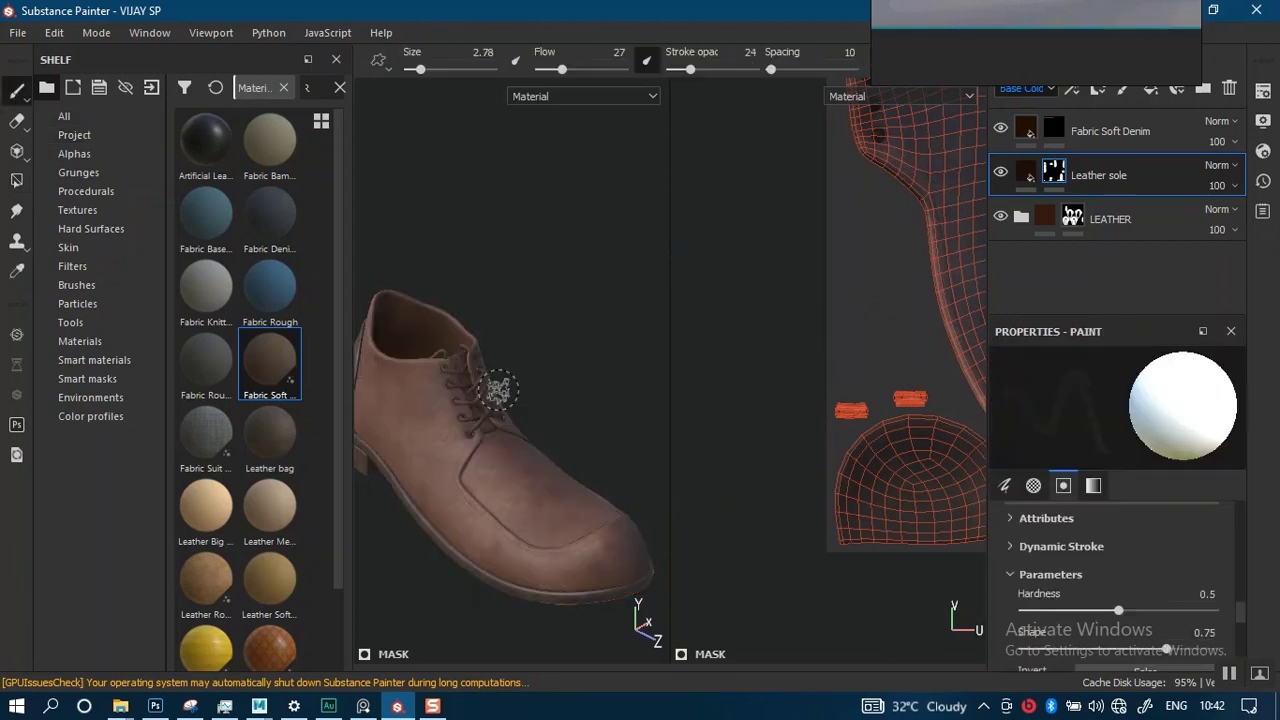
{"action": "left_click_drag", "start_coordinate": [503, 425], "coordinate": [548, 366], "text": "alt"}
{"action": "right_click_drag", "start_coordinate": [983, 55], "coordinate": [274, 110]}
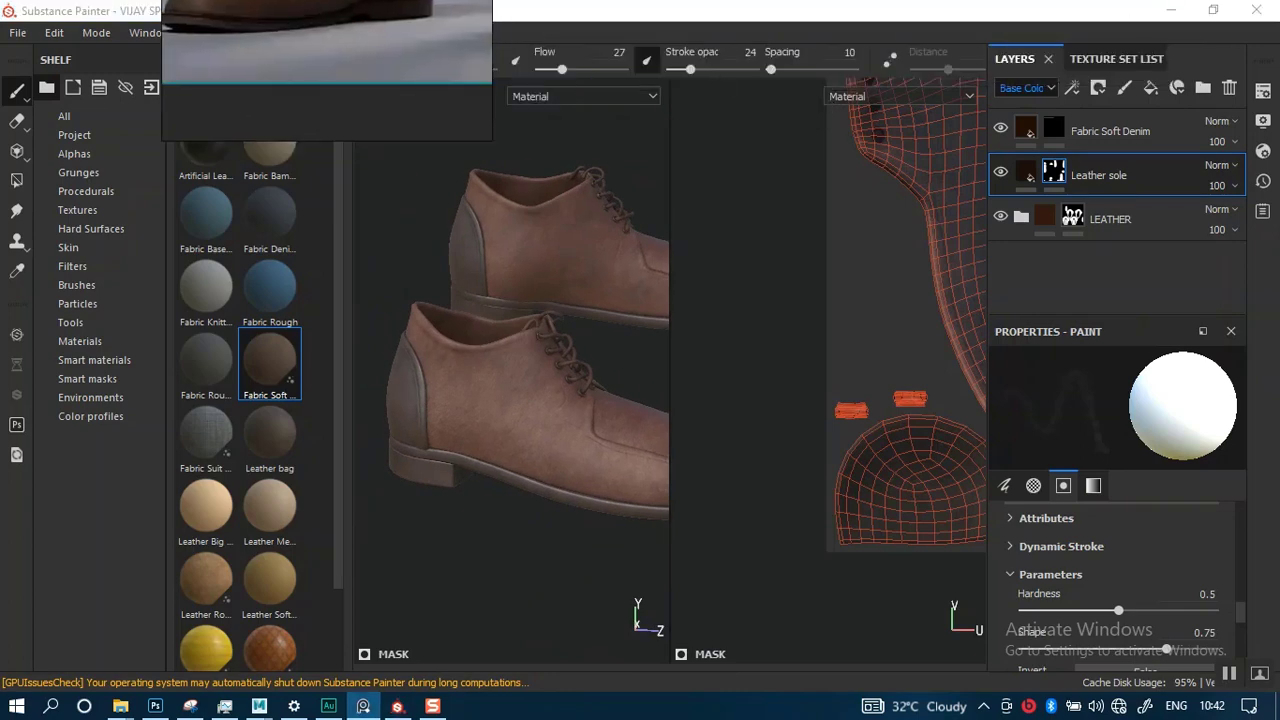
- Select the Leather sole layer's fill instead of its mask and switch to the 3D-only view
{"action": "left_click", "coordinate": [1026, 172]}
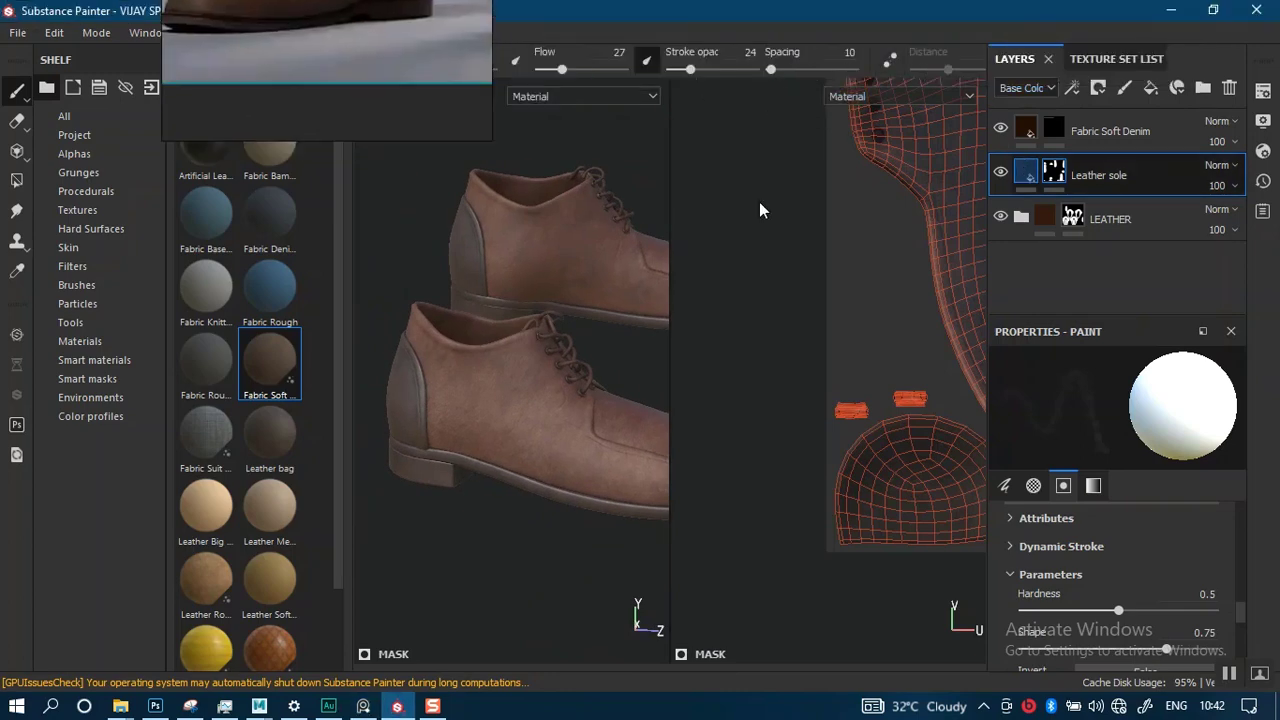
{"action": "left_click", "coordinate": [863, 68]}
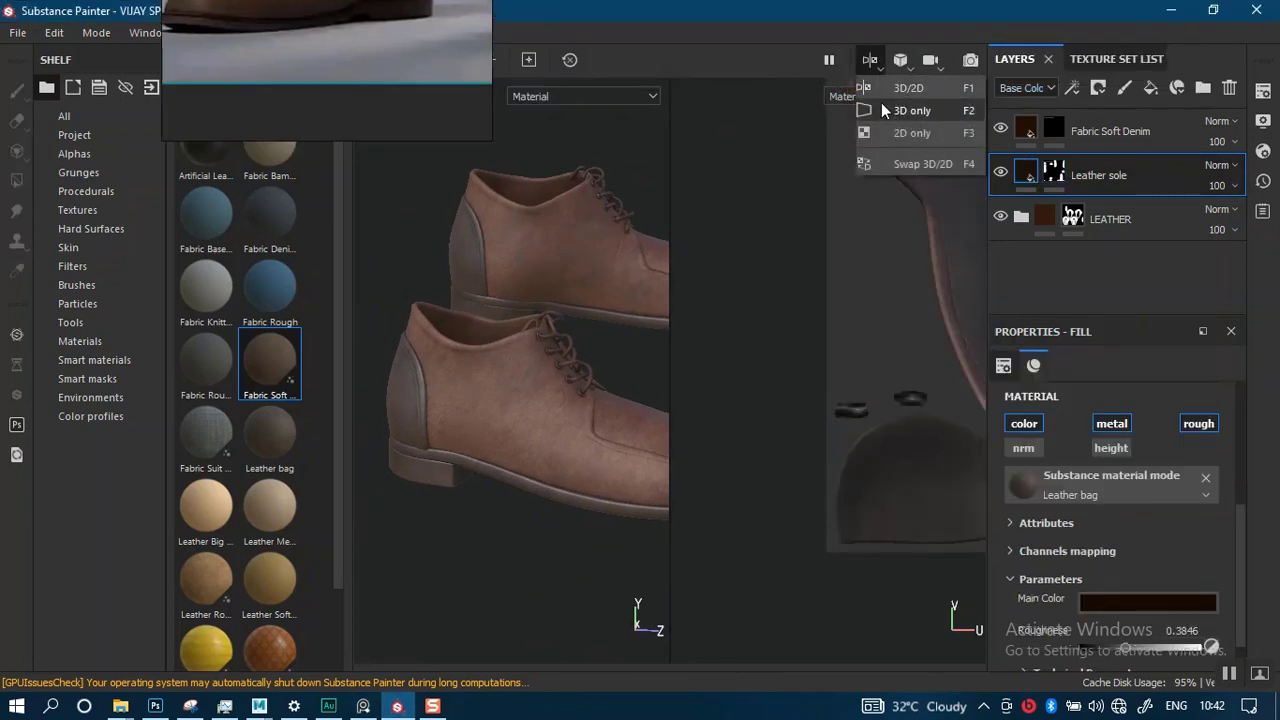
{"action": "left_click", "coordinate": [881, 103]}
- Examine the eyelets, laces, heels and soles of both shoes from several angles against the reference image
{"action": "right_click_drag", "start_coordinate": [671, 282], "coordinate": [682, 252], "text": "alt"}
{"action": "left_click_drag", "start_coordinate": [757, 260], "coordinate": [692, 284], "text": "alt"}
{"action": "middle_click_drag", "start_coordinate": [692, 284], "coordinate": [653, 330], "text": "alt"}
{"action": "right_click_drag", "start_coordinate": [653, 330], "coordinate": [636, 506], "text": "alt"}
{"action": "middle_click_drag", "start_coordinate": [572, 402], "coordinate": [687, 324], "text": "alt"}
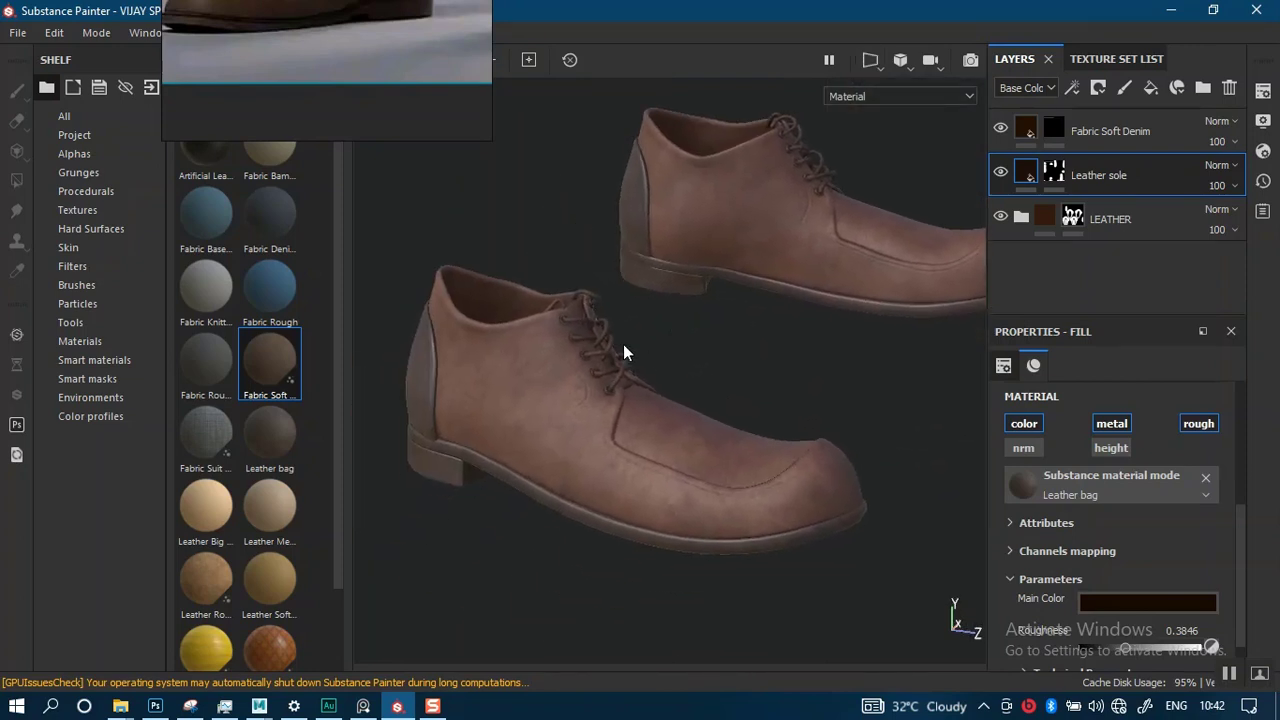
{"action": "right_click_drag", "start_coordinate": [623, 344], "coordinate": [619, 454], "text": "alt"}
{"action": "left_click_drag", "start_coordinate": [619, 454], "coordinate": [660, 434], "text": "alt"}
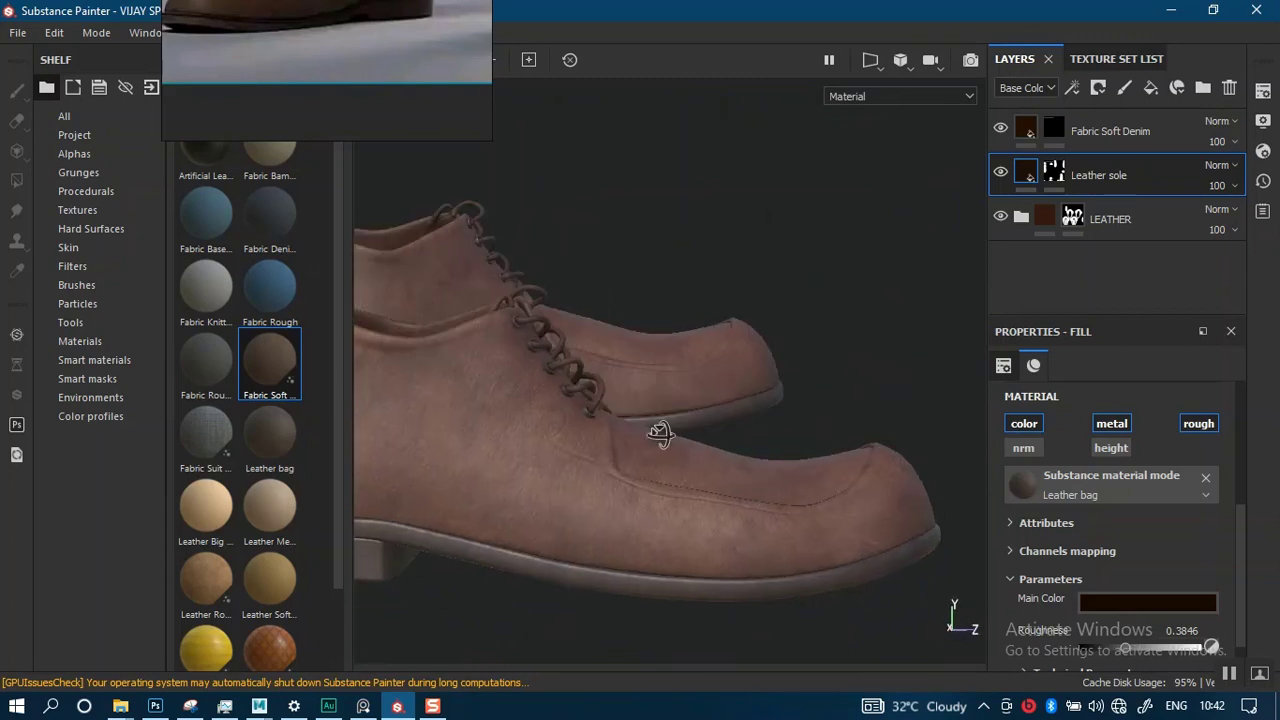
{"action": "right_click_drag", "start_coordinate": [660, 434], "coordinate": [692, 290], "text": "alt"}
{"action": "left_click_drag", "start_coordinate": [692, 290], "coordinate": [684, 368], "text": "alt"}
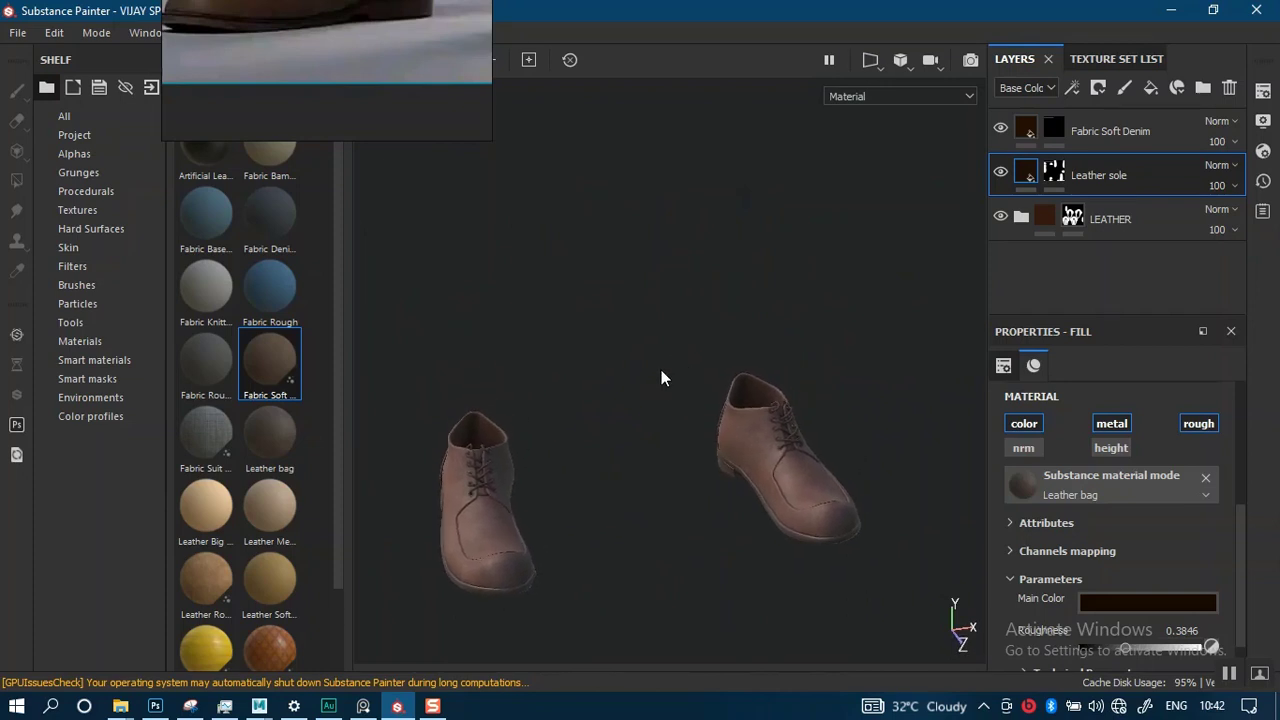
{"action": "left_click_drag", "start_coordinate": [647, 494], "coordinate": [772, 407], "text": "alt"}
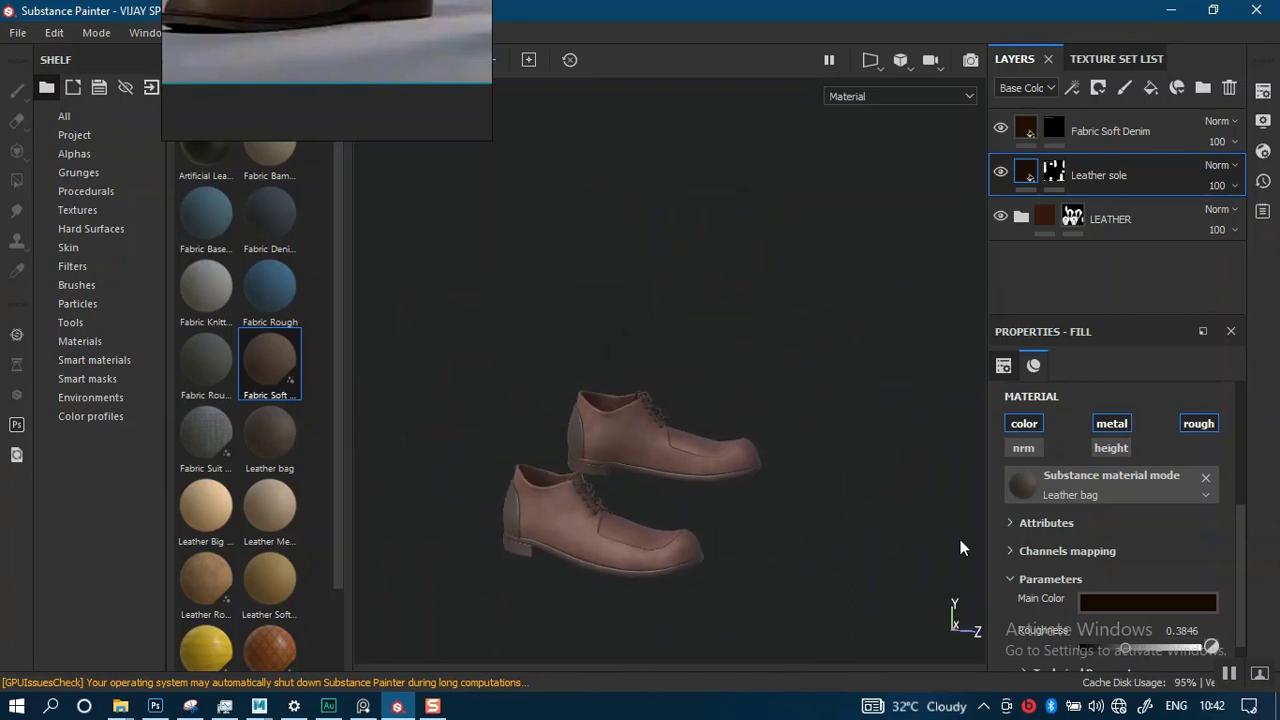